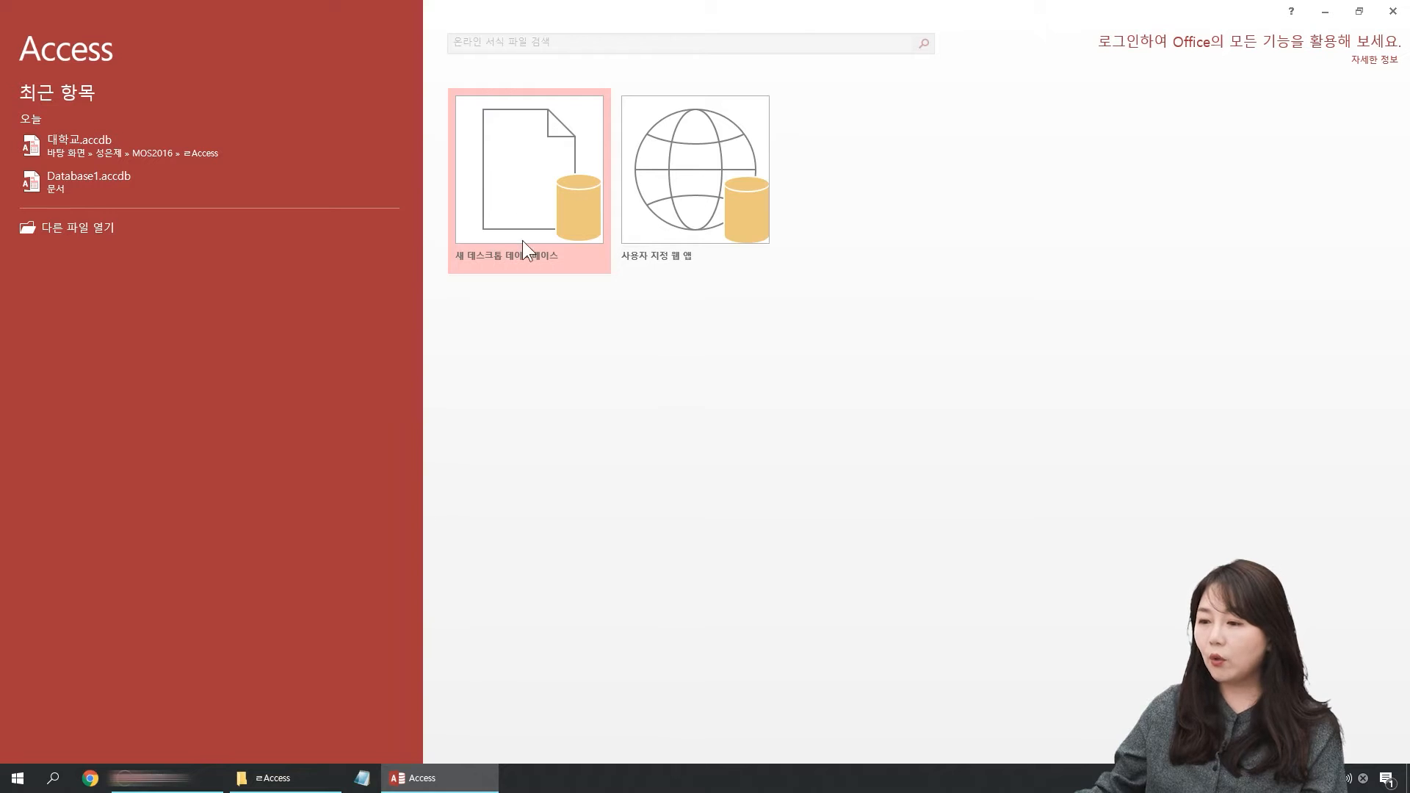
Step: Switch to Notepad and write "데이터베이스 관리 프로그램" in a blank note
click(362, 777)
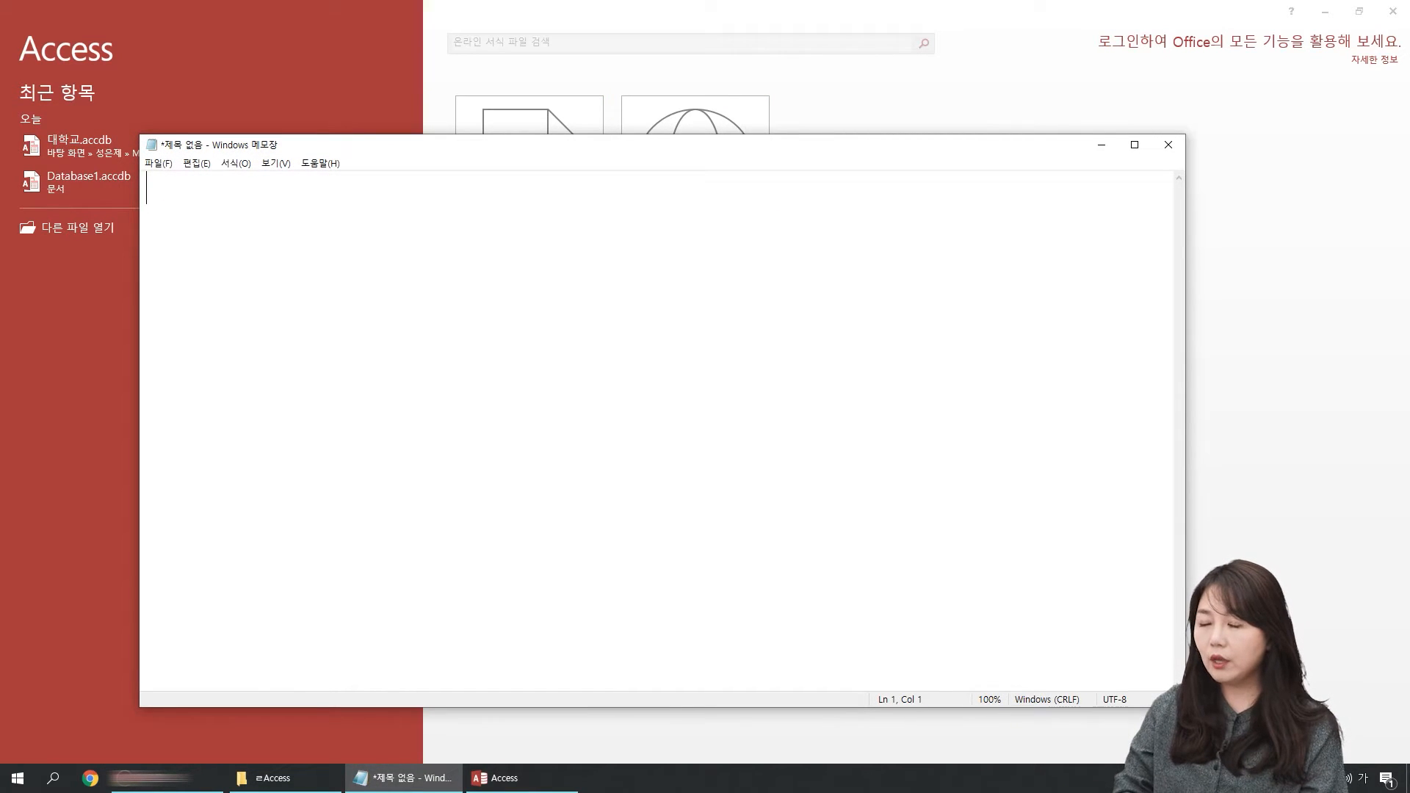
key(Hangul)
text(데이터베이스 관리 프로그램)
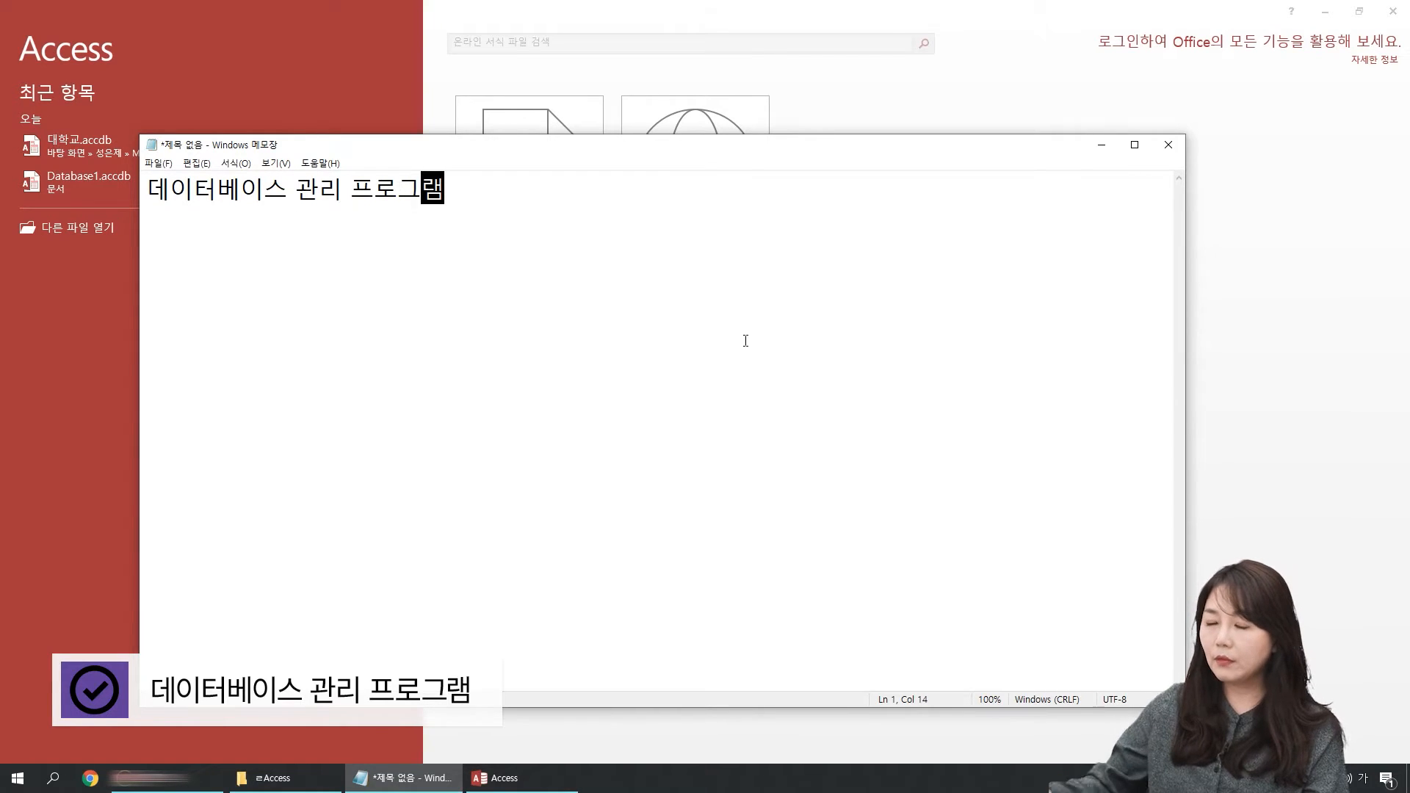
scroll(537, 341, up, 6)
Step: Highlight the words "데이터베이스" and "프로그램" in the note, and close Notepad without saving
drag(375, 198, 104, 194)
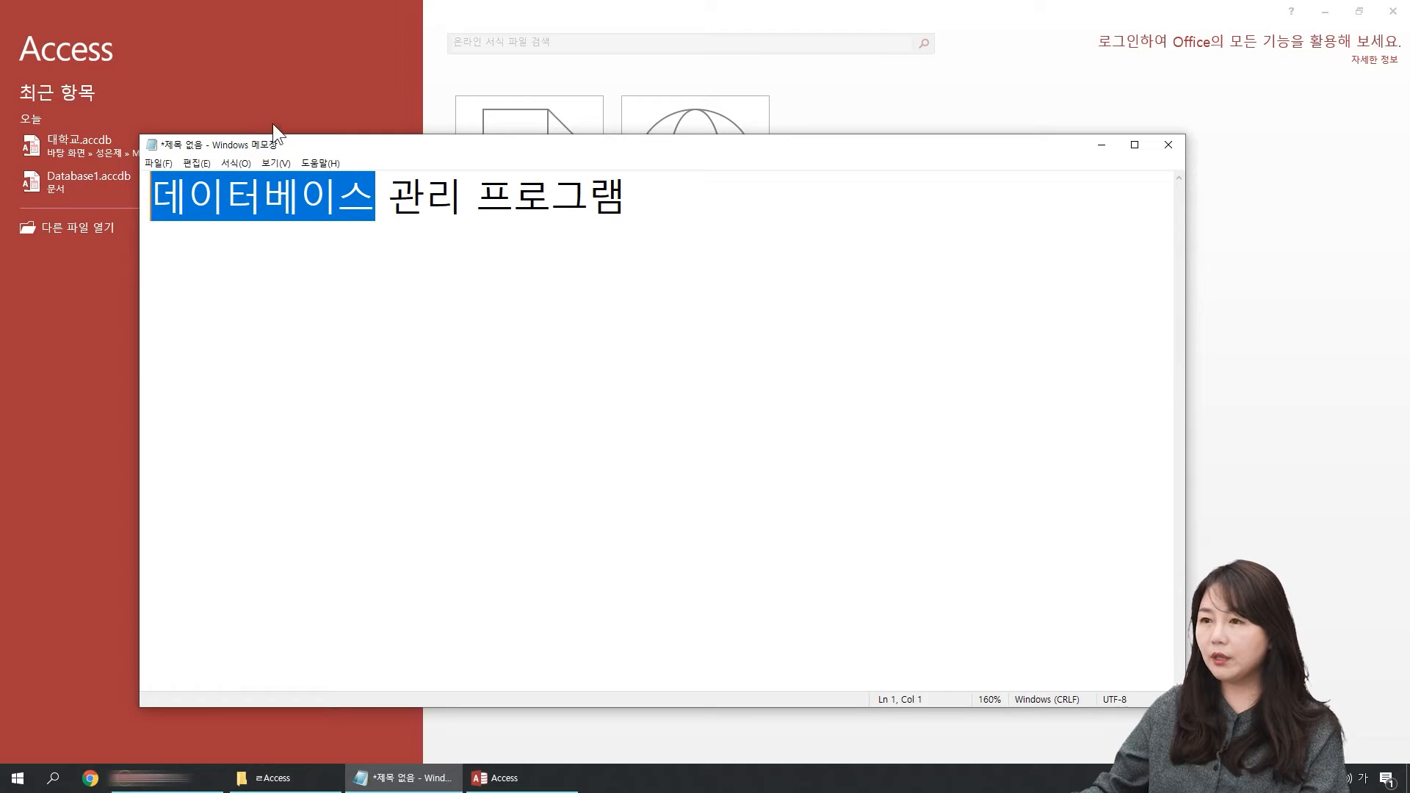
double_click(359, 198)
drag(388, 197, 667, 198)
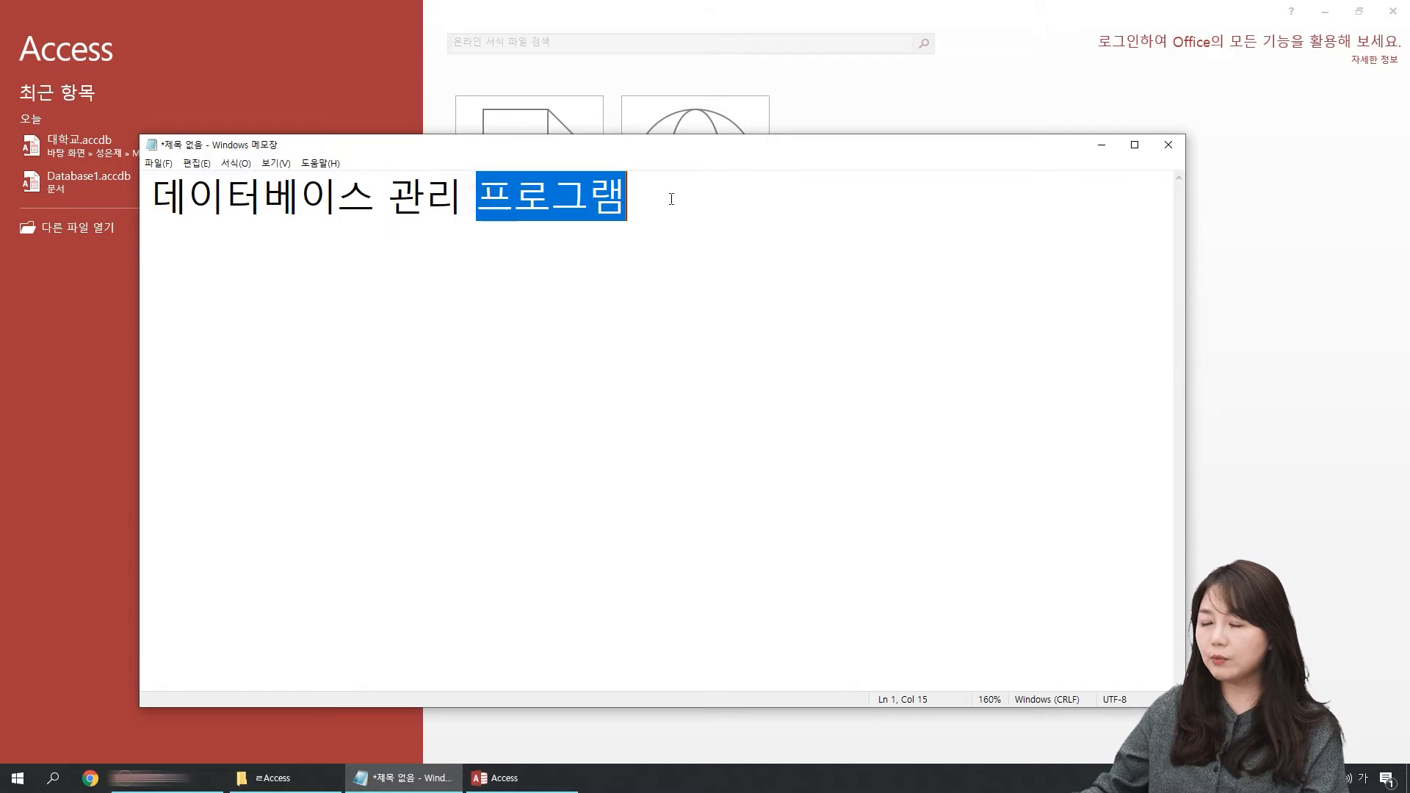
click(657, 262)
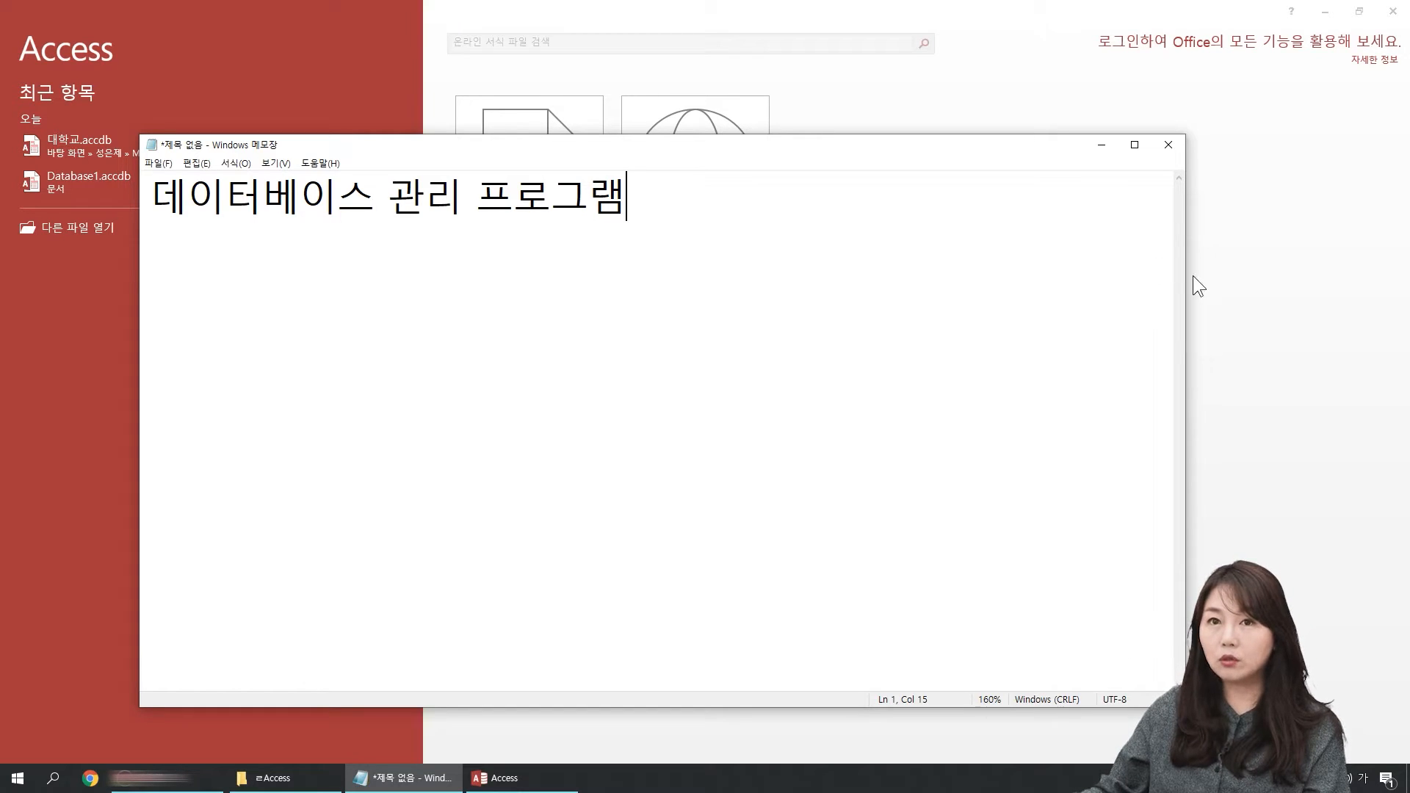
click(1160, 147)
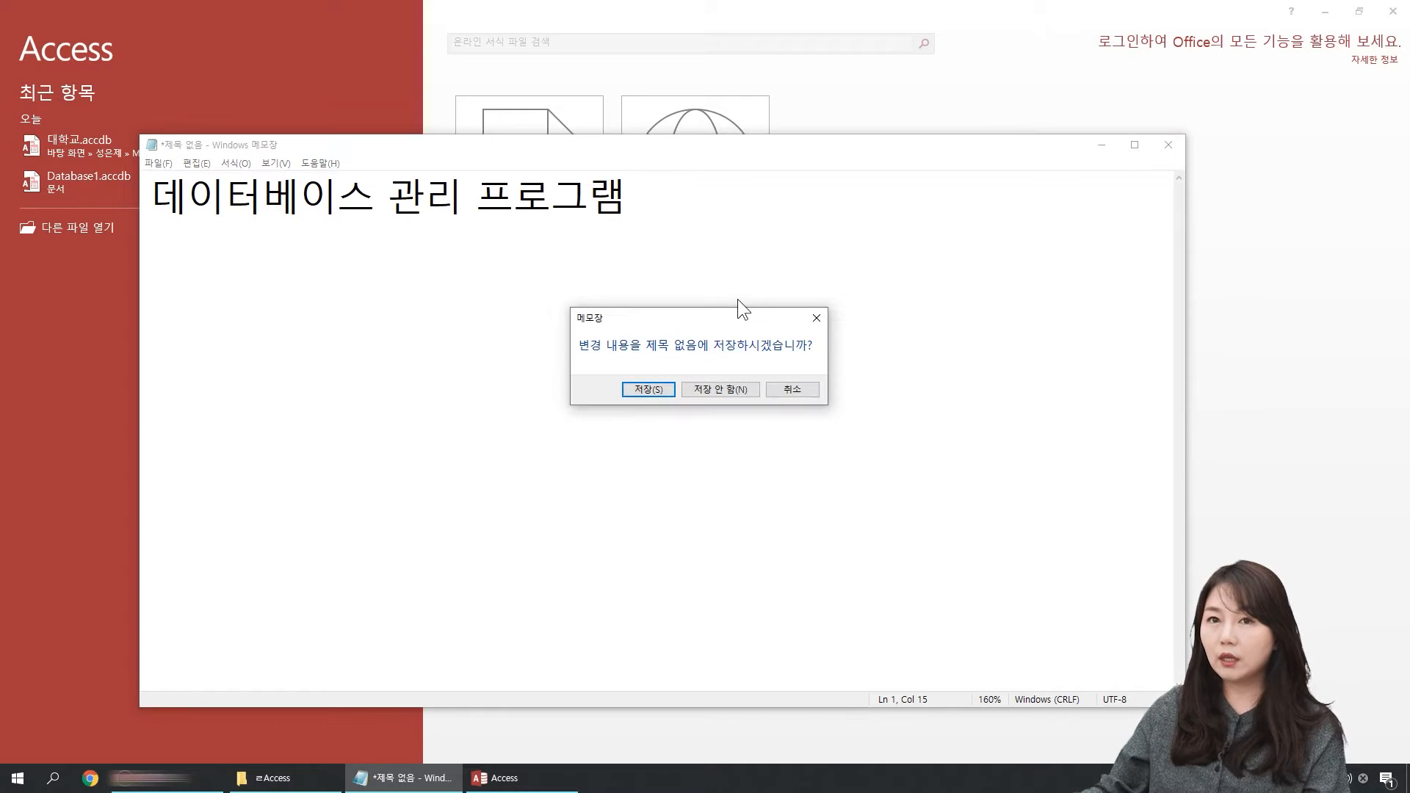
click(733, 390)
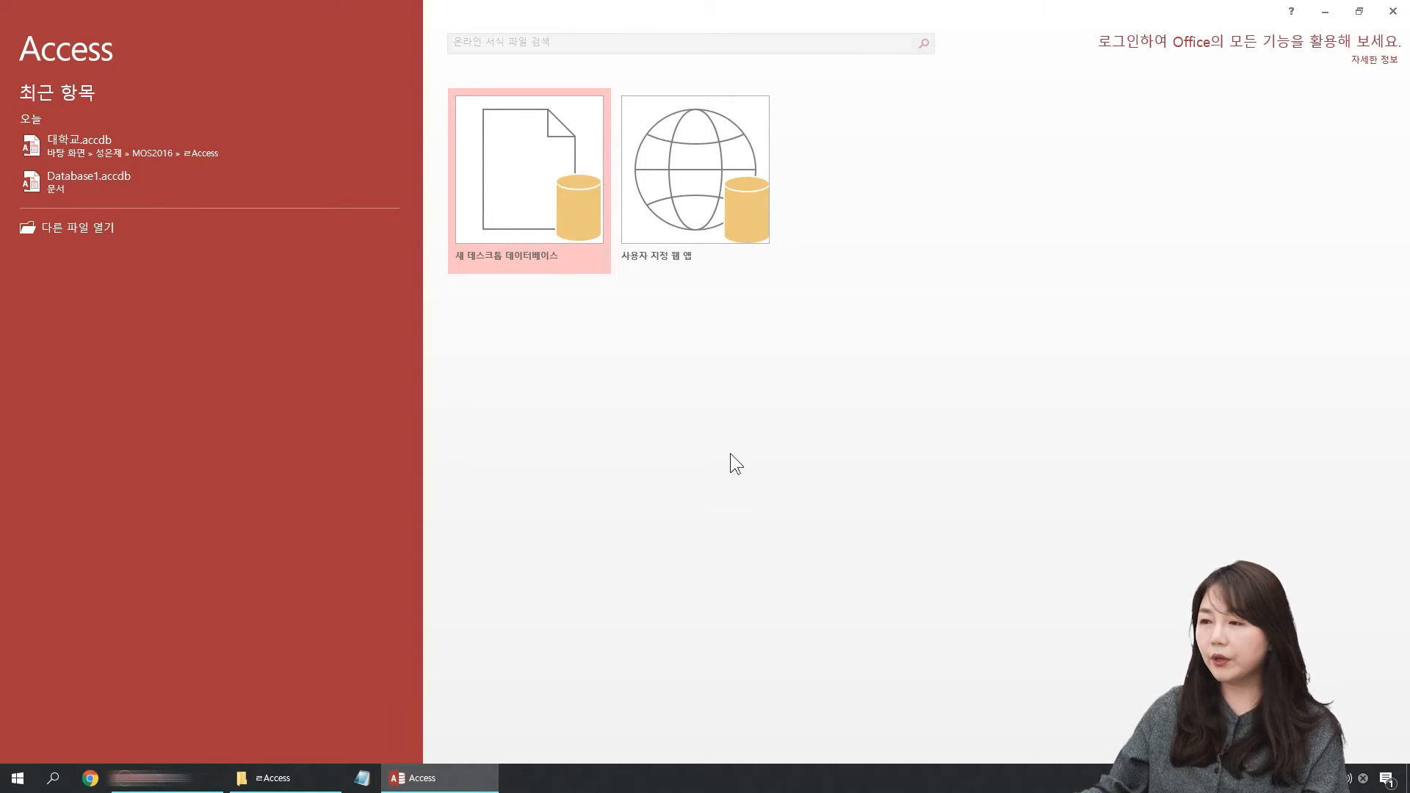
Step: Create a new blank desktop database named 비디오가게 in the desktop folder
click(544, 187)
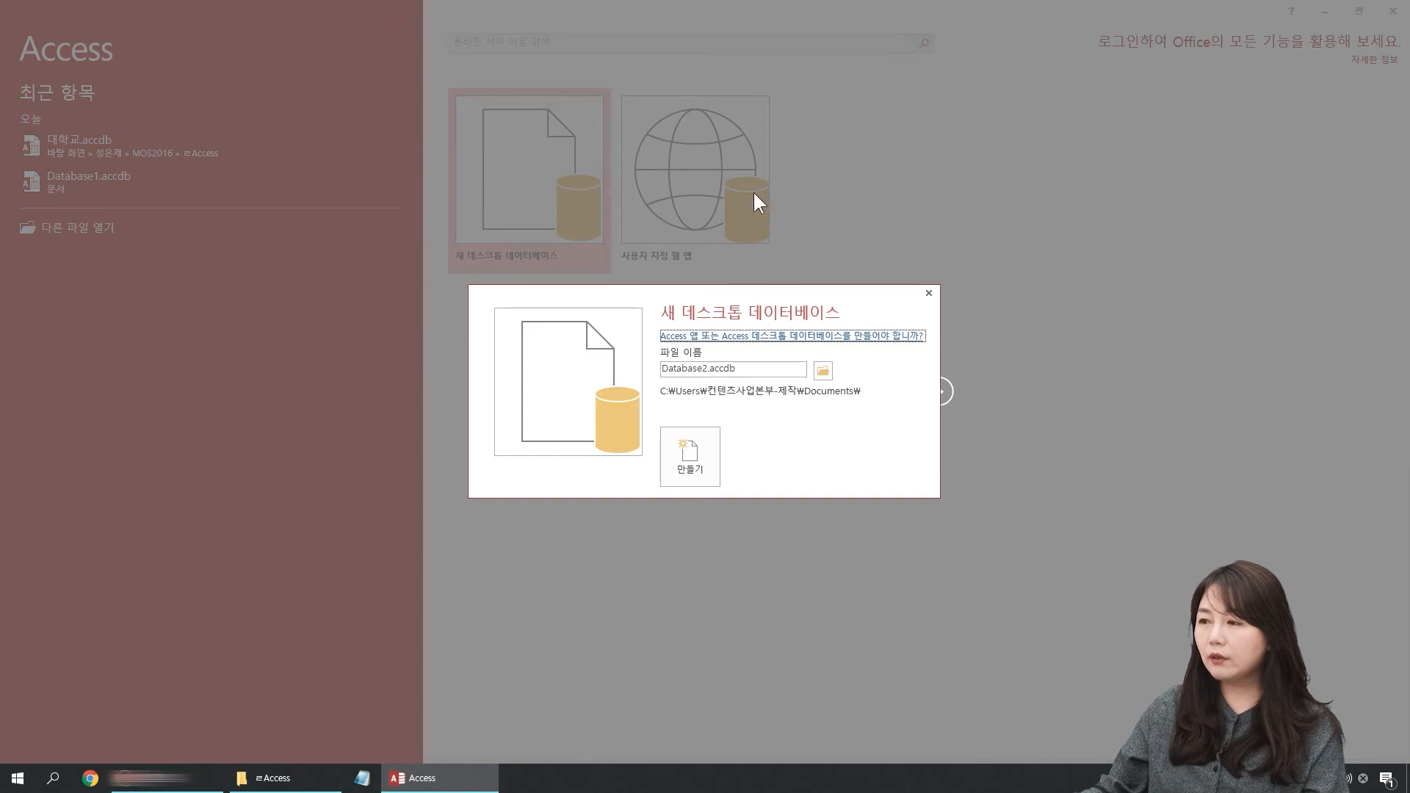
click(822, 370)
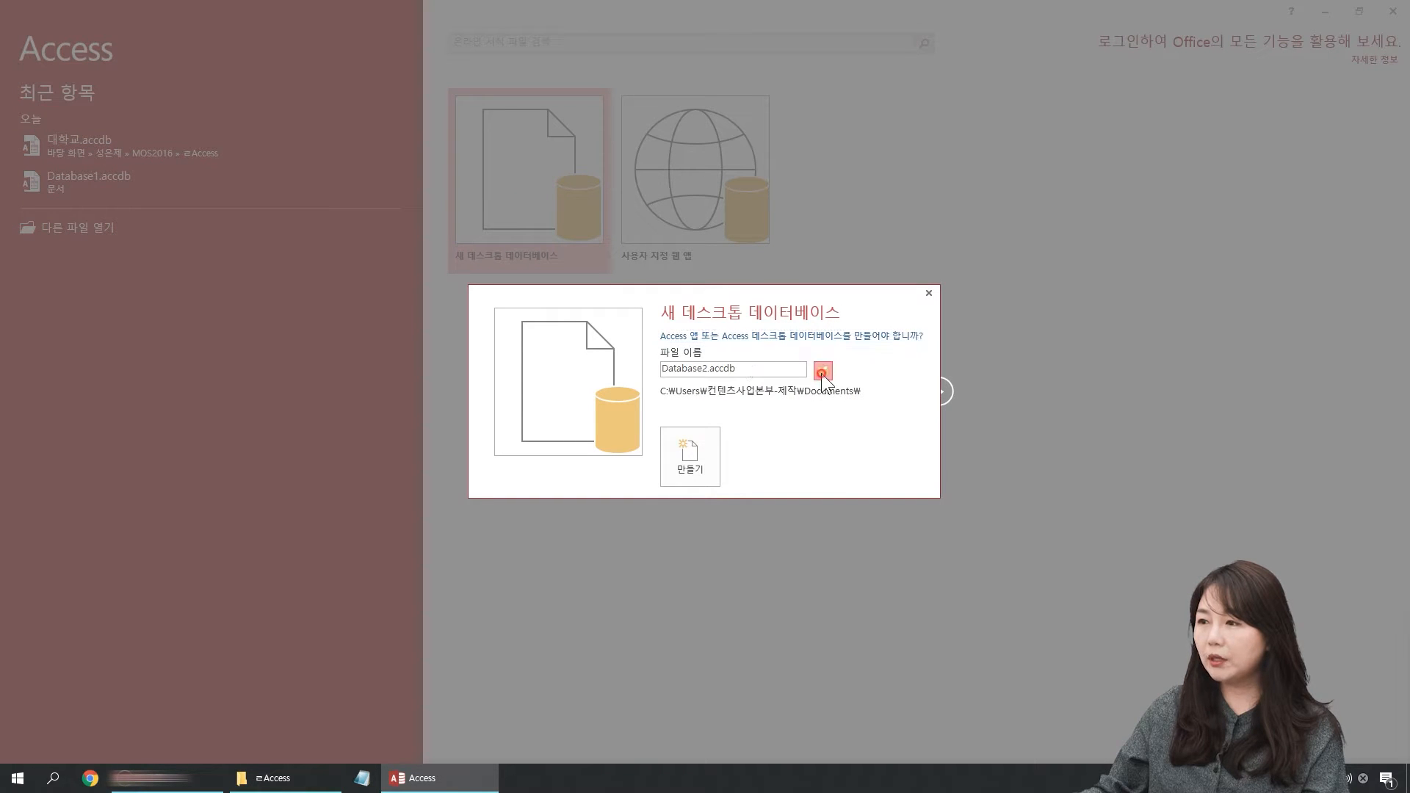
click(64, 114)
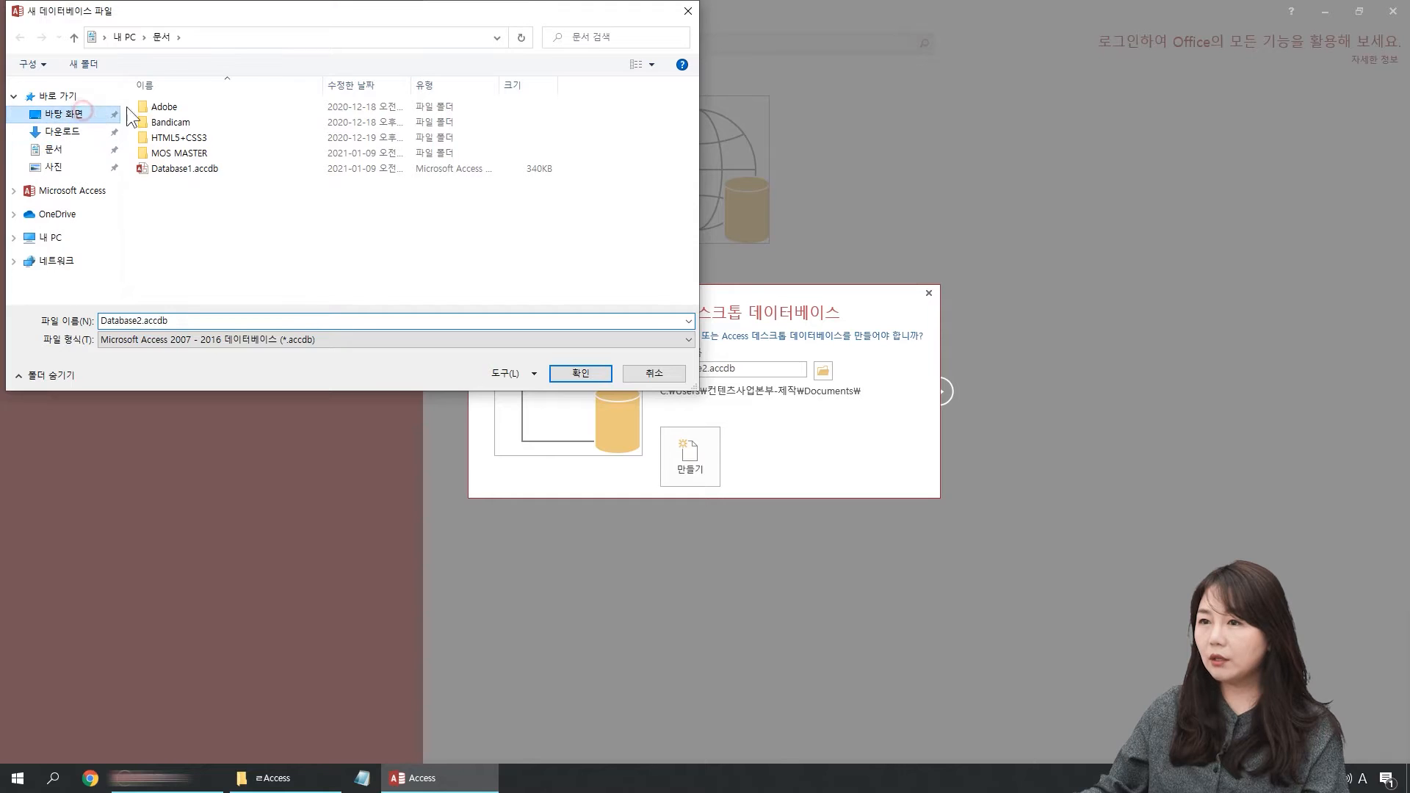
key(Hangul)
text(비ㄹ)
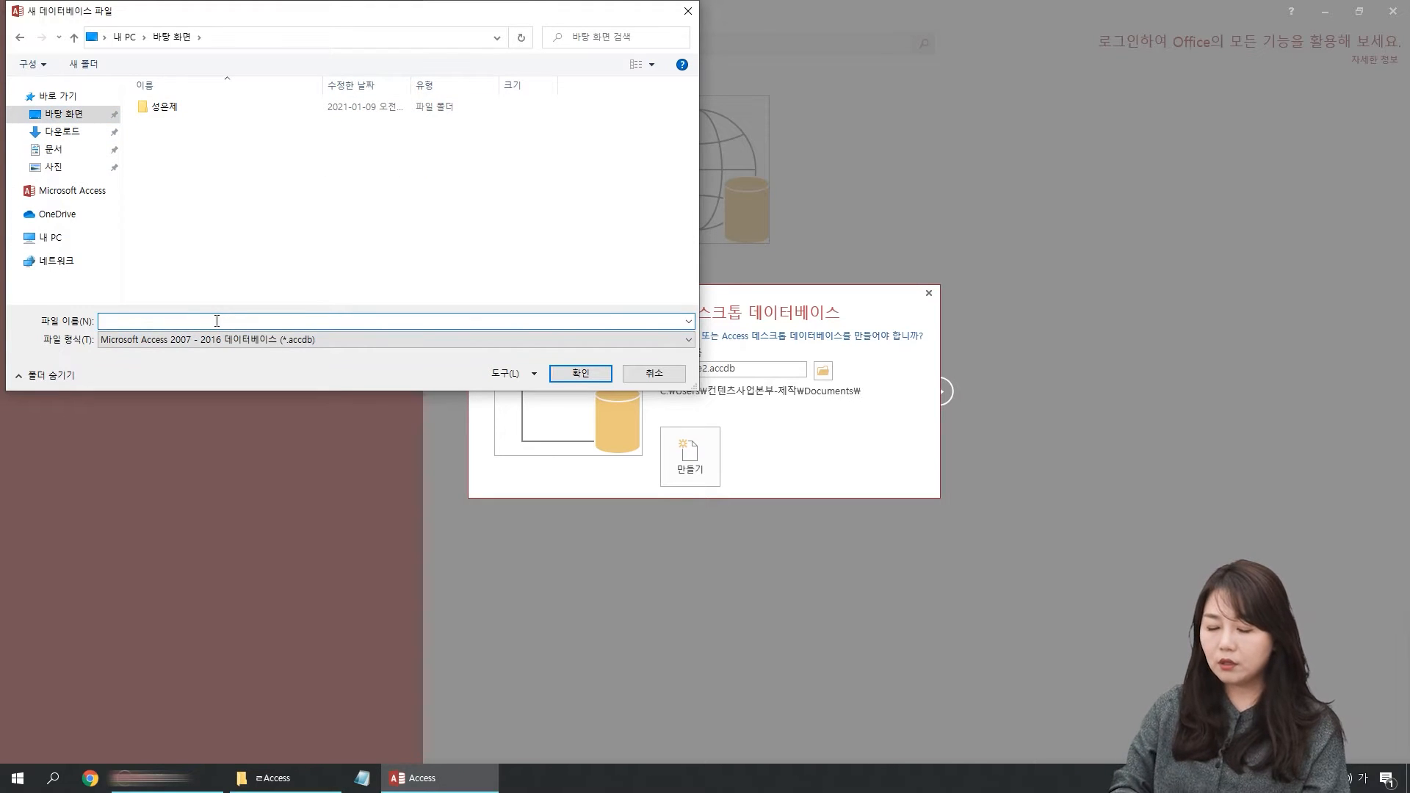
text(오가게)
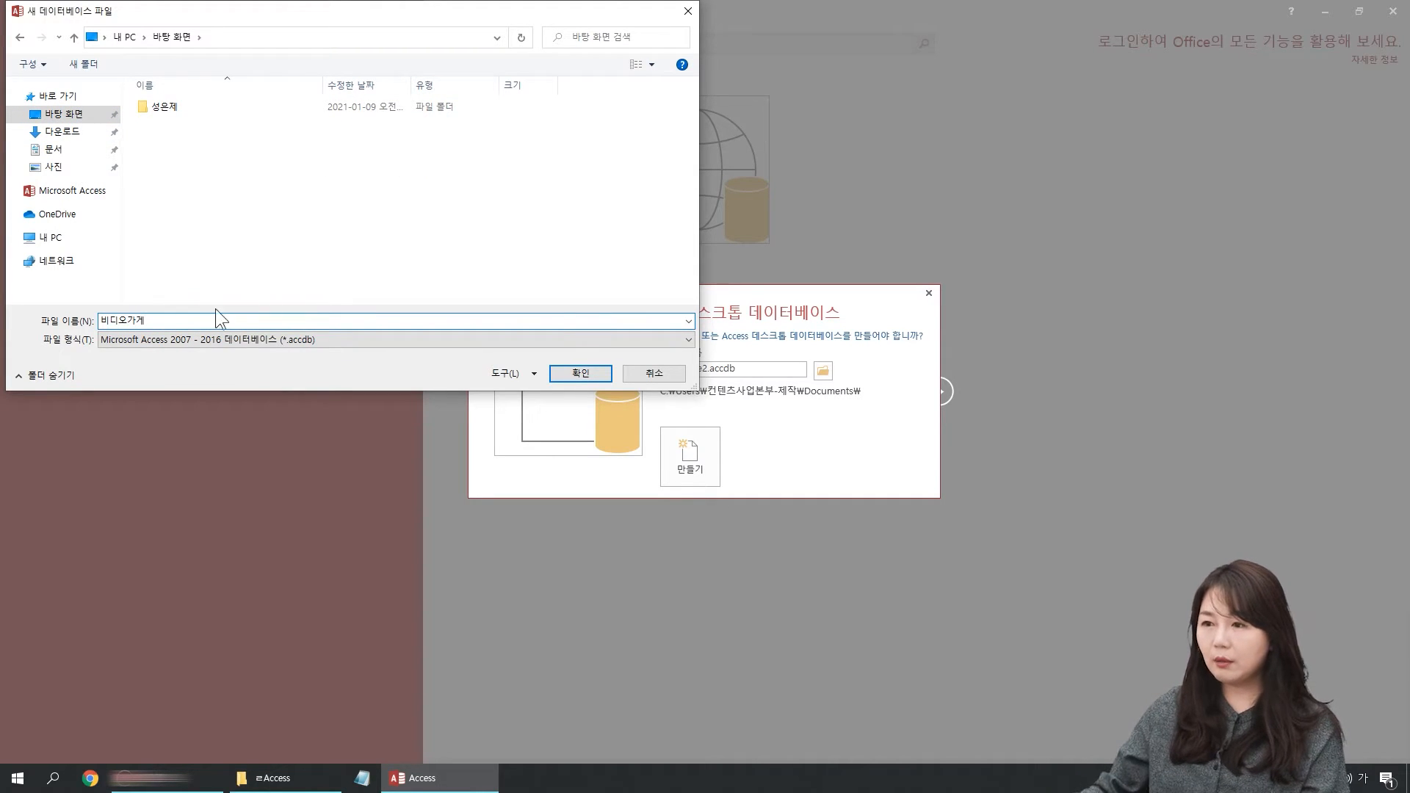
click(586, 373)
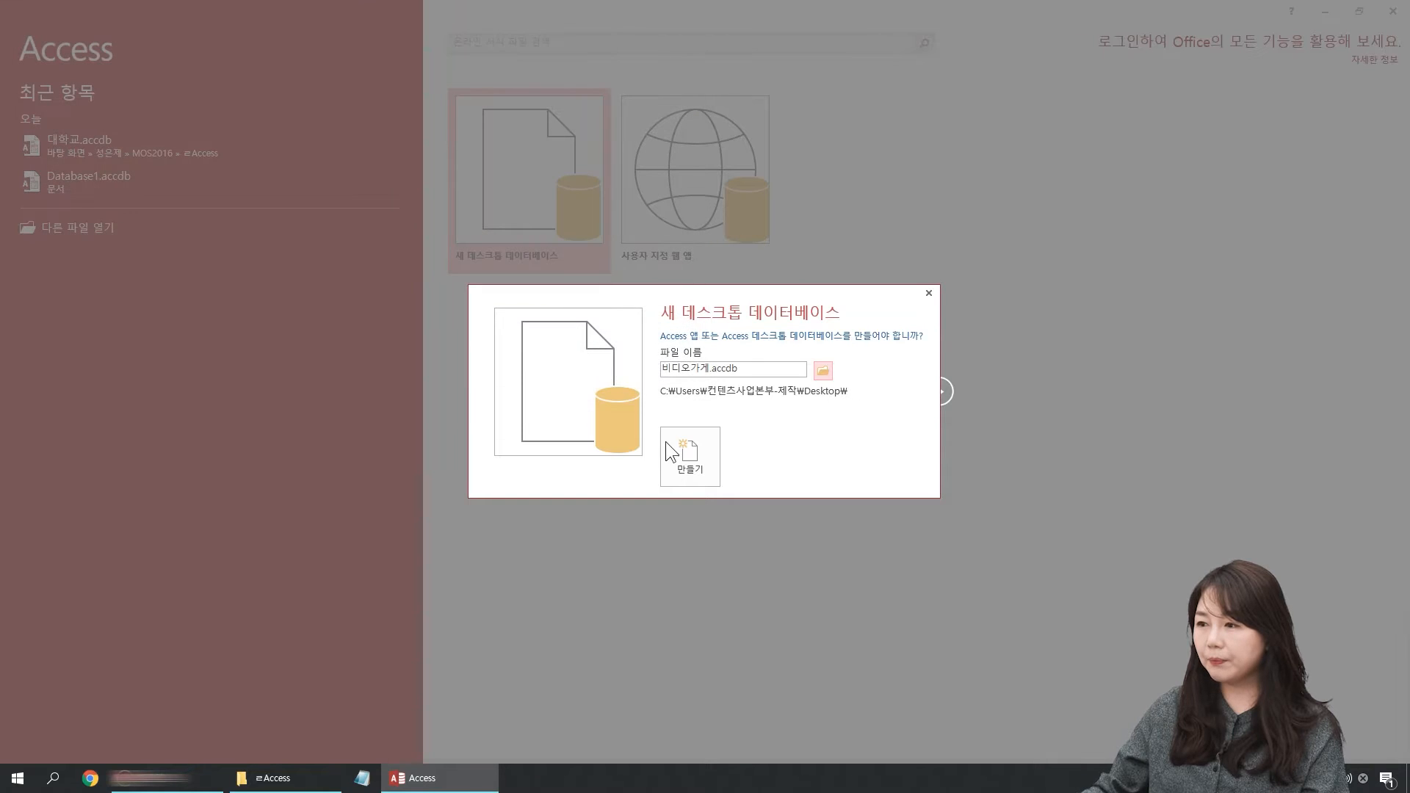
click(689, 451)
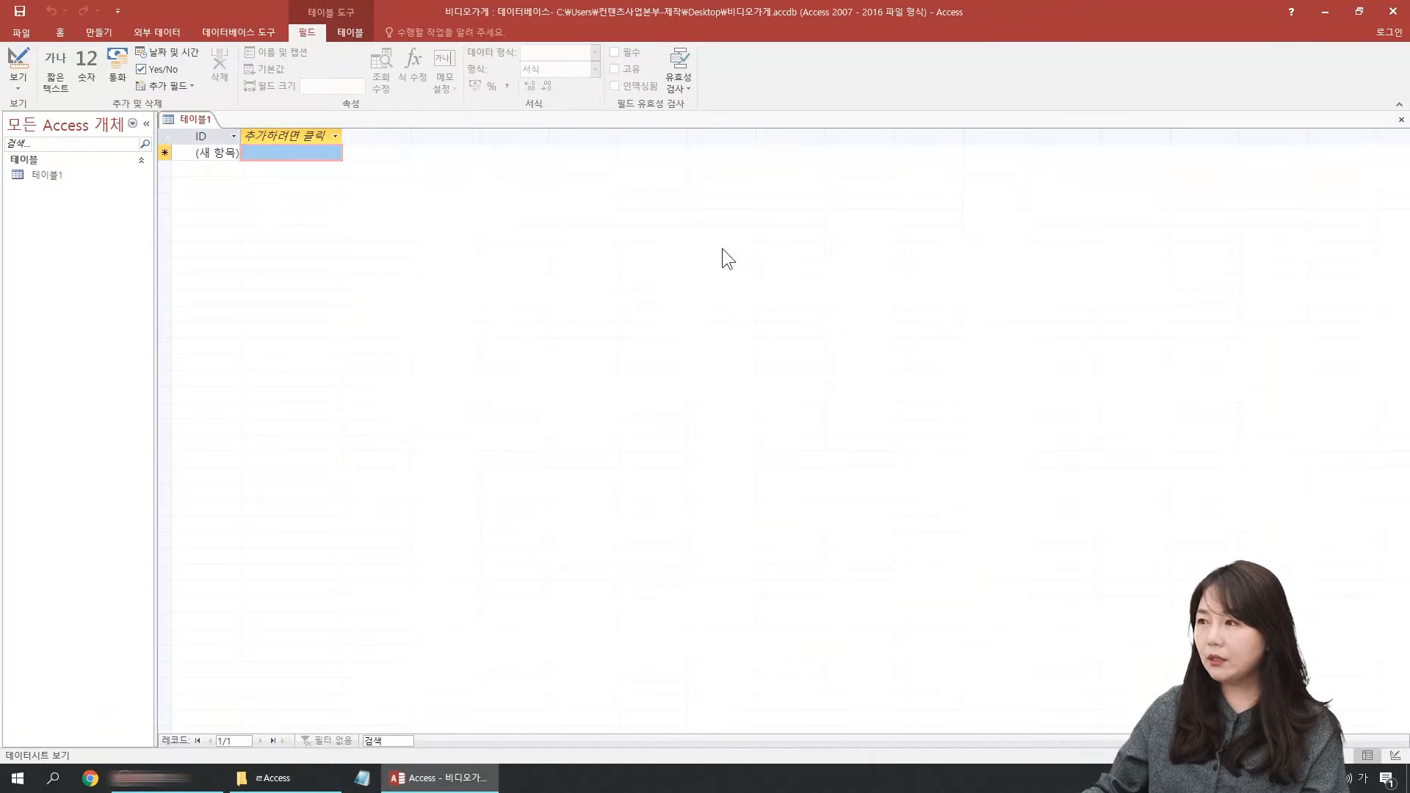
Step: Close the empty new table and display the commands for creating database objects
click(1401, 120)
click(102, 33)
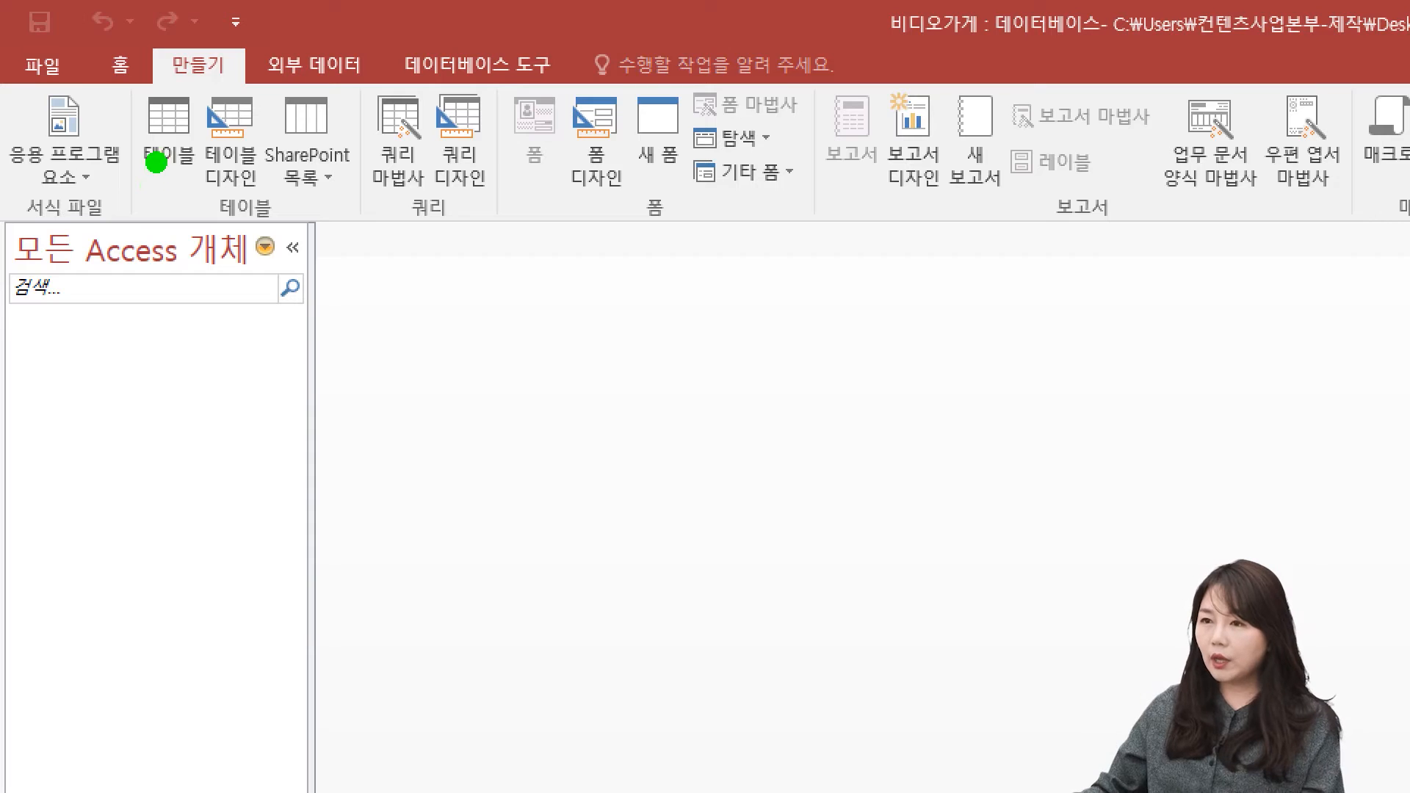
Step: Examine the table, query, form and report creation commands, marking each group with on-screen rectangles and strokes
mouse_move(111, 82)
mouse_down()
mouse_move(245, 189)
mouse_move(349, 242)
mouse_up()
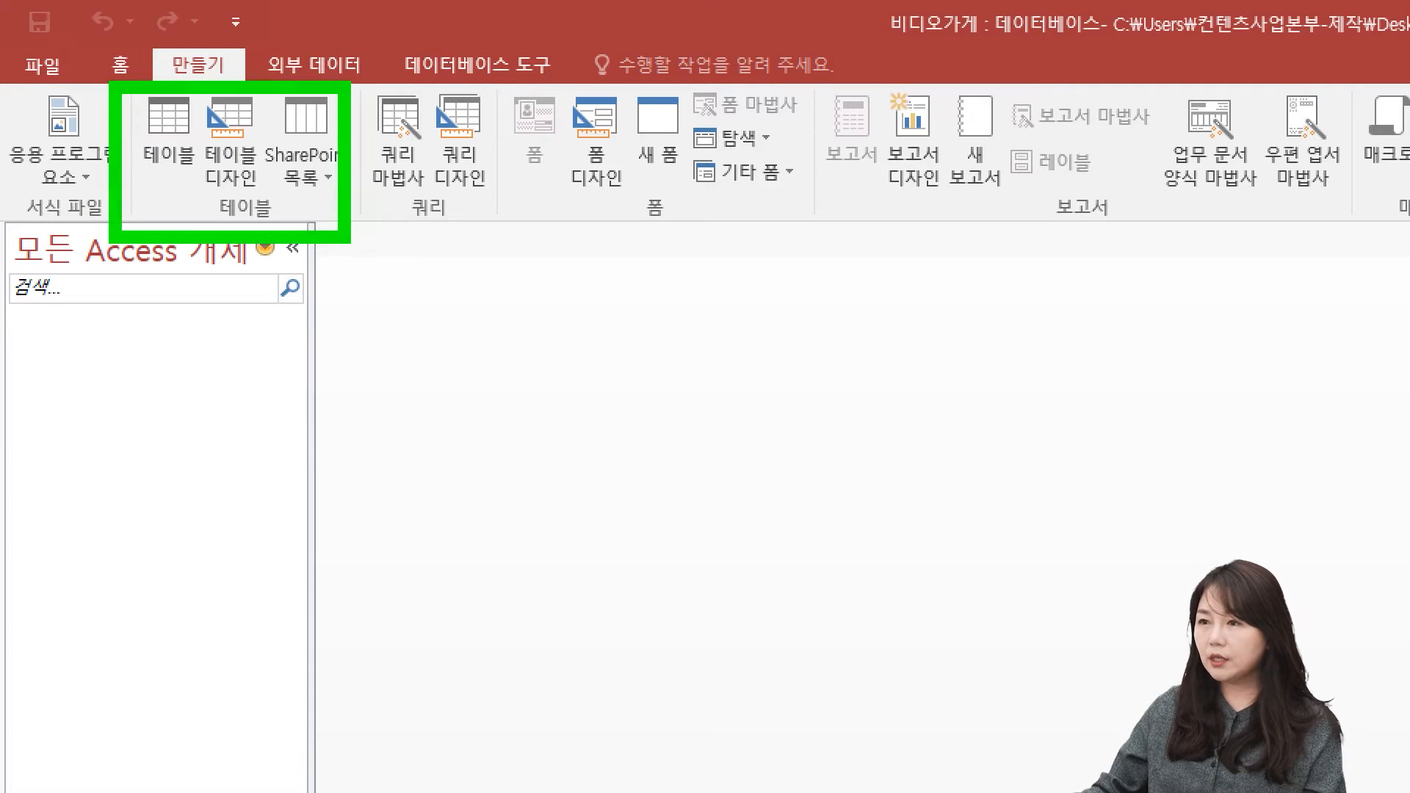
drag(375, 107, 516, 244)
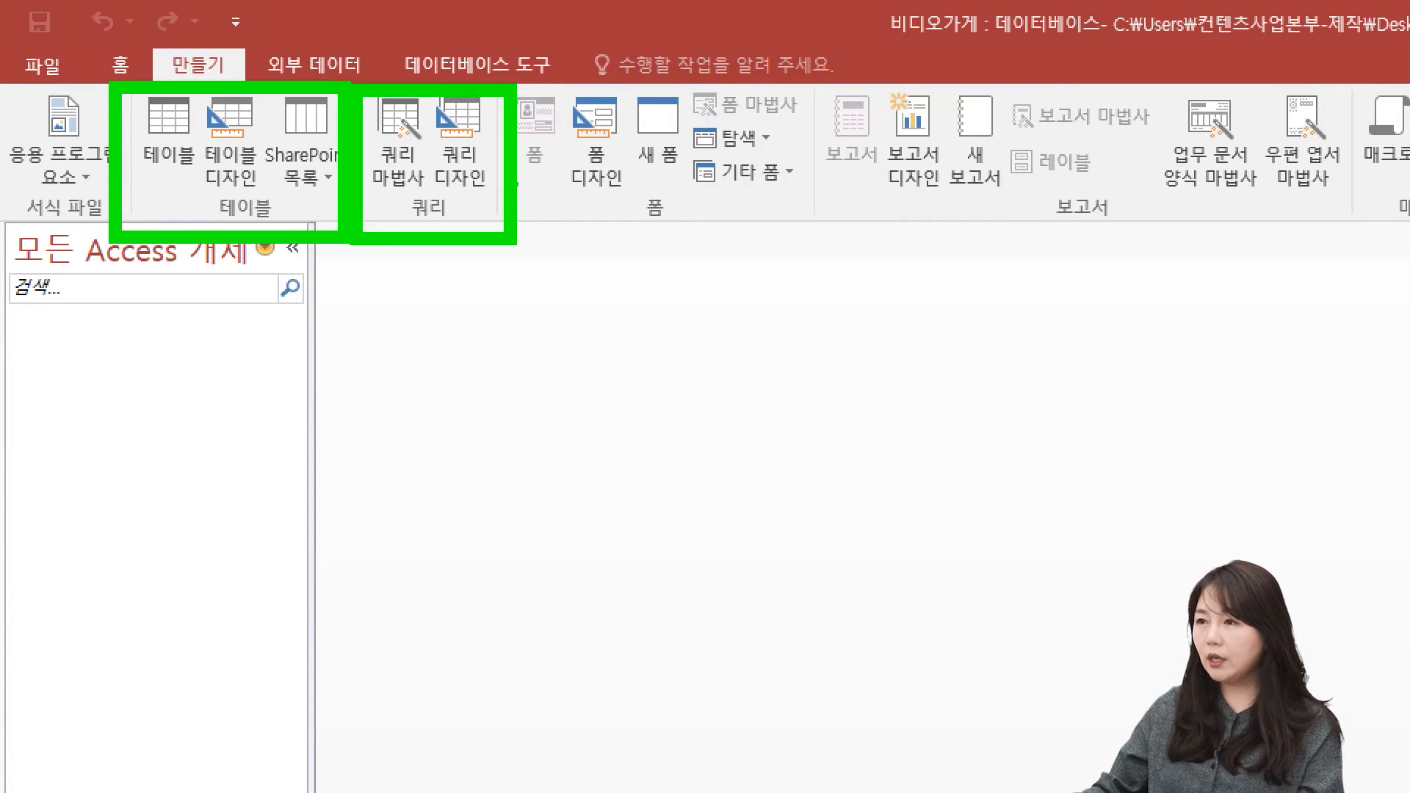
drag(506, 76, 826, 250)
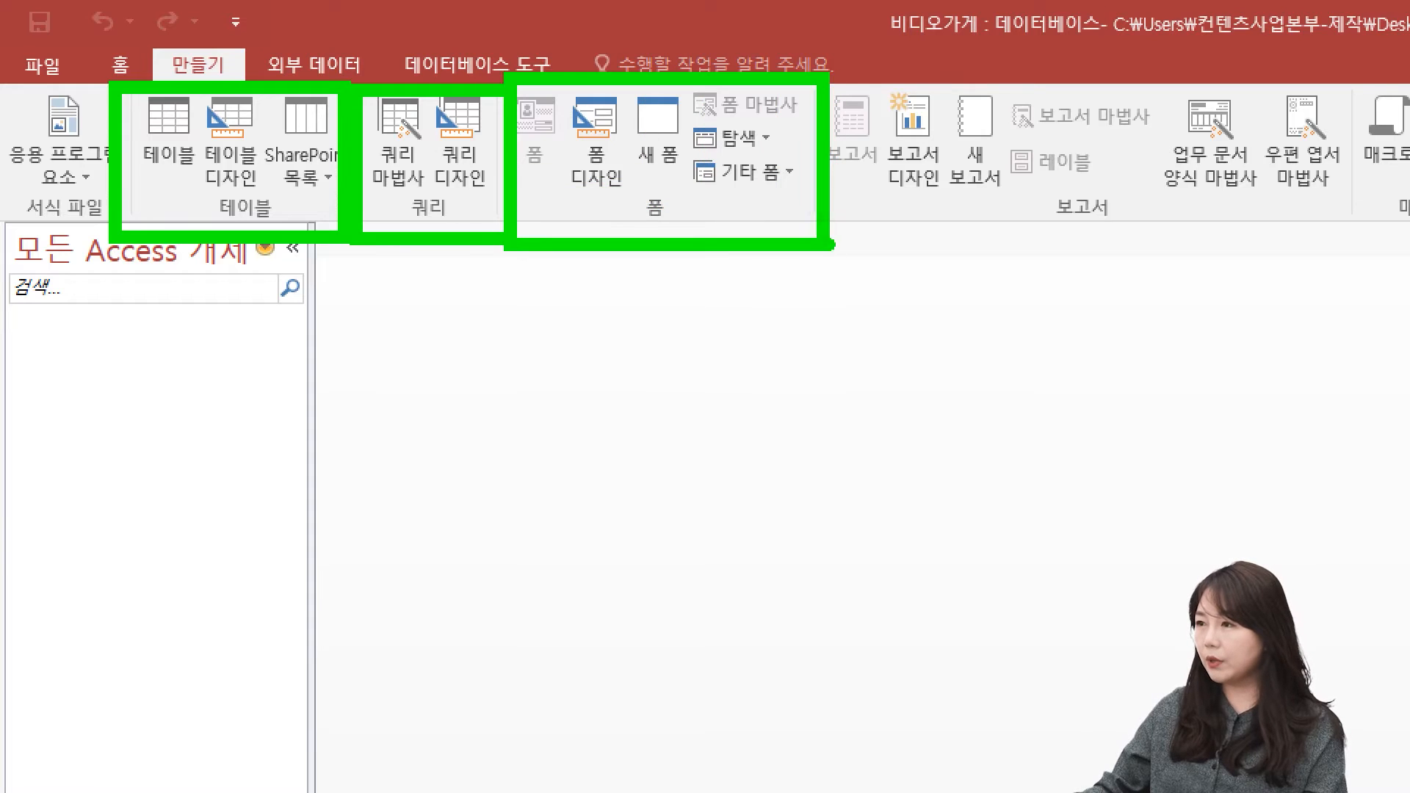
mouse_move(830, 74)
mouse_down()
mouse_move(1159, 242)
mouse_move(1194, 236)
mouse_up()
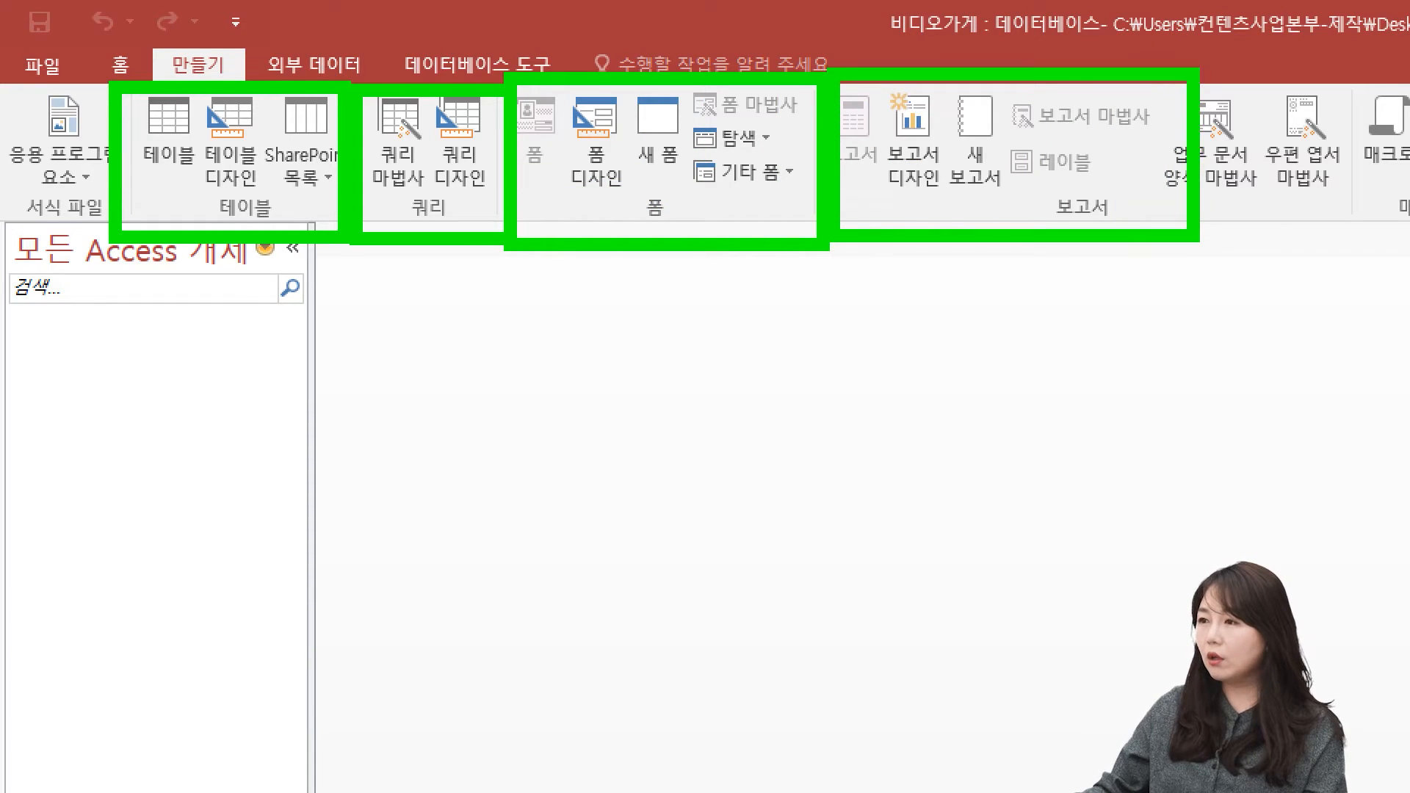
mouse_move(166, 358)
mouse_down()
mouse_move(220, 285)
mouse_move(257, 336)
mouse_up()
mouse_move(378, 366)
mouse_down()
mouse_move(424, 257)
mouse_move(462, 323)
mouse_up()
mouse_move(616, 364)
mouse_down()
mouse_move(709, 319)
mouse_move(752, 365)
mouse_up()
mouse_move(949, 360)
mouse_down()
mouse_move(991, 288)
mouse_move(1039, 341)
mouse_up()
click(958, 297)
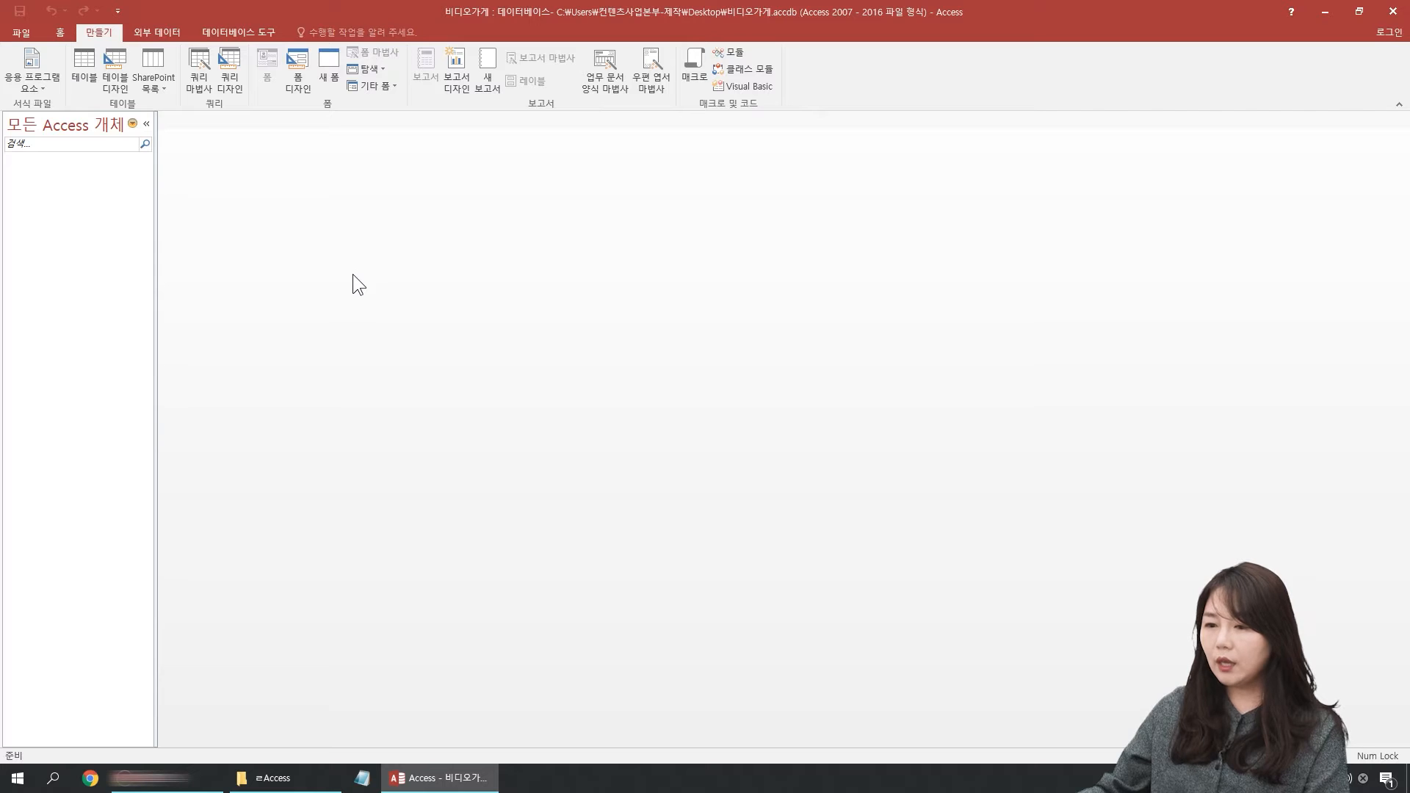
Step: Launch Excel 2016 and create a blank workbook
click(17, 777)
scroll(183, 553, down, 1)
scroll(182, 550, down, 4)
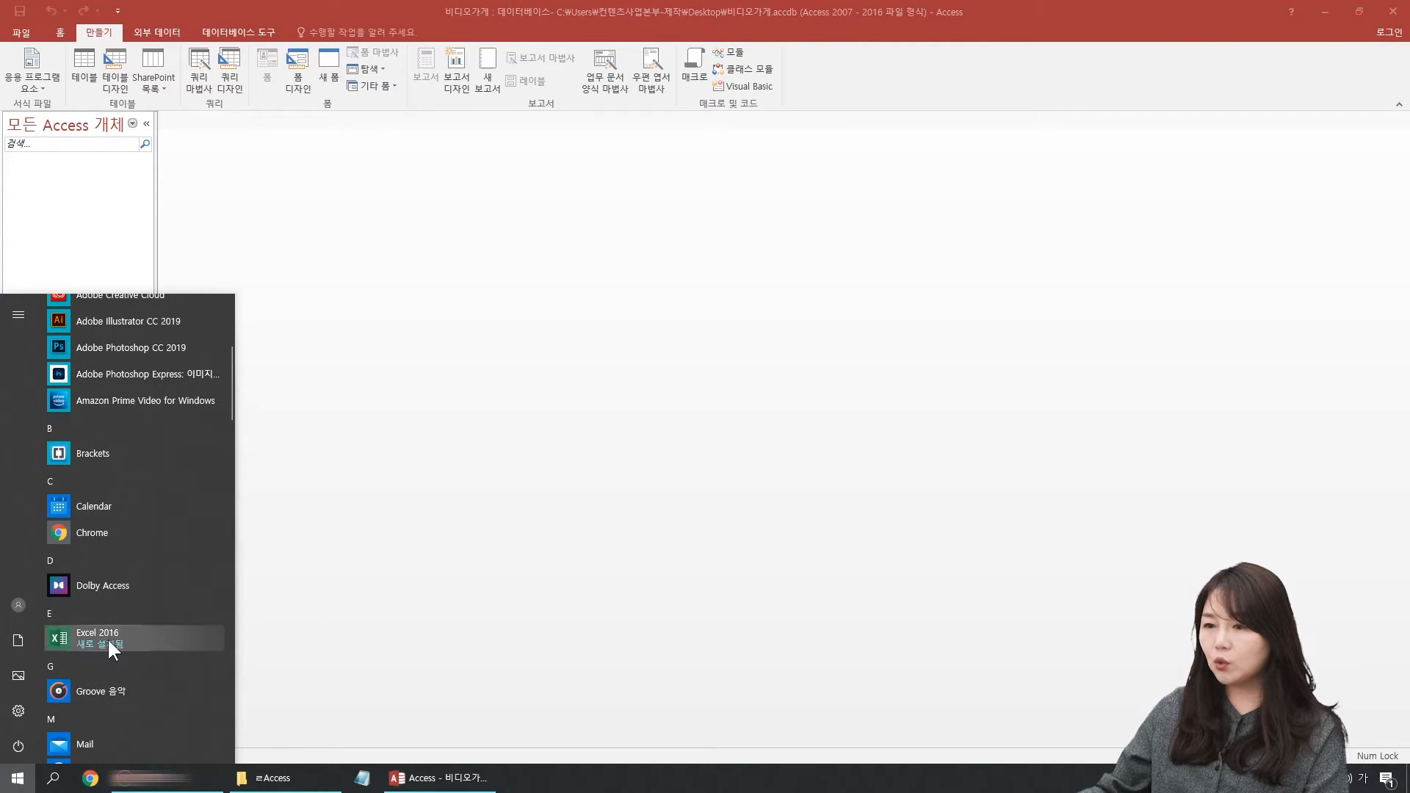
click(107, 638)
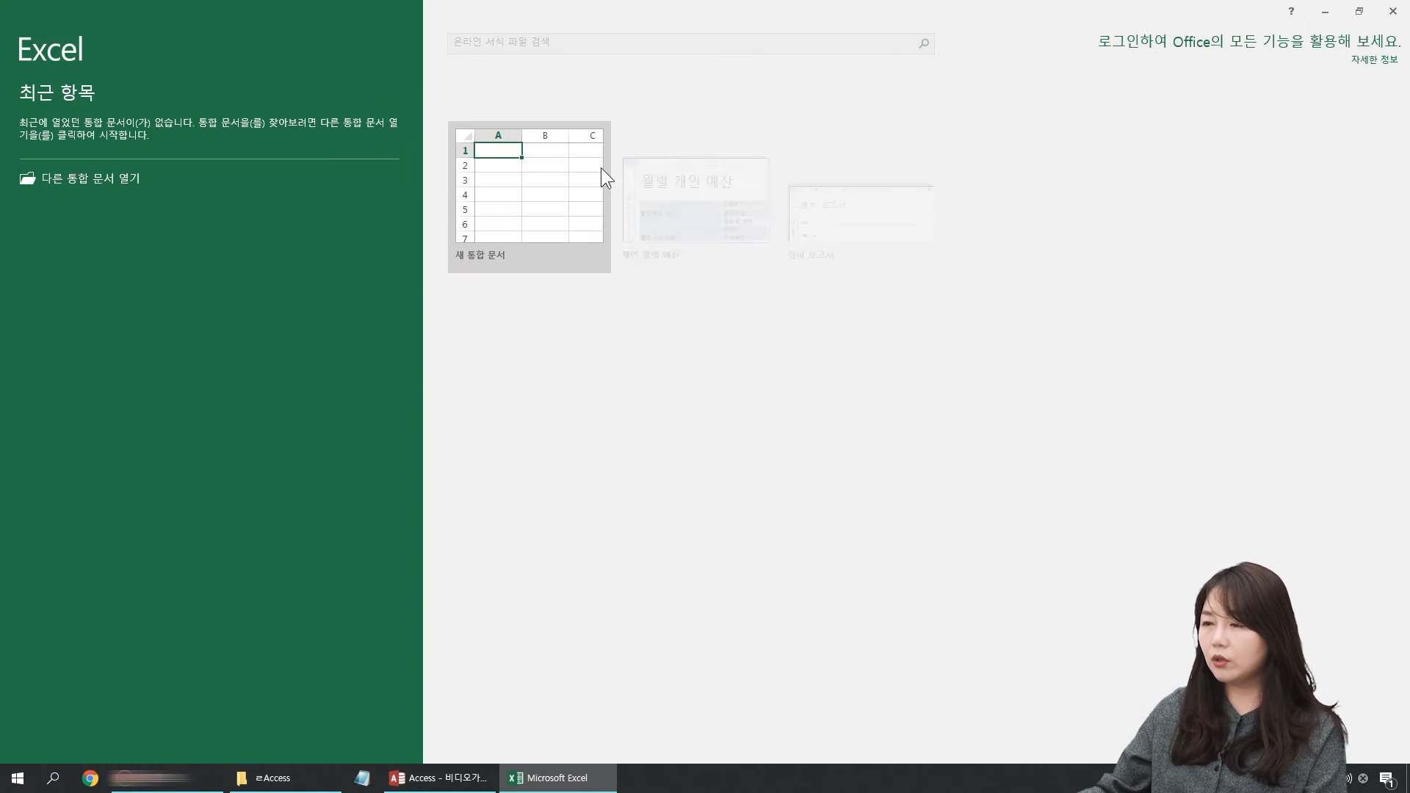
click(551, 170)
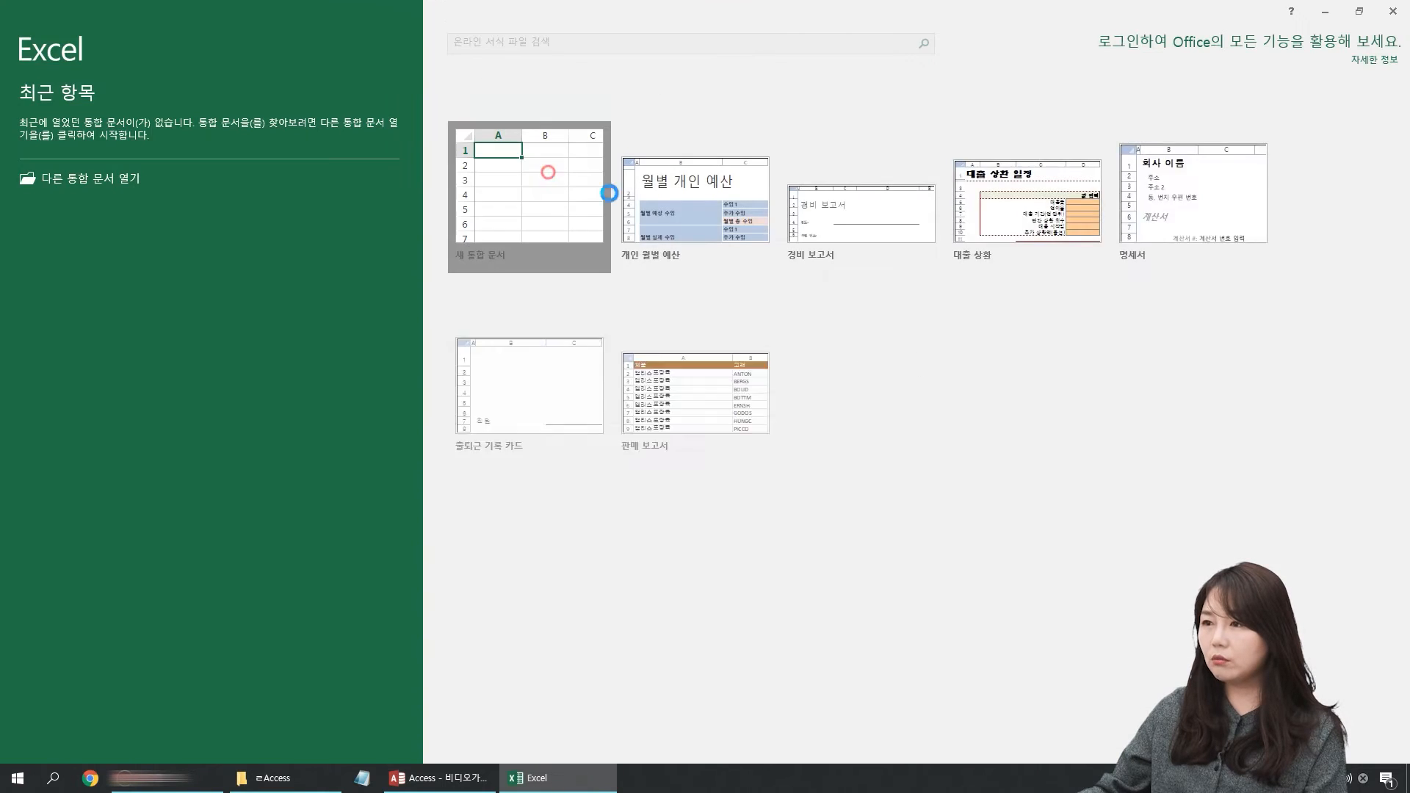
click(525, 170)
Step: Enter the heading 성명 in cell A1 and three people's names in cells A2 to A4
click(47, 171)
scroll(47, 173, up, 10)
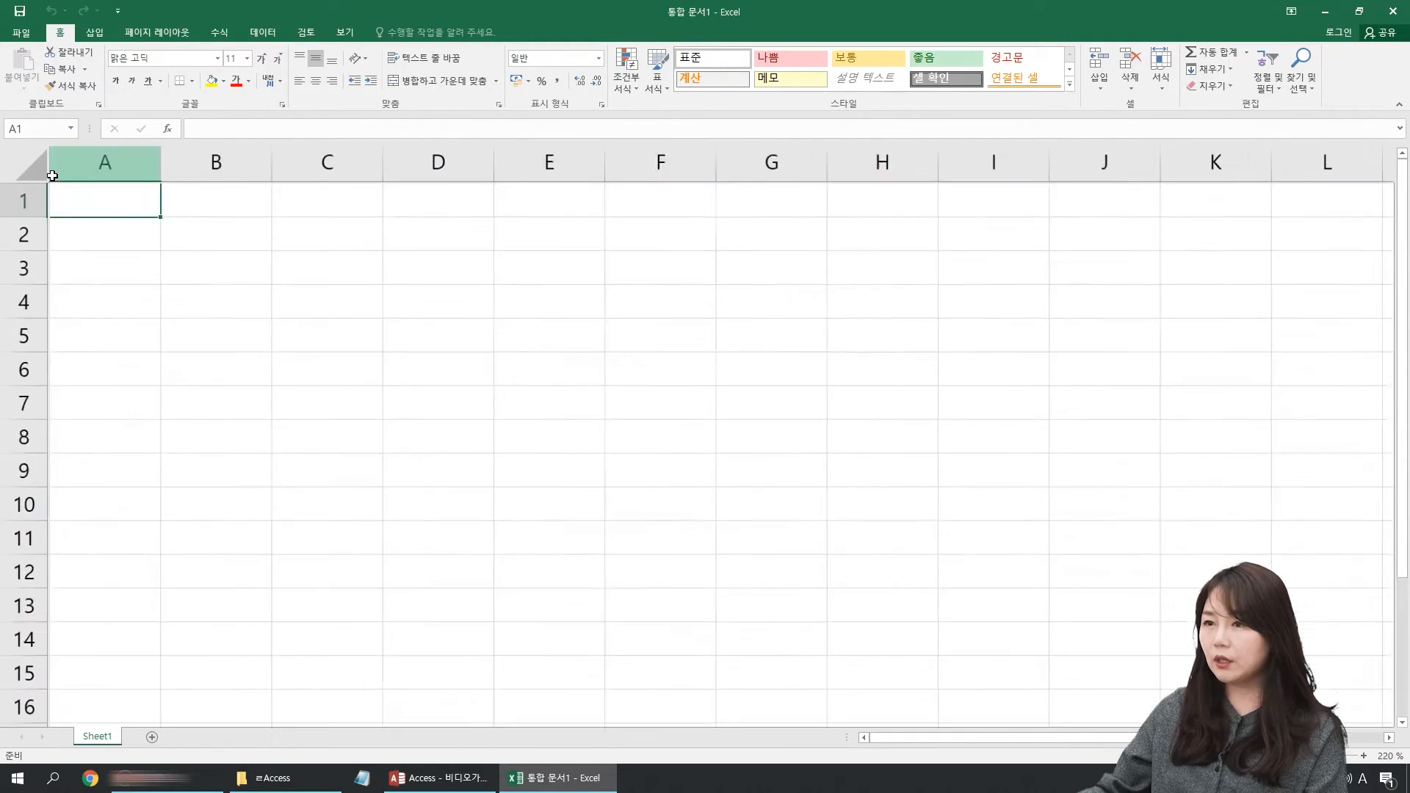
click(210, 257)
click(120, 219)
text(D)
key(BackSpace)
key(Hangul)
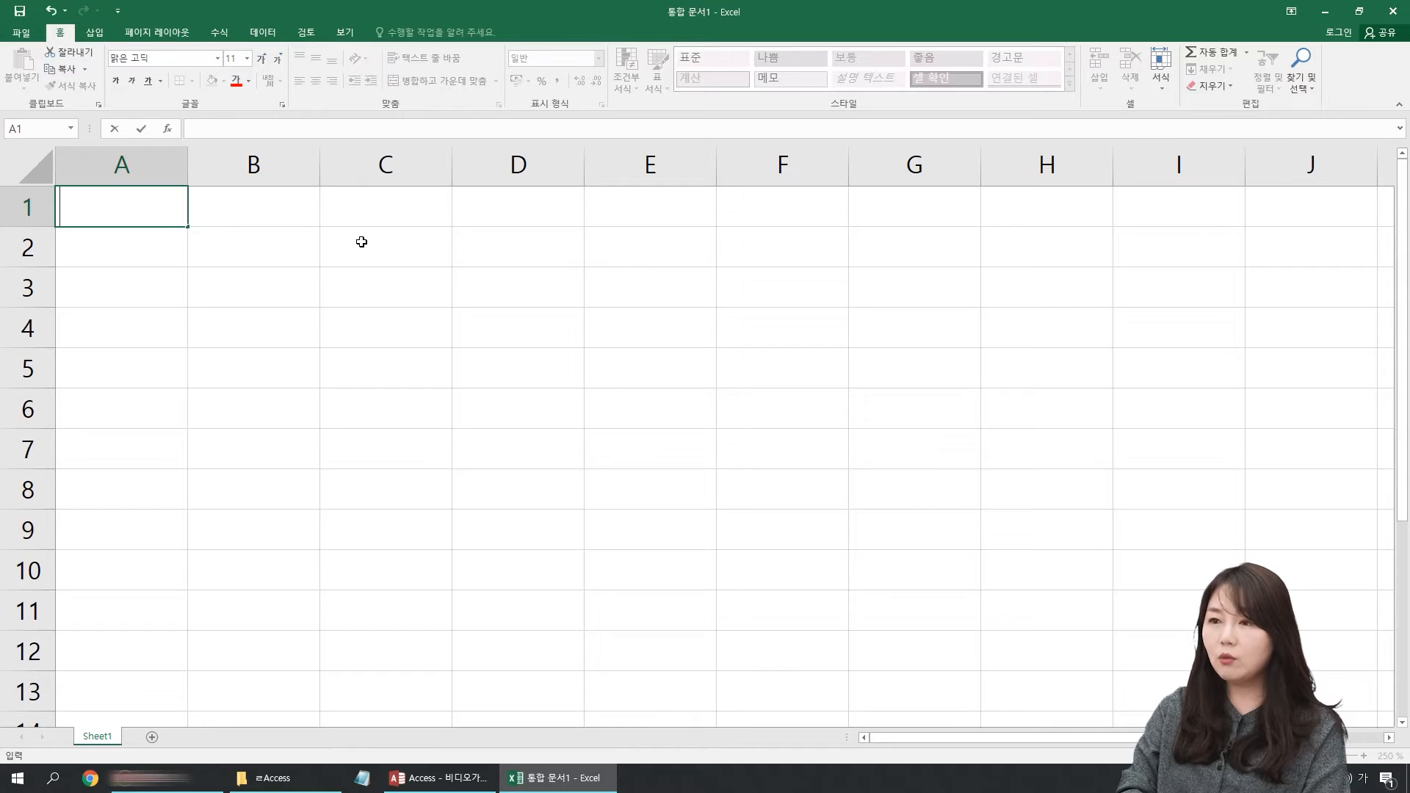
text(성명)
key(Return)
key(Return)
key(Return)
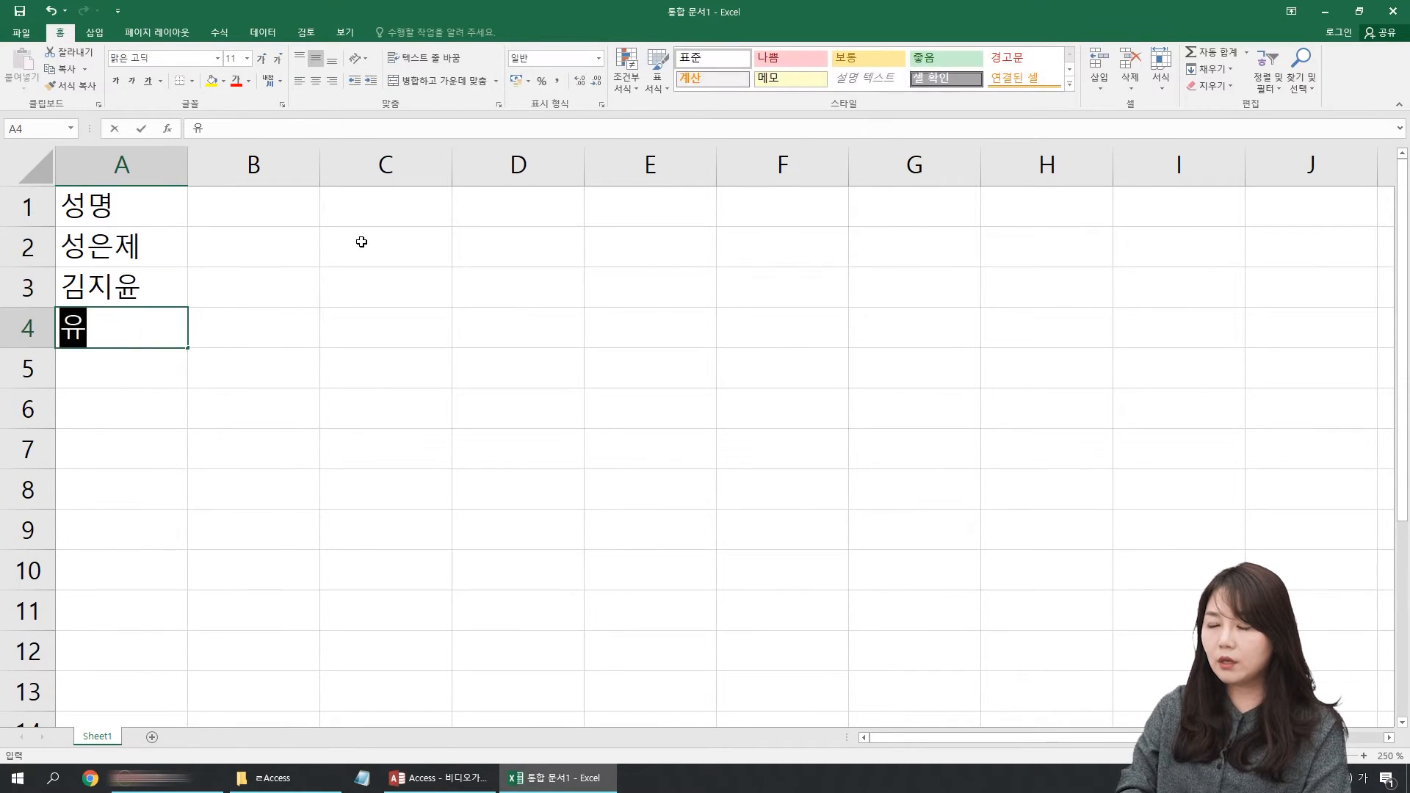
key(Right)
Step: Enter the heading 영어점수 in cell B1 and the scores 234, 324 and 53 in cells B2 to B4
key(Up)
key(Up)
key(Up)
text(영)
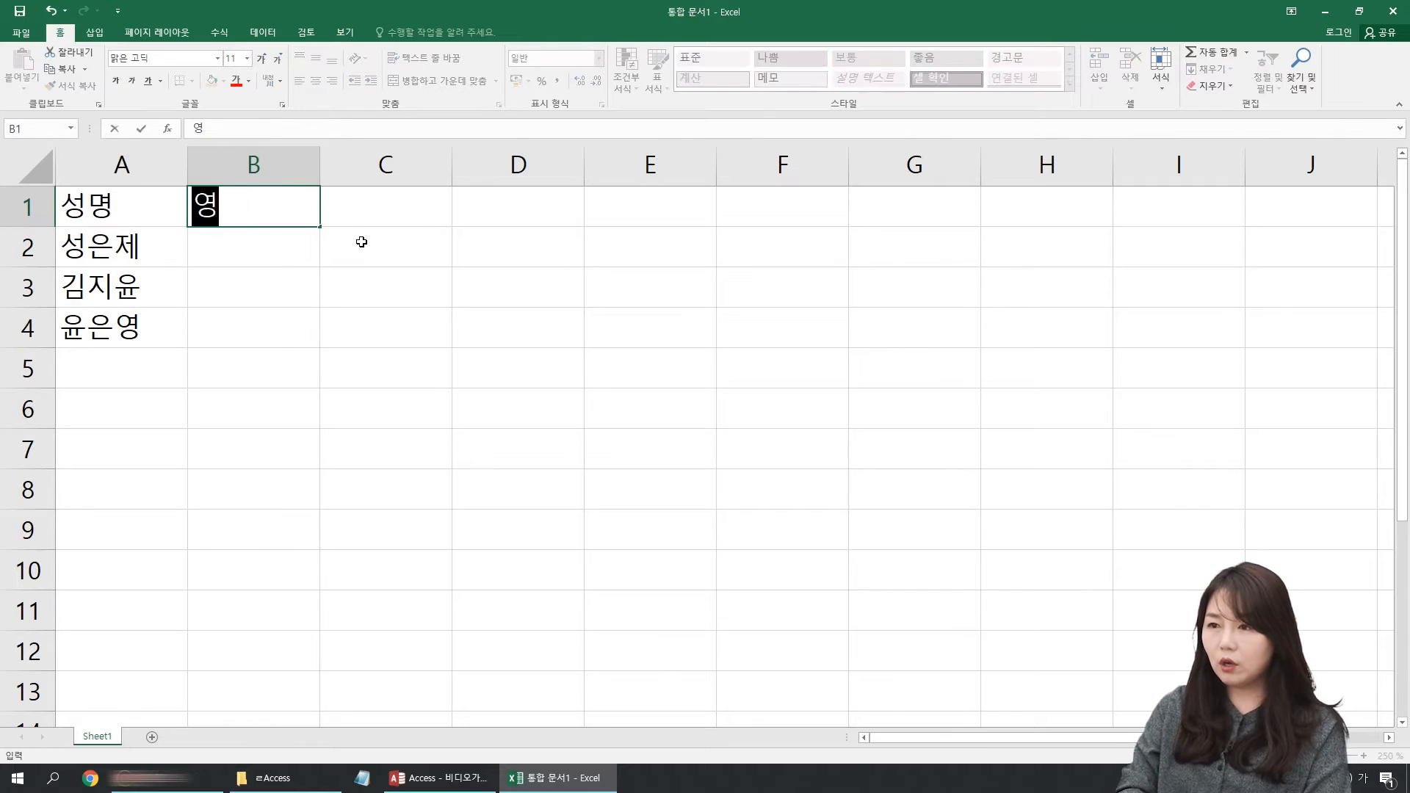
text(어점수)
key(Return)
text(234)
key(Return)
text(324)
key(Return)
text(53)
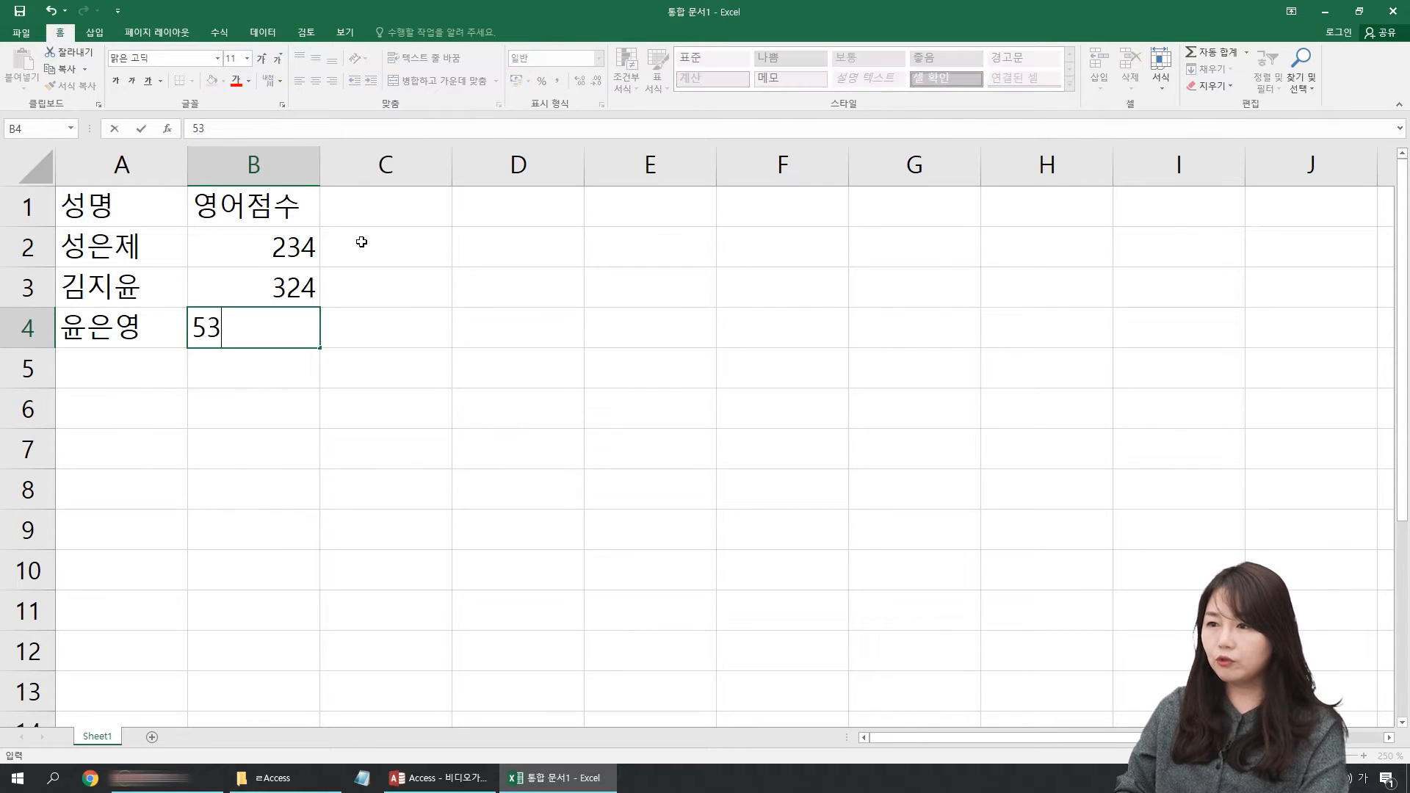
key(Return)
Step: Enter the heading 일어점수 in cell C1 and the scores 234, 234 and 23 in cells C2 to C4
click(409, 219)
text(일어점수)
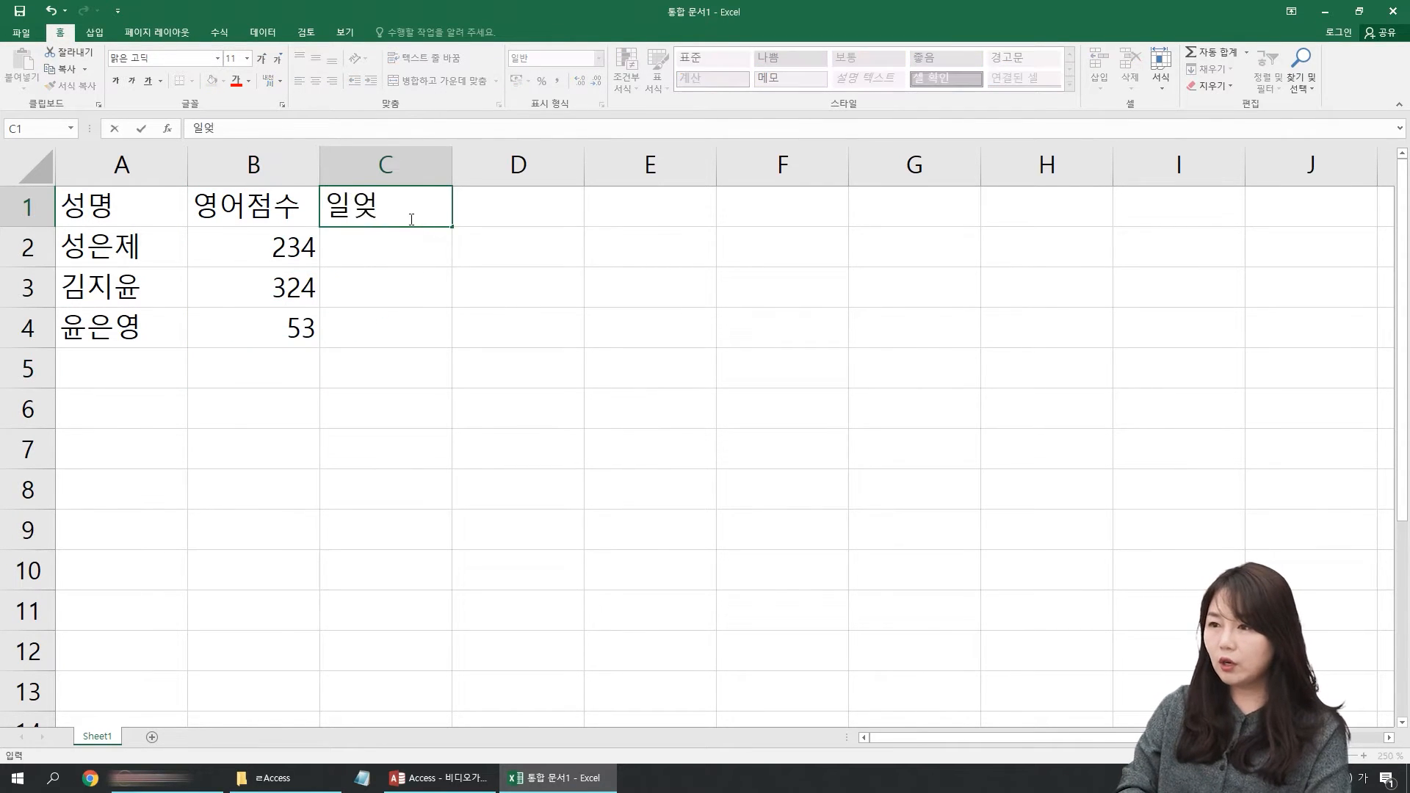
key(Return)
text(234)
key(Return)
text(234)
key(Return)
text(23)
key(Return)
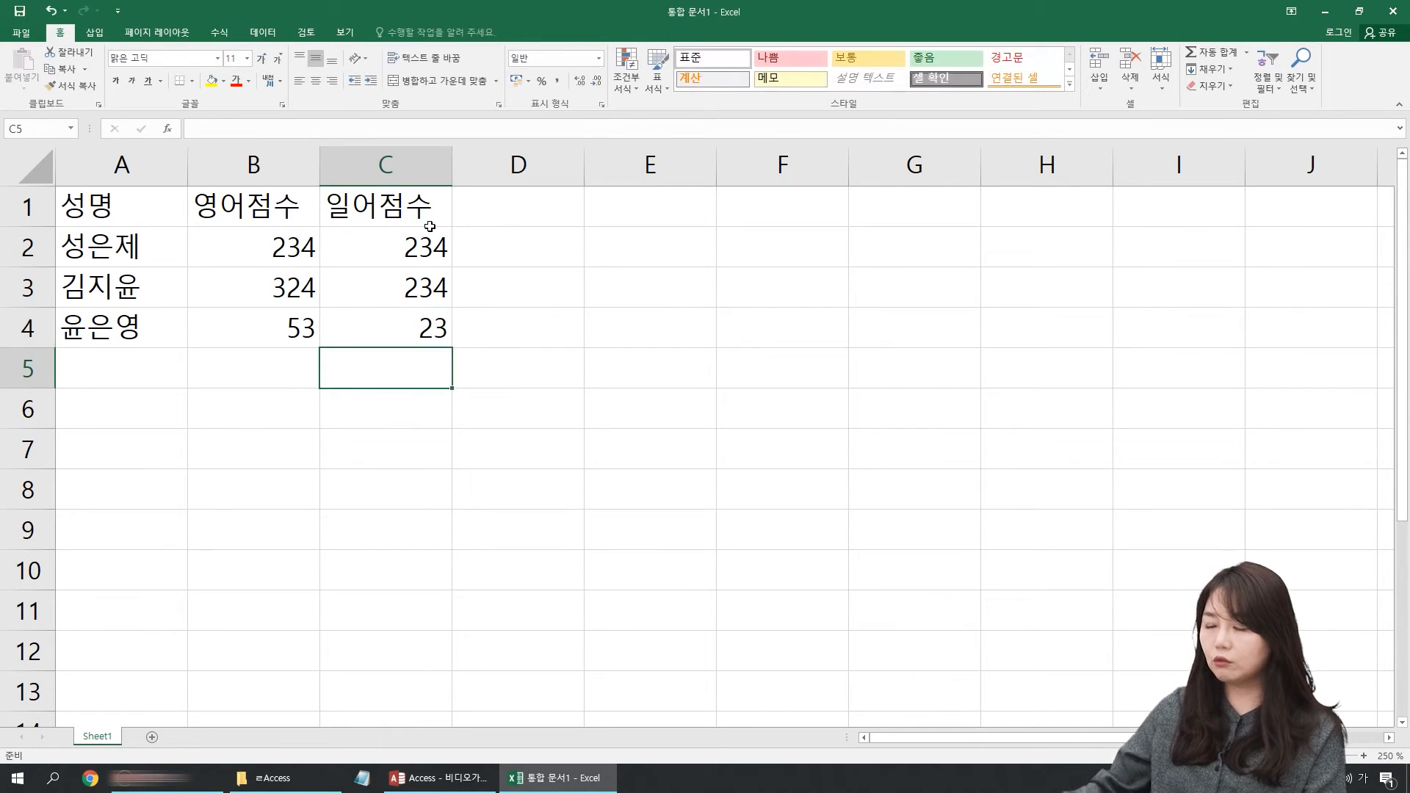
Step: Apply a yellow fill and all borders to the table range A1:C4
drag(123, 203, 372, 315)
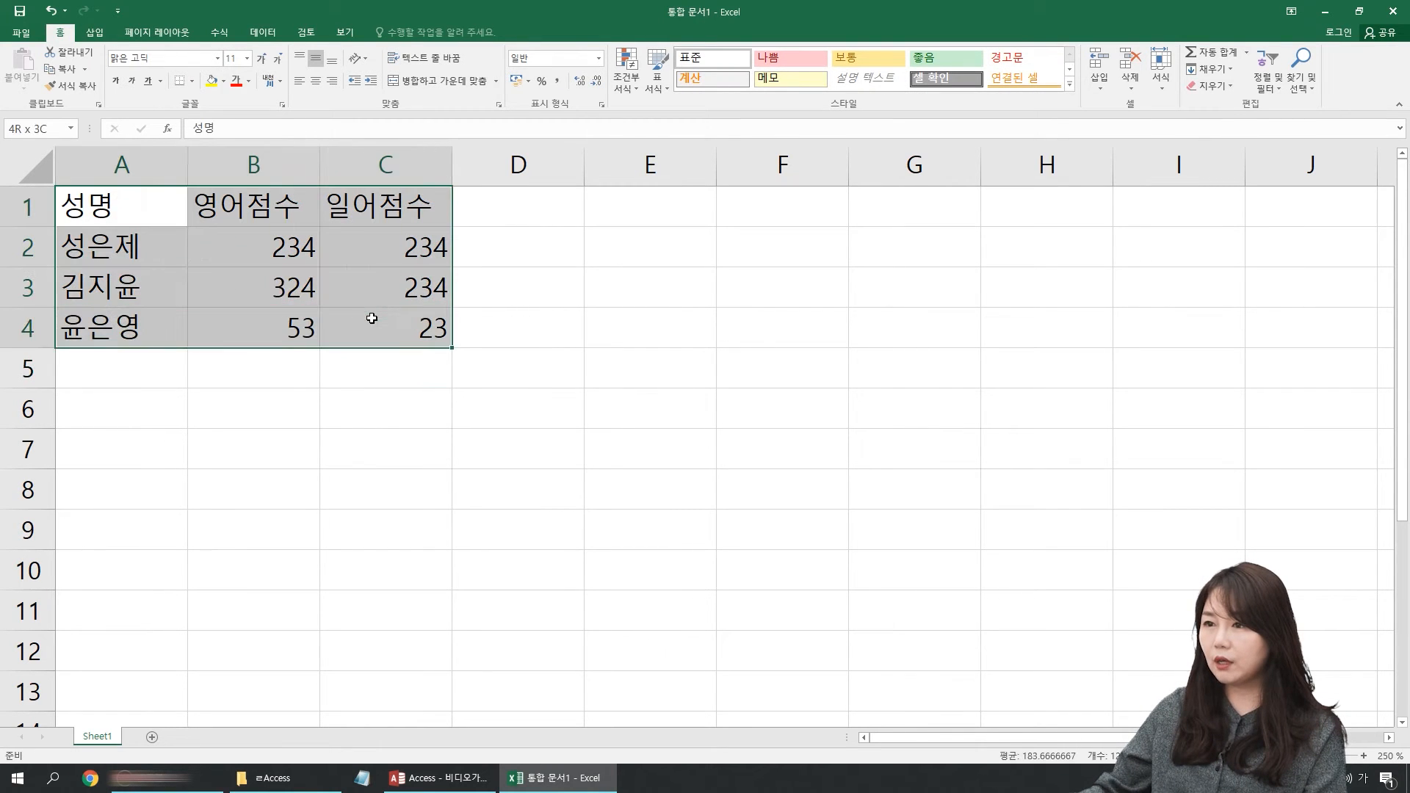
click(210, 81)
click(191, 81)
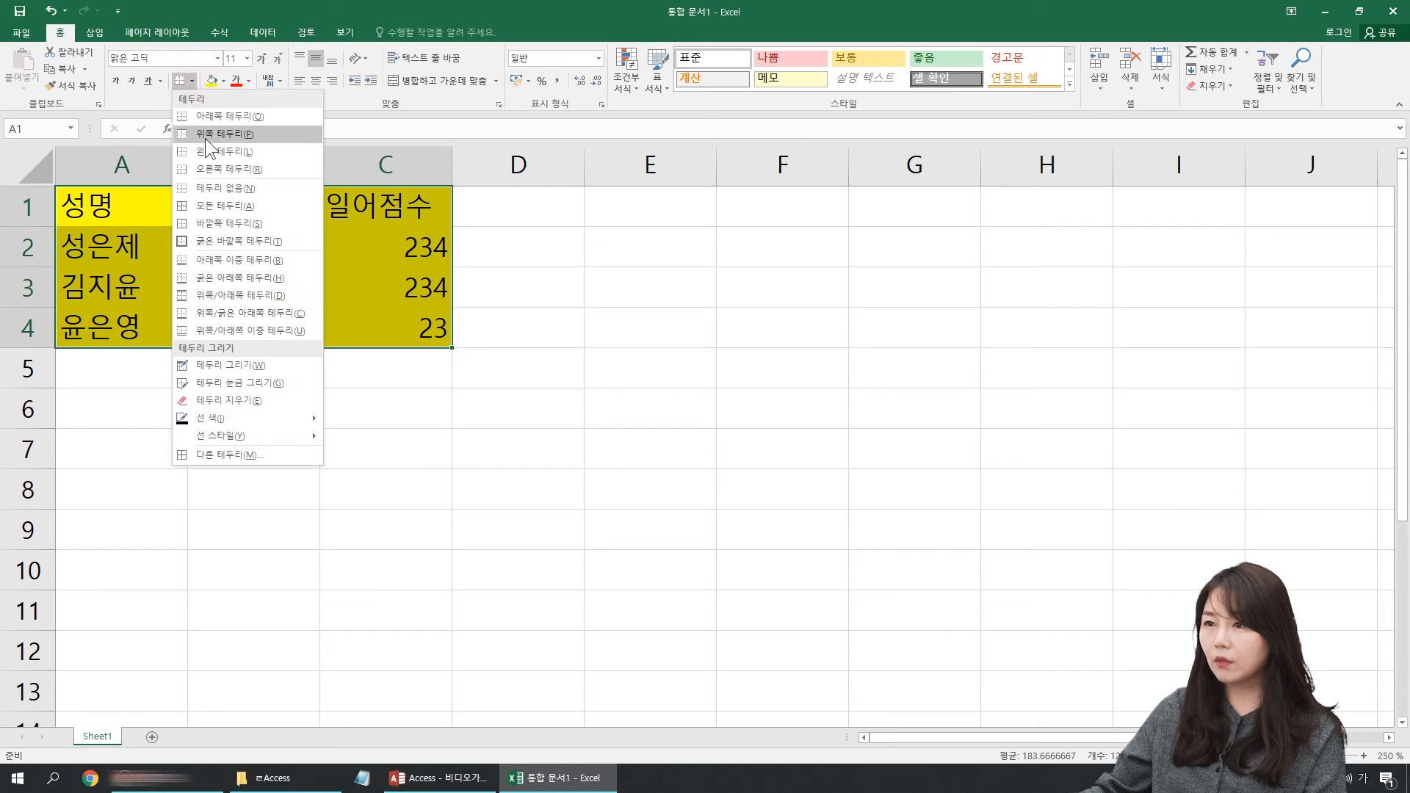
click(213, 204)
Step: Highlight the table range A1:C4 and the whole of column A to examine the table's structure
click(173, 213)
scroll(176, 213, up, 5)
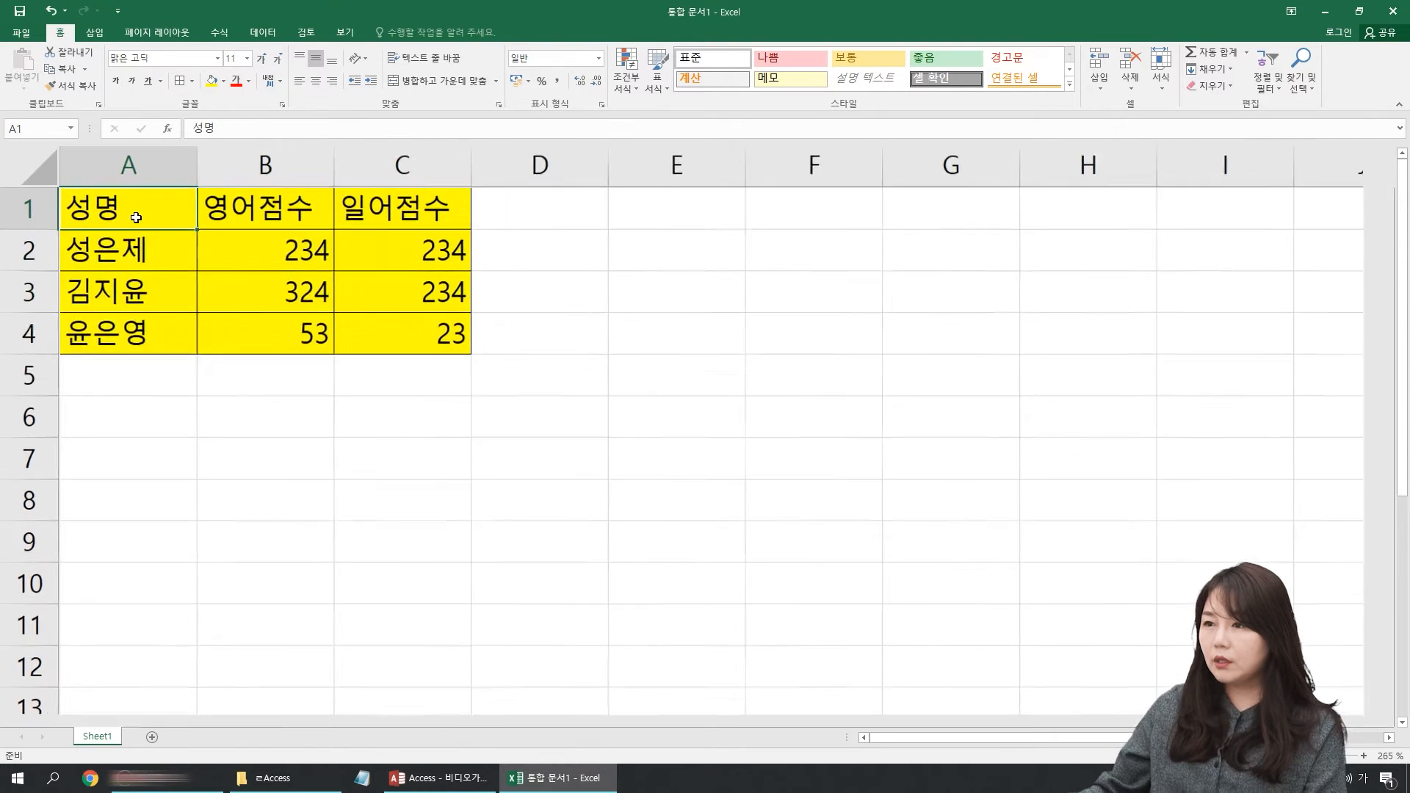
scroll(196, 253, up, 1)
drag(182, 227, 514, 373)
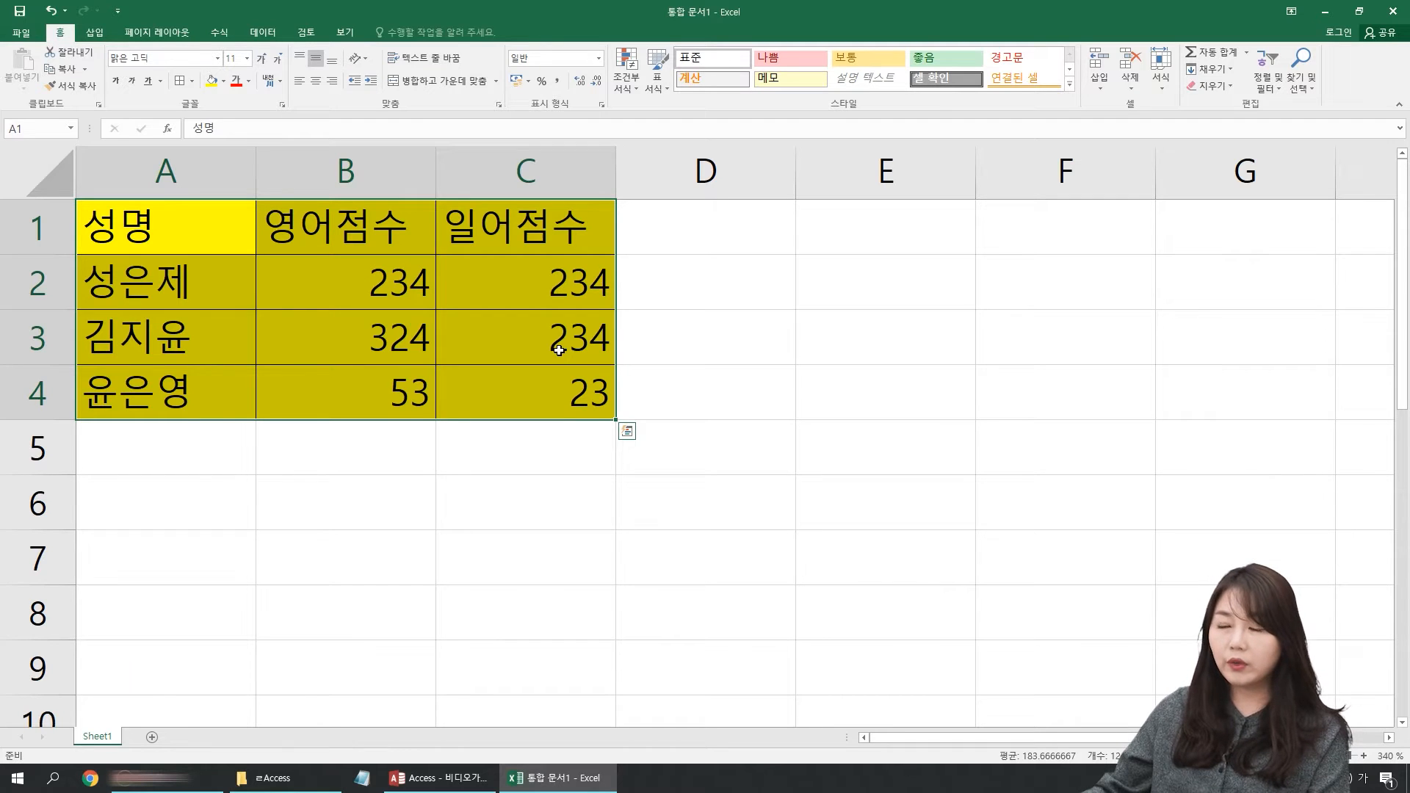
drag(199, 256, 594, 380)
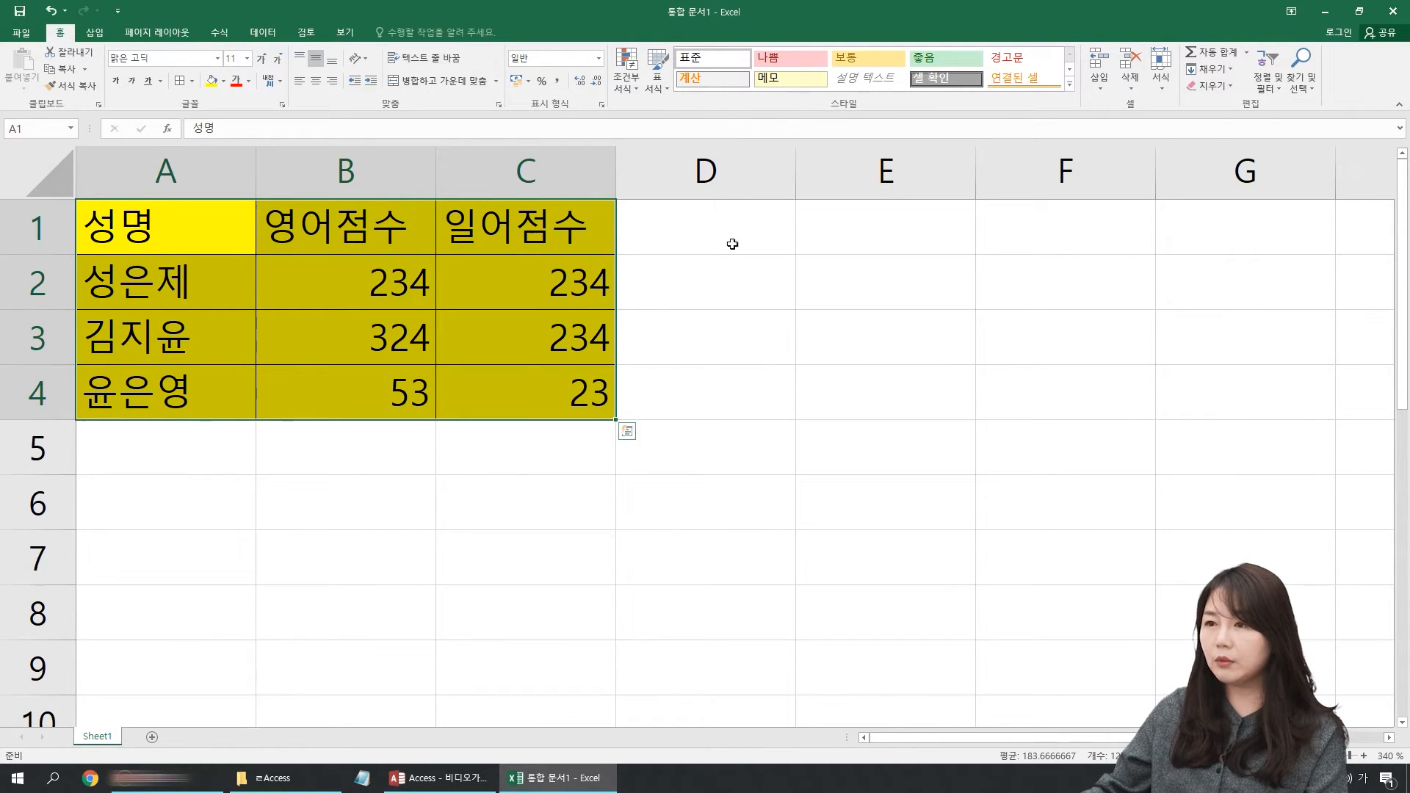
click(213, 172)
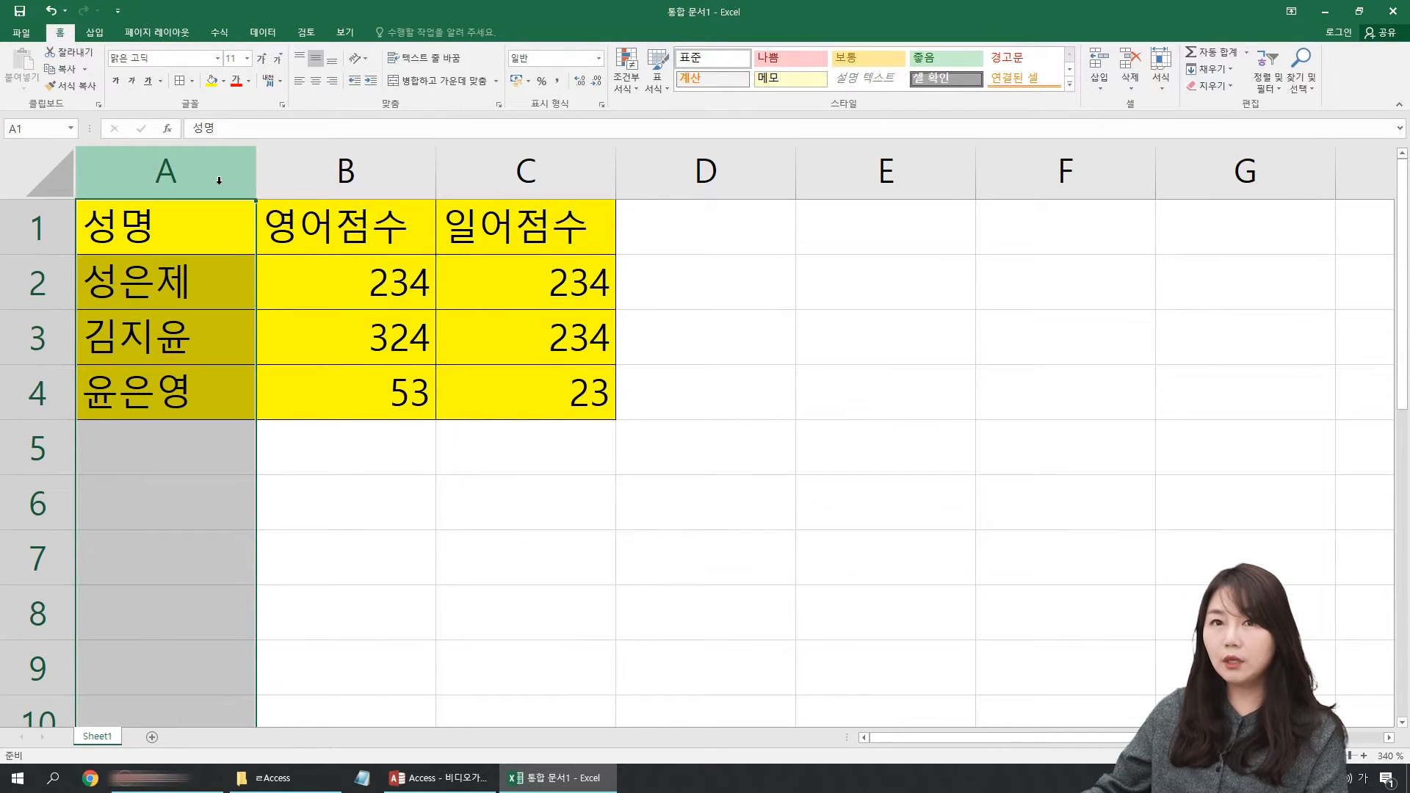
Step: Select columns B and C in turn to examine the fields, and give the header cells A1:C1 a light orange fill
click(360, 171)
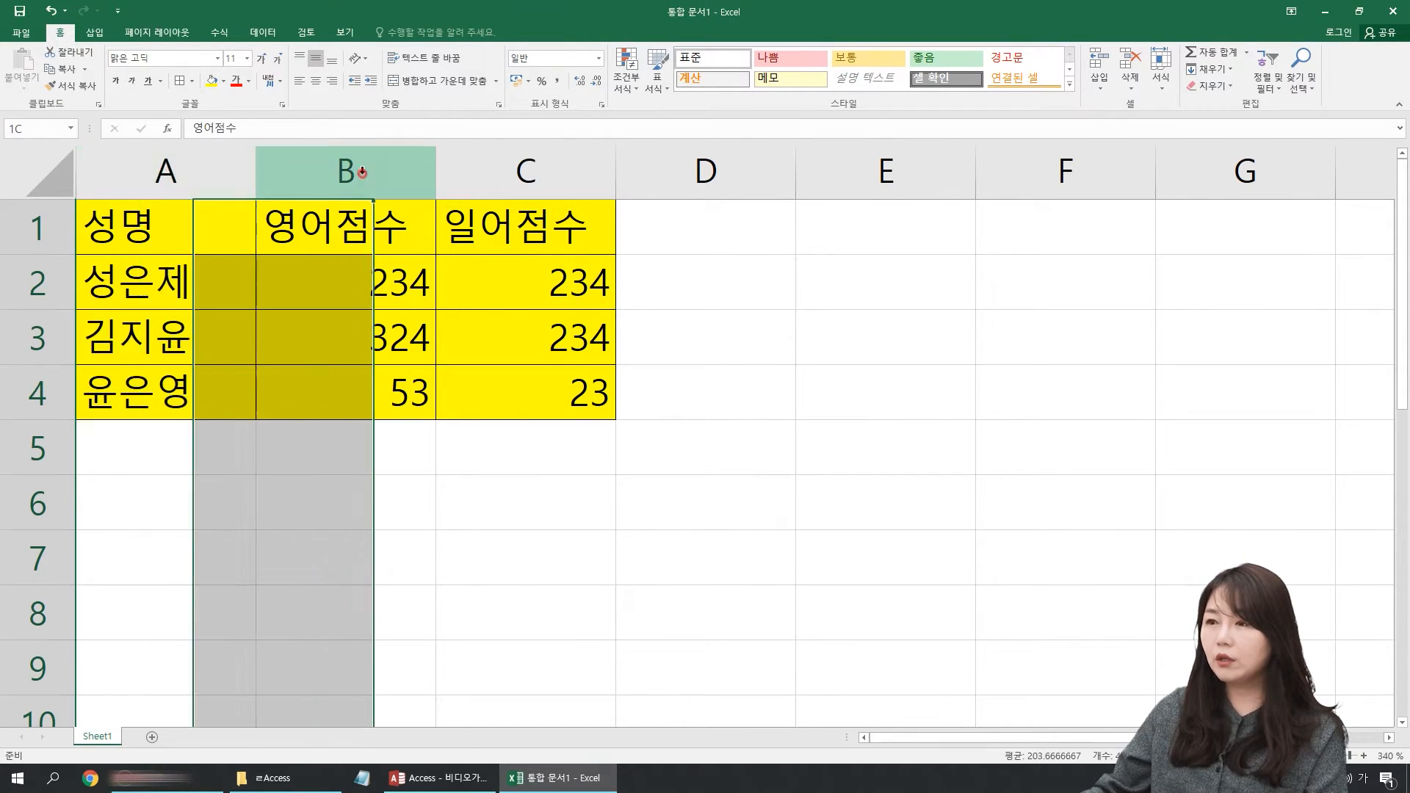
click(545, 184)
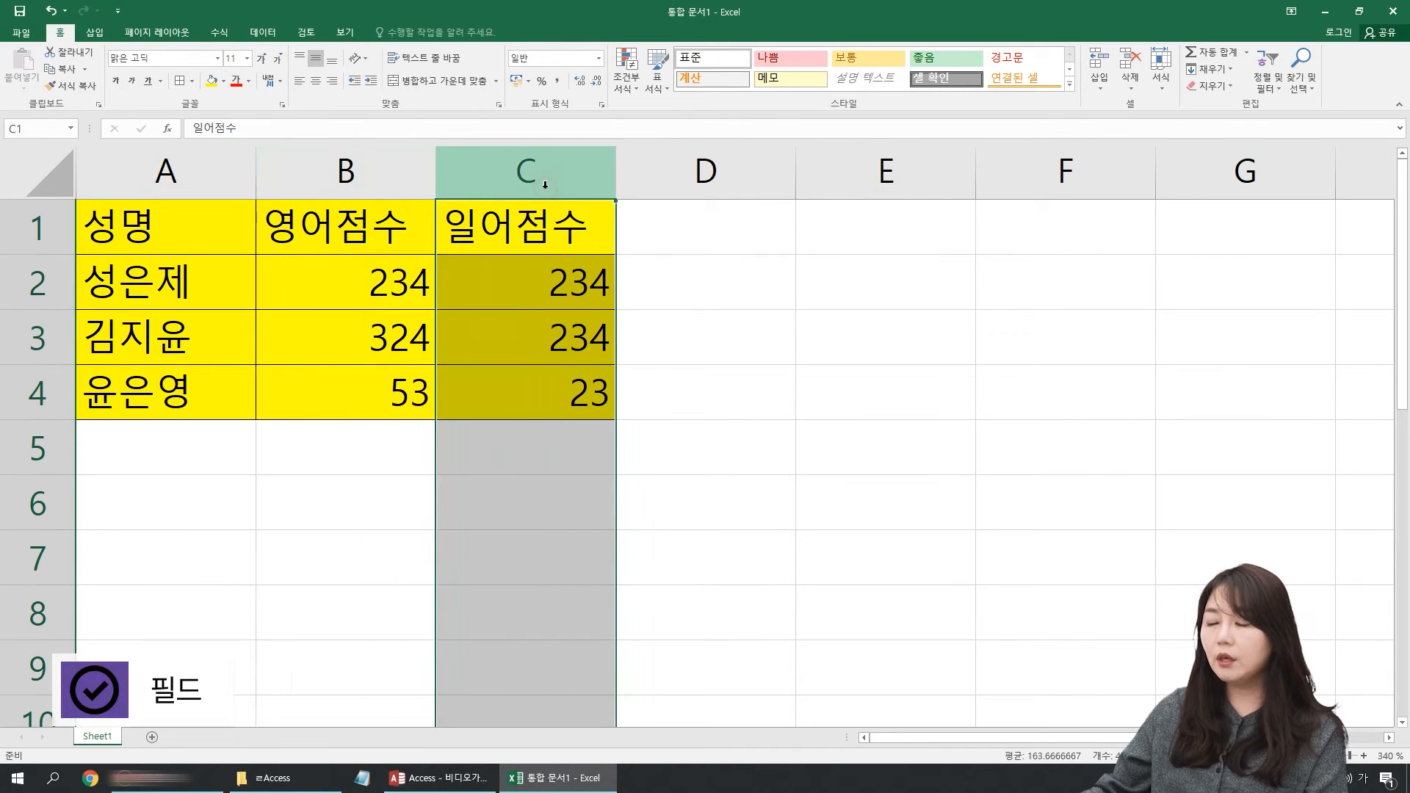
drag(173, 226, 529, 224)
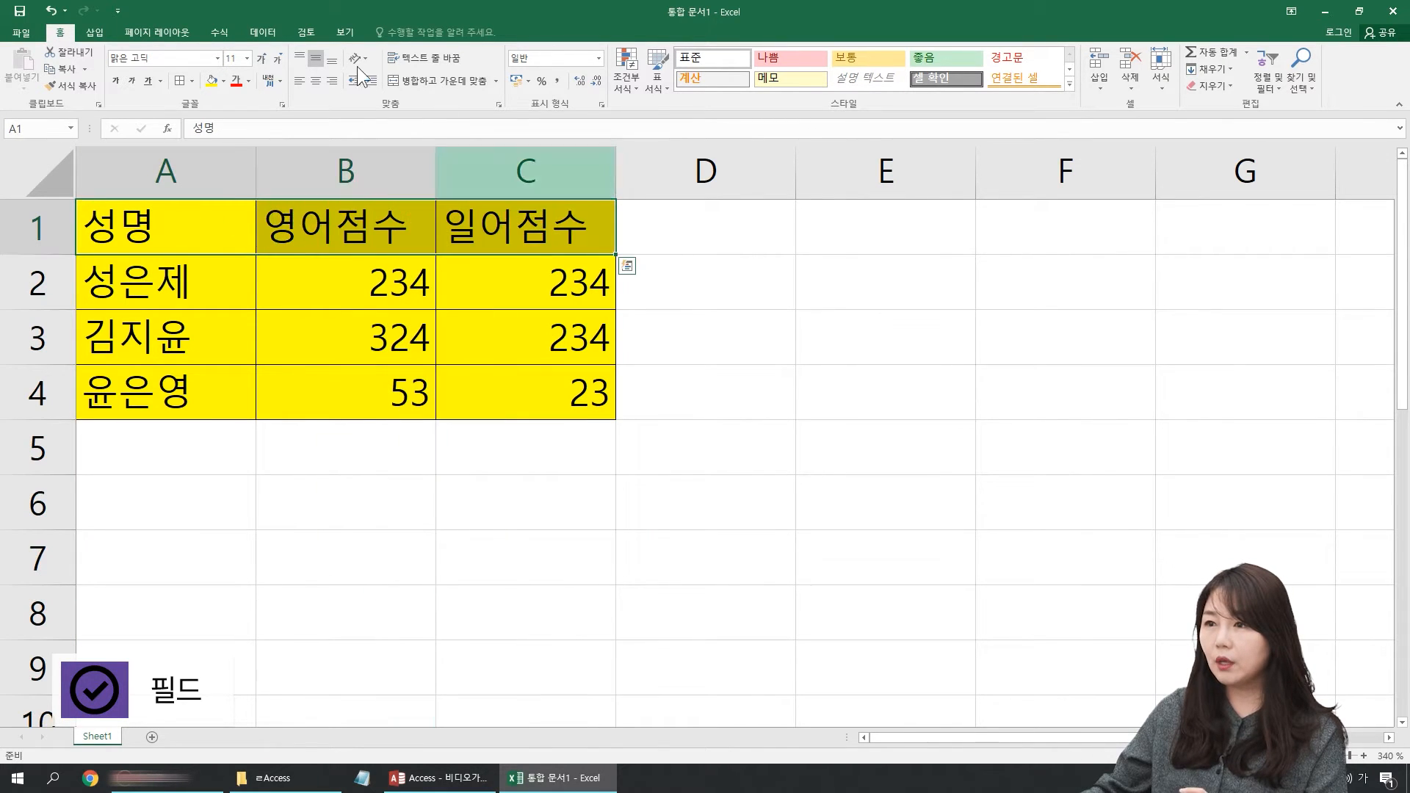
click(223, 80)
click(274, 136)
Step: Select the header cells A1, B1 and C1 in turn to examine the field names
click(204, 236)
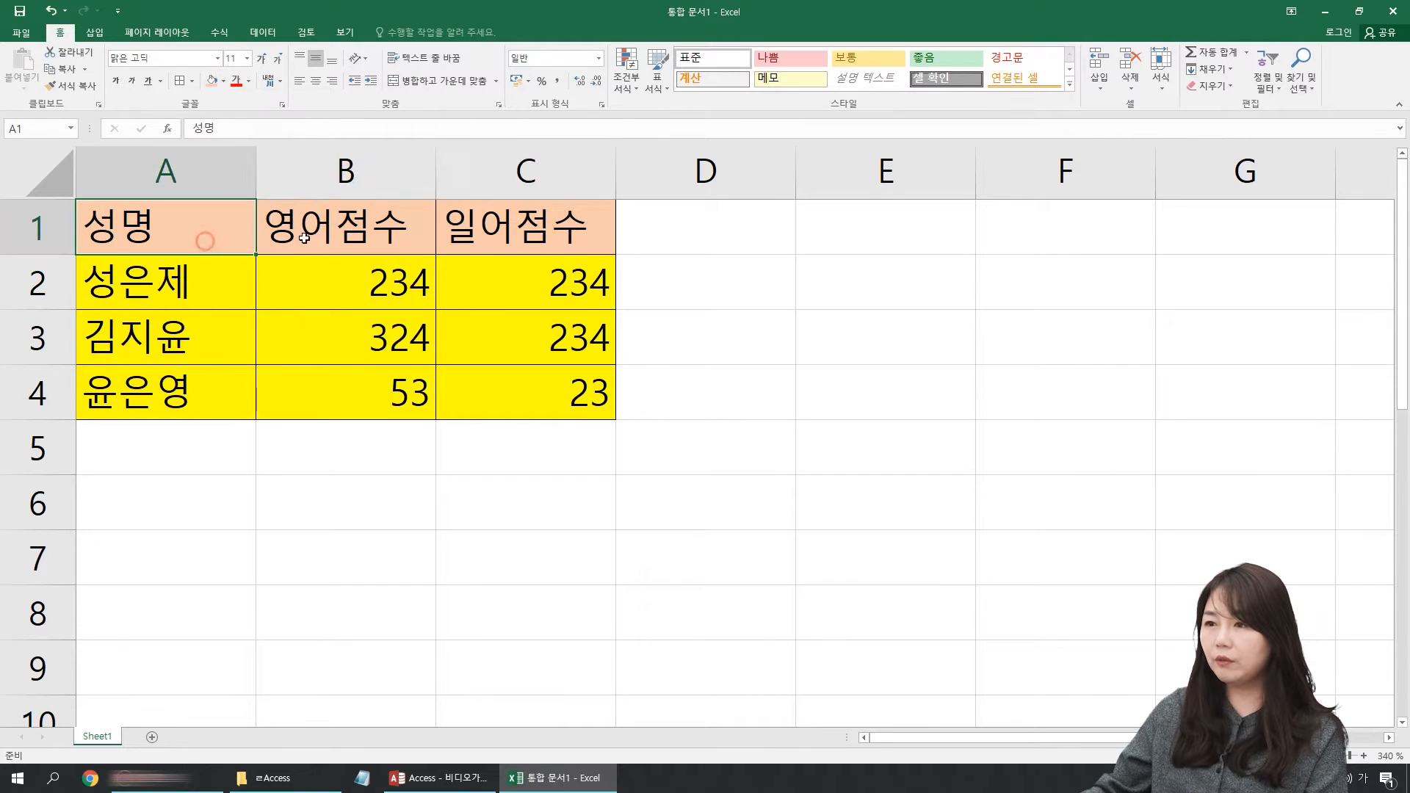
click(547, 222)
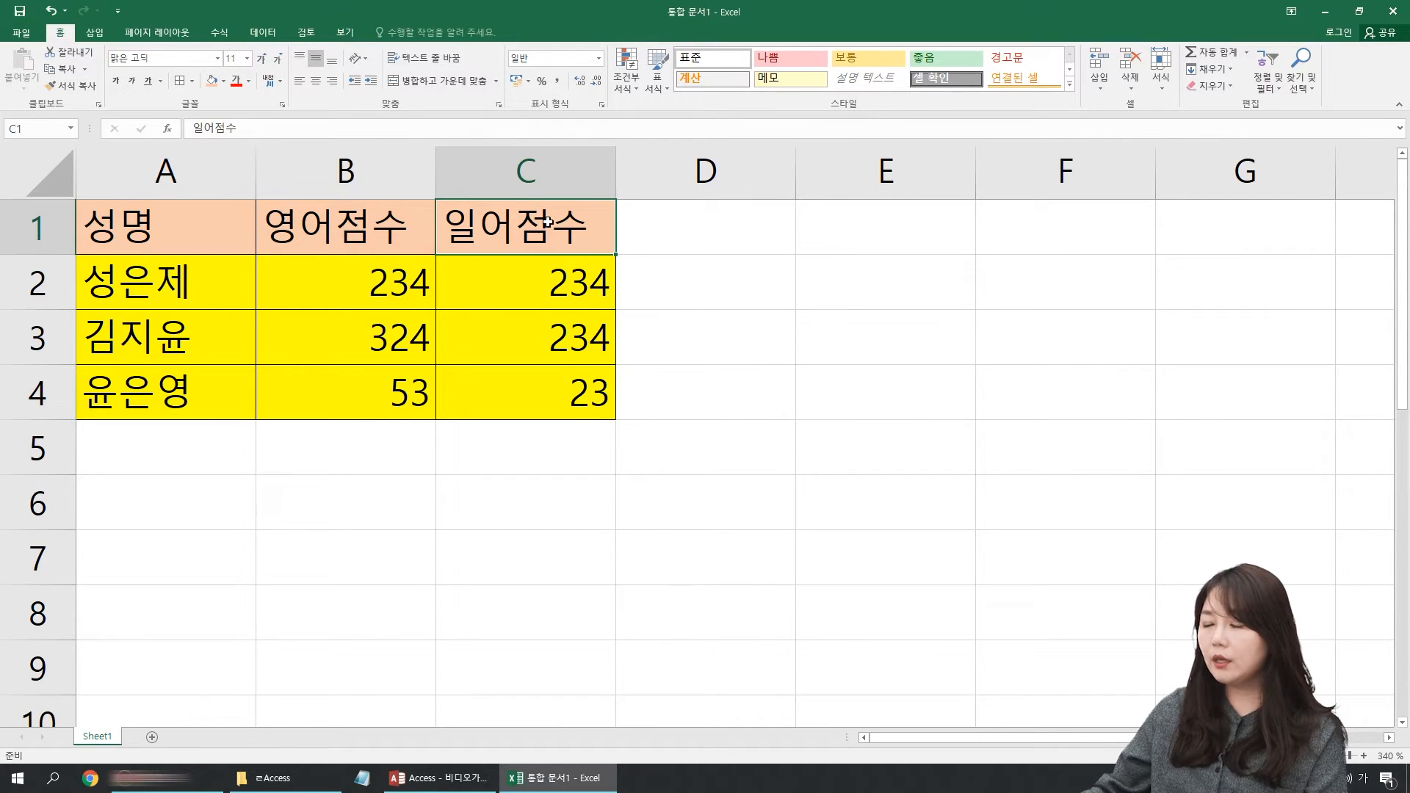
click(205, 230)
click(345, 227)
click(515, 228)
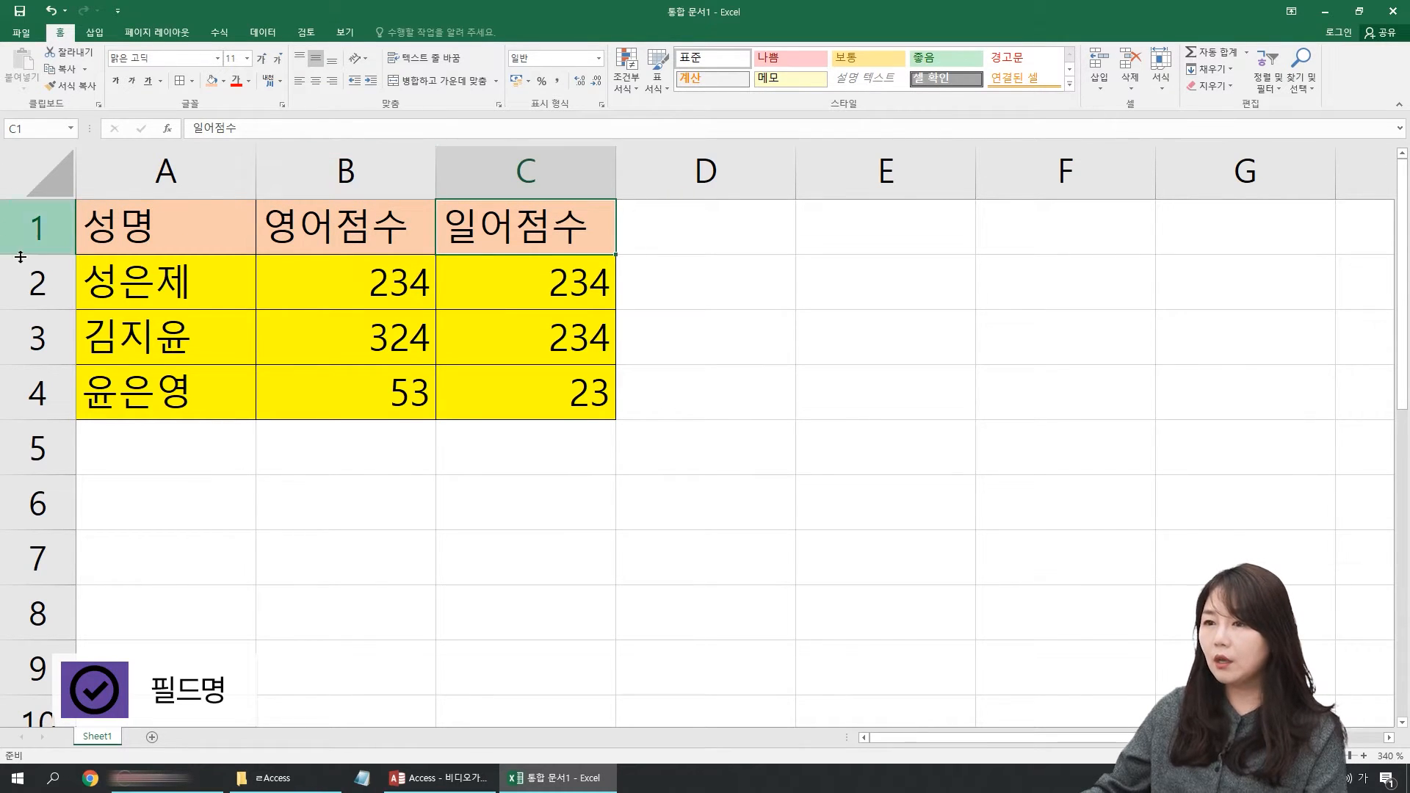
Step: Select rows 2, 3 and 4 in turn to examine each row as a record
click(44, 283)
click(55, 339)
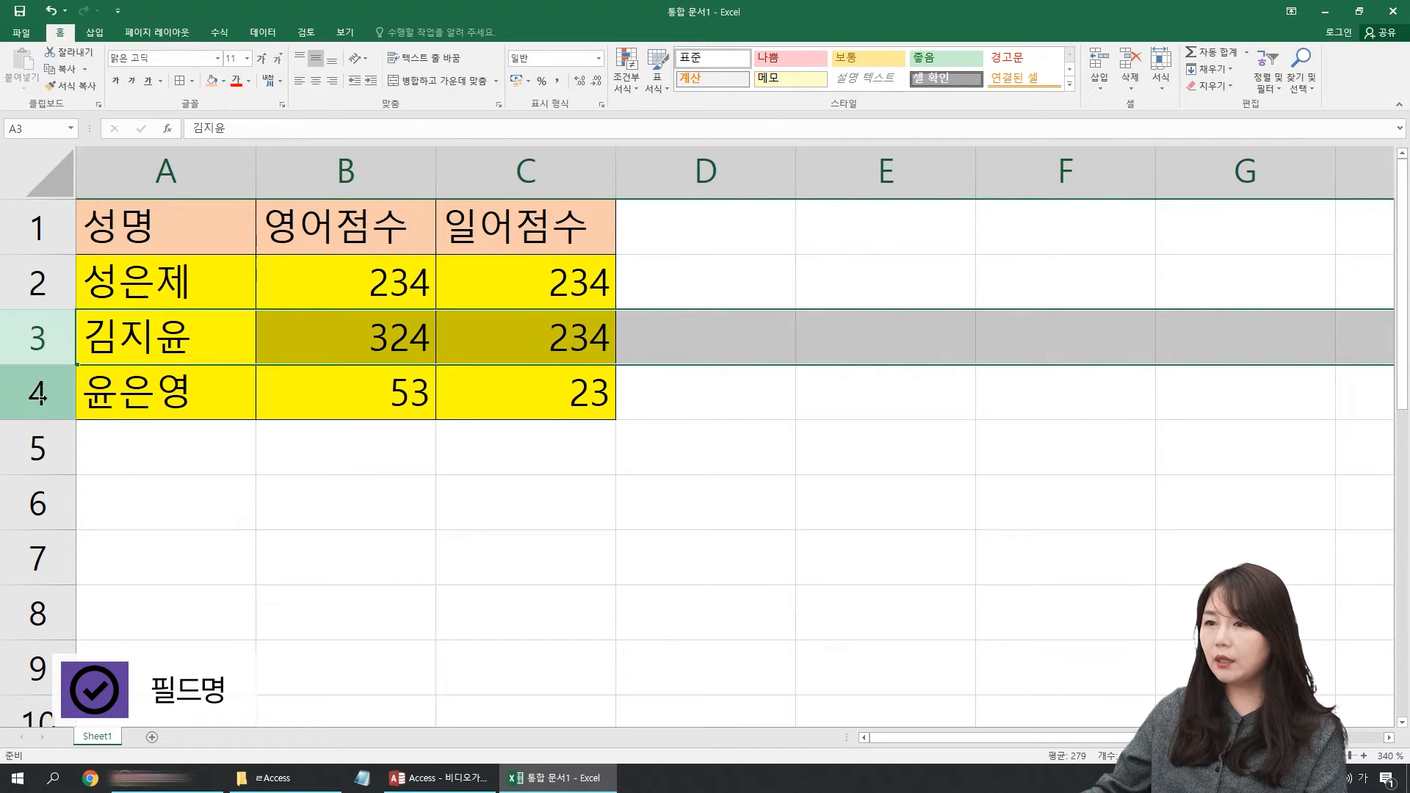
click(54, 390)
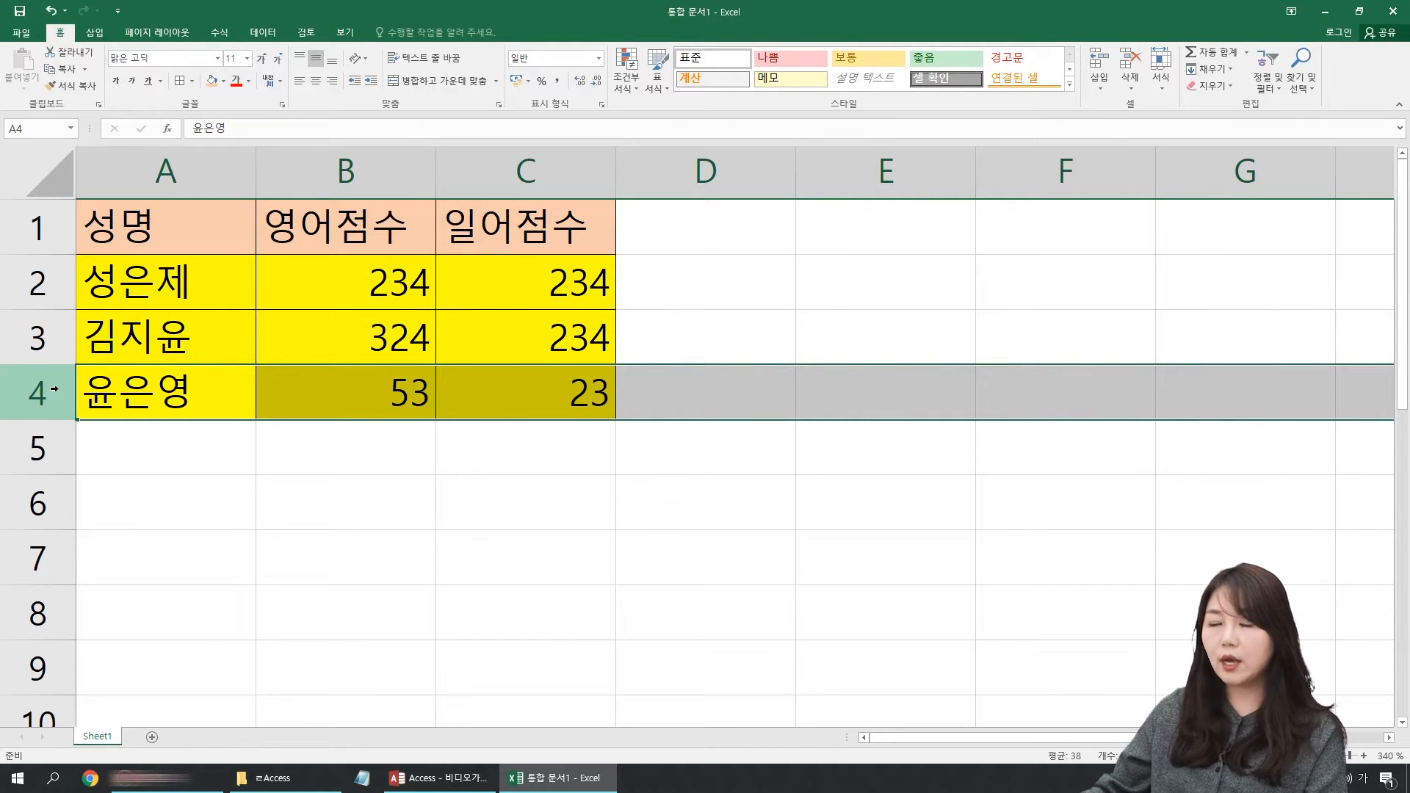
click(45, 289)
click(62, 335)
click(52, 373)
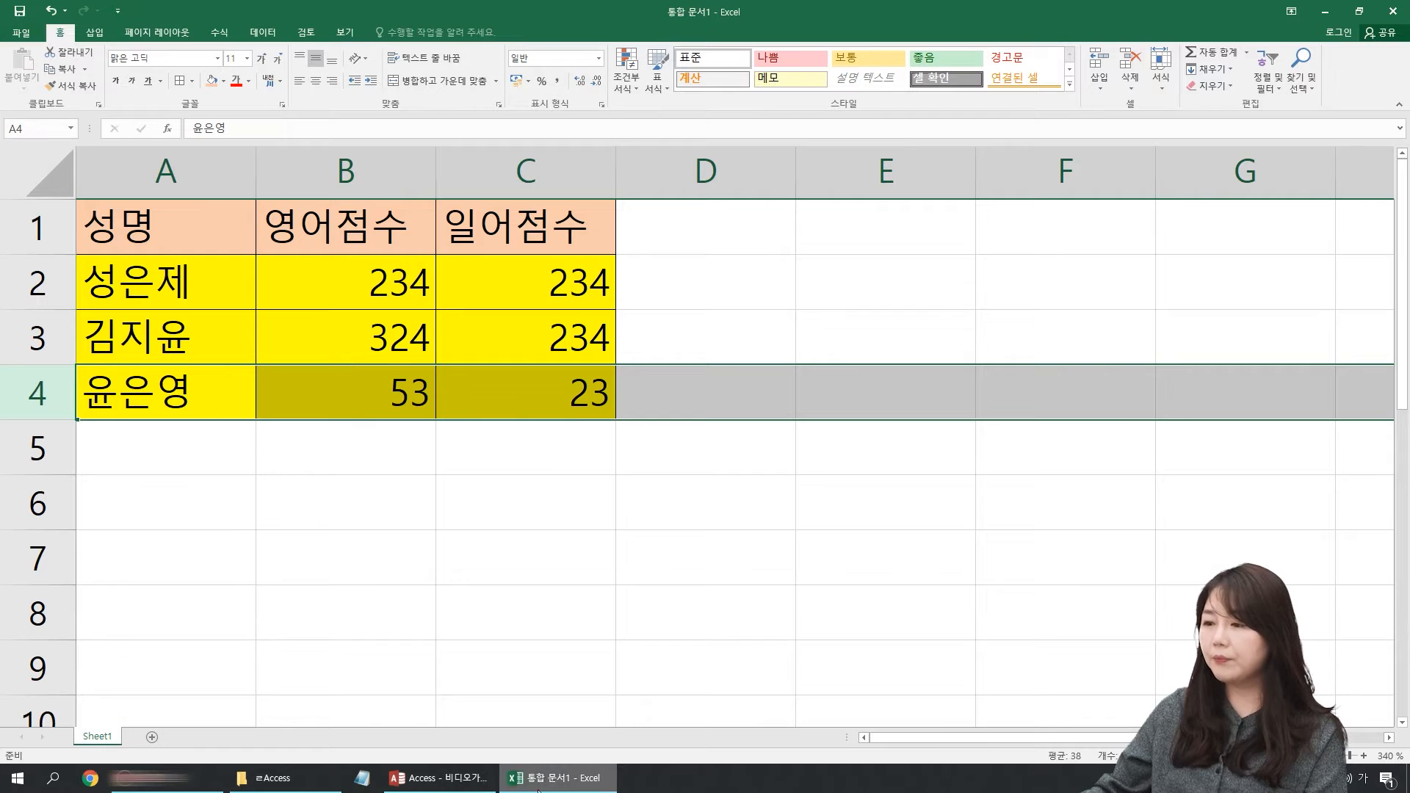
Step: Switch to the 비디오가게 database in Access and create a new table in Design view with taller rows
click(439, 777)
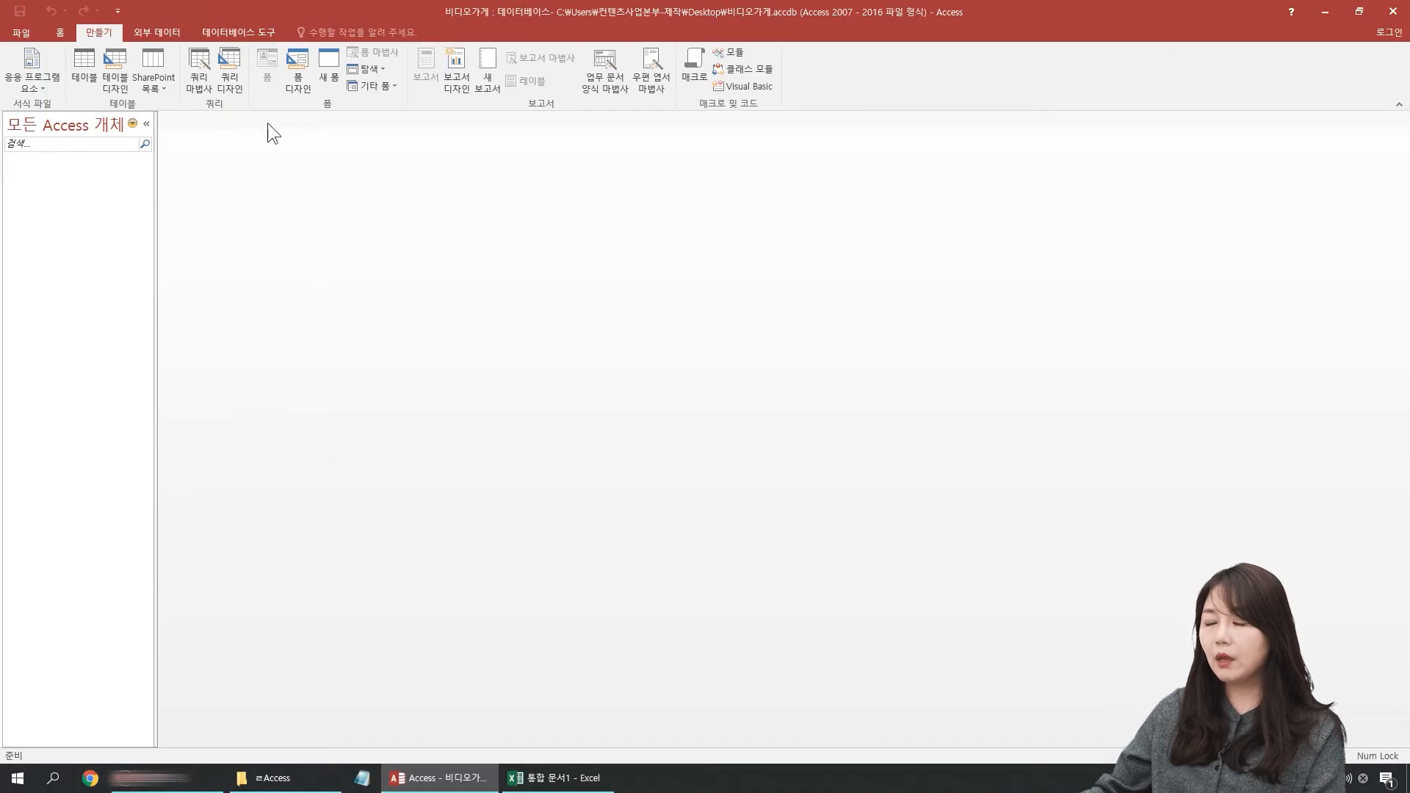
click(117, 68)
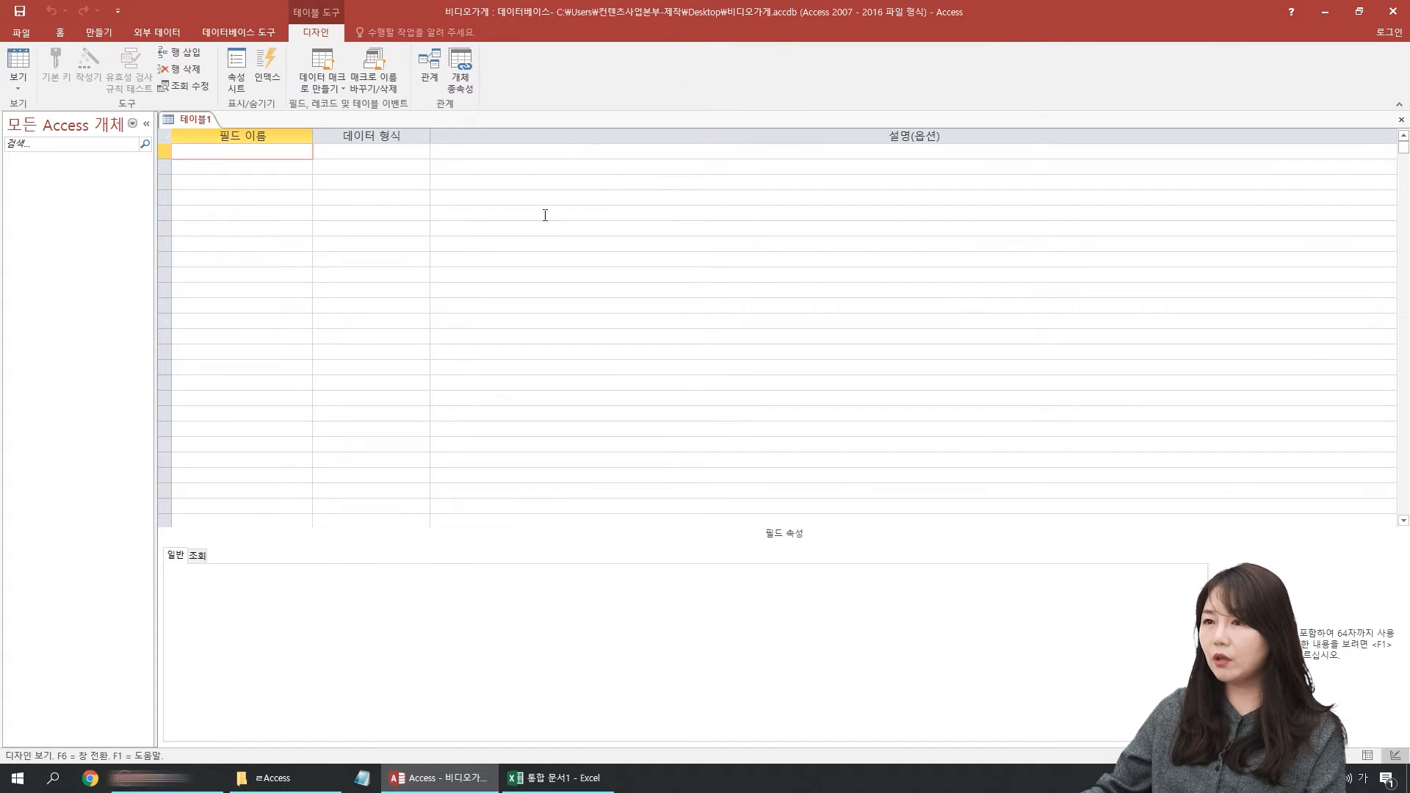
drag(163, 158, 164, 173)
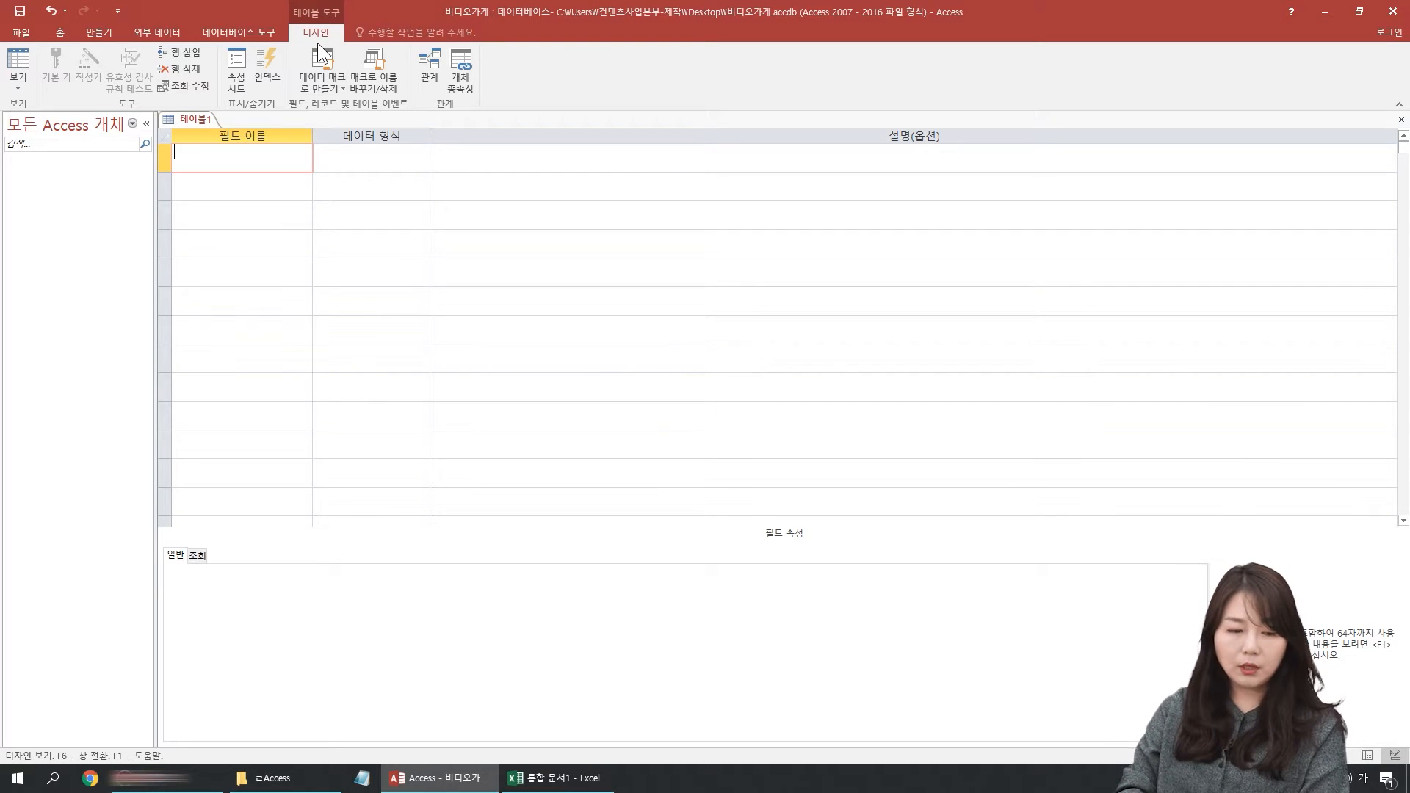
Step: Add a field named 성명 with the 짧은 텍스트 data type, and look through the available data types
text(성명)
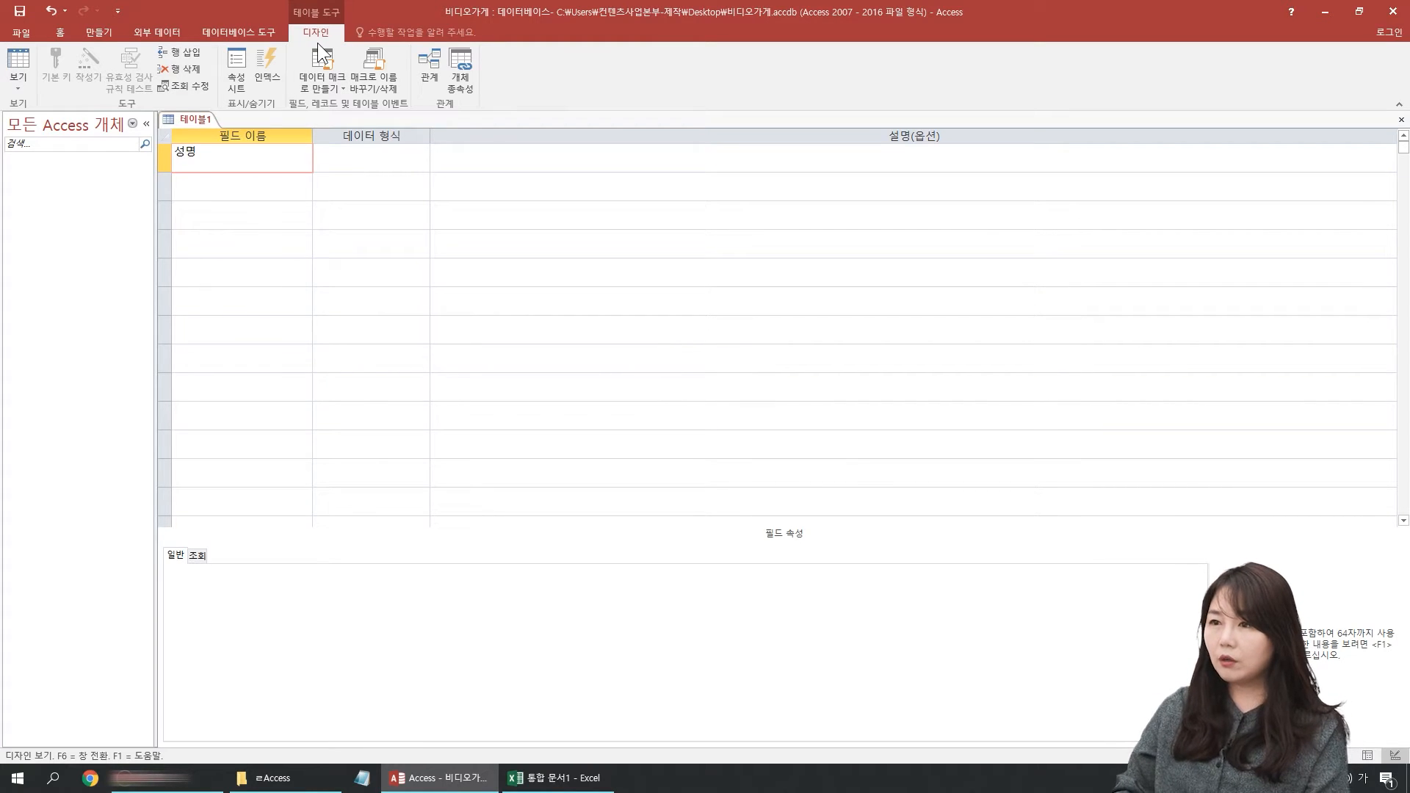
key(Tab)
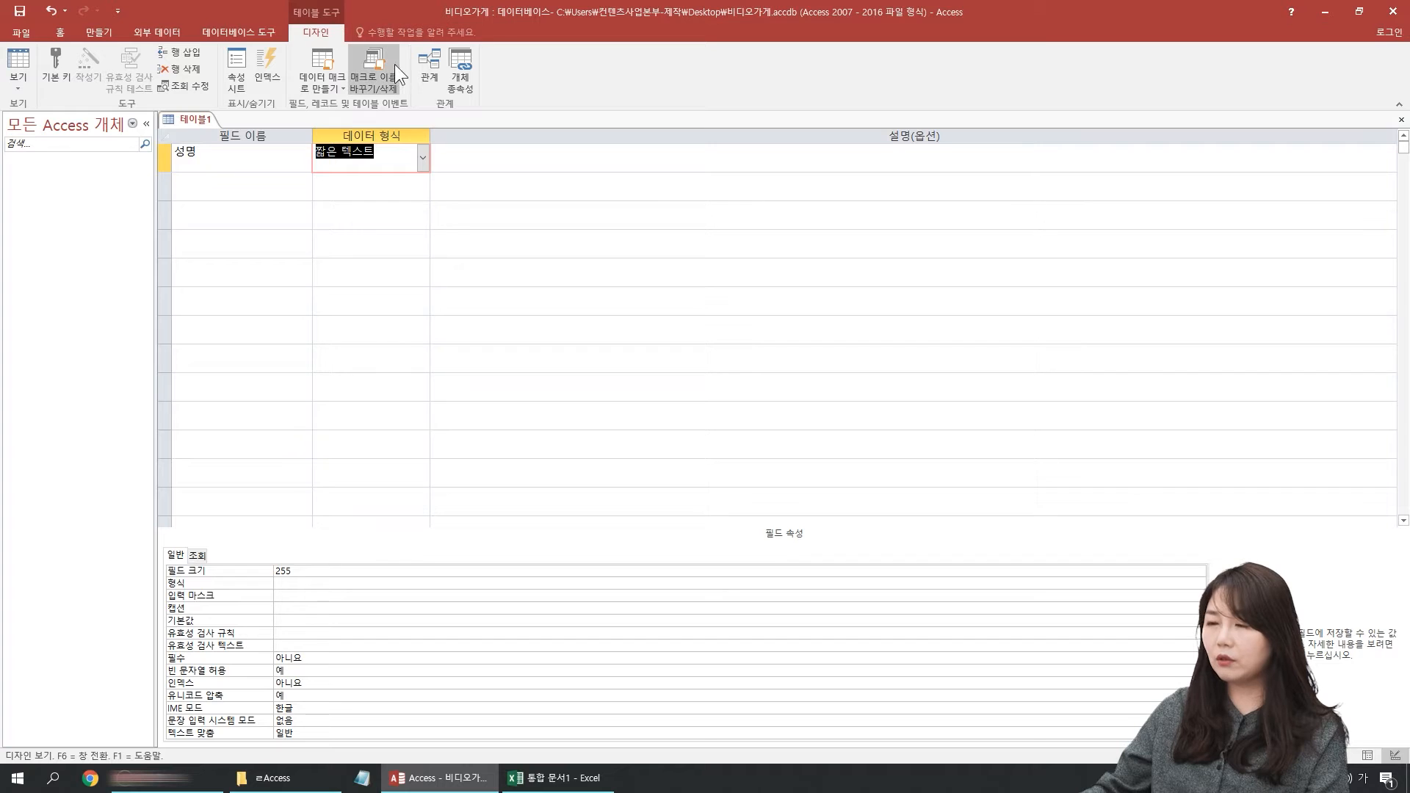
click(423, 157)
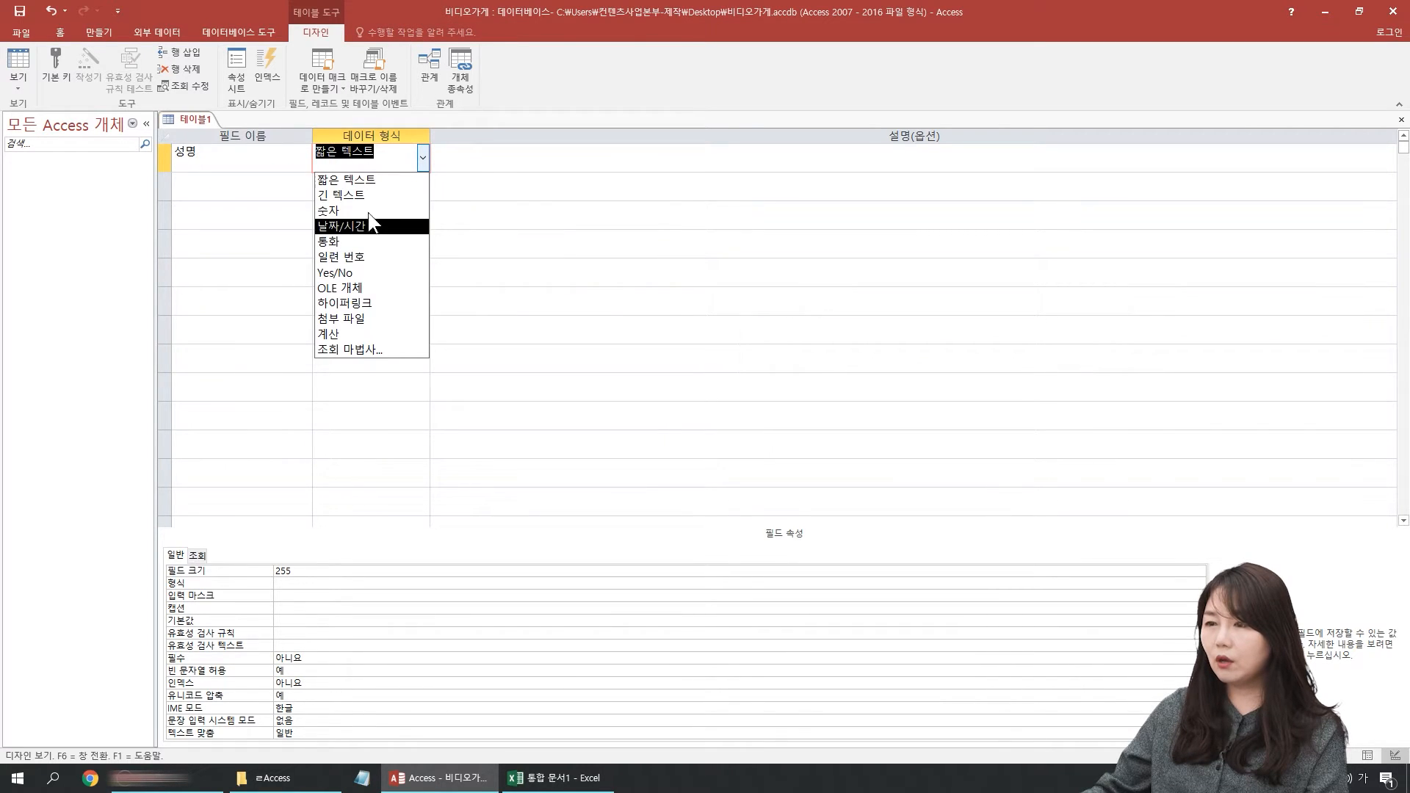
click(297, 162)
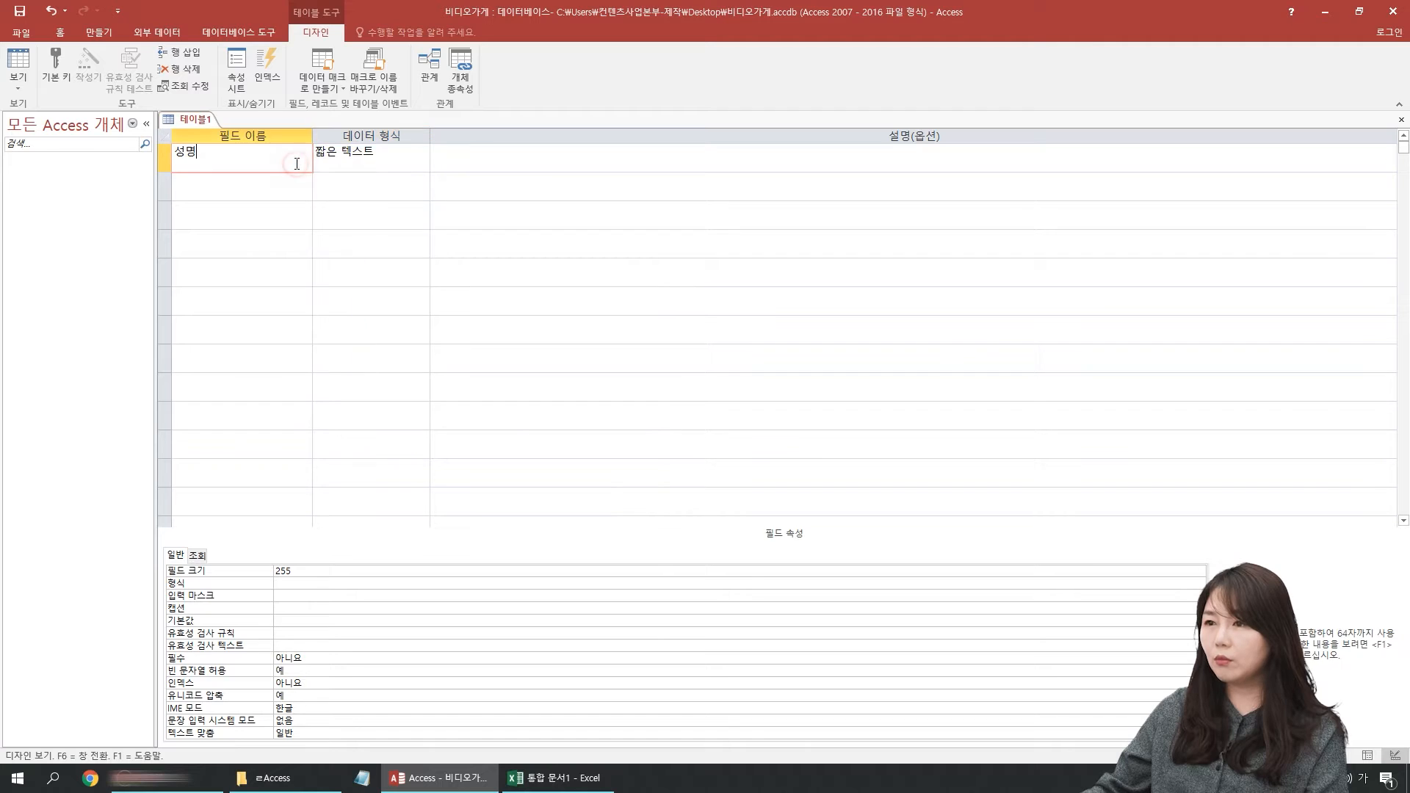
Step: Set the data type of the 성명 field to 숫자
click(380, 165)
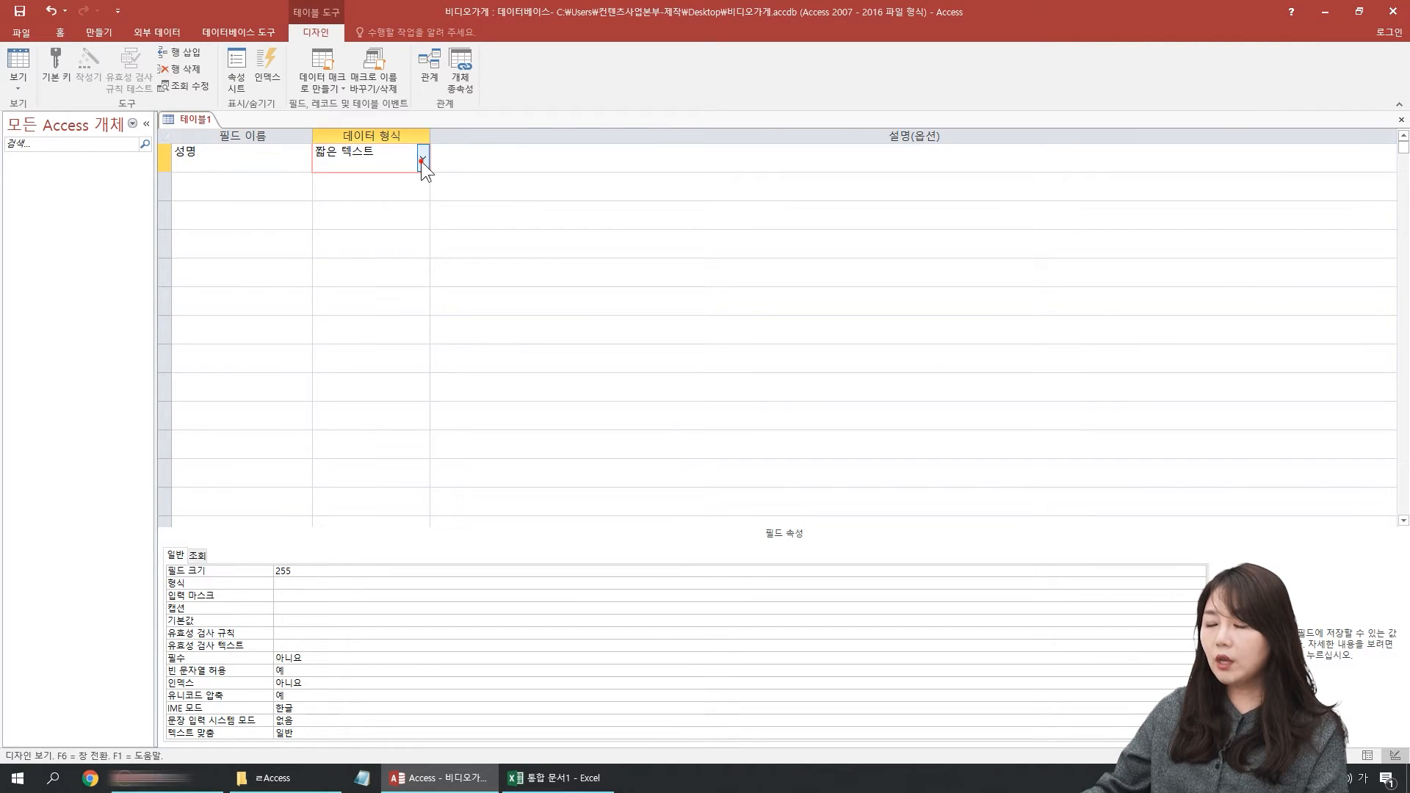
click(422, 158)
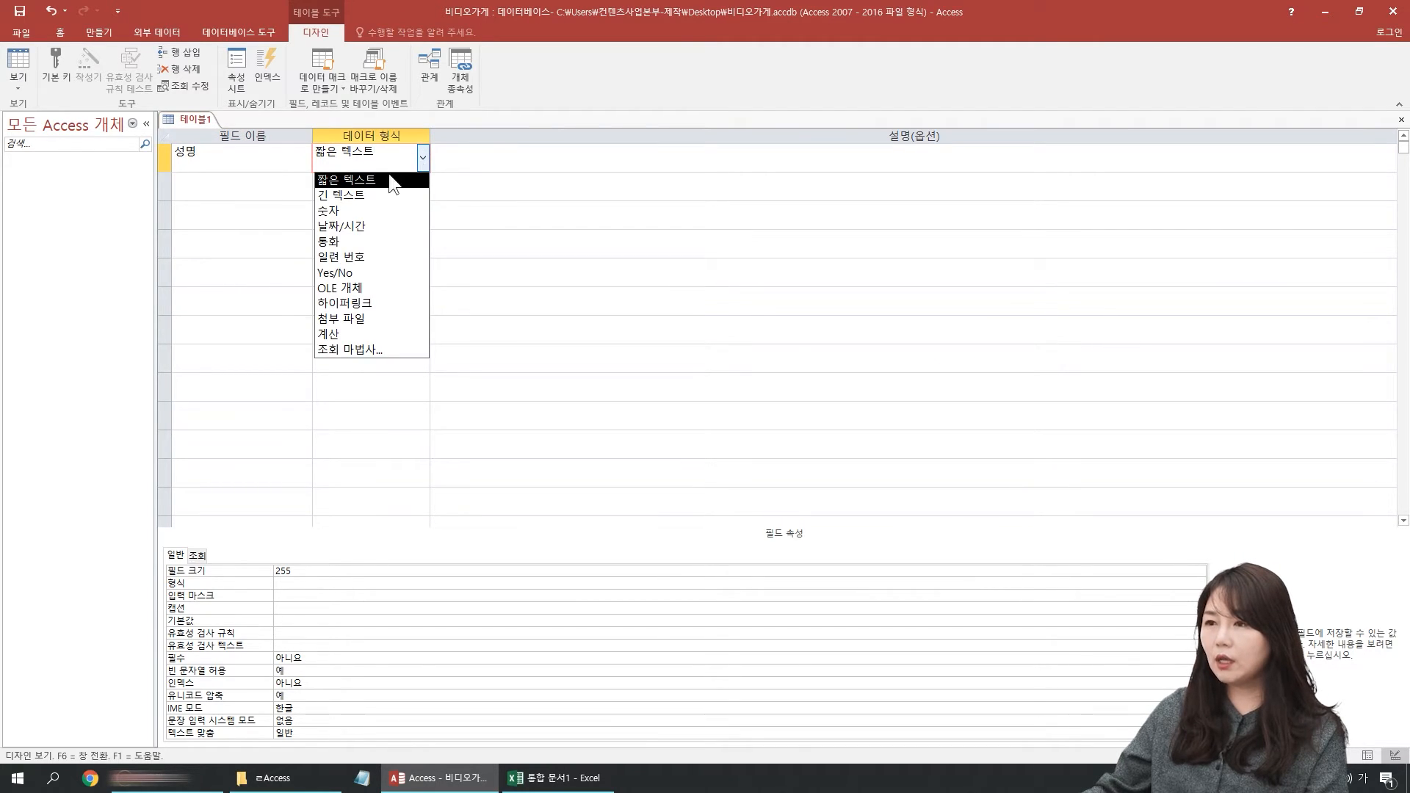
click(341, 209)
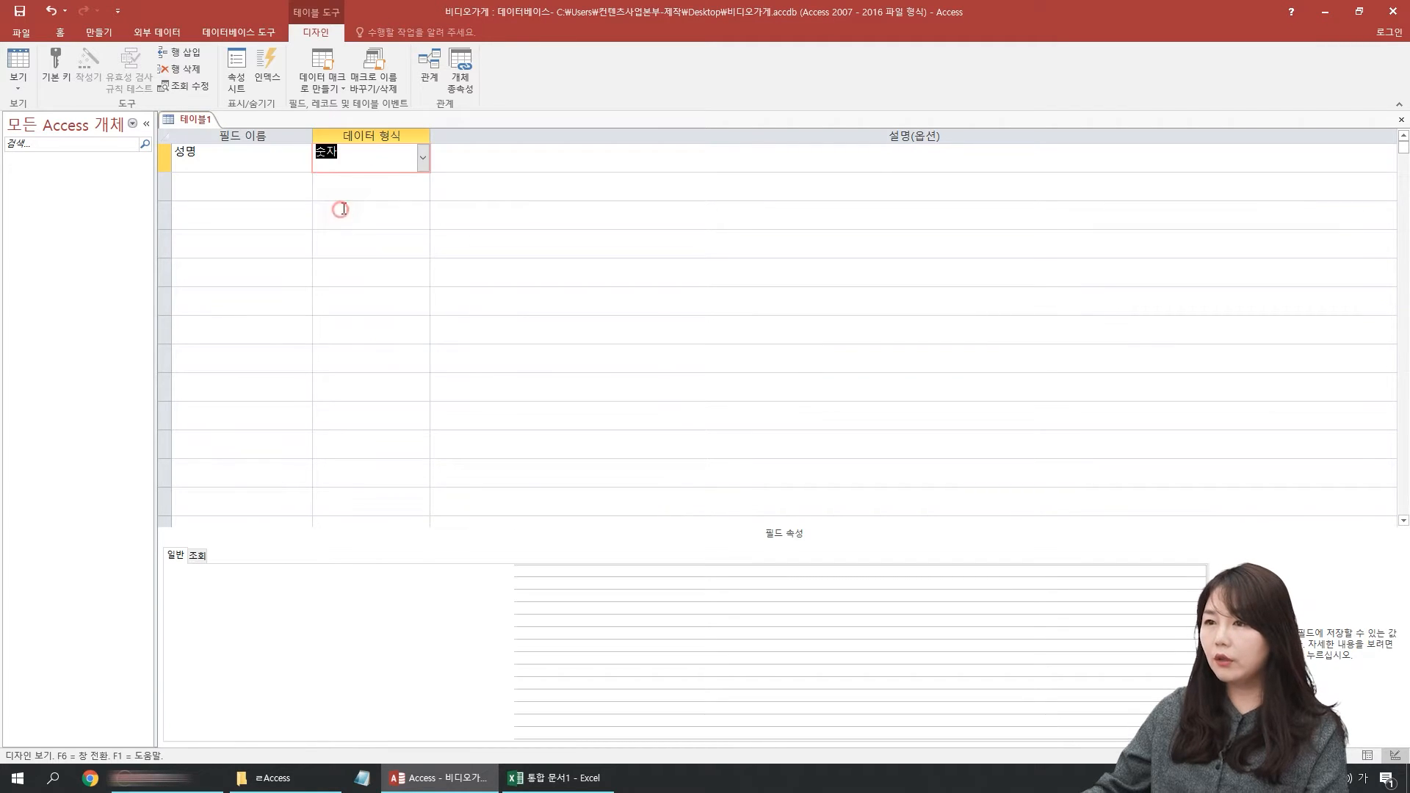
click(208, 150)
click(378, 152)
Step: Switch to the Excel workbook and examine what kind of data the 성명 column A holds
click(551, 777)
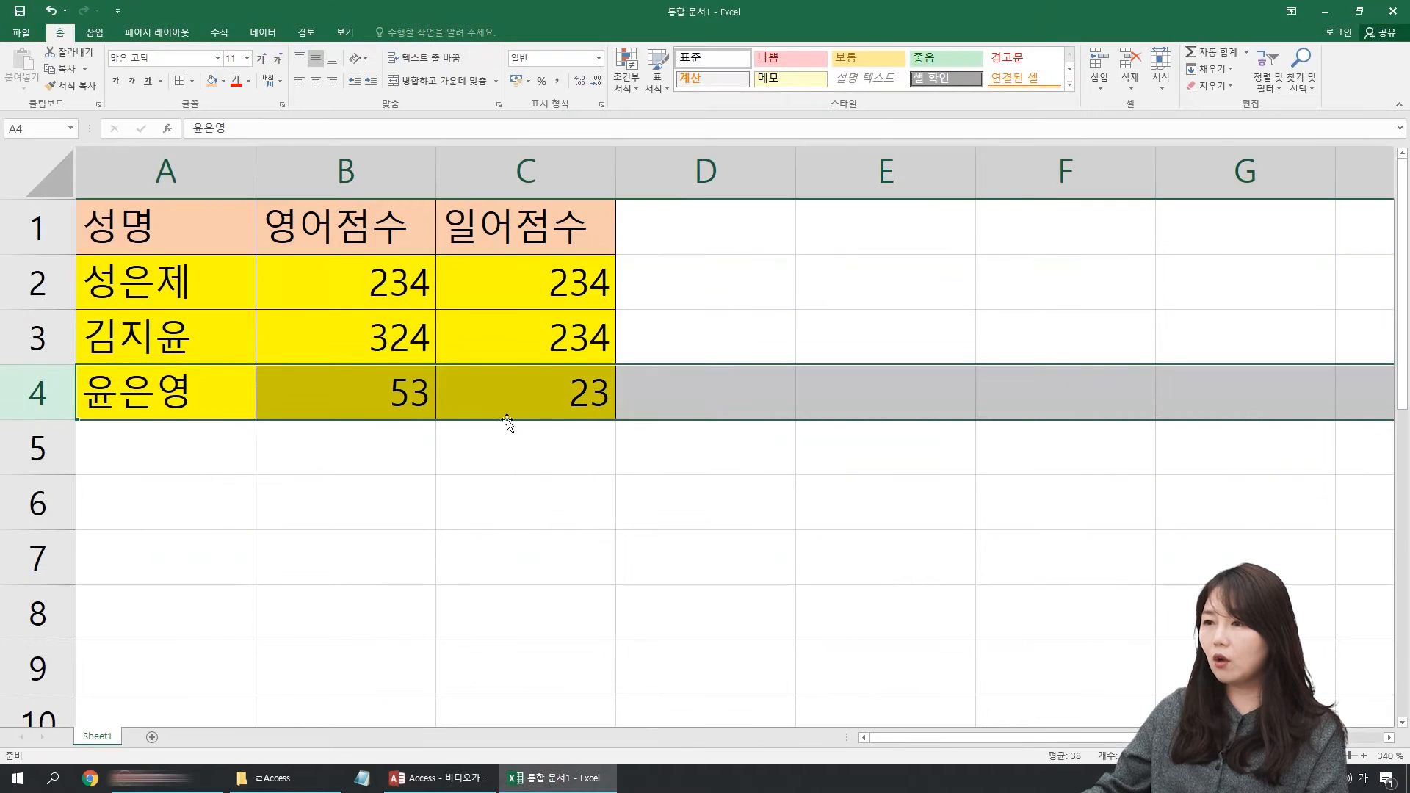
click(363, 333)
click(187, 173)
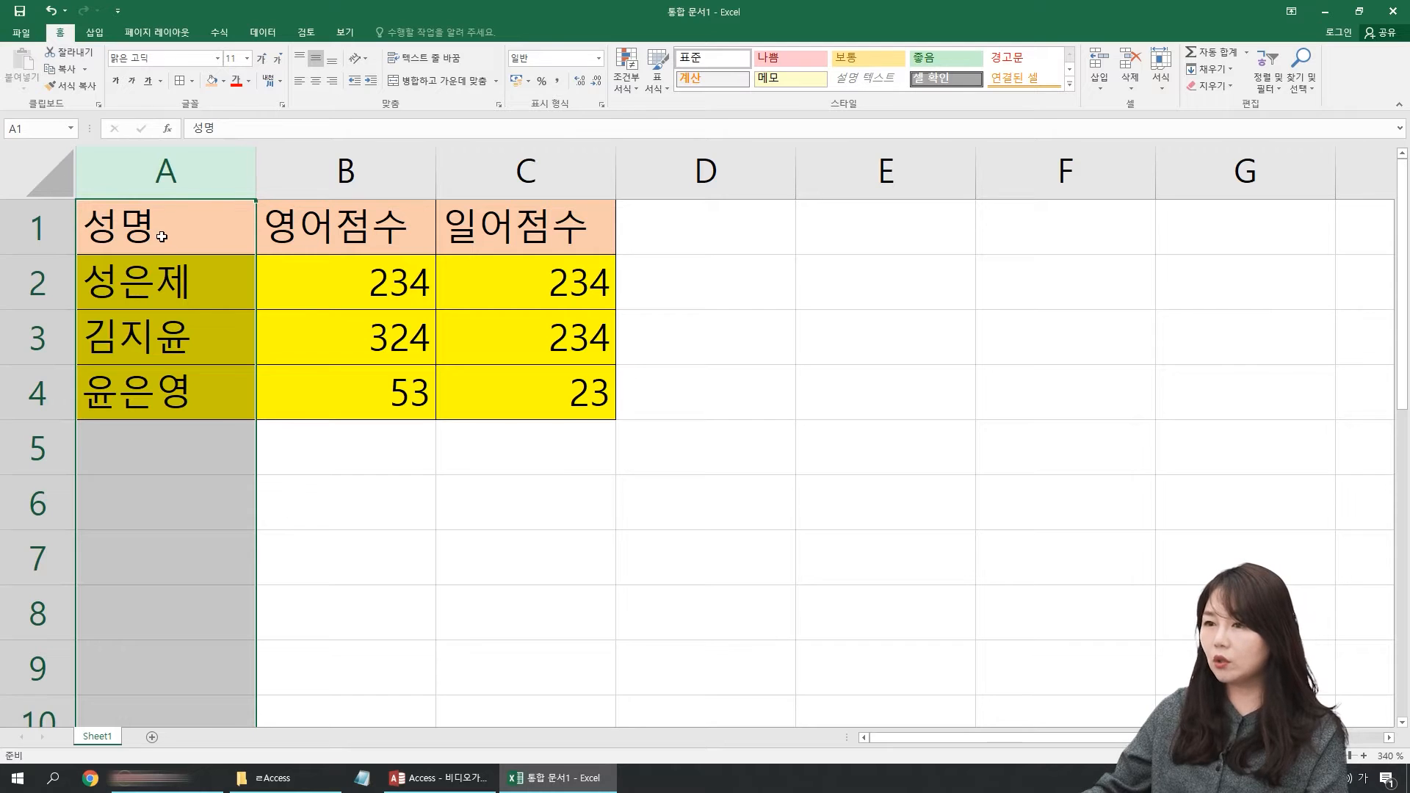
click(187, 177)
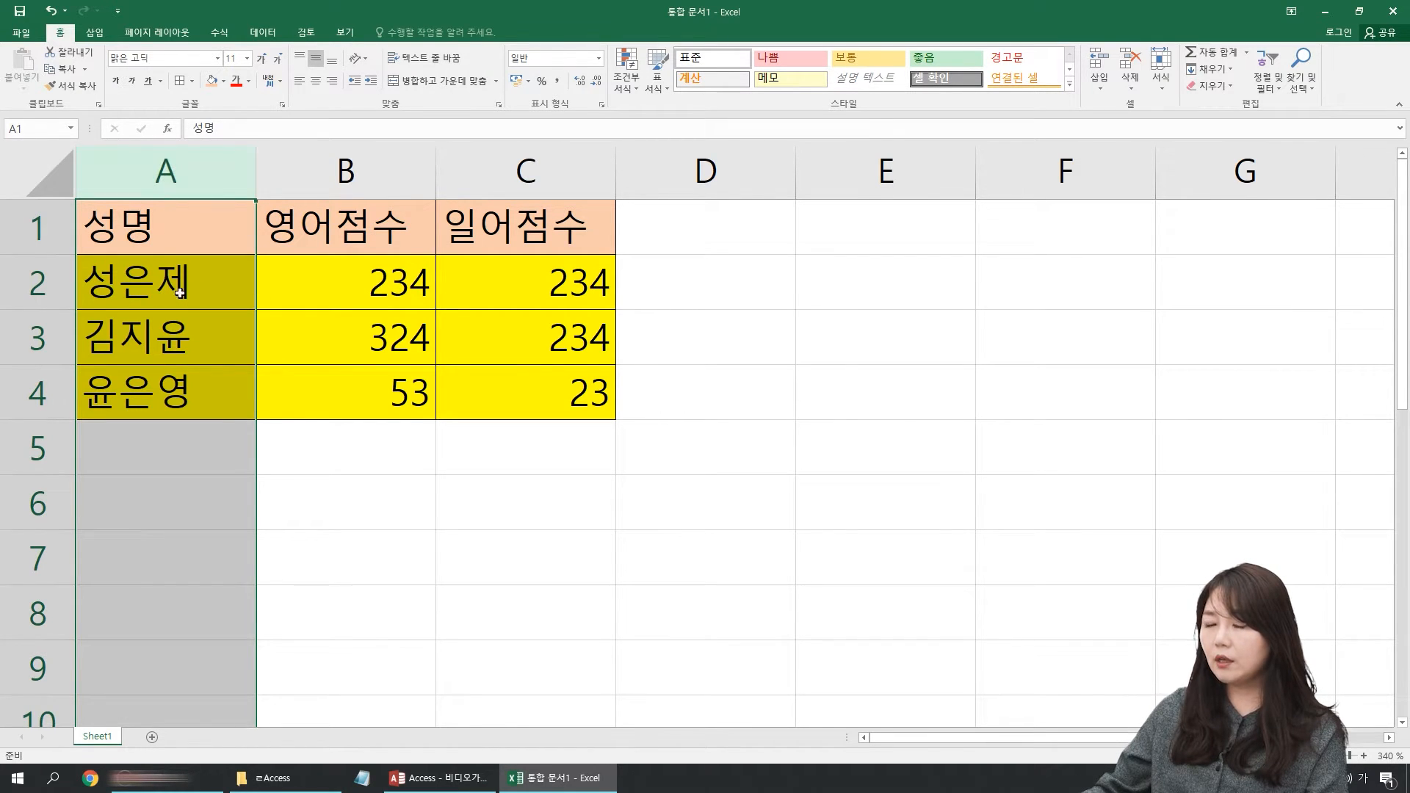
click(166, 345)
click(170, 395)
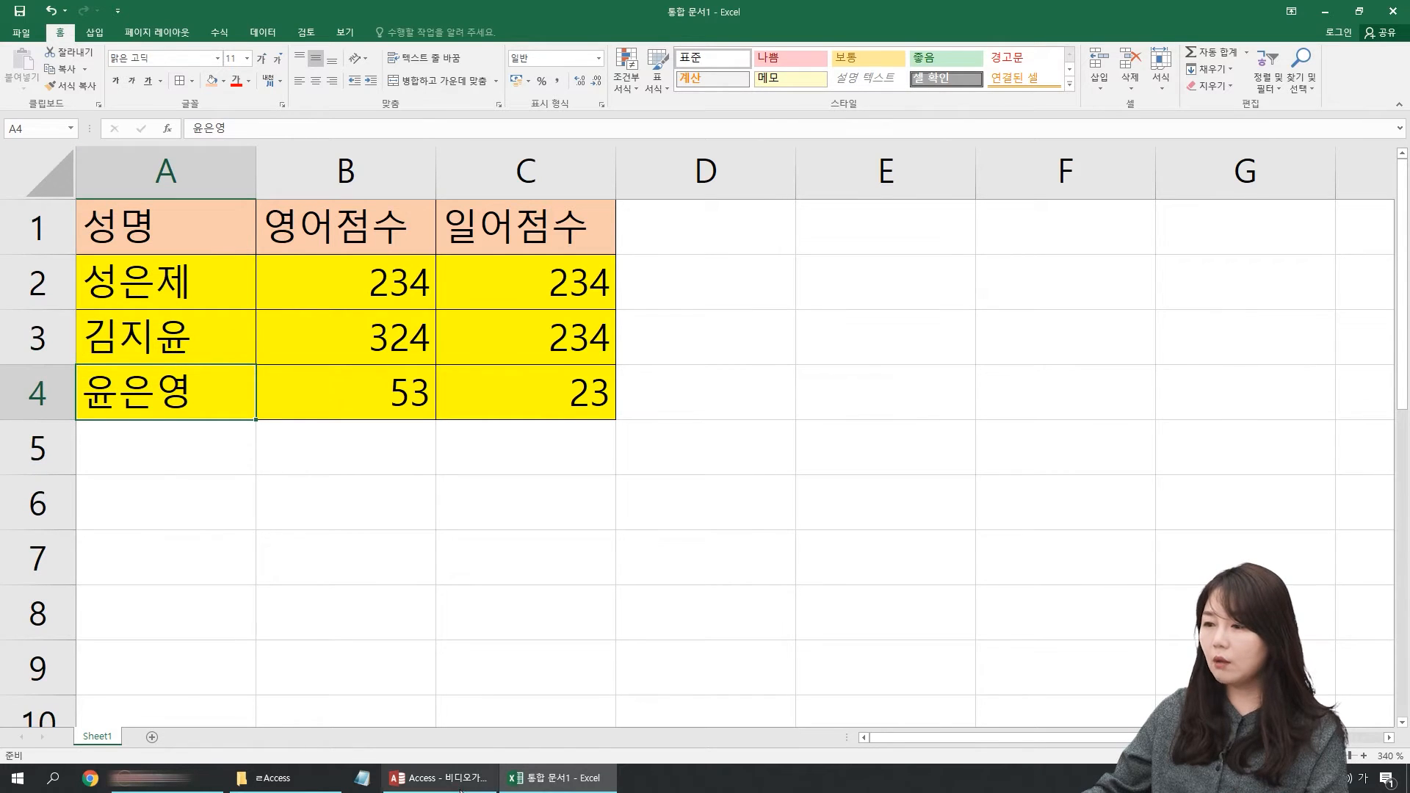
Step: Switch back to the Access table design and set the 성명 field's data type to 짧은 텍스트
click(441, 778)
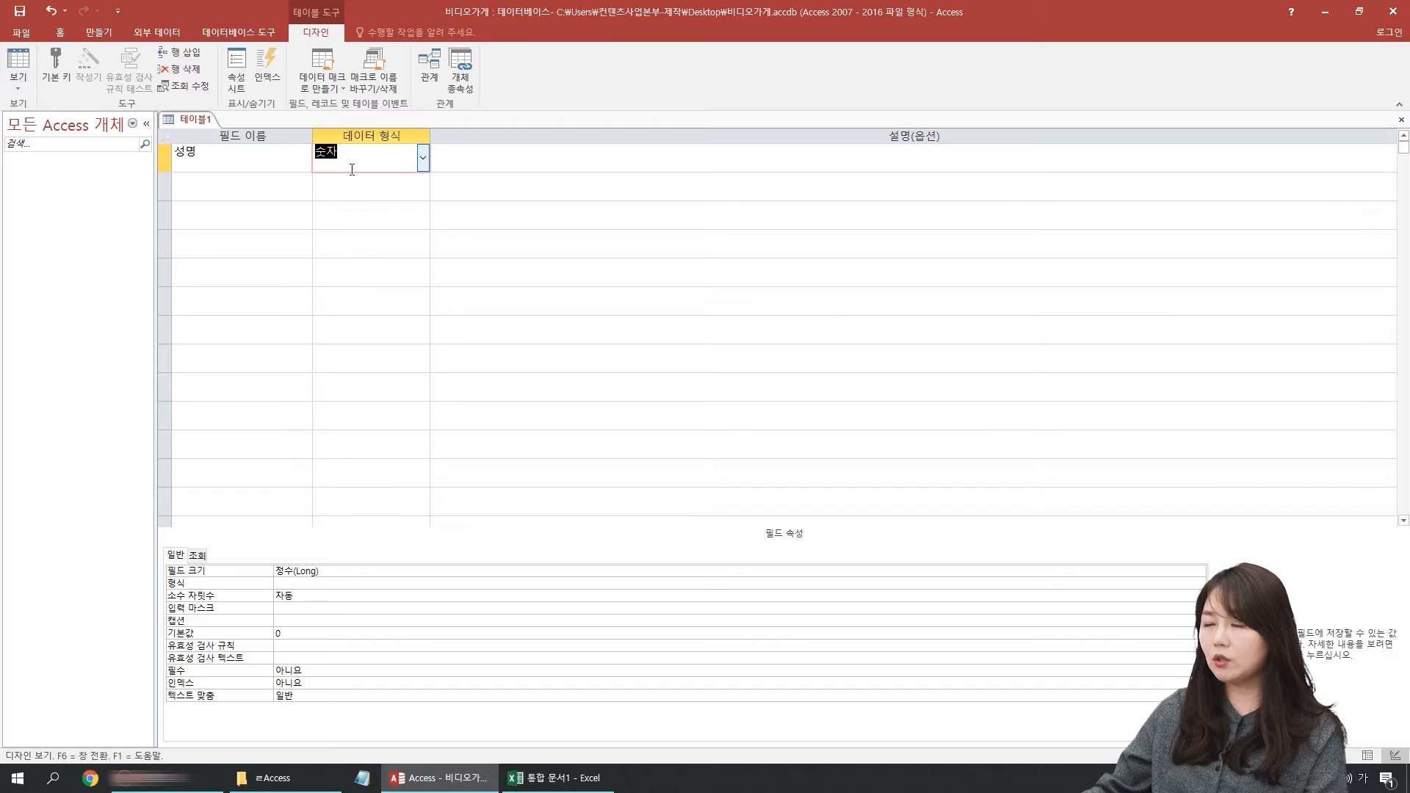
click(423, 157)
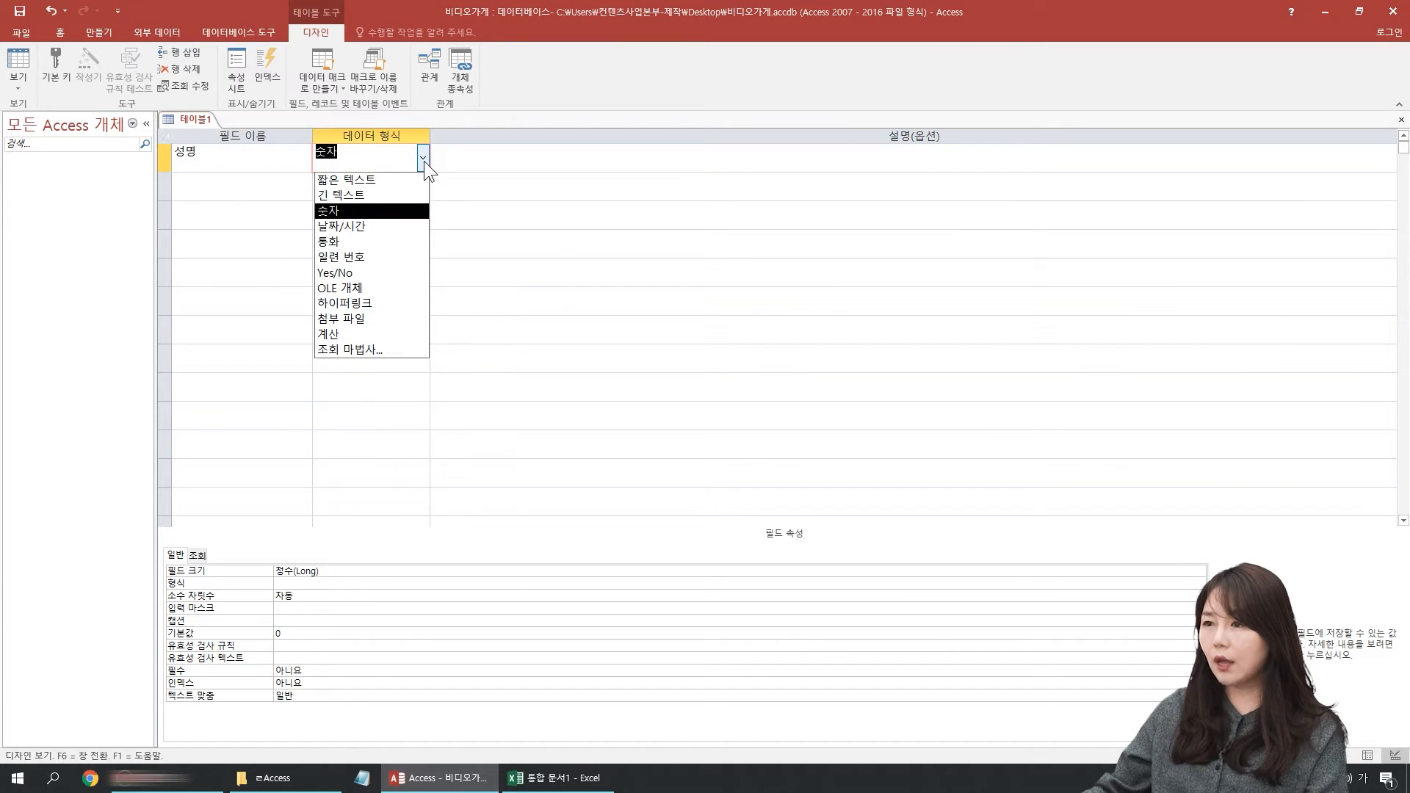
click(356, 180)
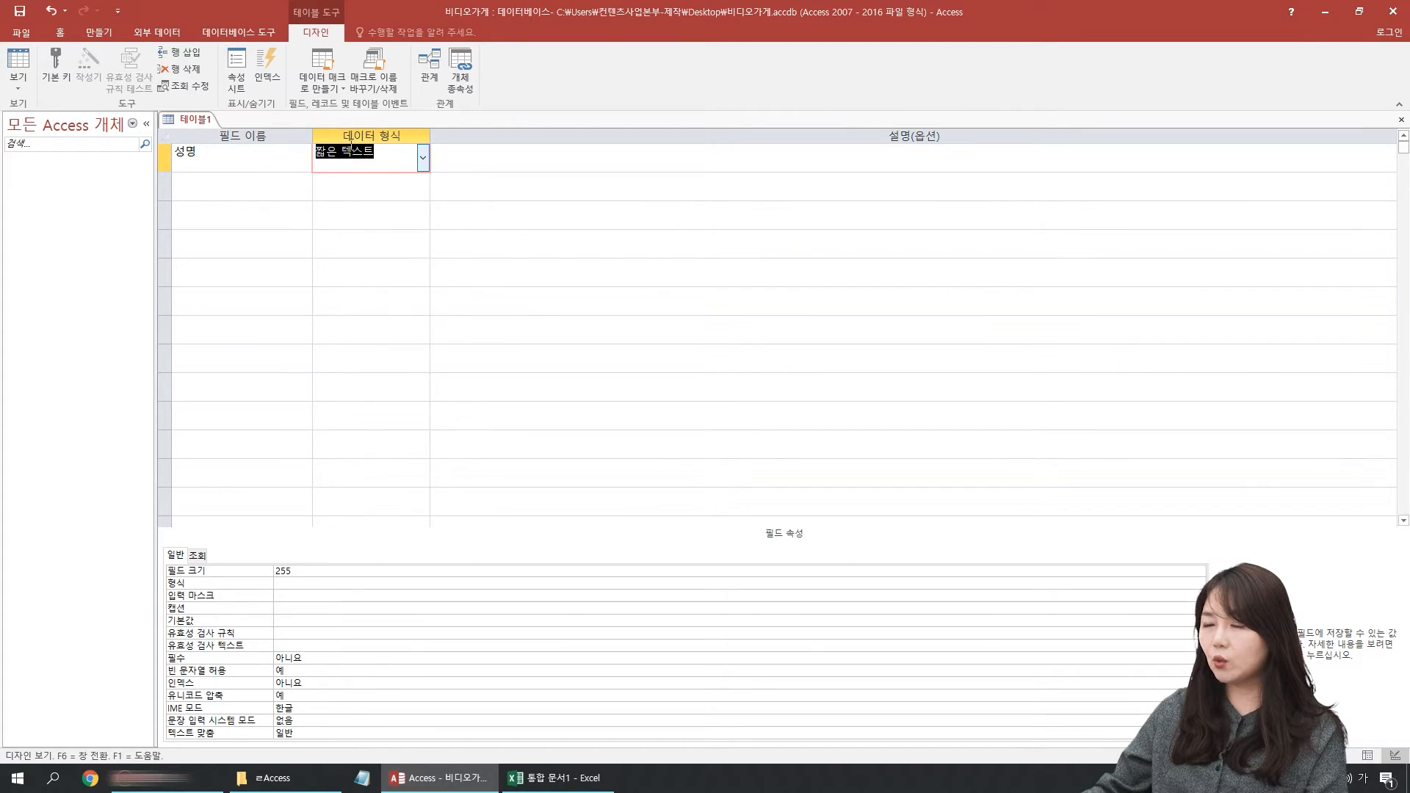
Step: Add a second field named 주소, keeping 짧은 텍스트 as its data type
click(229, 186)
text(주소)
key(Tab)
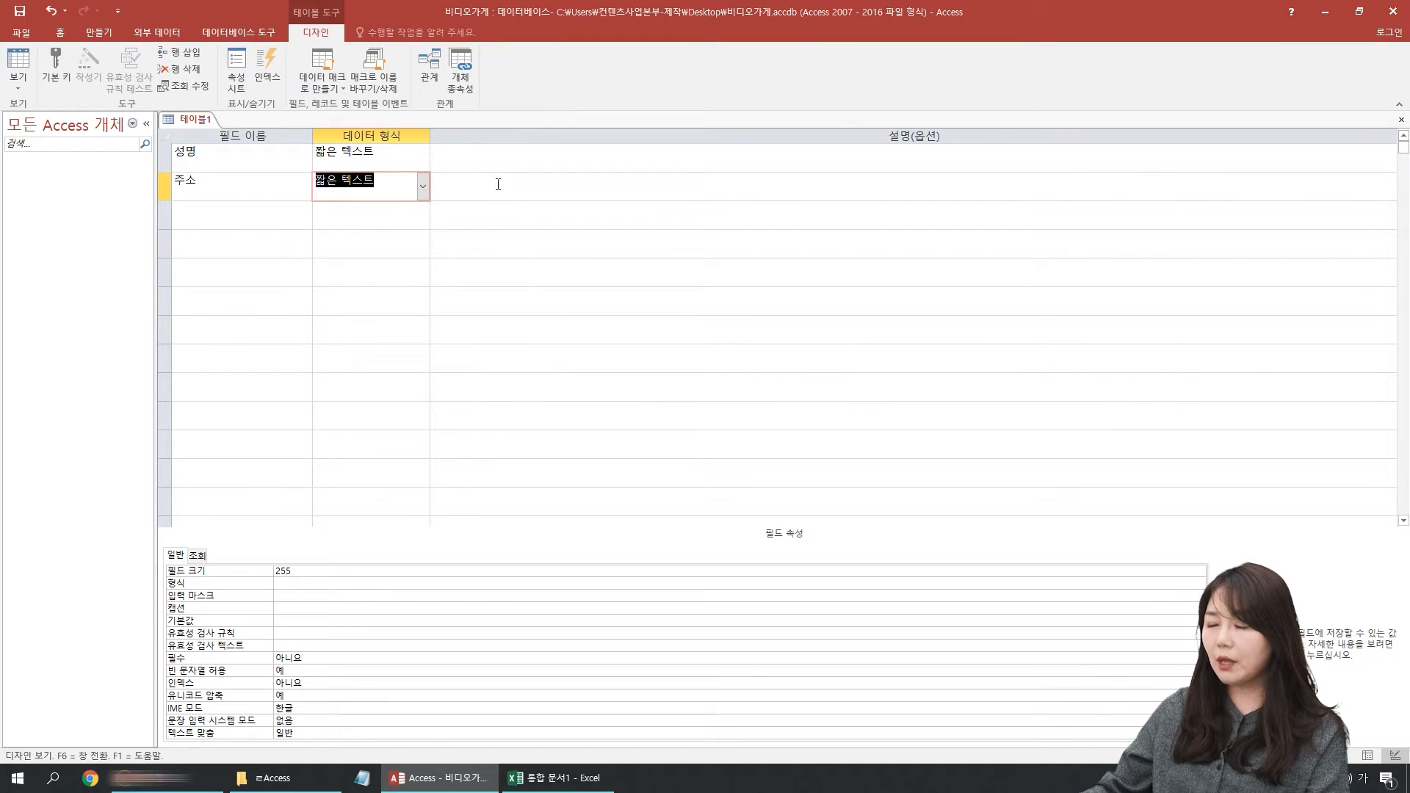
click(423, 187)
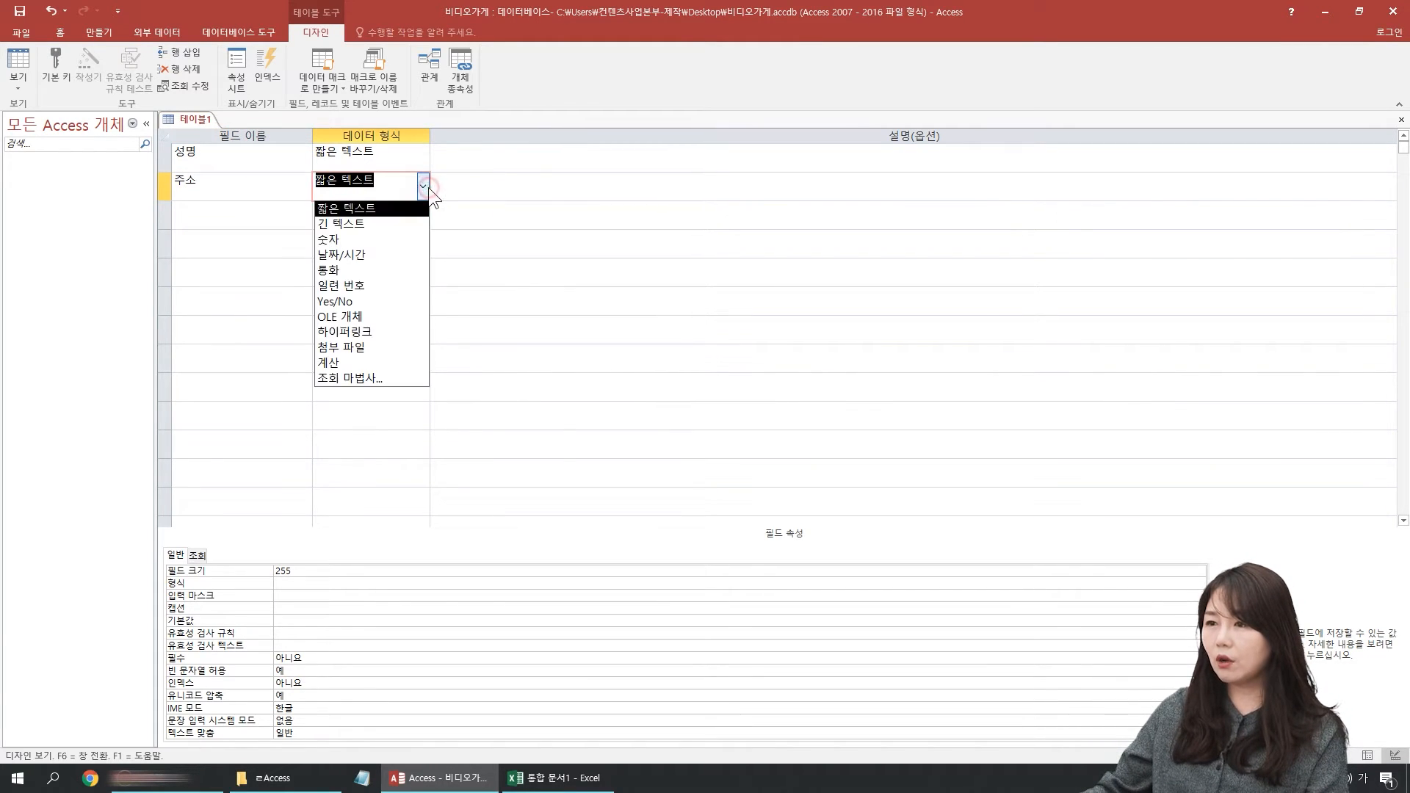
click(241, 192)
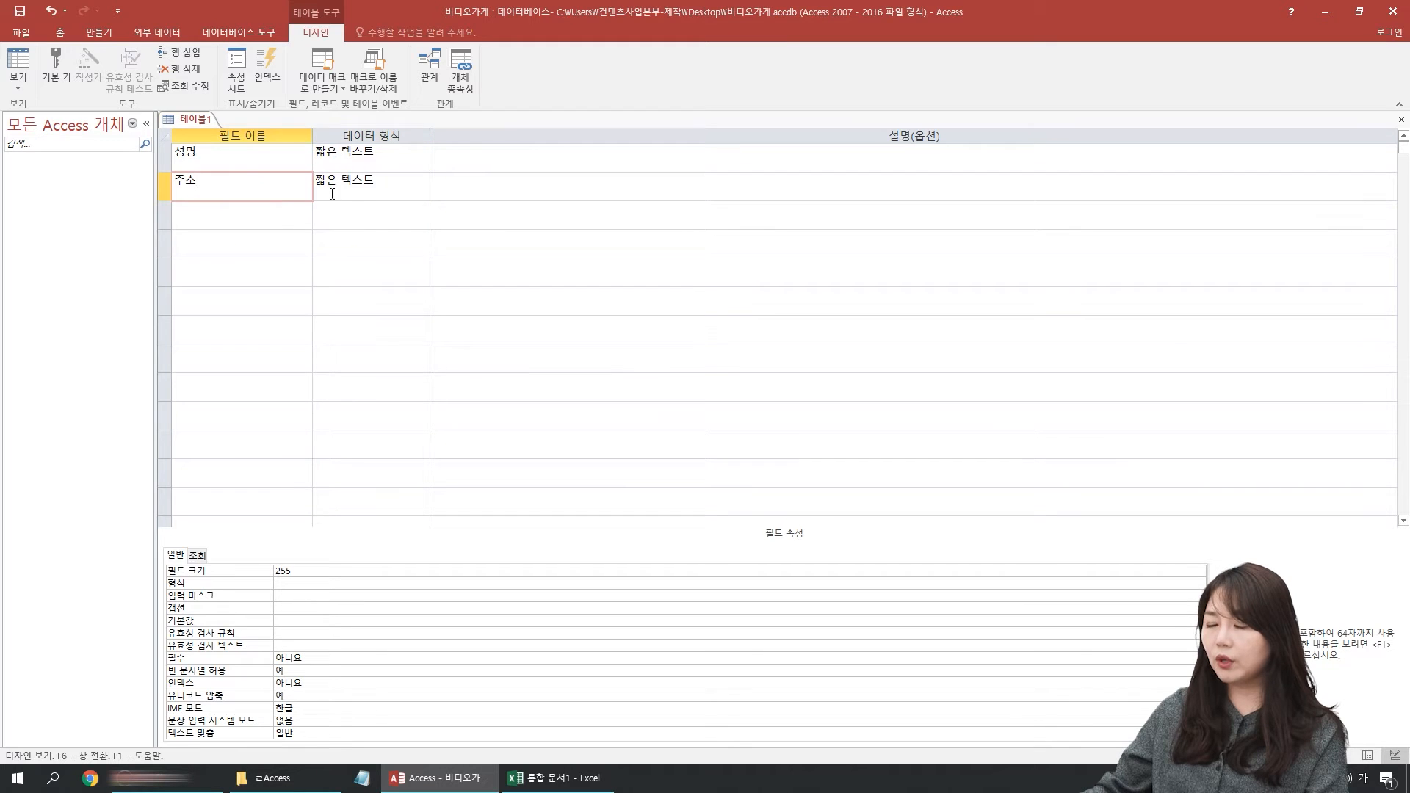
Step: Examine the table's view options and the name and data type choices of the 성명 field in Design view
click(14, 81)
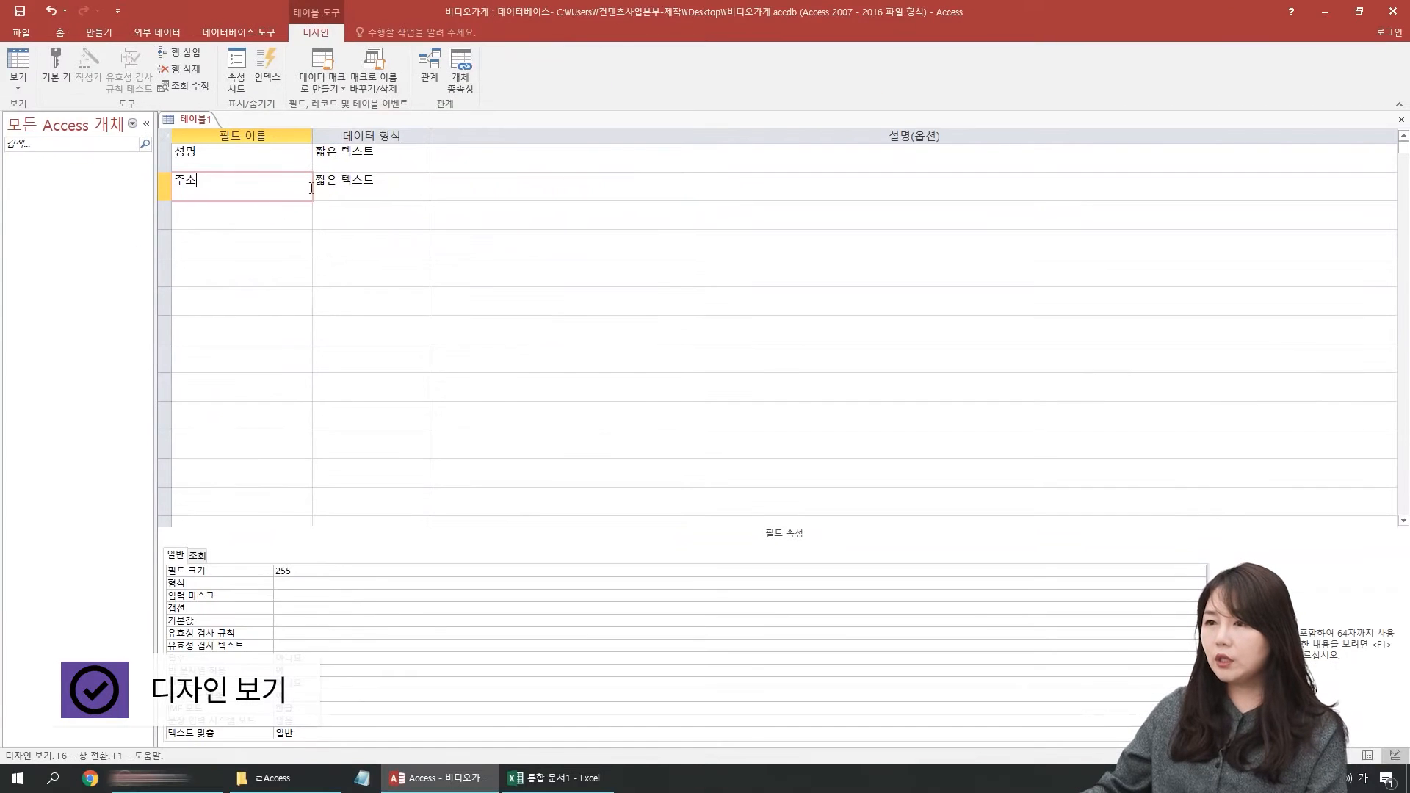
click(267, 152)
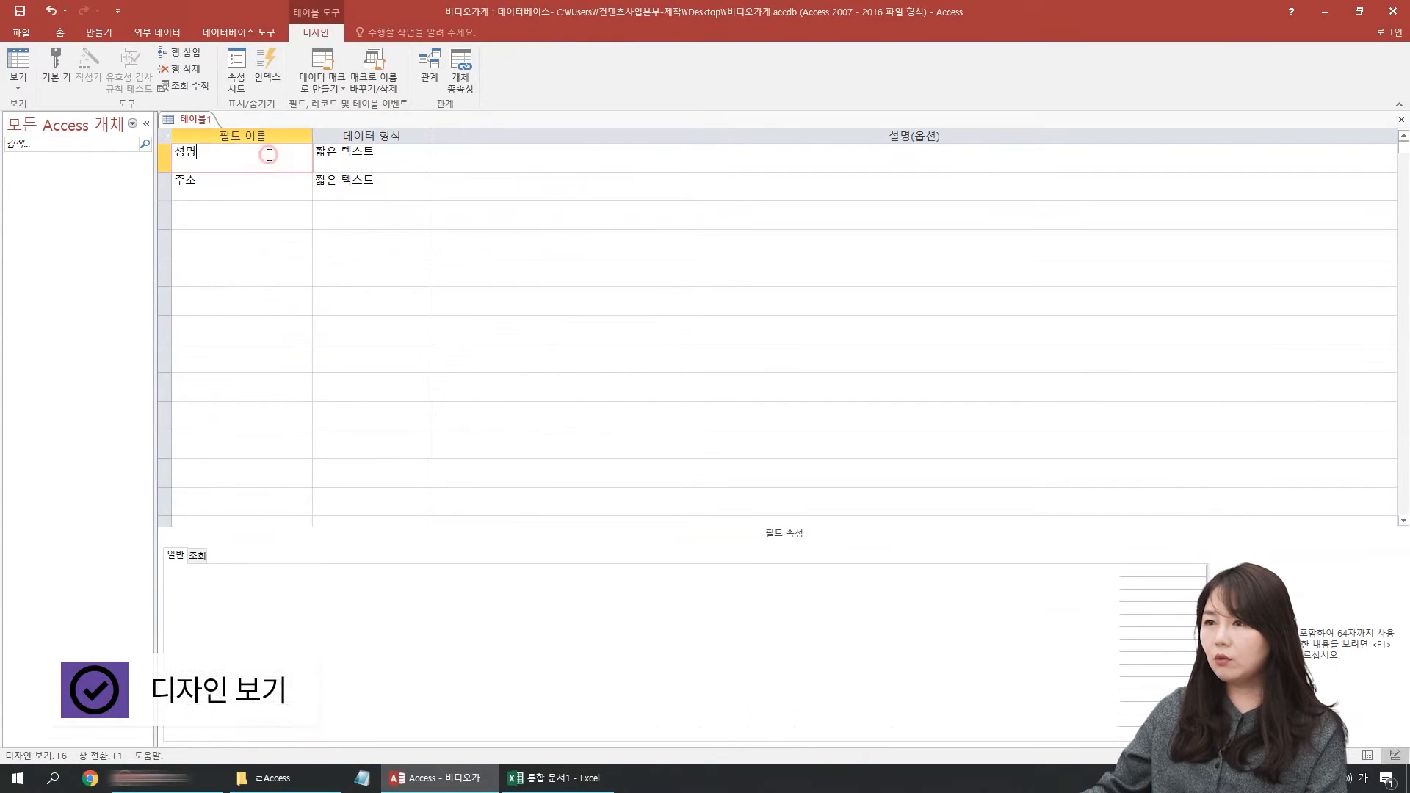
click(380, 160)
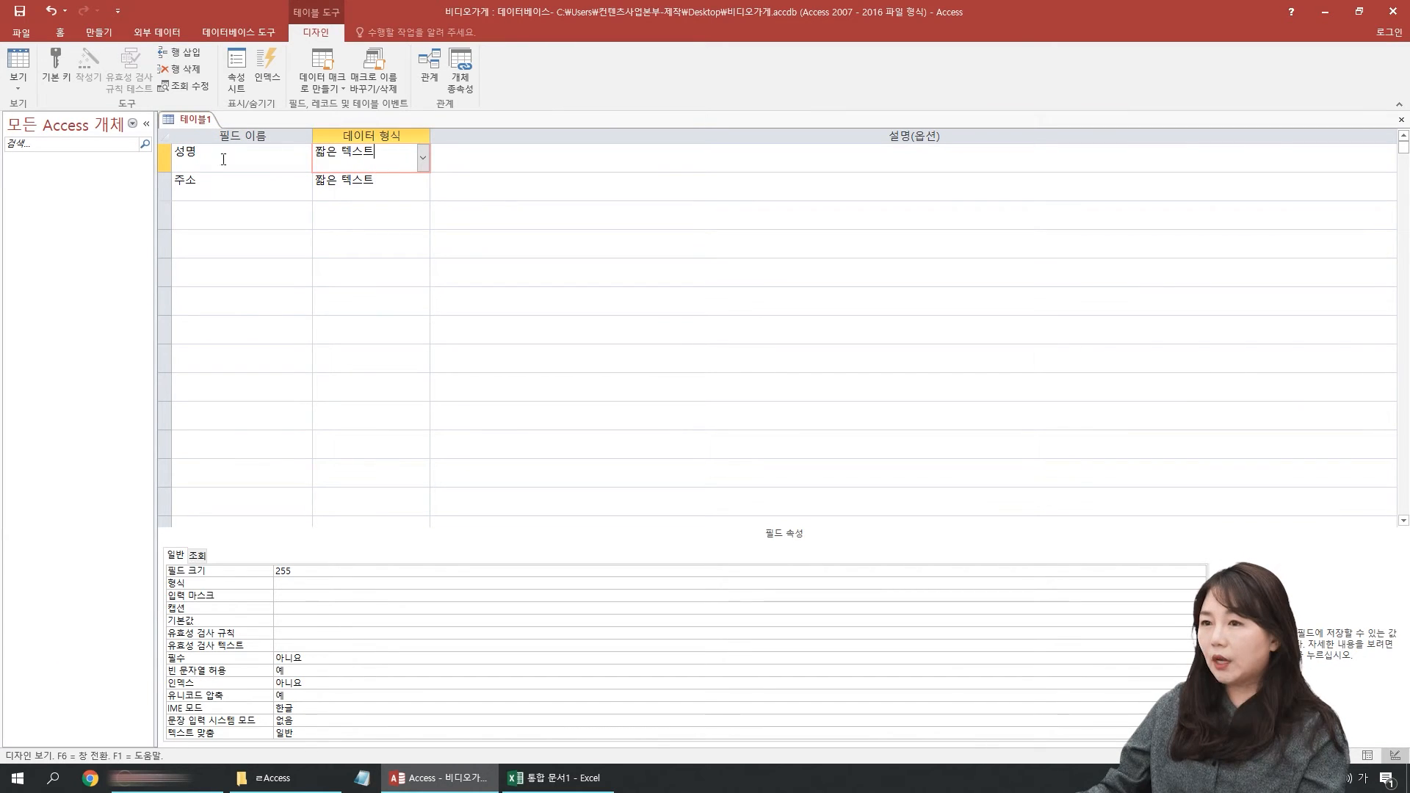
click(188, 156)
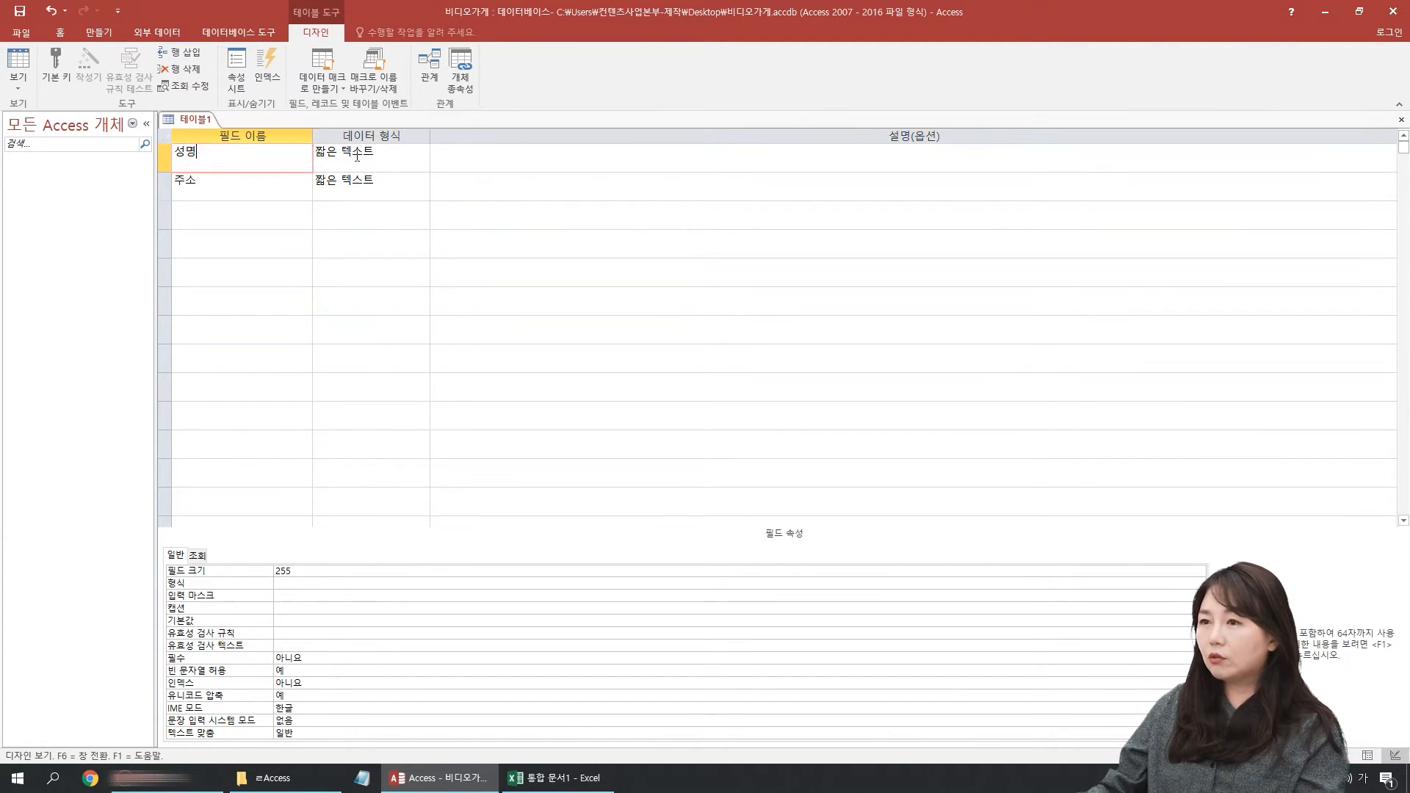
click(388, 159)
click(422, 158)
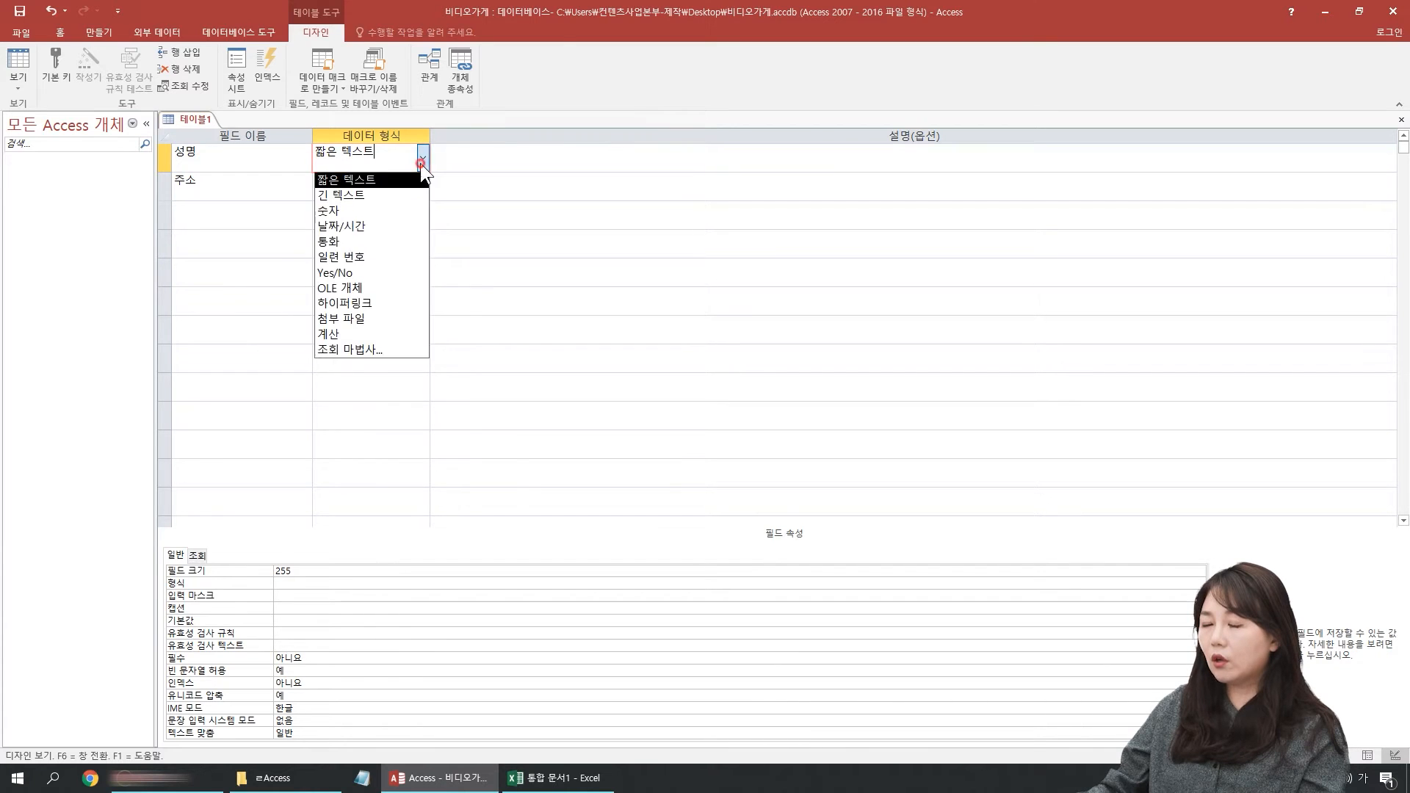
click(257, 158)
click(258, 157)
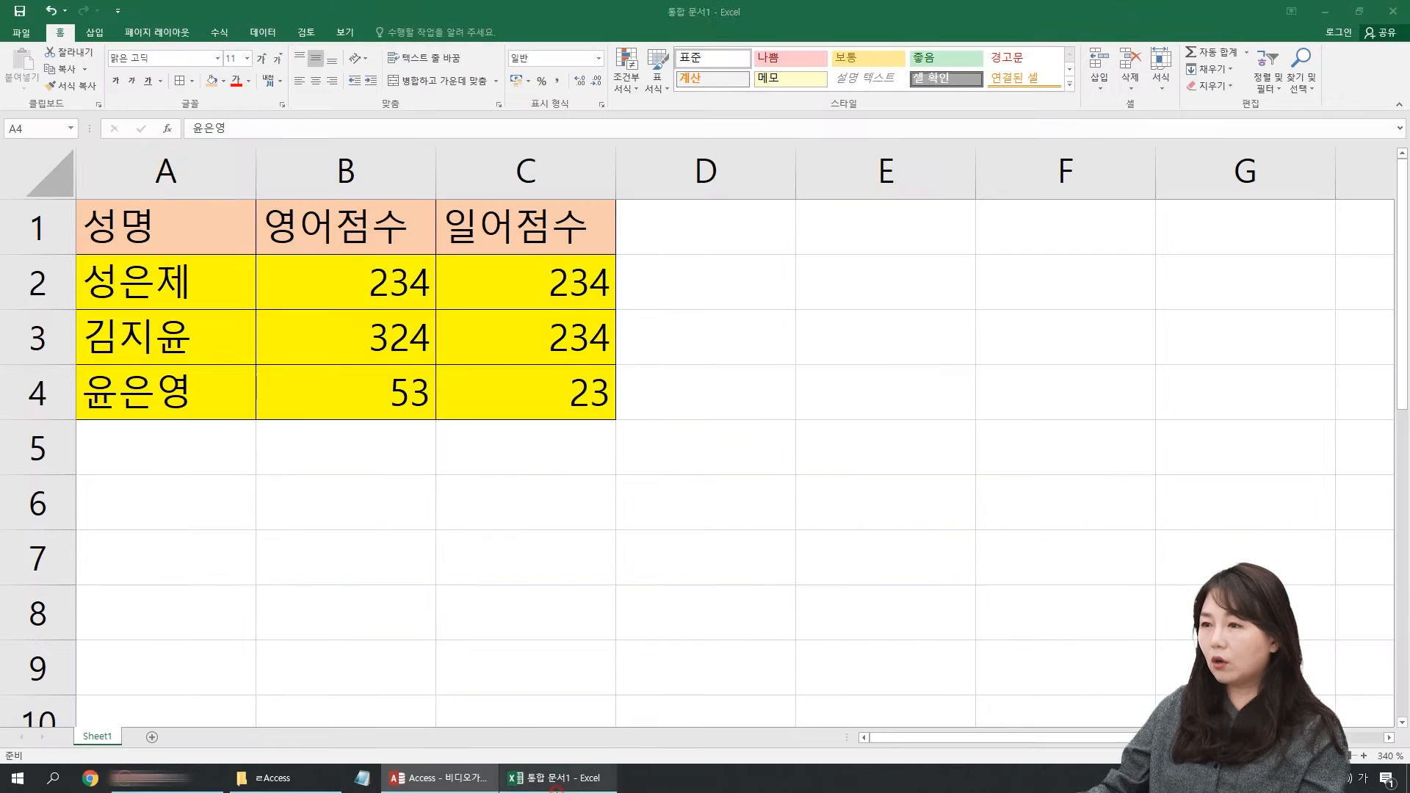
Step: Compare the Access table design with the Excel workbook, examining the records in rows 2 to 4
click(613, 686)
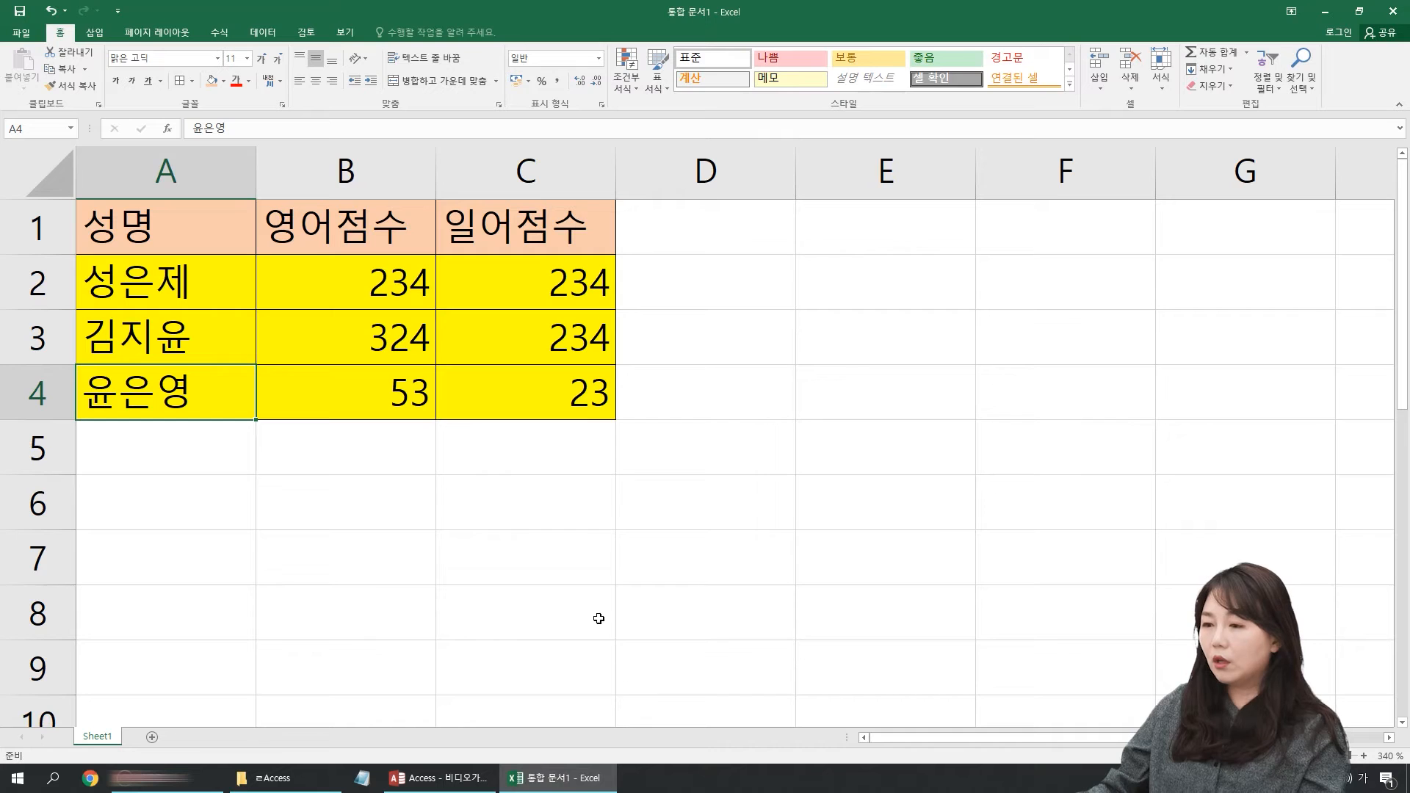
click(439, 778)
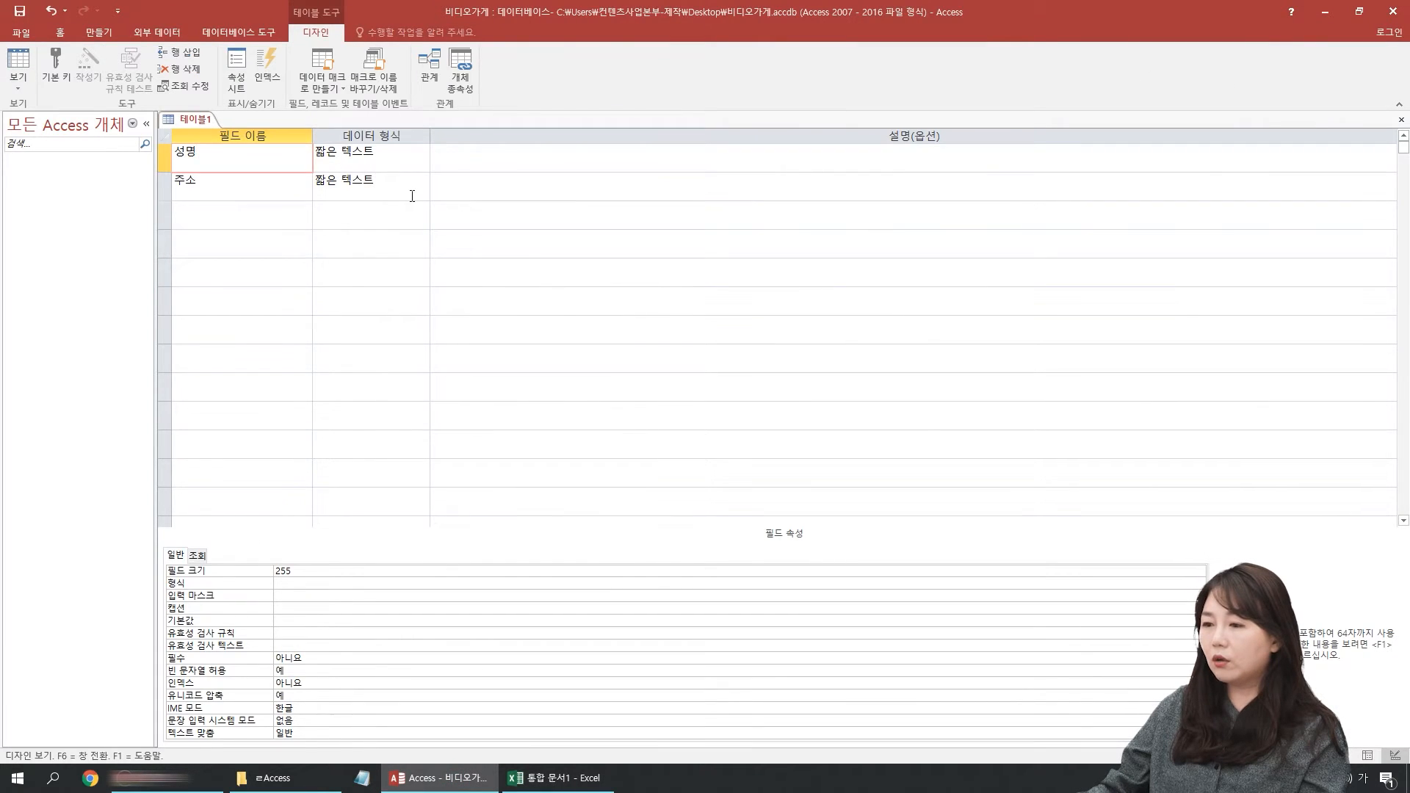
click(558, 778)
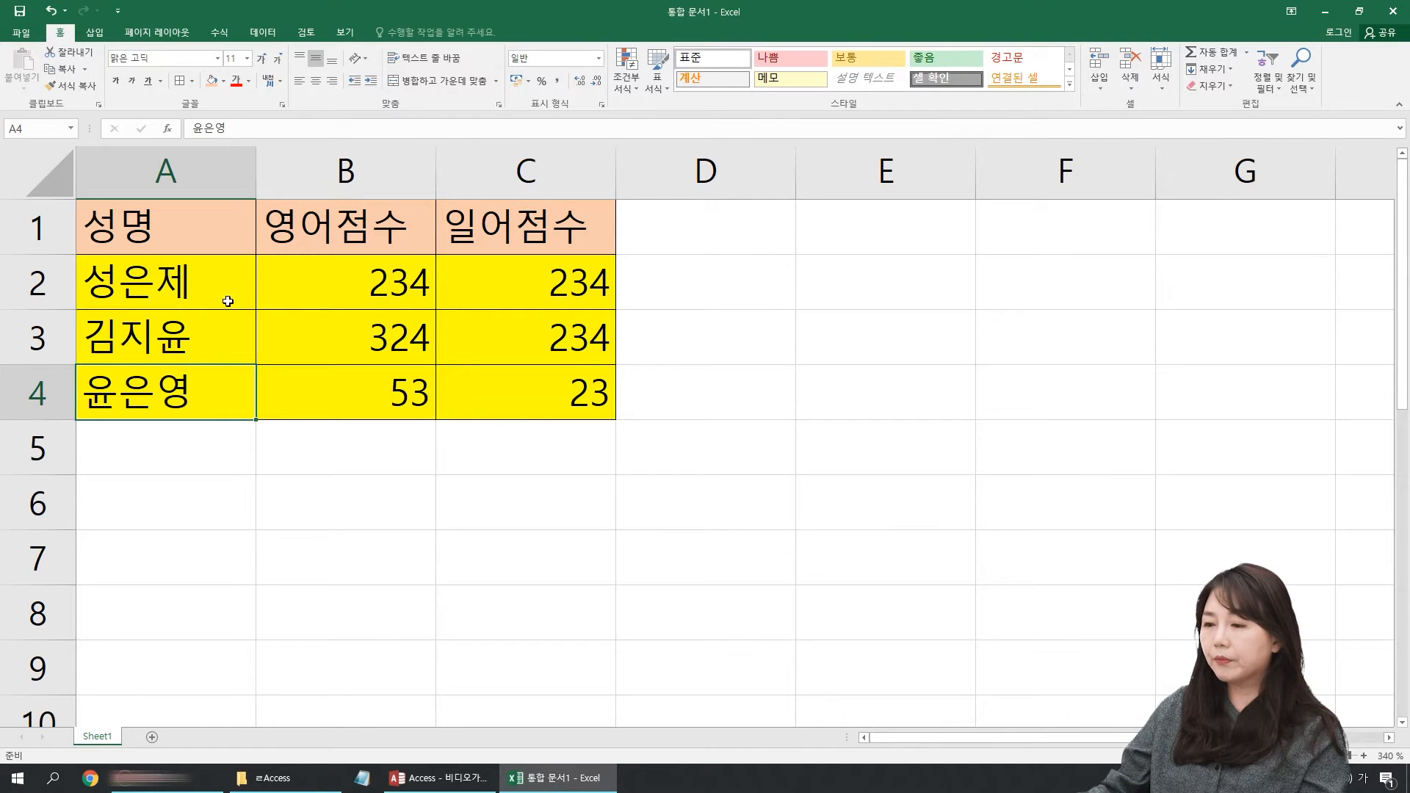
click(36, 270)
click(37, 338)
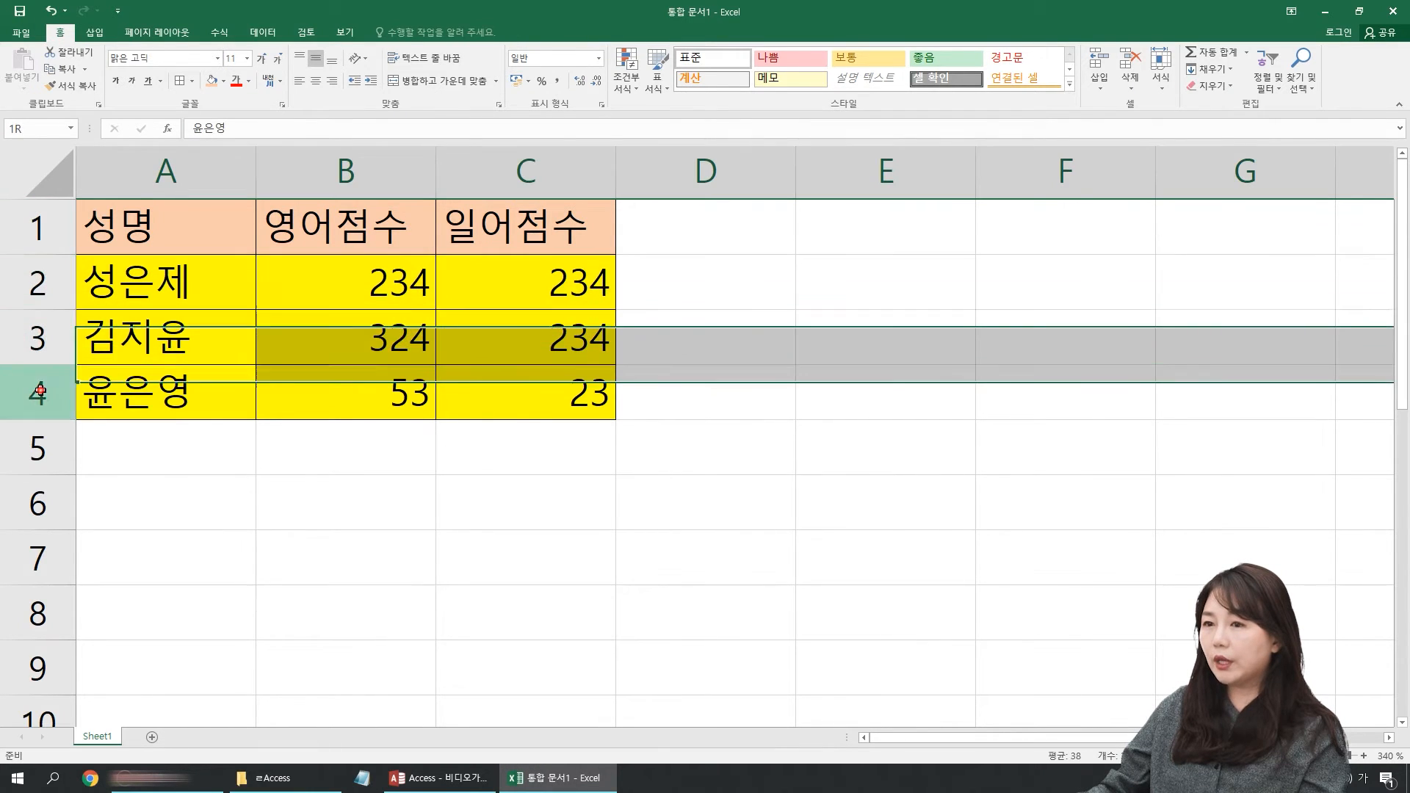
click(36, 392)
Step: Switch back to Access, save the table as 회원목록 without a primary key, and open it in Datasheet view
click(439, 777)
click(242, 156)
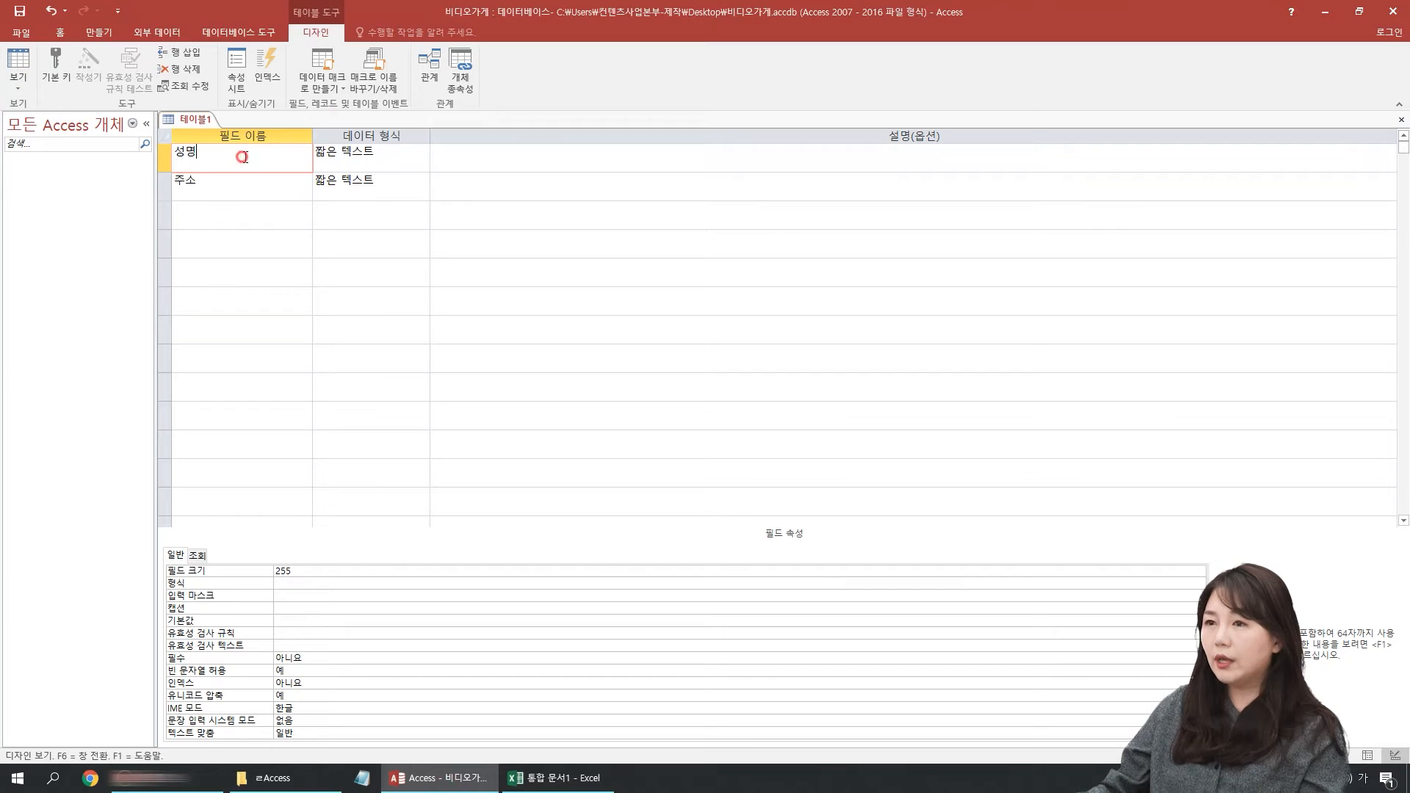
click(15, 81)
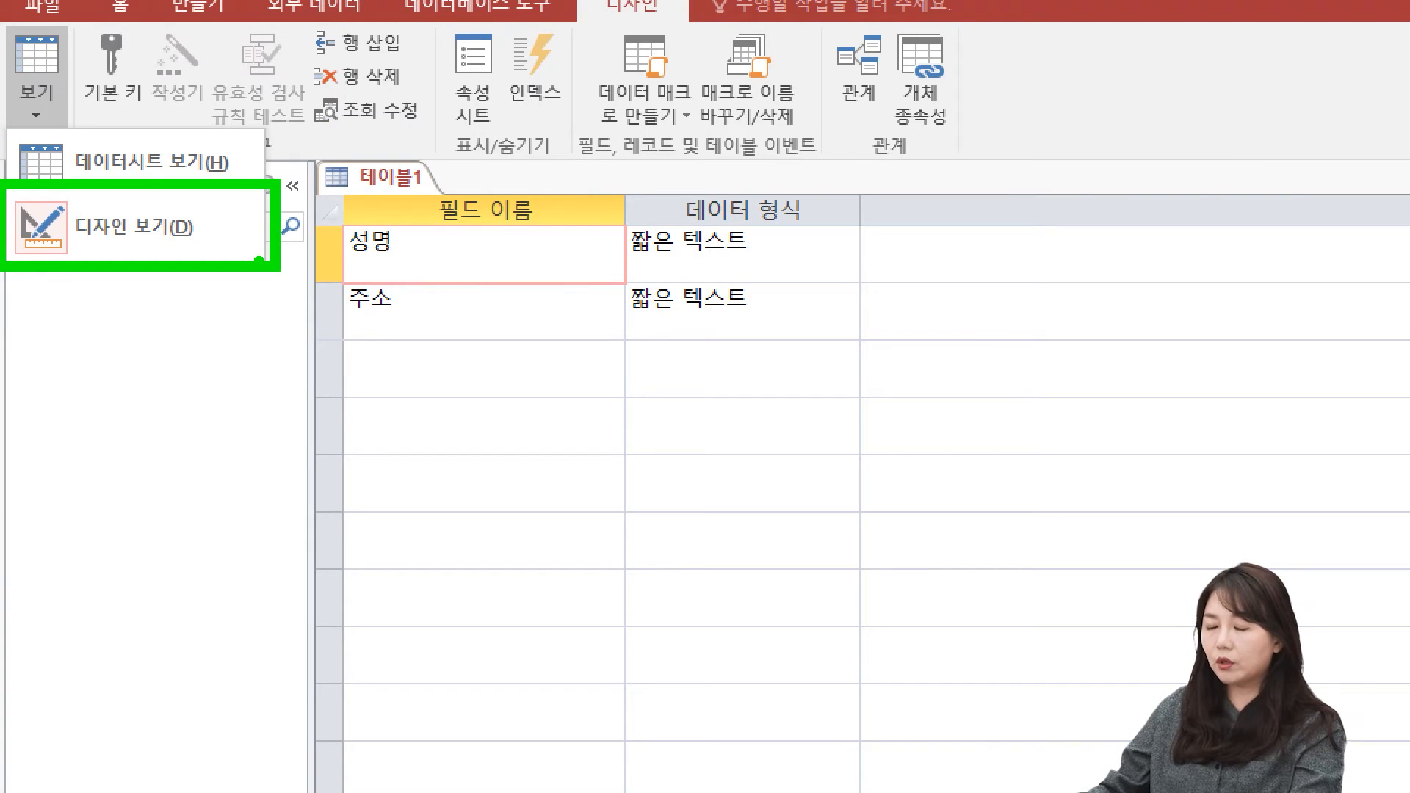
click(254, 221)
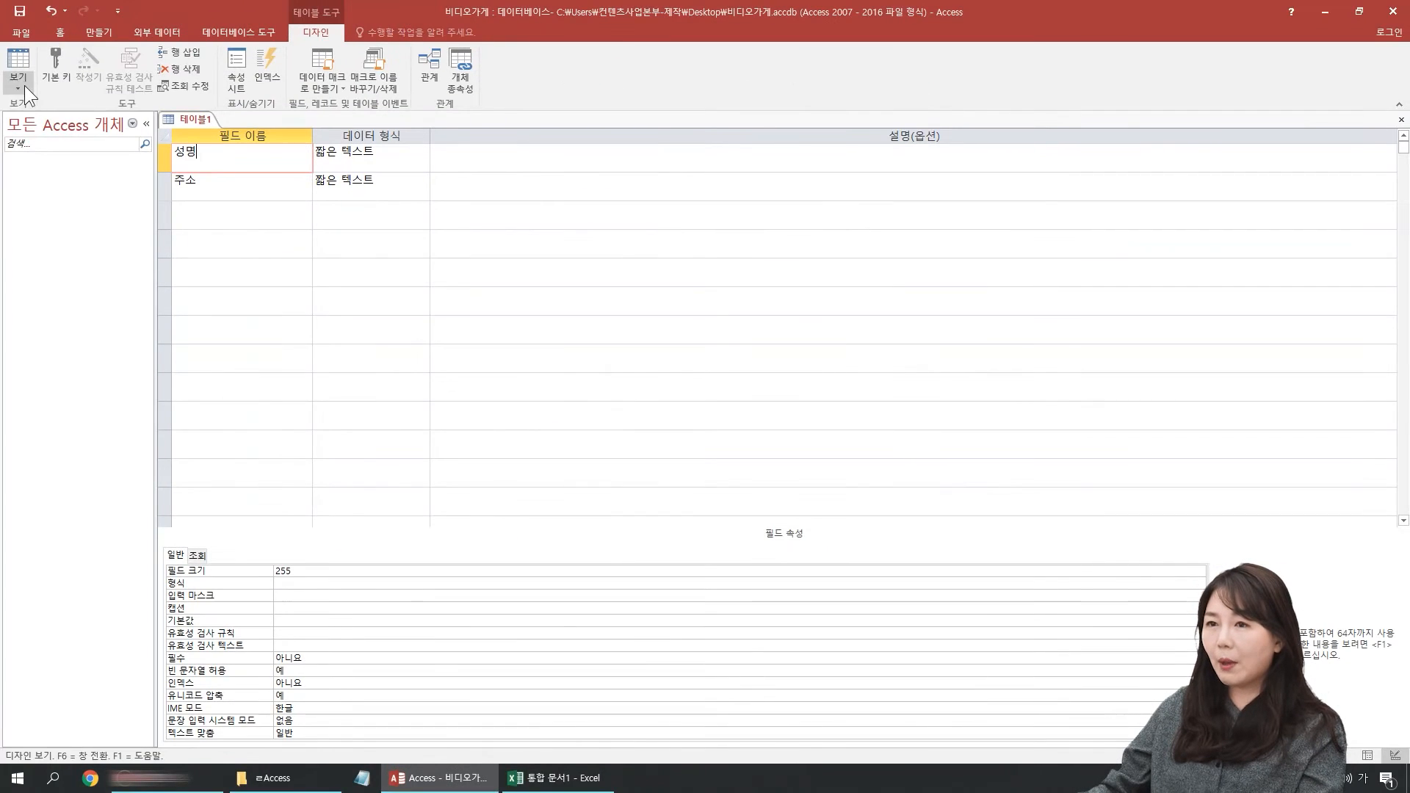
click(24, 85)
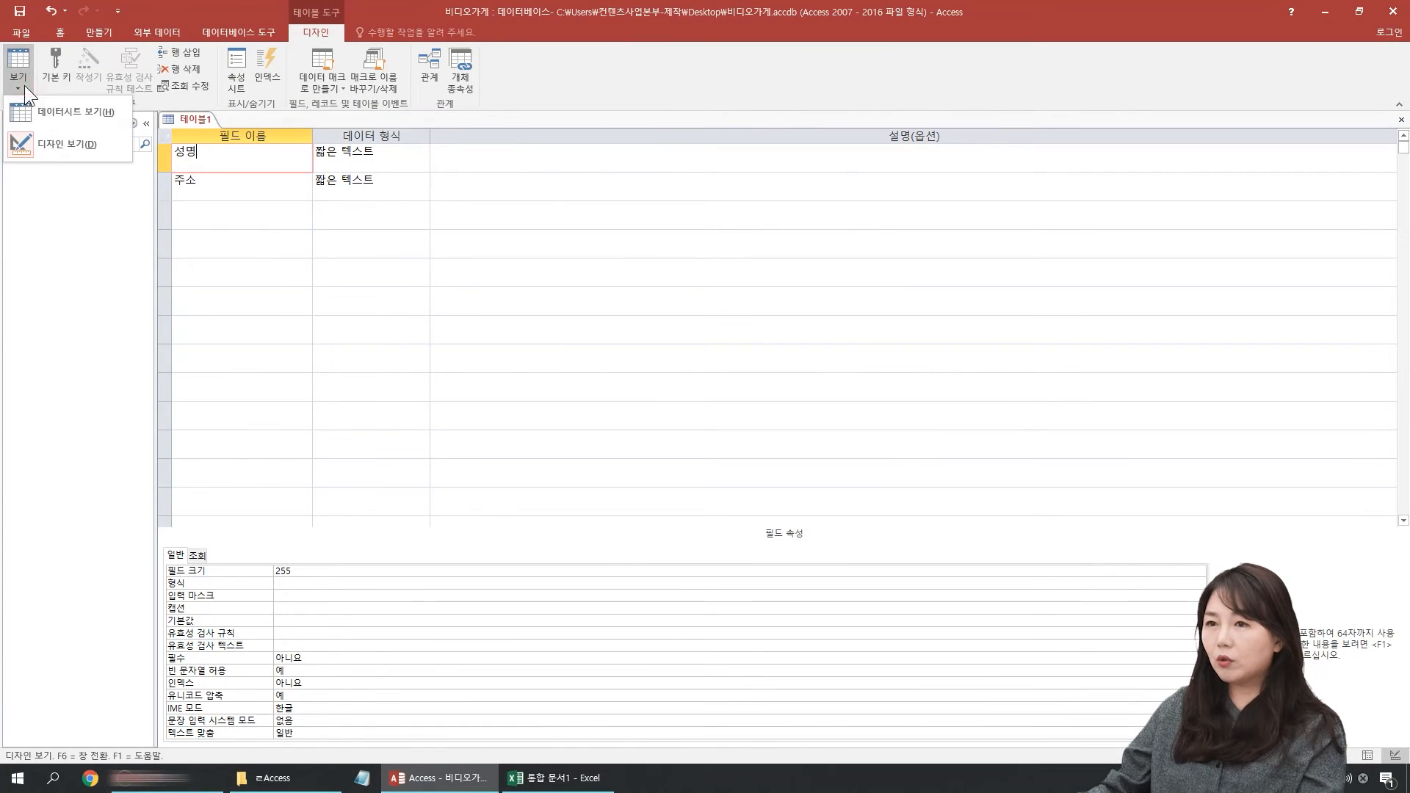
click(77, 116)
key(Return)
text(호)
text(원목록)
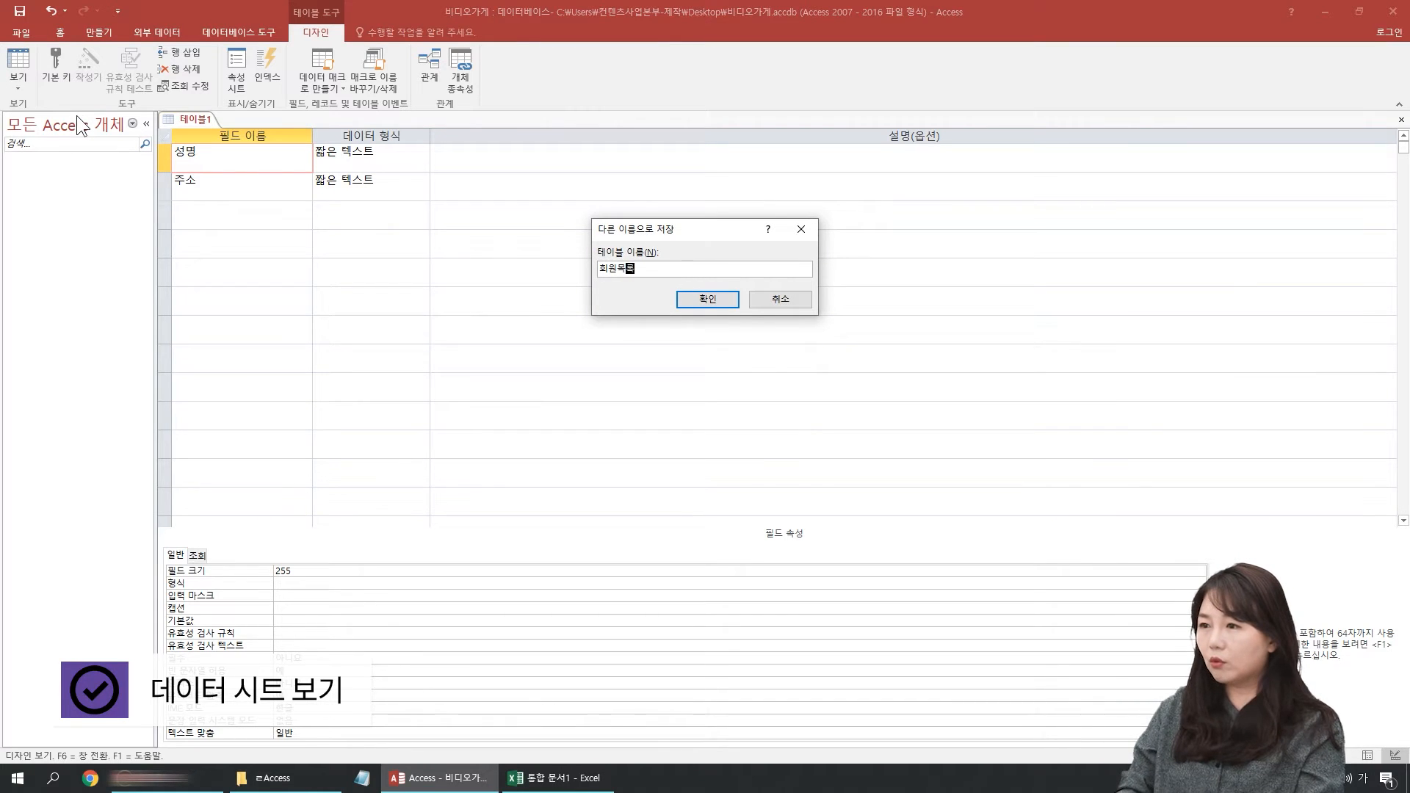
key(Return)
key(Tab)
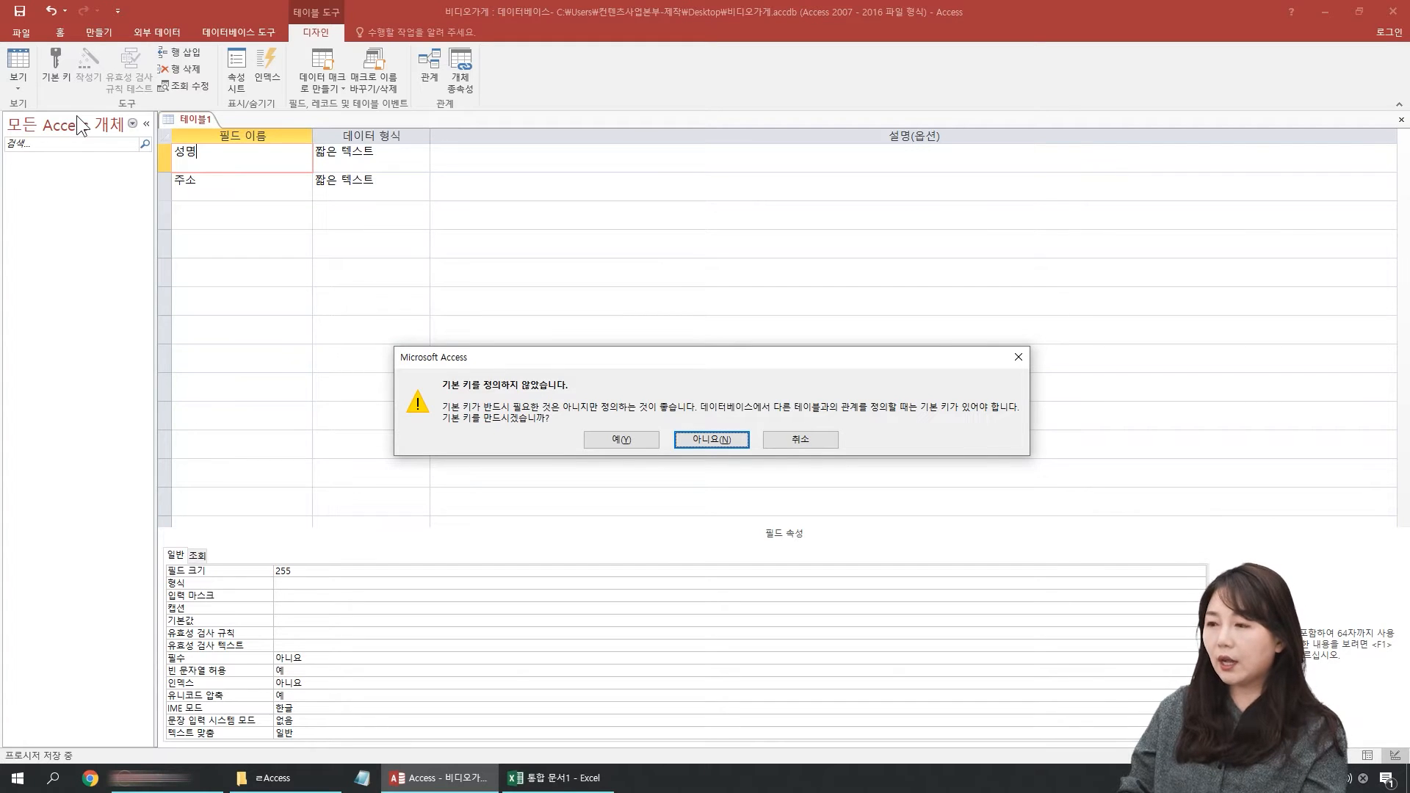
key(Return)
Step: Enter eight members' full names in the 성명 field, one per record
key(Return)
key(Return)
key(Return)
key(Return)
key(Return)
key(Return)
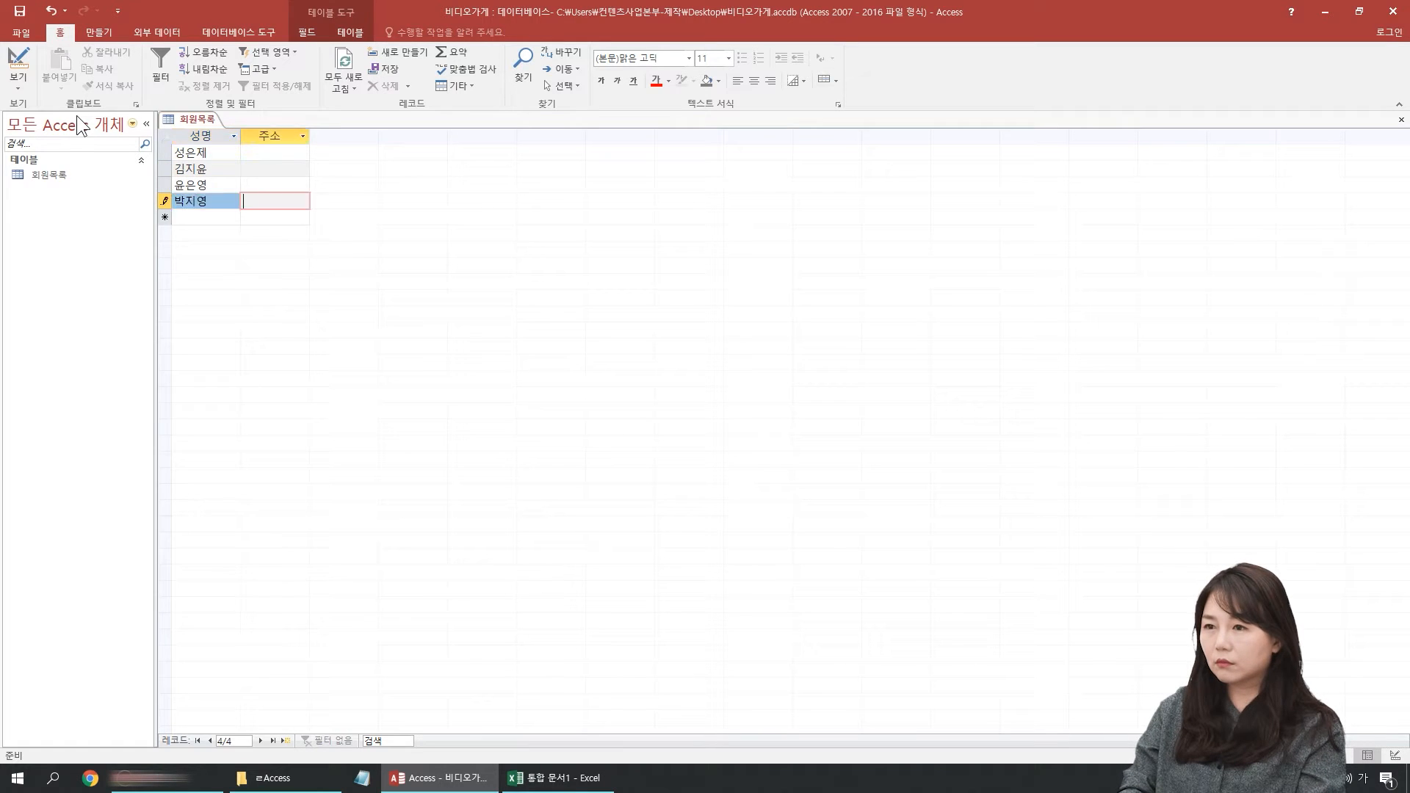
key(Return)
key(Return)
key(Return)
Step: Fill the 주소 field from the first record down with 서울, 경기, 대구, 서울, 대구, 서울, 경기 and 대구
key(Return)
key(Return)
key(Return)
key(Return)
key(Return)
key(Up)
key(Up)
key(Up)
key(Up)
key(Up)
key(Up)
key(Up)
text(서울)
key(Down)
text(경기)
key(Return)
key(Return)
text(대구)
key(Return)
key(Return)
text(서울)
key(Return)
key(Return)
text(대구)
key(Return)
key(Return)
text(서울)
key(Return)
key(Return)
text(경기)
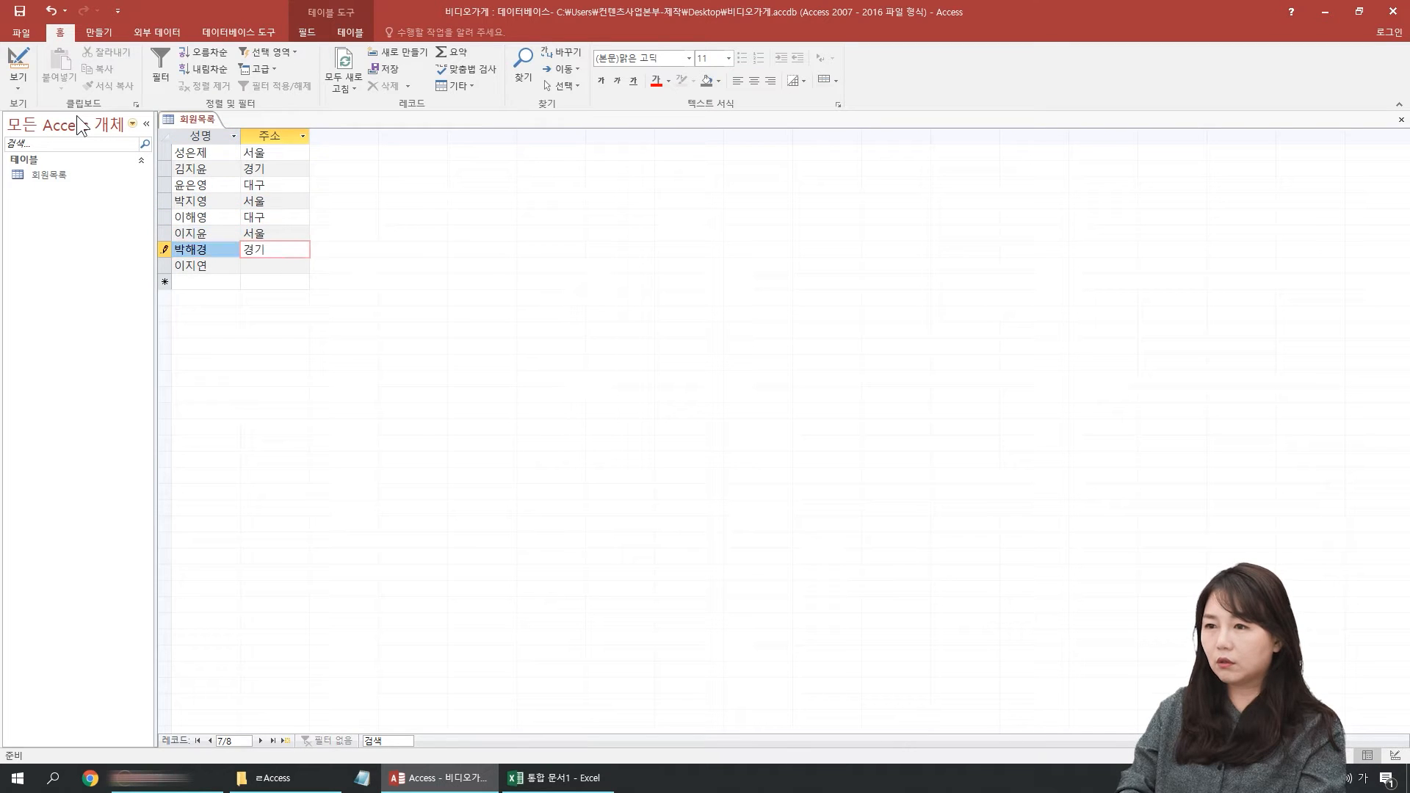
key(Return)
key(Return)
text(대구)
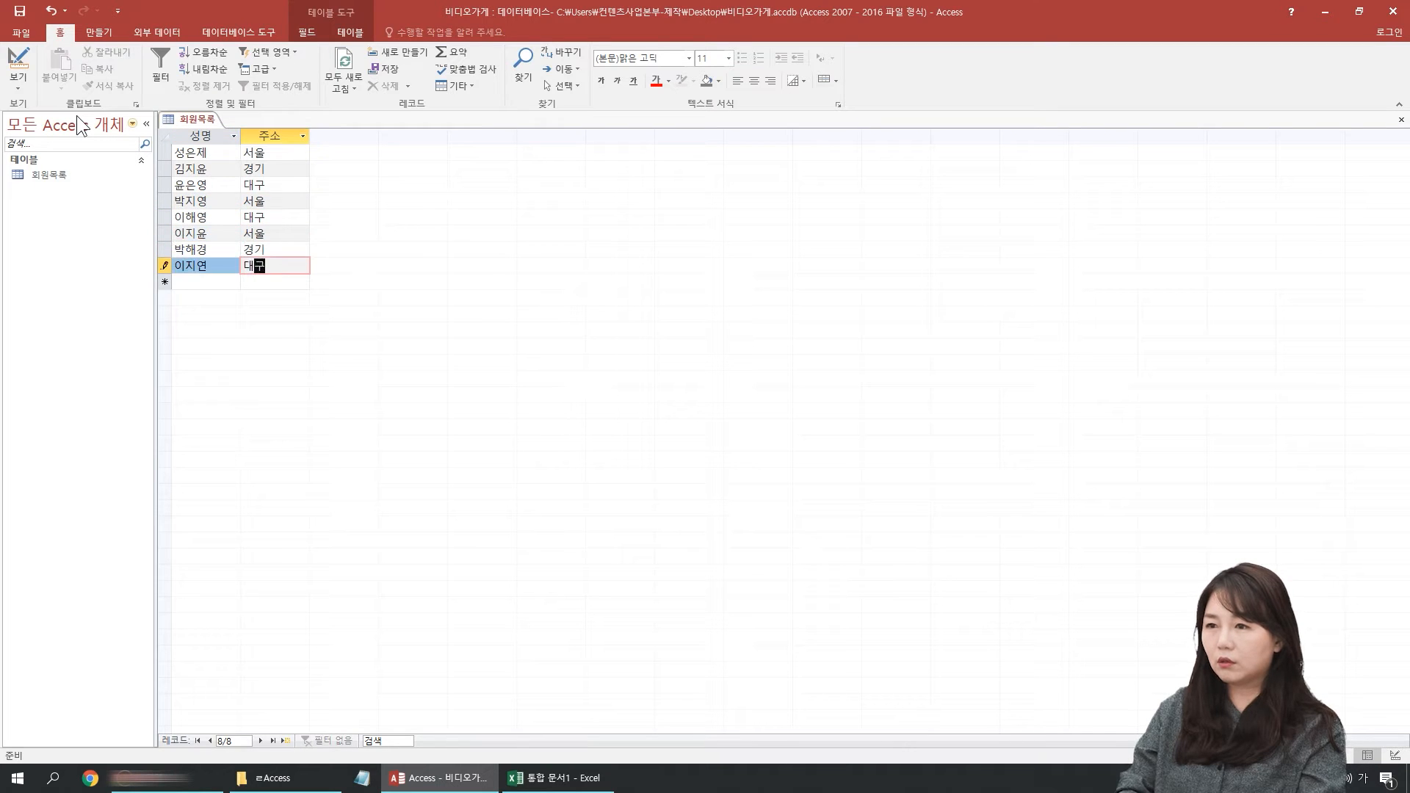
Step: Set the datasheet's font size to 16 and select the 성명 and 주소 columns
click(728, 57)
click(711, 161)
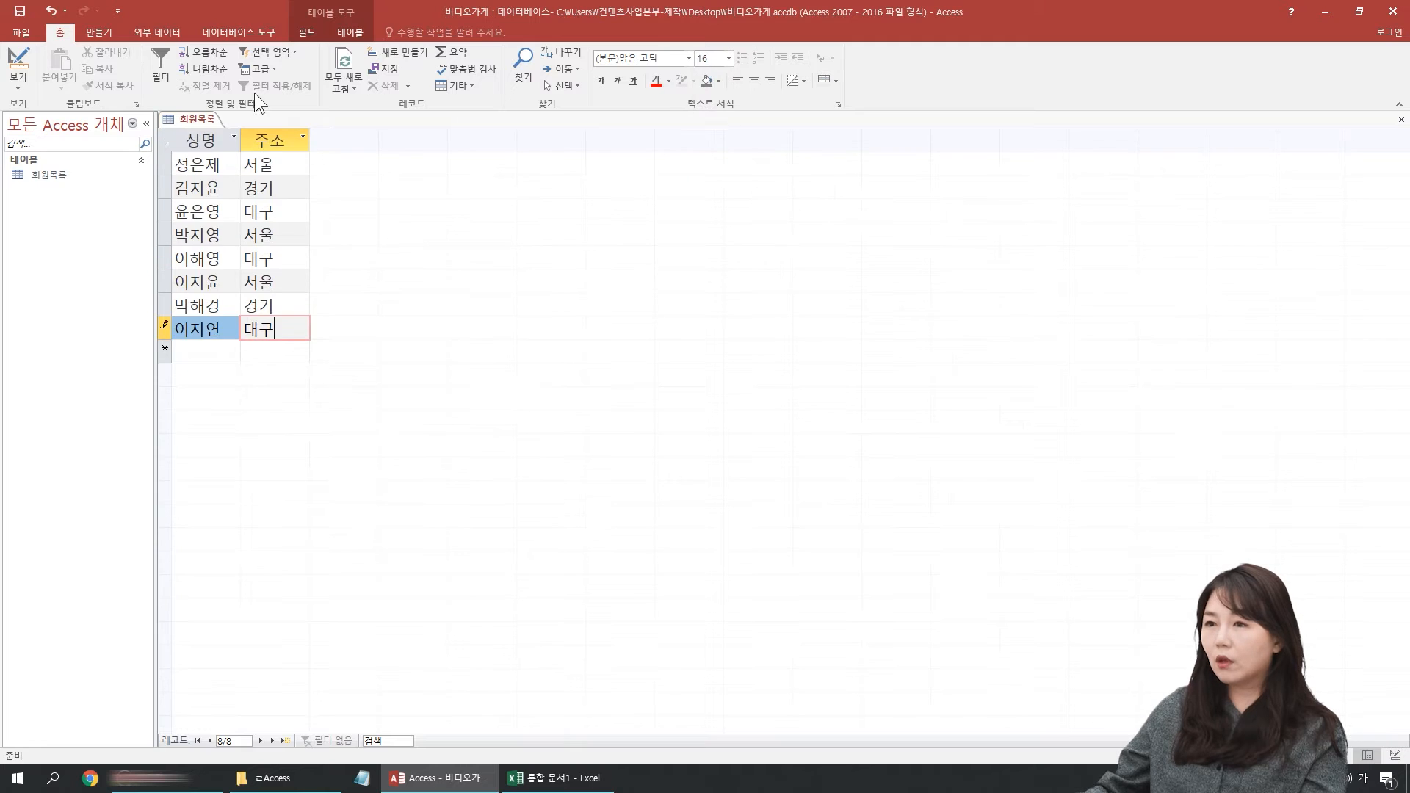
drag(226, 146, 254, 145)
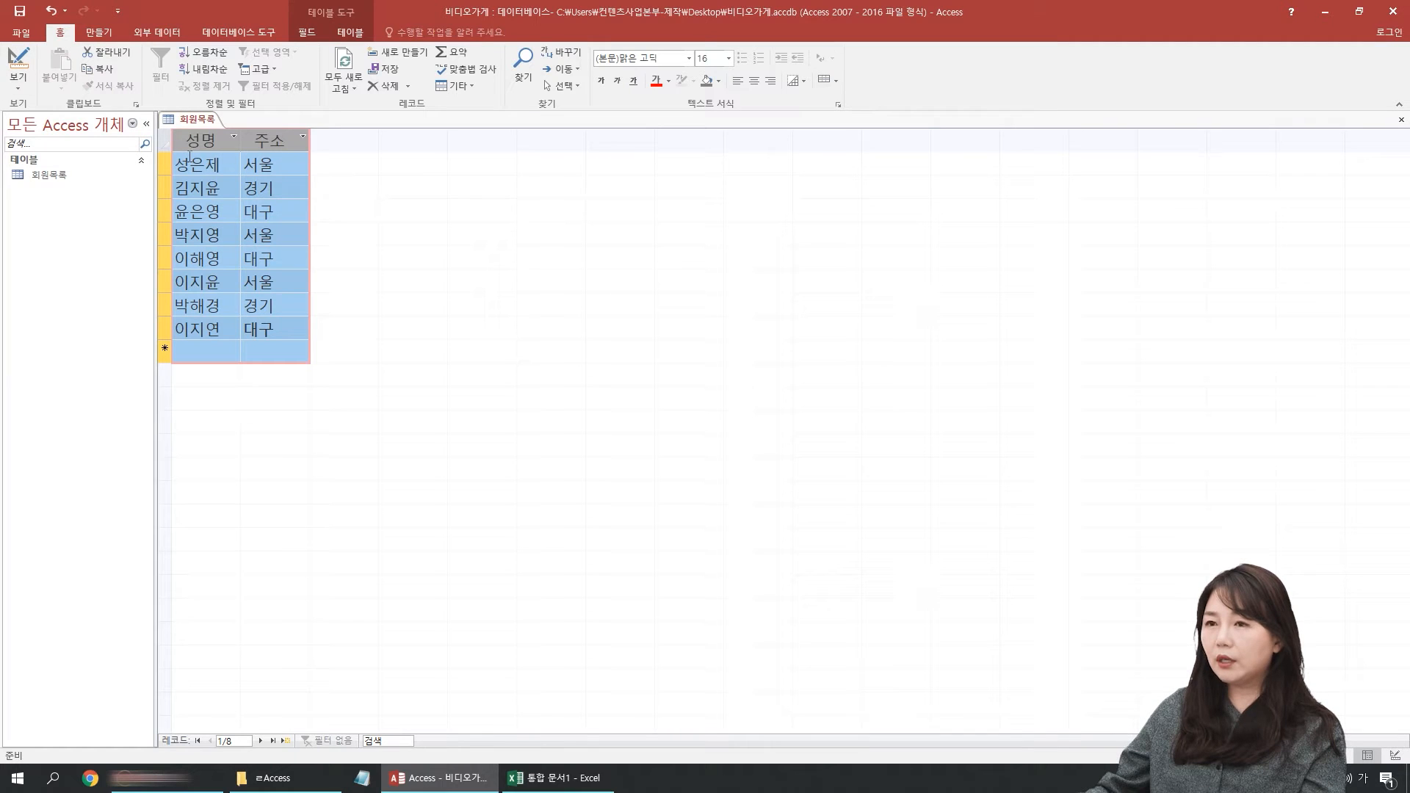
Step: Compare the table's Design and Datasheet views, examining the 성명 and 주소 field definitions
click(21, 81)
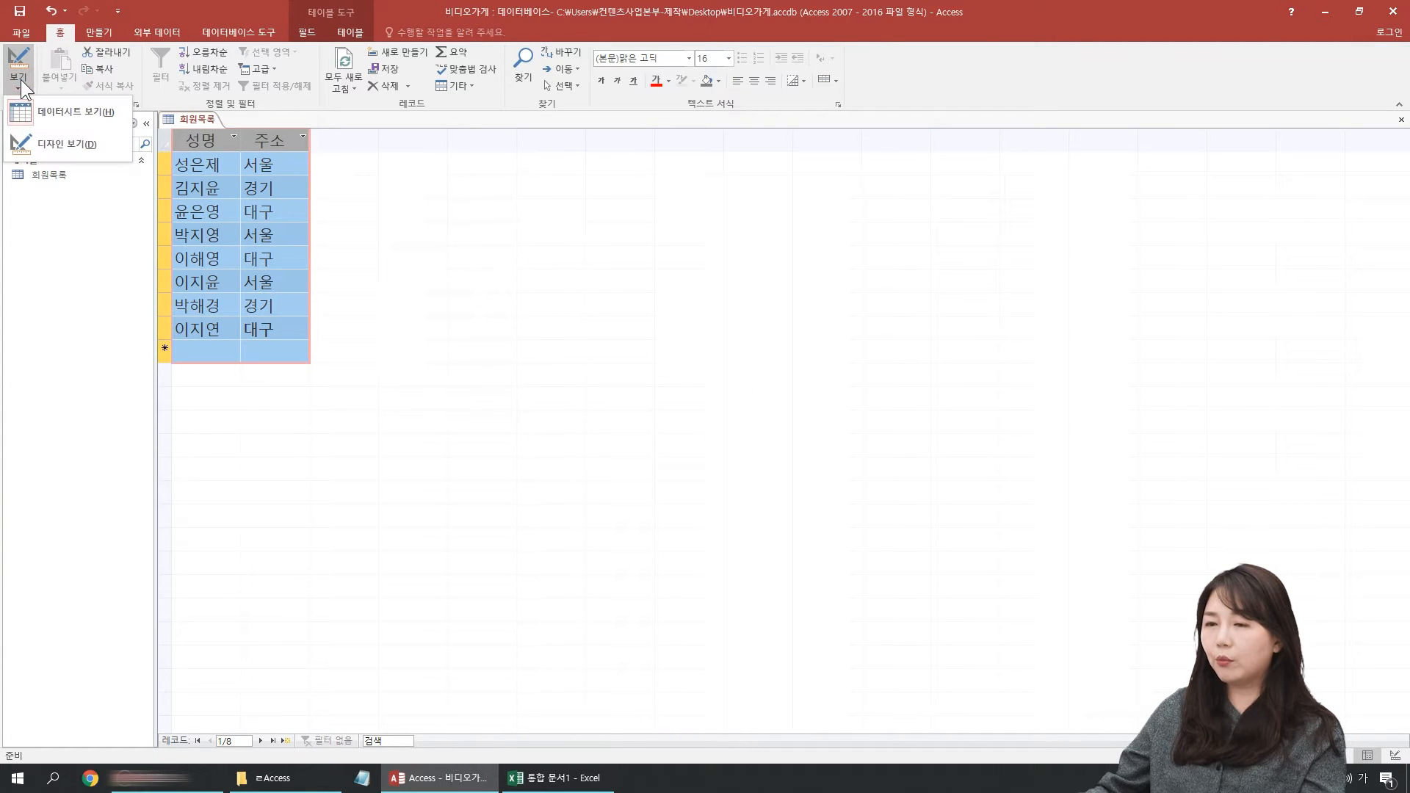
click(76, 140)
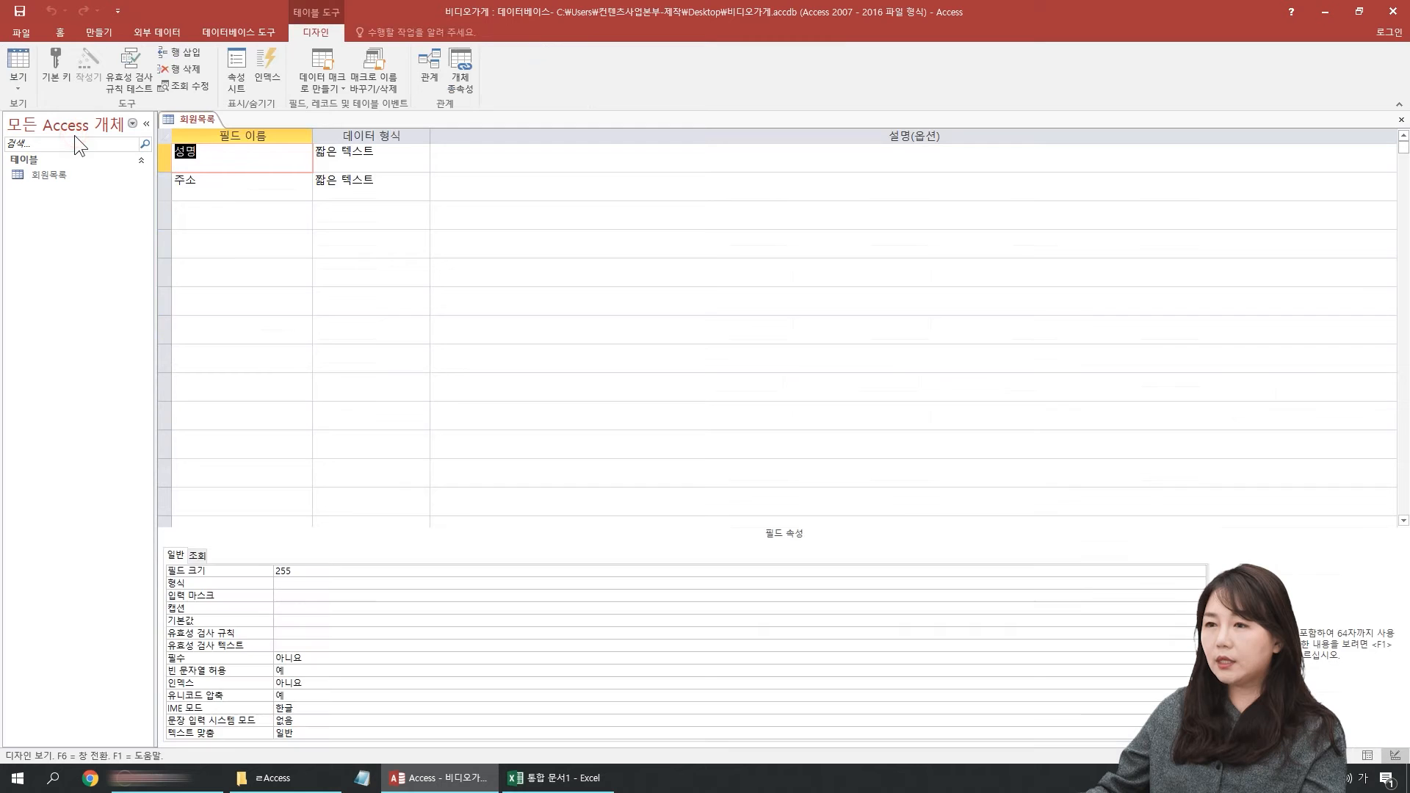
click(19, 83)
click(73, 108)
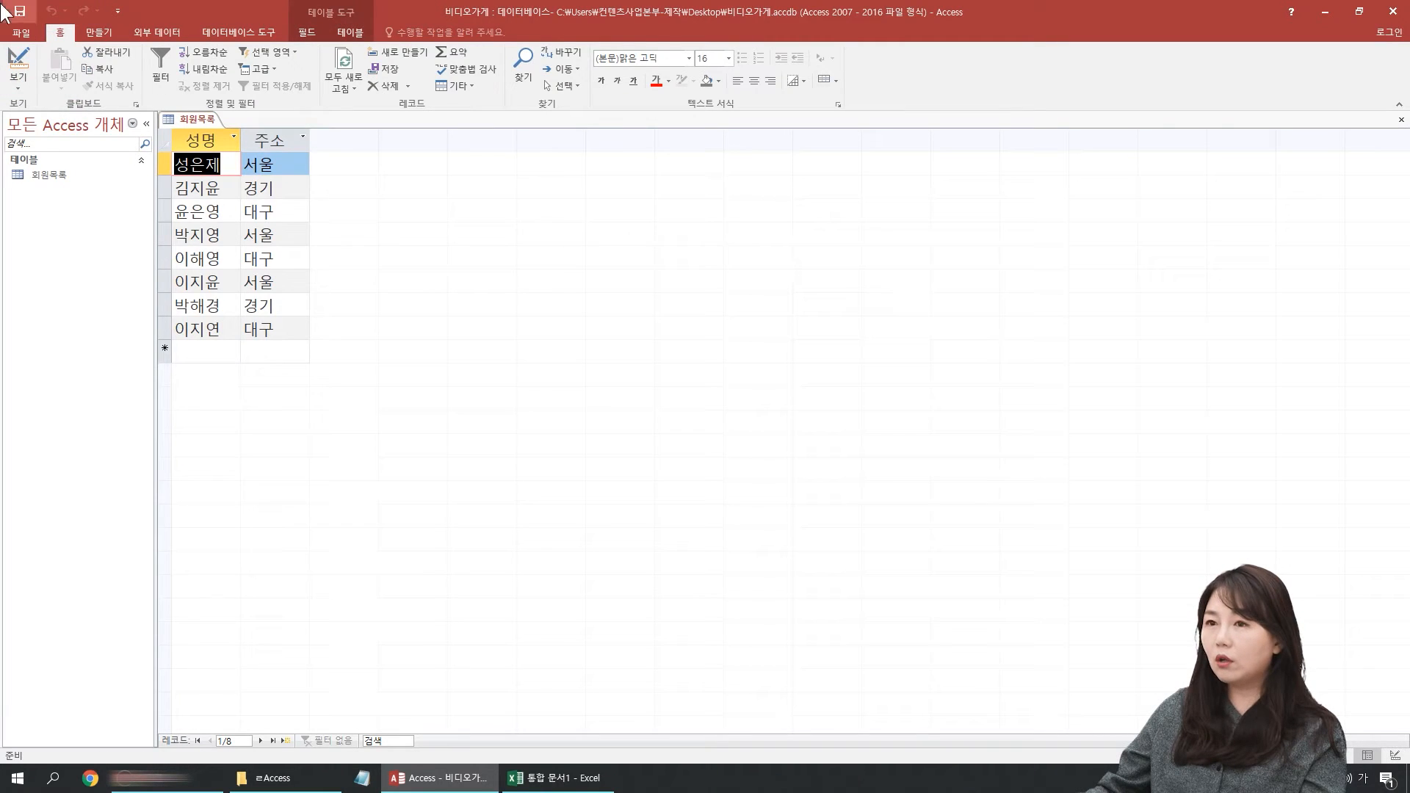
click(18, 83)
click(74, 139)
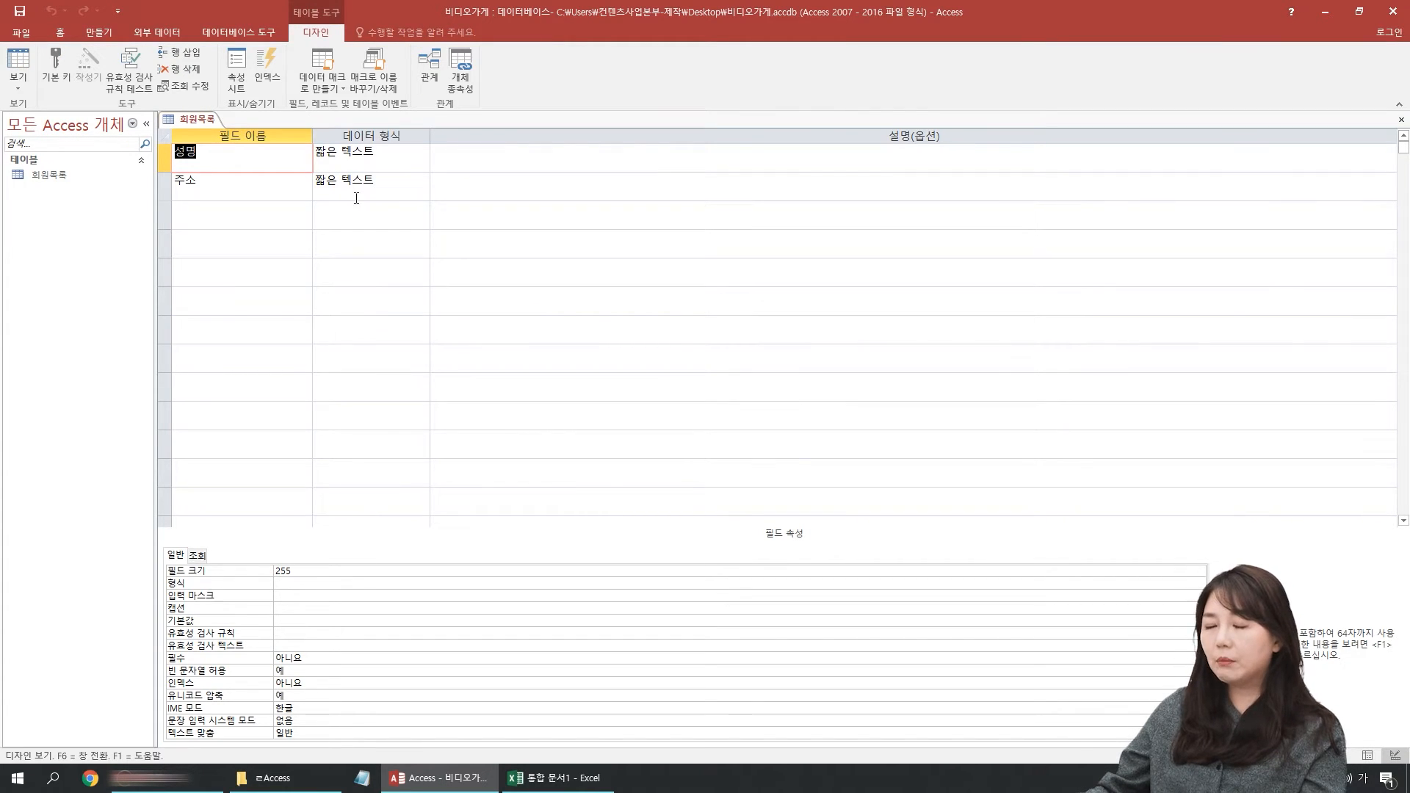
click(381, 193)
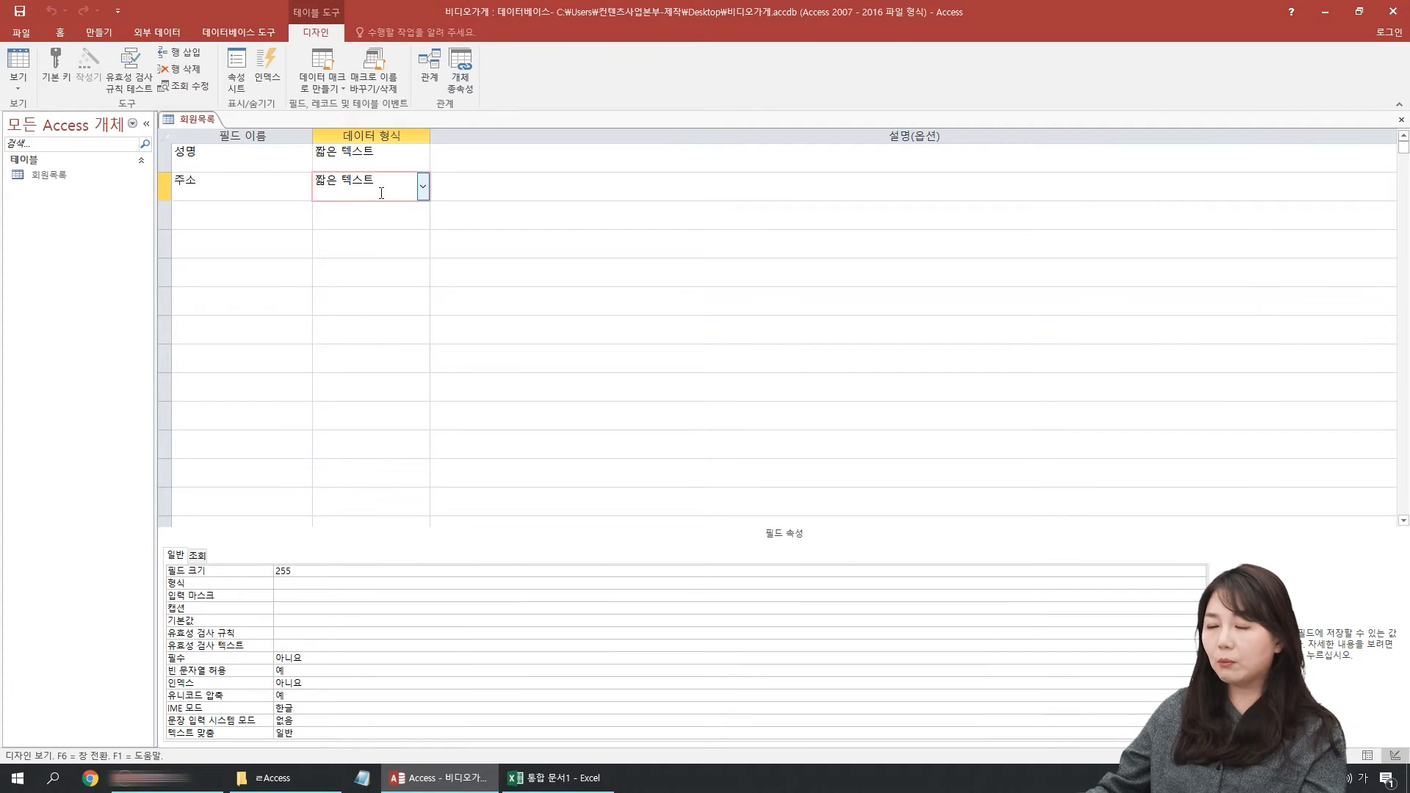
click(225, 157)
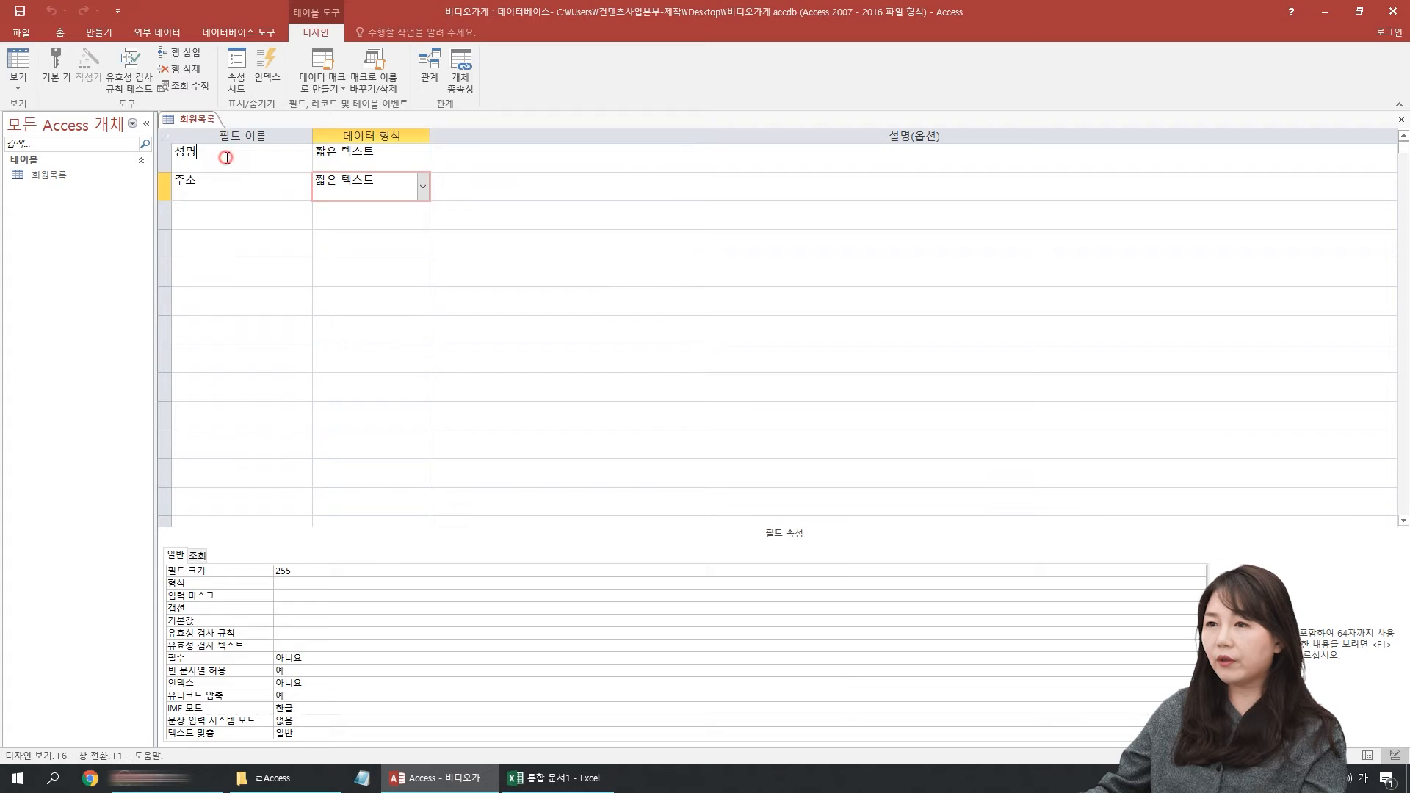
click(223, 191)
click(220, 154)
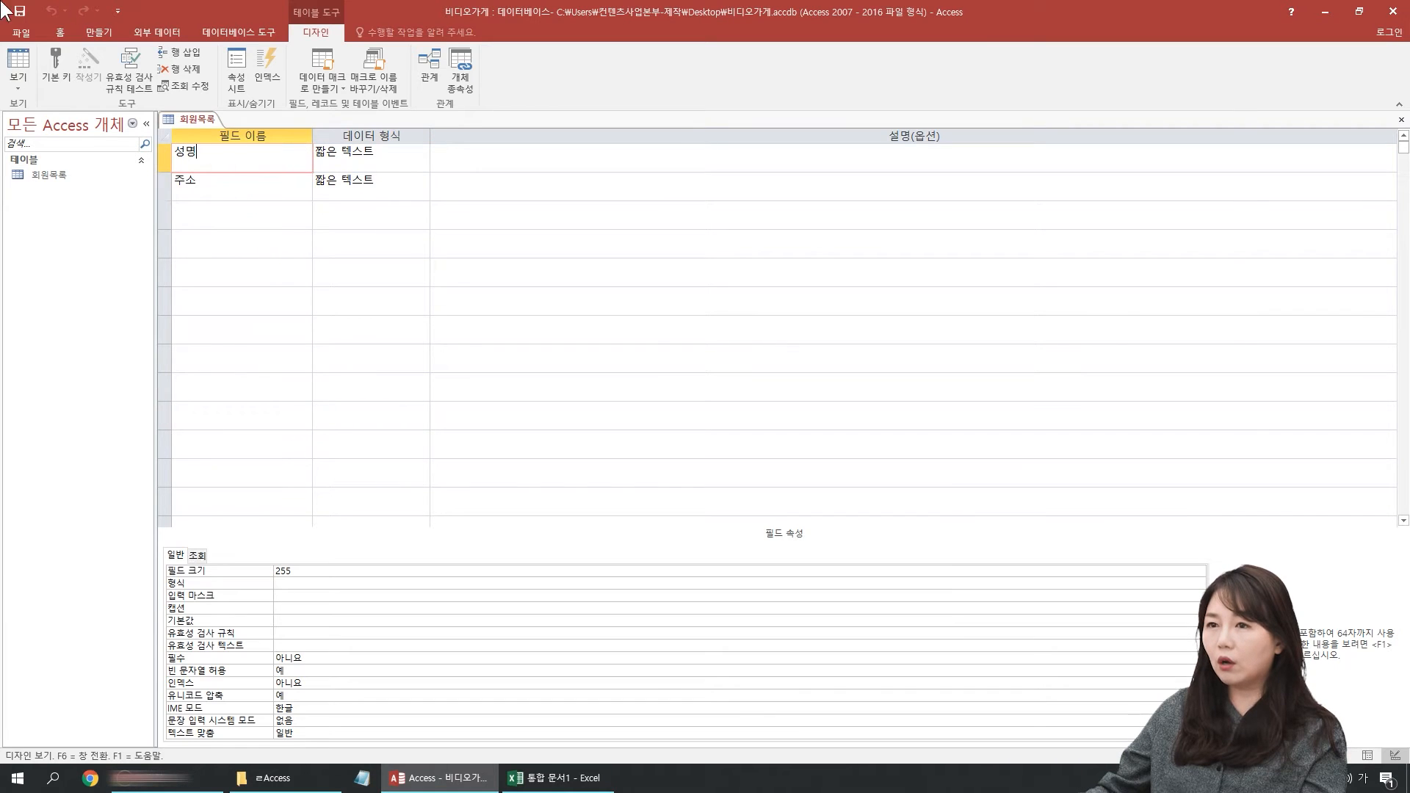
Step: Return to Datasheet view and select all the member records to examine them
click(20, 75)
click(54, 104)
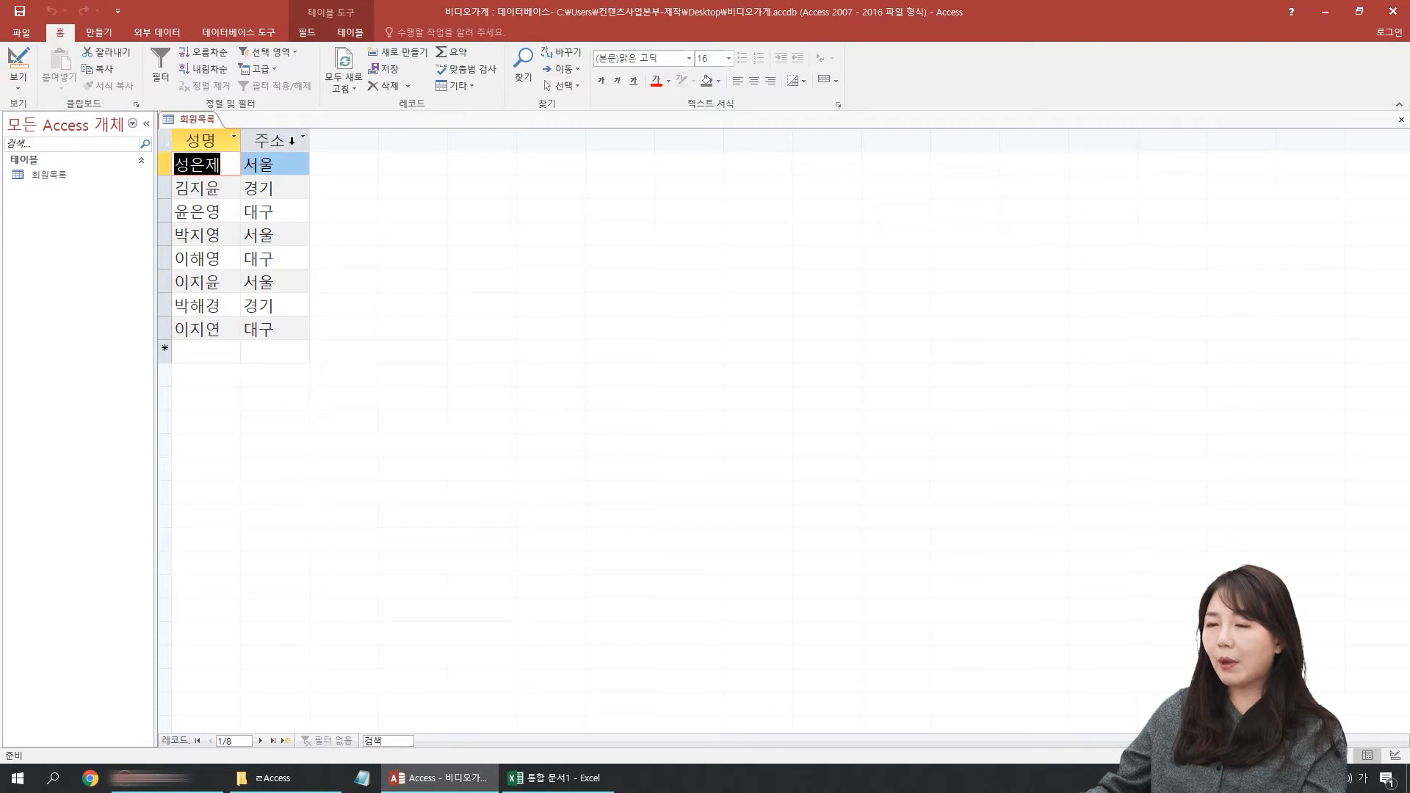
drag(164, 164, 166, 329)
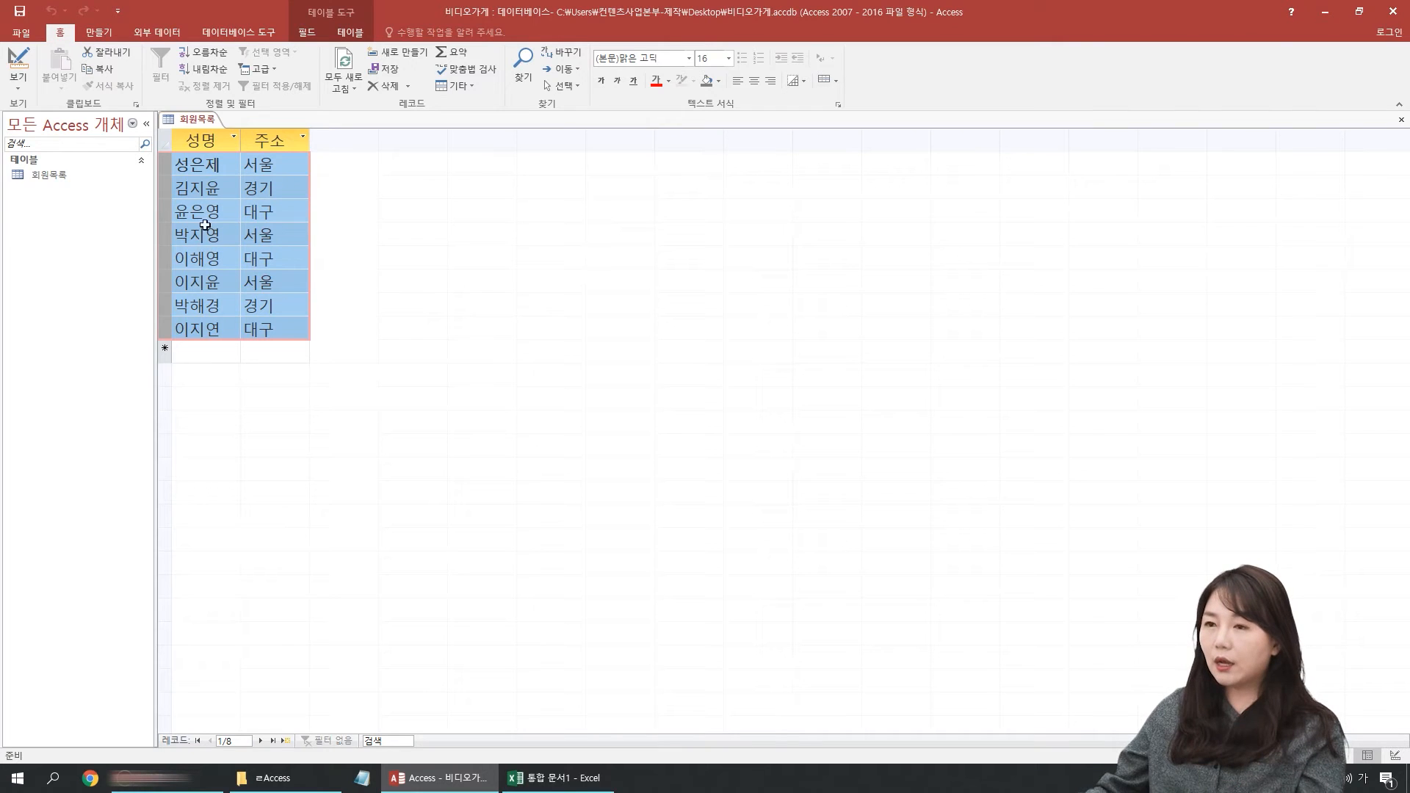
Step: Return to Design view and examine the data type choices of the 주소 field
click(17, 82)
click(73, 138)
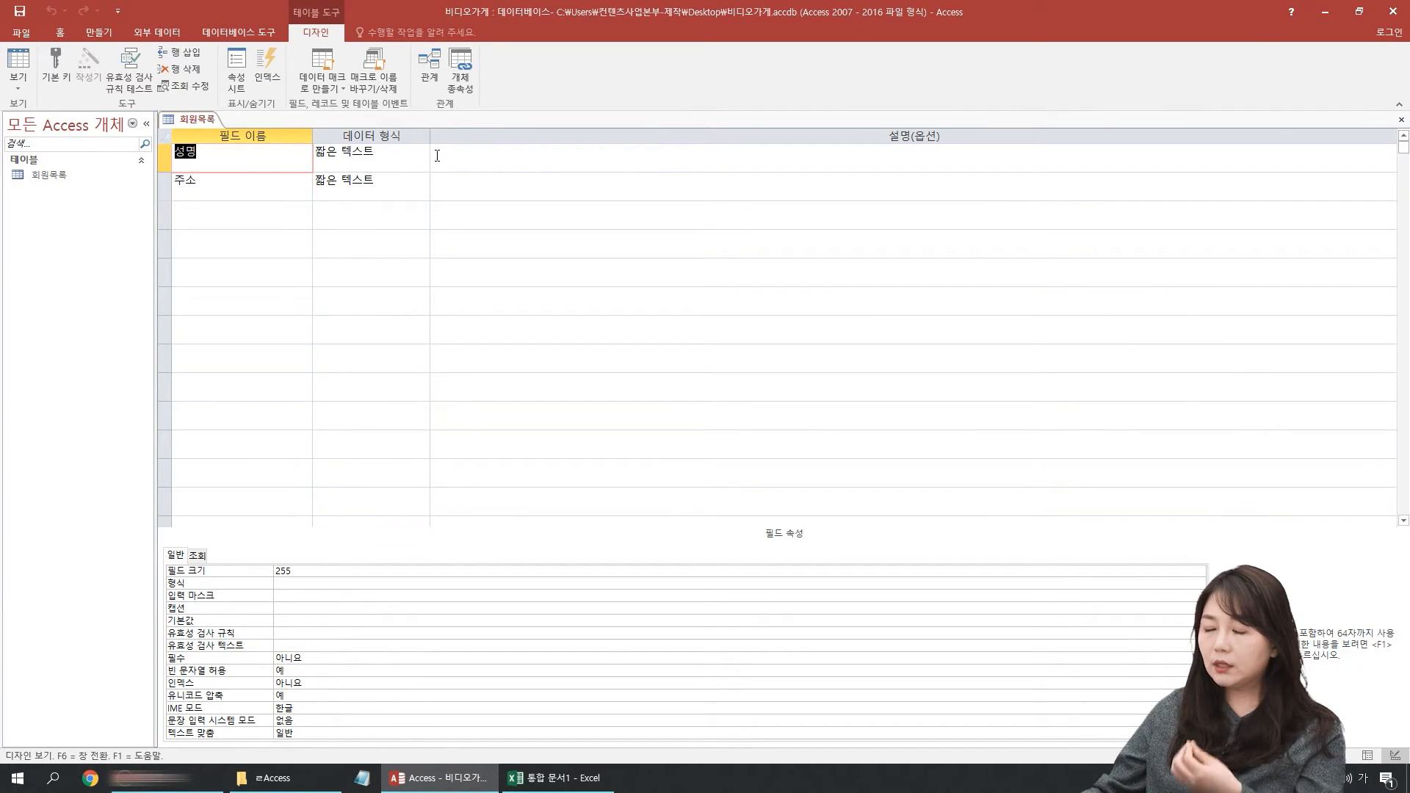
click(389, 180)
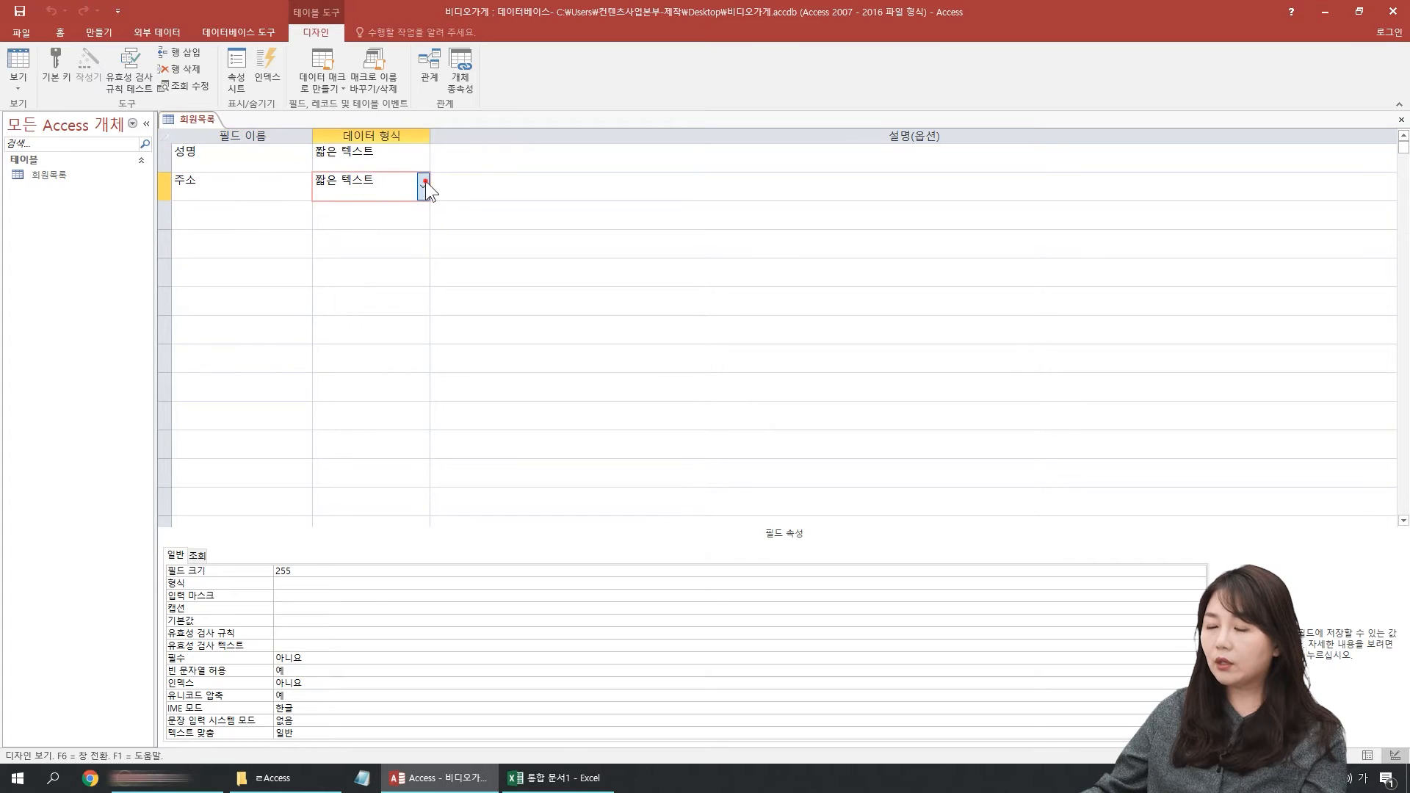
click(424, 183)
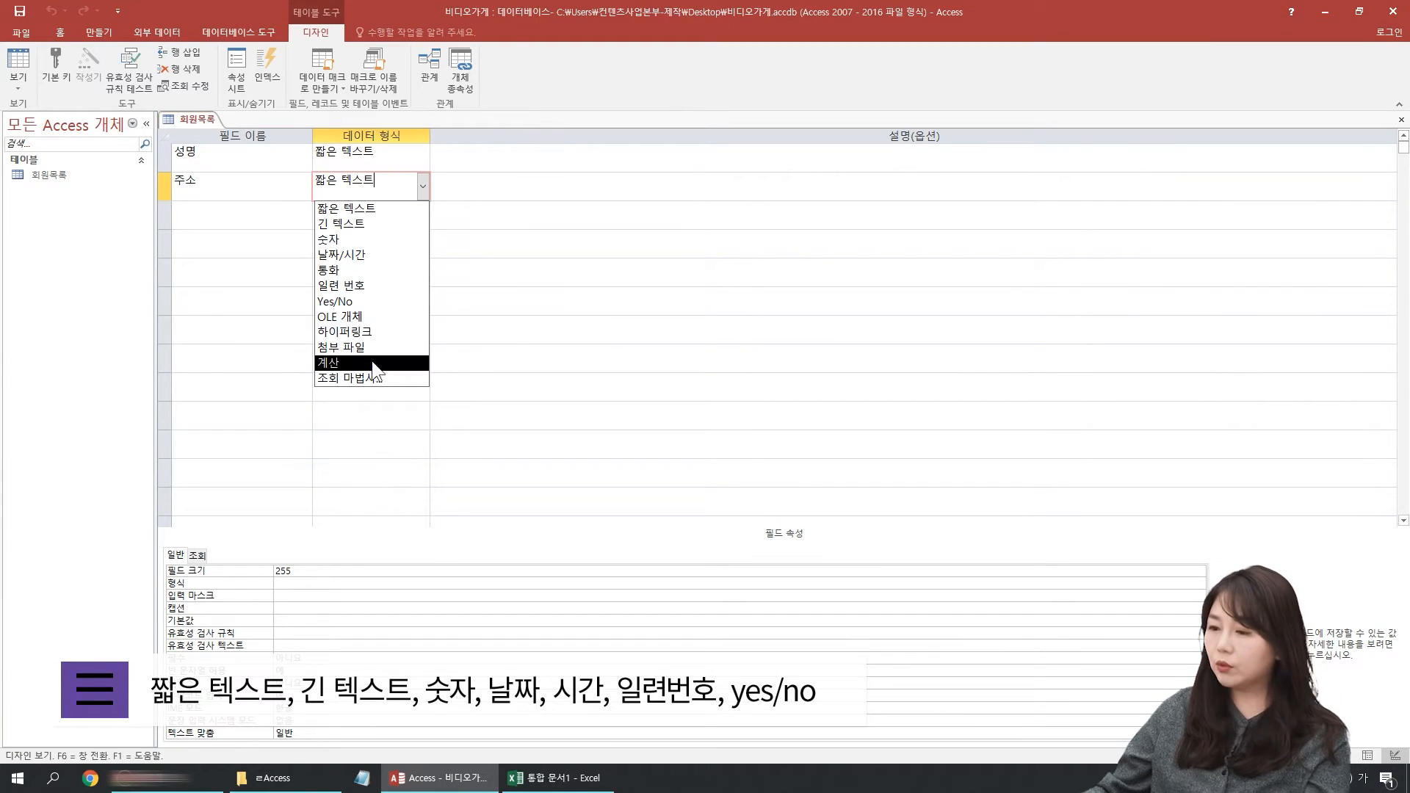
Step: Switch to Notepad, write the note 주로 기본키 지정에 사용됨, and enlarge the text display
click(373, 784)
text(E)
key(BackSpace)
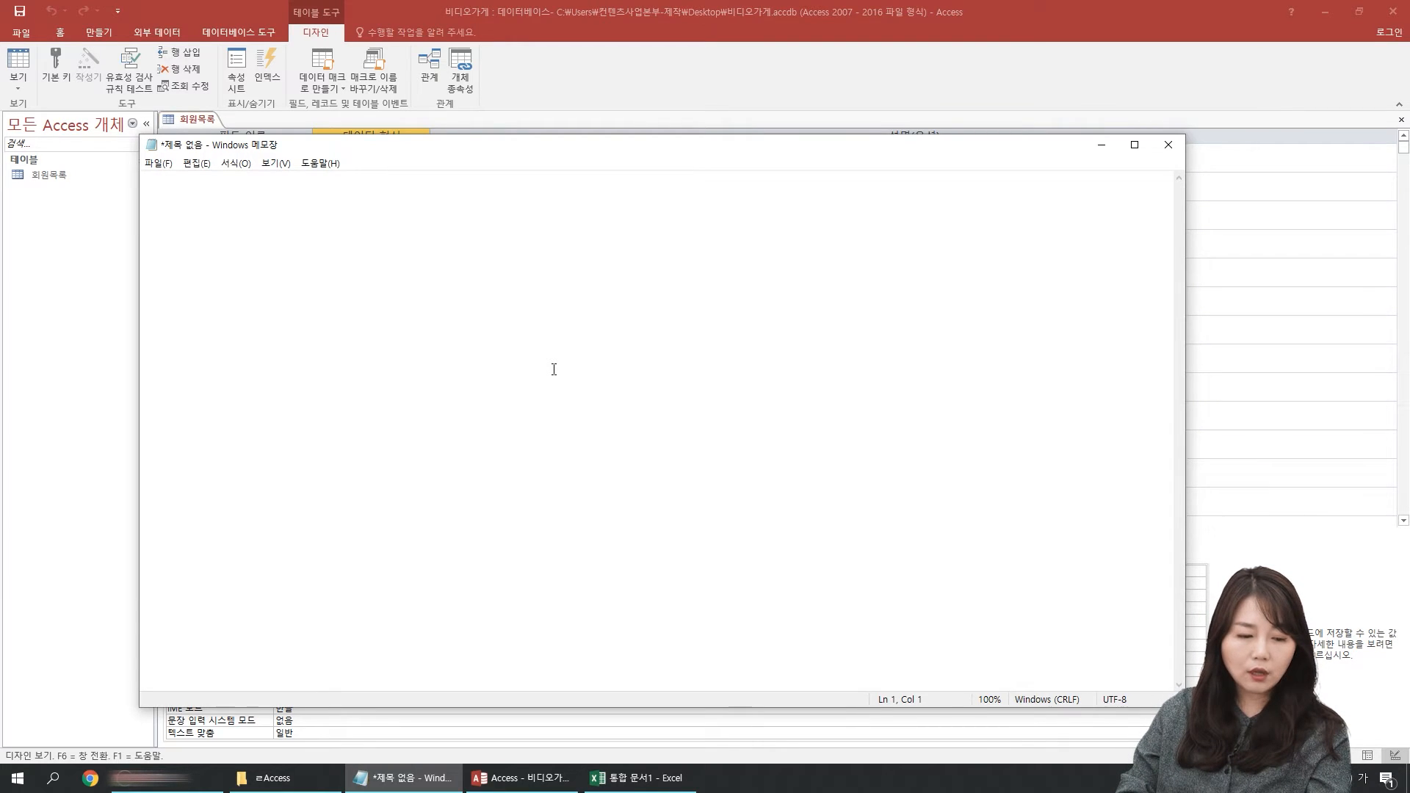
text(주로 기본키 지정)
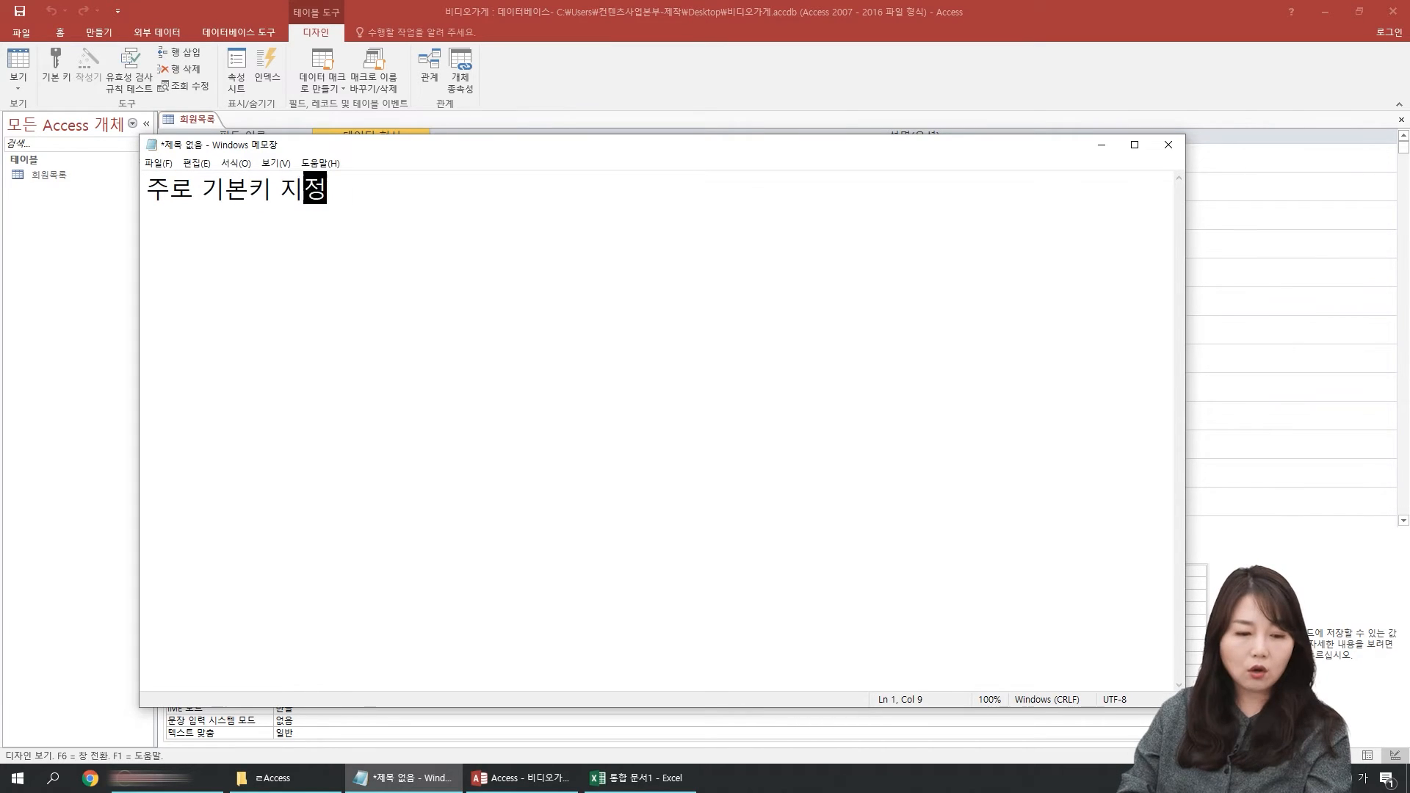
text(에 ㅅㅏ용됨)
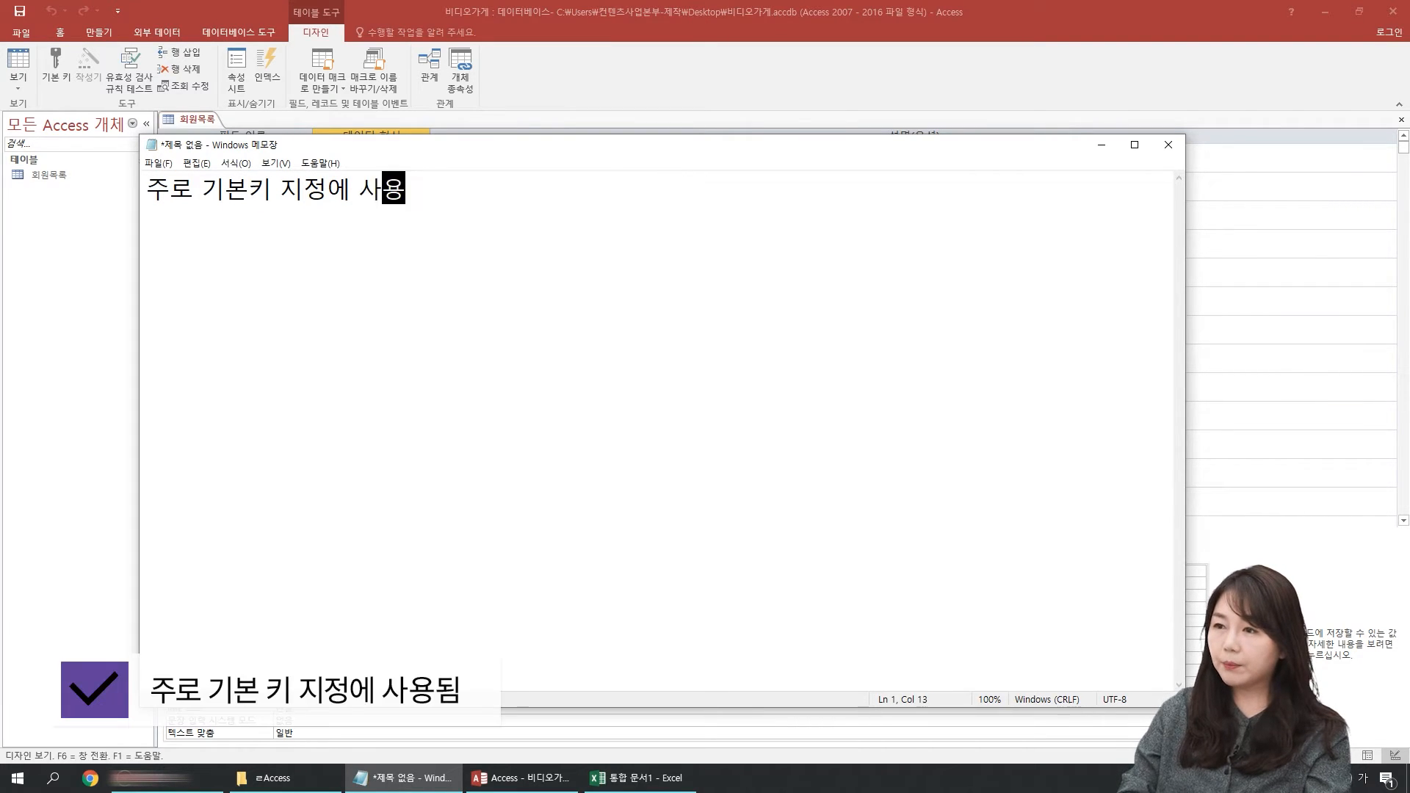
key(Return)
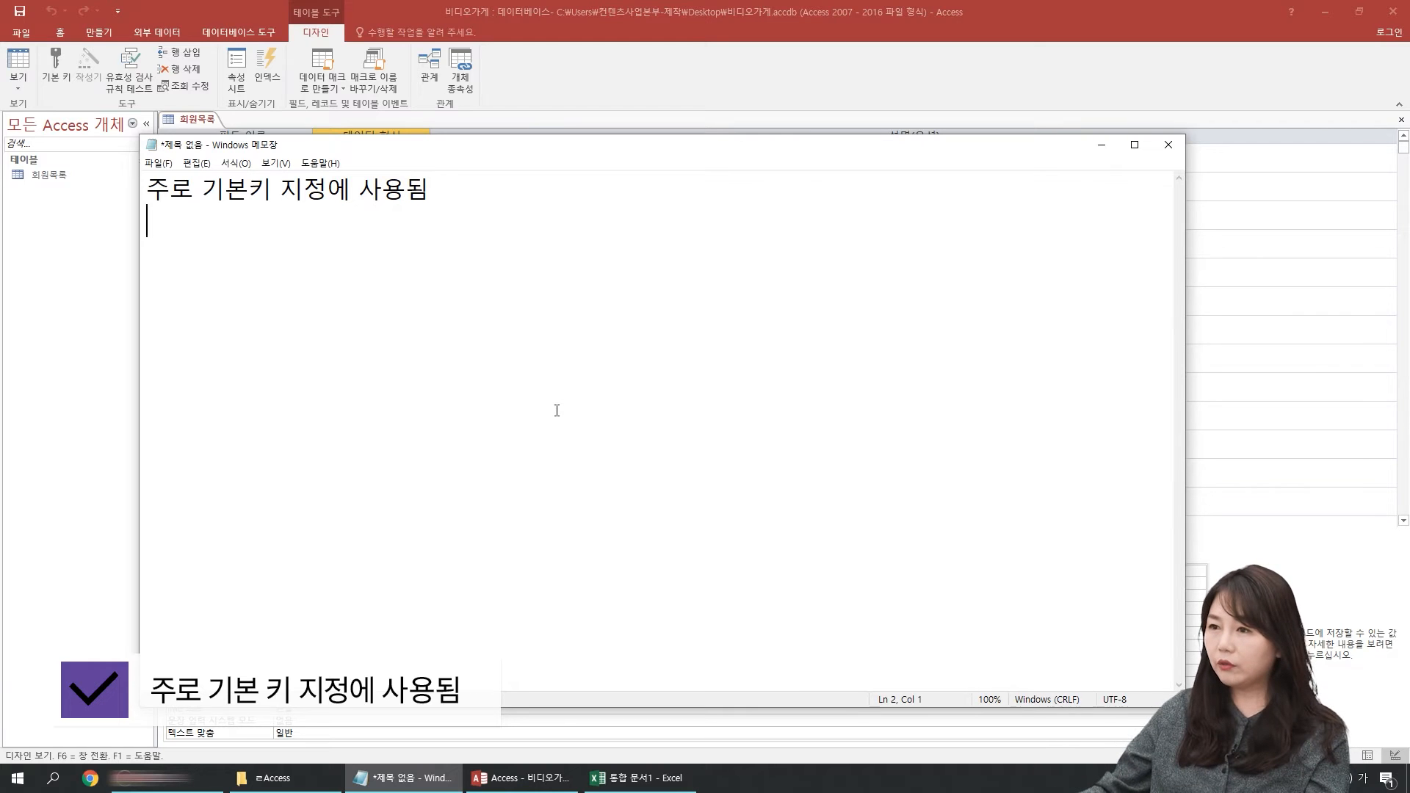
scroll(557, 410, up, 6)
scroll(557, 411, up, 3)
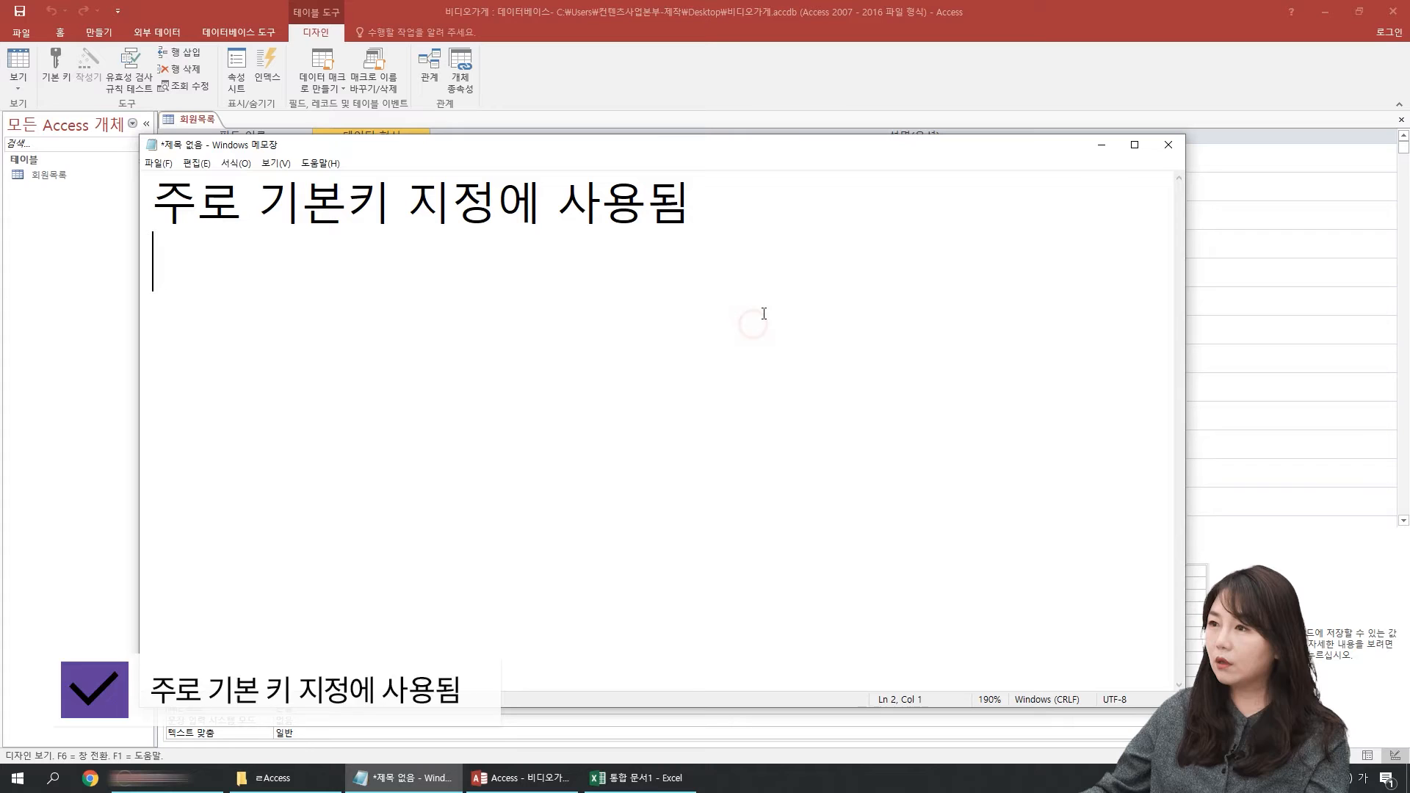
Step: Switch back to Access and examine the 짧은 텍스트 choice among the 주소 field's data types
click(729, 36)
click(245, 154)
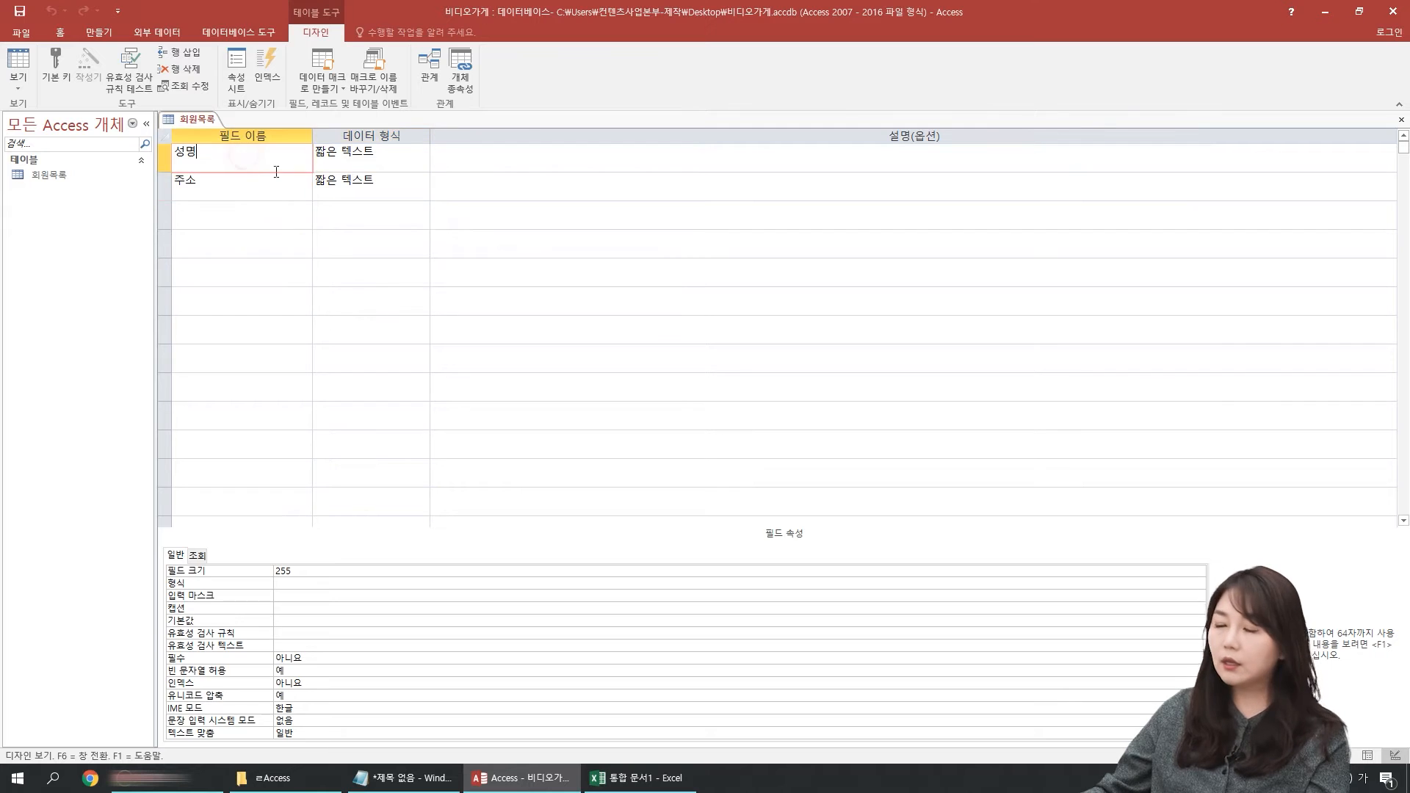
click(370, 164)
click(425, 196)
click(423, 188)
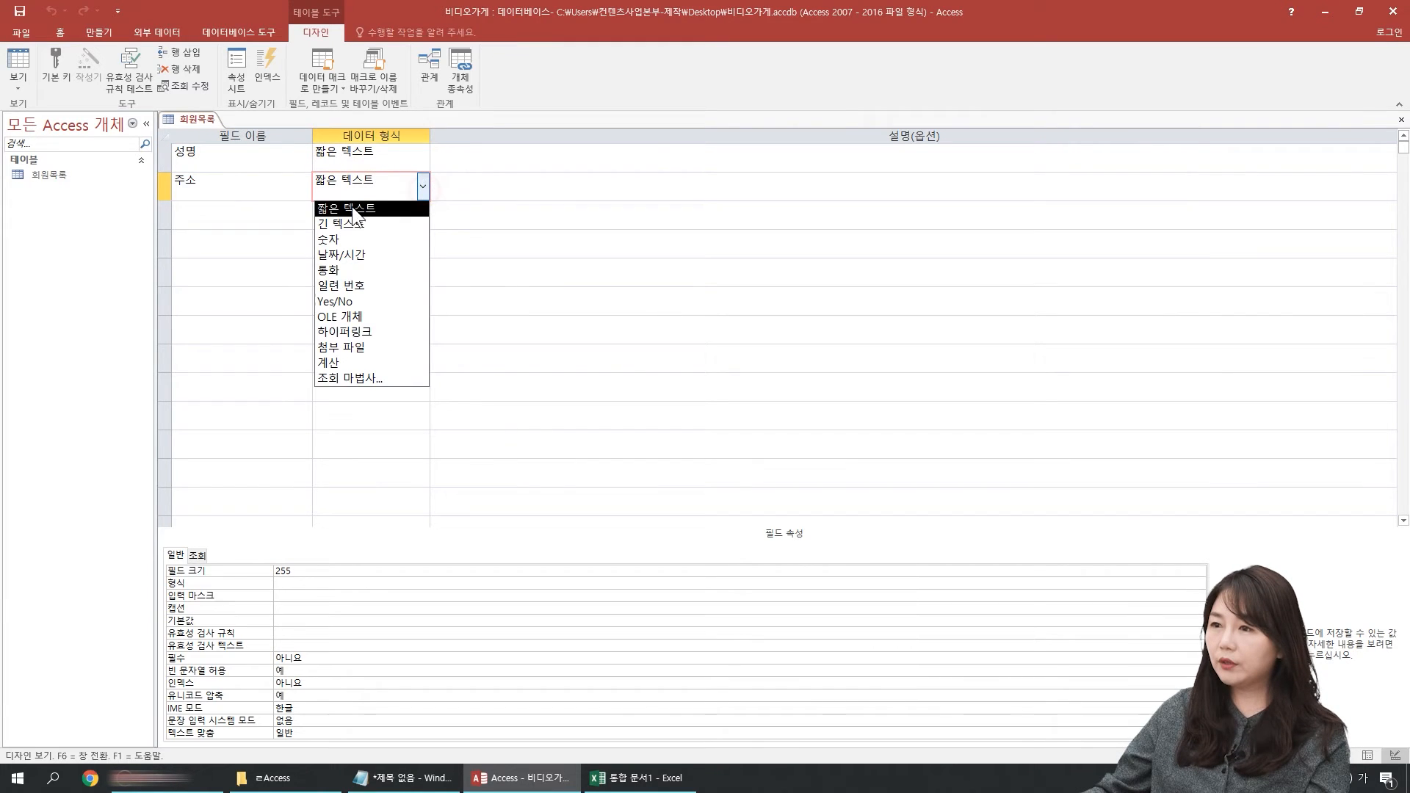
key(ctrl+1)
click(331, 207)
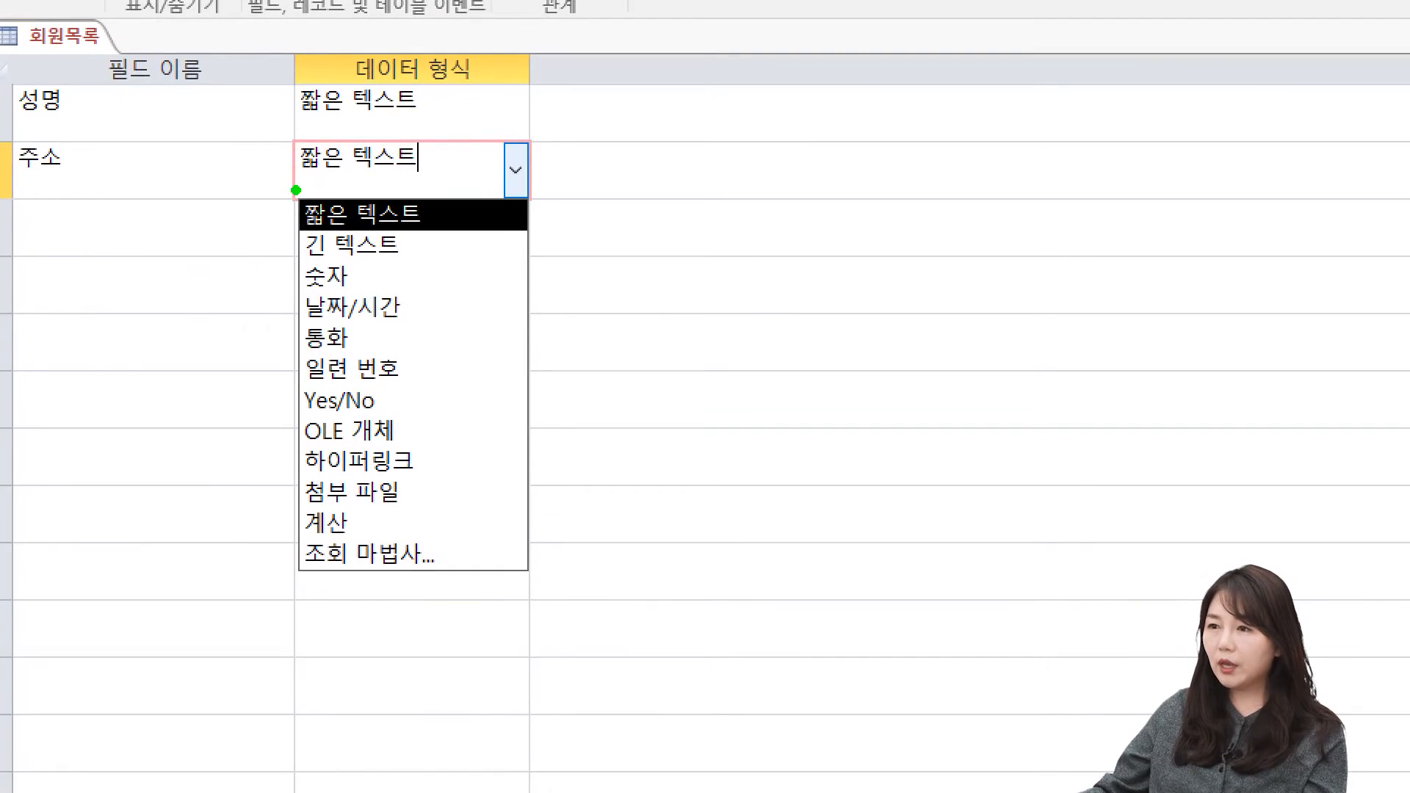
drag(282, 182, 463, 242)
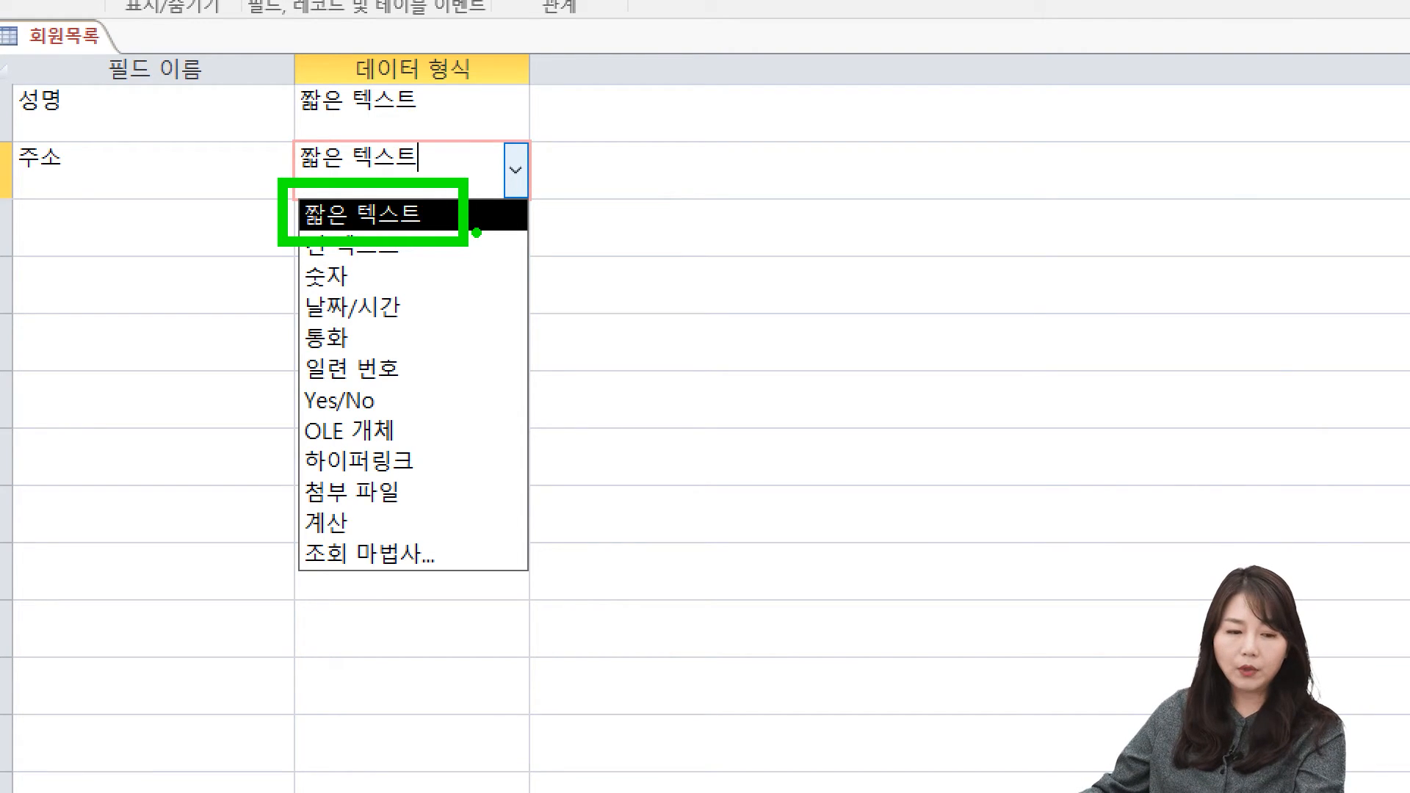
Step: Examine the 성명 field and its 짧은 텍스트 data type in Design view
key(Escape)
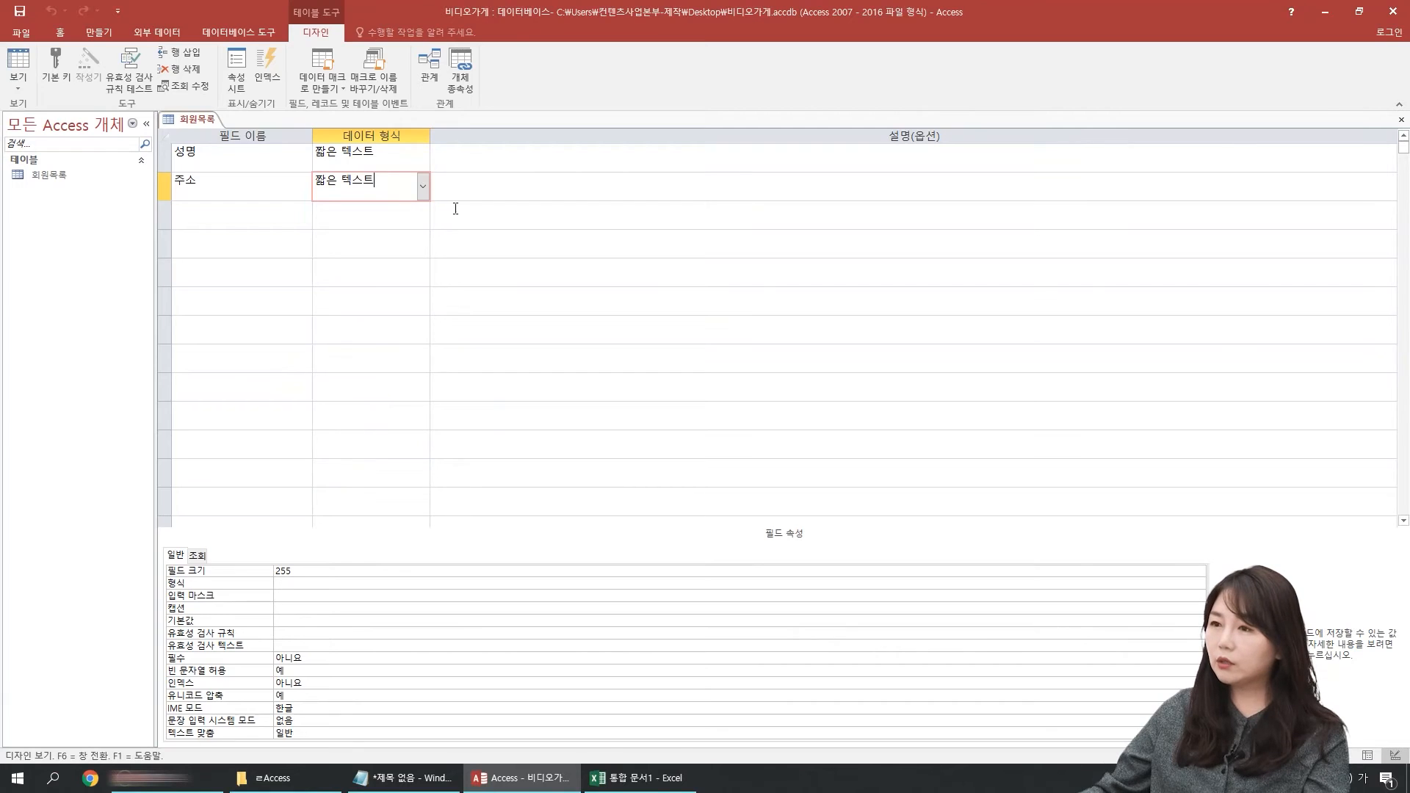
click(383, 185)
click(168, 158)
click(379, 161)
drag(380, 159, 264, 157)
click(219, 160)
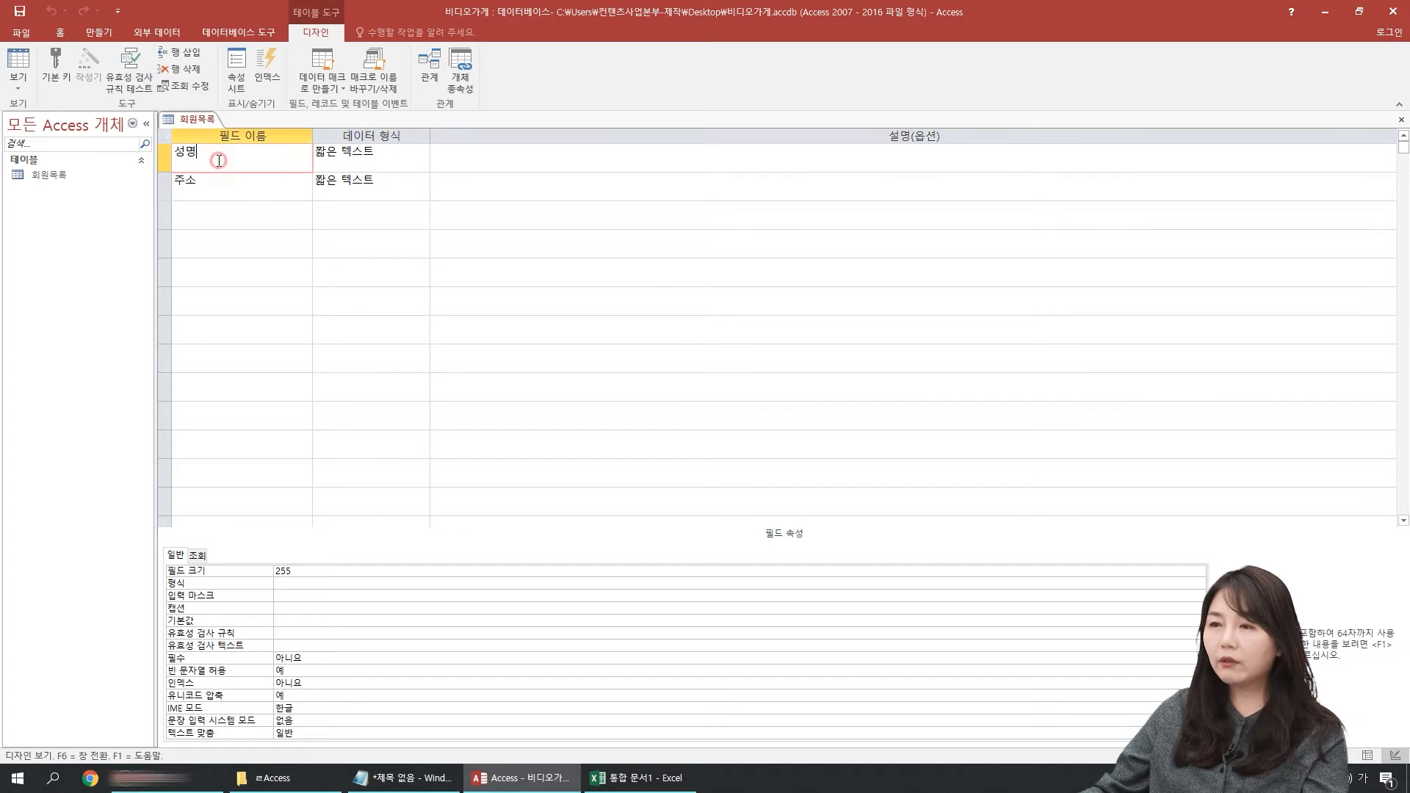
click(380, 155)
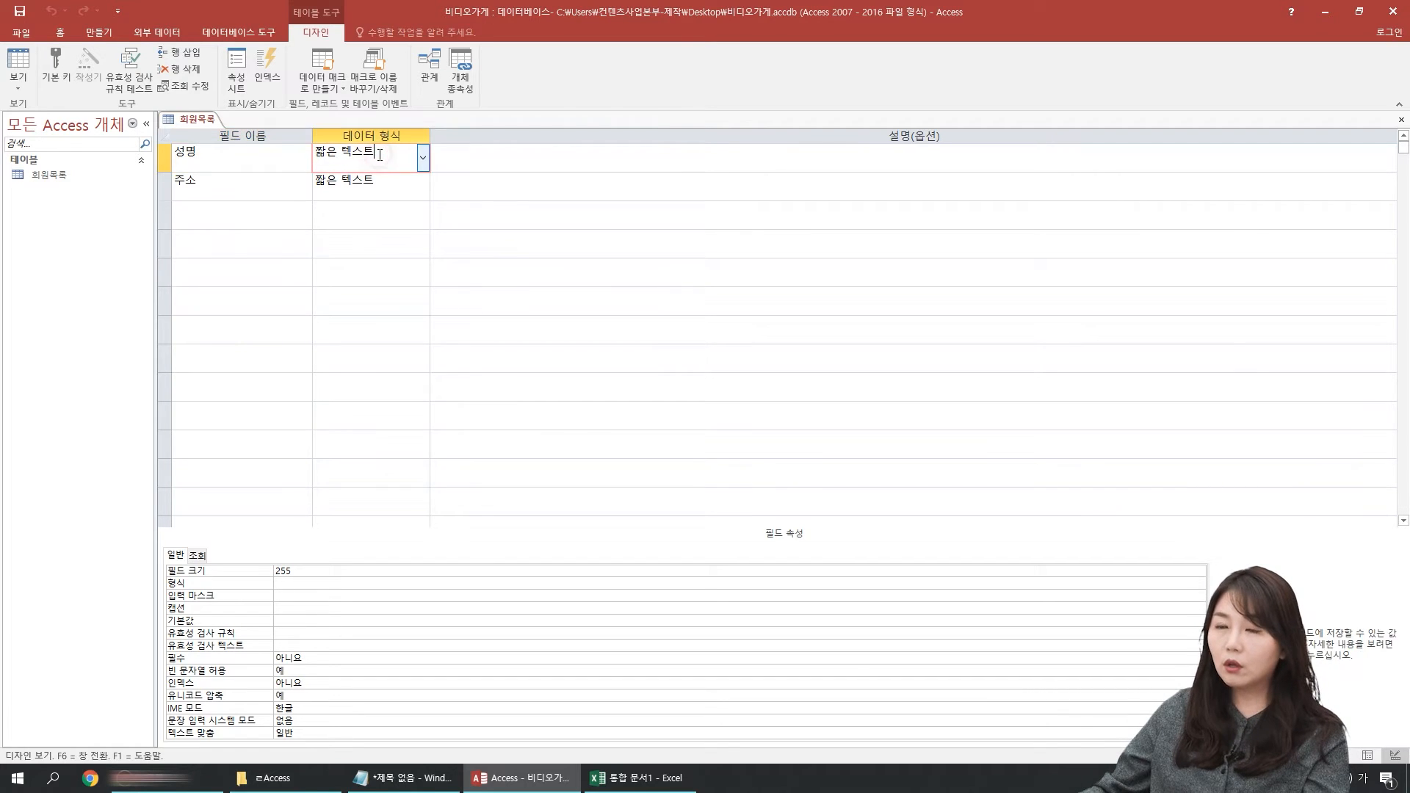
click(256, 163)
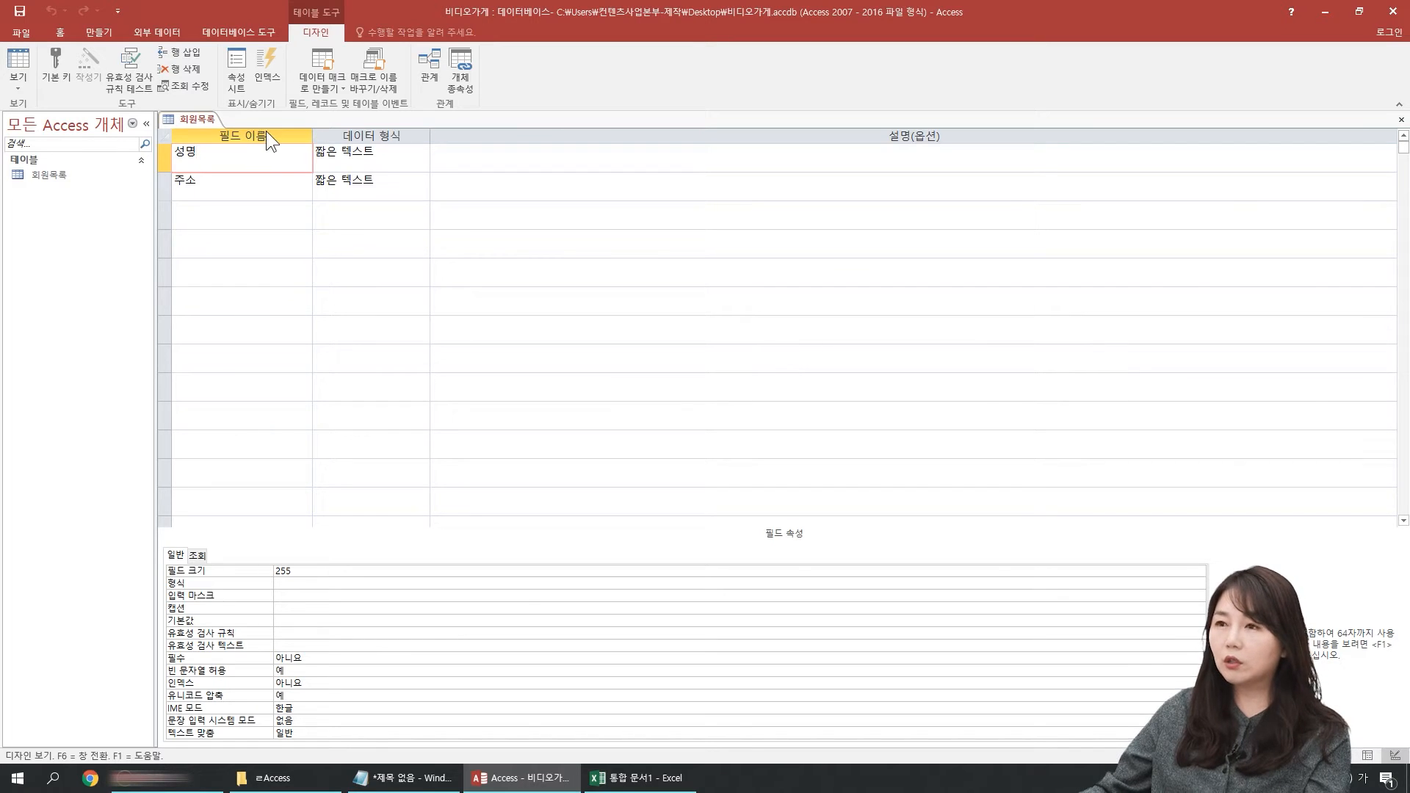
Step: Return to Datasheet view, enter 50 as the 성명 of a new record, and highlight that value
click(18, 61)
click(224, 141)
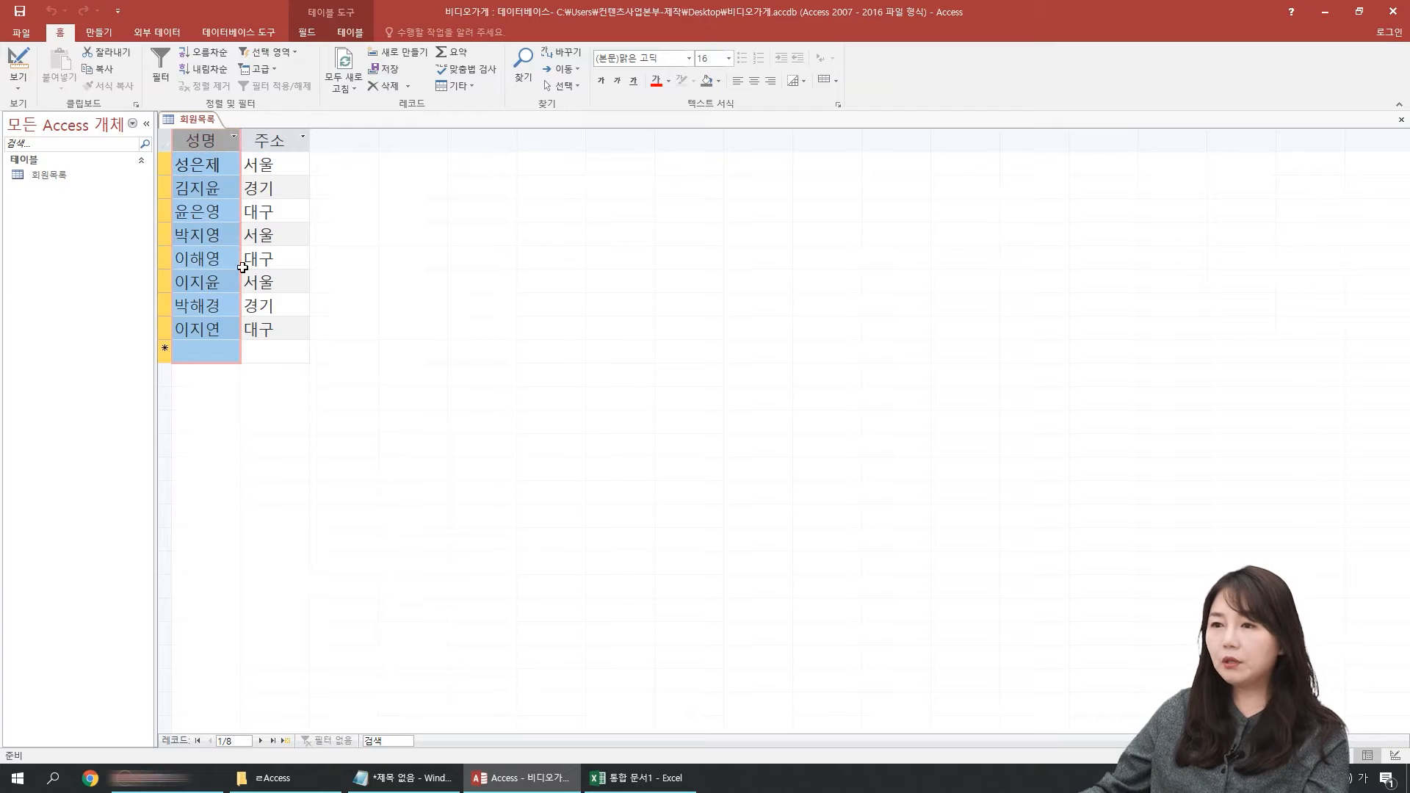
click(202, 353)
text(50)
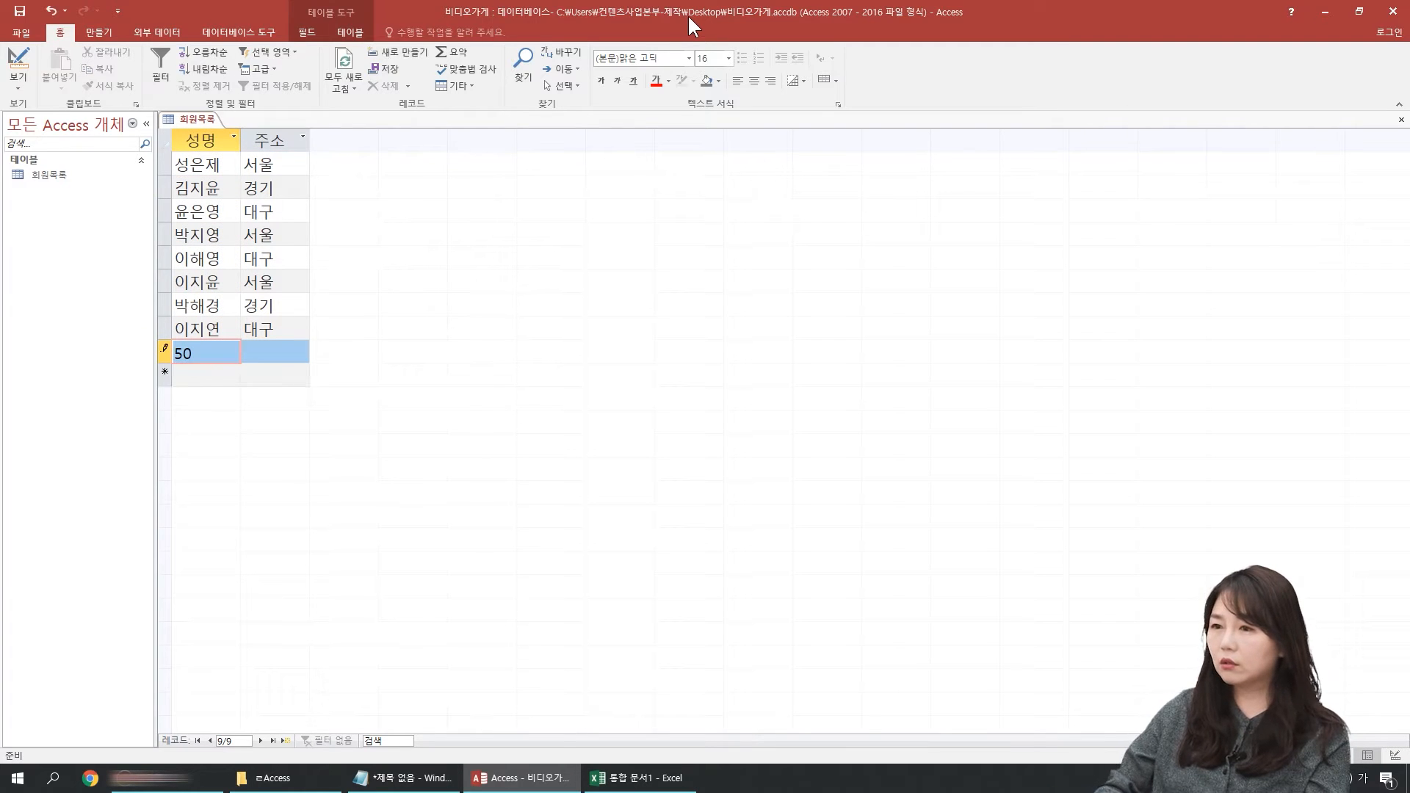
key(Tab)
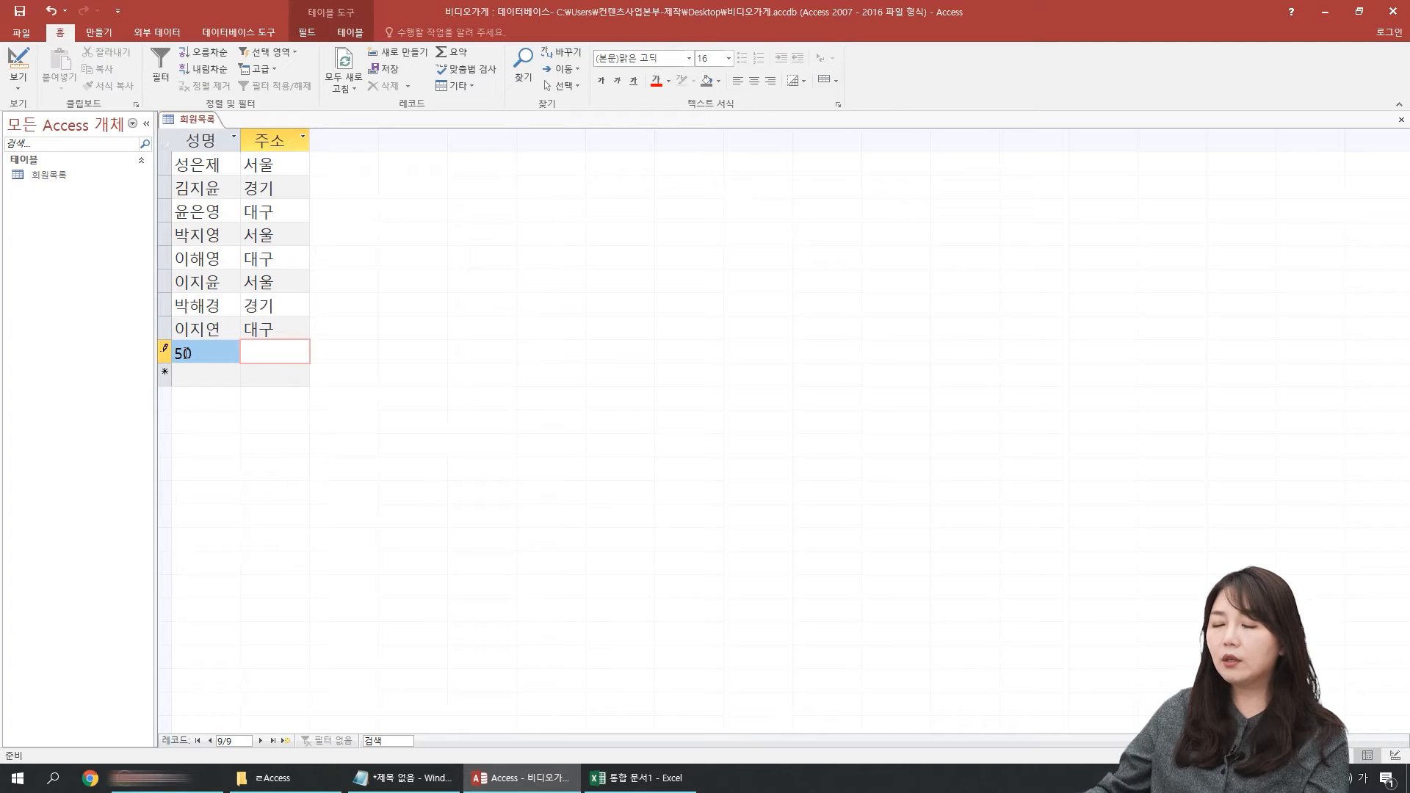
drag(207, 353, 165, 350)
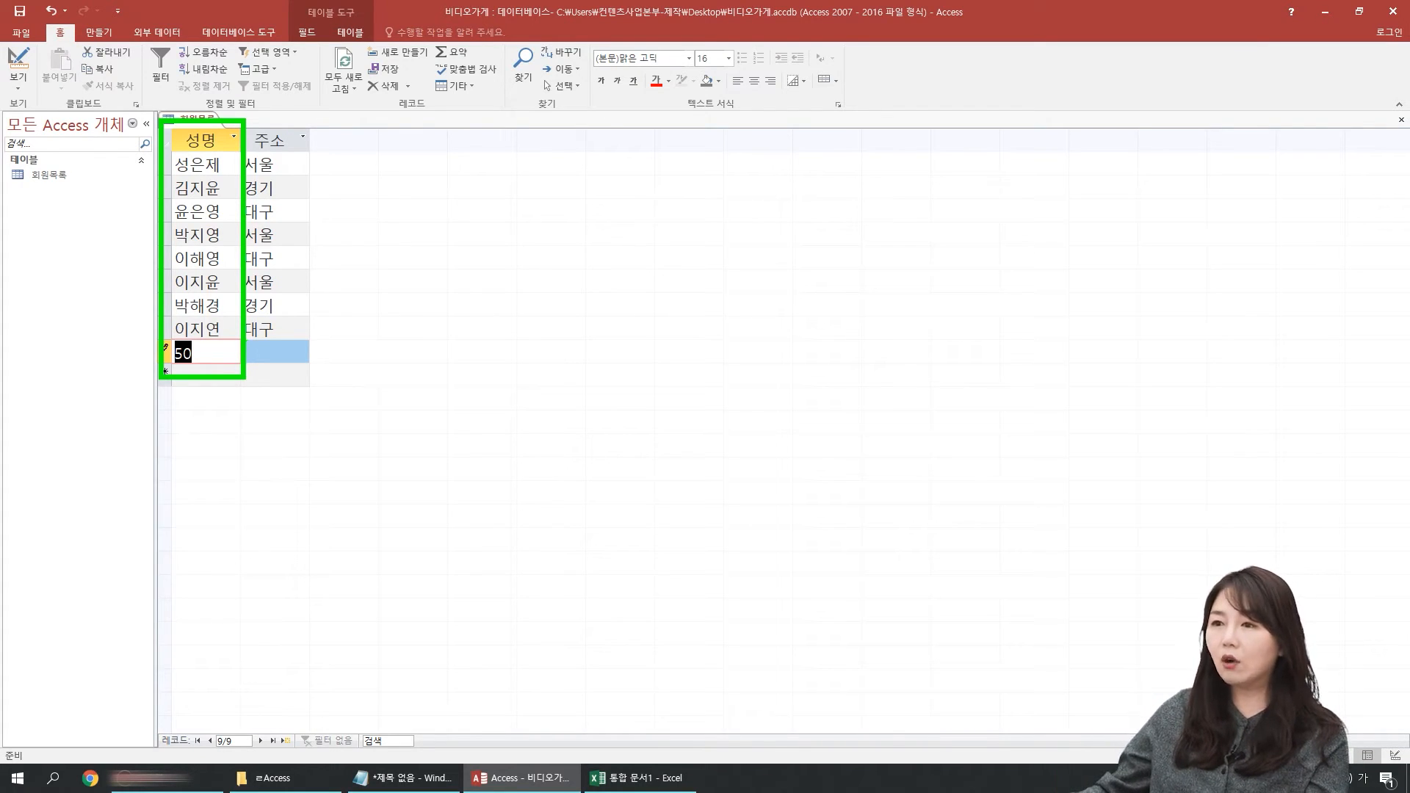
drag(172, 367, 199, 366)
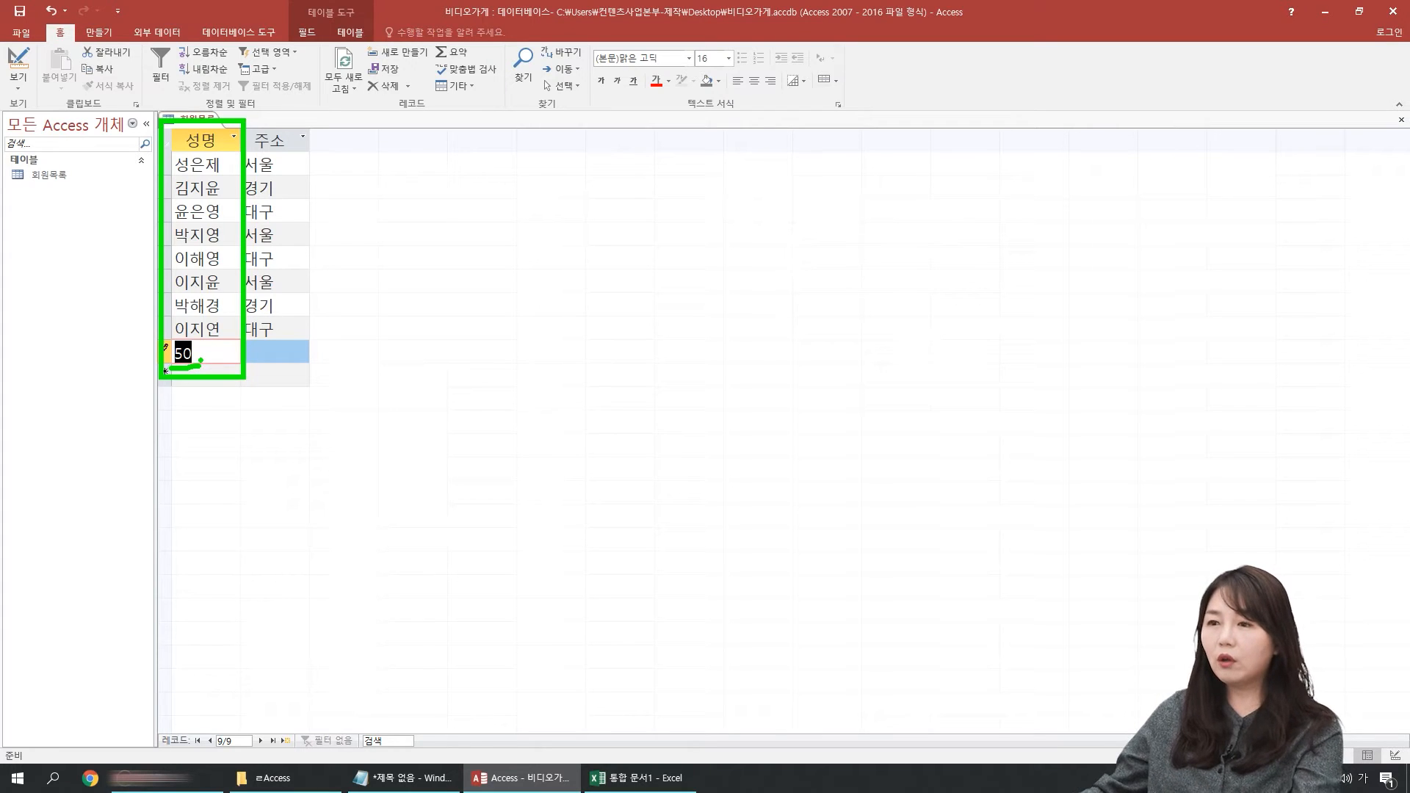
key(Escape)
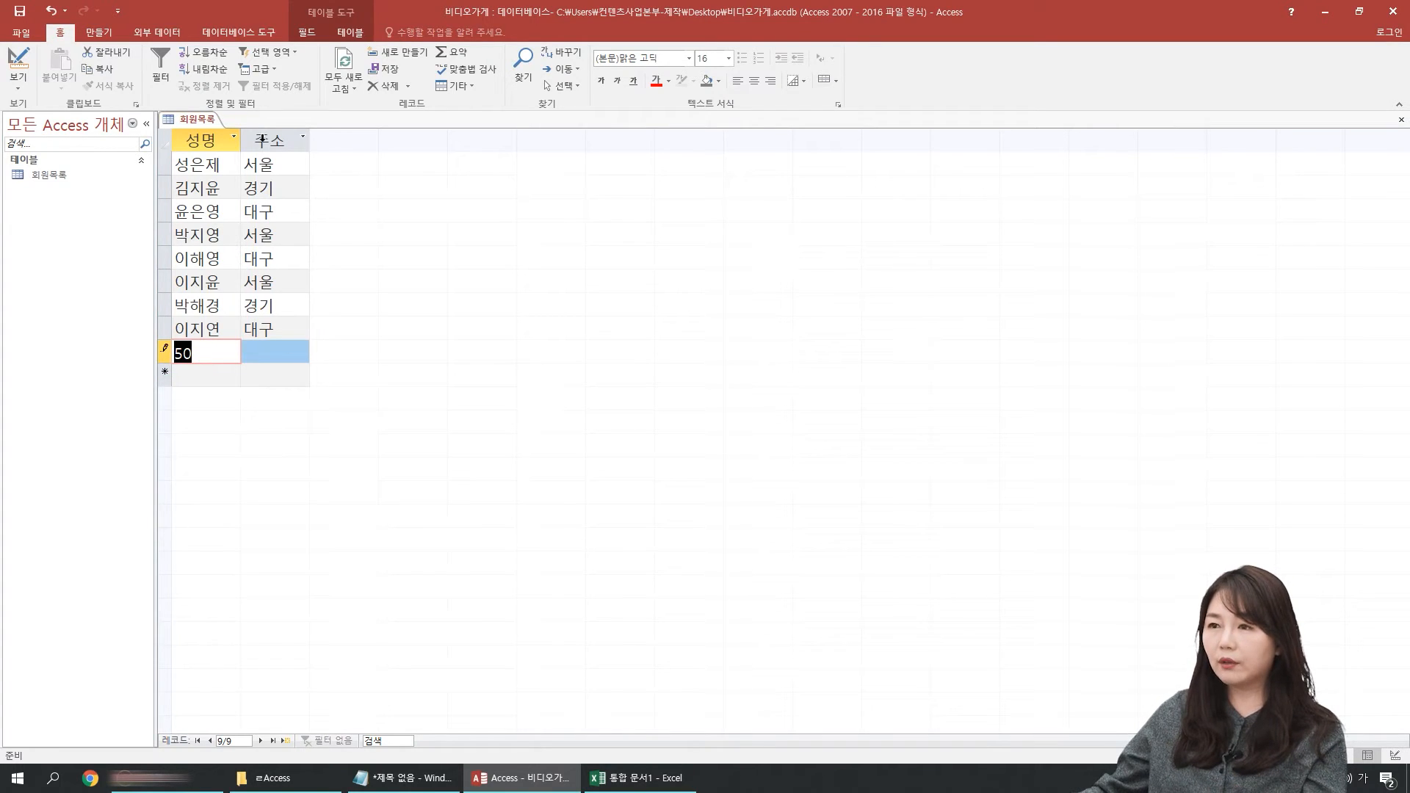
Step: Return to Design view and compare the 짧은 텍스트 and 긴 텍스트 choices among the 주소 field's data types
click(29, 58)
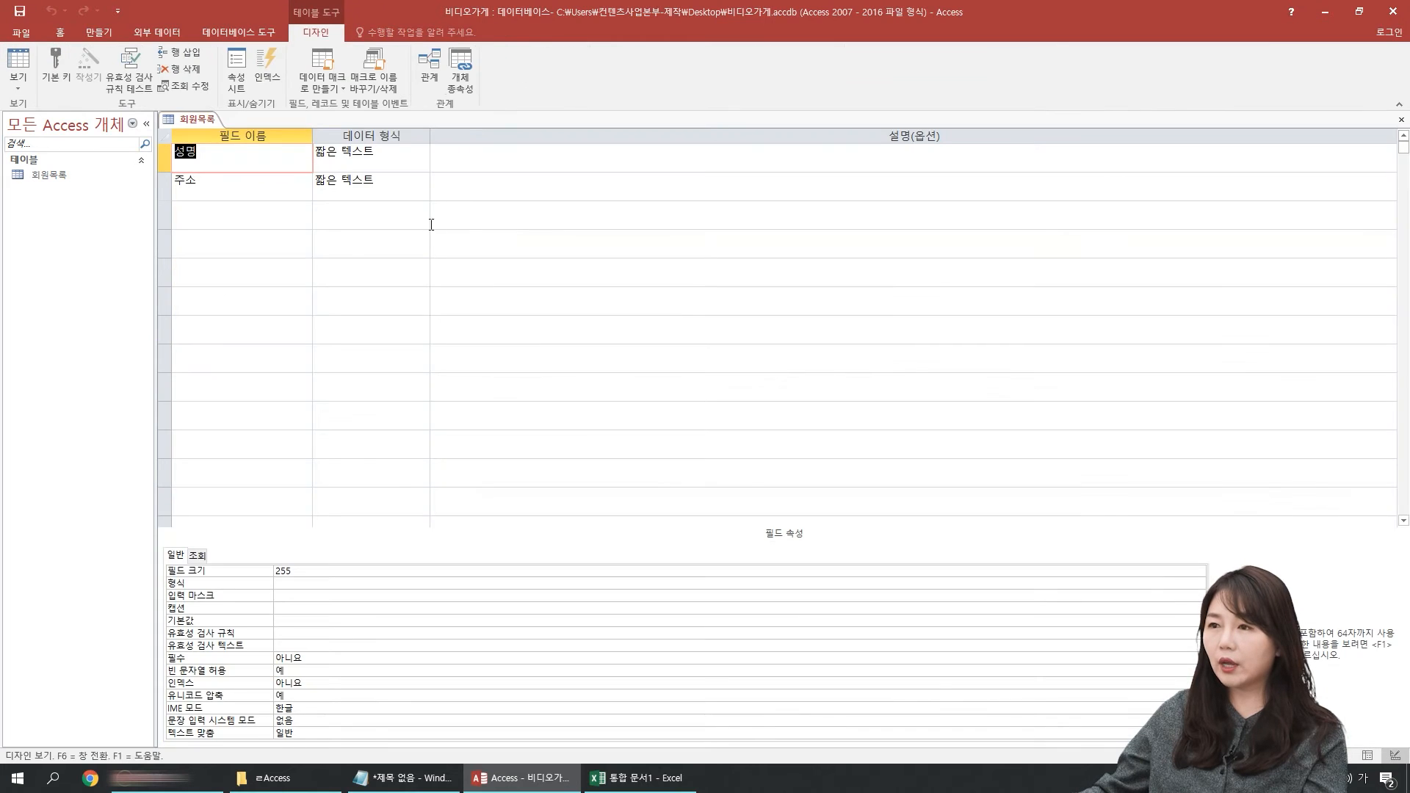
click(391, 188)
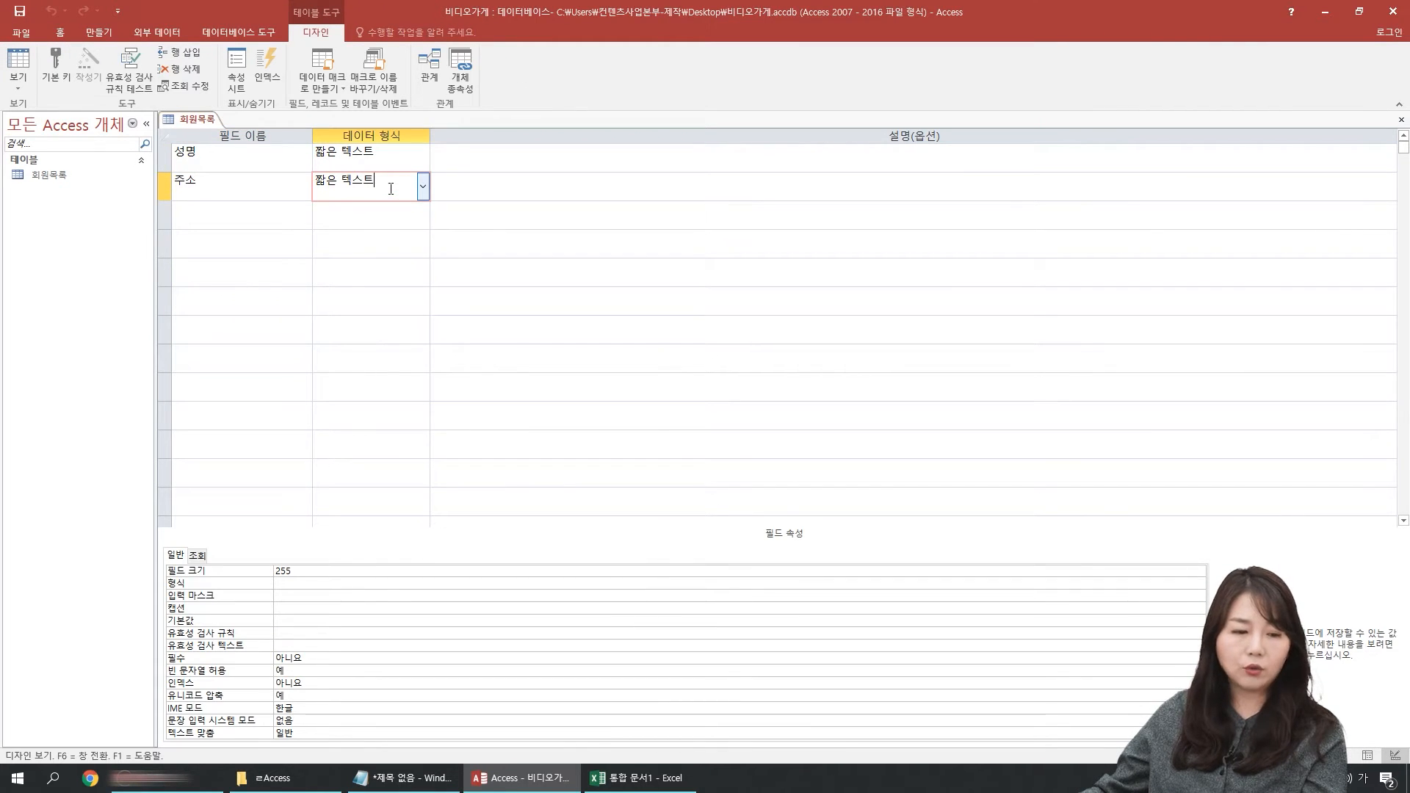
click(423, 187)
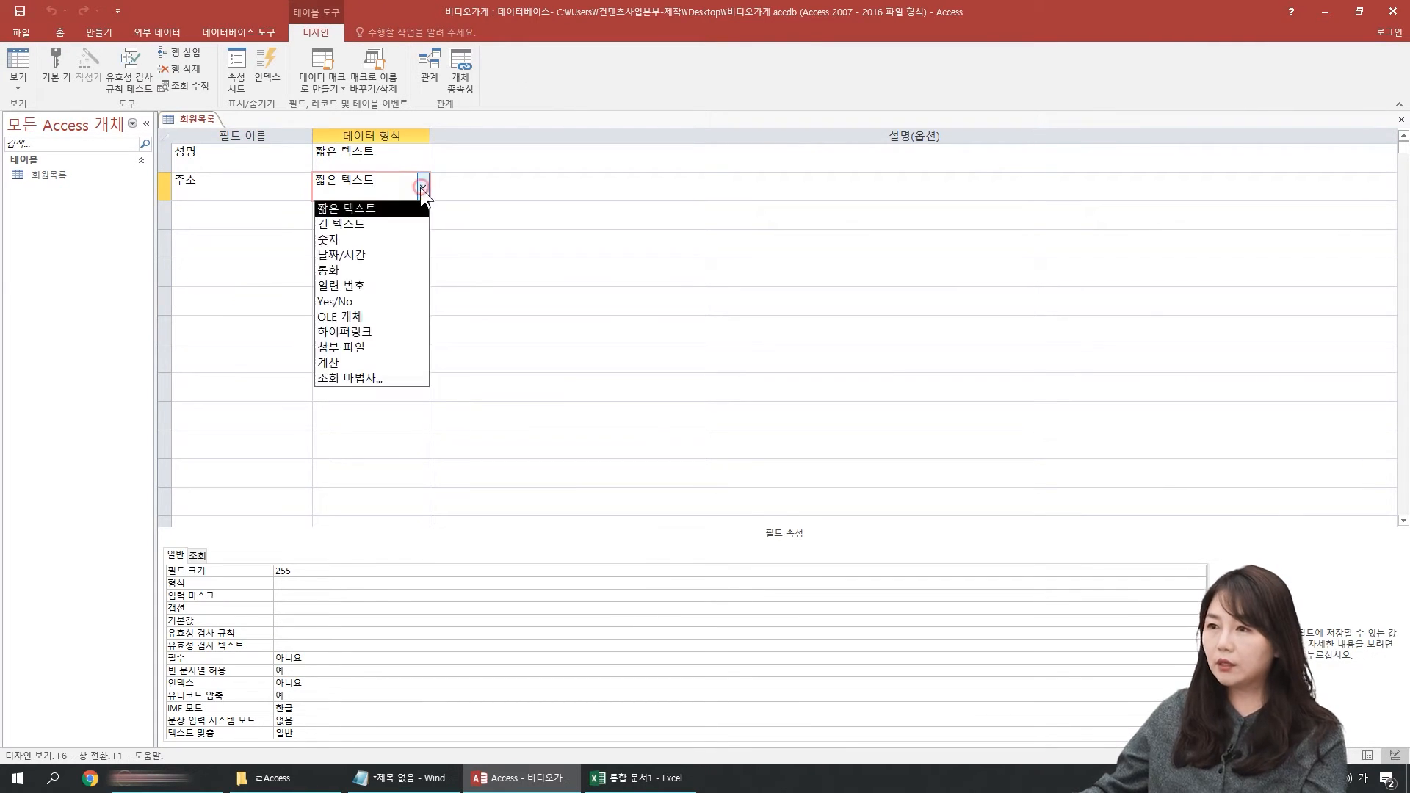
key(ctrl+2)
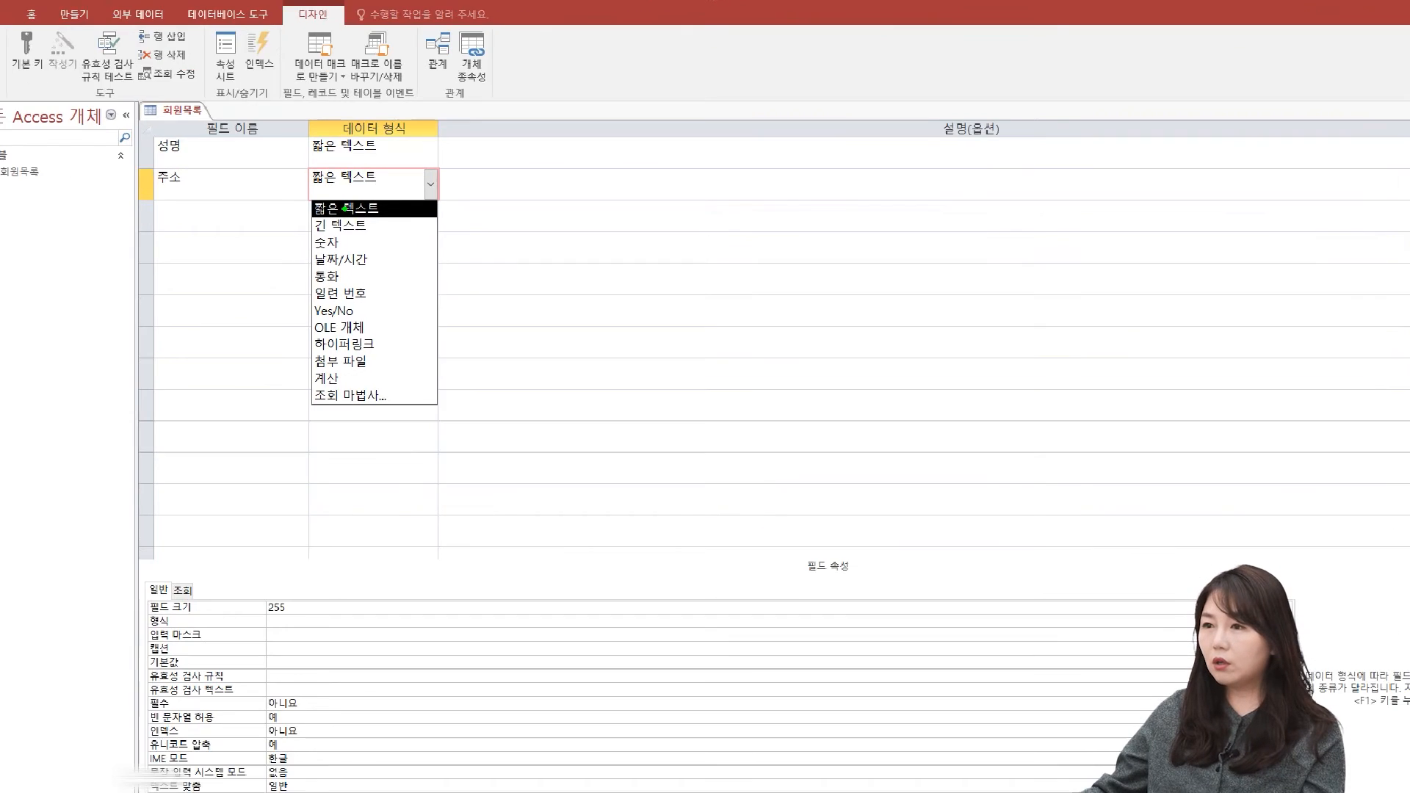
drag(258, 175, 444, 264)
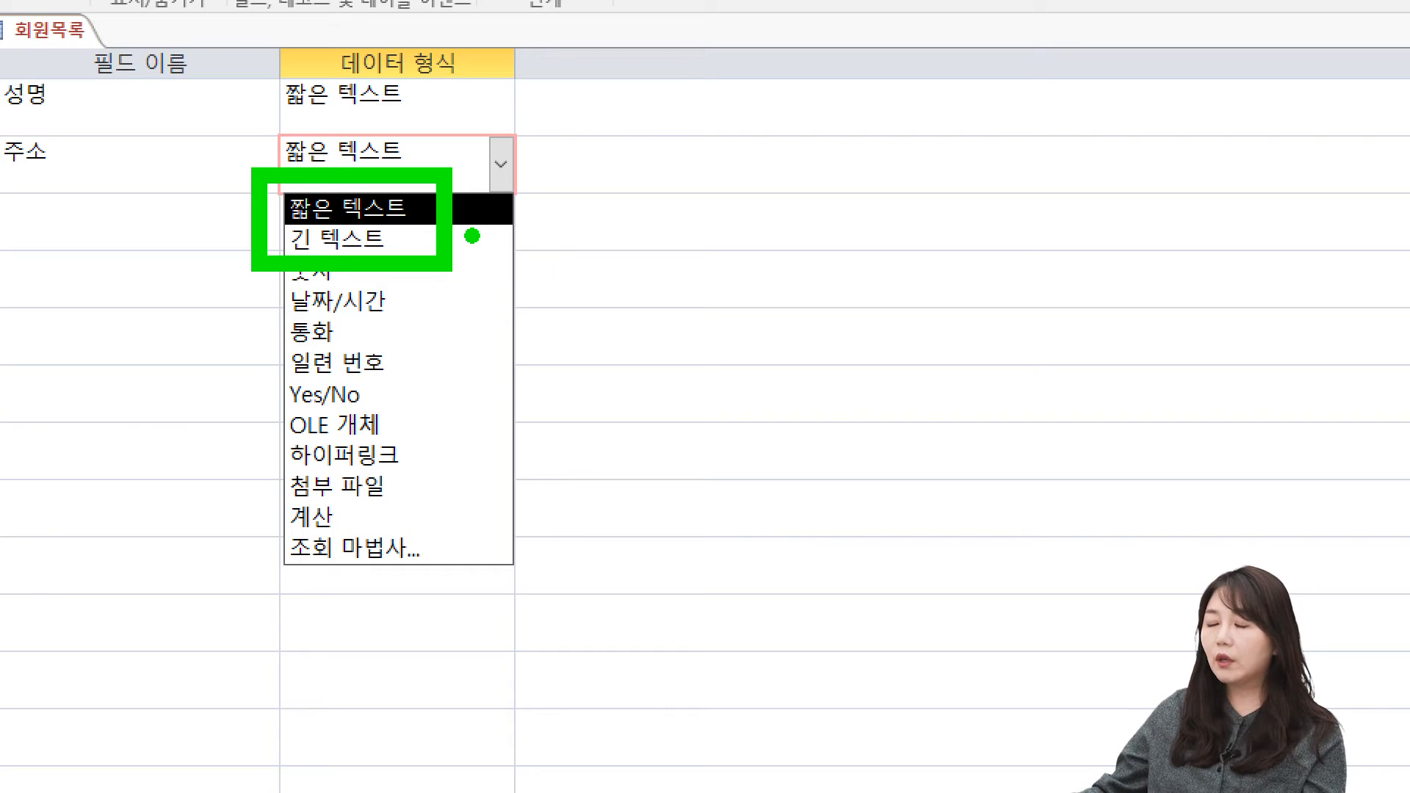
mouse_move(472, 196)
mouse_down()
mouse_move(493, 214)
mouse_move(509, 189)
mouse_up()
mouse_move(465, 237)
mouse_down()
mouse_move(481, 253)
mouse_move(517, 233)
mouse_up()
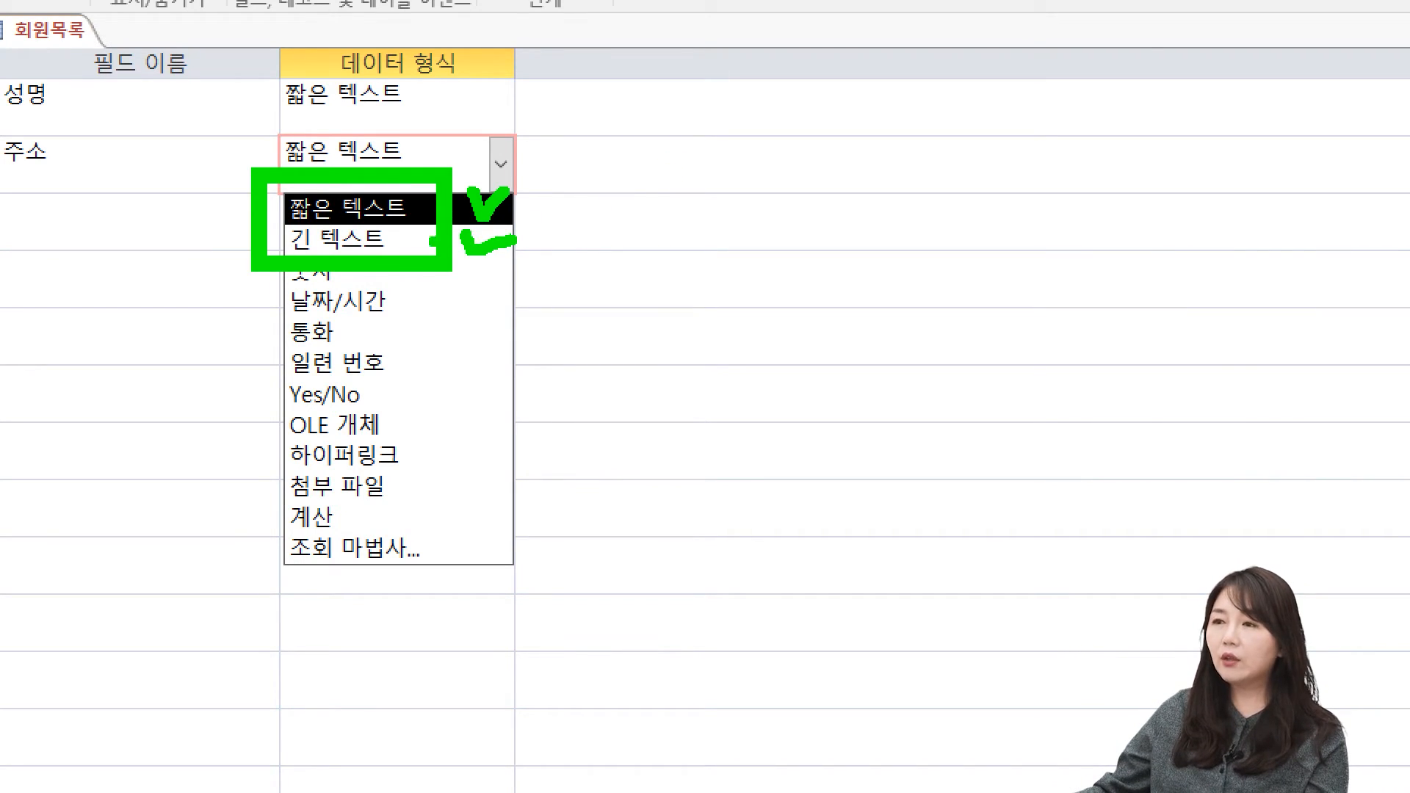
mouse_move(396, 233)
mouse_down()
mouse_move(406, 246)
mouse_move(423, 235)
mouse_up()
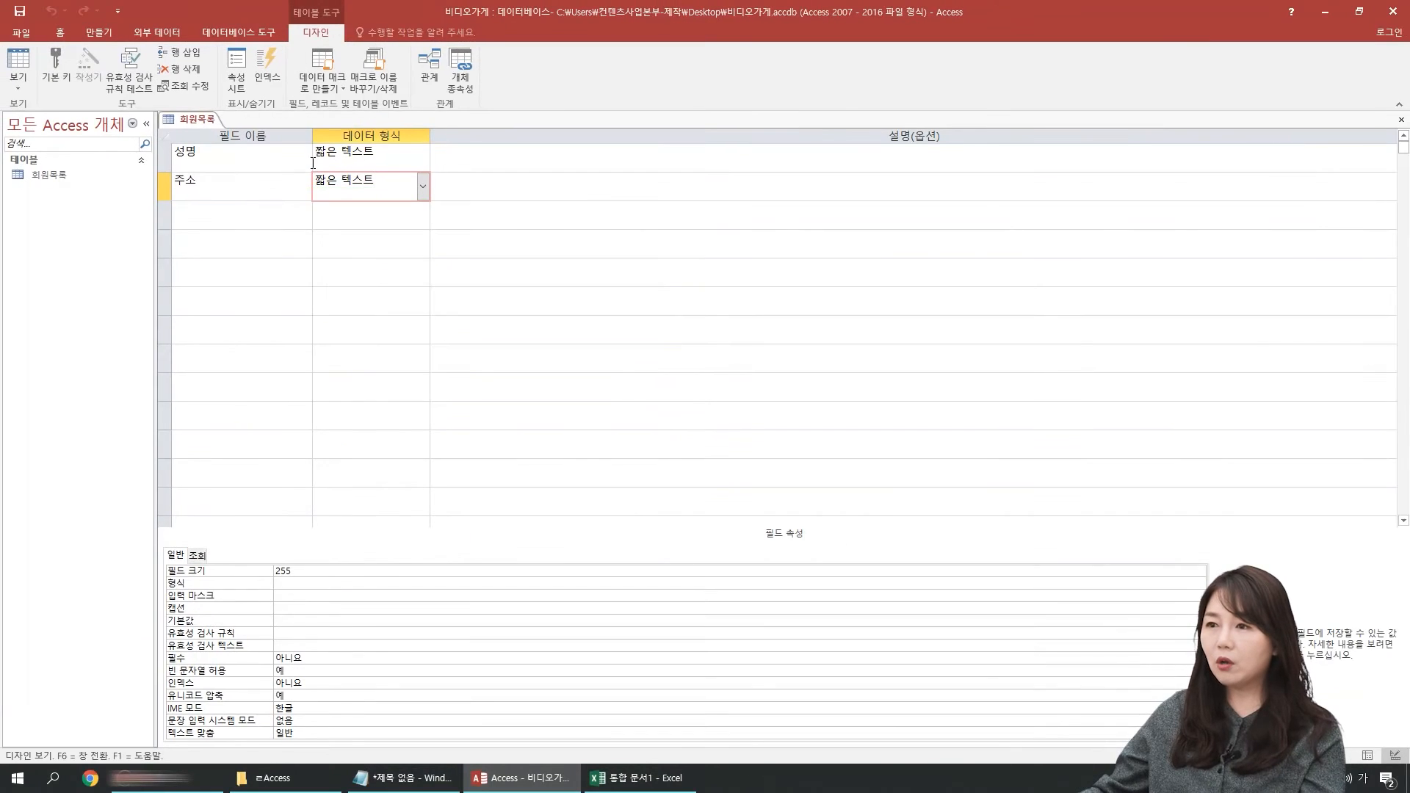
Step: Add a field named 기타 below 주소 with the data type 긴 텍스트
click(272, 212)
text(기타)
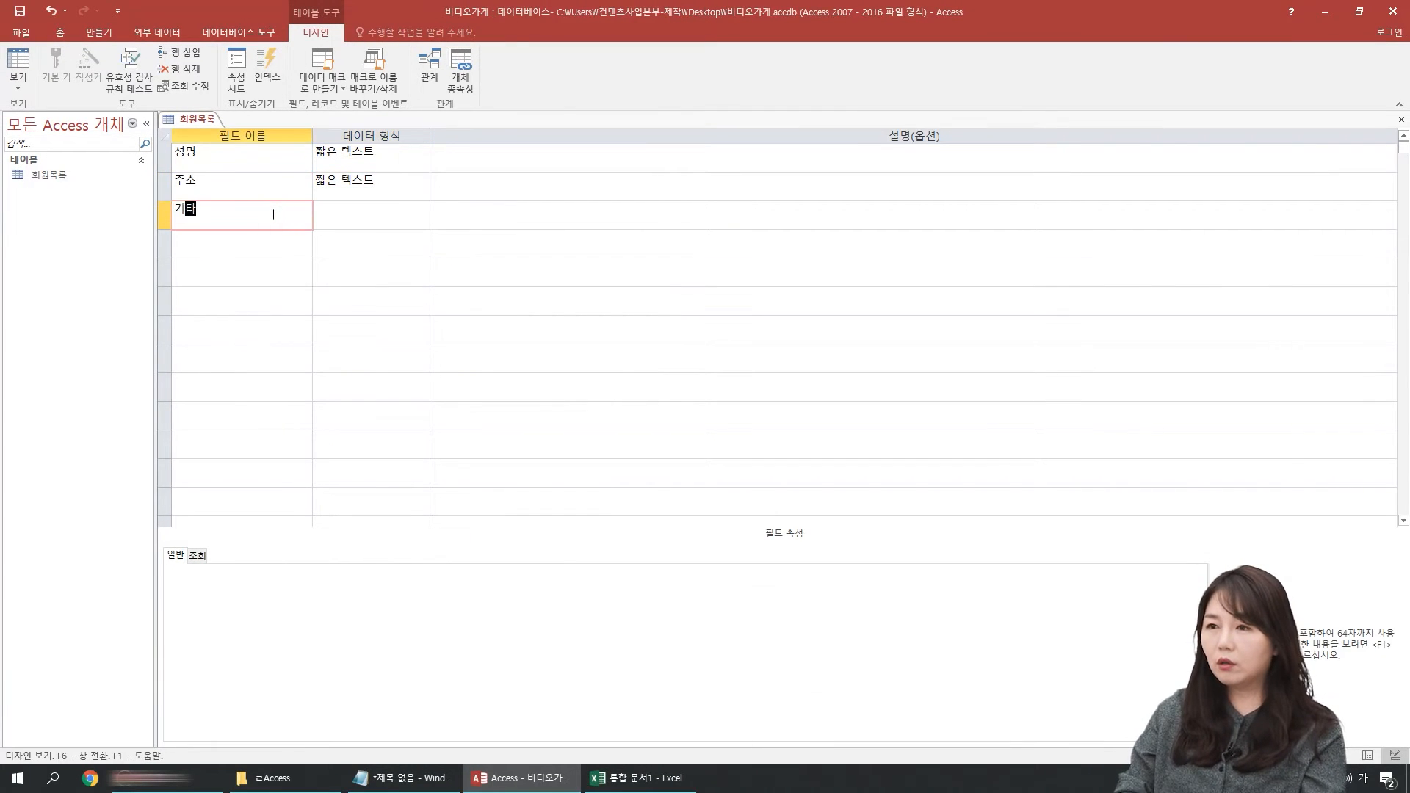
key(Tab)
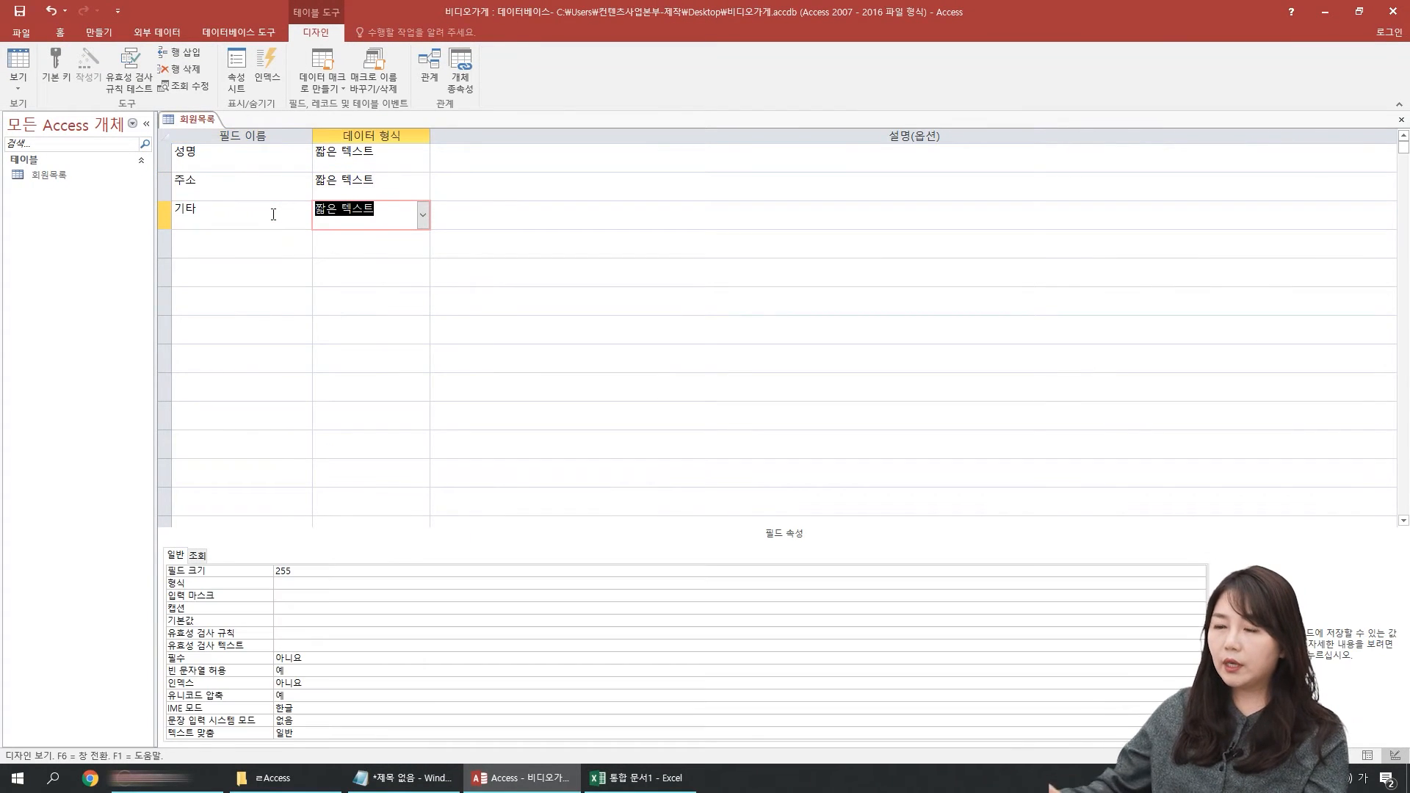
click(422, 215)
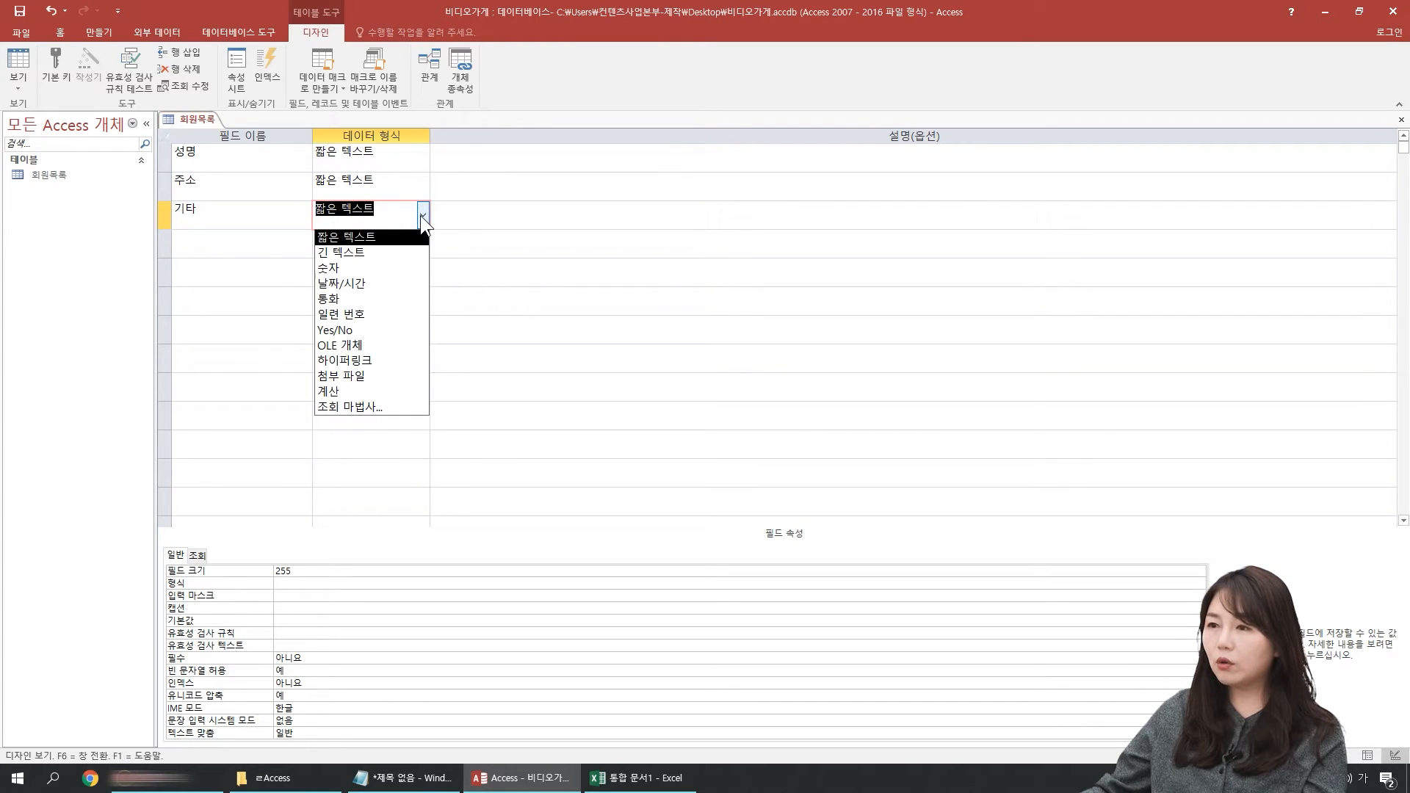
click(367, 252)
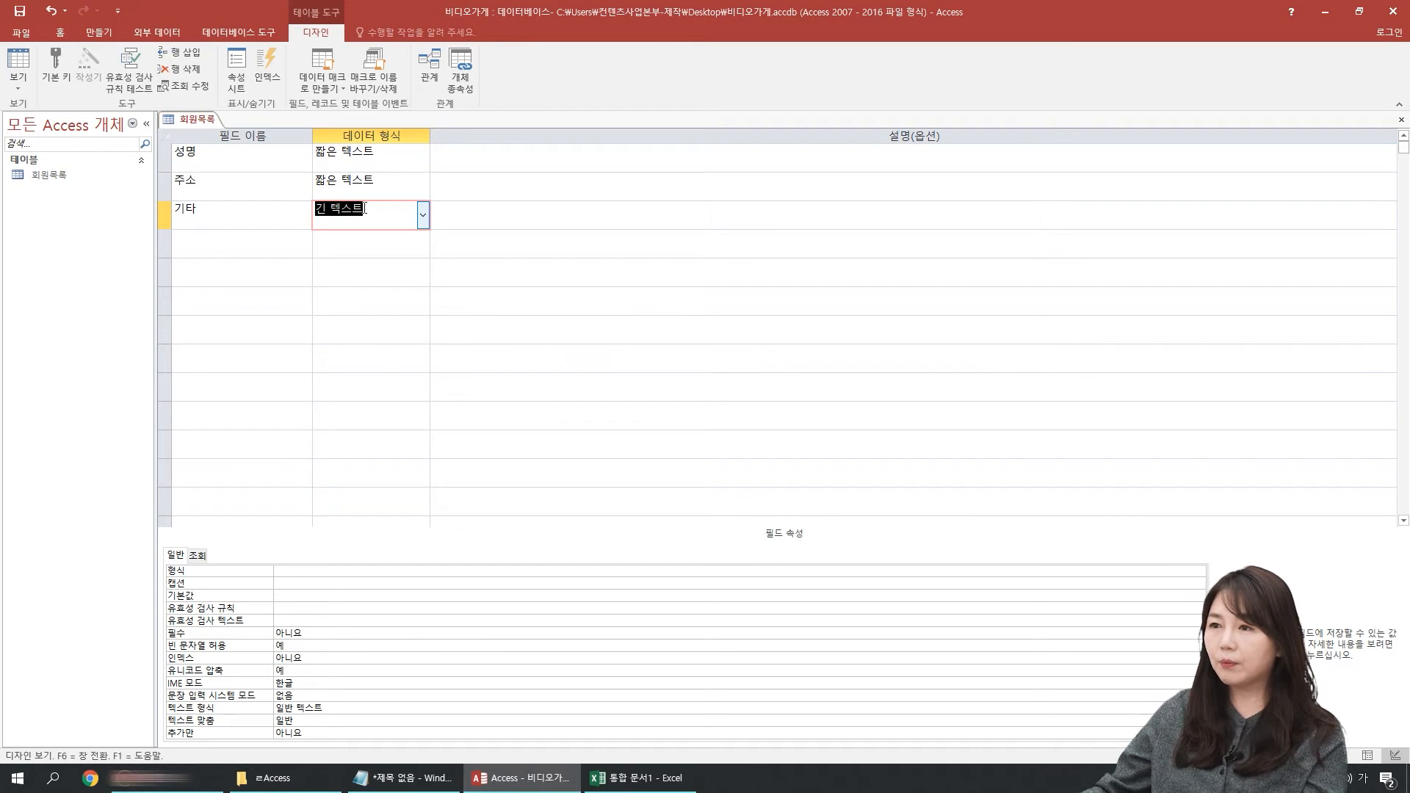
Step: Set the 기타 field's data type back to 짧은 텍스트, and delete the 기타 field from the table
click(243, 197)
click(383, 218)
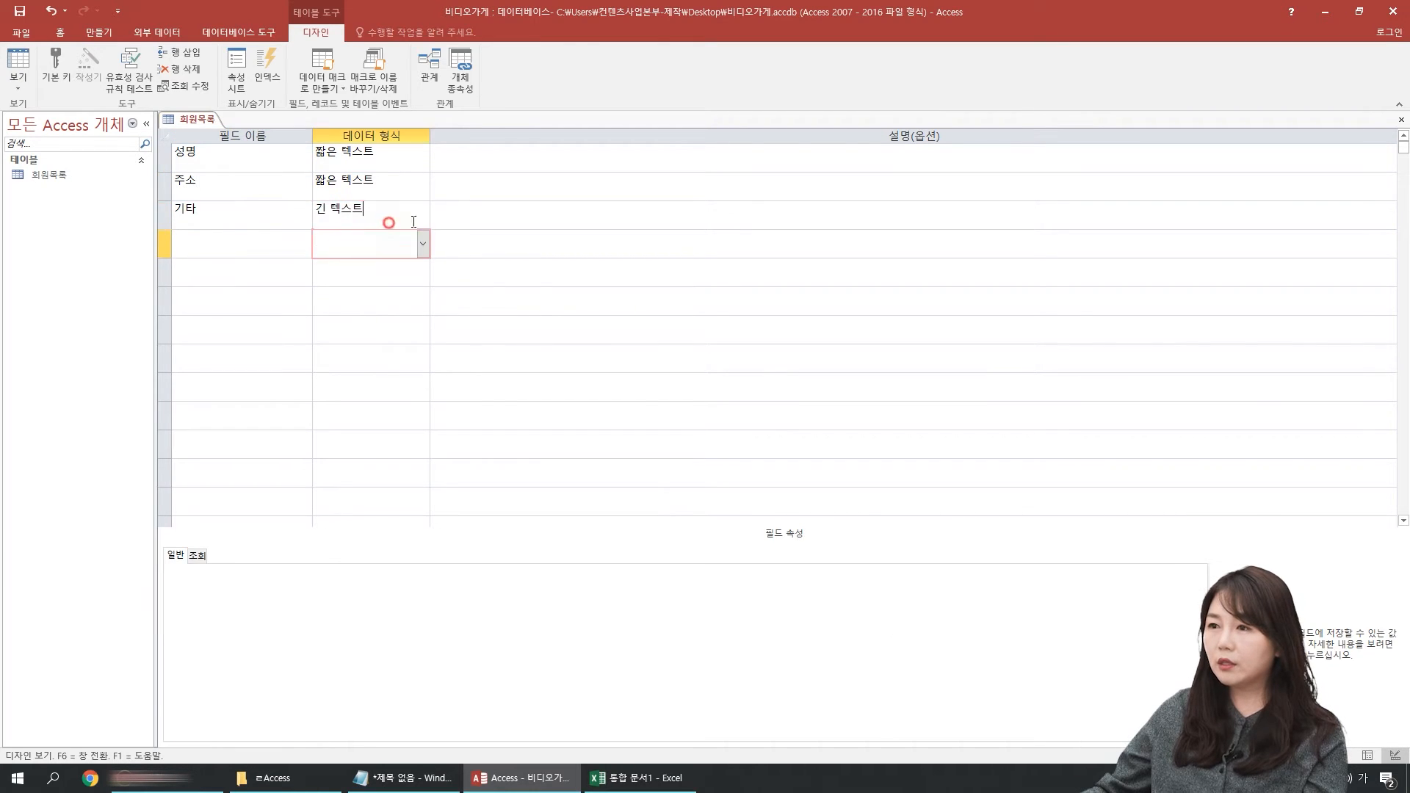
click(424, 214)
click(367, 230)
click(243, 188)
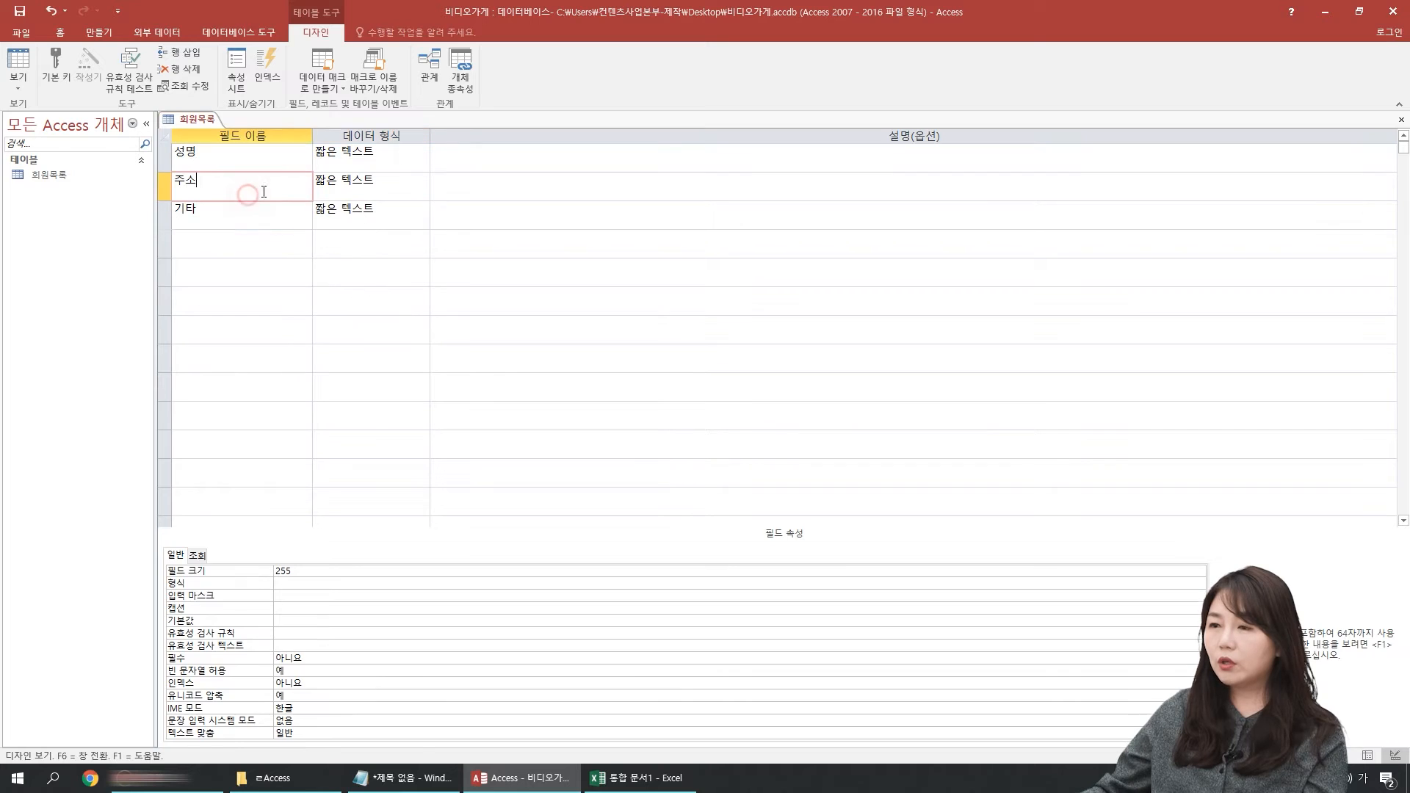
click(164, 213)
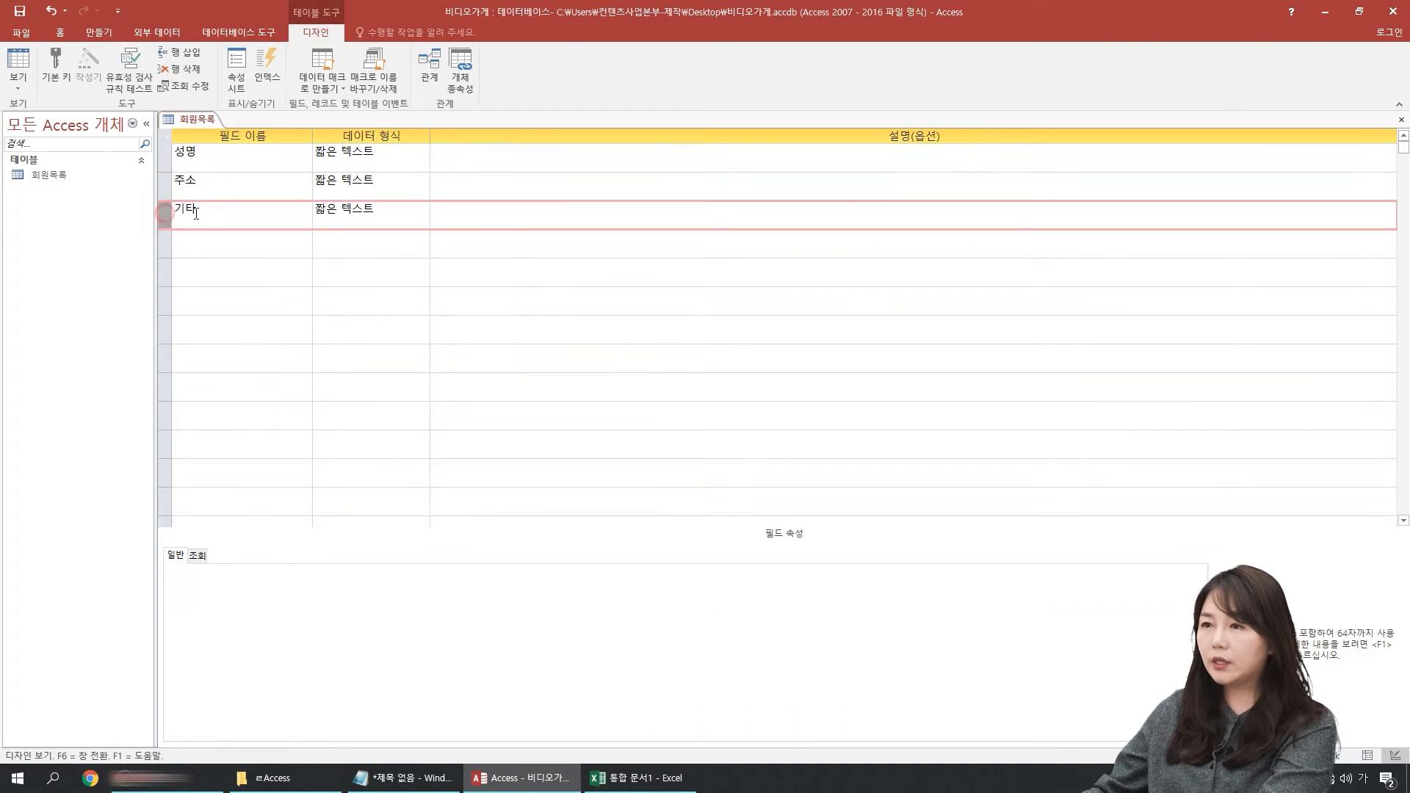
key(Delete)
Step: Examine the 숫자 choice among the 성명 field's data types
click(375, 211)
click(394, 158)
click(422, 158)
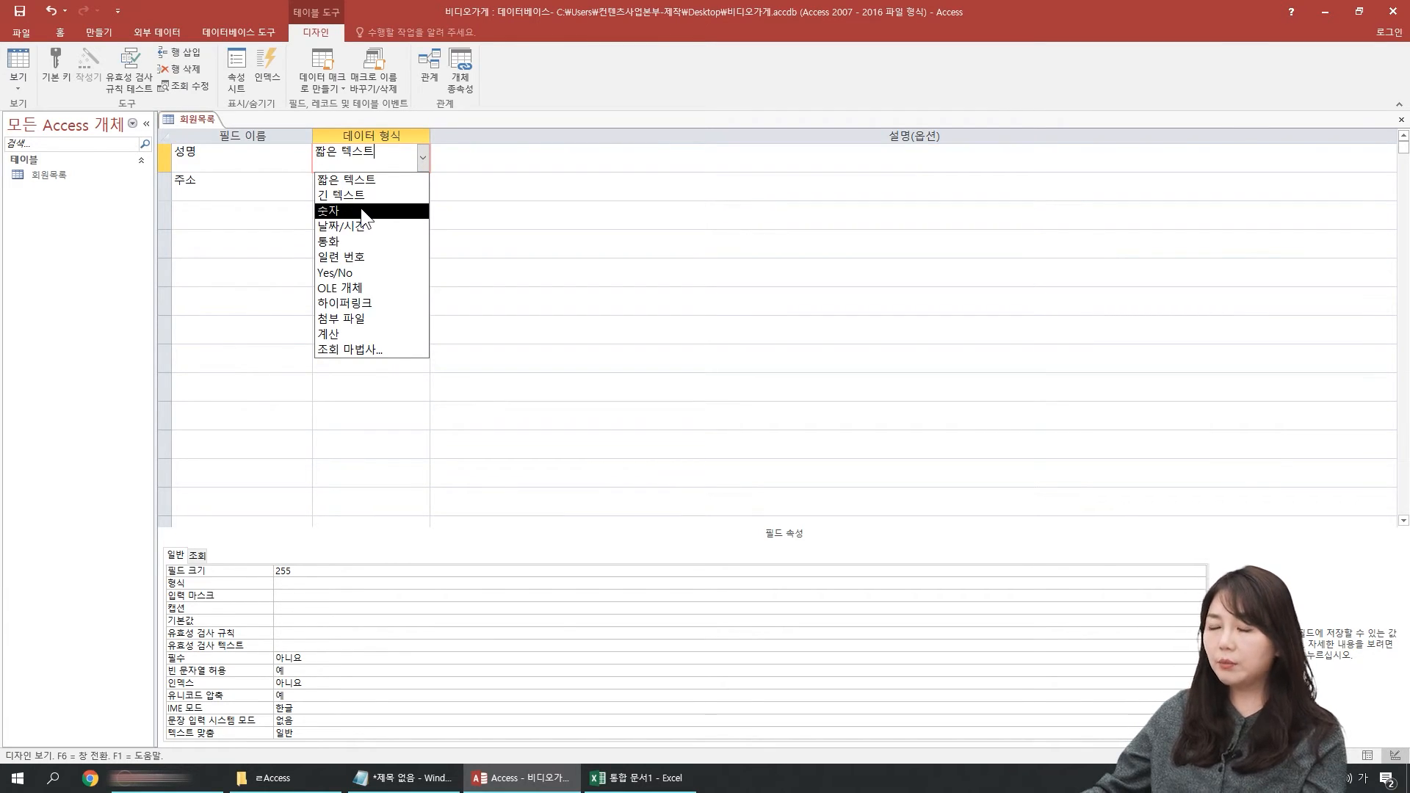
Step: Add a field named 가입날짜 below 주소 with the data type 날짜/시간
click(219, 219)
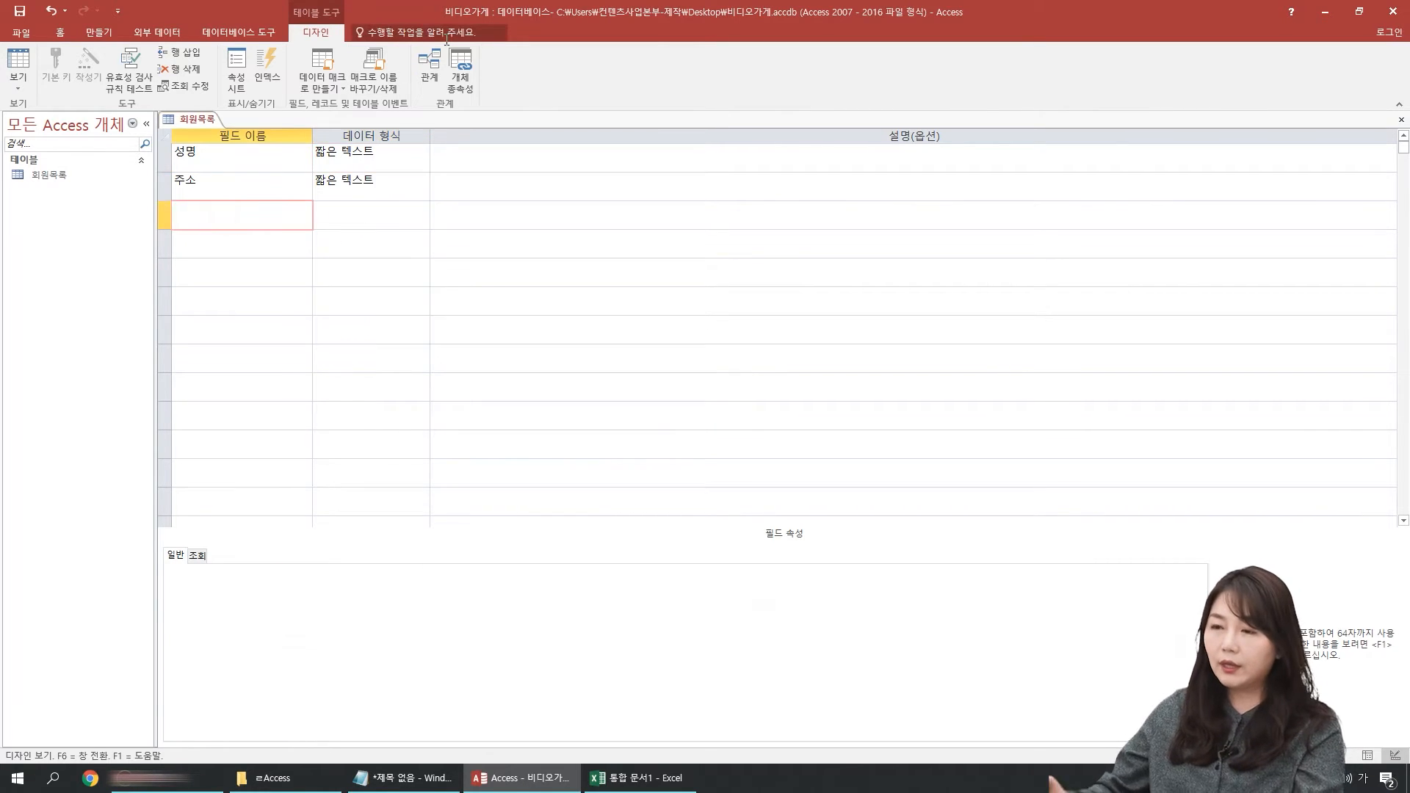
text(가입날짜)
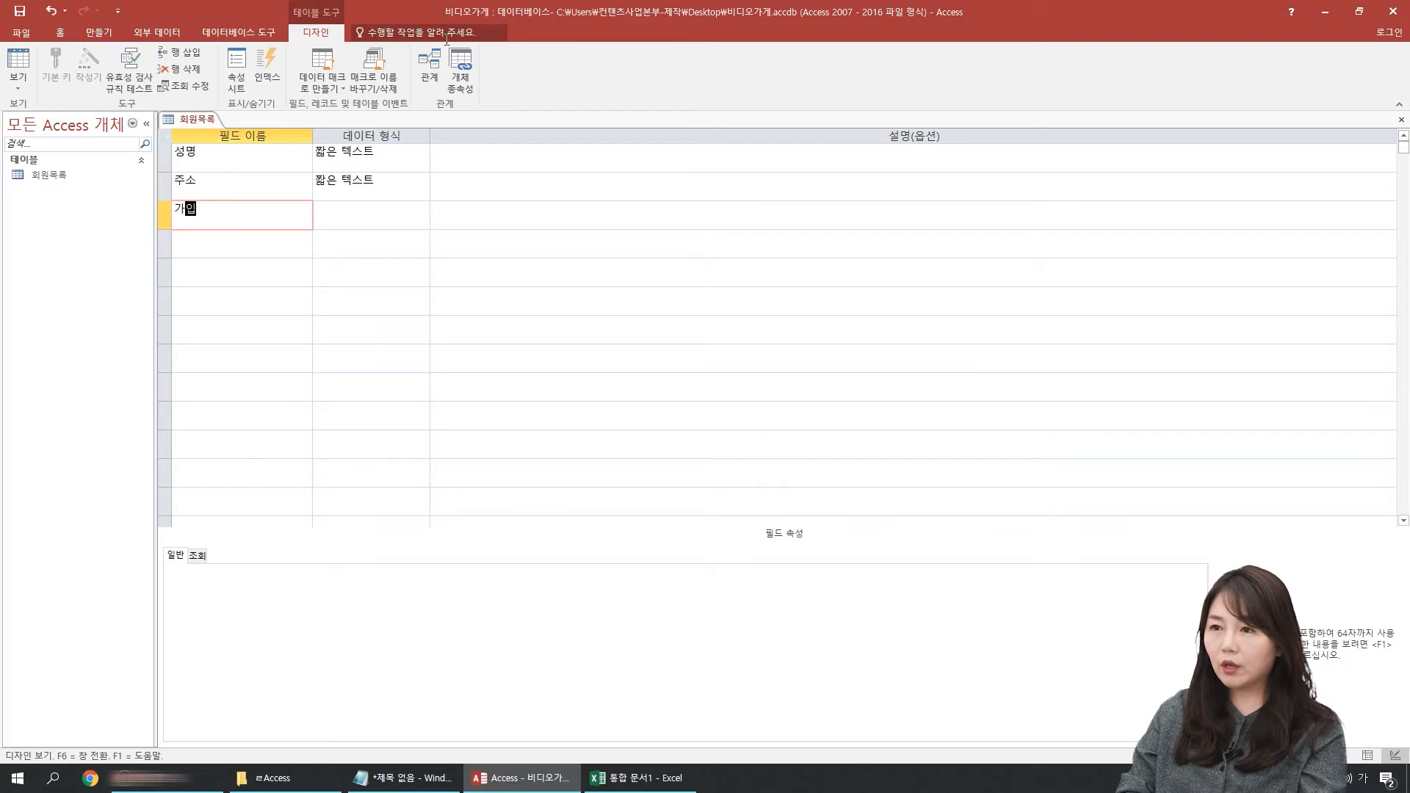
key(Tab)
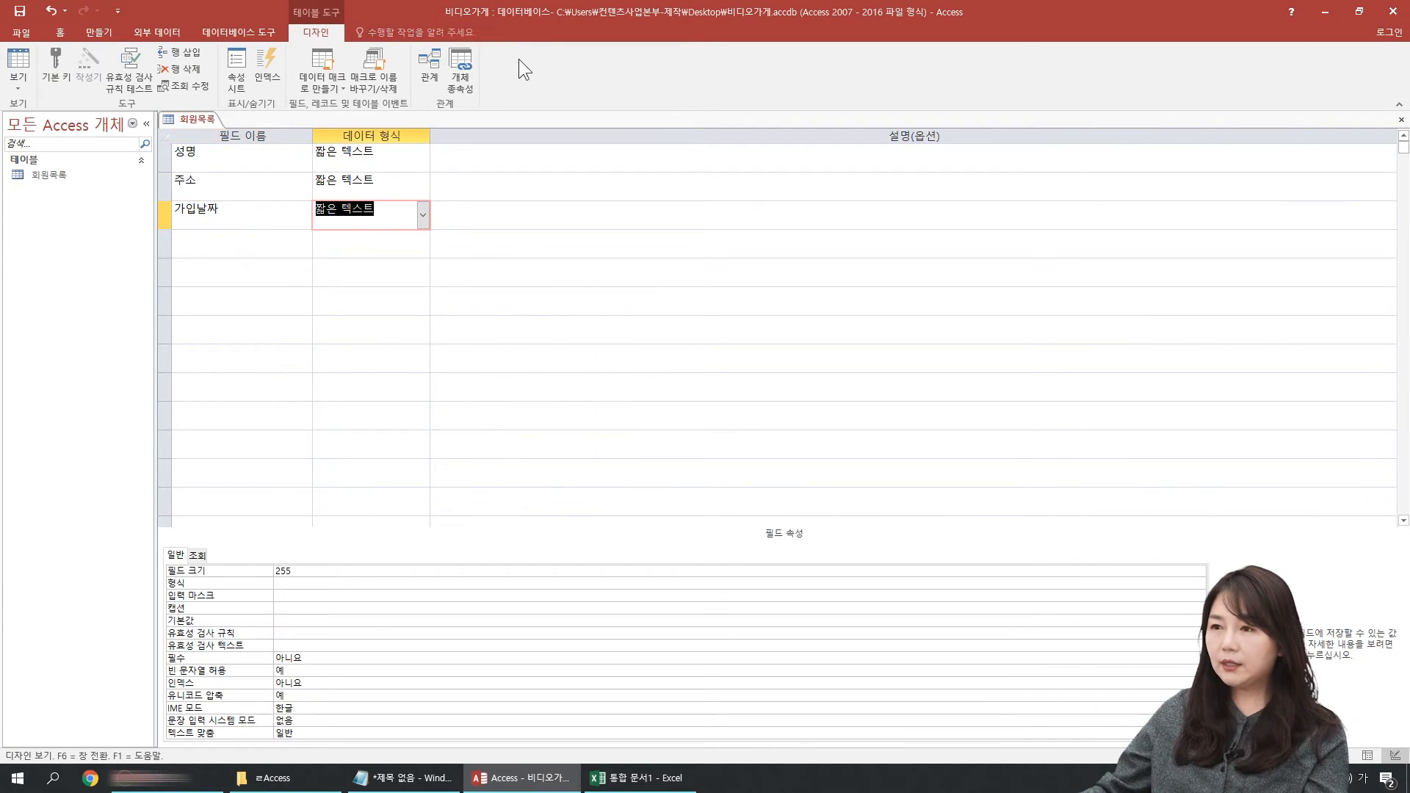
click(423, 215)
click(345, 282)
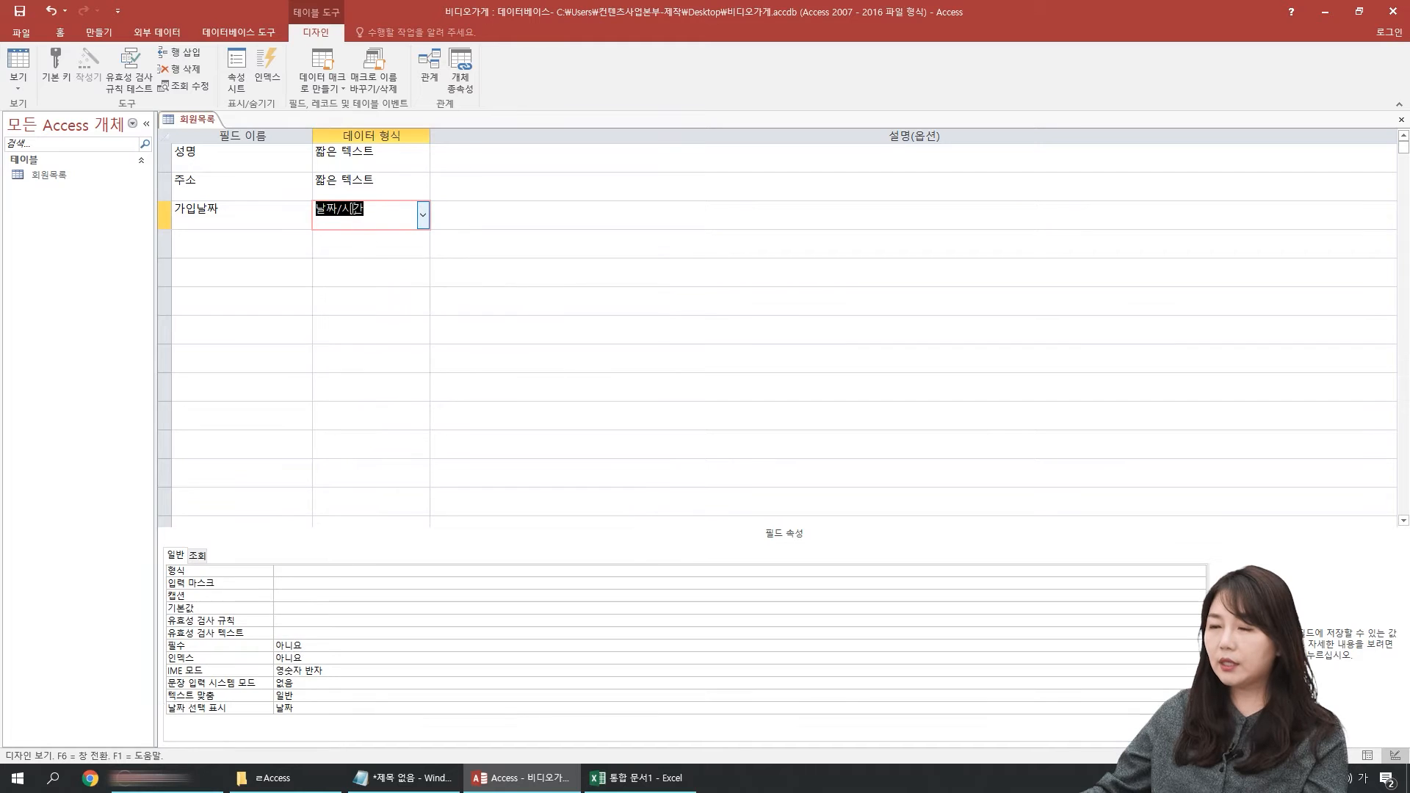
click(240, 183)
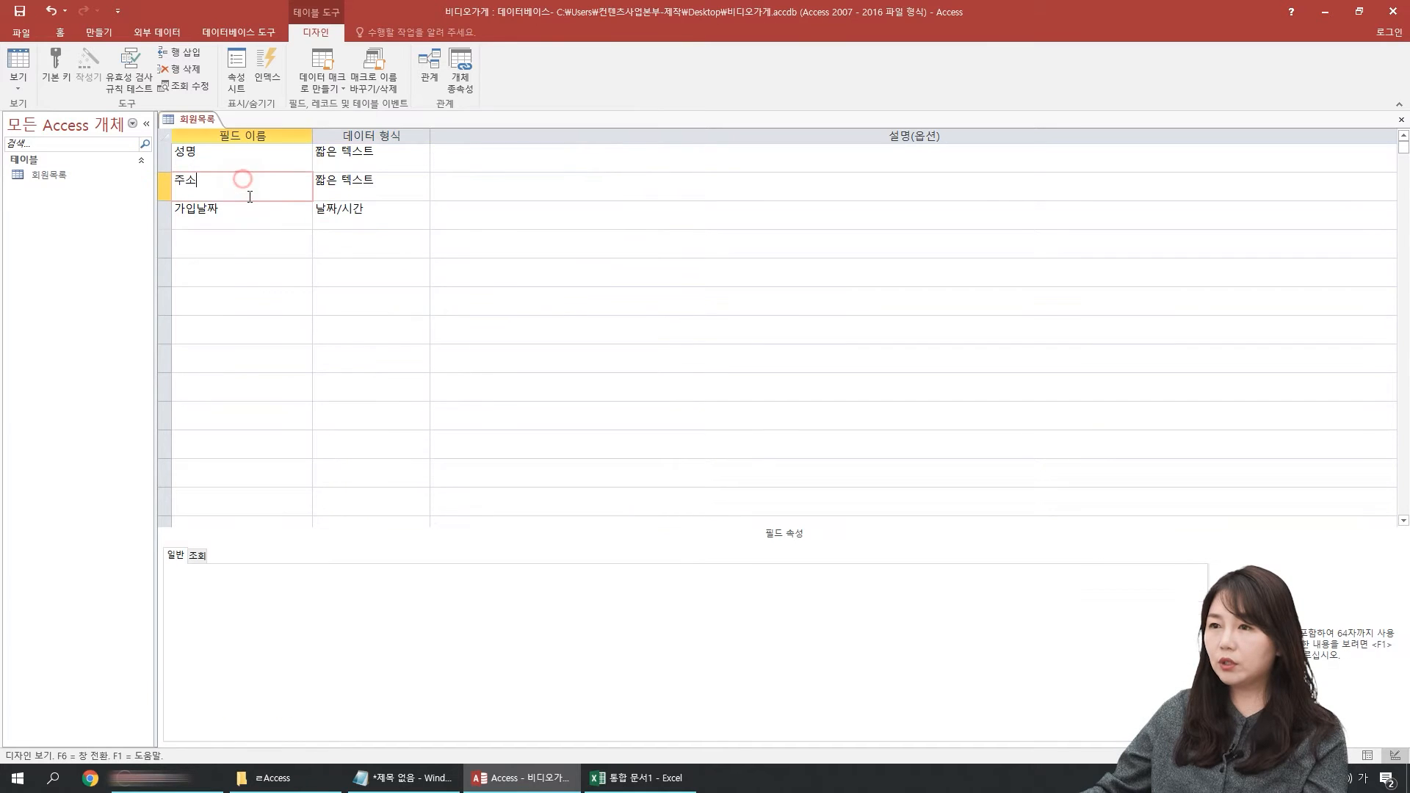
Step: Save the table design while switching to Datasheet view, and widen the 가입날짜 column
click(14, 71)
click(671, 433)
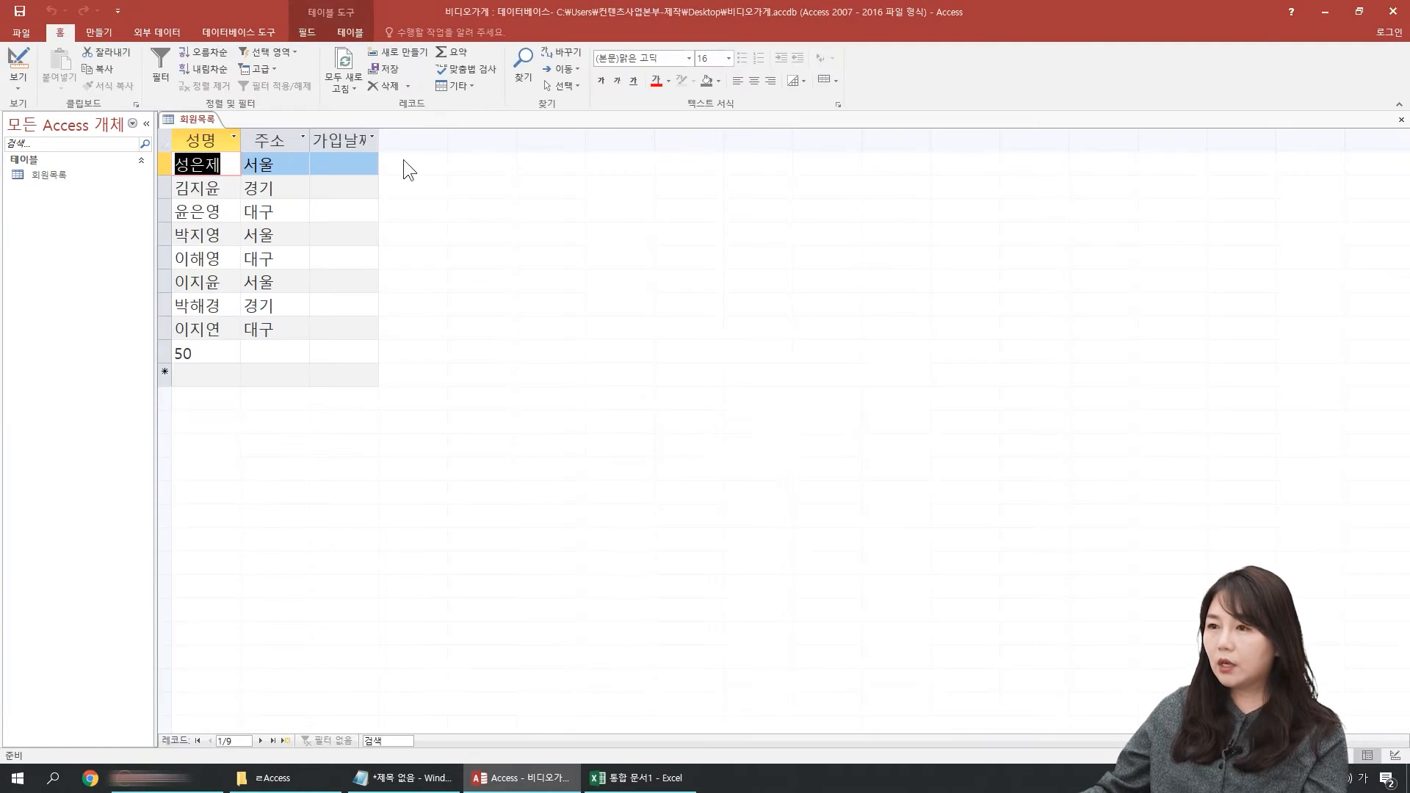
double_click(379, 139)
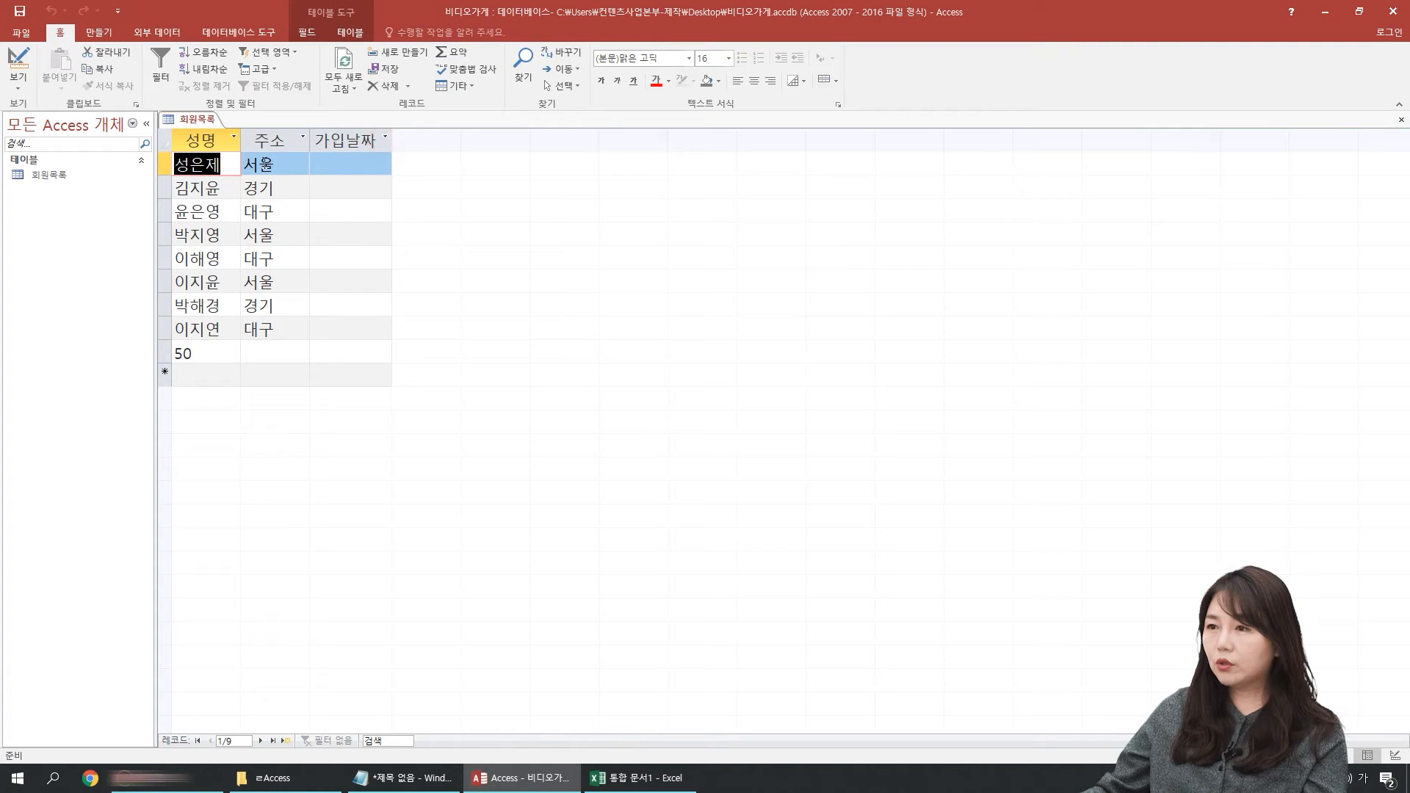
drag(389, 141, 435, 140)
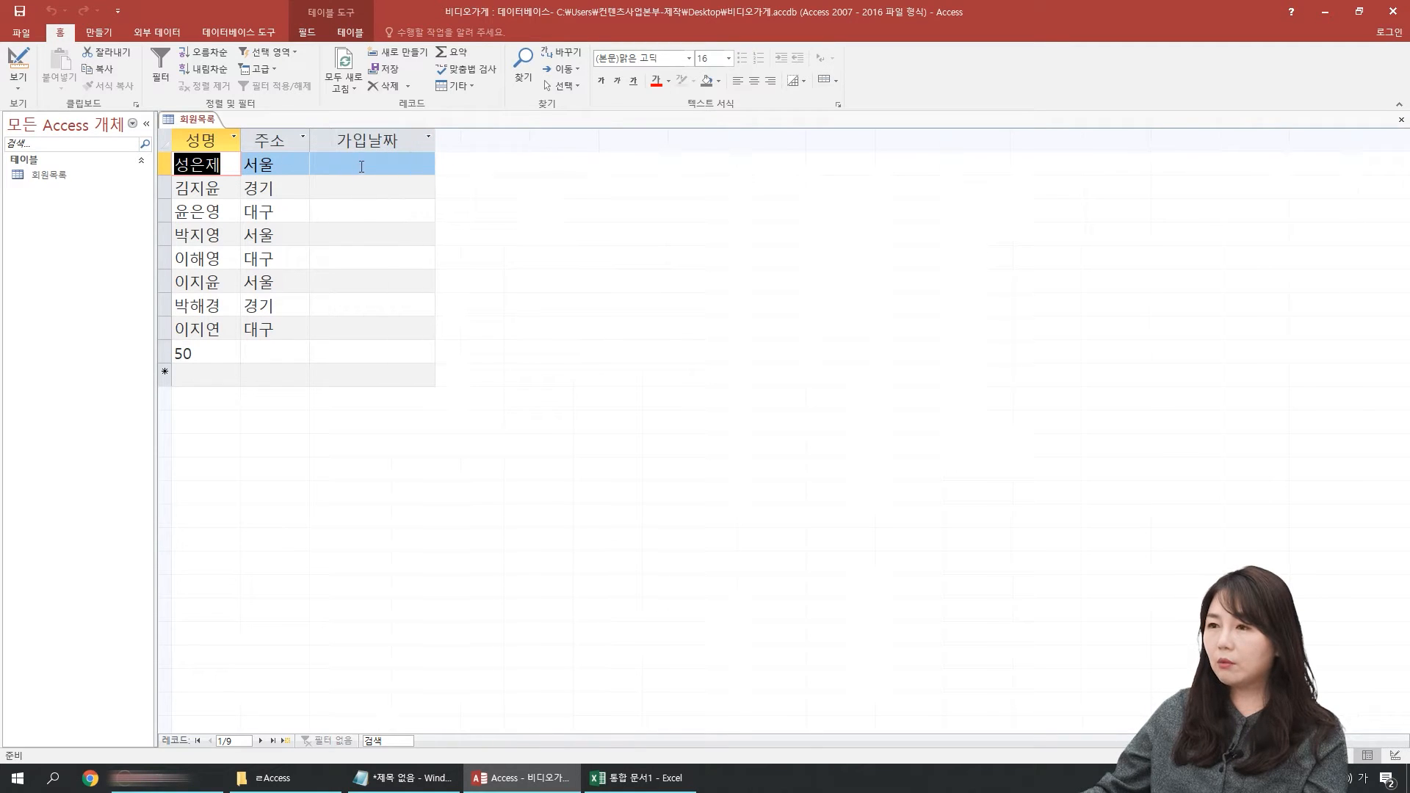
Step: Pick 2021-01-13 from the calendar as the first record's 가입날짜, and move to the second record's date
click(361, 167)
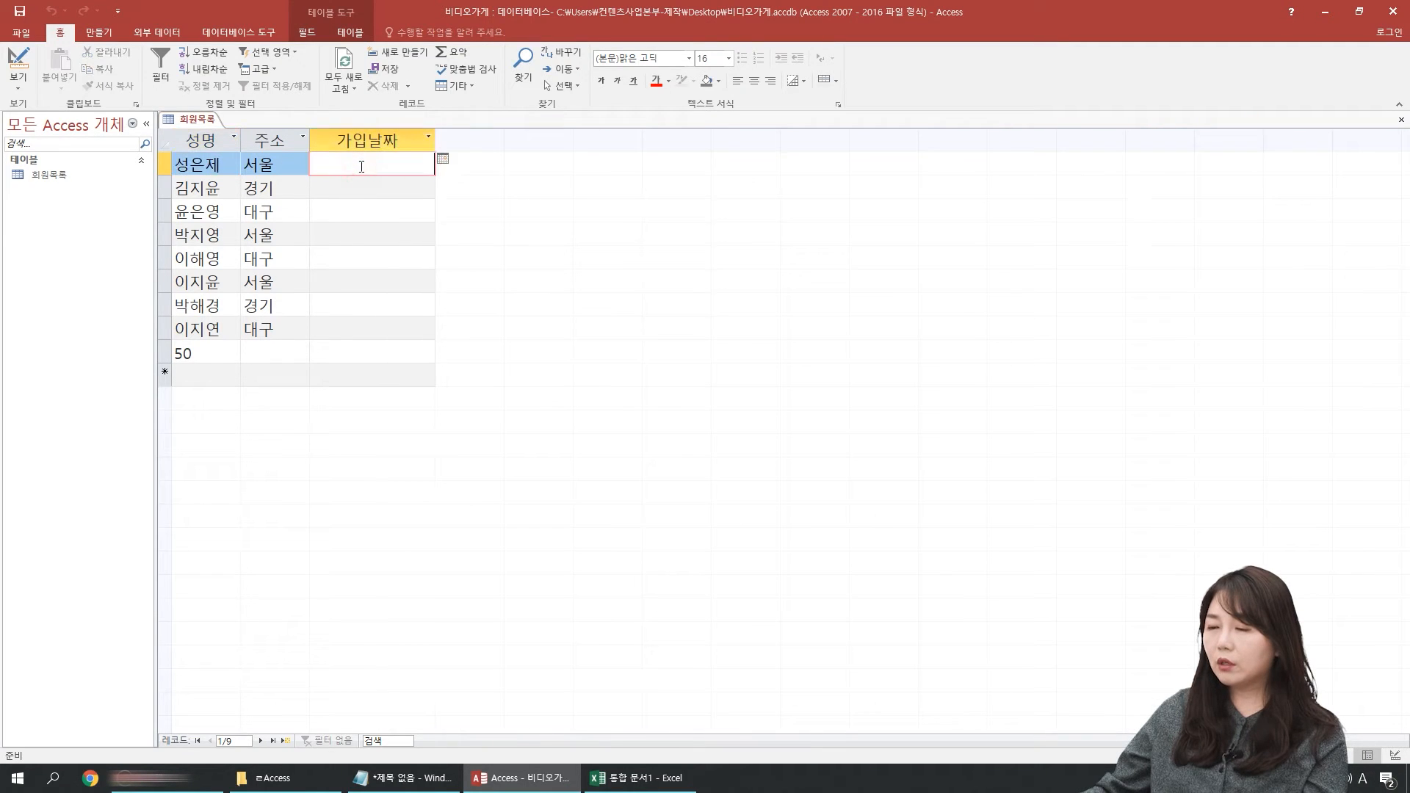
click(443, 159)
click(387, 229)
click(416, 193)
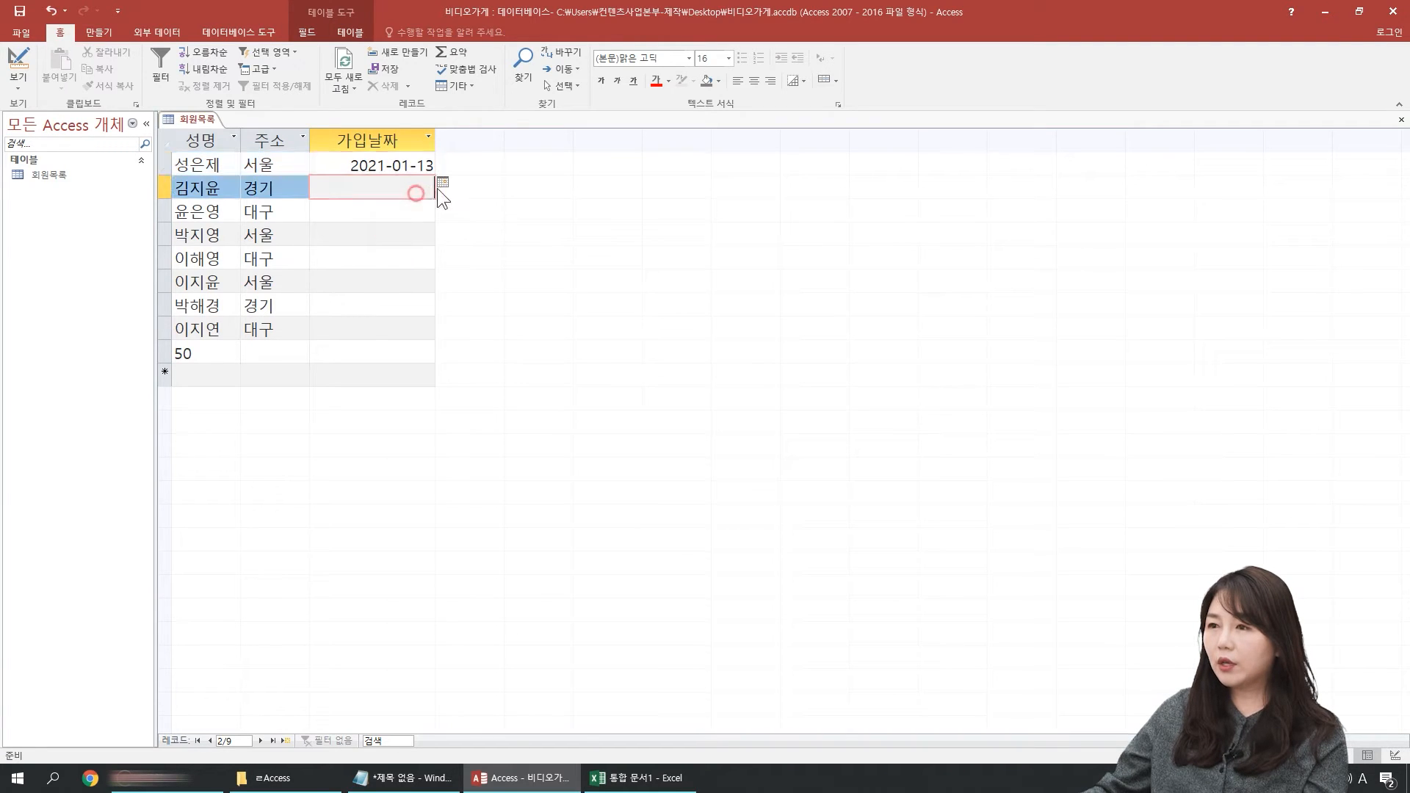
Step: Pick the 가입날짜 dates 2021-01-07, 2021-01-21 and 2020-12-16 from the calendar for the second, third and fourth records
click(442, 183)
click(404, 241)
click(409, 213)
click(442, 207)
click(401, 290)
click(422, 235)
click(442, 229)
click(328, 246)
click(386, 301)
Step: Pick 2021-01-06 and 2021-01-13 from the calendar as the fifth and sixth records' 가입날짜
click(429, 259)
click(442, 253)
click(387, 312)
click(430, 282)
click(442, 276)
click(386, 348)
Step: Pick 2020-12-16 and 2021-01-06 from the calendar as the seventh and eighth records' 가입날짜
click(391, 306)
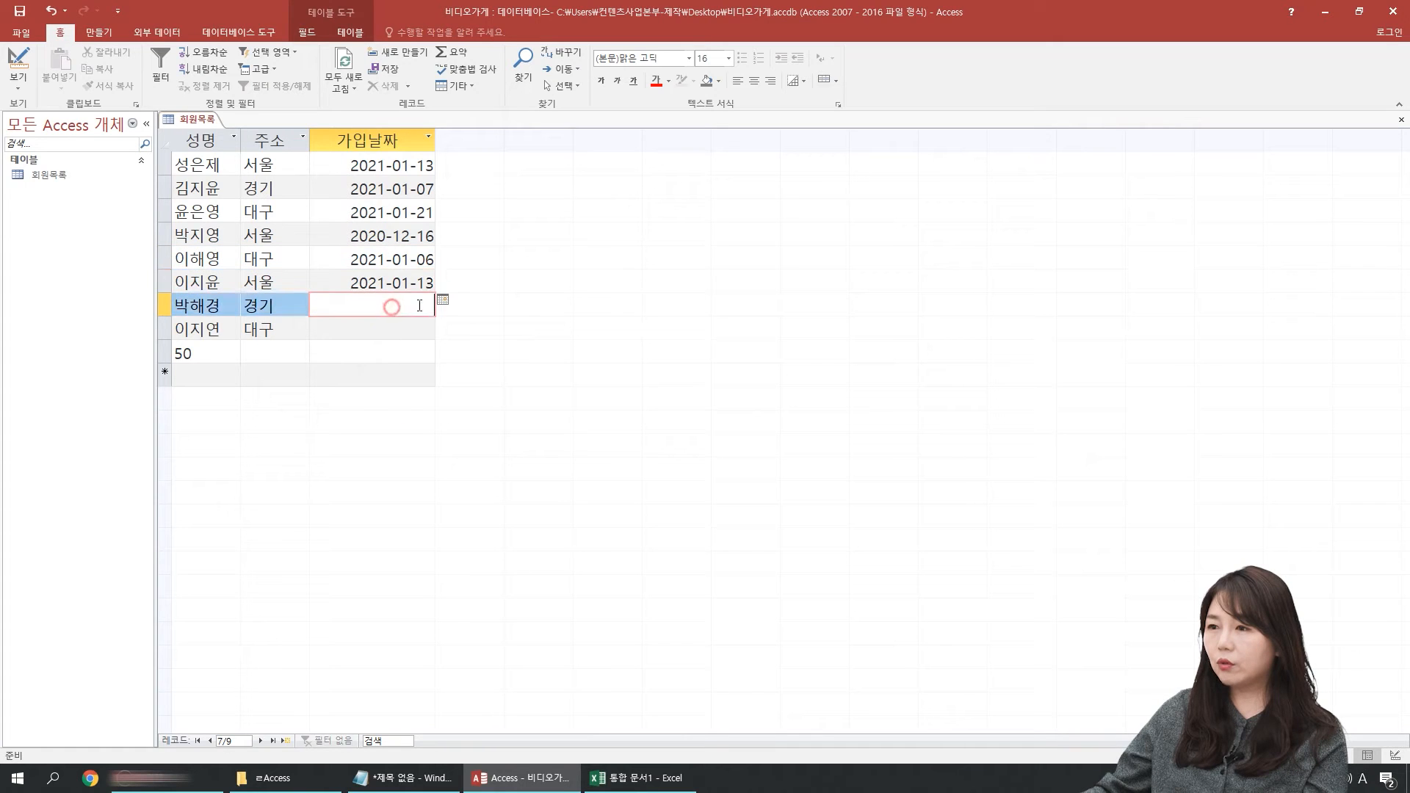
click(442, 299)
click(327, 317)
click(377, 369)
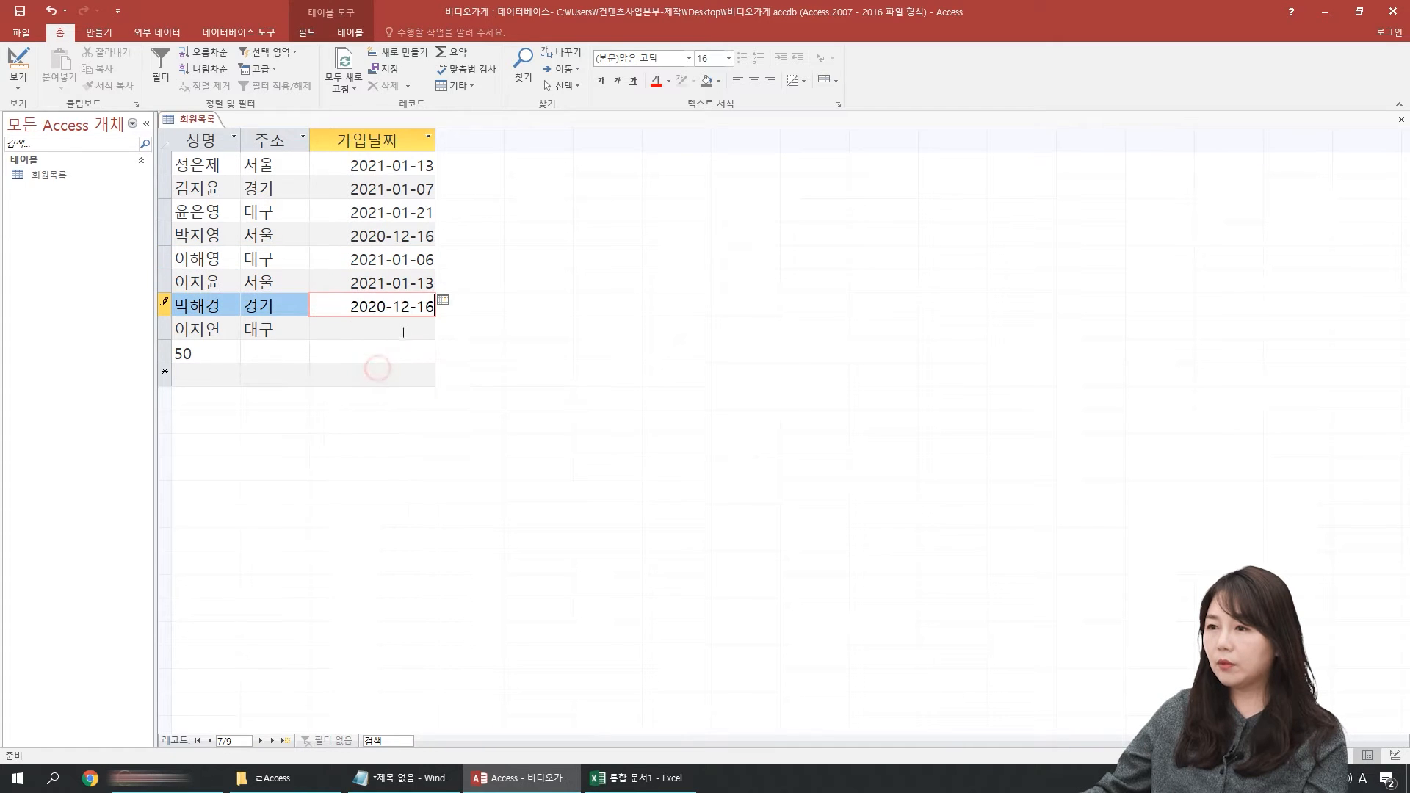
click(401, 336)
click(443, 323)
click(387, 382)
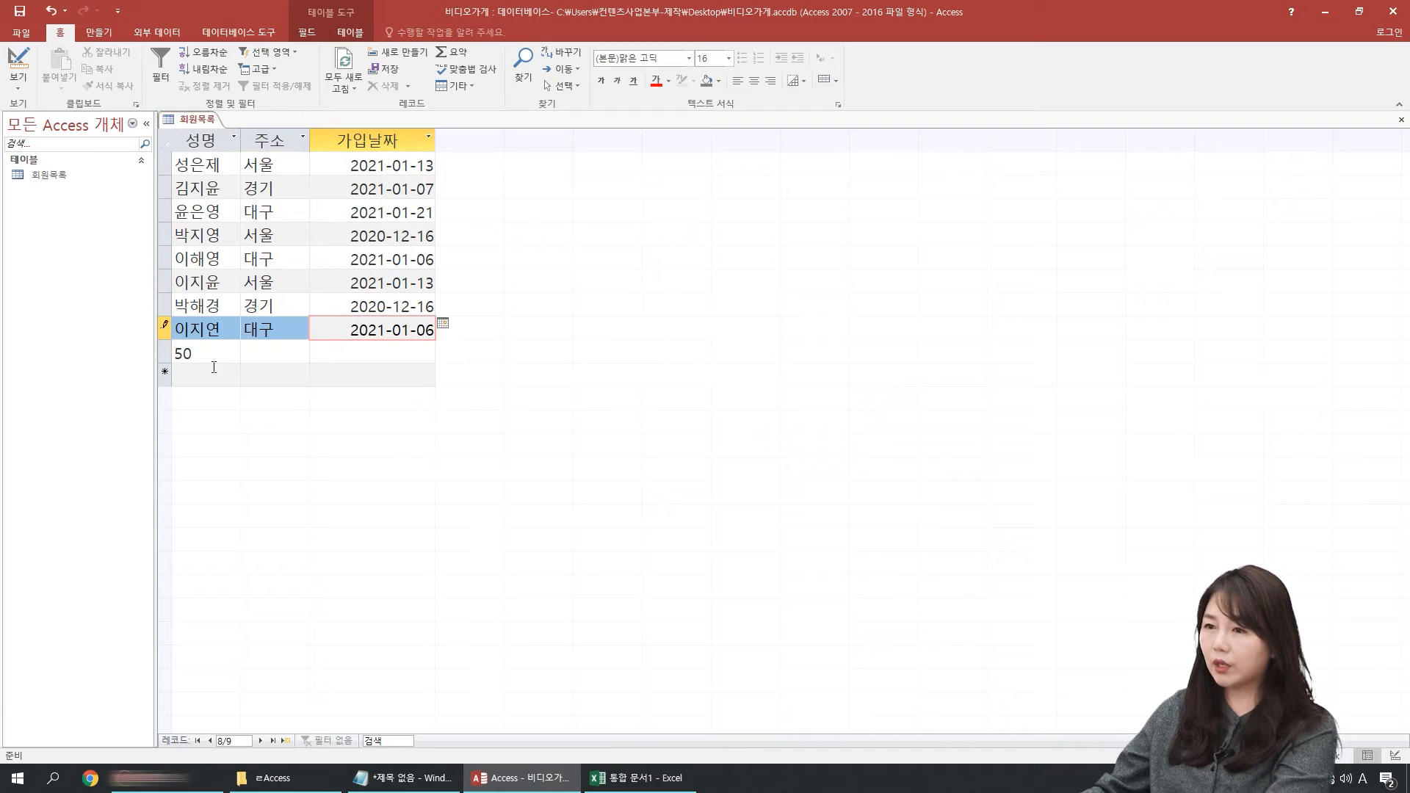
Step: Delete the stray record that holds 50 in the 성명 field and discard any accidental entry
click(165, 355)
key(Delete)
key(Return)
text(₩)
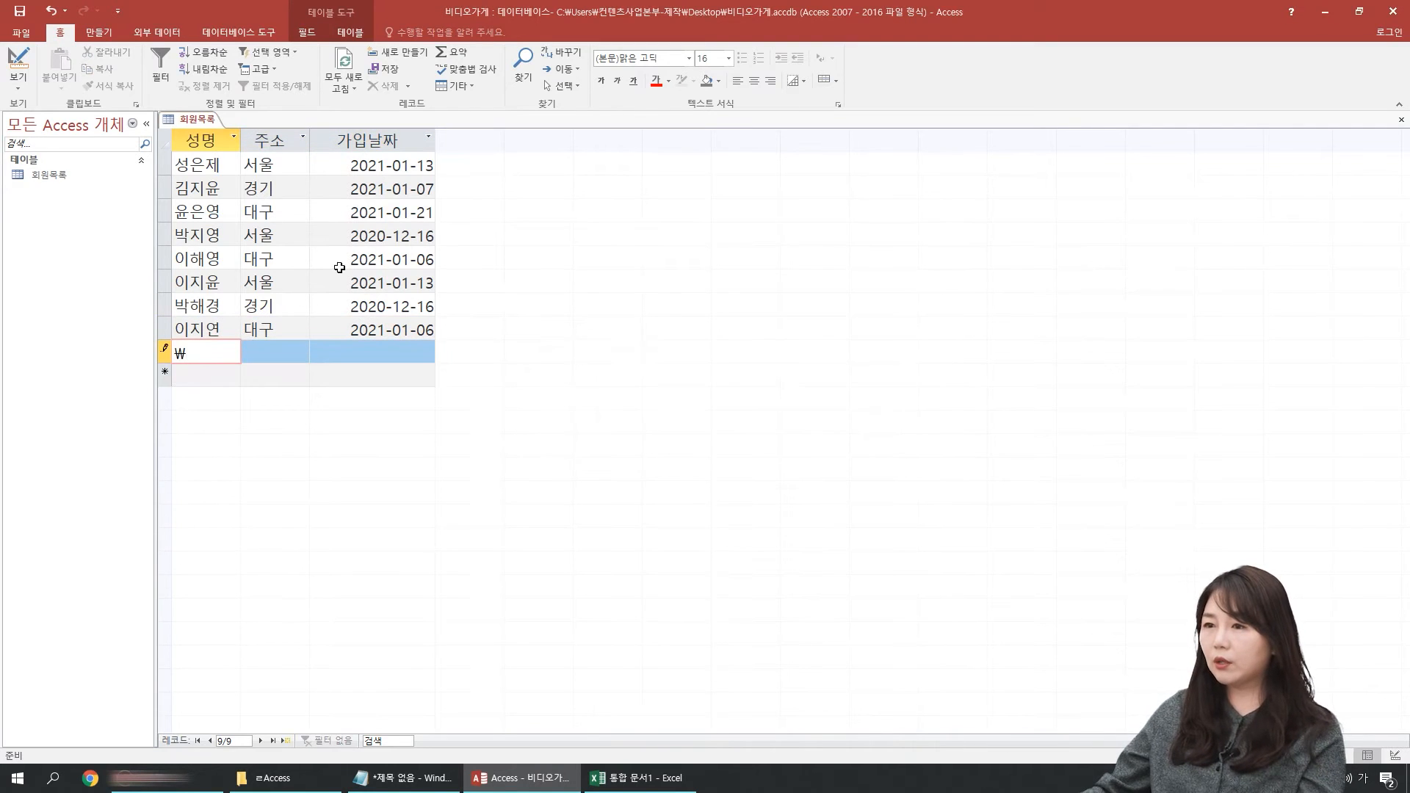
key(Escape)
click(345, 260)
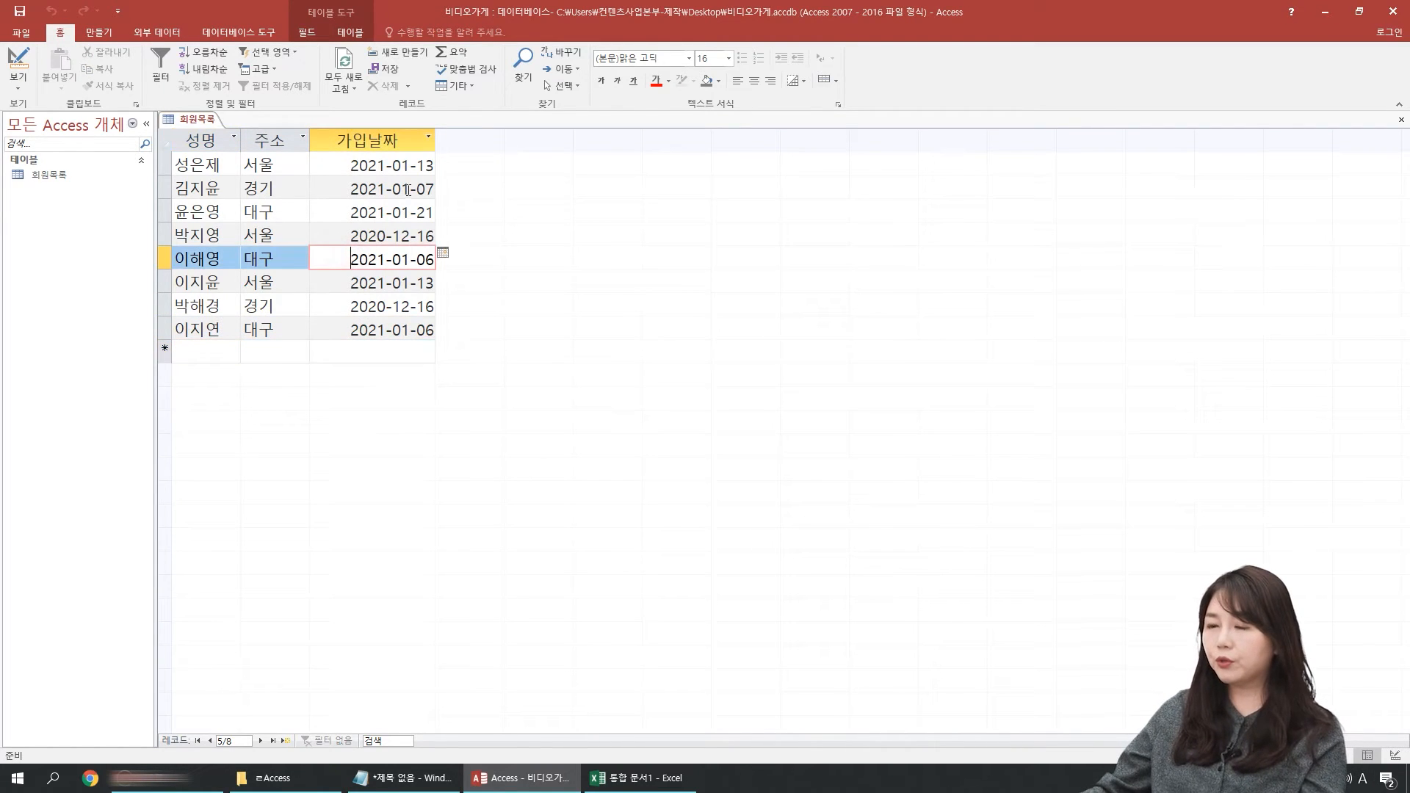
Step: Open 회원목록 in Design view and move the empty row below 가입날짜 to above the 성명 field
click(17, 63)
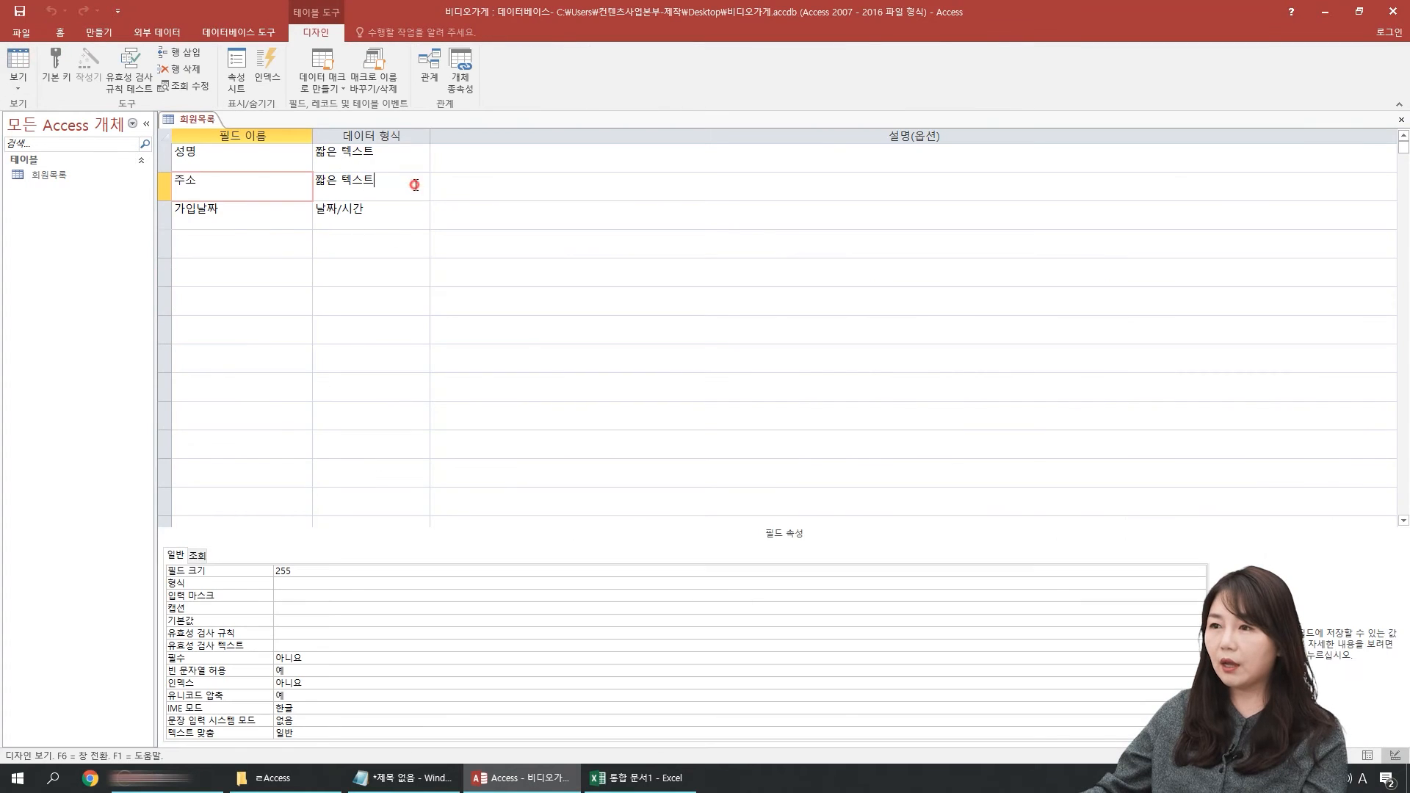
click(424, 189)
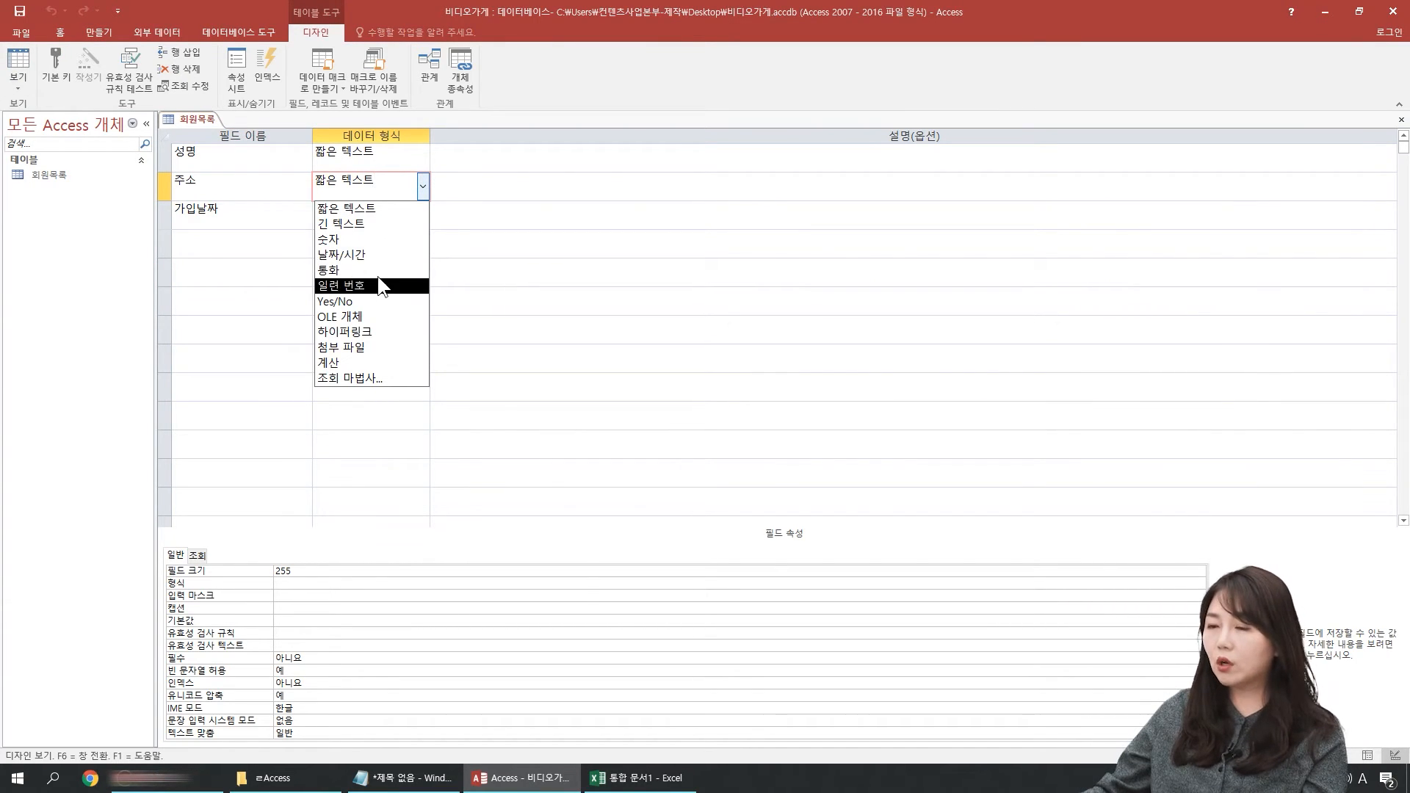
click(239, 244)
click(166, 248)
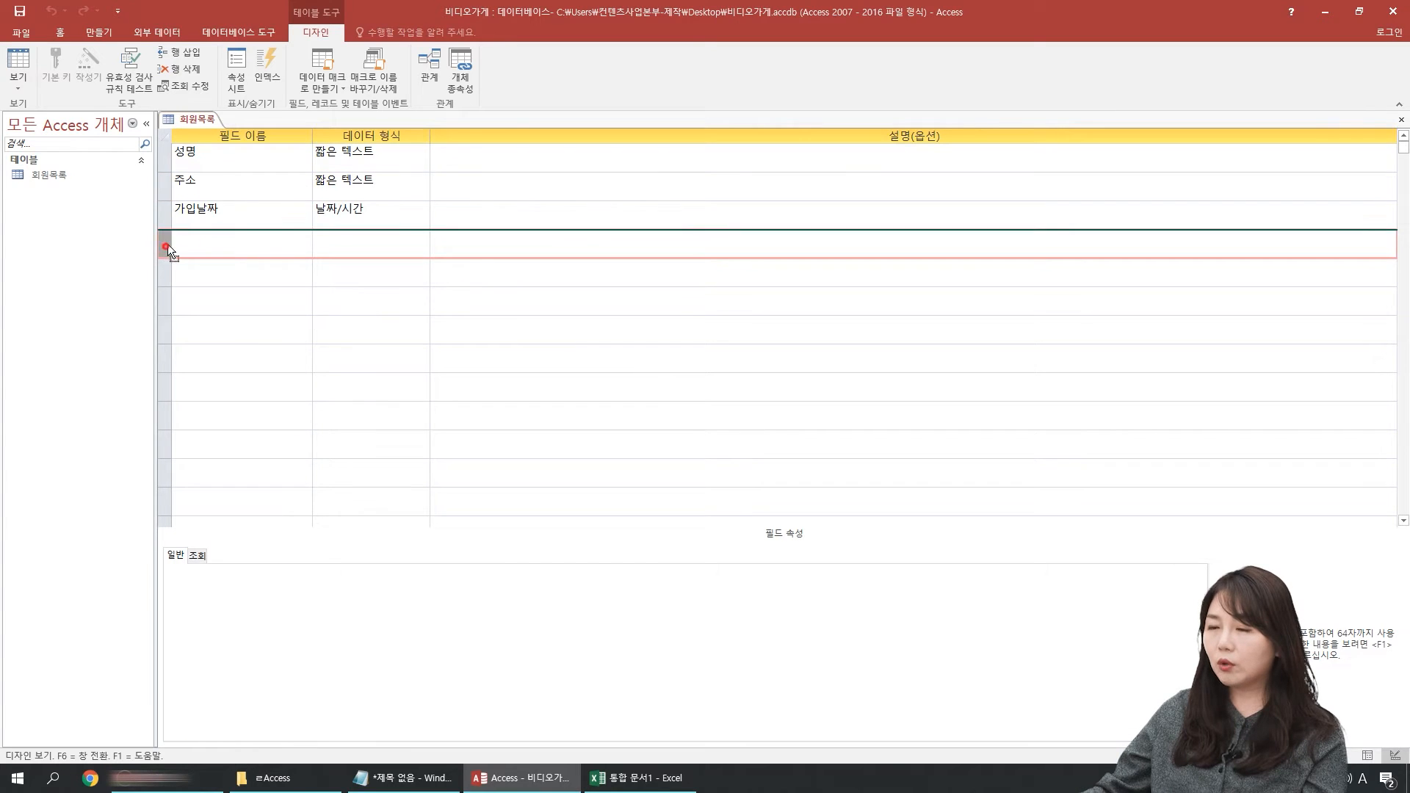
drag(196, 160, 254, 133)
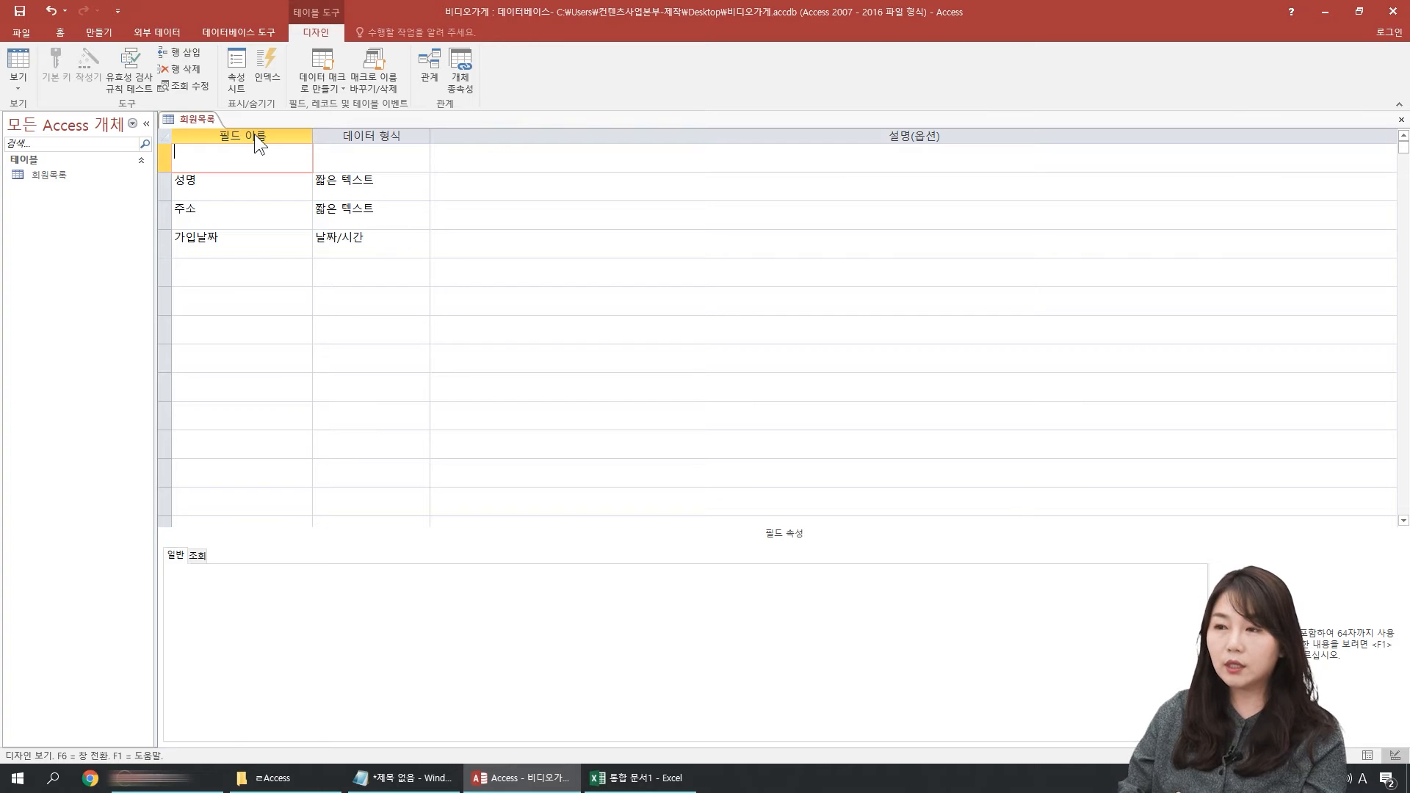
Step: Name the new first field 회원ID, with ID in capitals
text(ghl)
key(BackSpace)
key(BackSpace)
key(BackSpace)
key(Hangul)
text(회원)
key(Hangul)
text(id)
key(Tab)
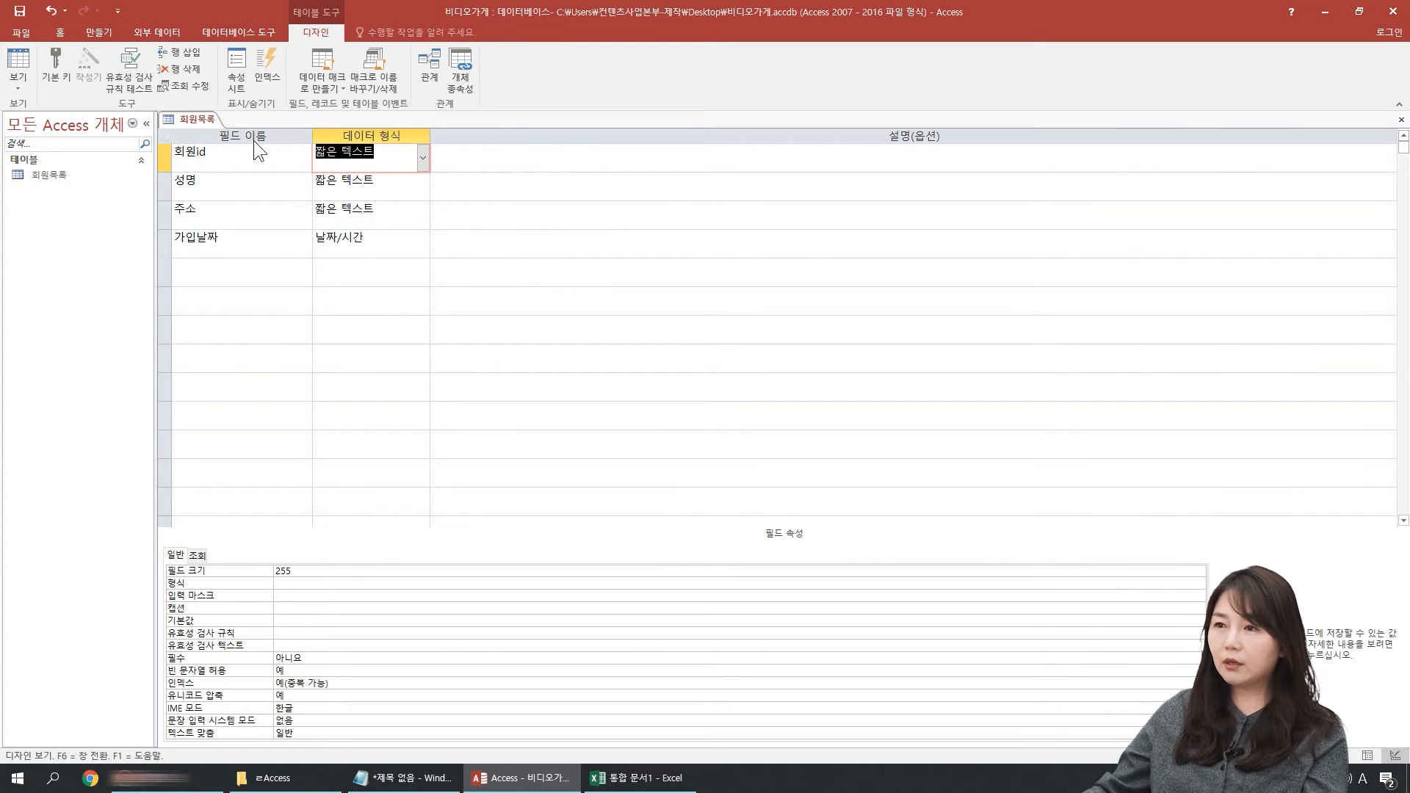
click(253, 158)
key(BackSpace)
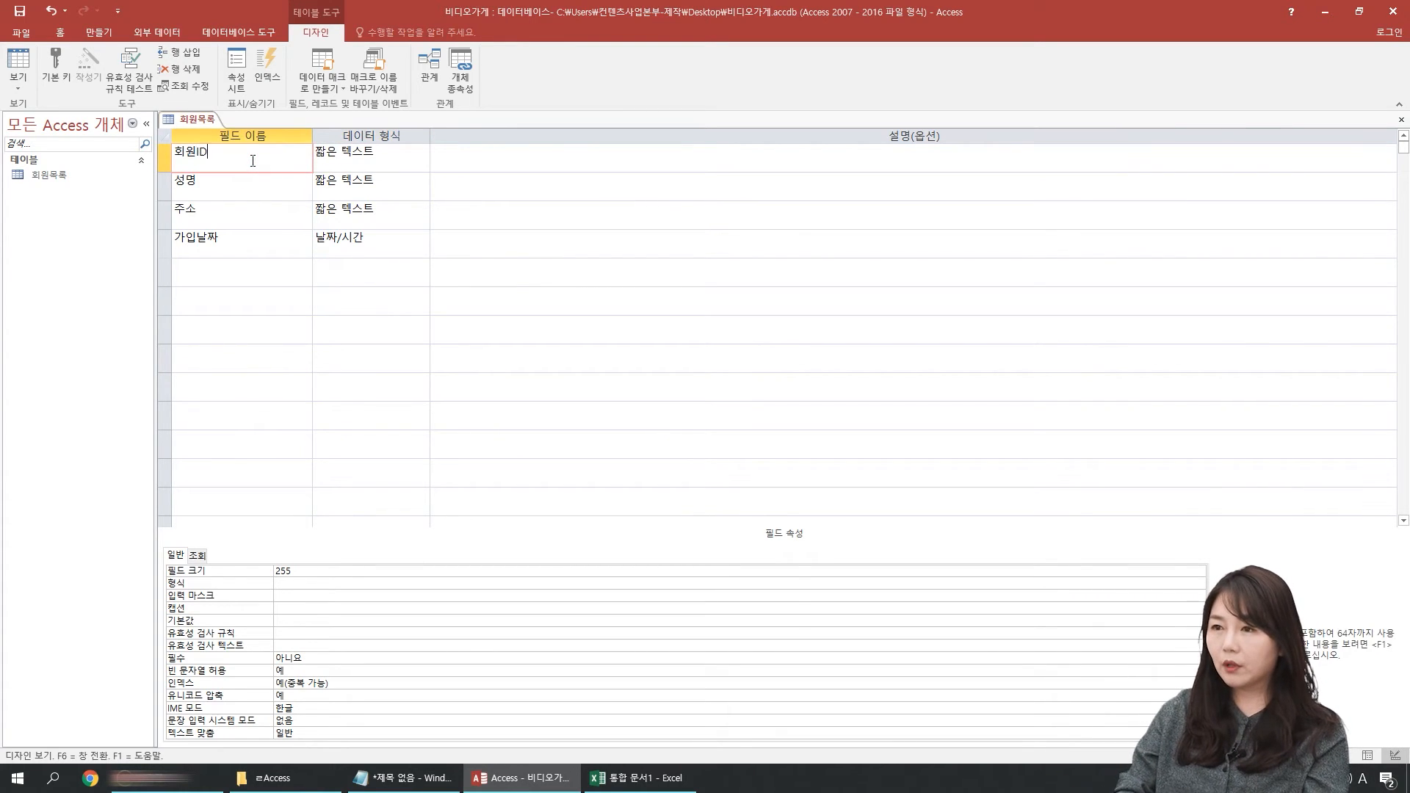
text(D)
key(Tab)
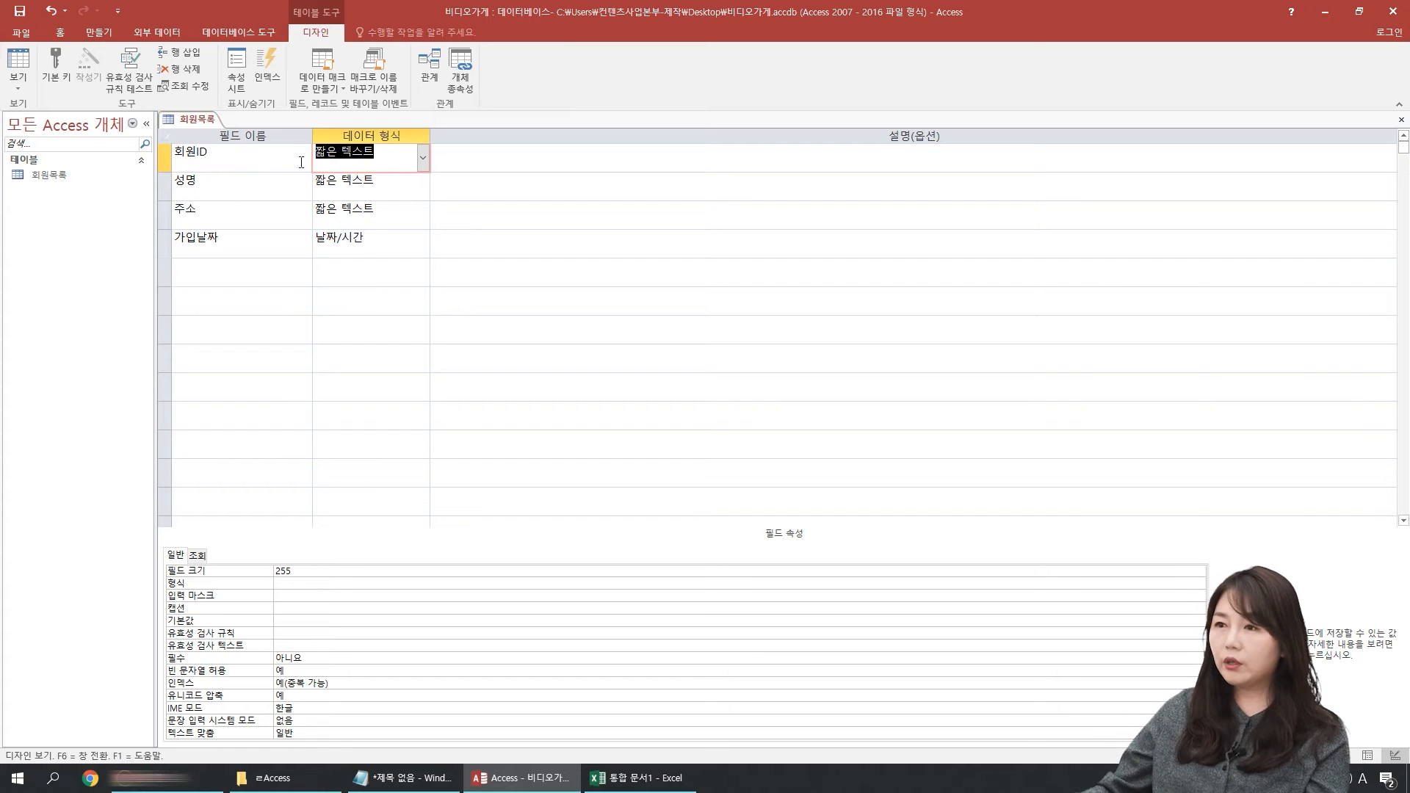
Step: Set the 회원ID field's data type to 일련 번호
click(211, 157)
double_click(233, 158)
click(223, 157)
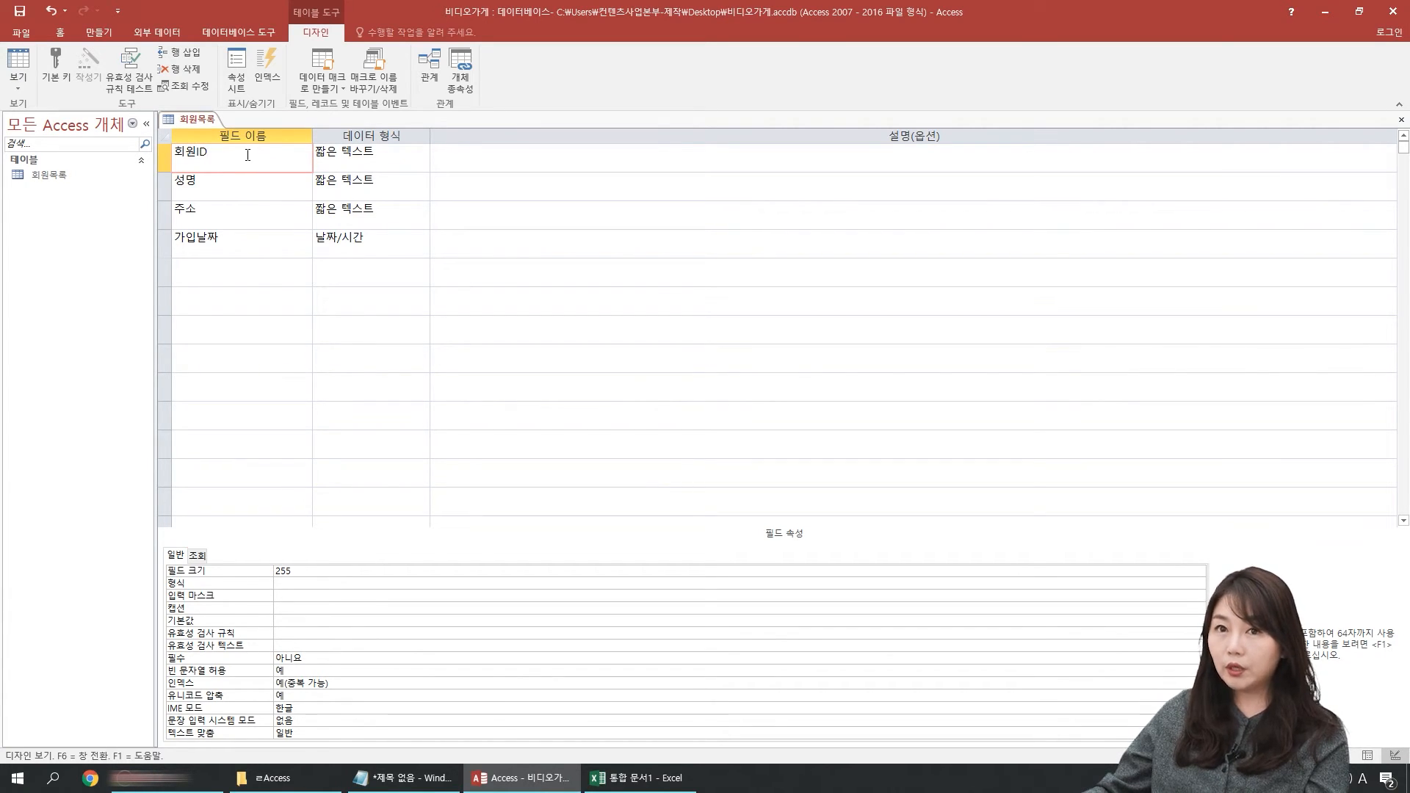
click(391, 151)
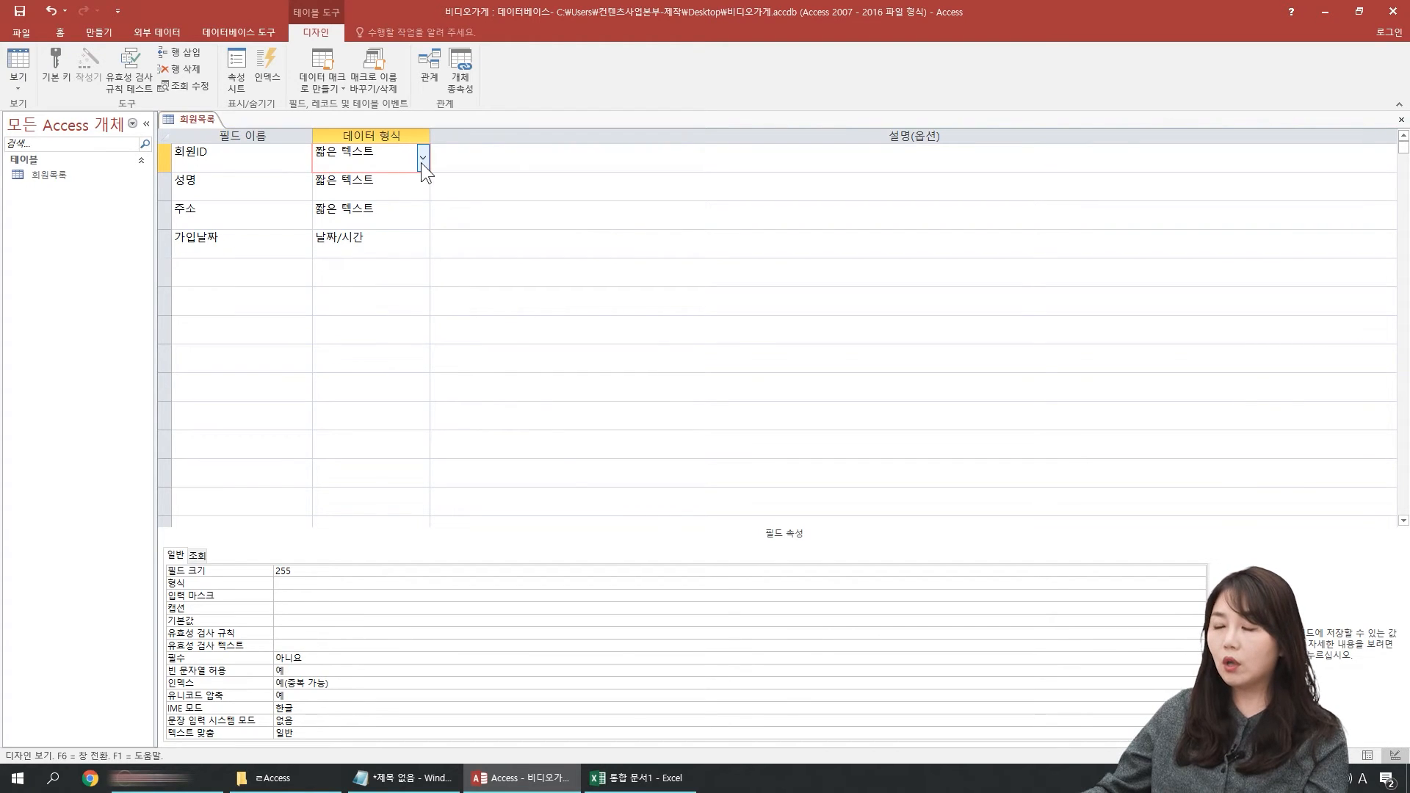
click(423, 161)
click(342, 257)
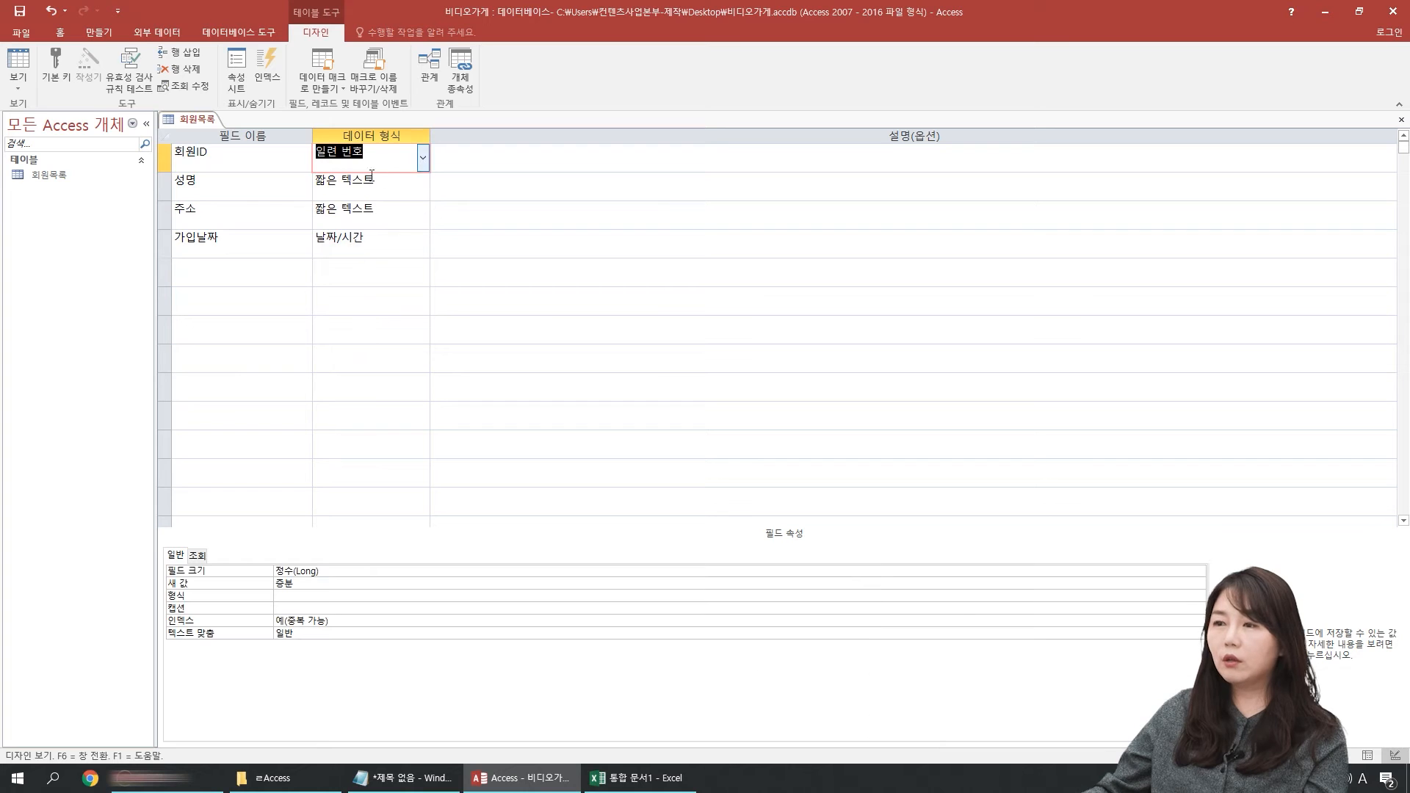
Step: Save the table design with the 회원ID field while switching to Datasheet view
click(216, 166)
click(17, 64)
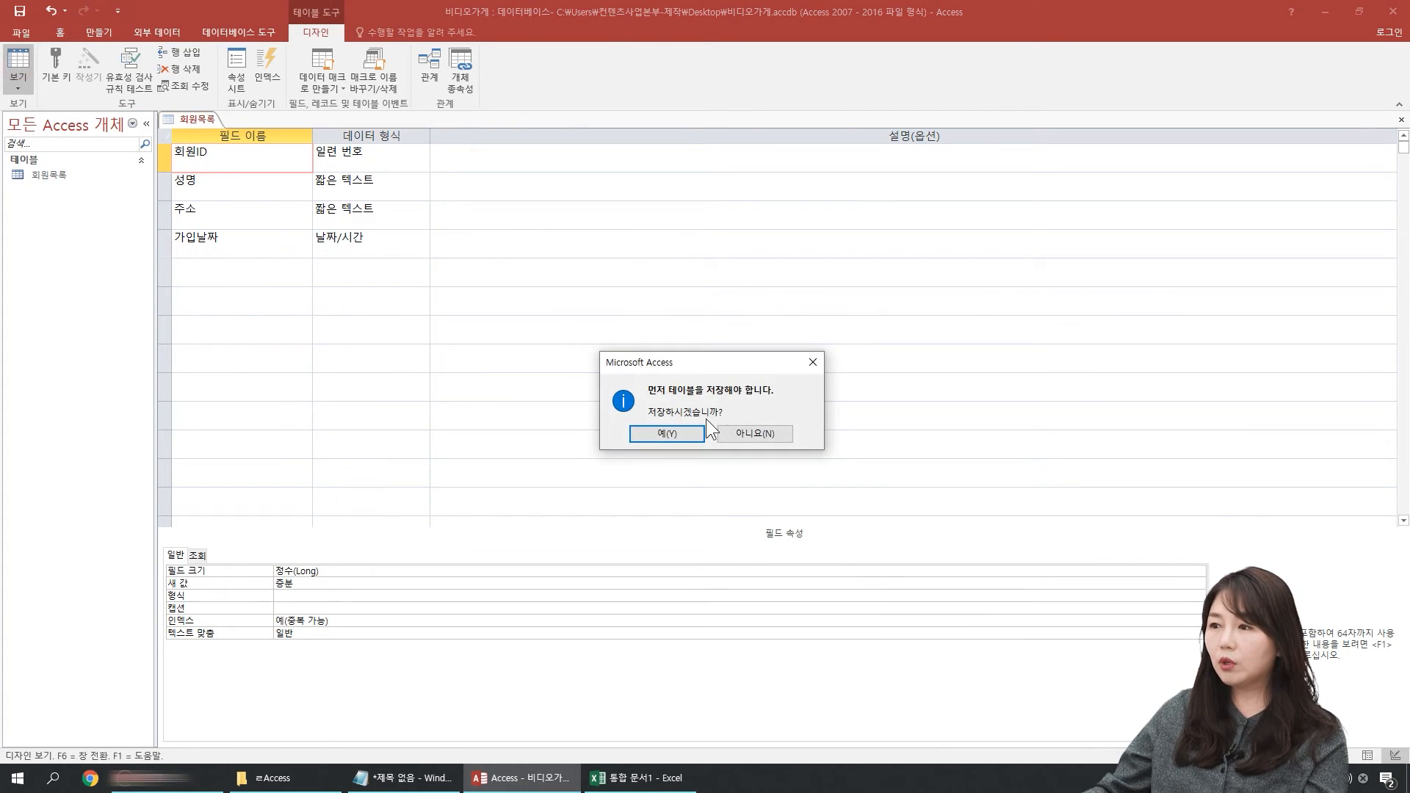
click(689, 431)
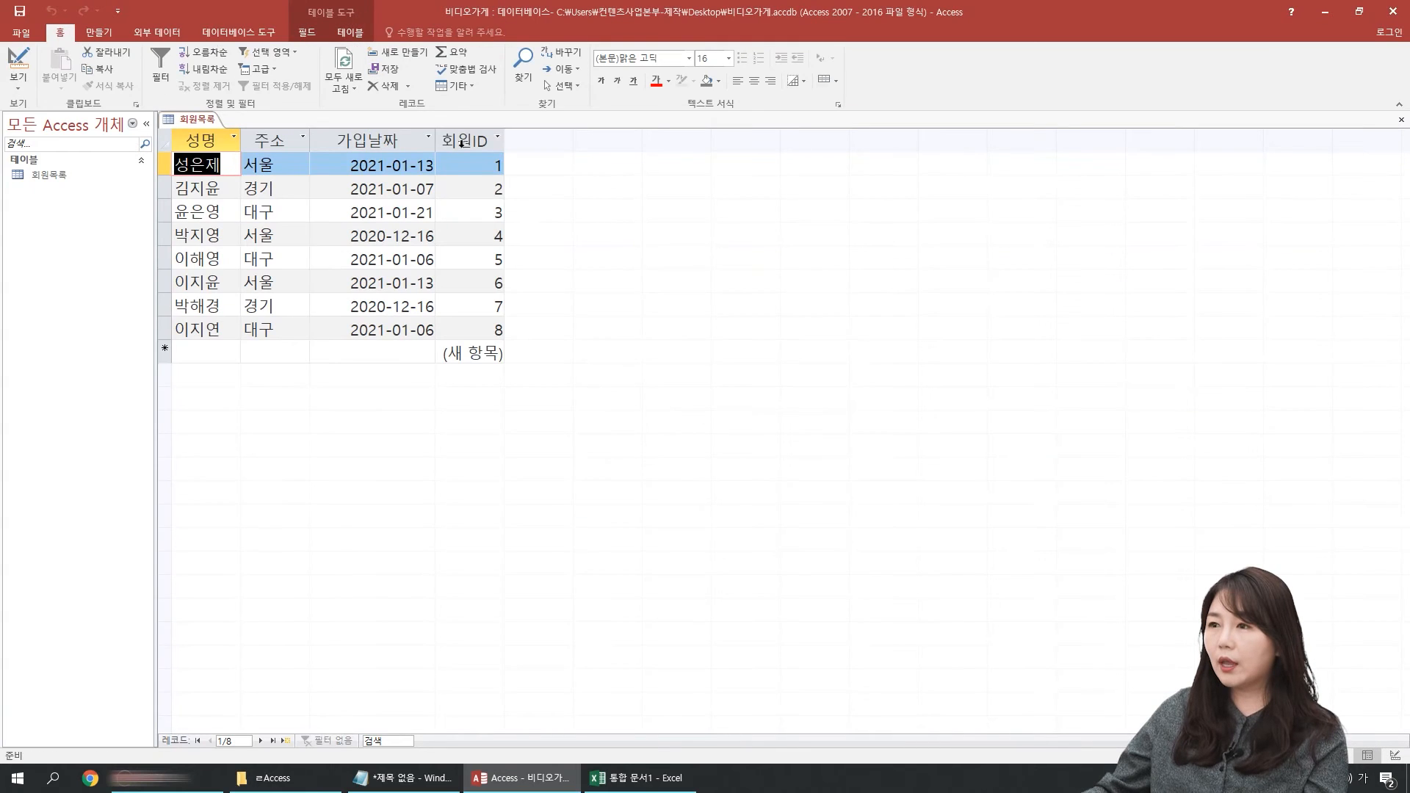
Step: Move the 회원ID column in front of 성명 and center its values
click(461, 143)
drag(461, 143, 239, 139)
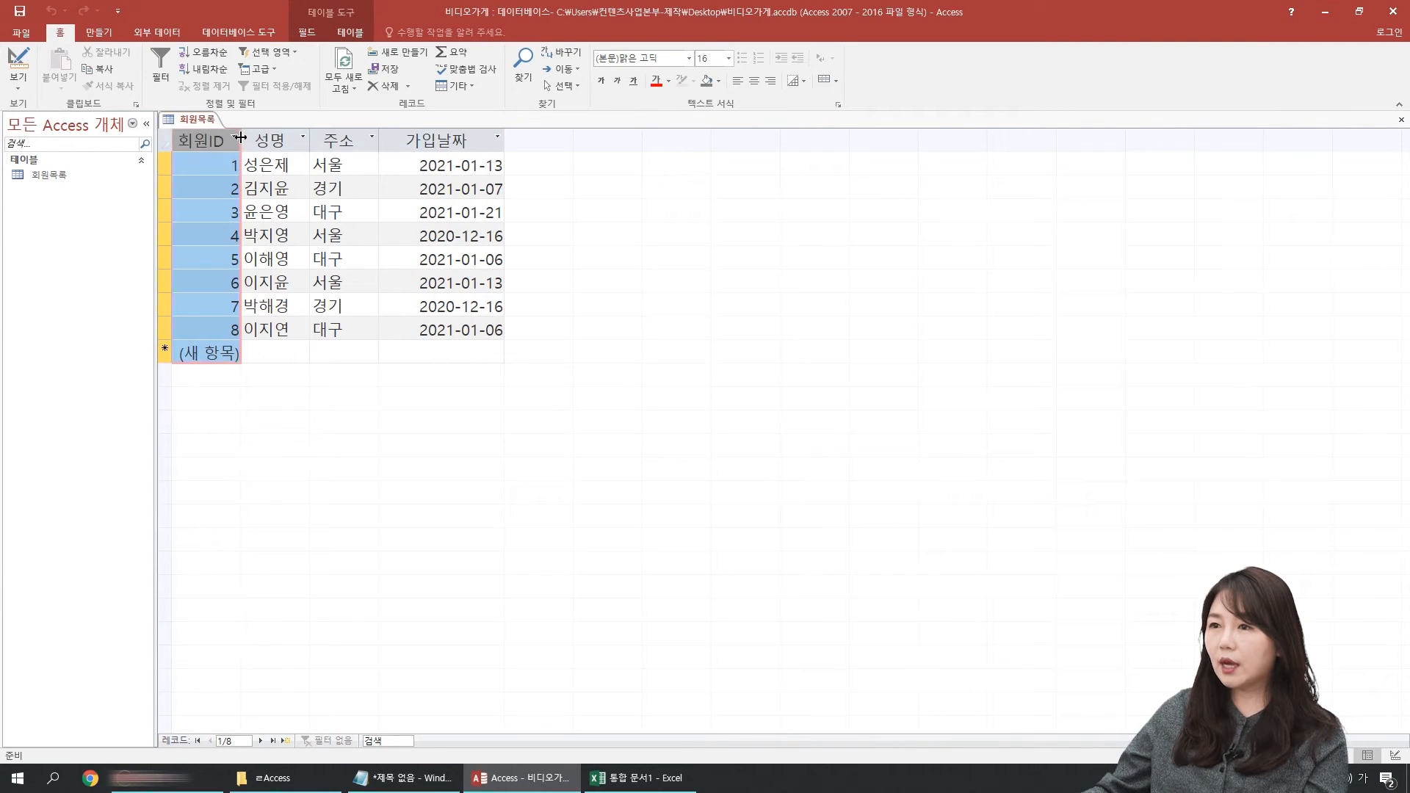
click(754, 81)
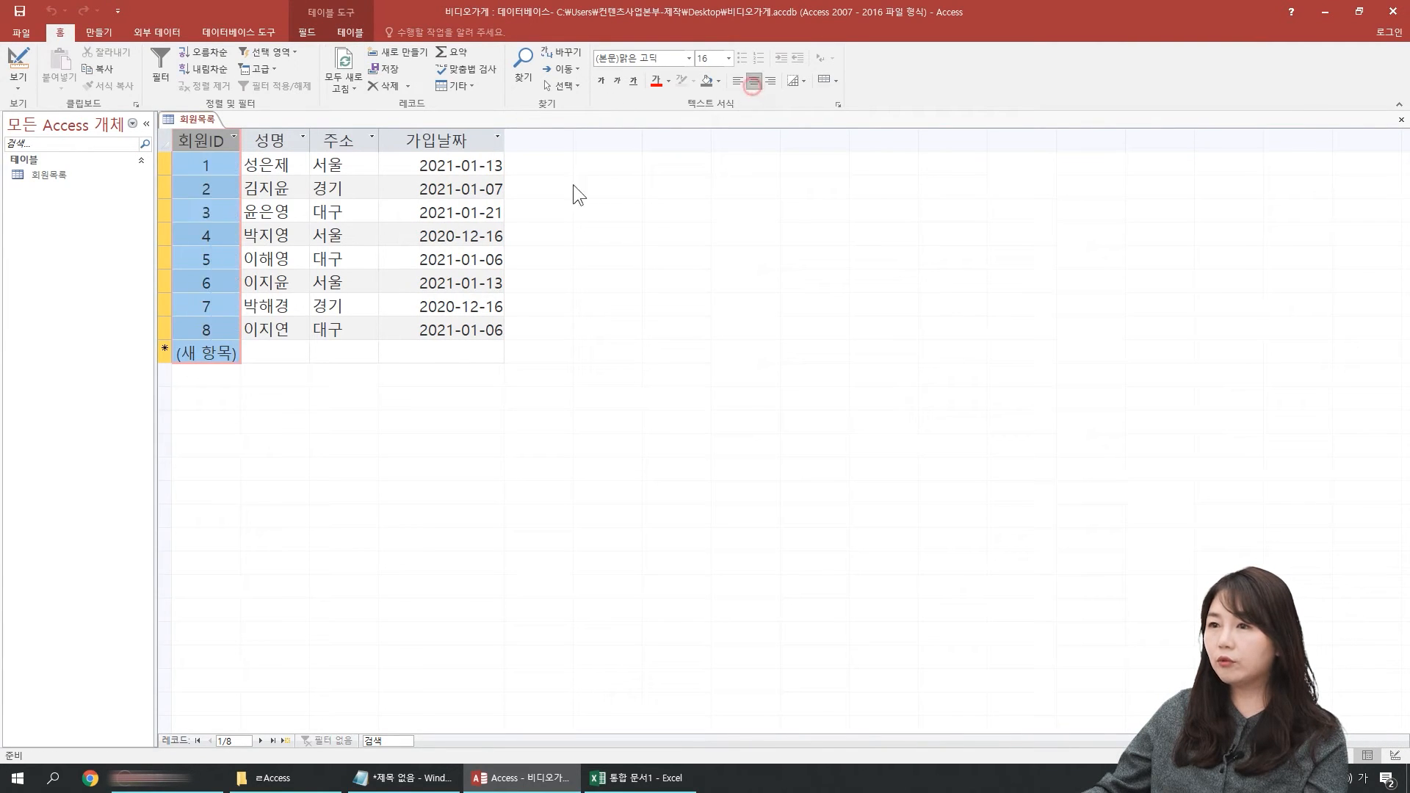
Step: Add a new record with the member's name, the address 서울 and the 가입날짜 2021-01-13
click(281, 353)
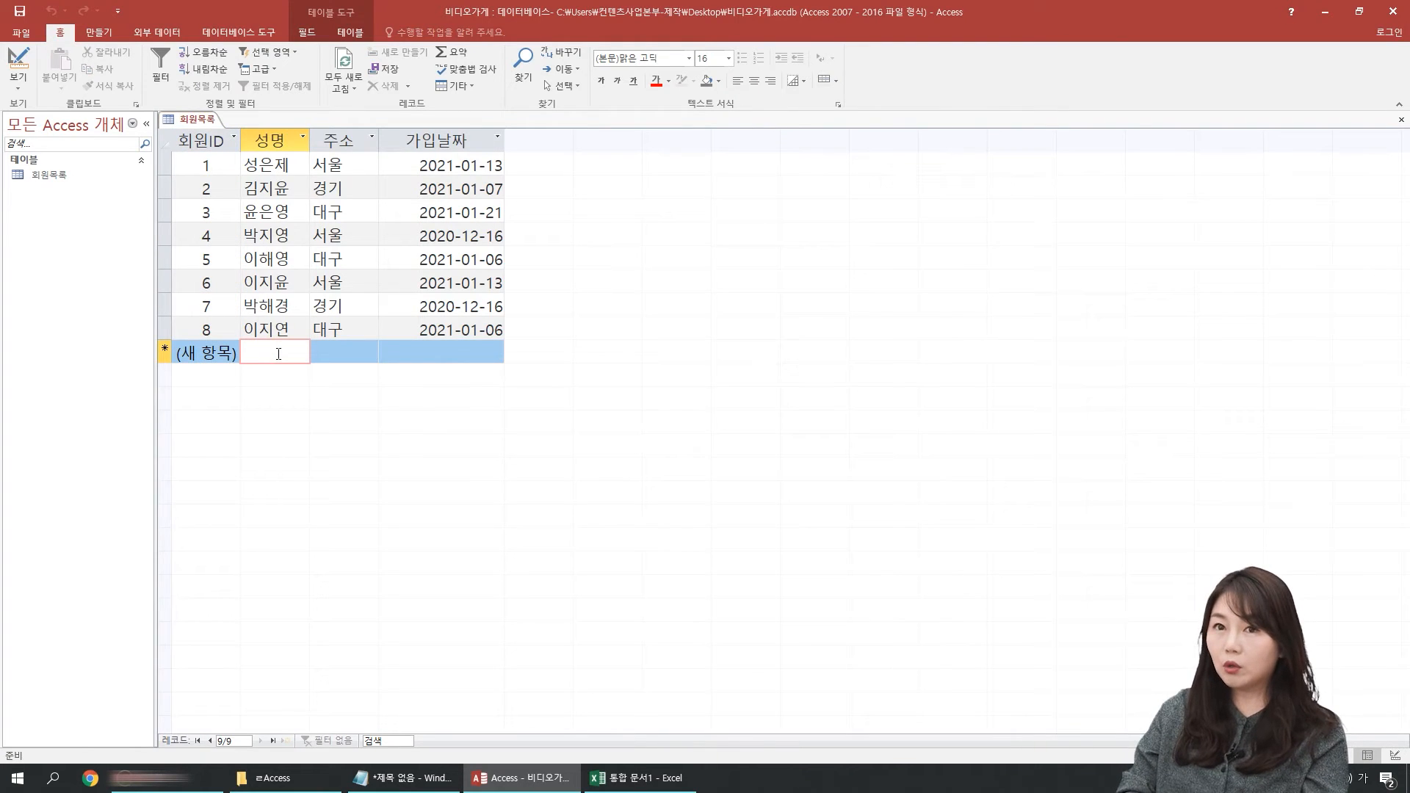
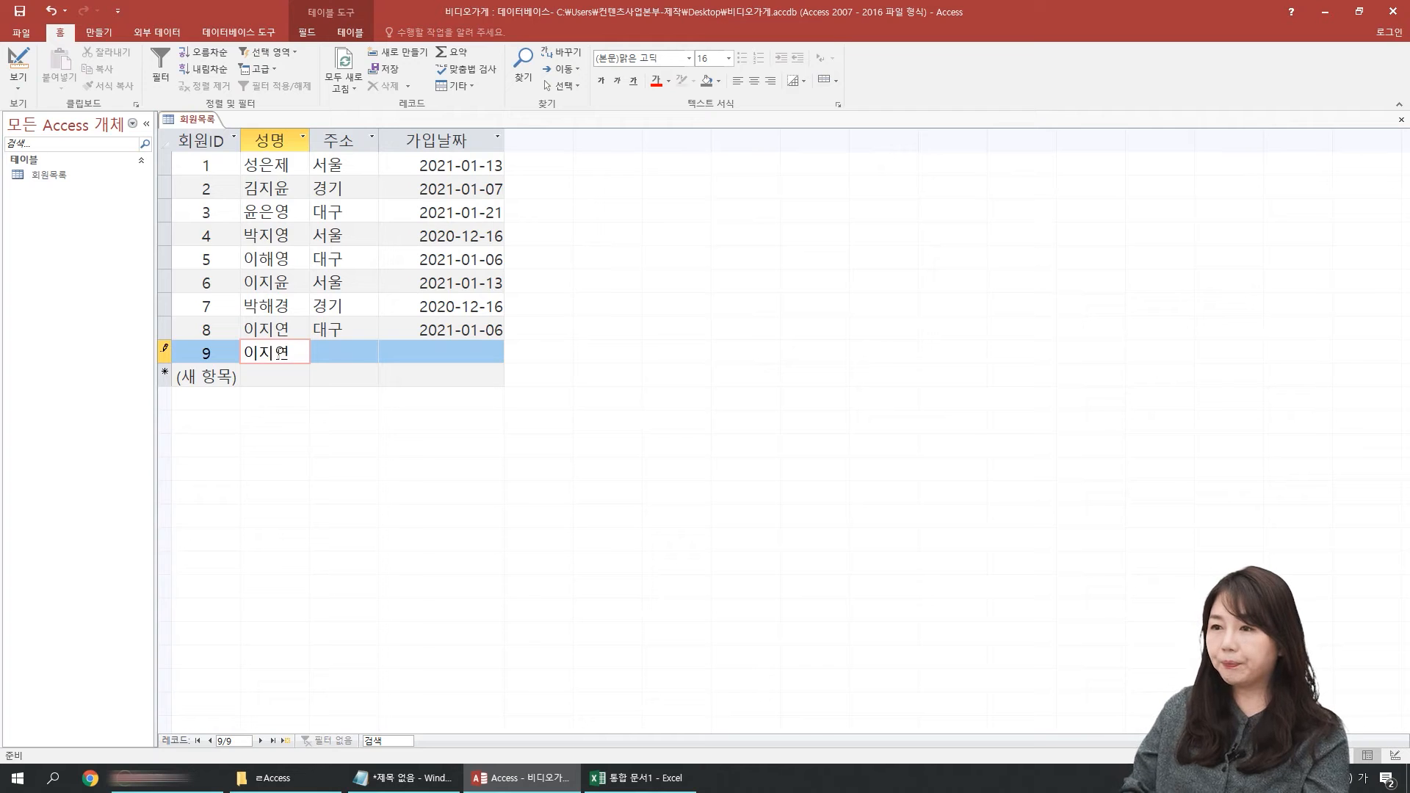
key(Tab)
text(서울)
key(Tab)
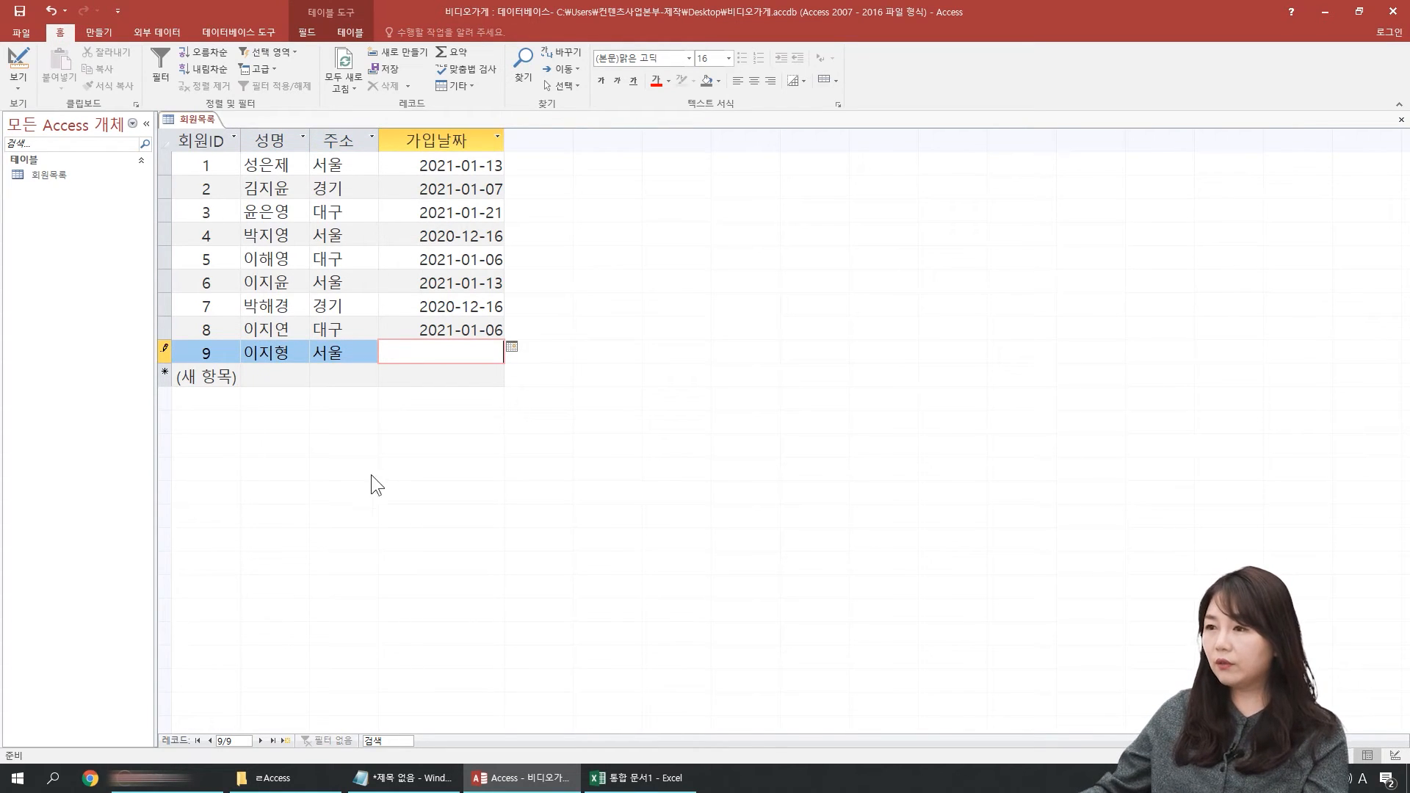
click(511, 346)
click(451, 417)
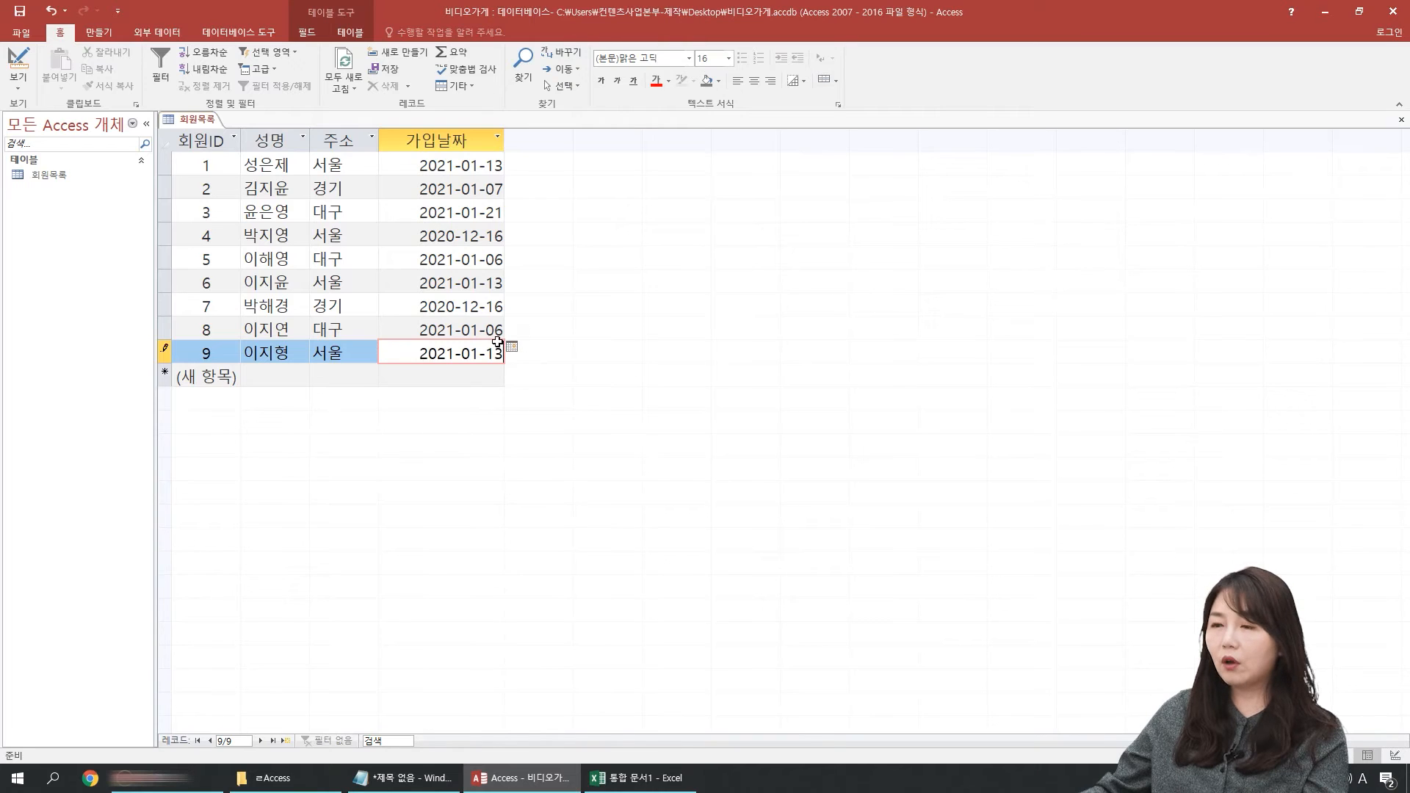
Step: Return to Design view and add a field named 가입여부 below 가입날짜
click(9, 60)
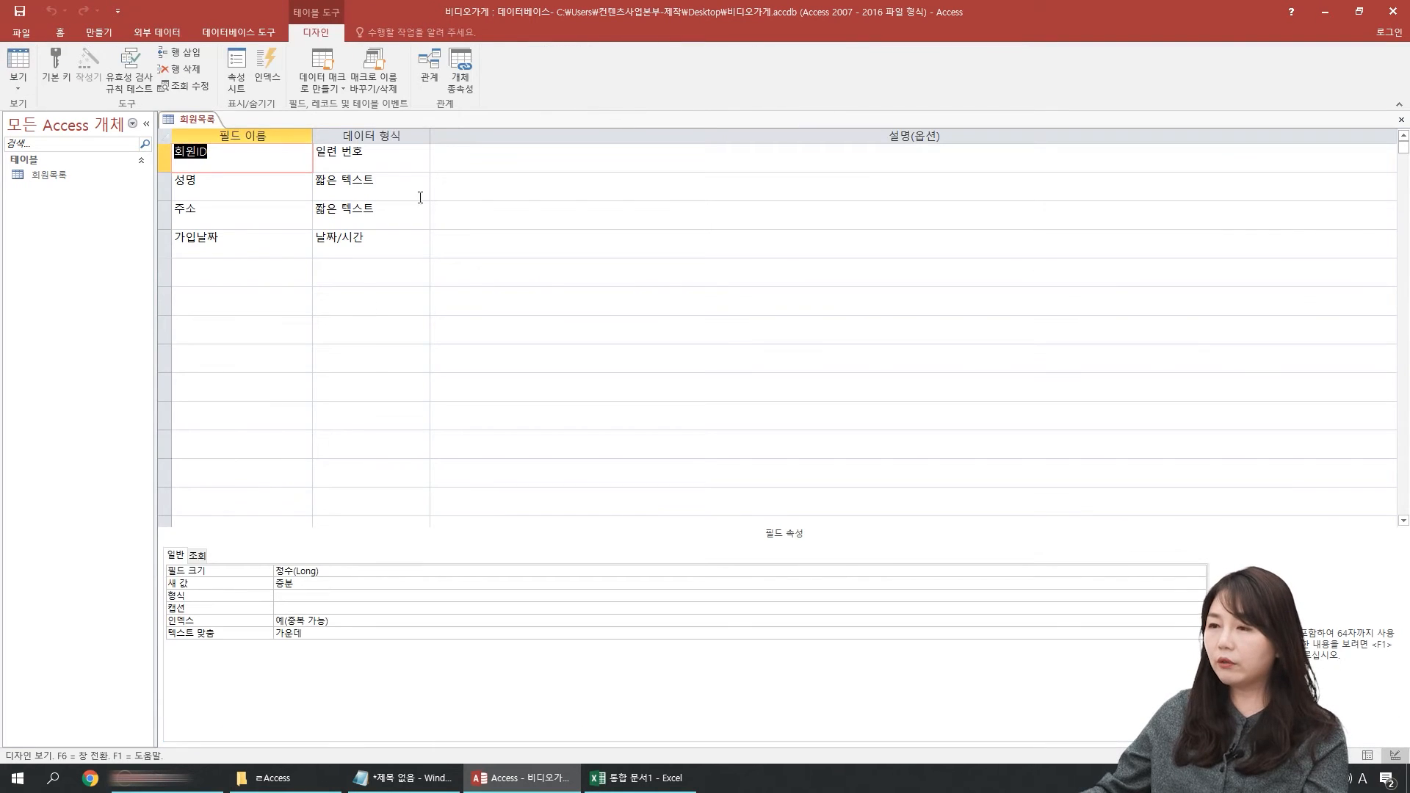
key(Tab)
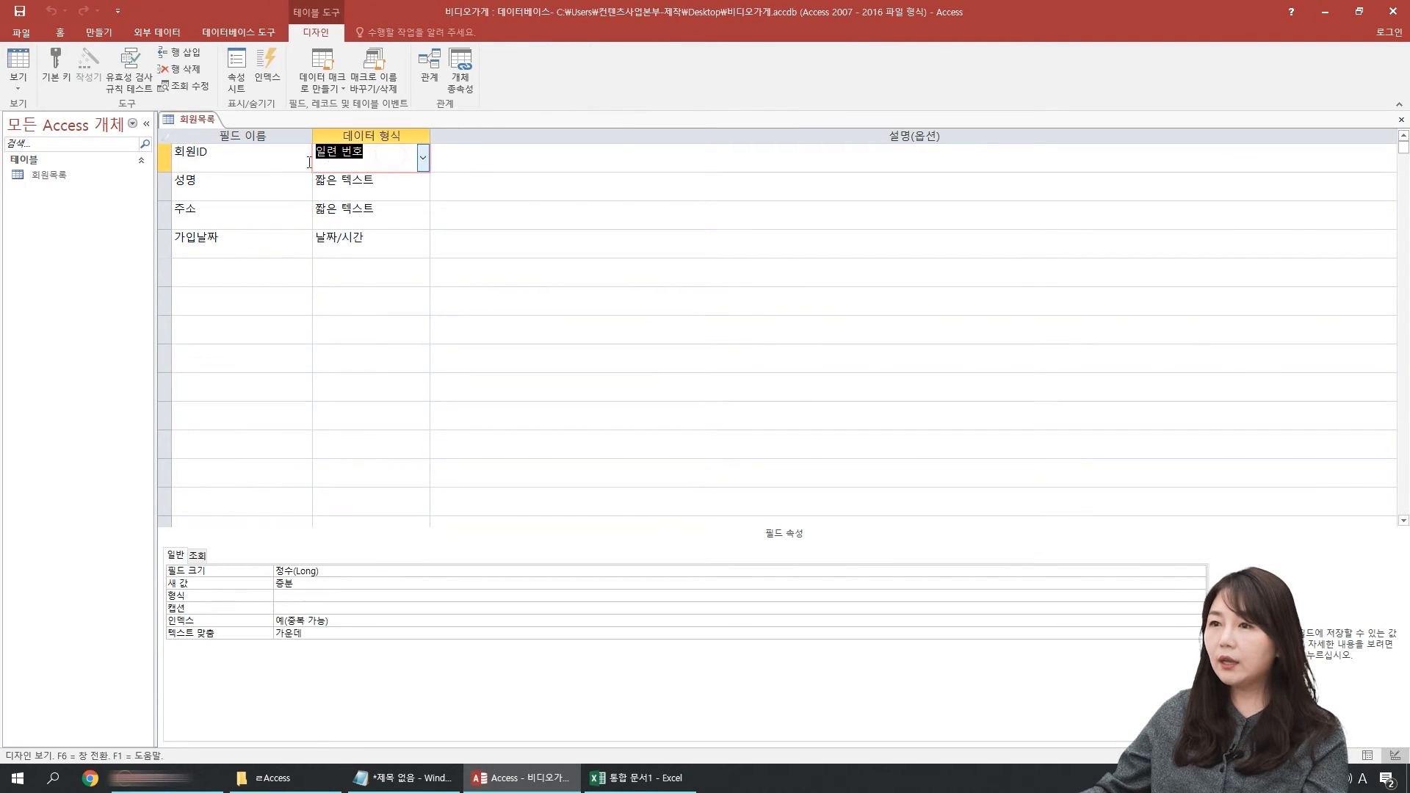
click(237, 188)
click(243, 160)
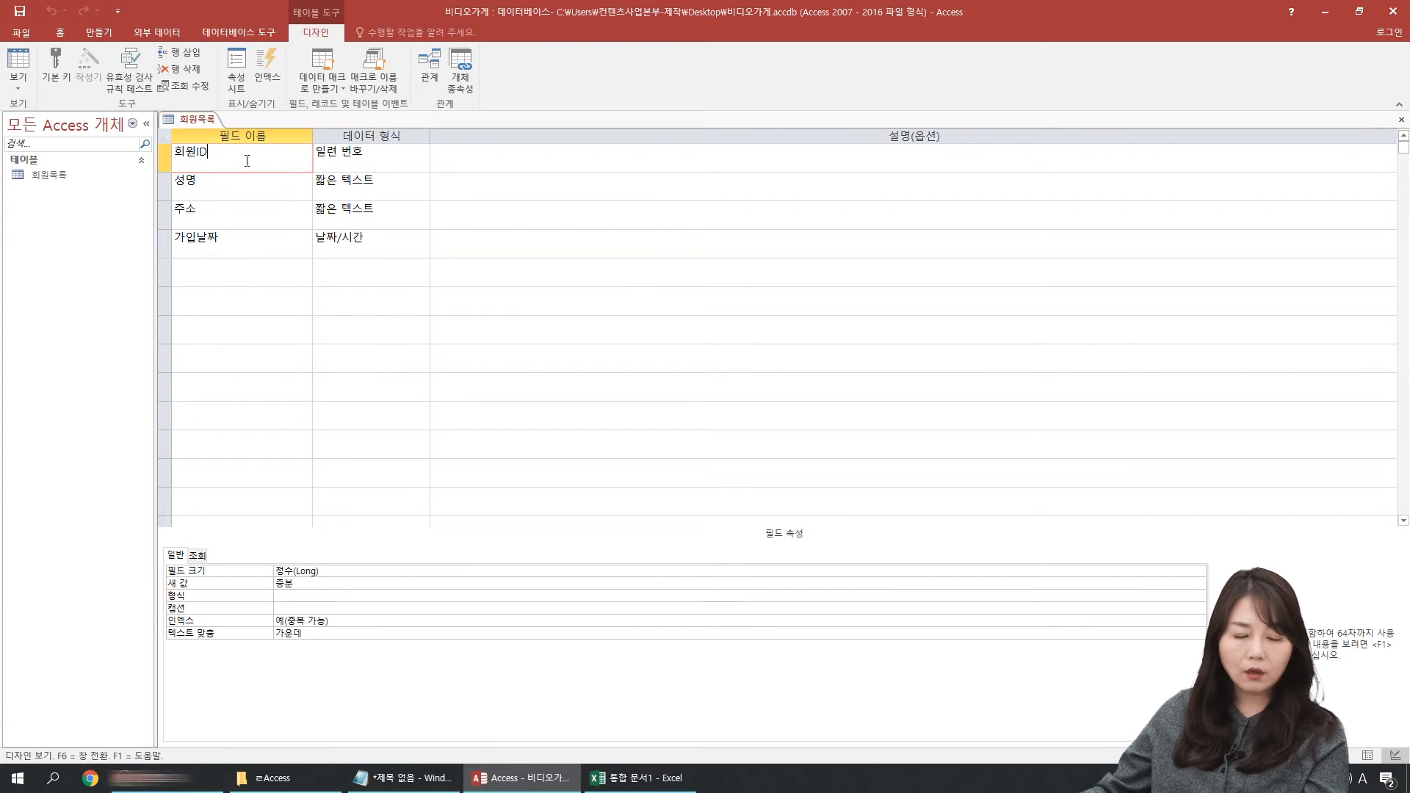
click(221, 276)
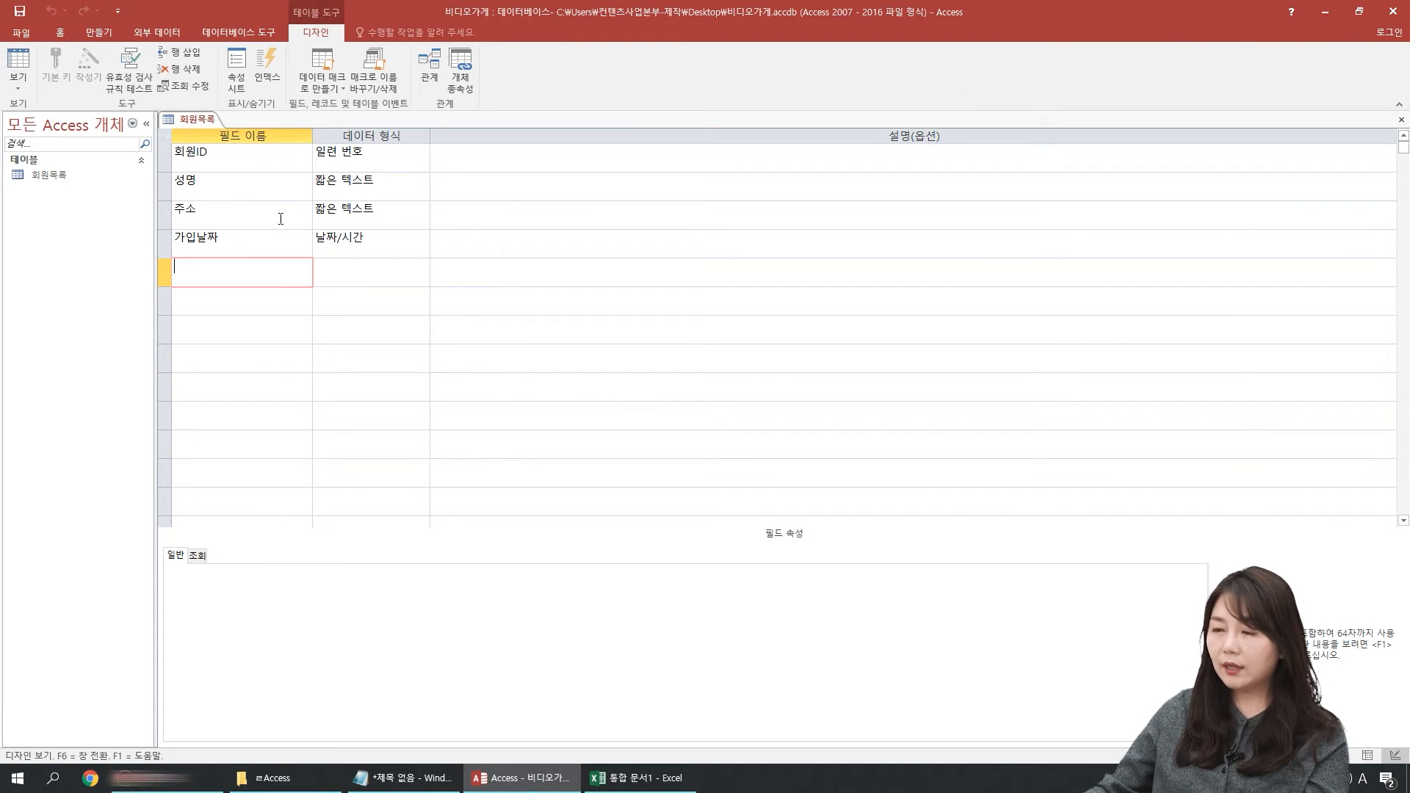
text(RKDL)
key(BackSpace)
key(BackSpace)
key(BackSpace)
key(BackSpace)
key(Hangul)
text(가입여부)
key(Tab)
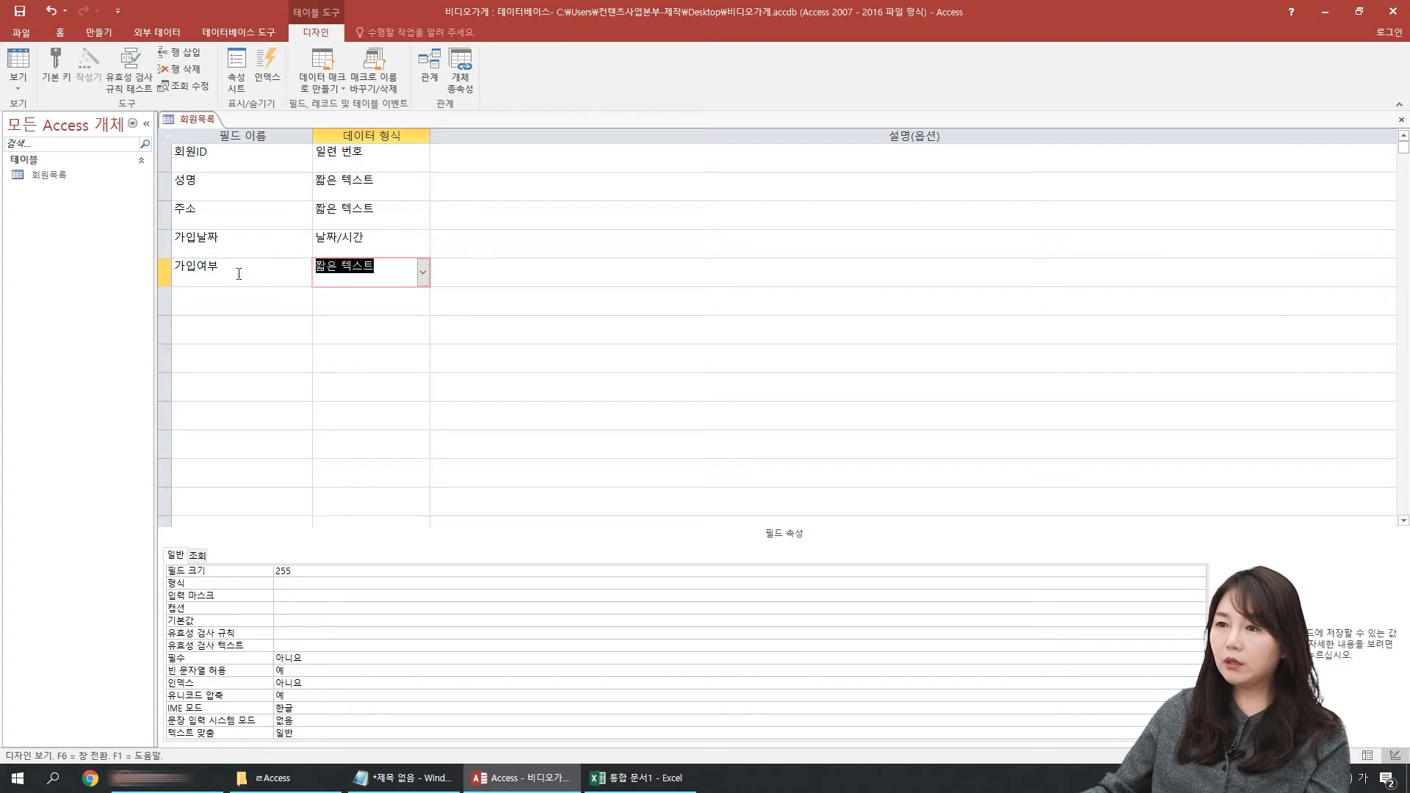
Step: Set the 가입여부 field's data type to Yes/No and save the design while switching to Datasheet view
click(424, 271)
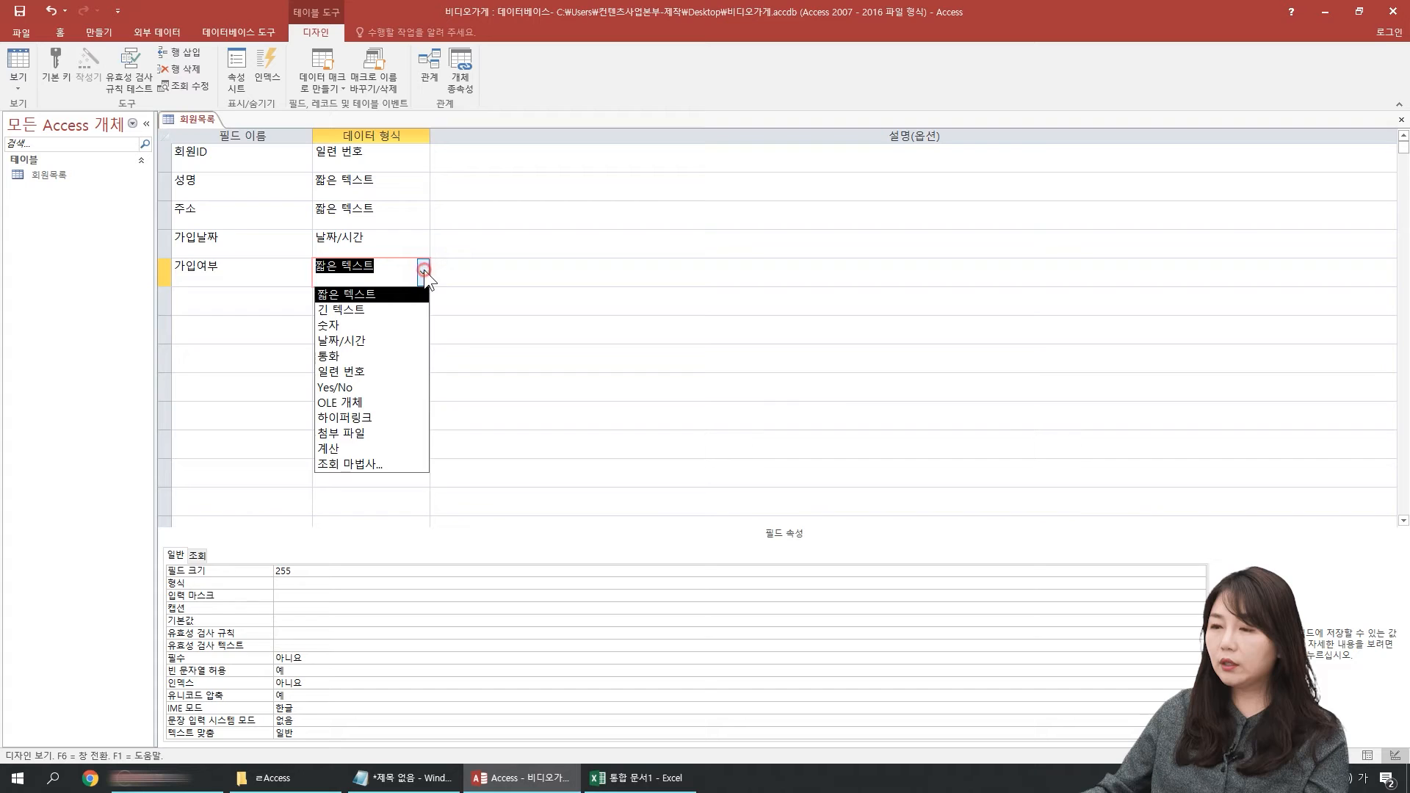
click(345, 386)
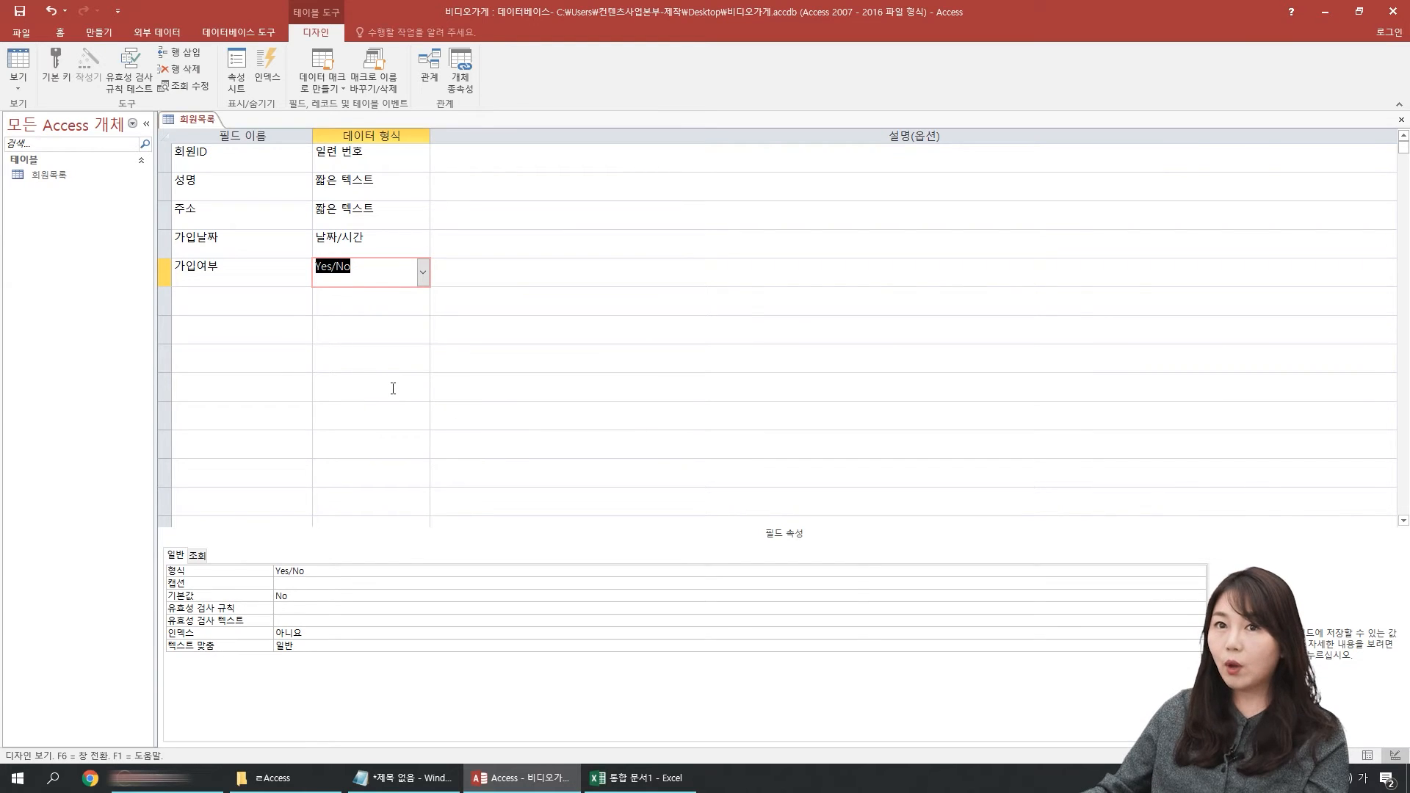
click(250, 276)
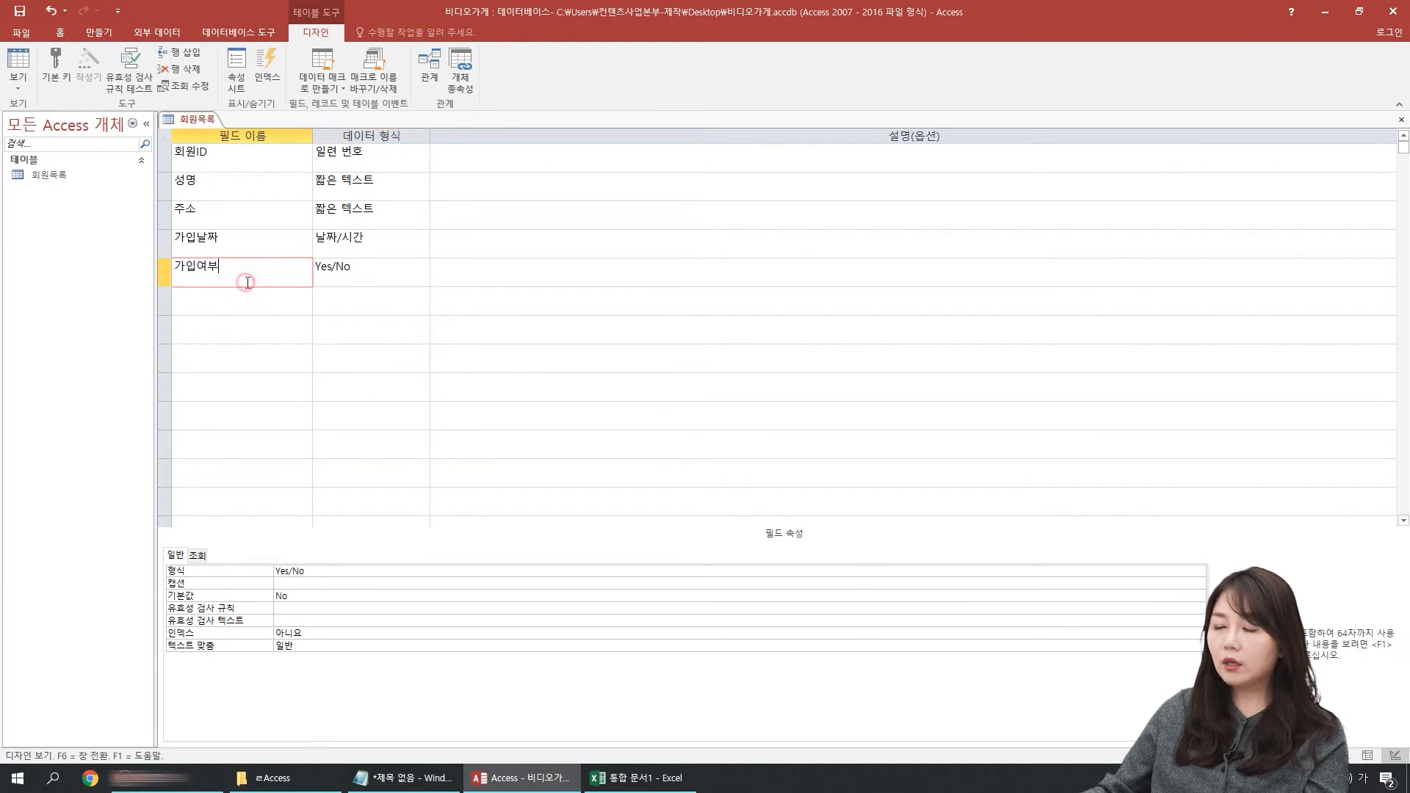
click(16, 55)
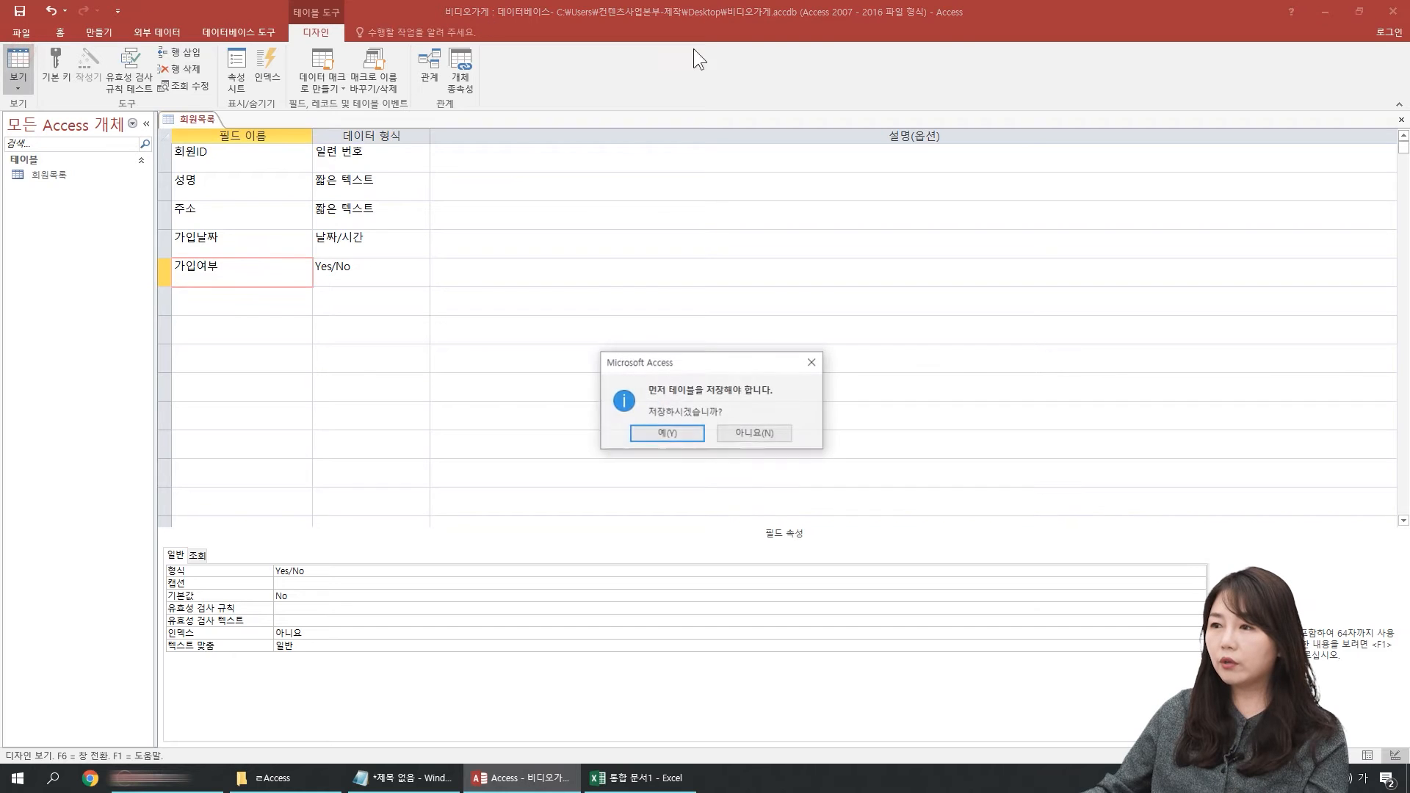
click(662, 434)
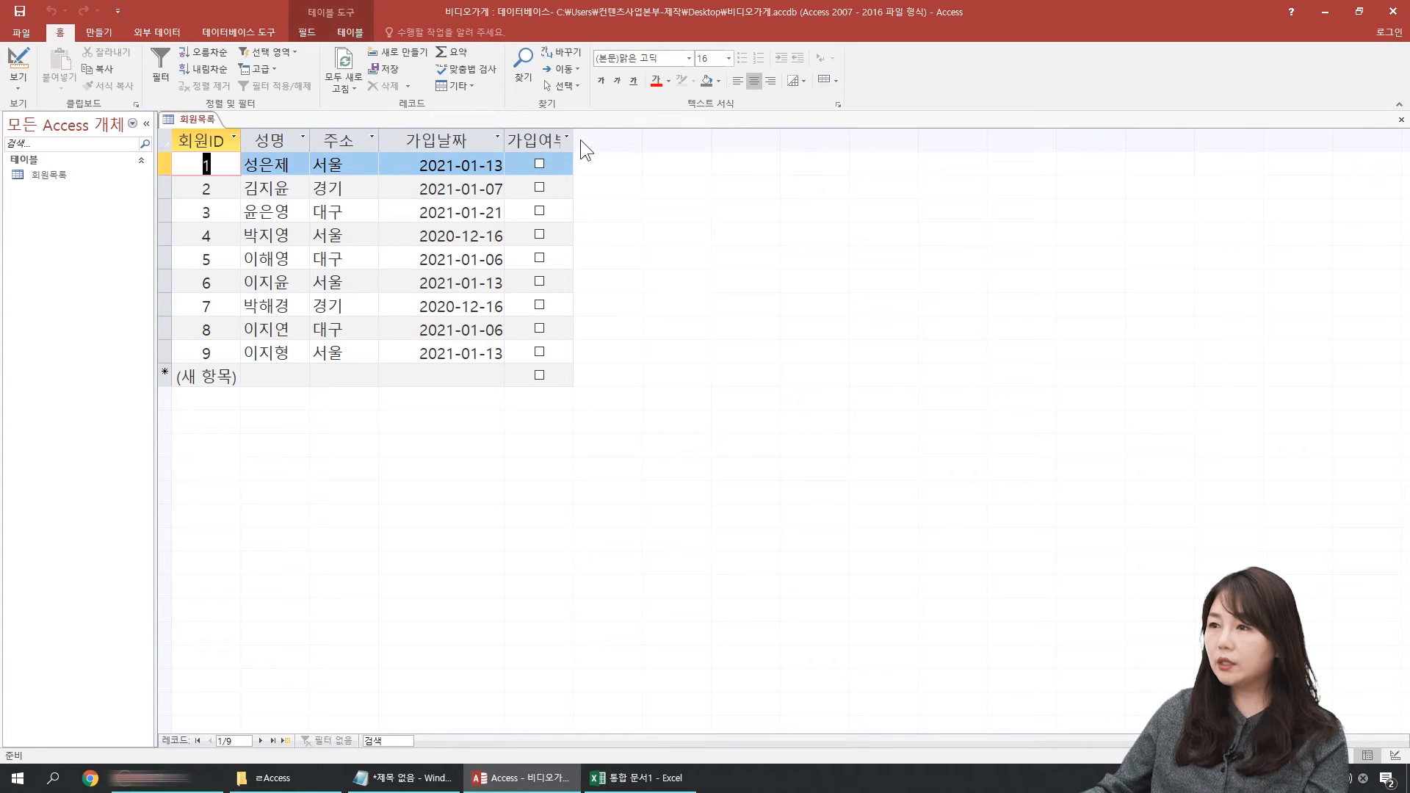
Step: Widen the 가입여부 column and check the boxes for member IDs 1, 2, 3 and 6
drag(574, 138, 637, 137)
click(626, 140)
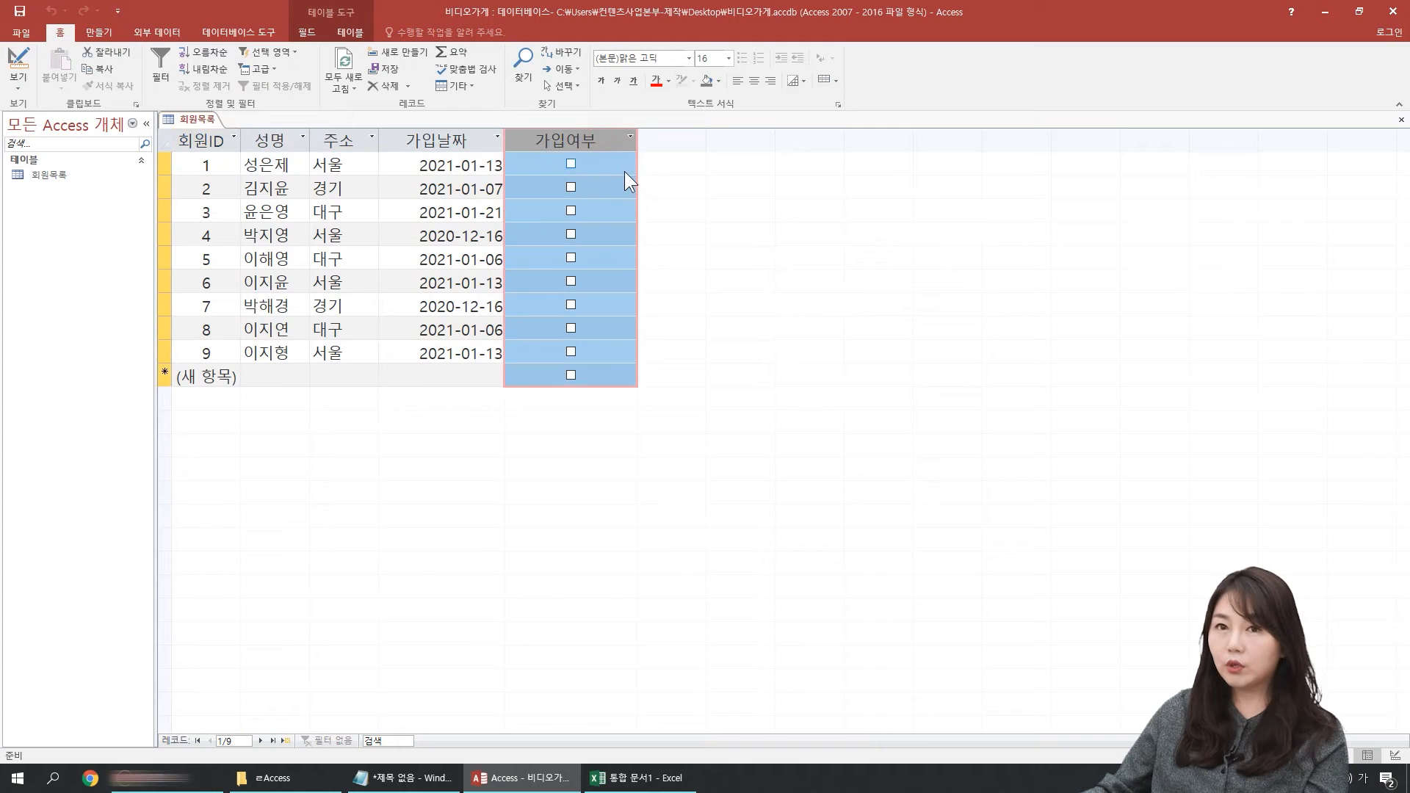
click(570, 164)
click(570, 188)
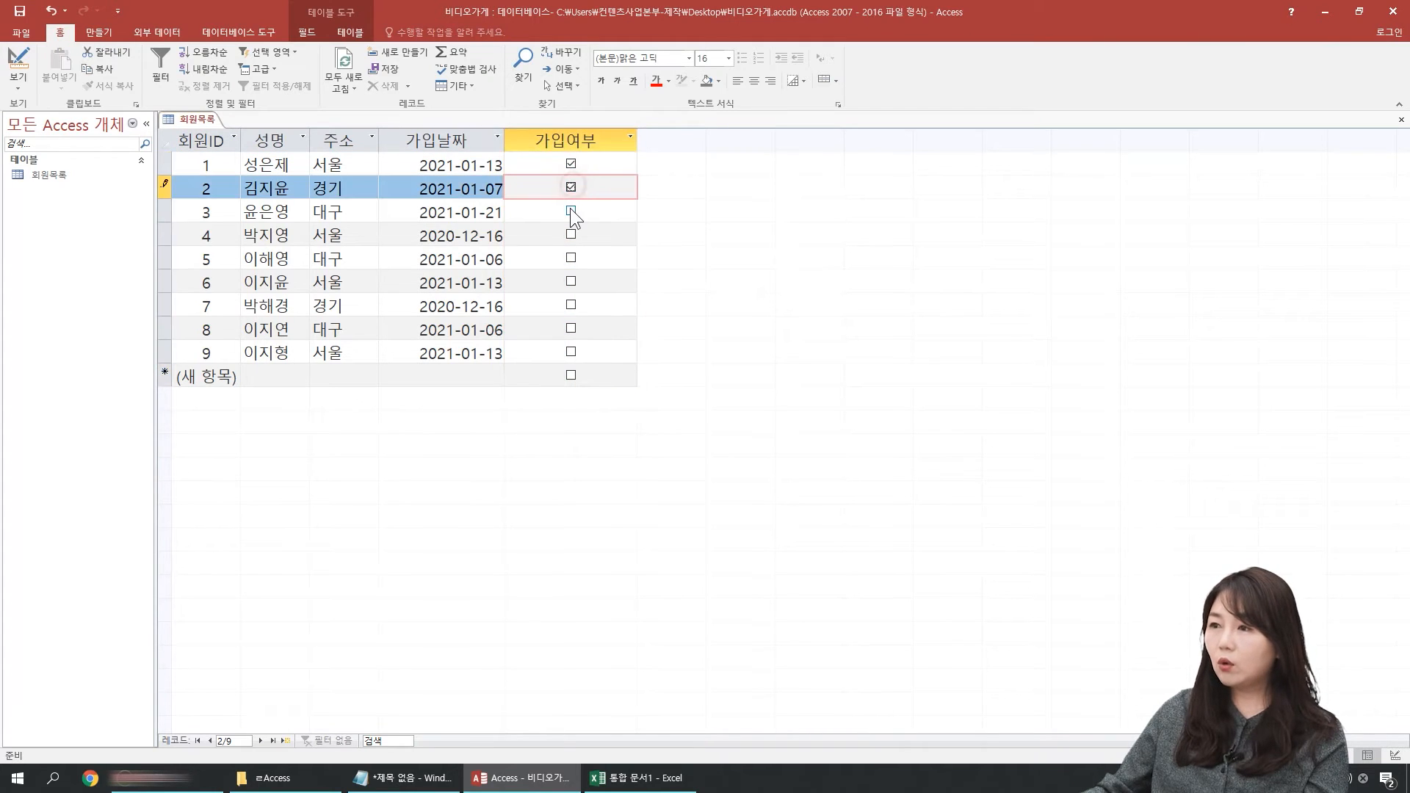
click(571, 211)
click(571, 282)
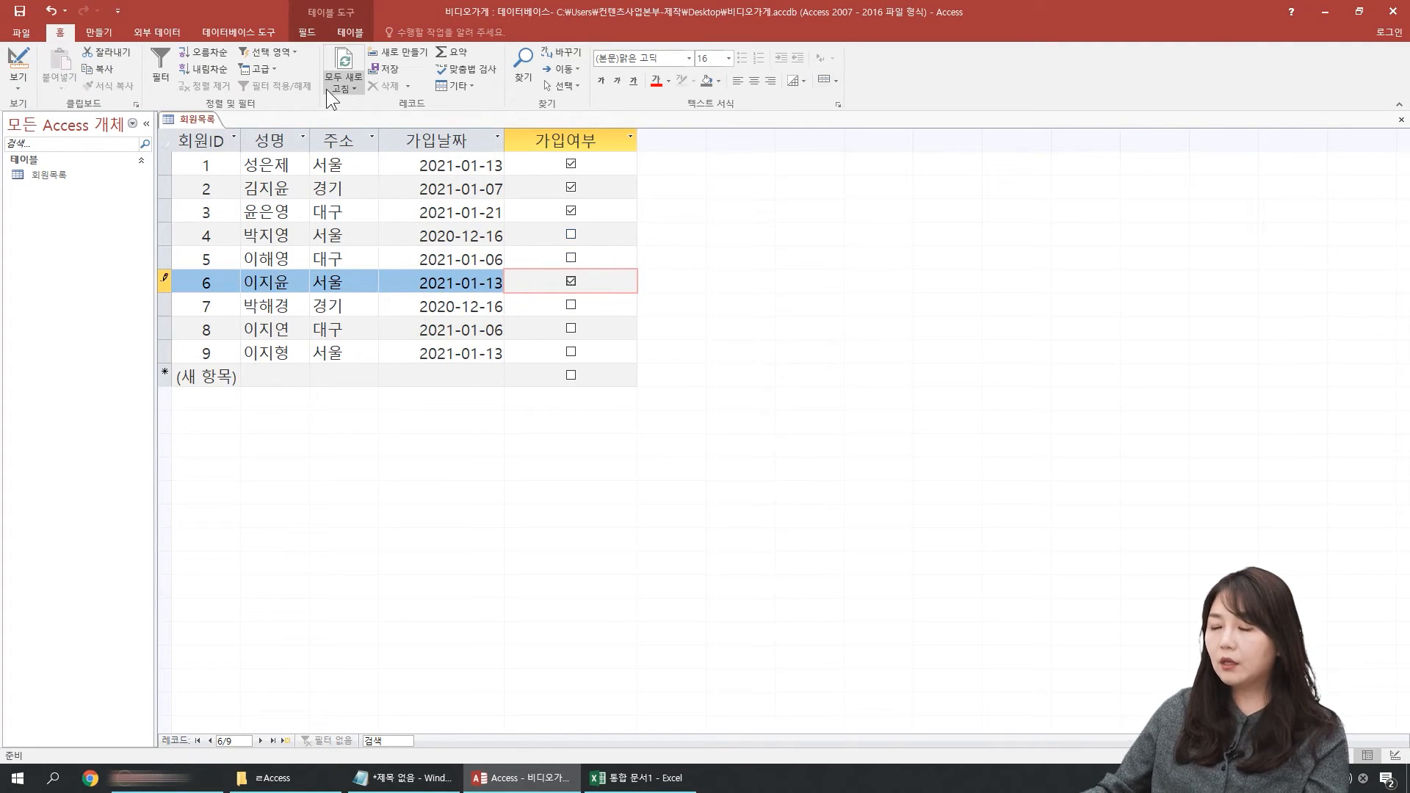
Step: Return to Design view and examine the field properties of the 가입여부 field
click(406, 166)
click(17, 60)
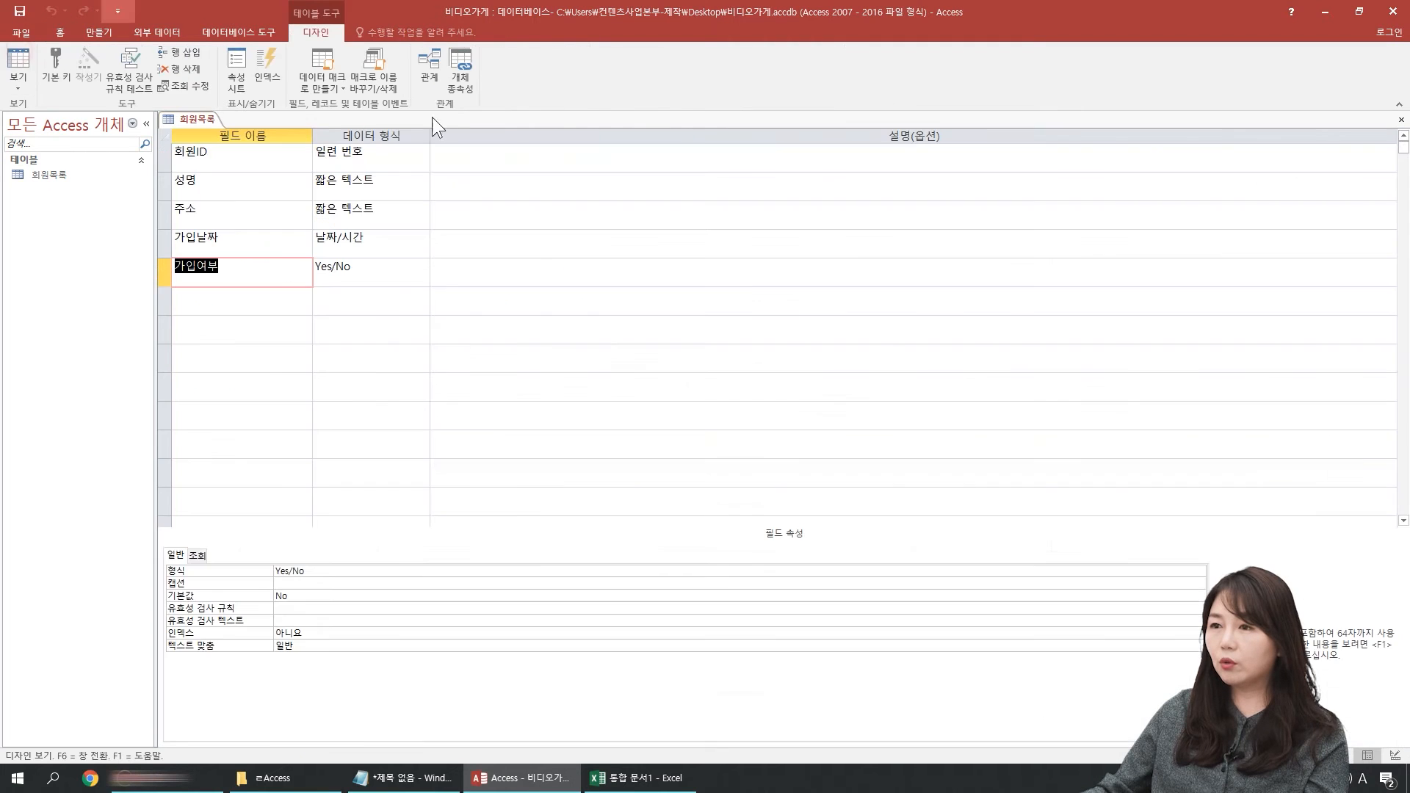
click(371, 261)
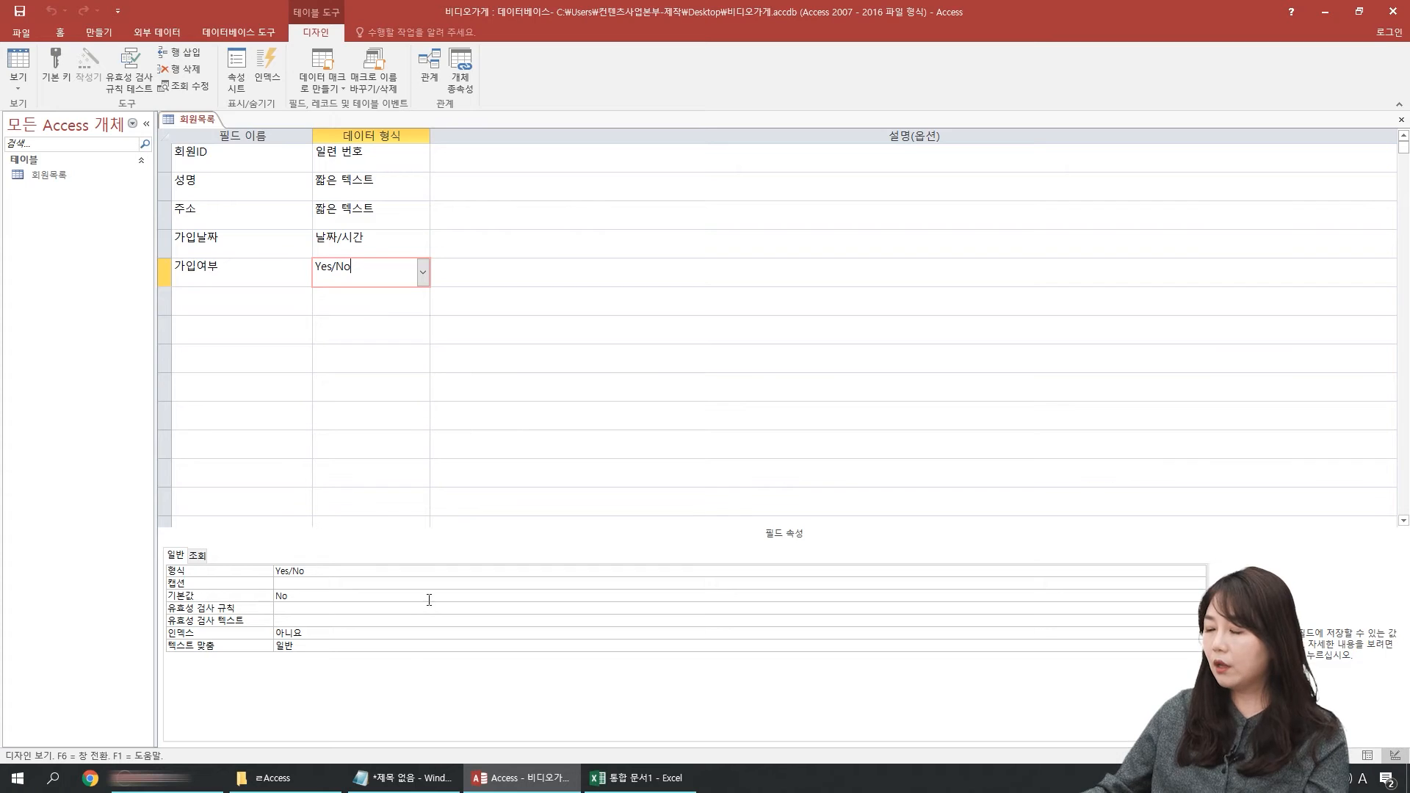
click(260, 570)
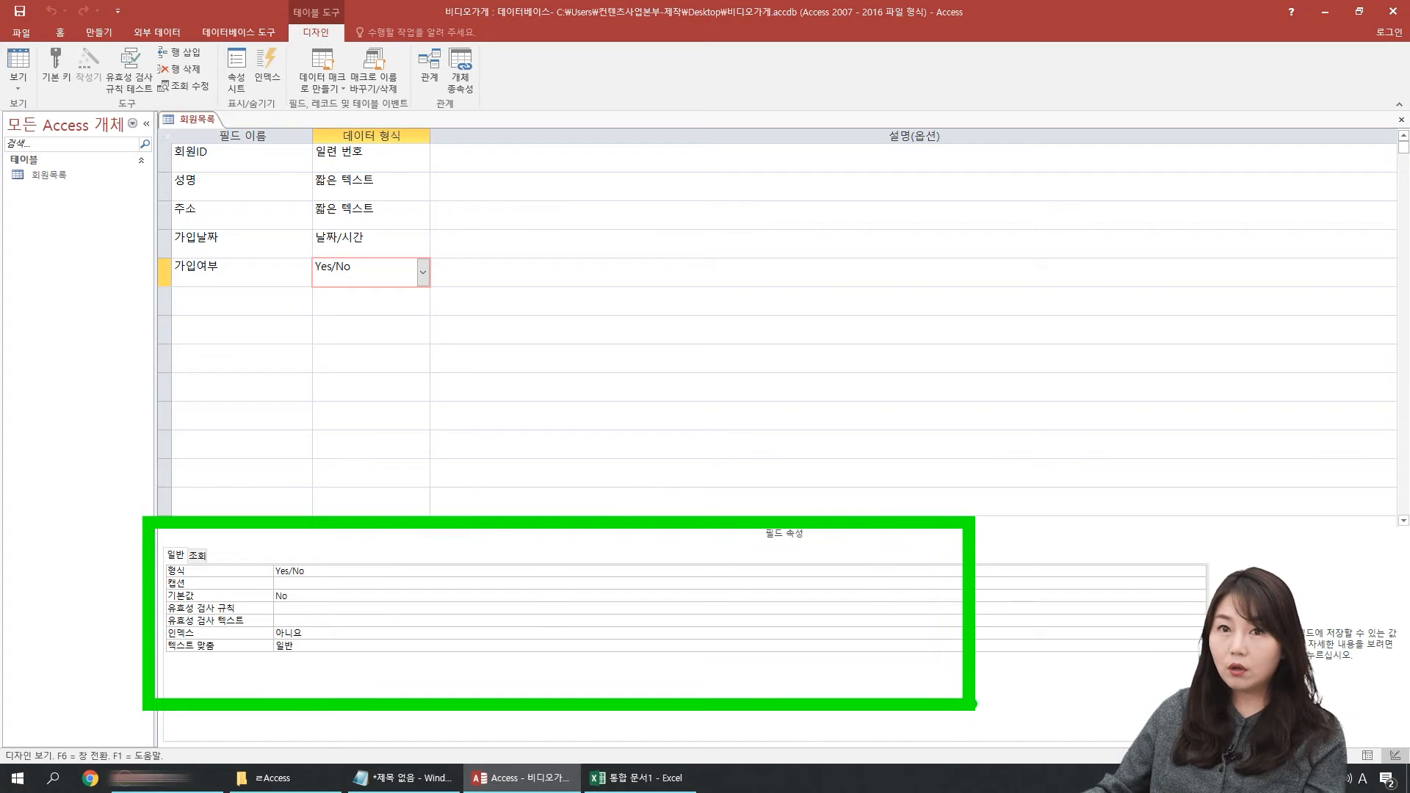
drag(753, 549, 829, 548)
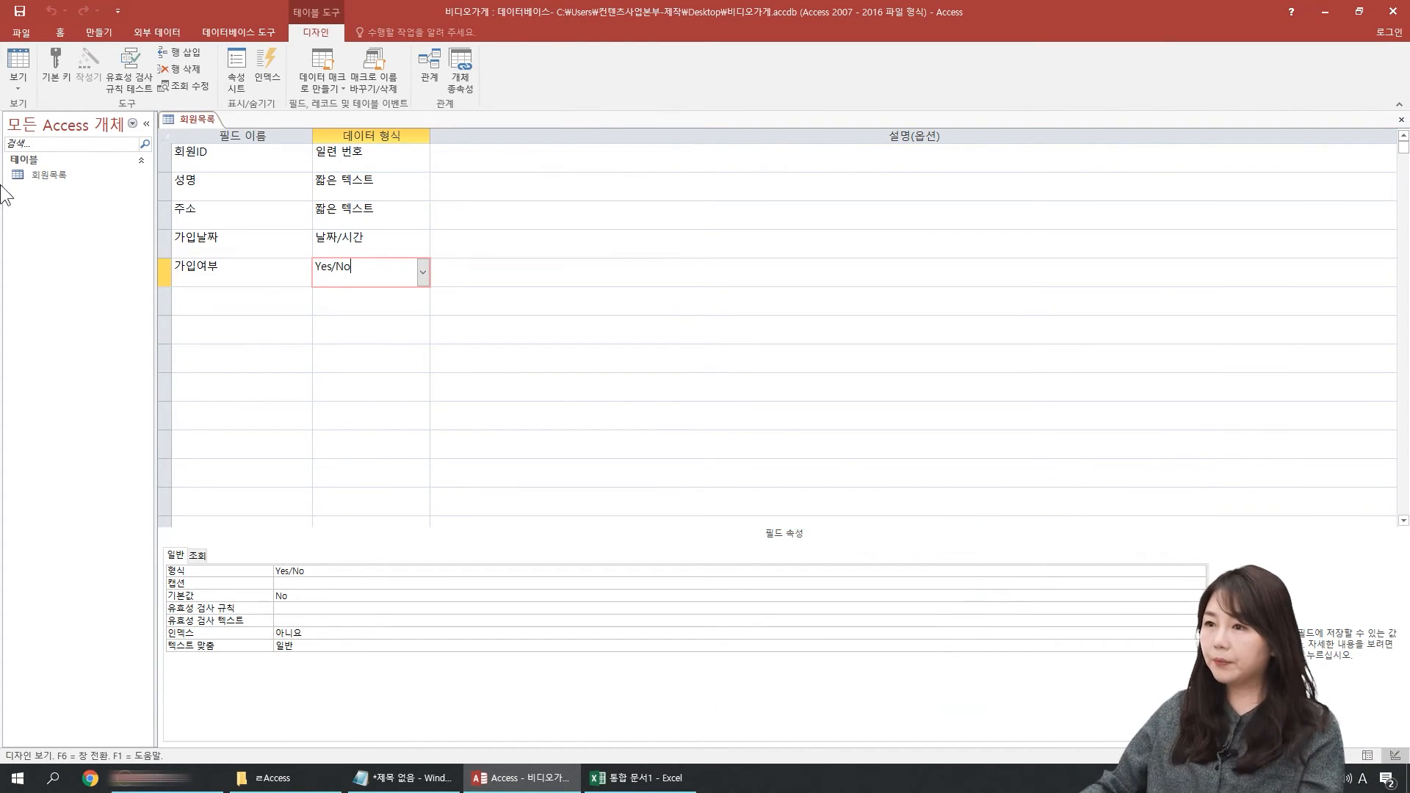
Step: Set the 성명 field's format to > and save the design while switching to Datasheet view
click(245, 180)
click(302, 583)
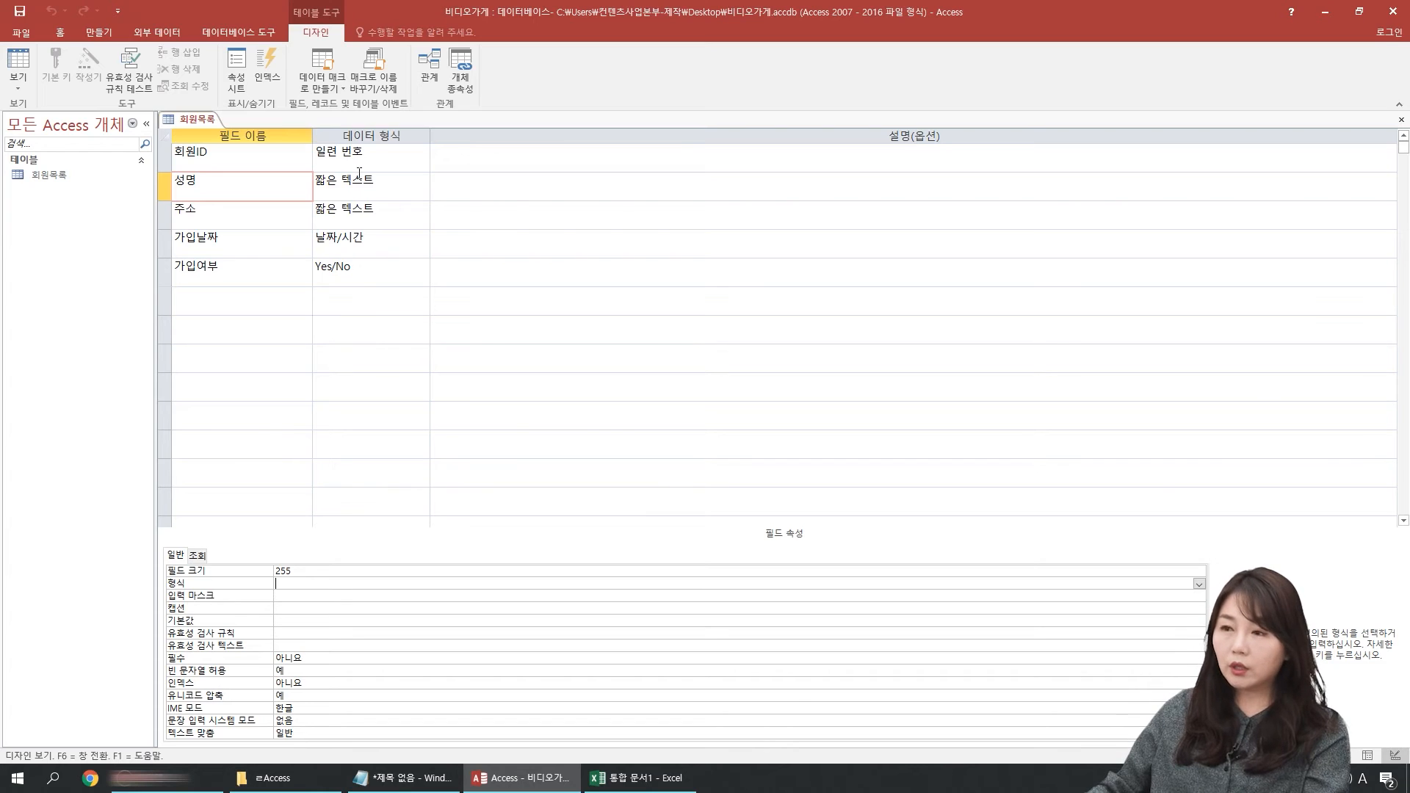
click(246, 195)
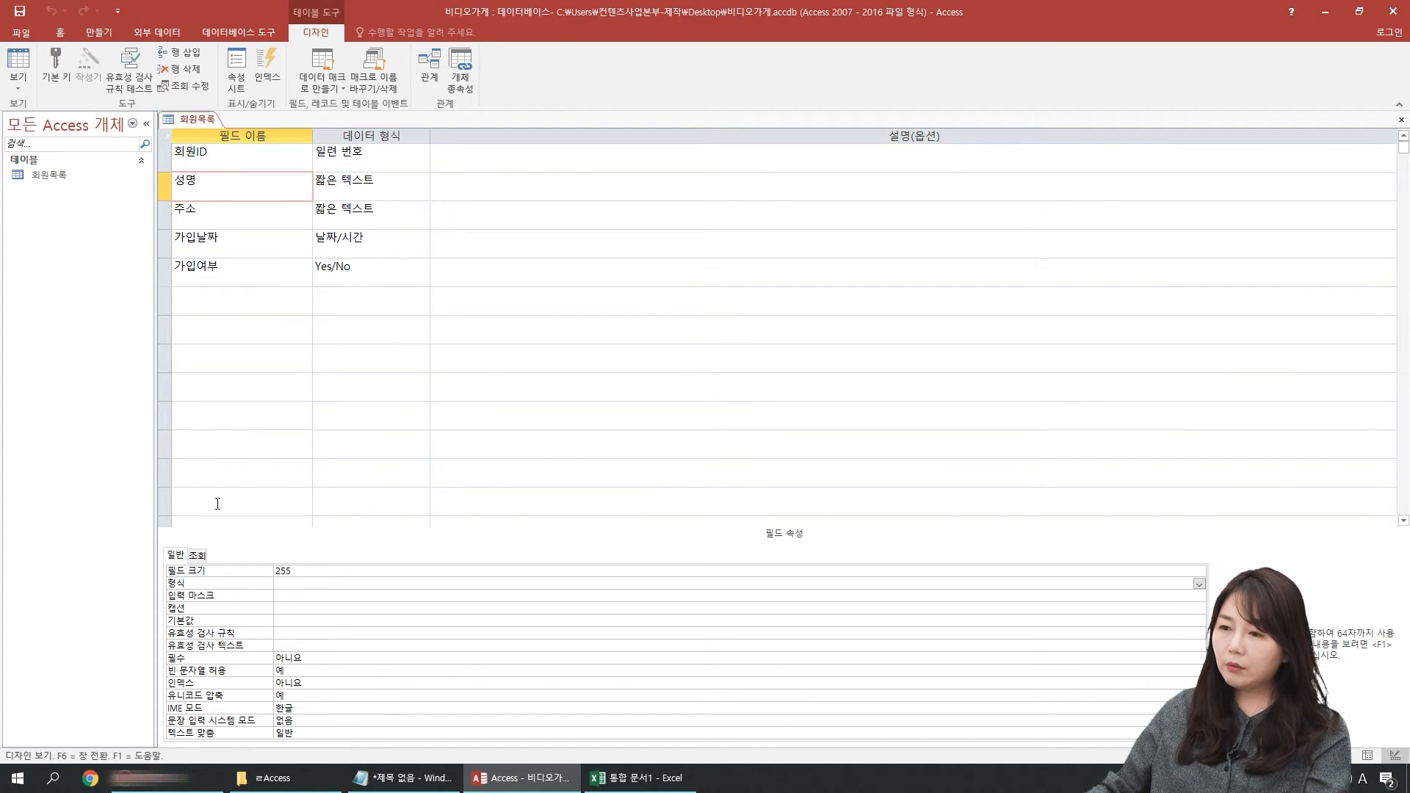
click(291, 581)
text(>)
key(Return)
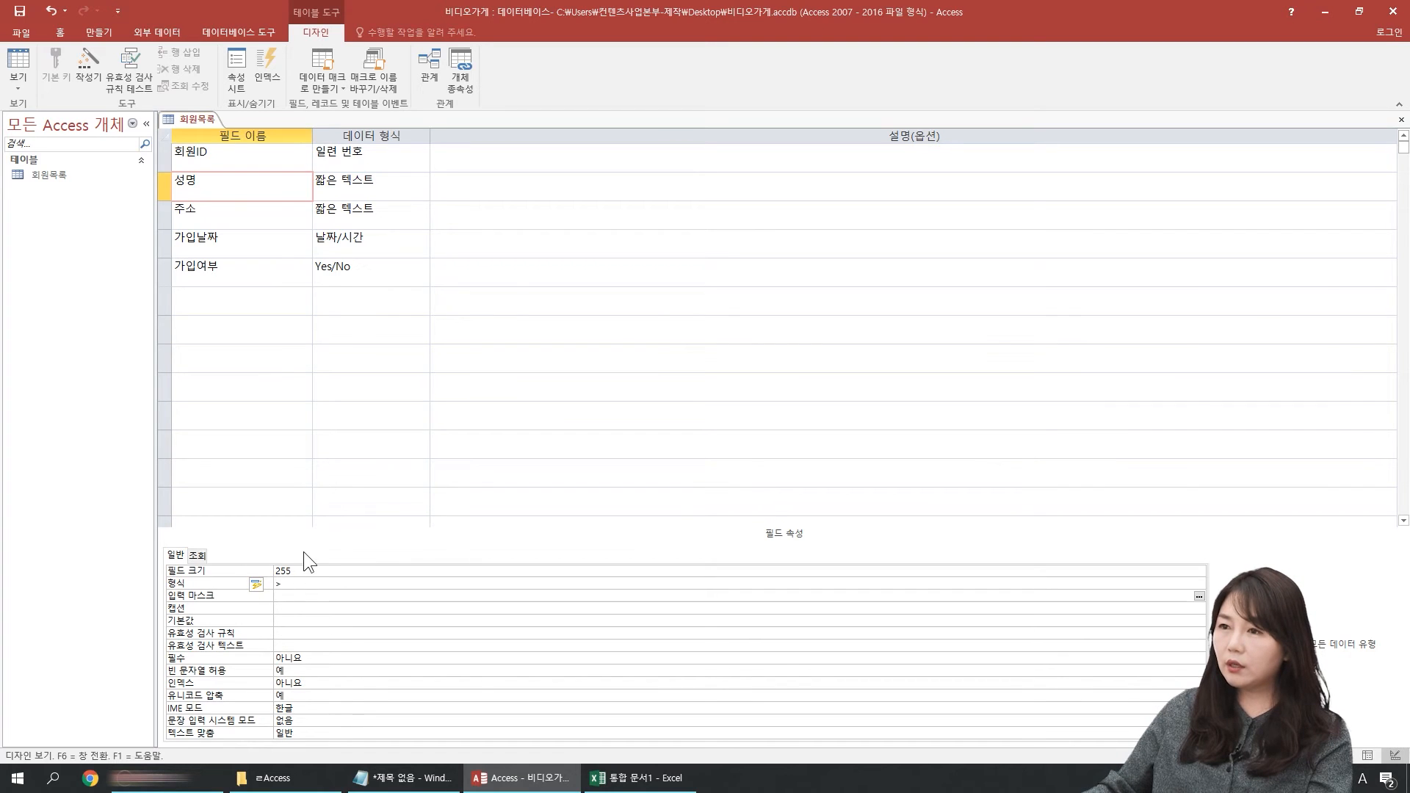
click(21, 84)
click(44, 101)
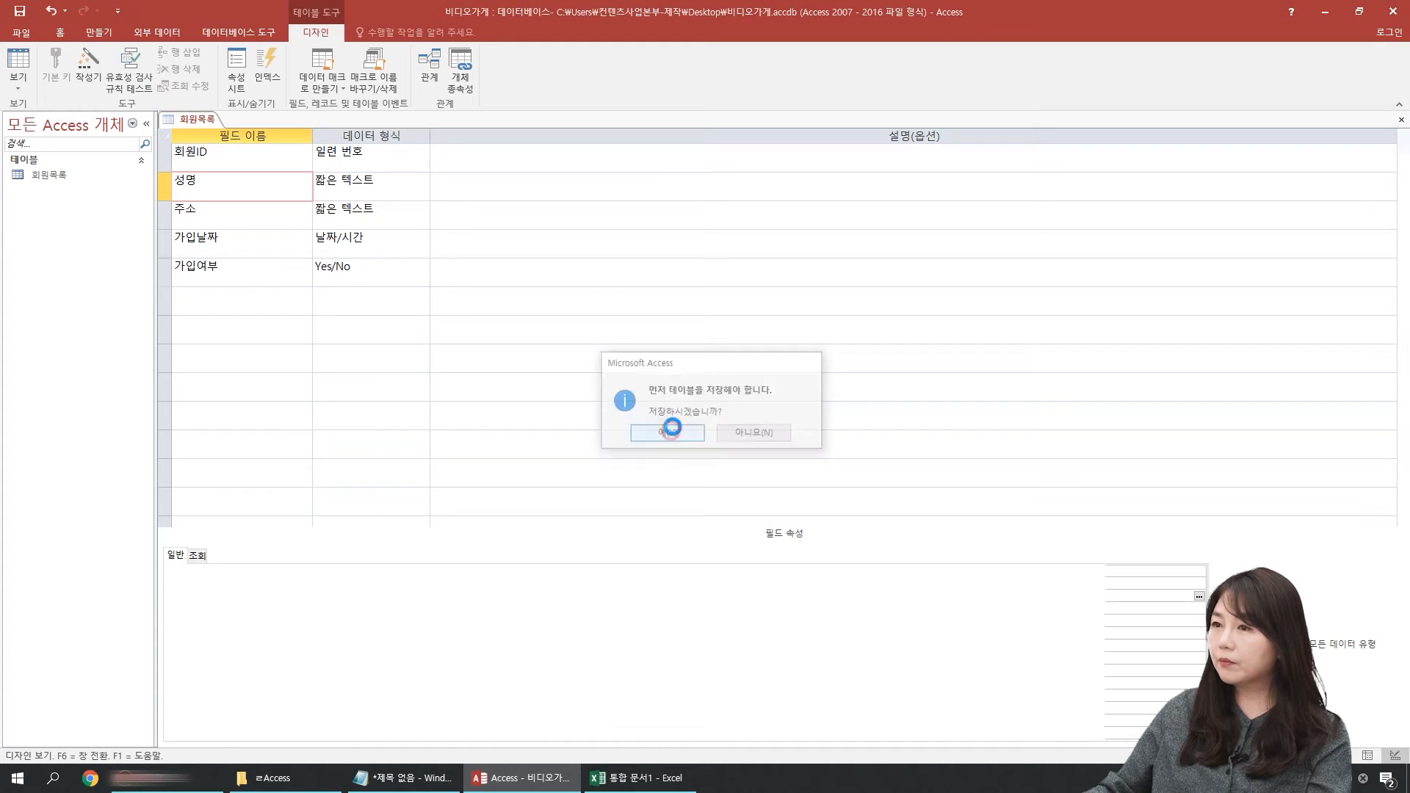
click(667, 434)
Step: Widen the 성명 column and add a new record with a member's name in lowercase English letters
click(272, 141)
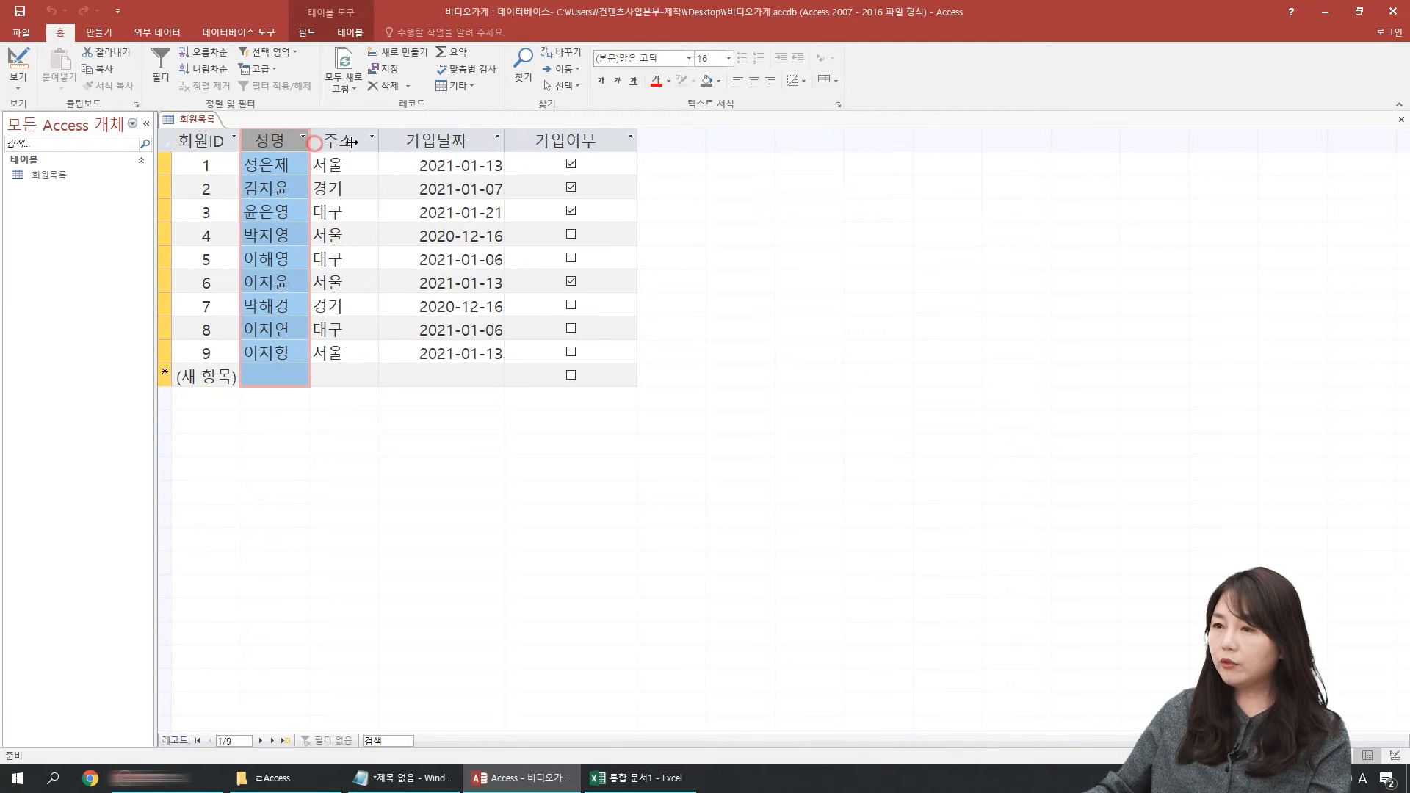
drag(315, 142, 439, 142)
click(318, 376)
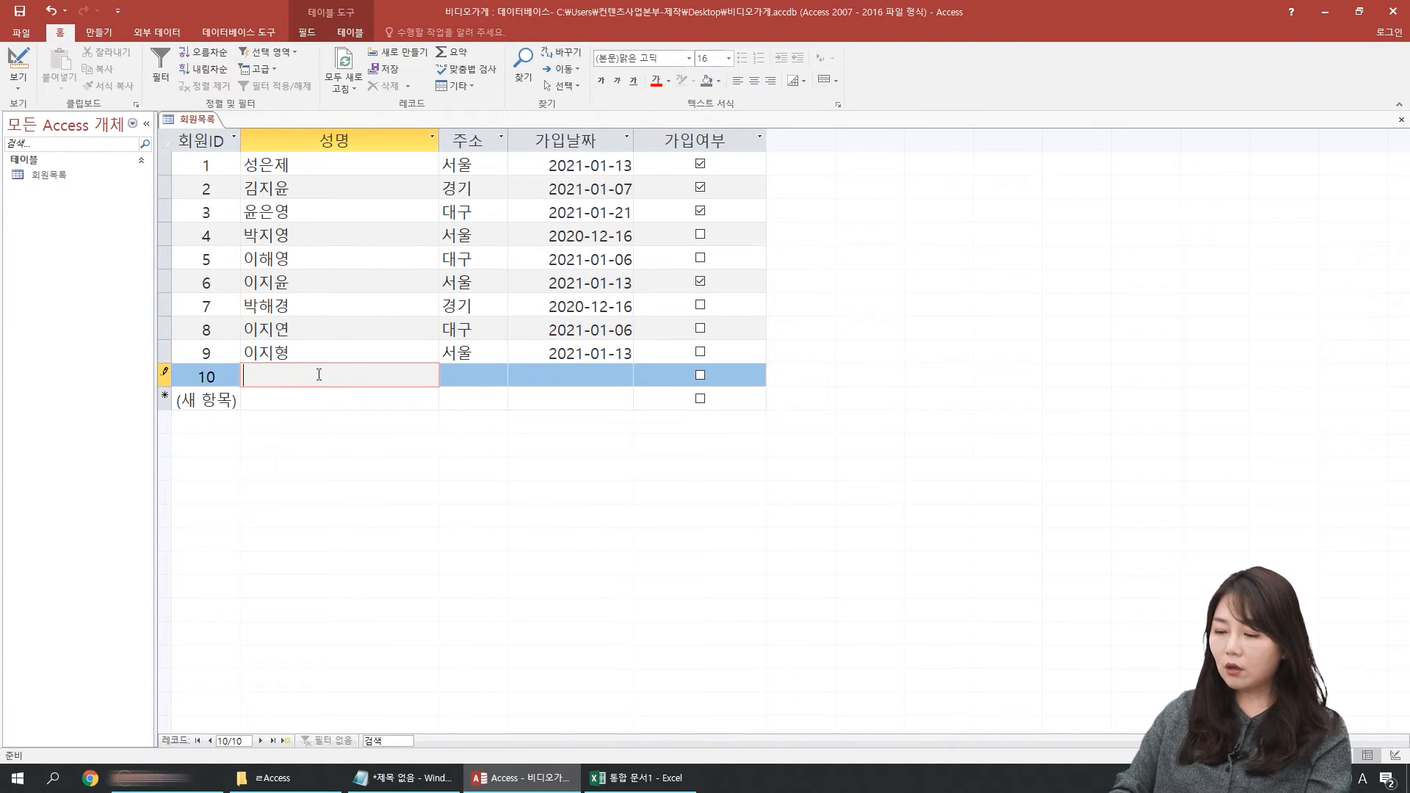
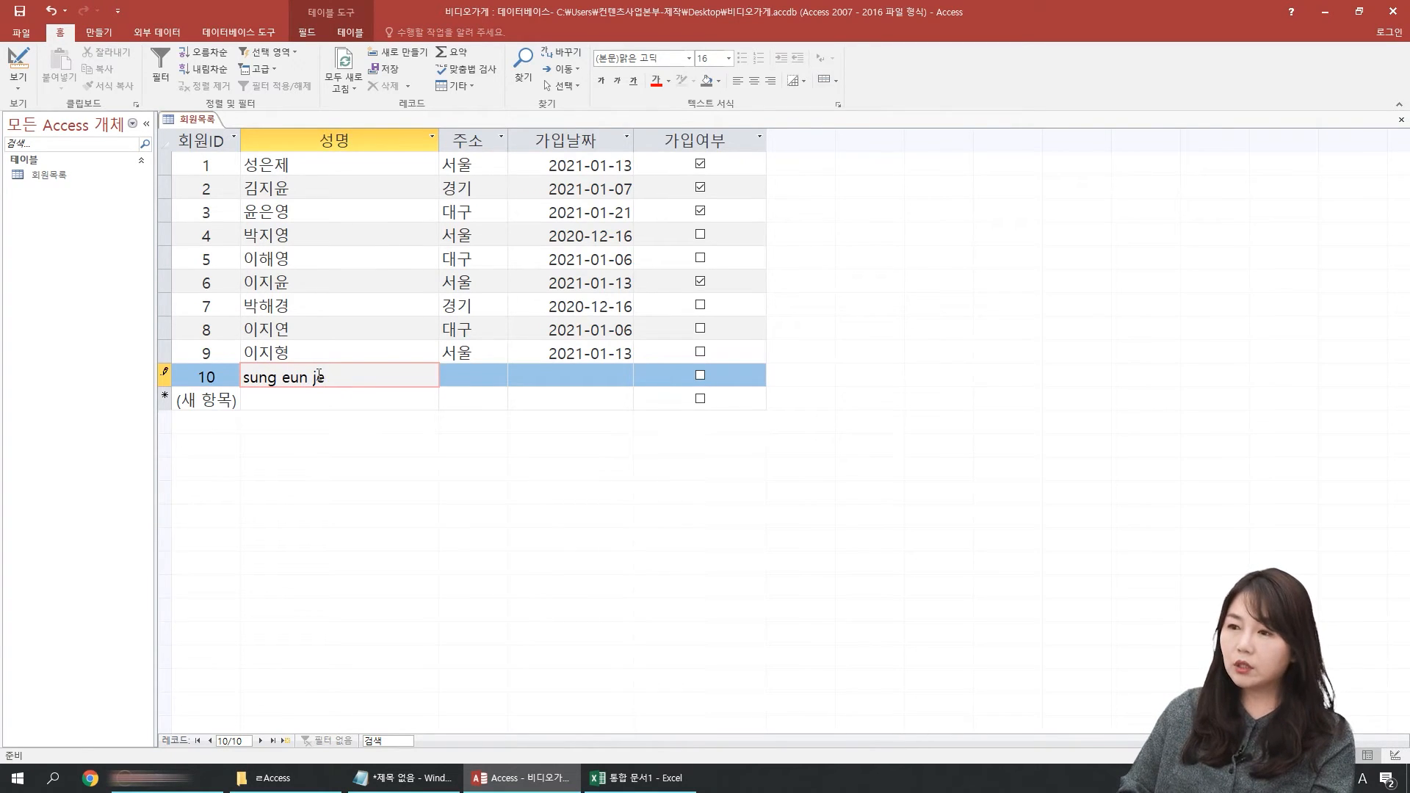
key(Tab)
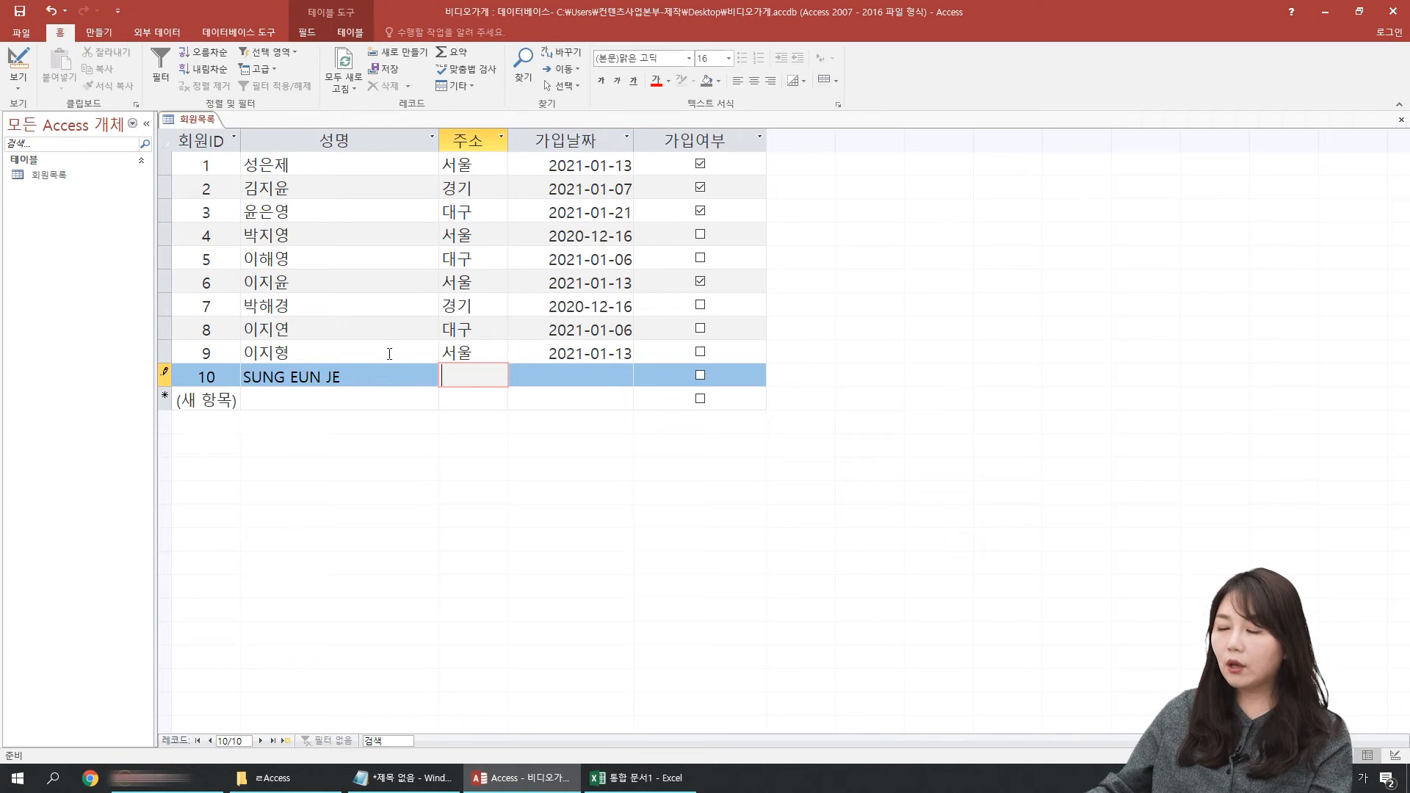
mouse_move(427, 181)
mouse_down()
mouse_move(657, 323)
mouse_move(537, 440)
mouse_up()
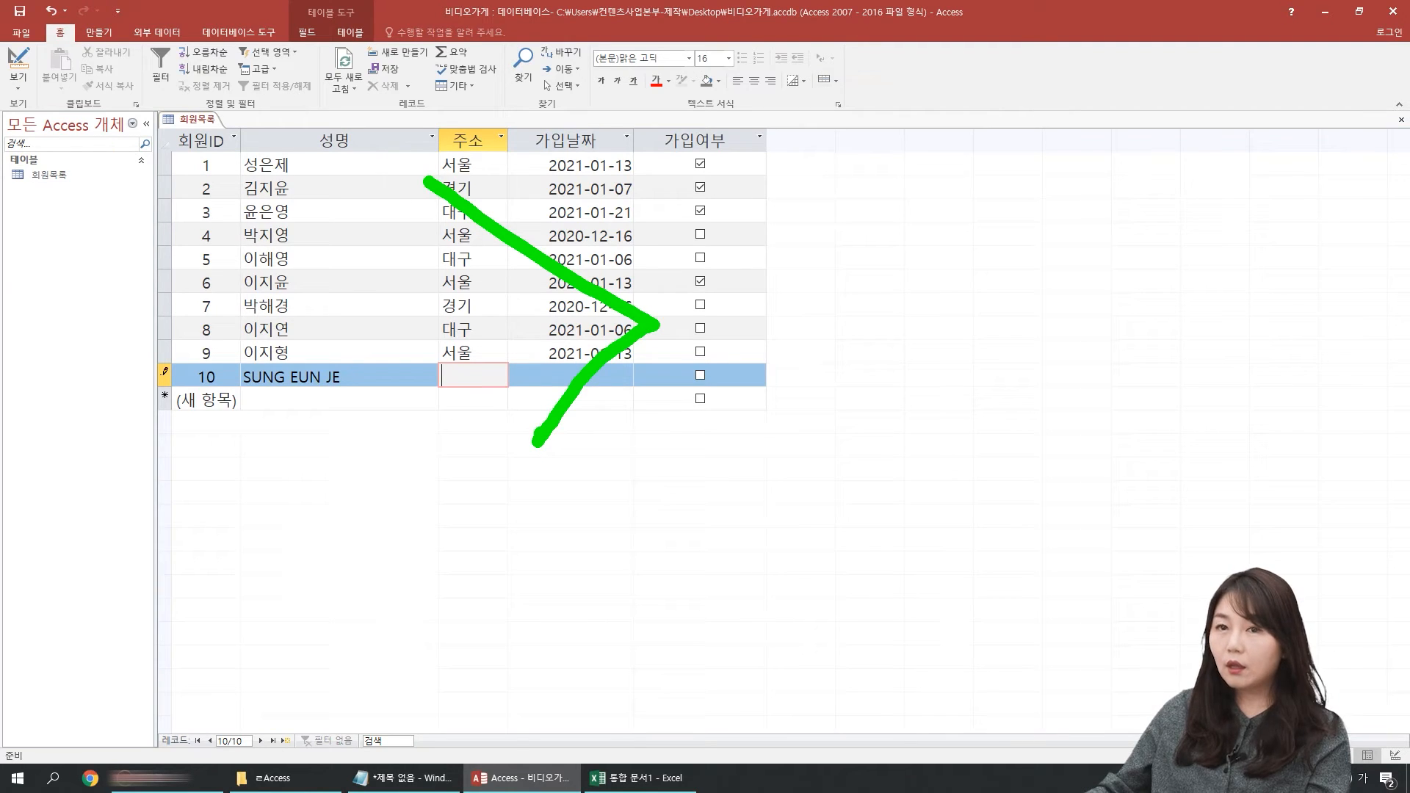
key(Escape)
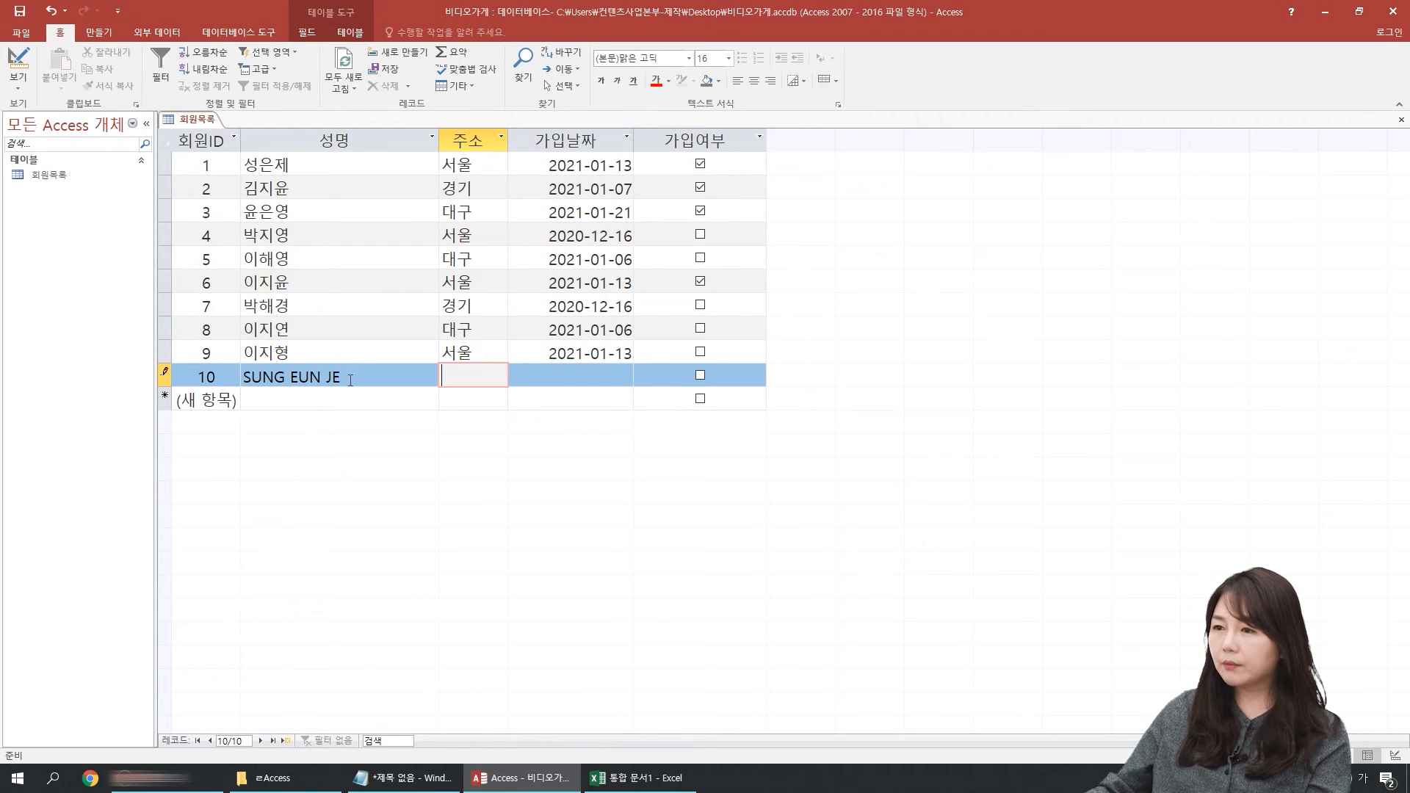
Step: Compare the new record's stored name with its displayed form, checking the 성명 field's format in Design view in between
click(350, 379)
key(shift+Left)
key(shift+Left)
key(shift+Left)
key(shift+Left)
key(shift+Left)
key(shift+Left)
key(shift+Left)
key(shift+Left)
key(shift+Left)
key(shift+Left)
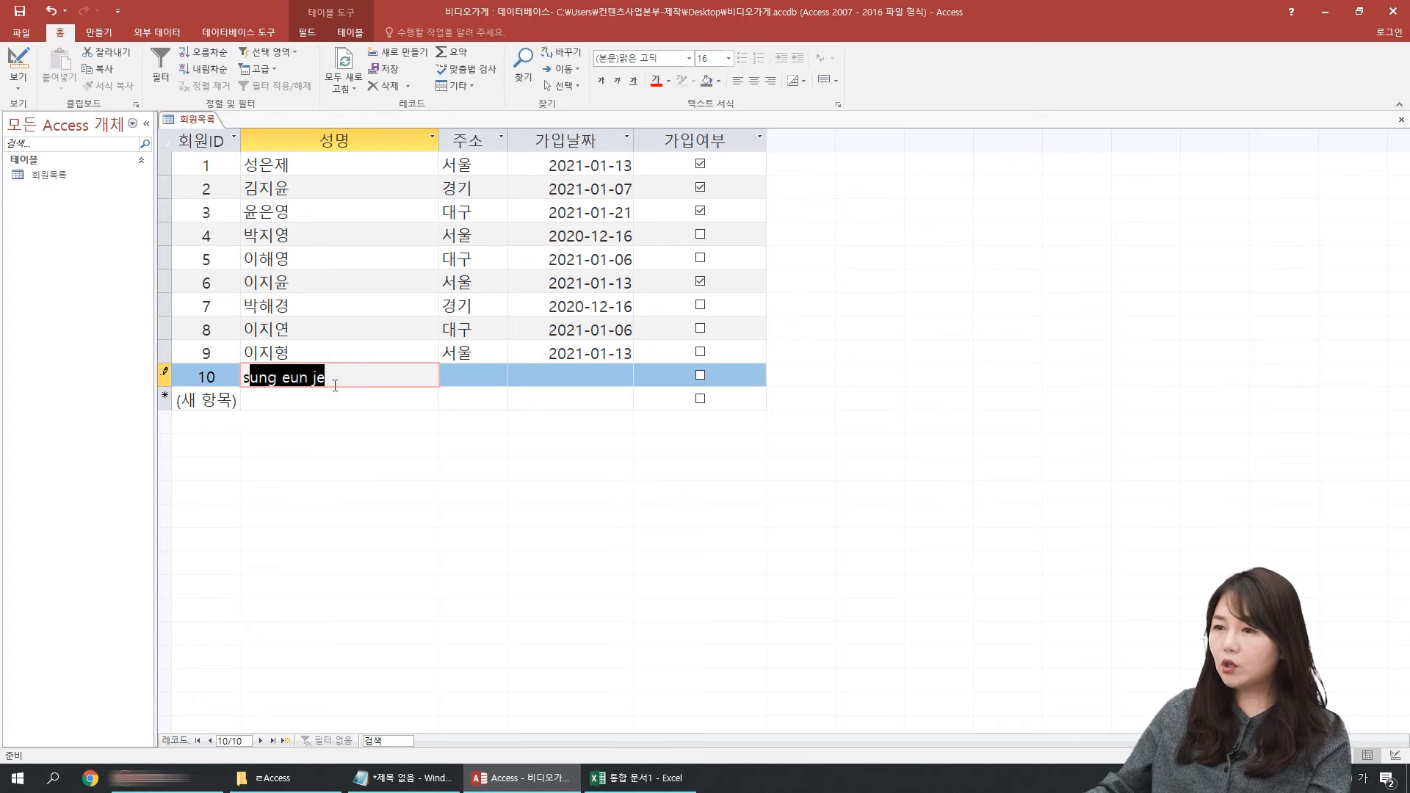
click(334, 385)
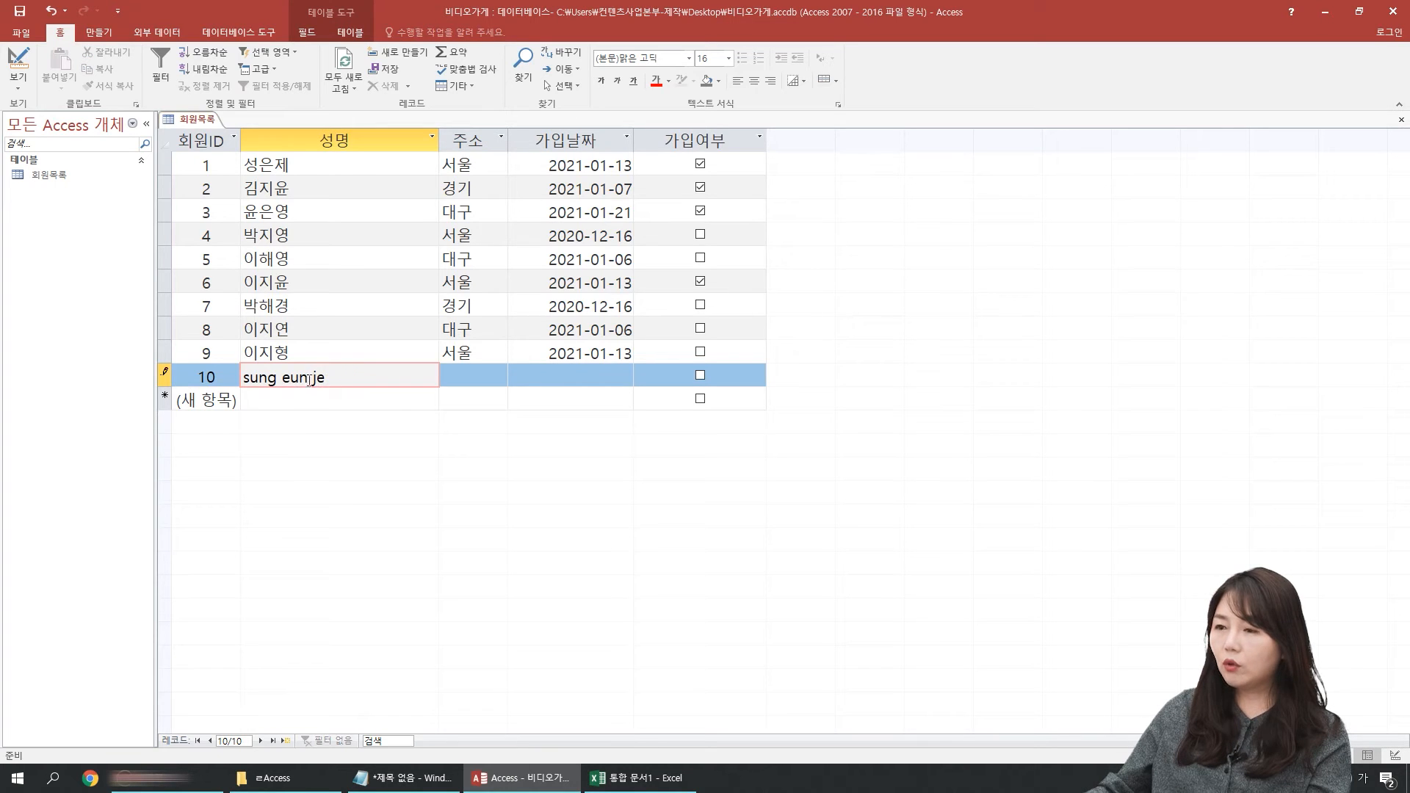
click(327, 323)
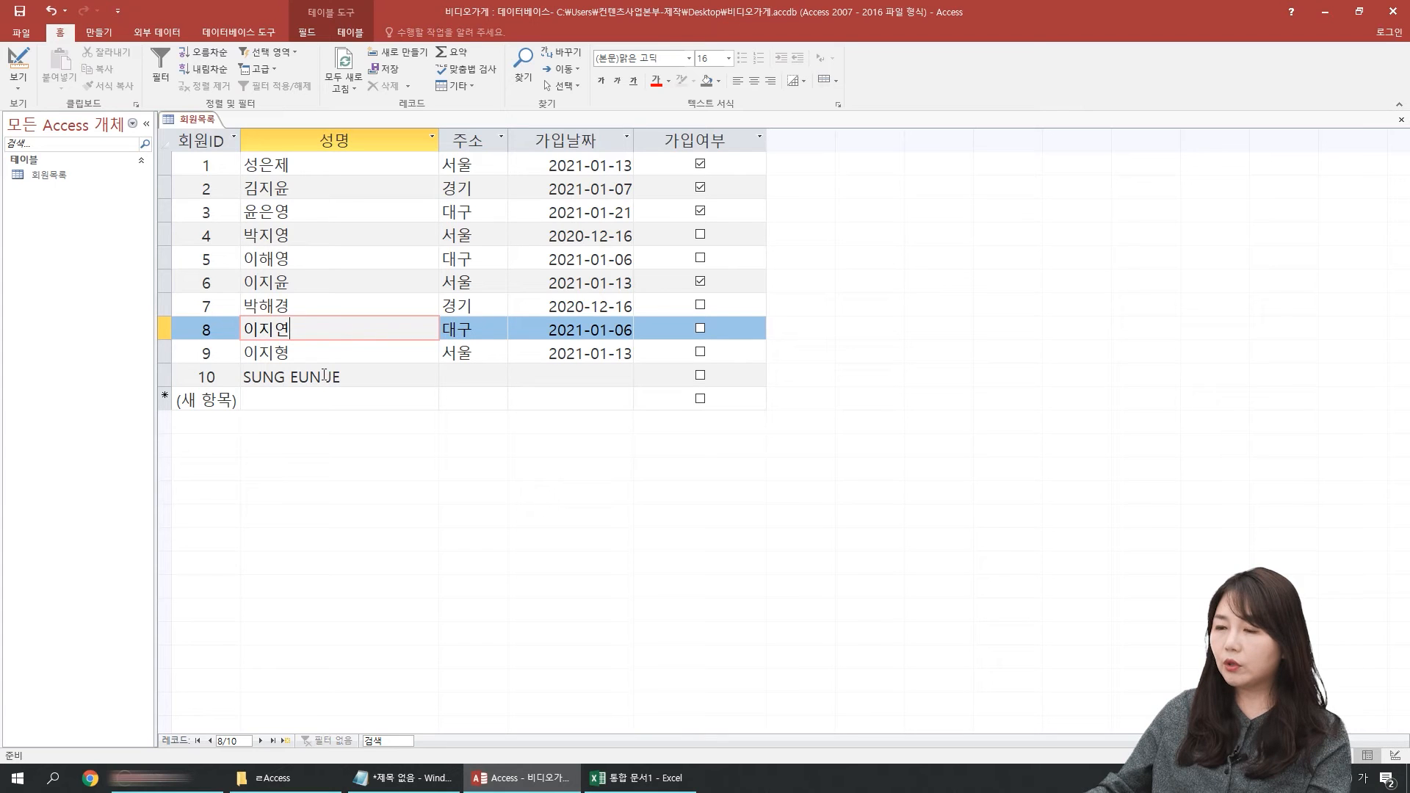
click(18, 62)
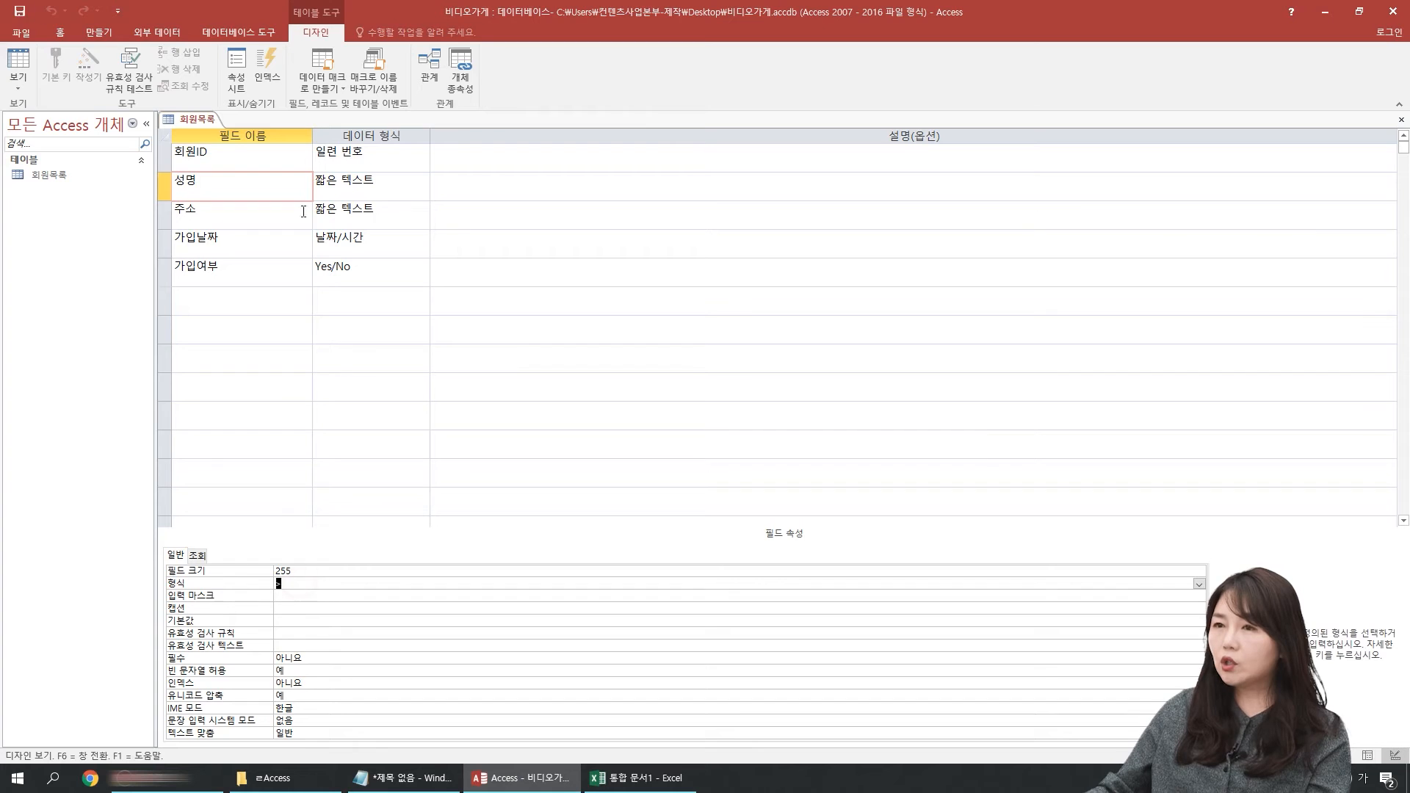
click(18, 63)
click(349, 377)
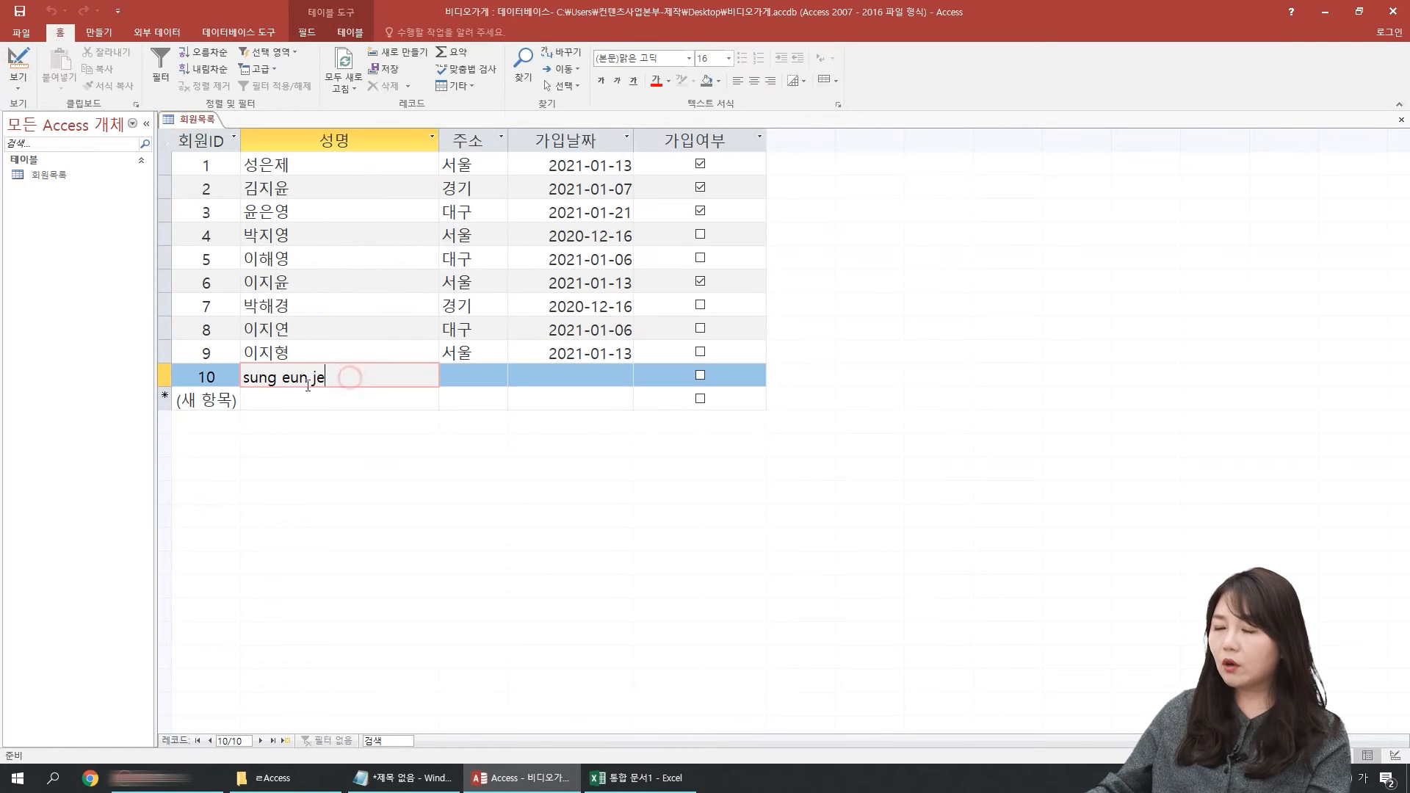
drag(341, 378, 243, 378)
click(461, 375)
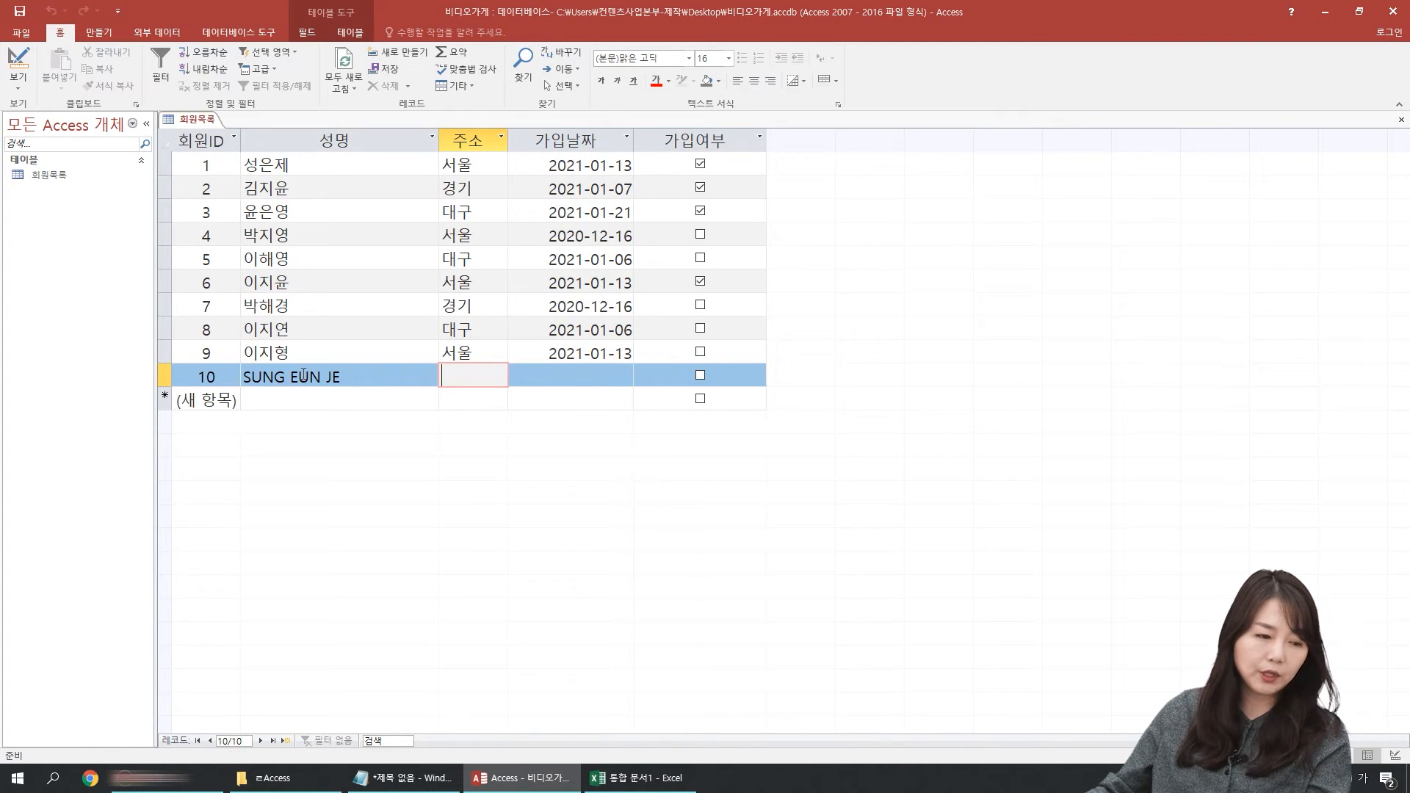
Step: Delete the English-name record and fit the 성명 column's width to its contents
click(165, 375)
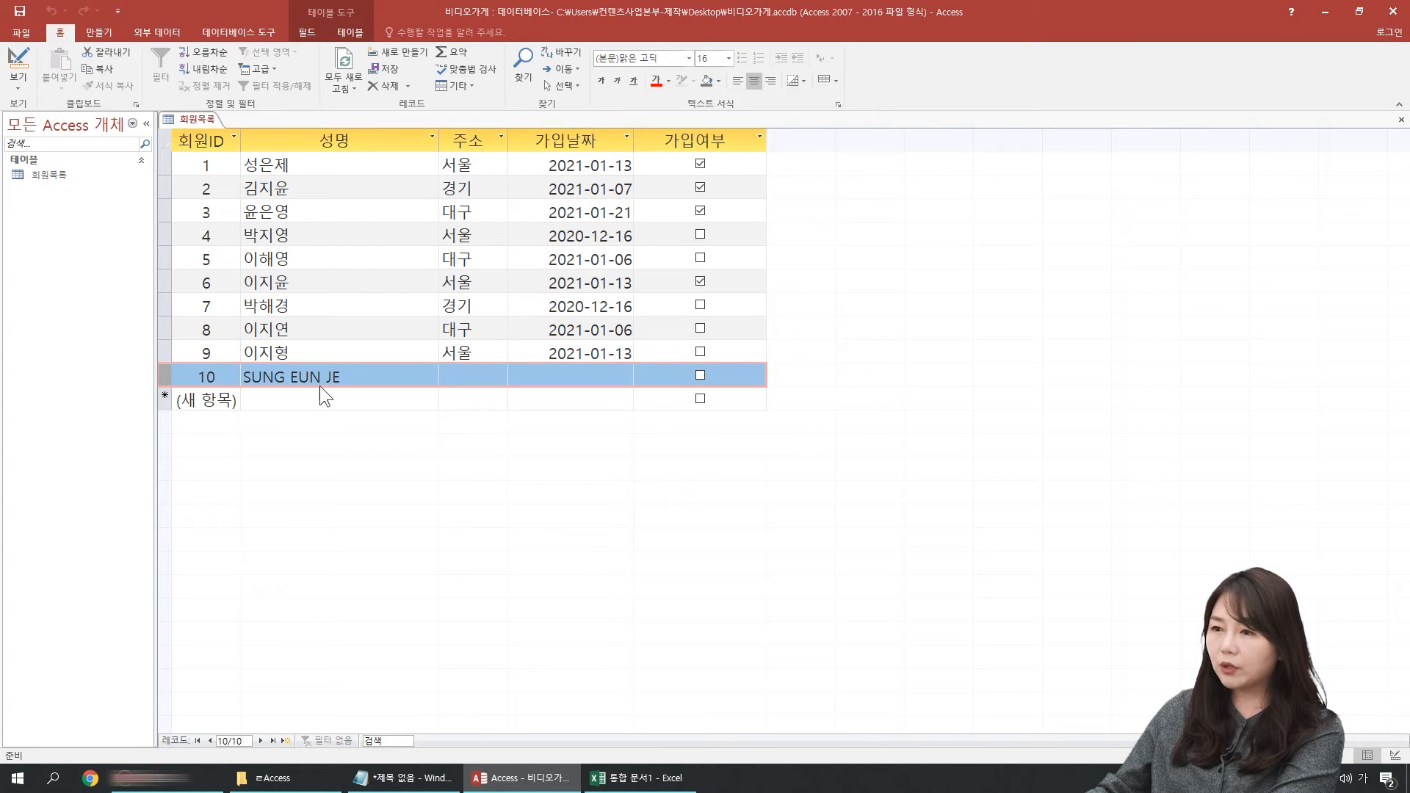
key(Delete)
key(Return)
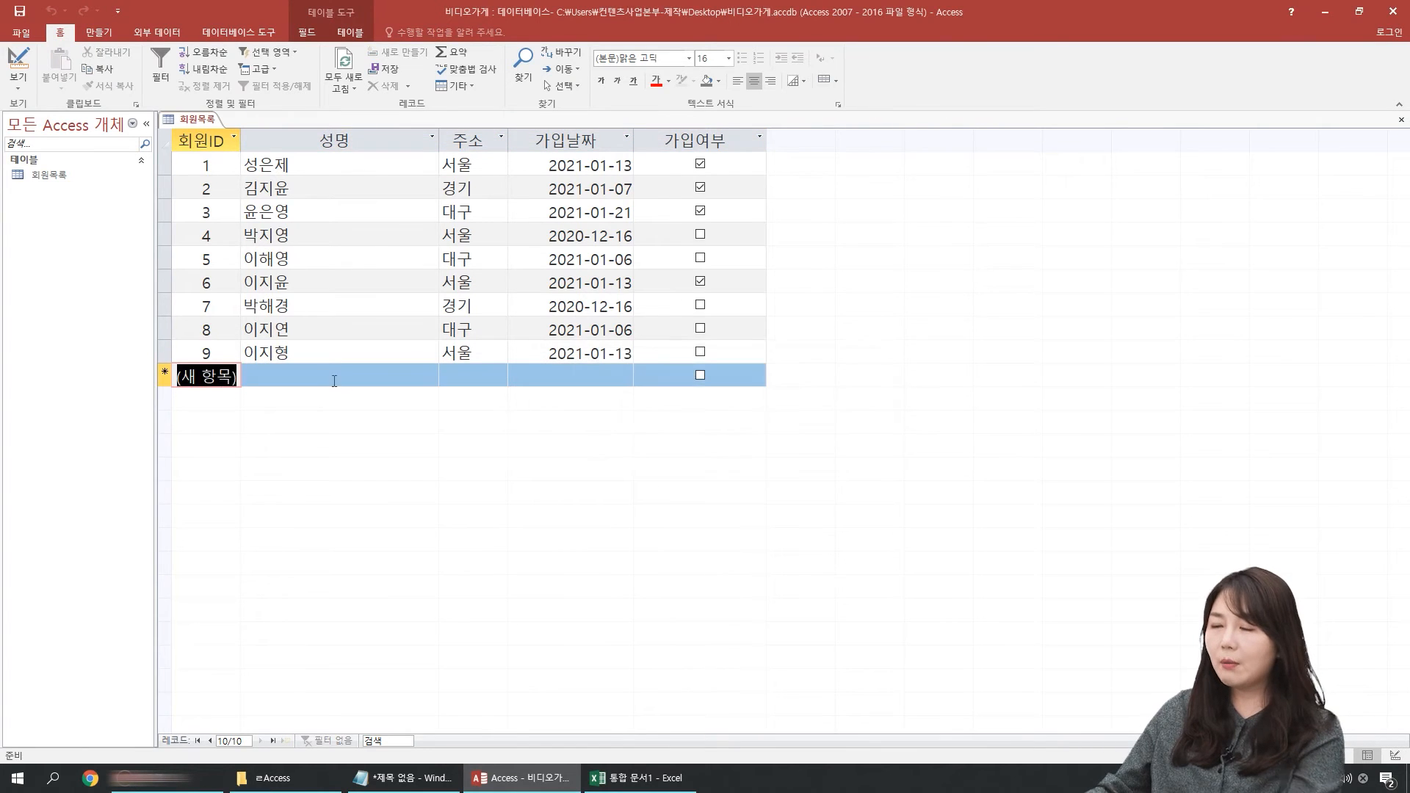
double_click(439, 140)
click(283, 208)
Step: Return to Design view and examine the predefined date formats available for the 가입날짜 field
click(17, 62)
click(252, 244)
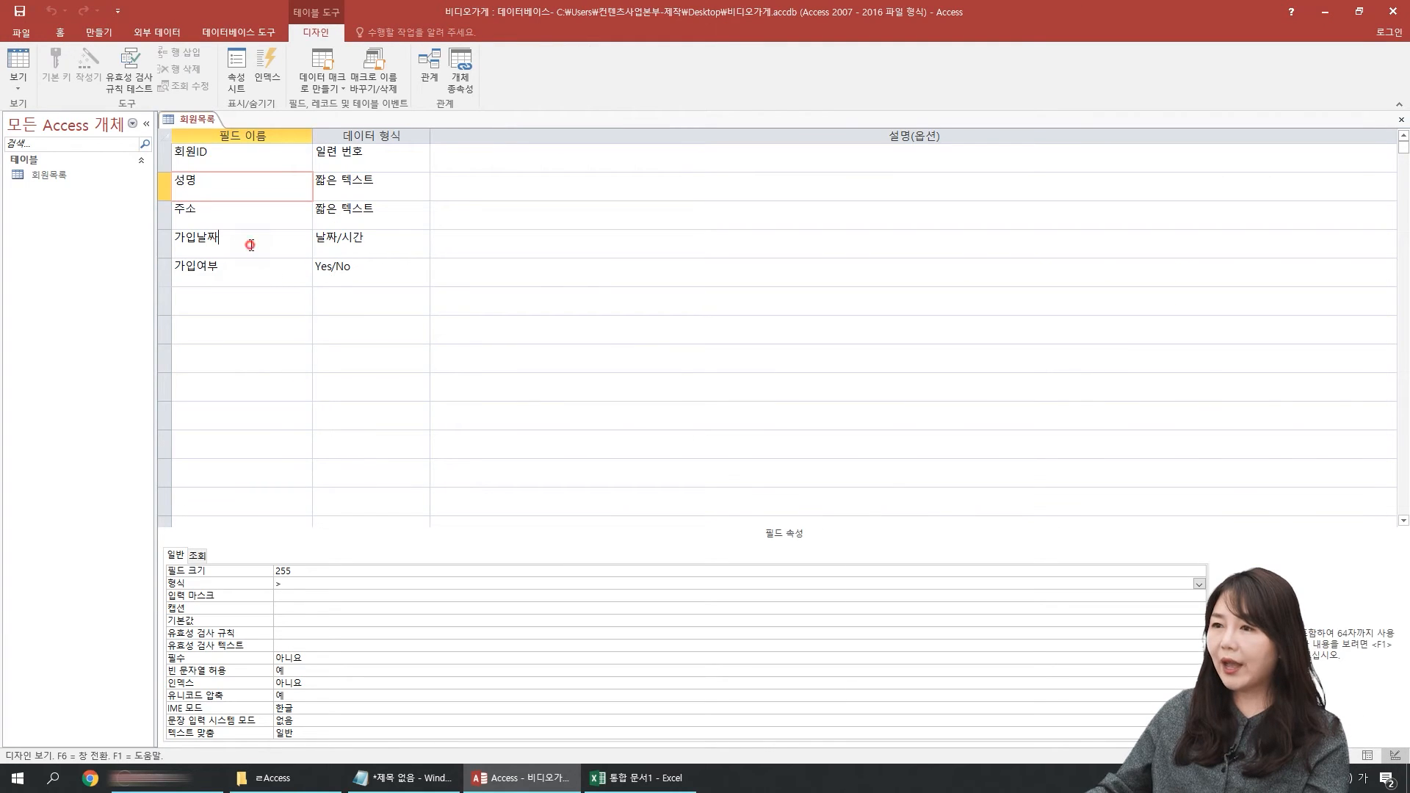
drag(373, 239, 284, 239)
click(219, 244)
click(166, 244)
click(316, 567)
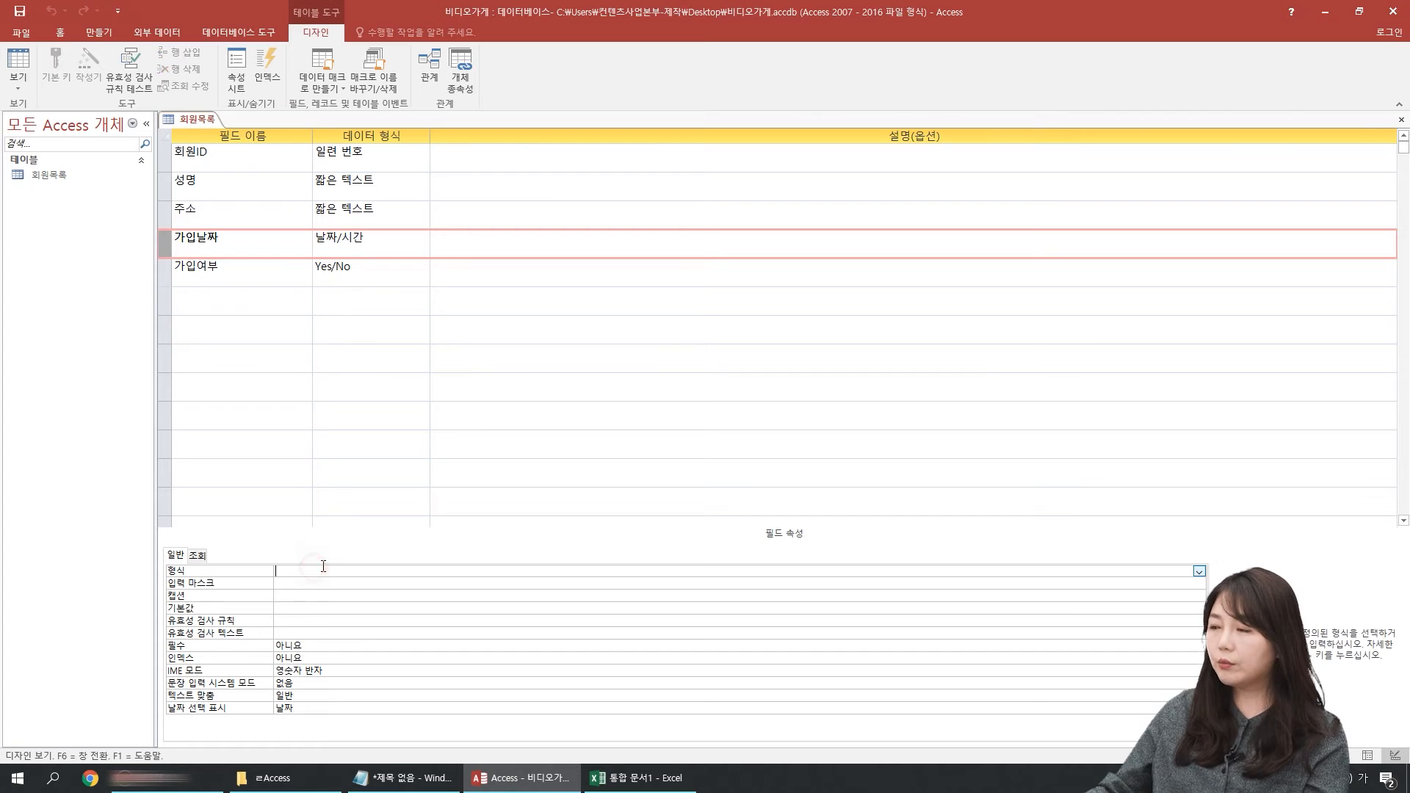
click(1198, 571)
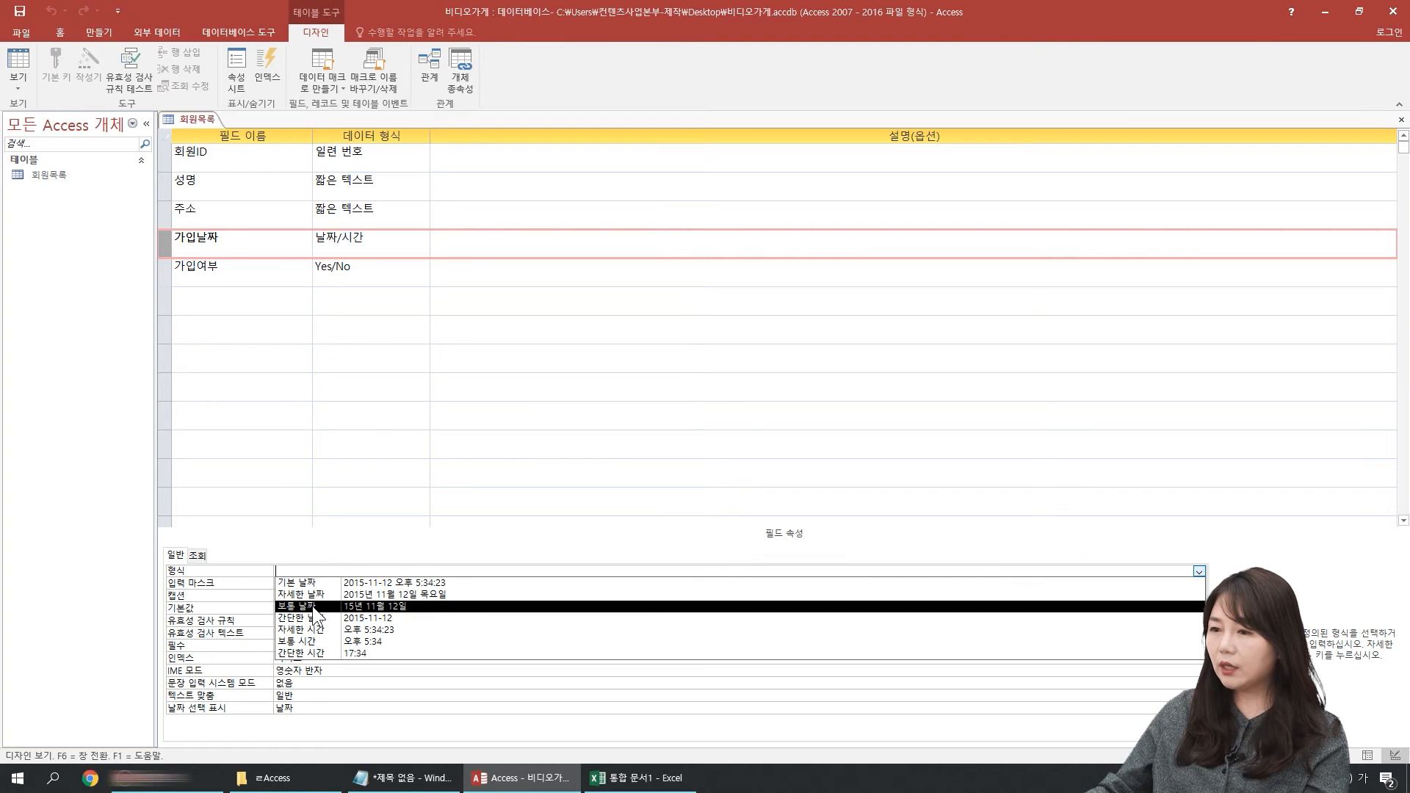
click(266, 243)
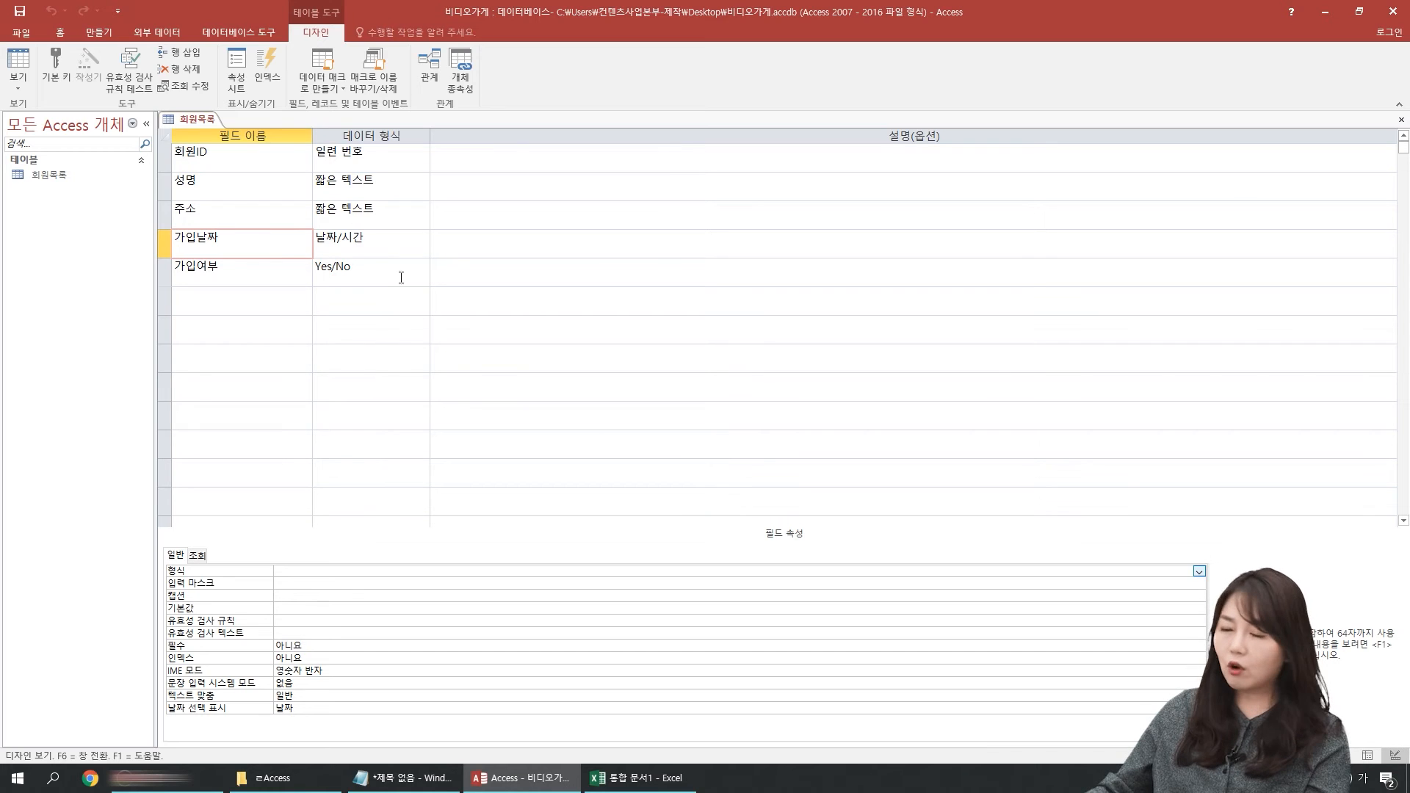
Step: Clear the > format from the 성명 field
key(Up)
key(Up)
click(292, 585)
key(BackSpace)
click(183, 600)
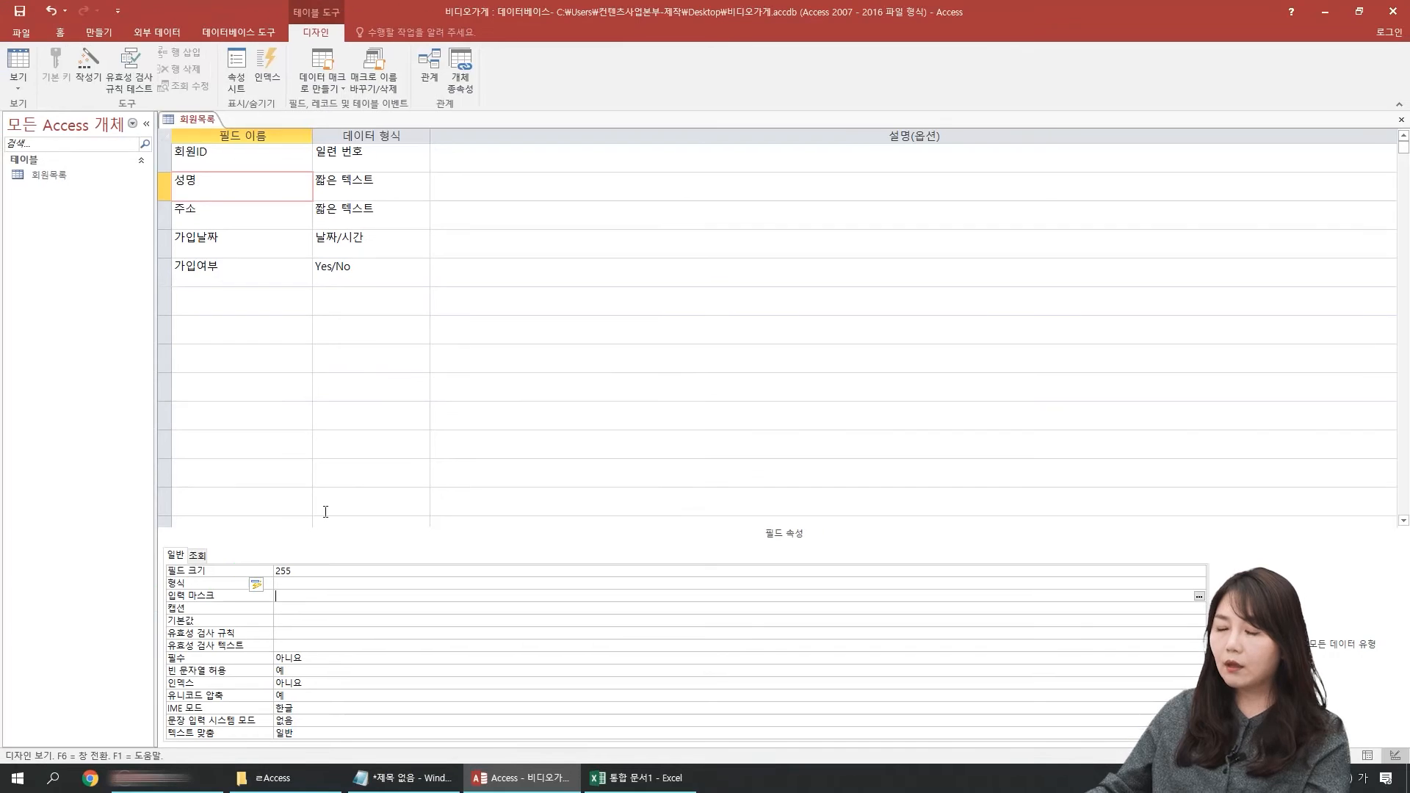
Step: Add a field named 주민등록번호 below 가입여부 with the short text data type
click(230, 299)
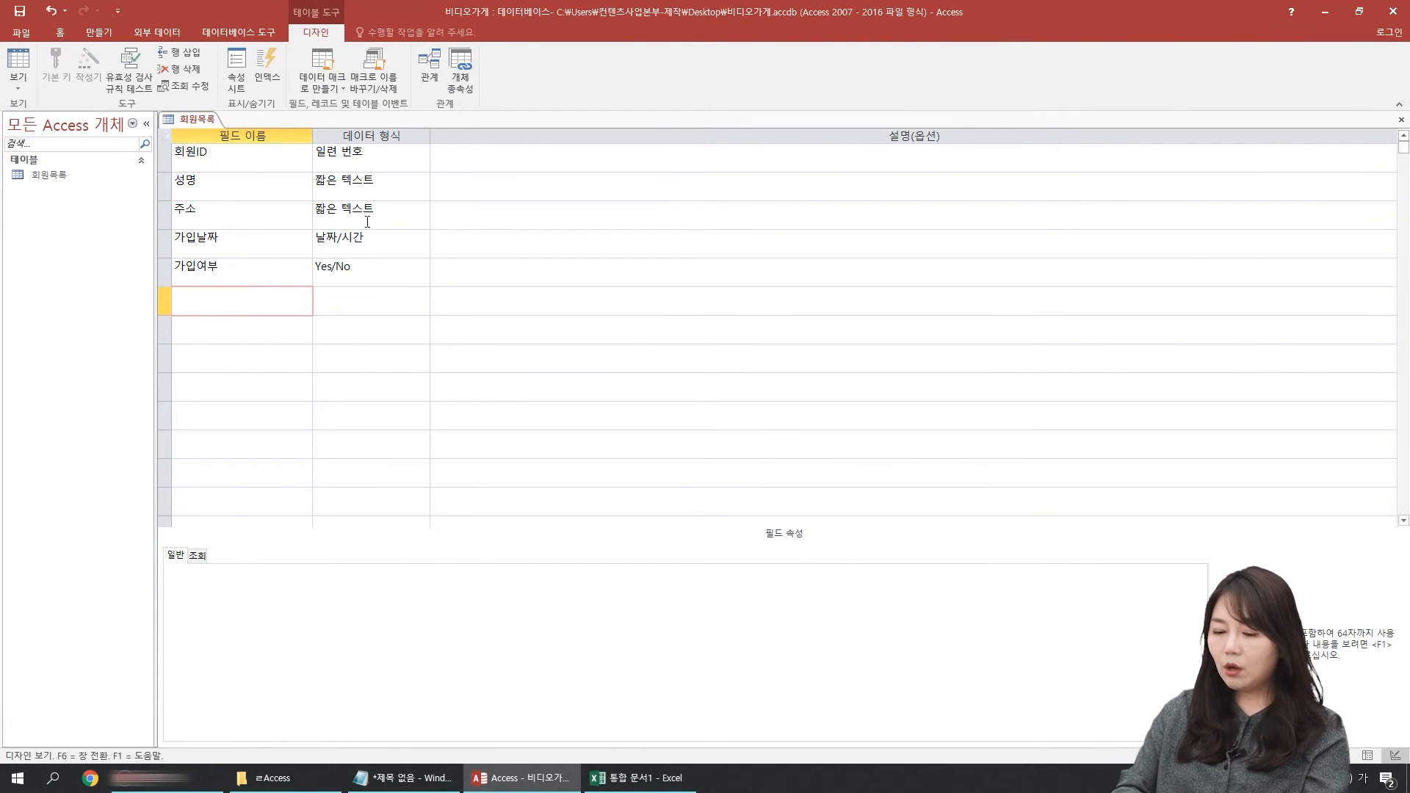
text(주민등록번호)
key(Tab)
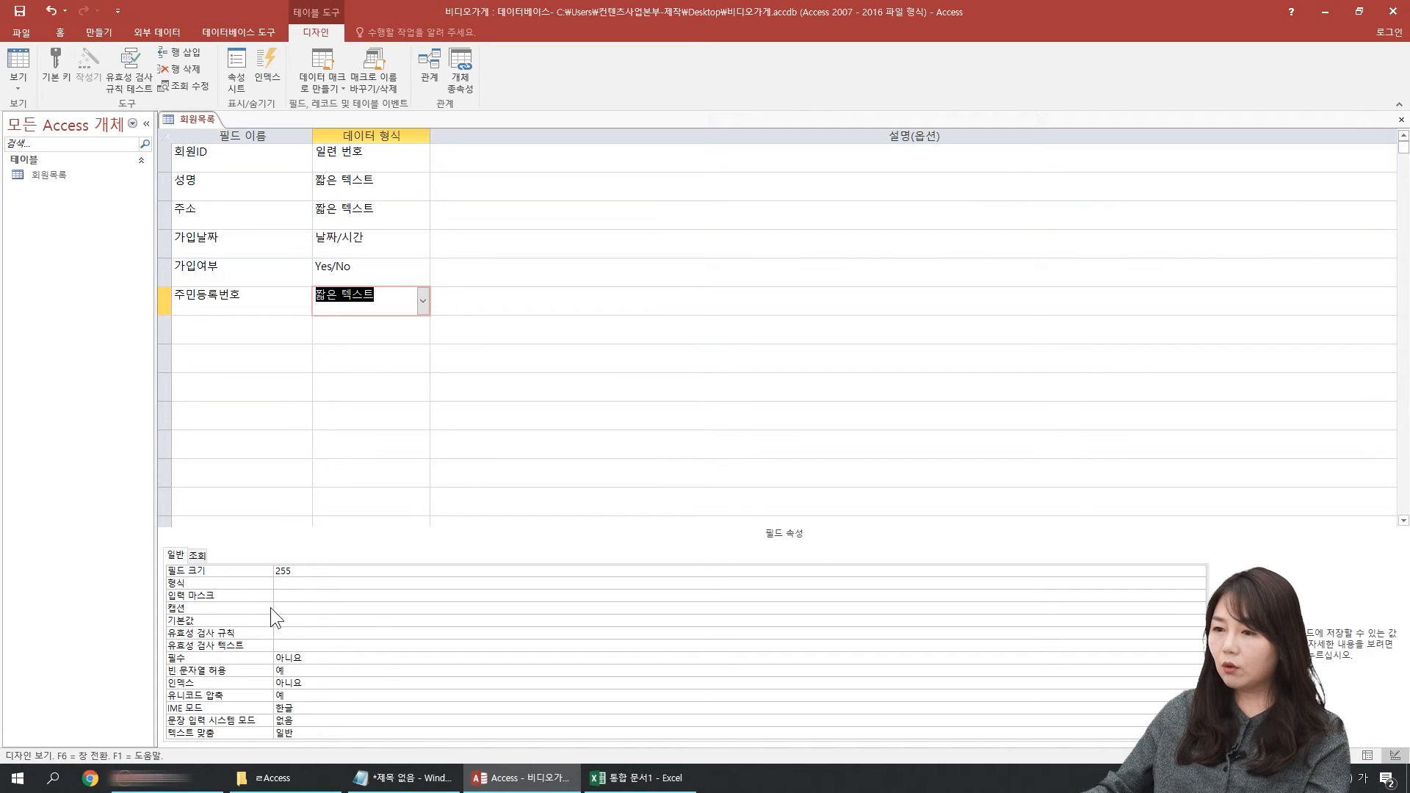
Step: Start the input mask wizard for the 주민등록번호 field, select the 주민등록번호 mask and preview its entry pattern
click(206, 592)
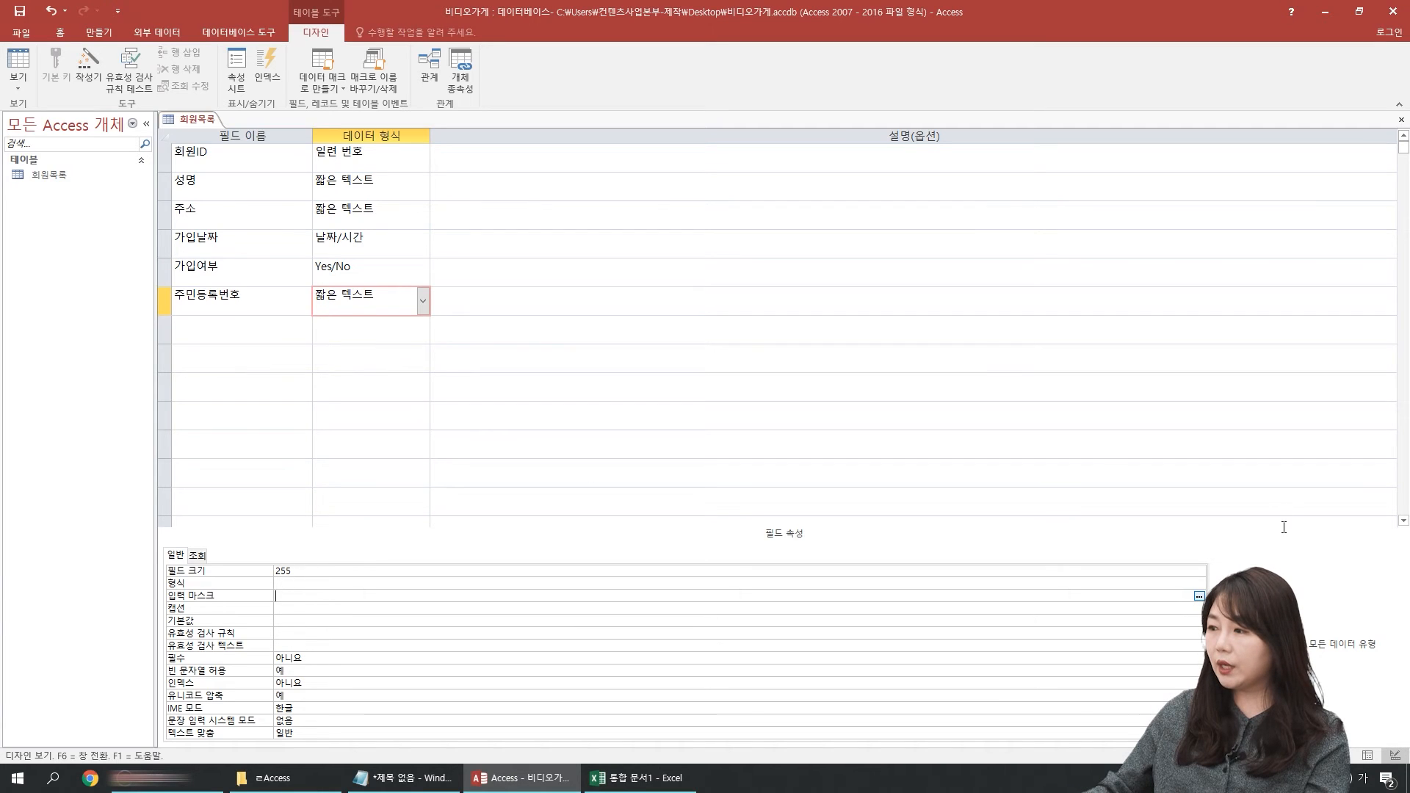
click(1199, 596)
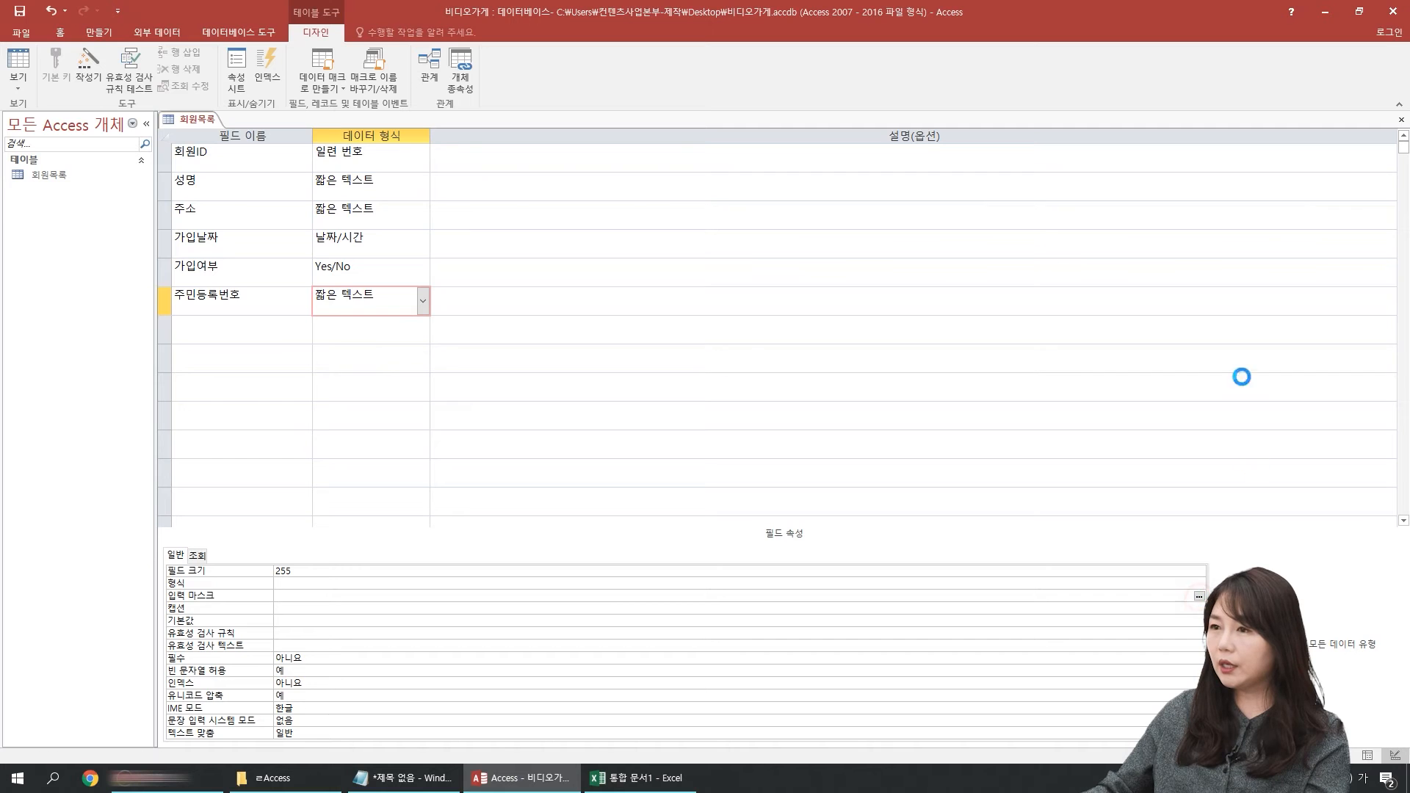
click(669, 429)
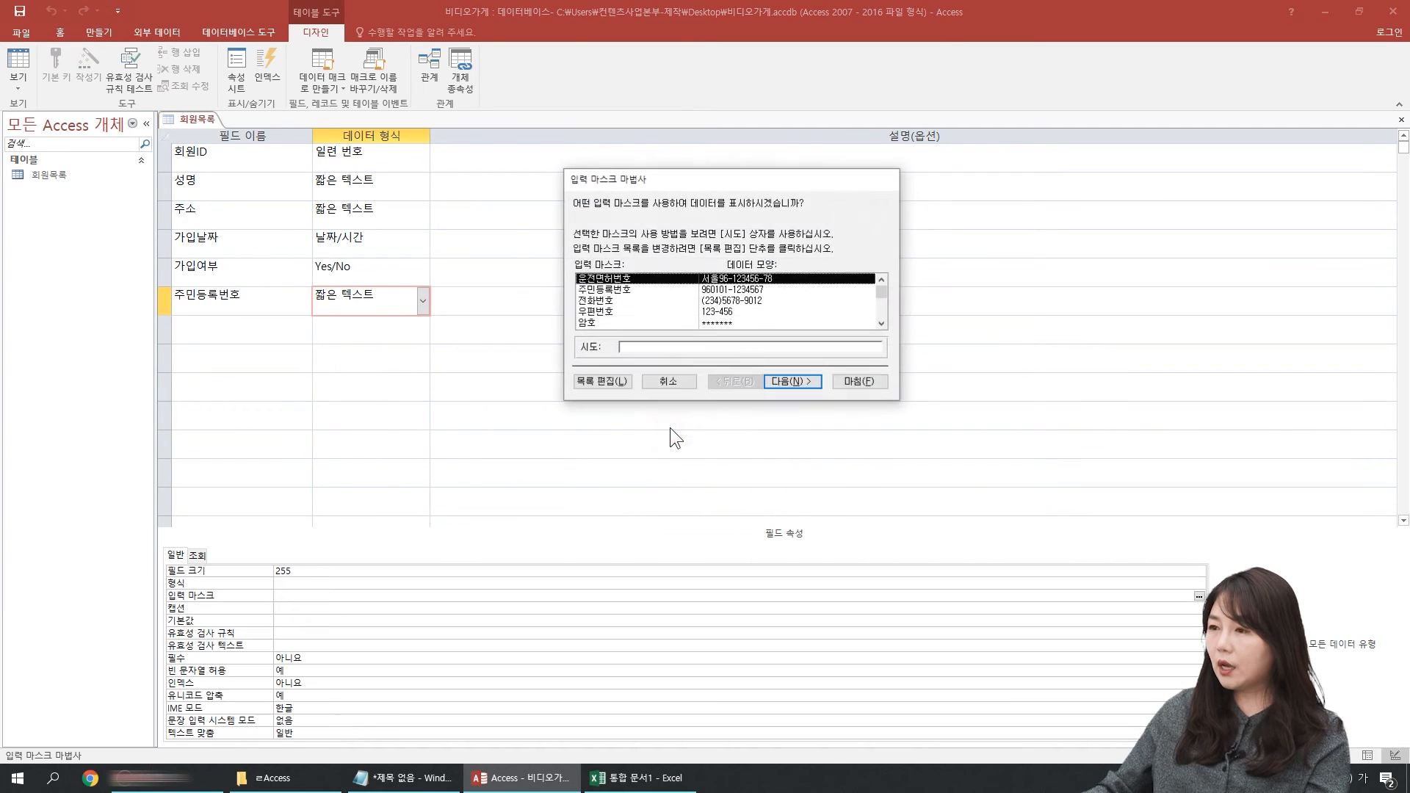
click(619, 290)
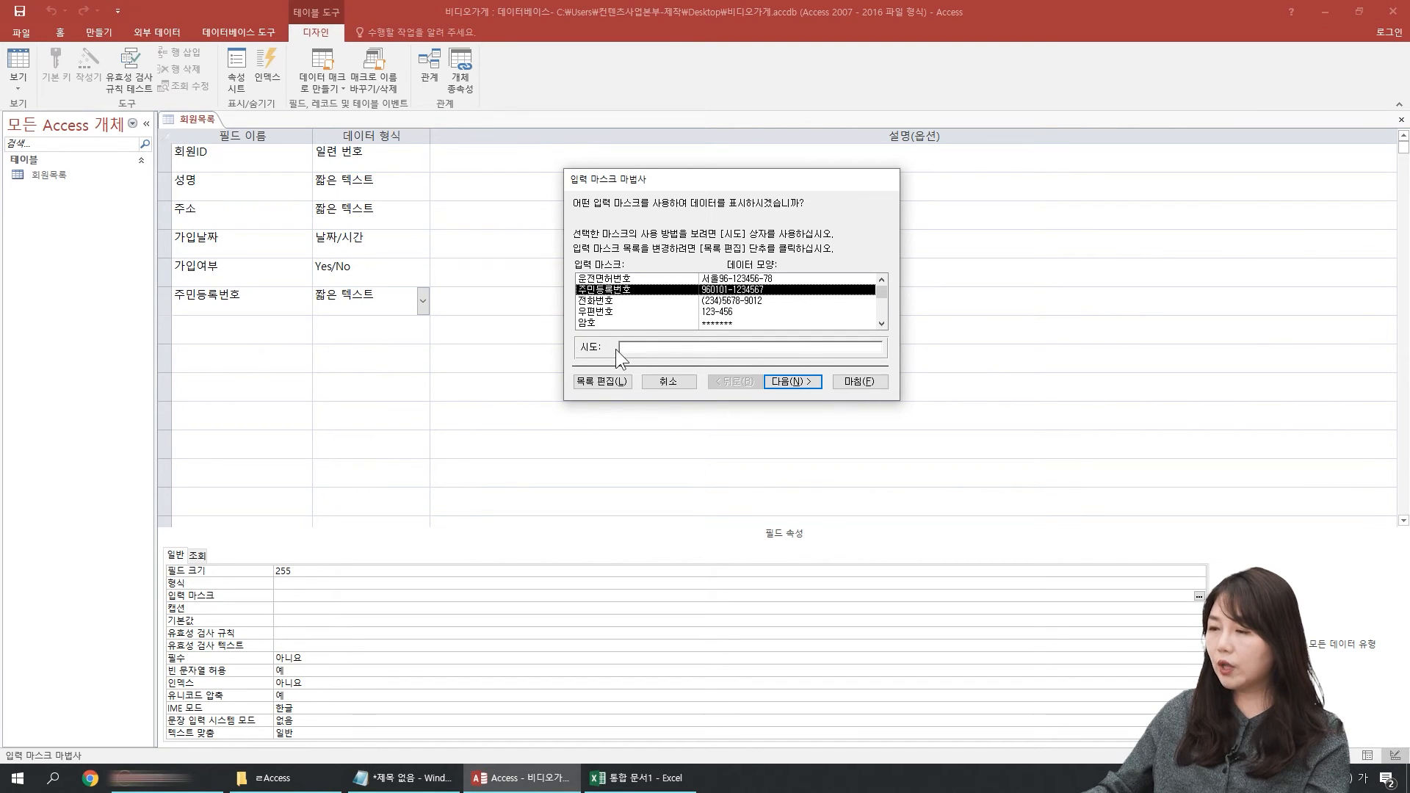
click(734, 348)
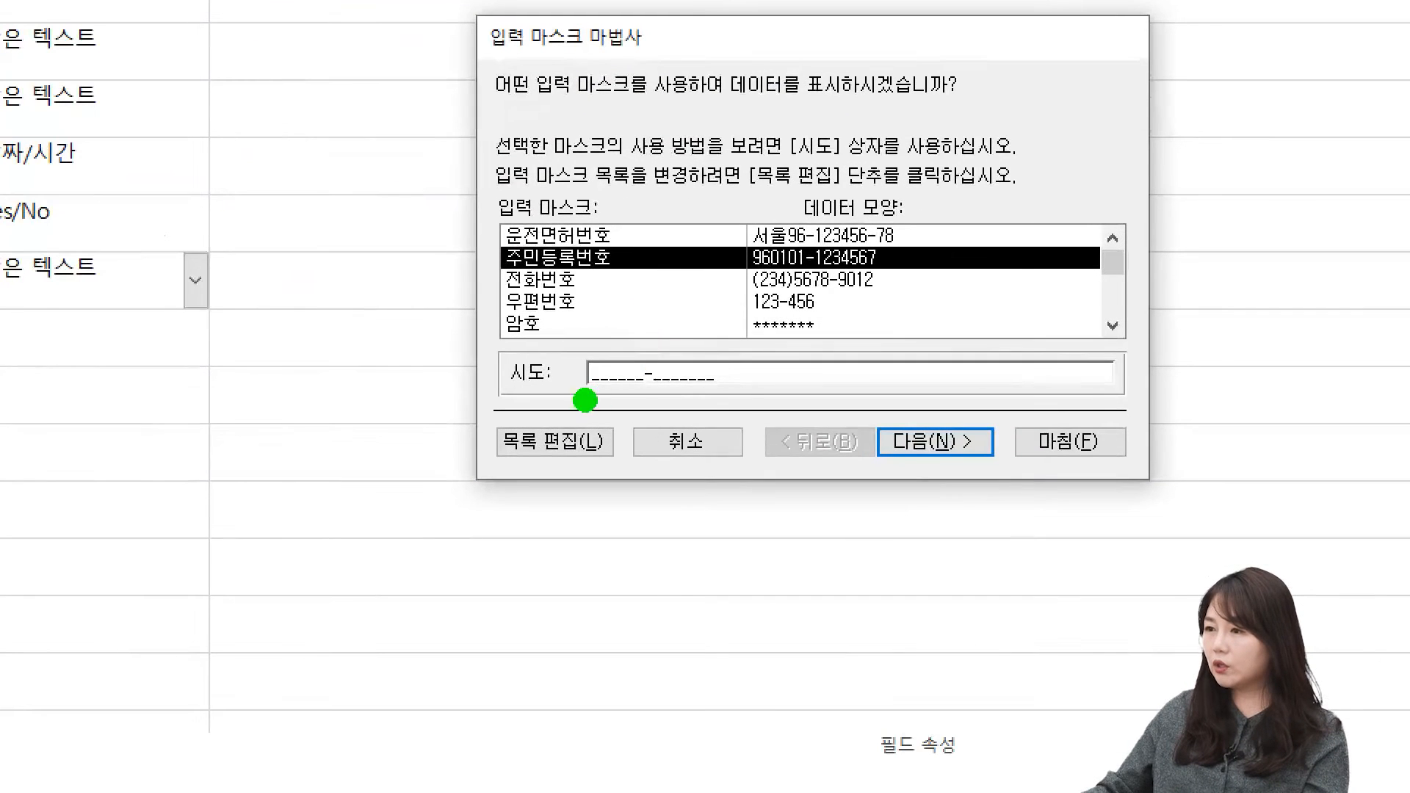
drag(584, 400, 759, 409)
key(Escape)
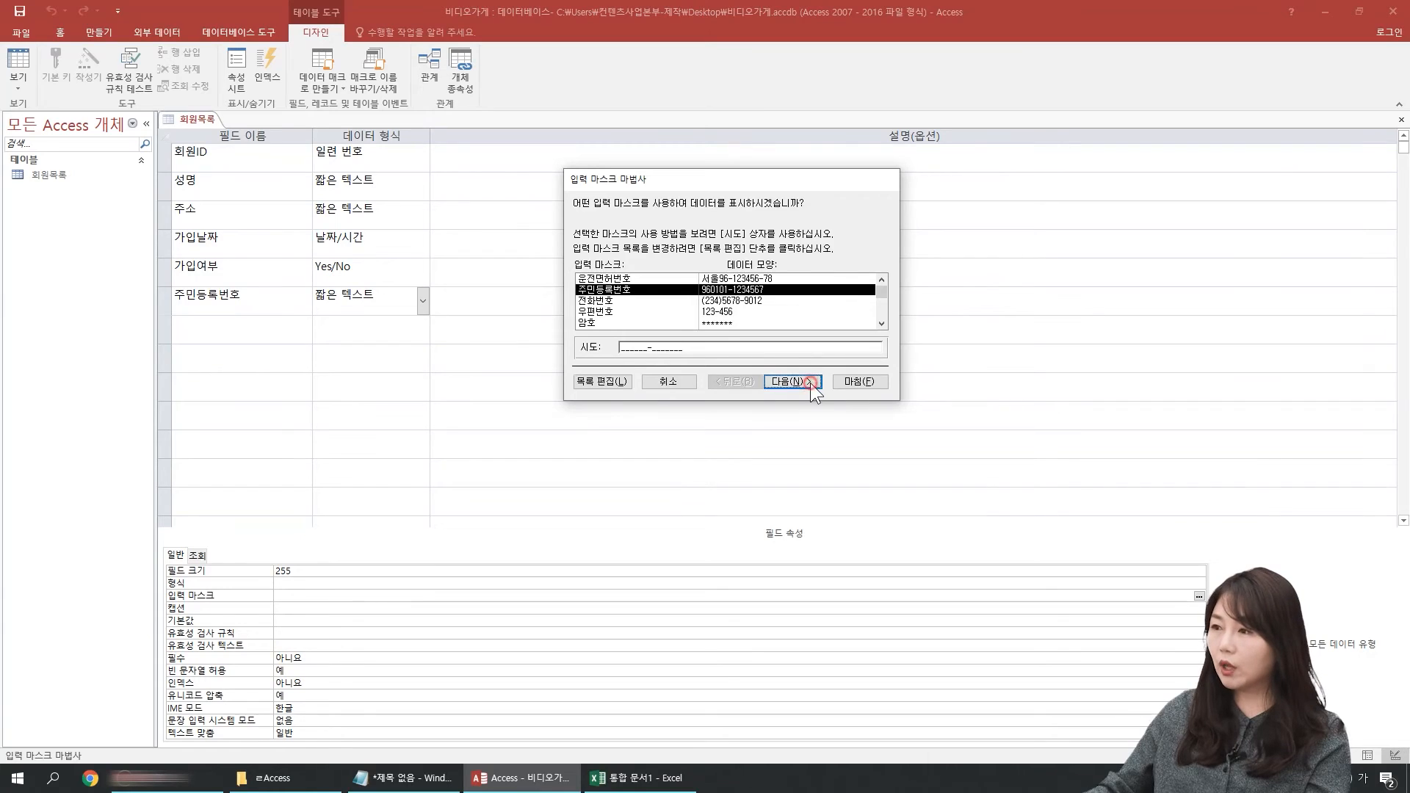
click(793, 381)
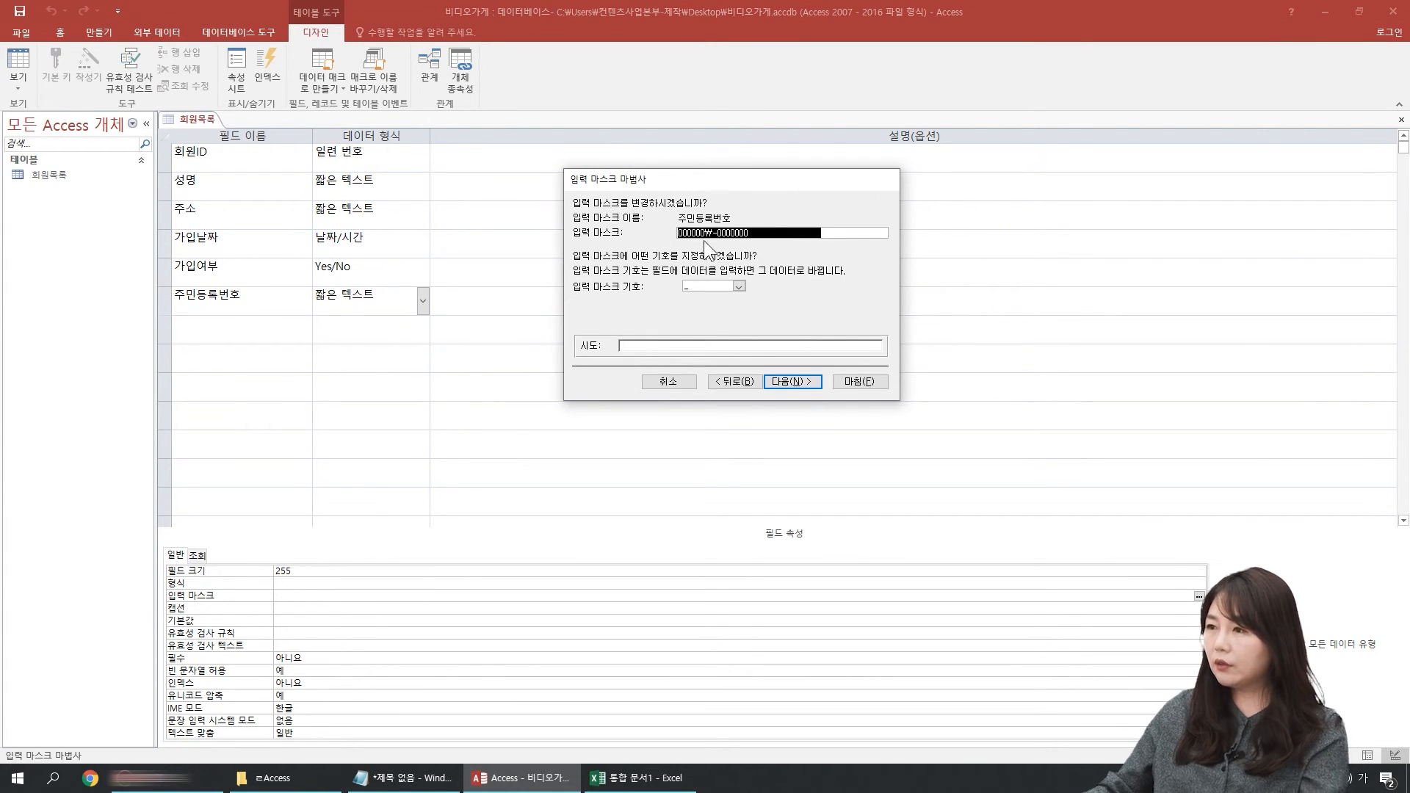
key(ctrl+1)
drag(671, 247, 753, 244)
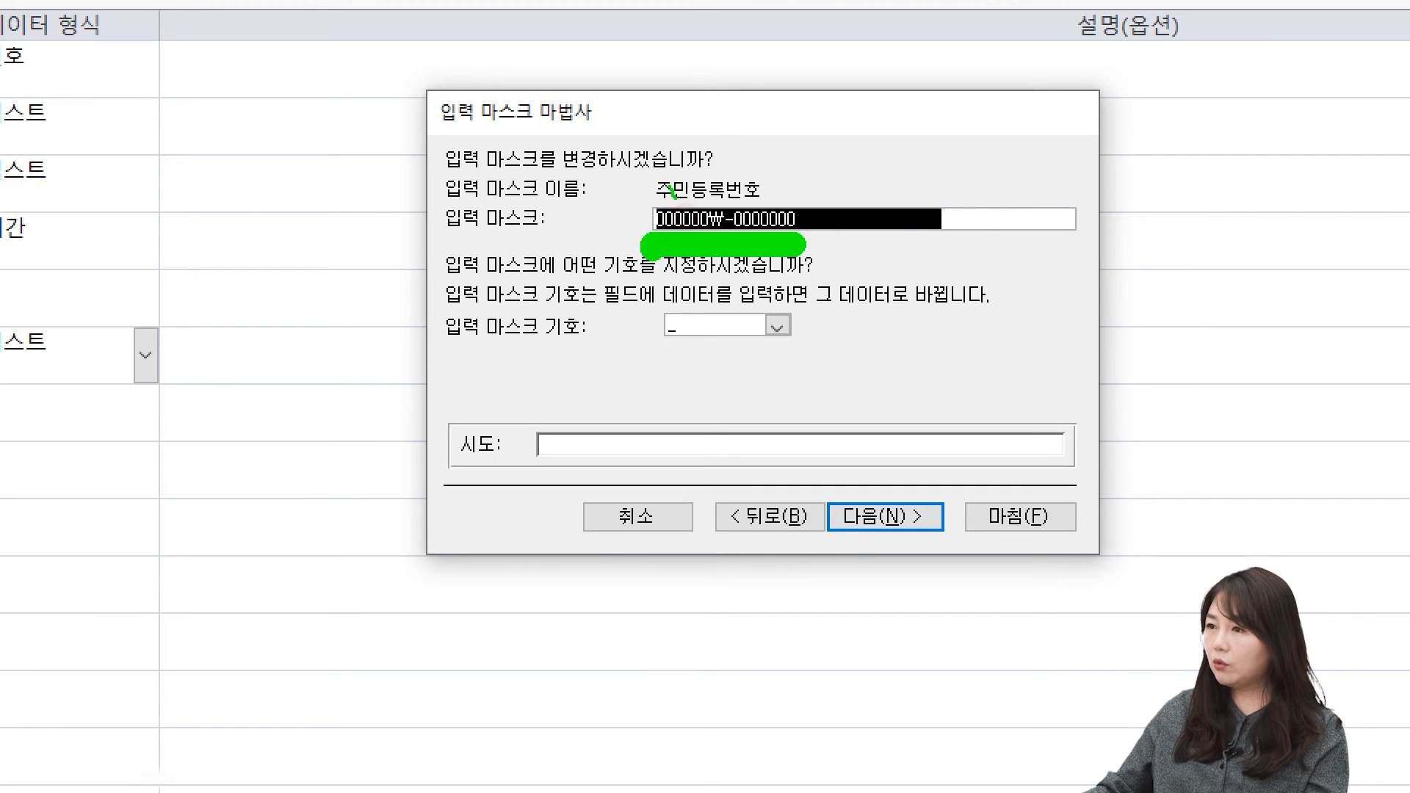
drag(672, 188, 703, 181)
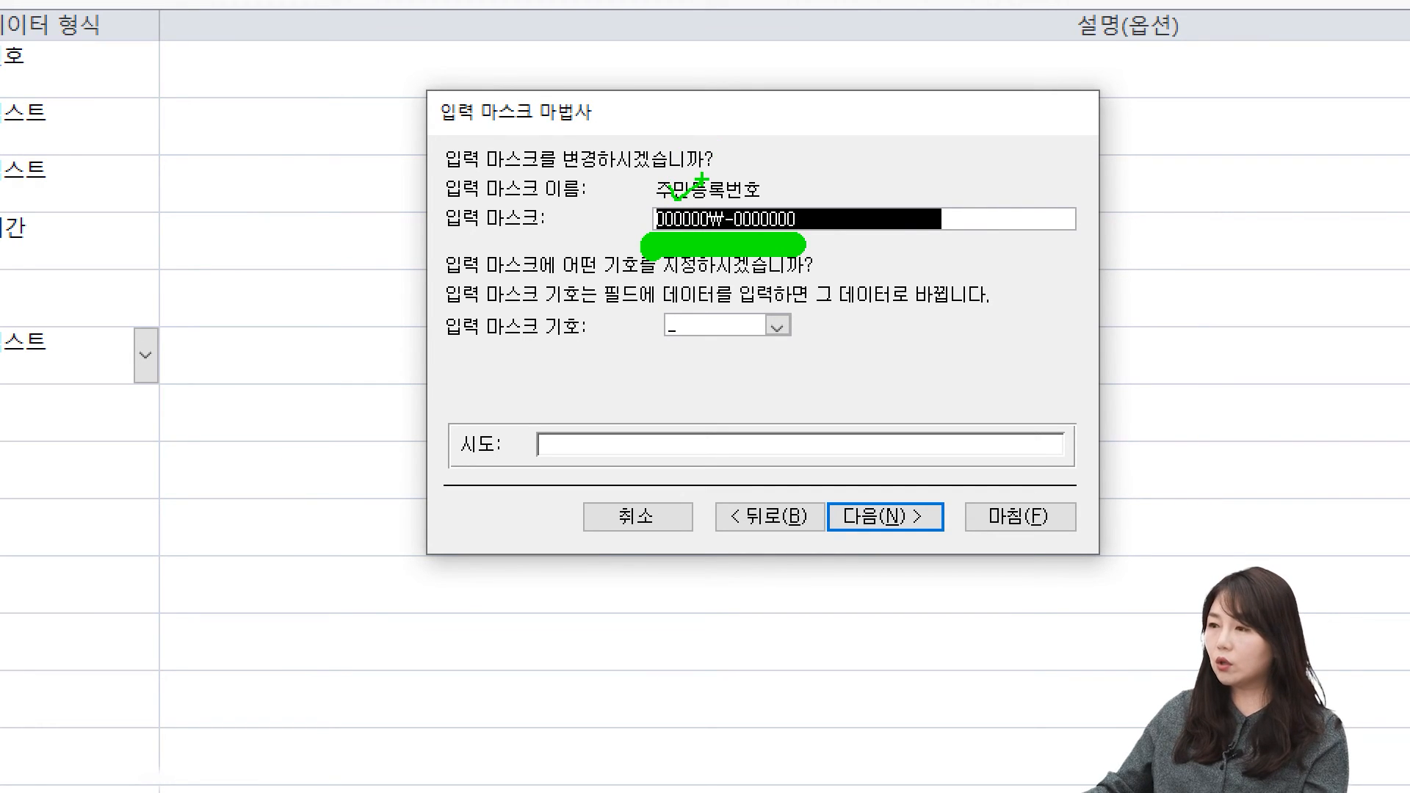
key(Escape)
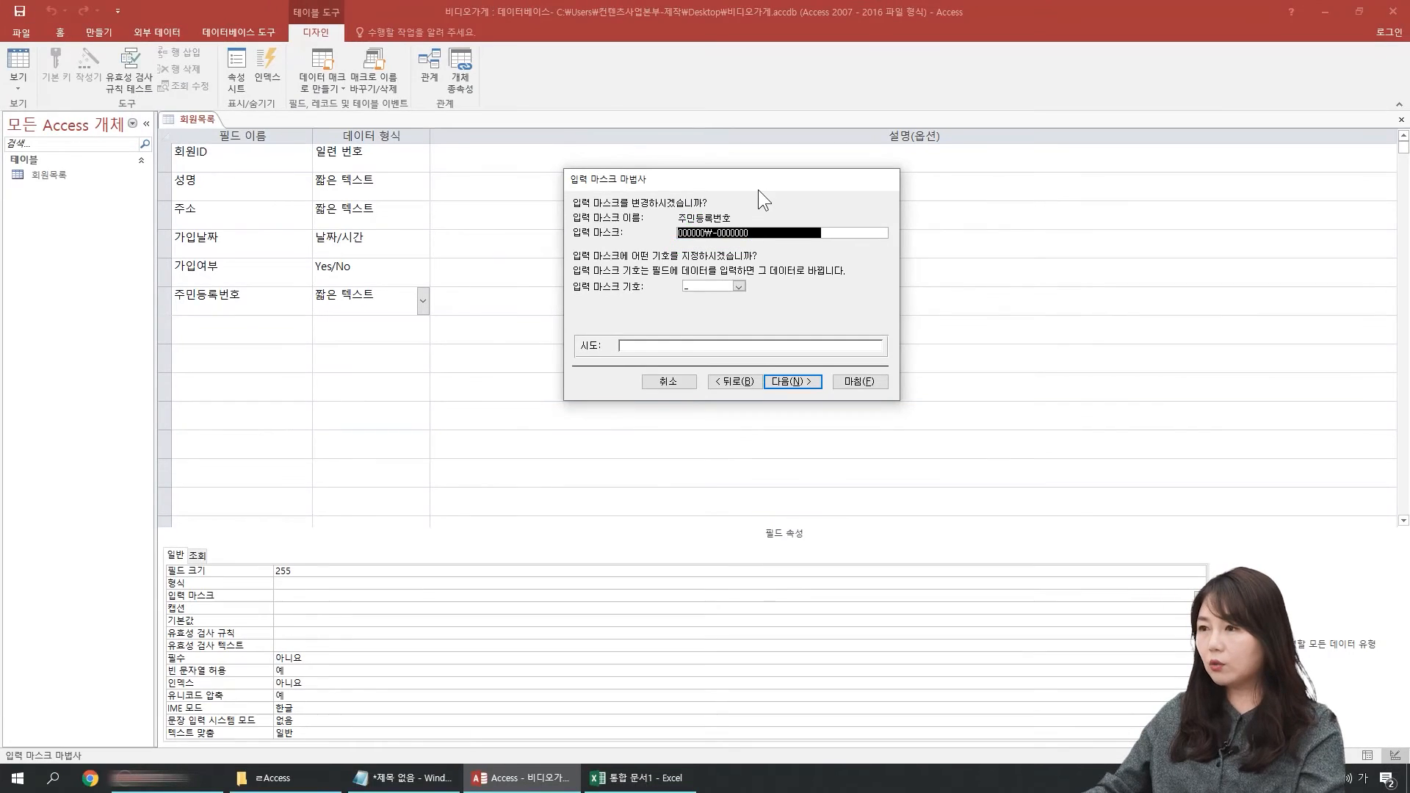
Step: Set the input mask's placeholder symbol to @ and preview the mask in the wizard's trial field
click(713, 287)
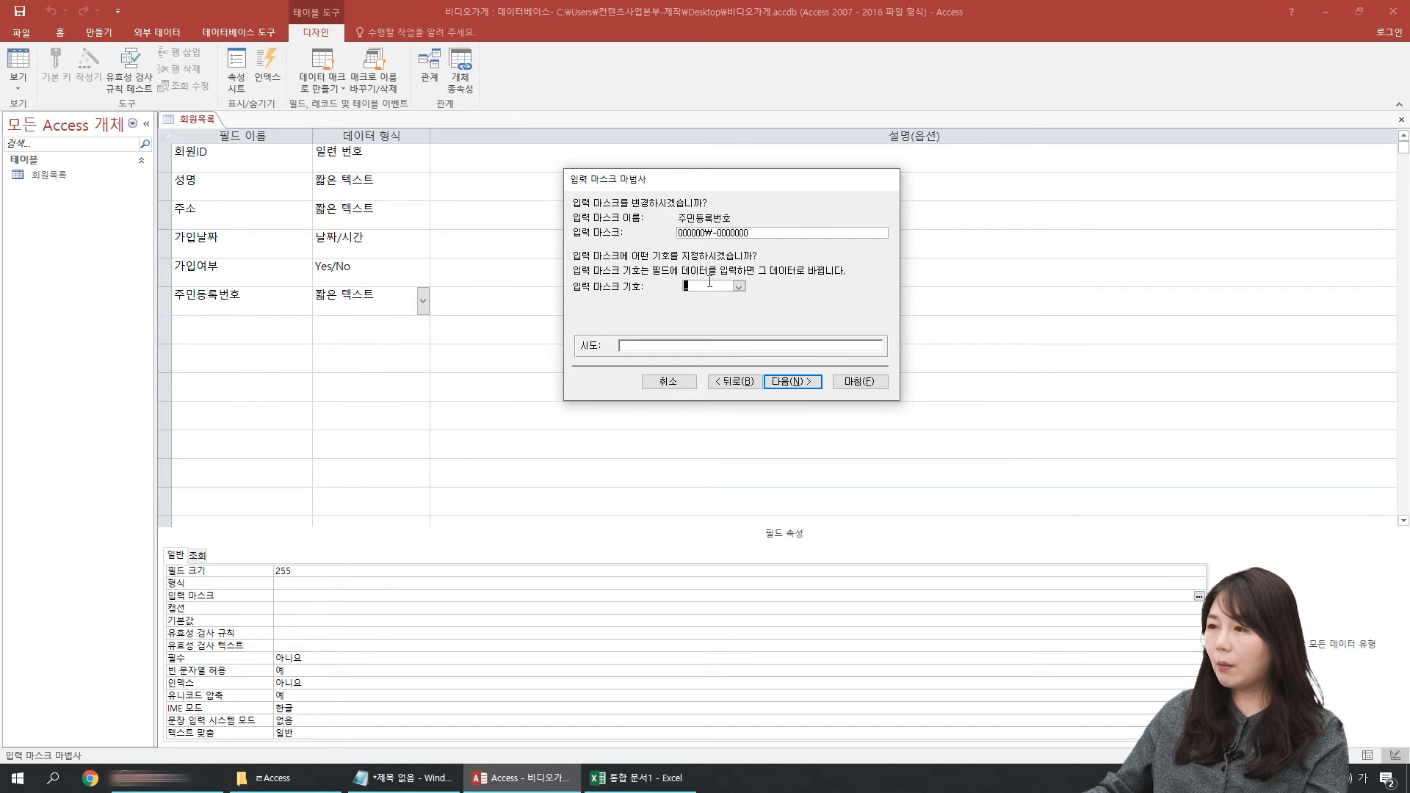
click(734, 345)
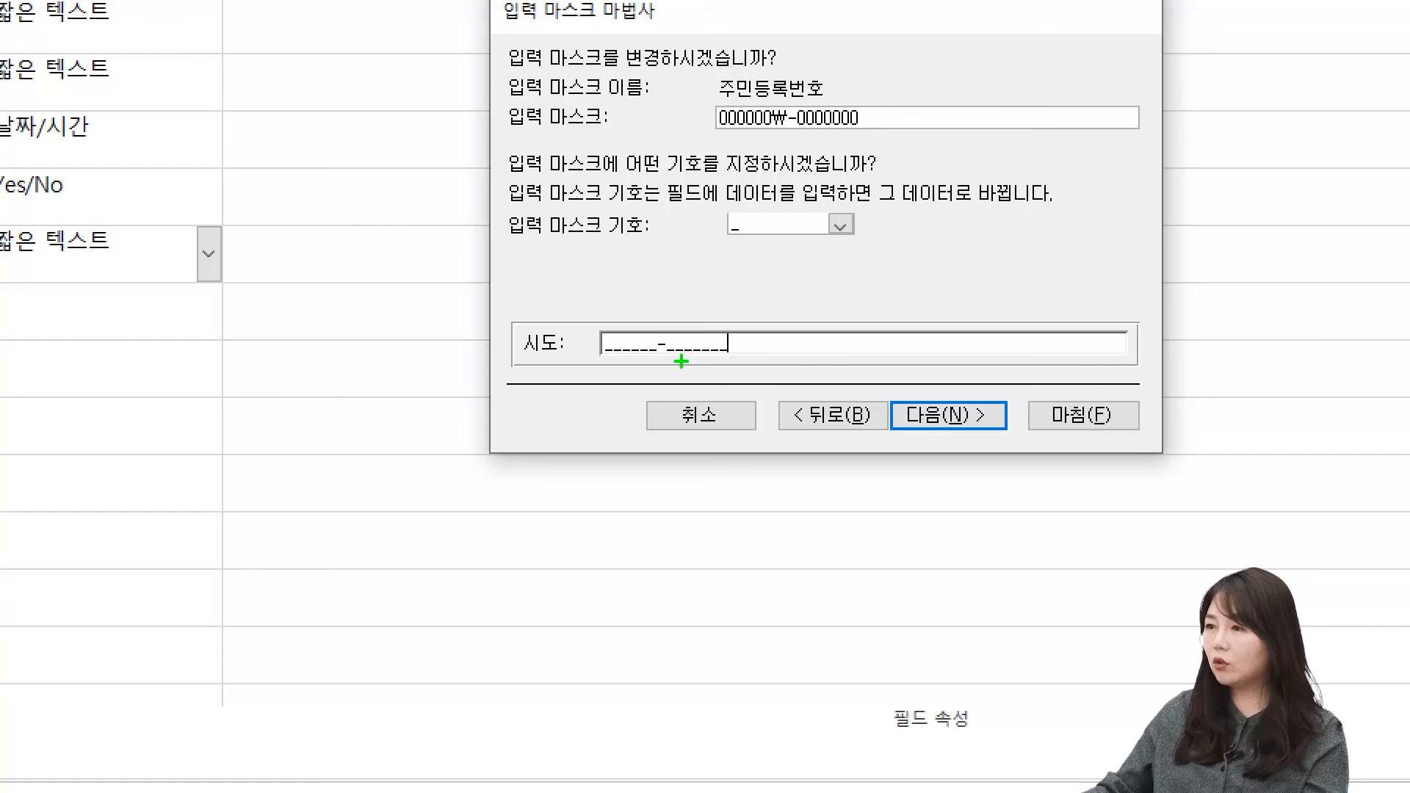
drag(663, 355, 714, 349)
drag(592, 355, 635, 351)
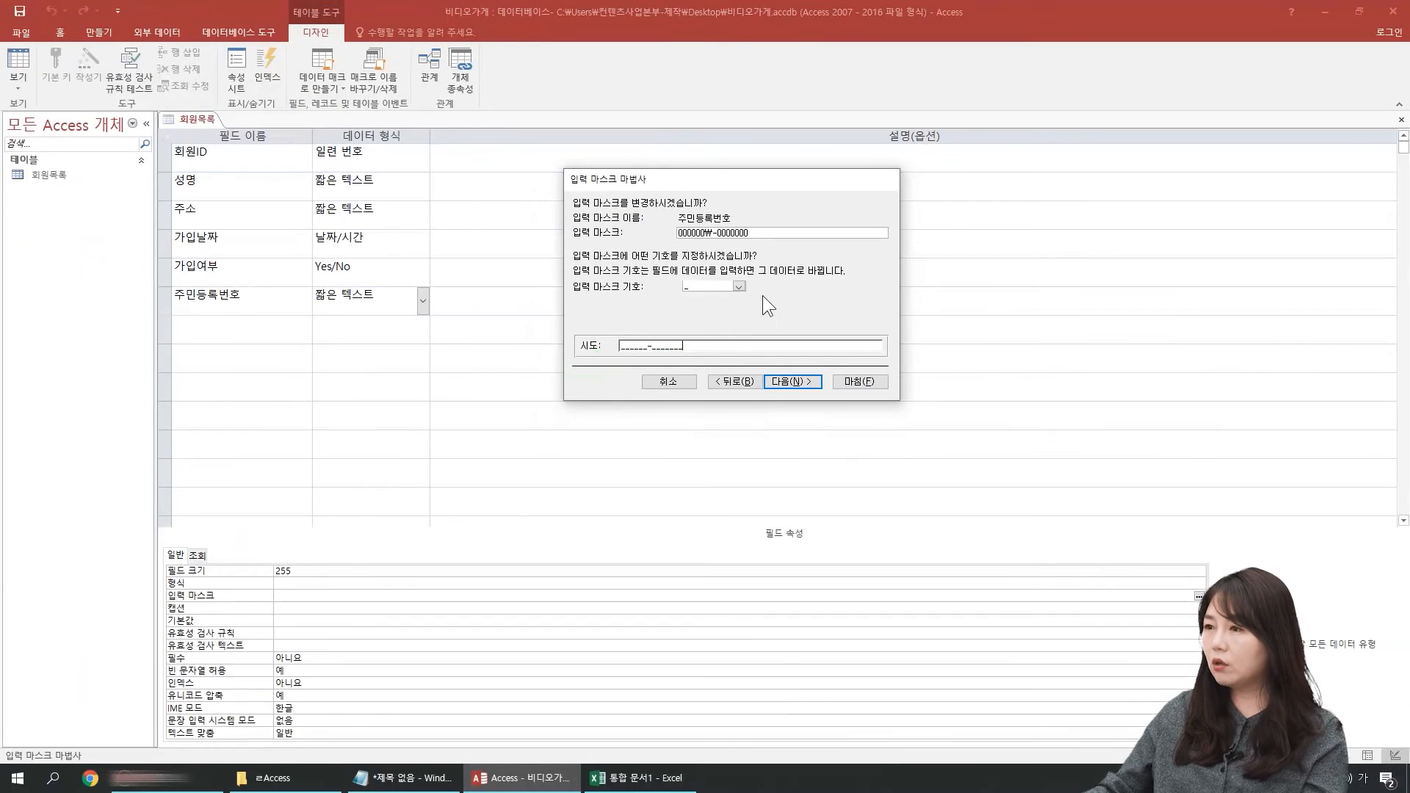
click(841, 226)
click(706, 319)
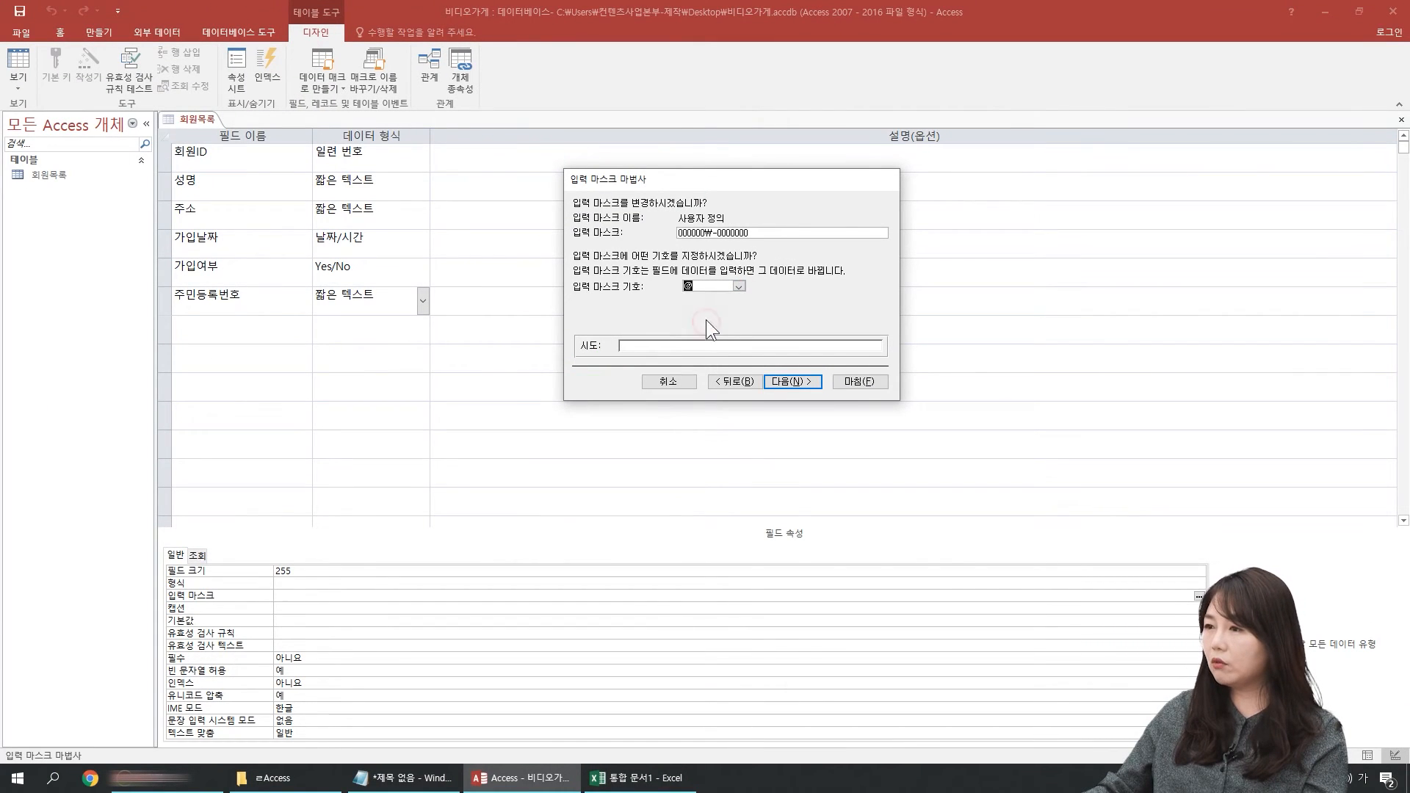
click(785, 345)
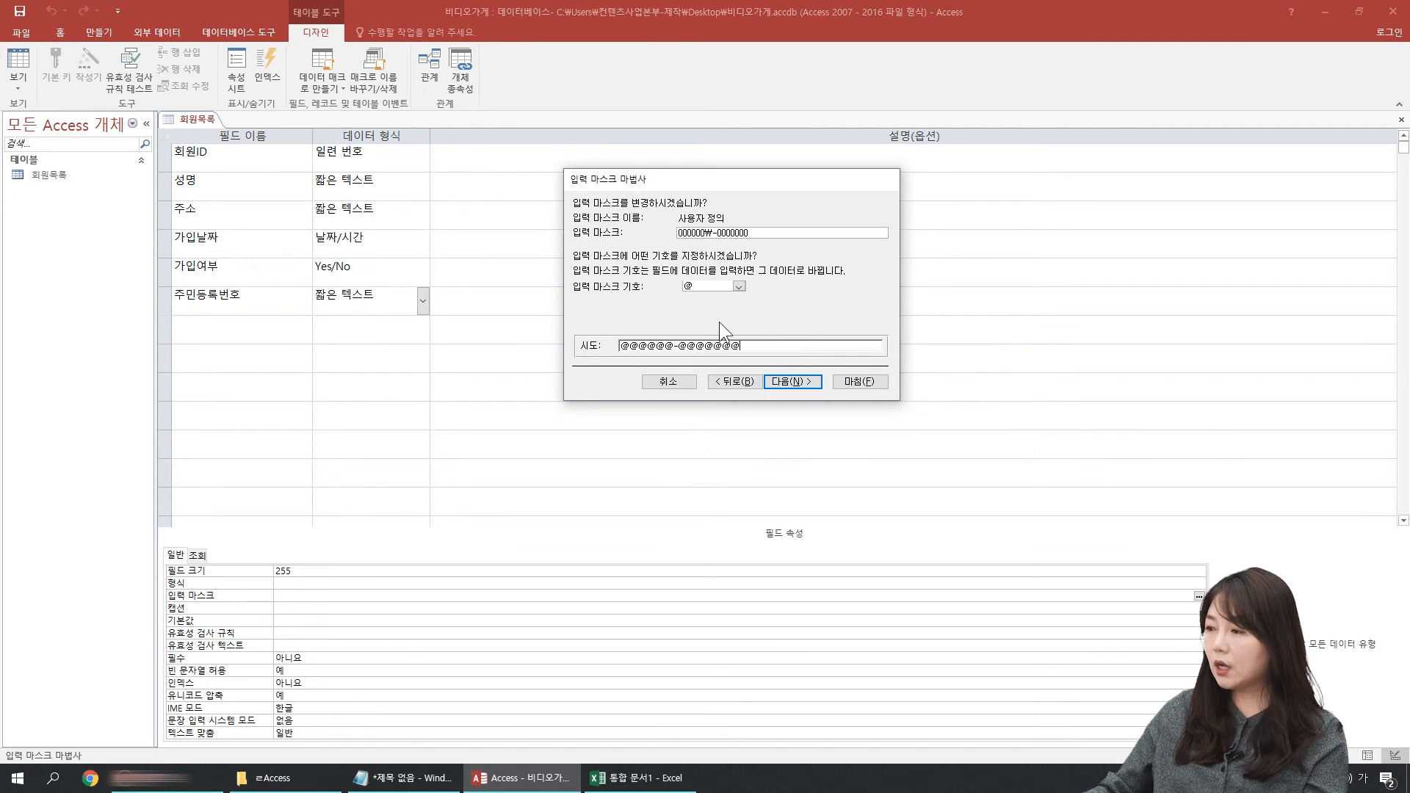
Step: Choose to store the data with the symbols (기호와 함께) and finish the input mask wizard
click(792, 381)
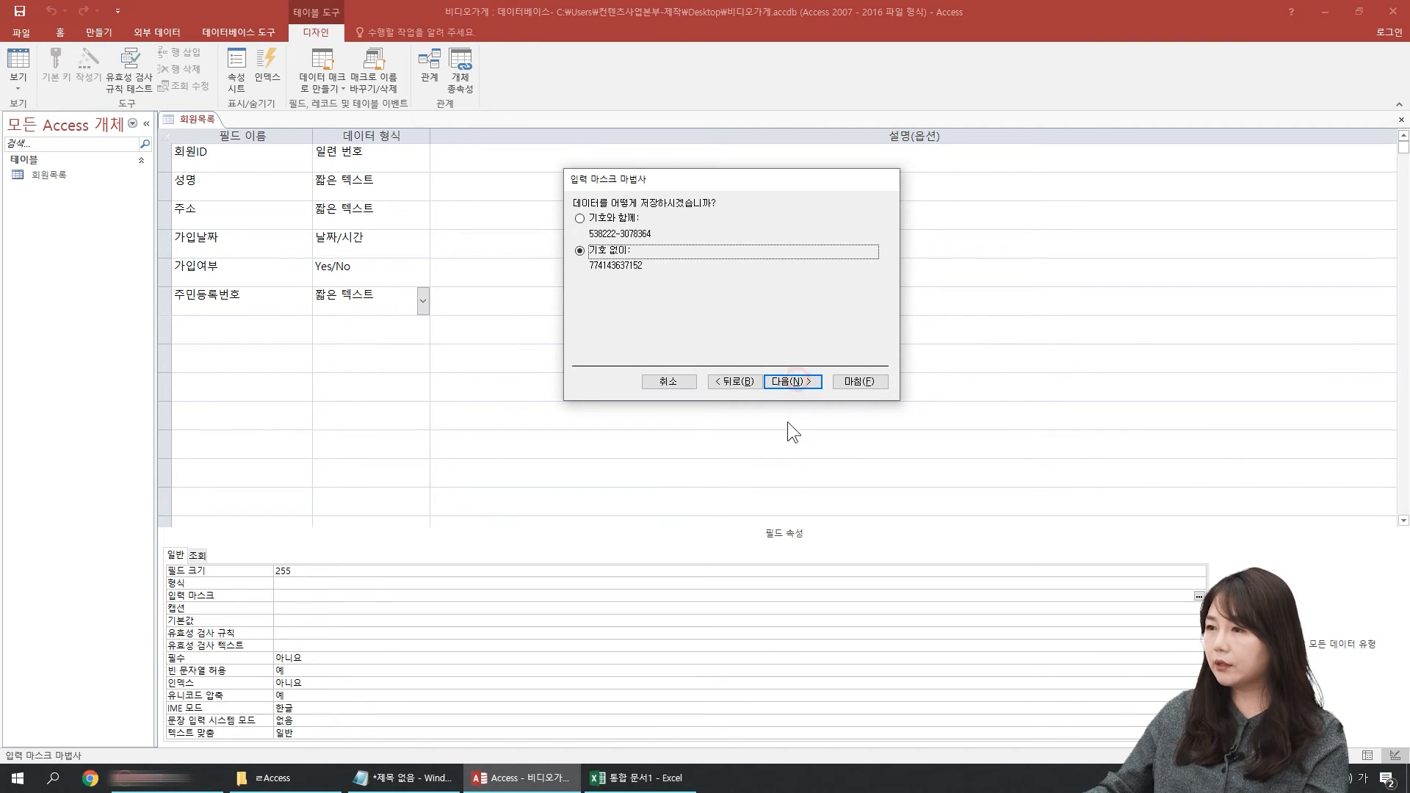
click(614, 219)
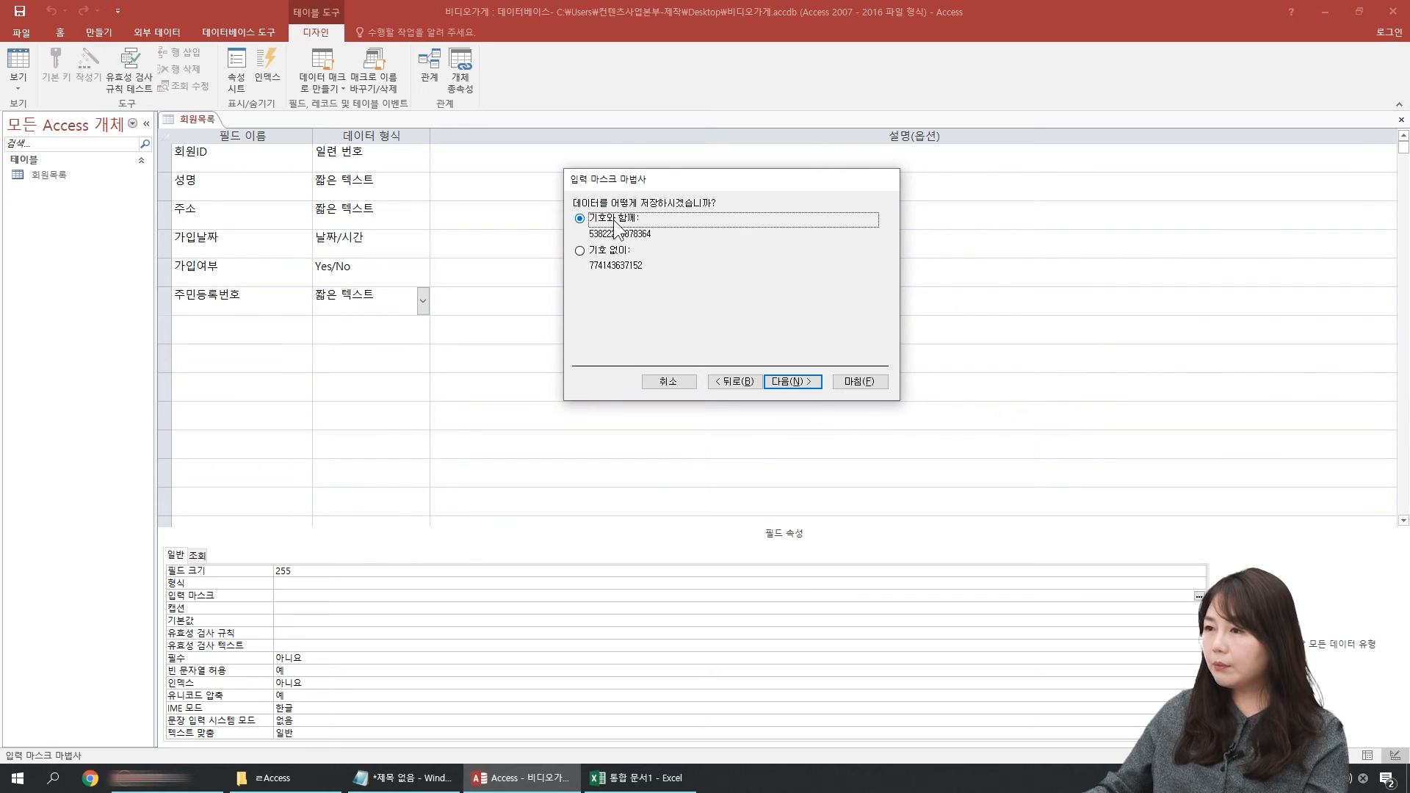
click(610, 250)
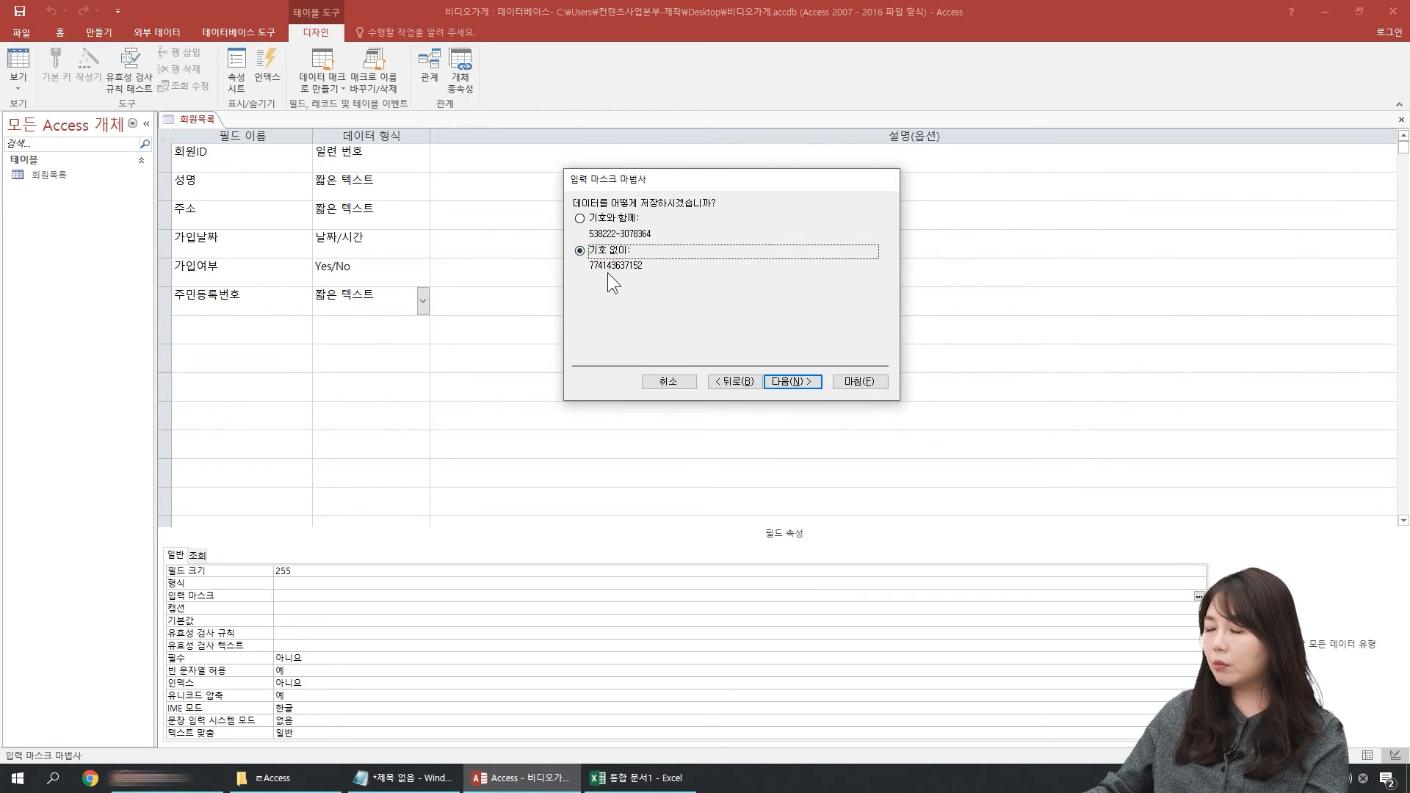
click(618, 220)
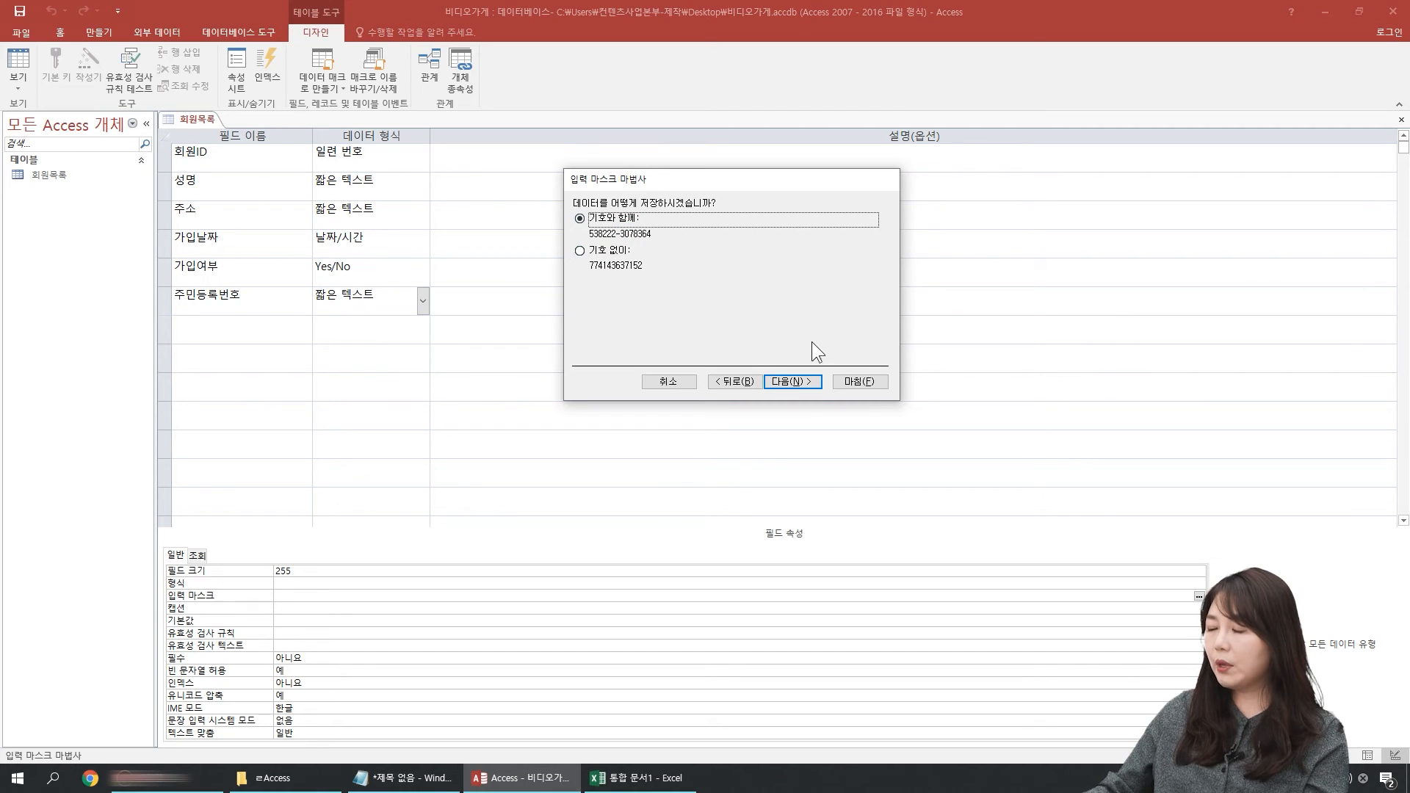
click(798, 382)
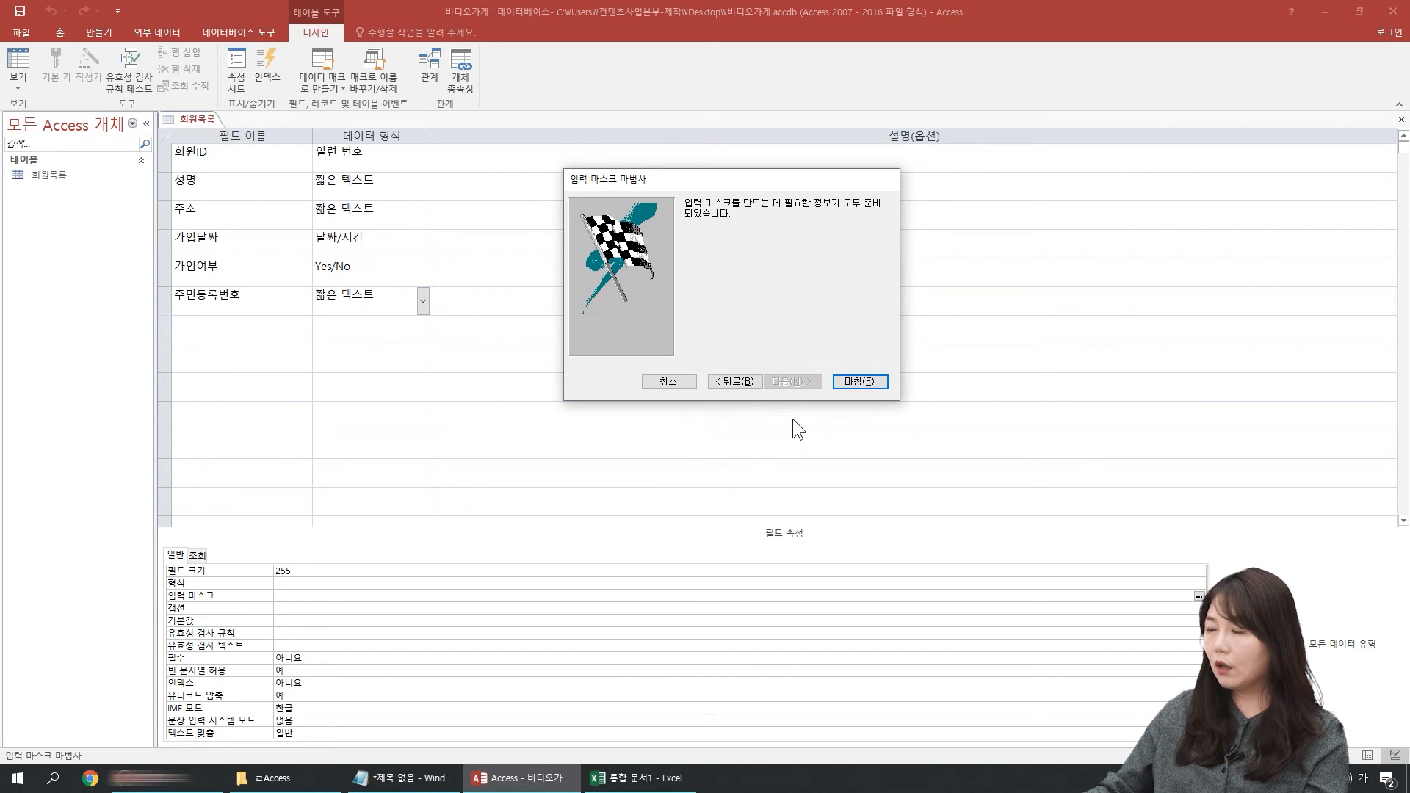
click(860, 381)
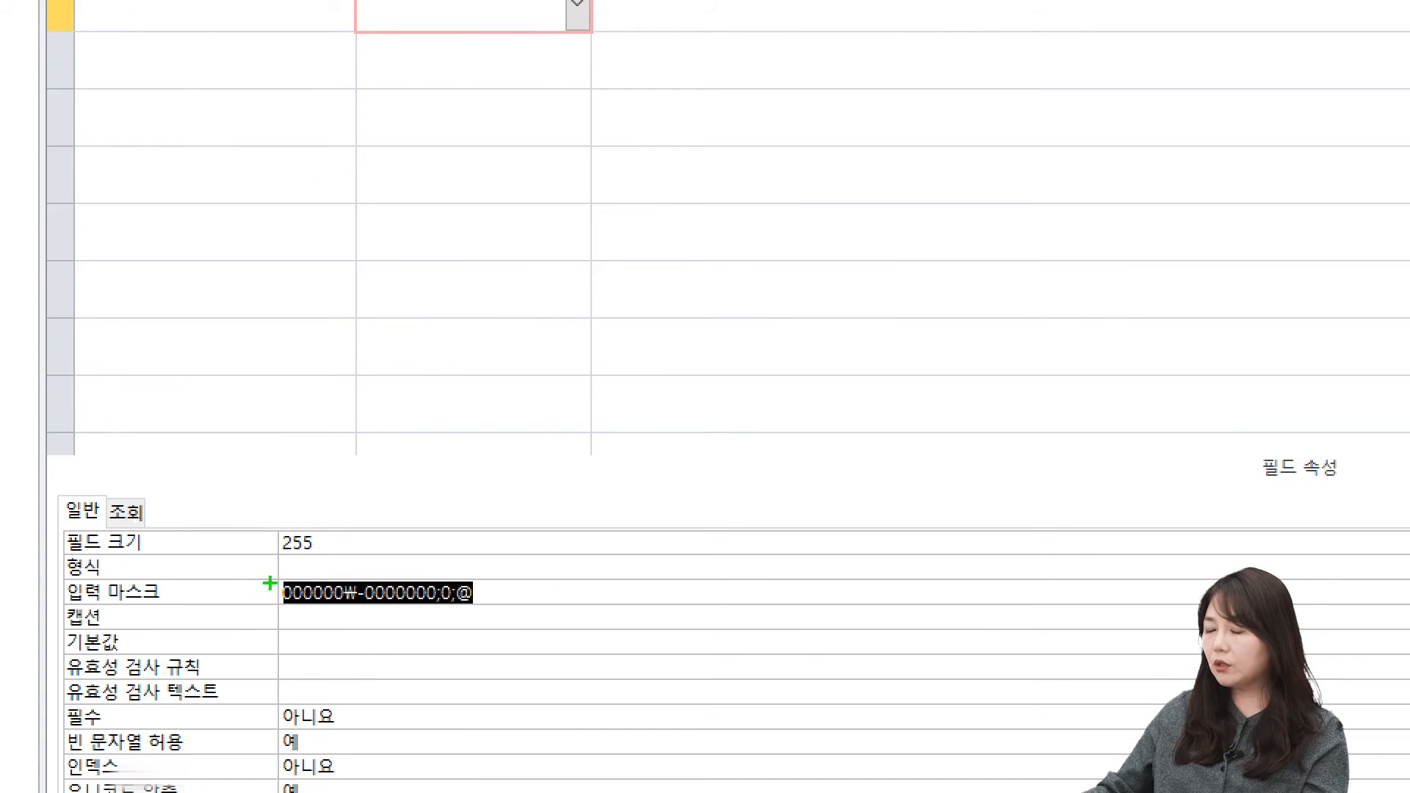
drag(257, 566, 527, 613)
key(Escape)
Step: Save the table in switching to Datasheet view, fit the 가입여부 column and widen the 주민등록번호 column
click(19, 67)
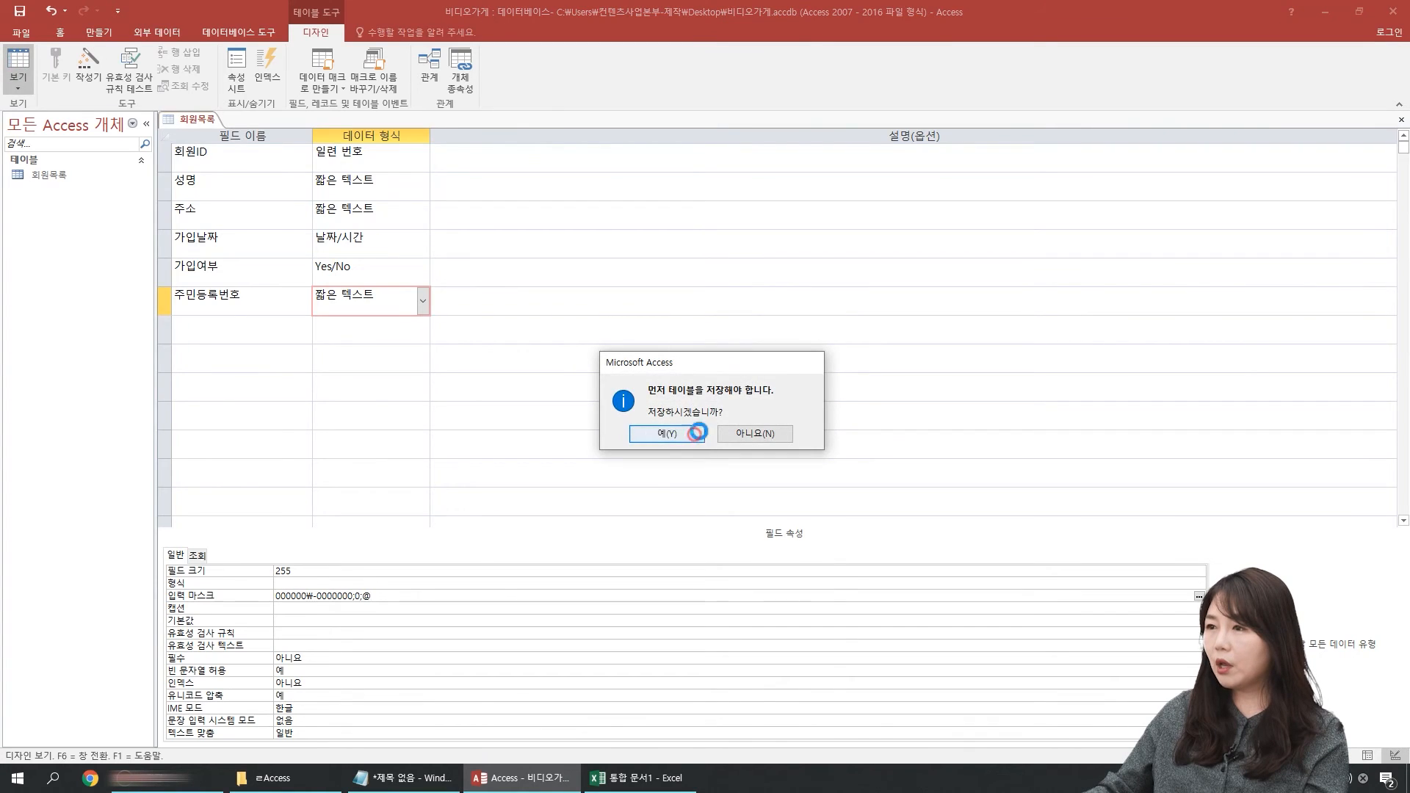
click(696, 432)
double_click(492, 135)
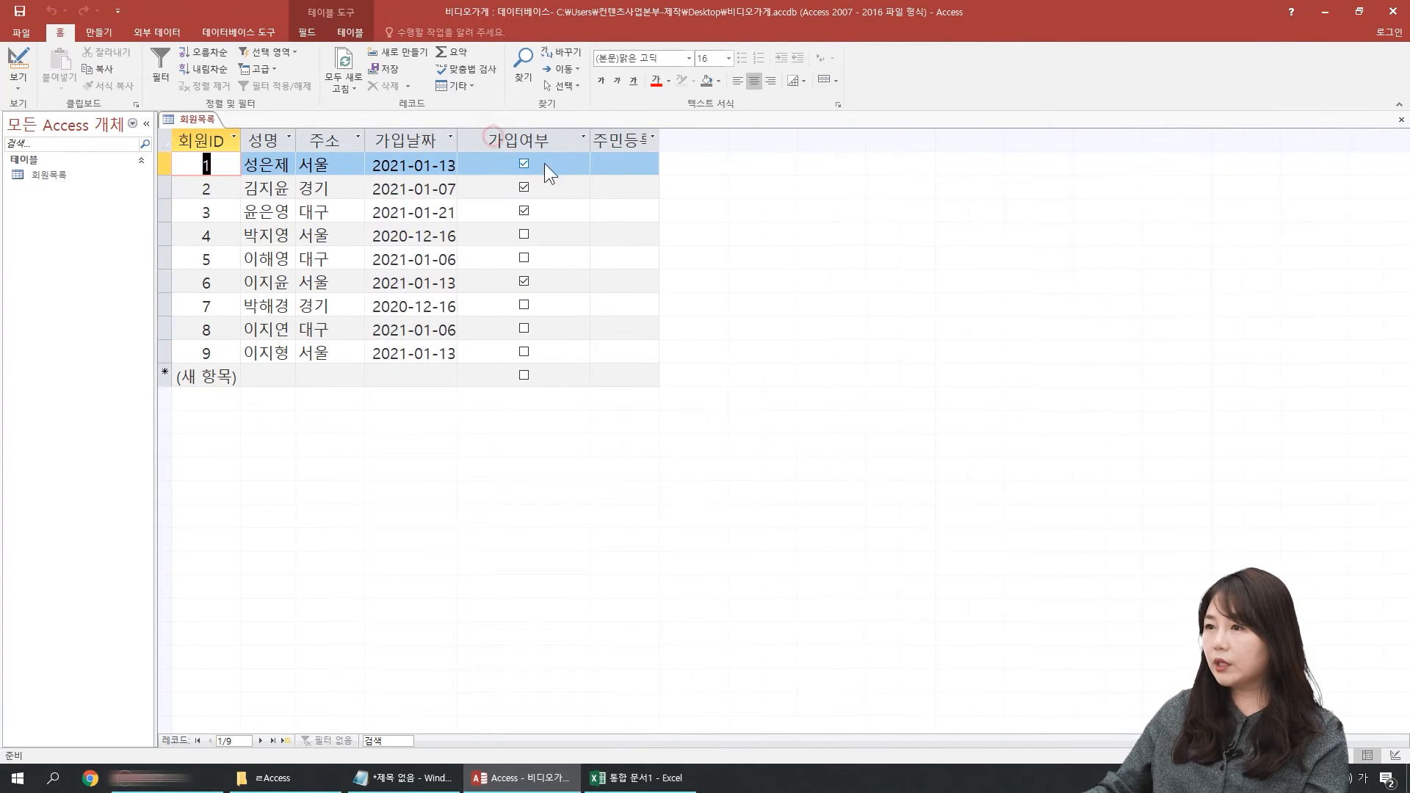
double_click(589, 138)
drag(609, 138, 858, 135)
Step: Try the mask with a sample resident registration number in the first record, clear the entry and return to Design view
click(549, 165)
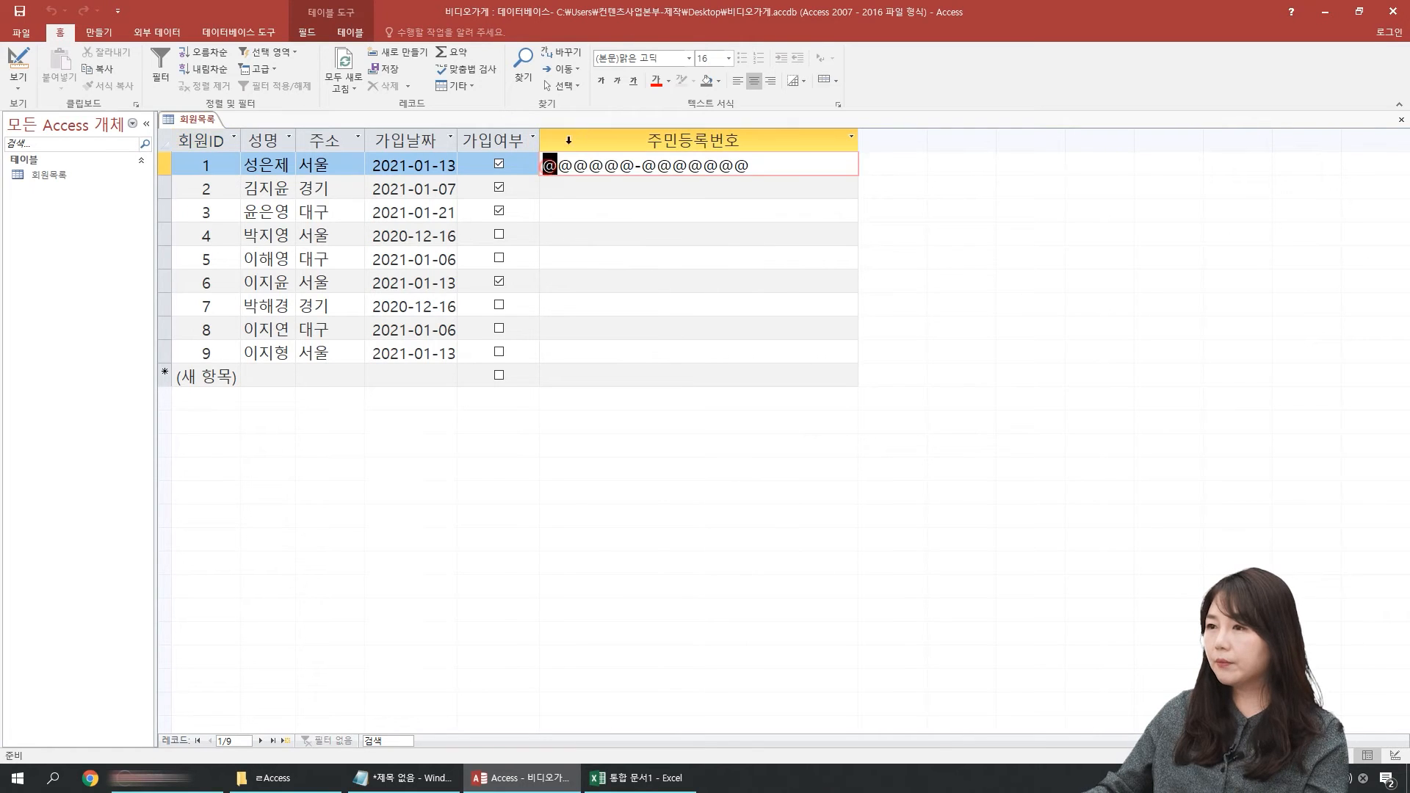
mouse_move(702, 10)
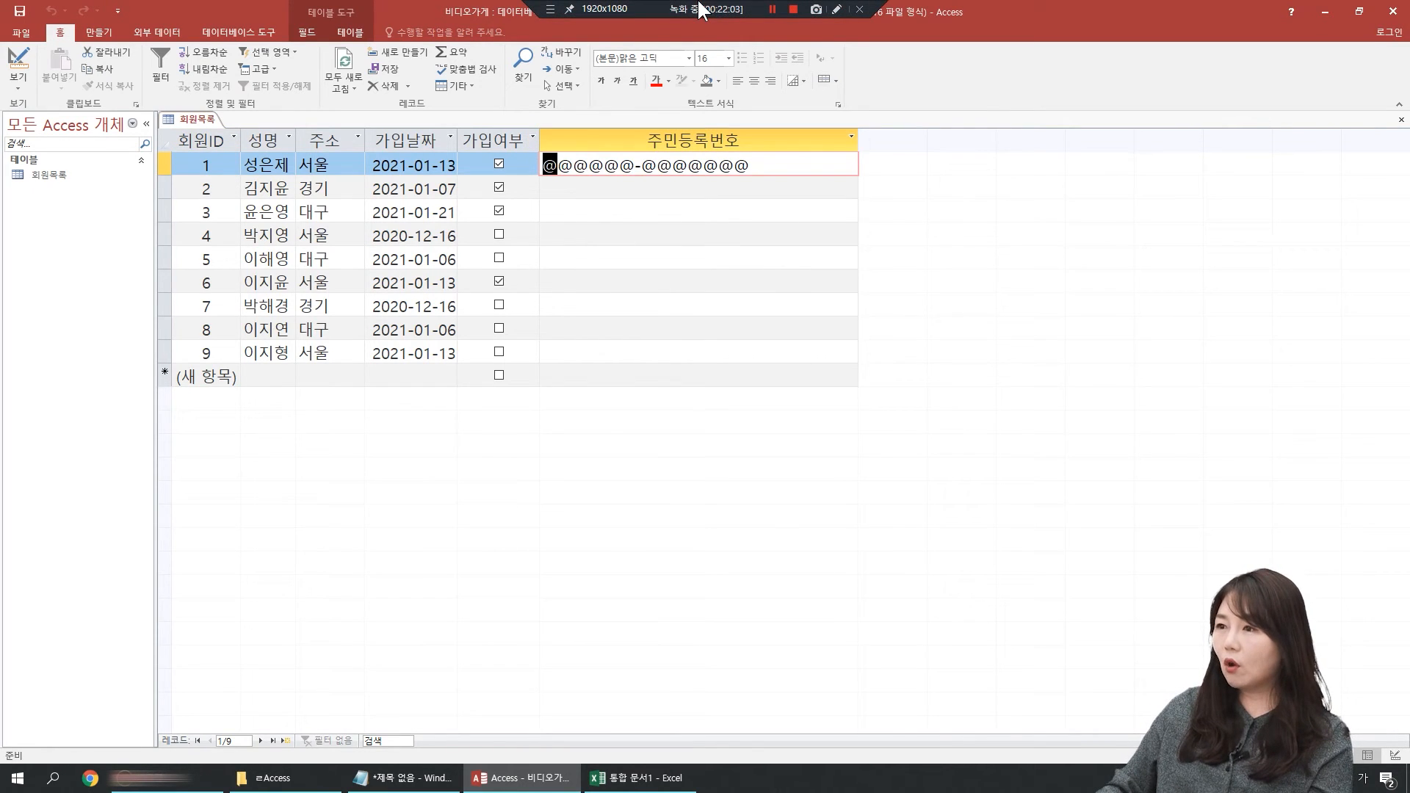
text(5454545454545)
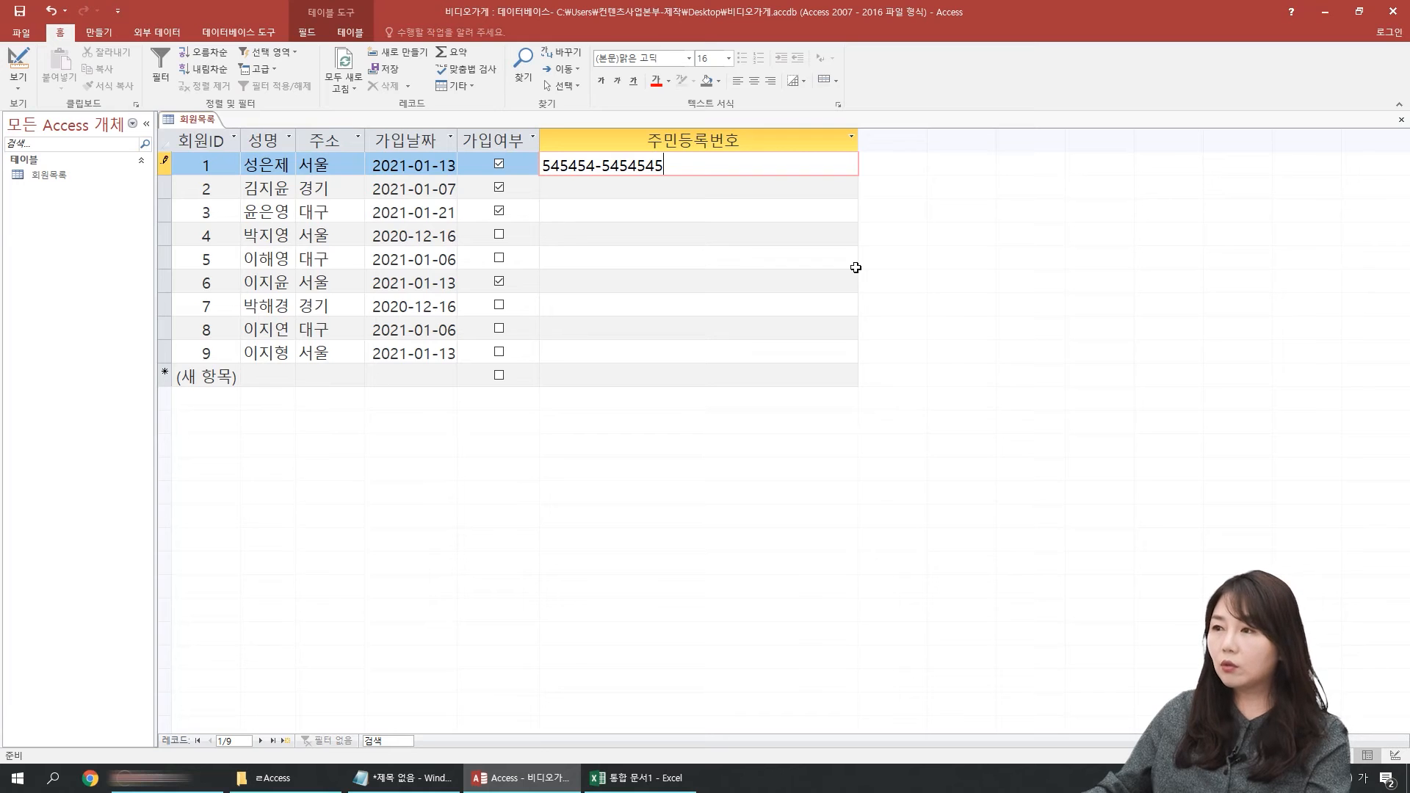
key(BackSpace)
key(BackSpace)
key(BackSpace)
key(BackSpace)
key(BackSpace)
key(BackSpace)
key(BackSpace)
key(BackSpace)
key(BackSpace)
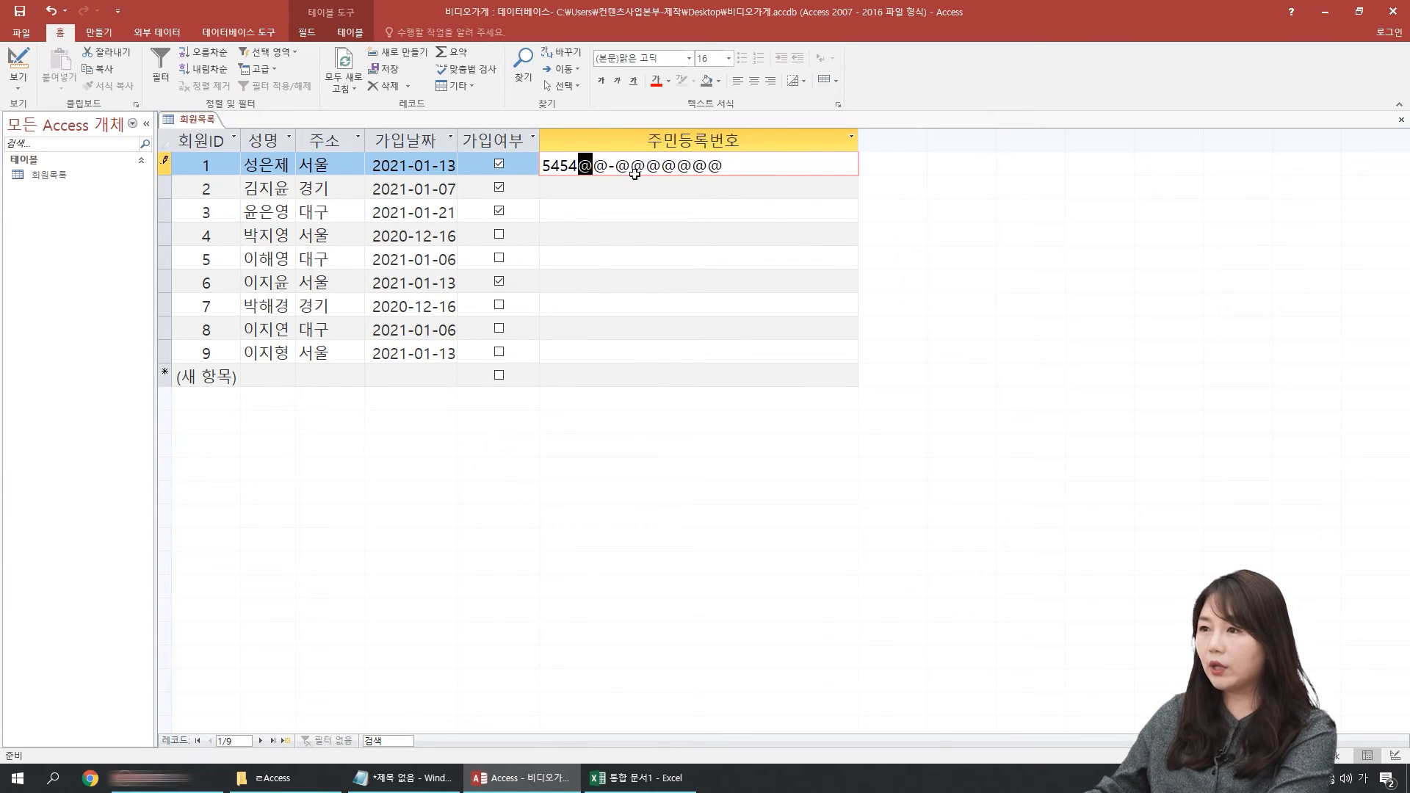
key(BackSpace)
key(BackSpace)
key(BackSpace)
key(BackSpace)
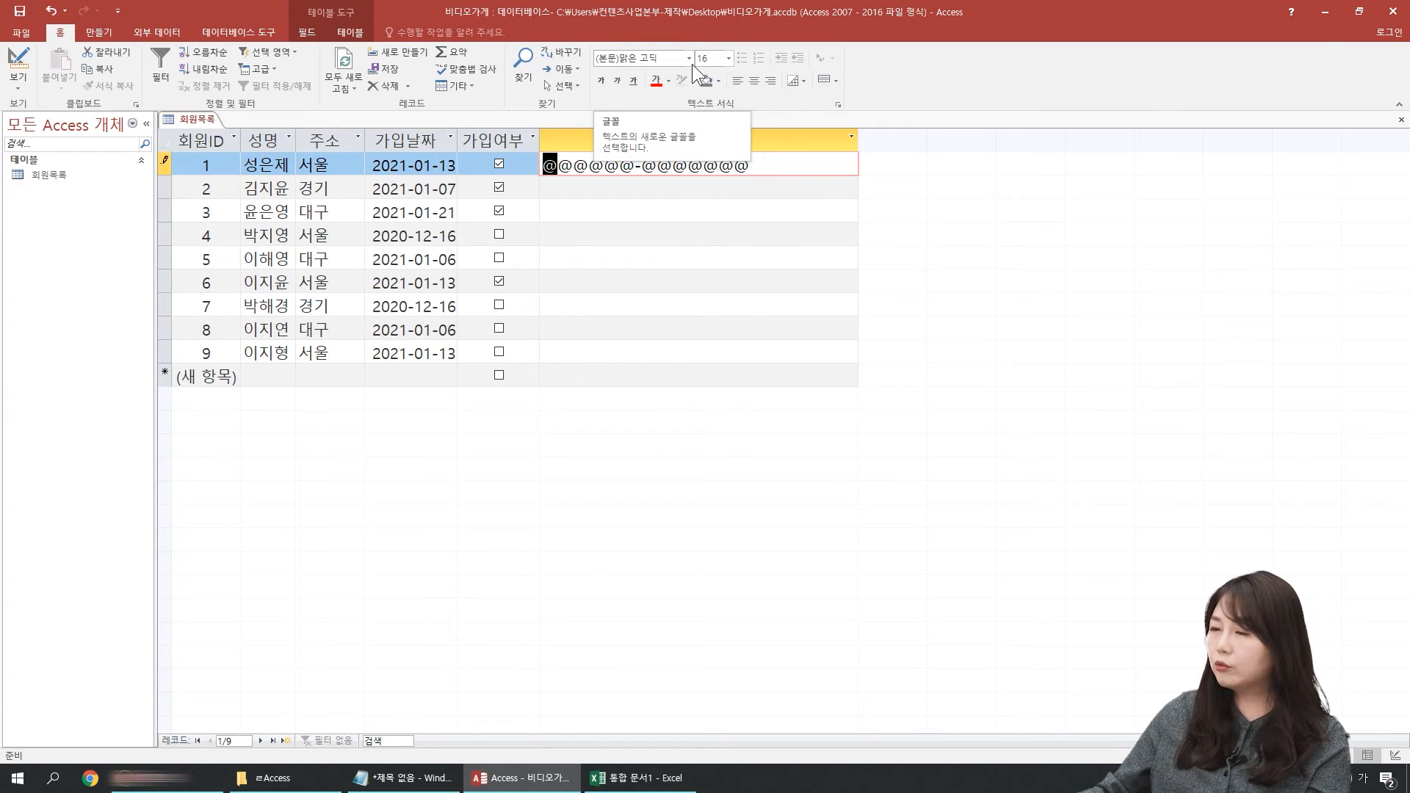
click(17, 64)
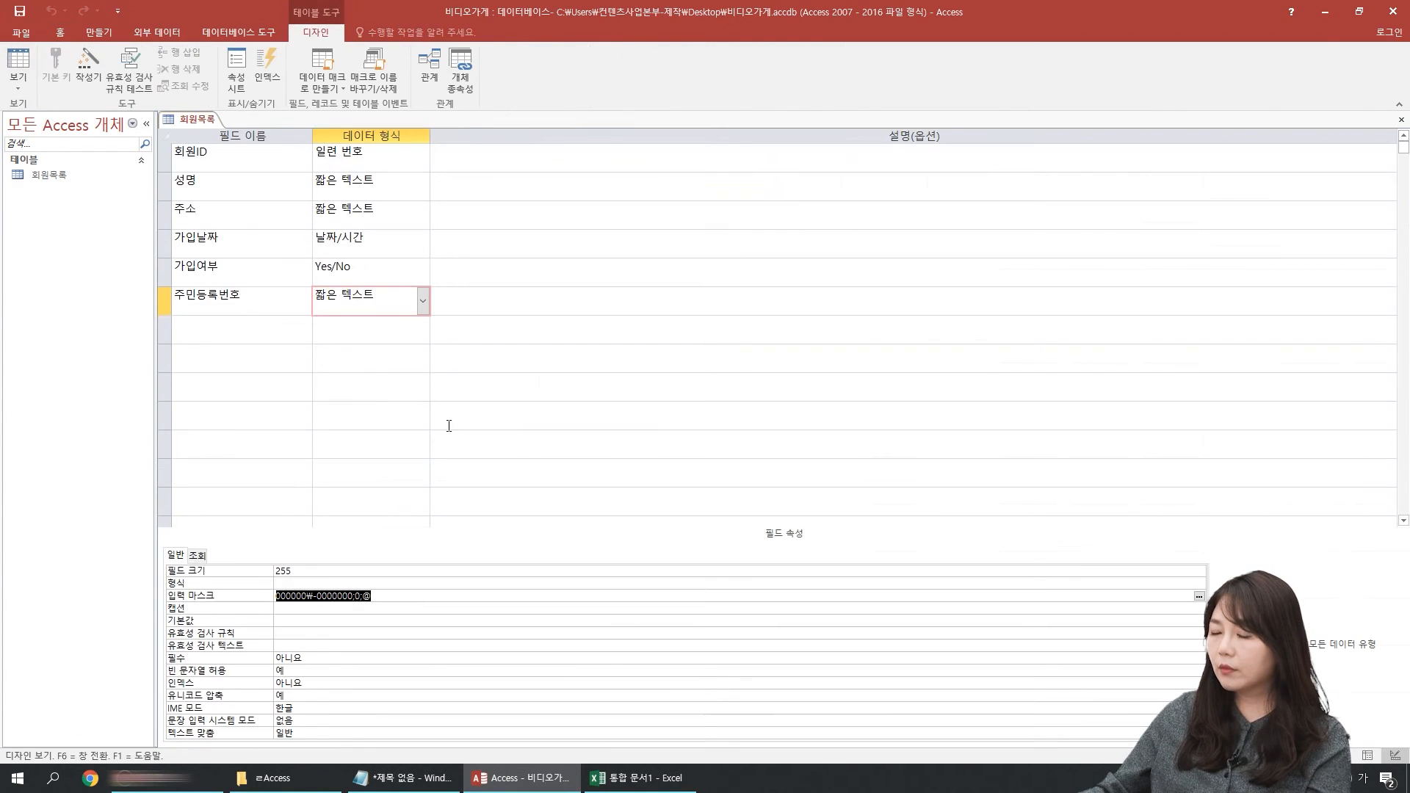
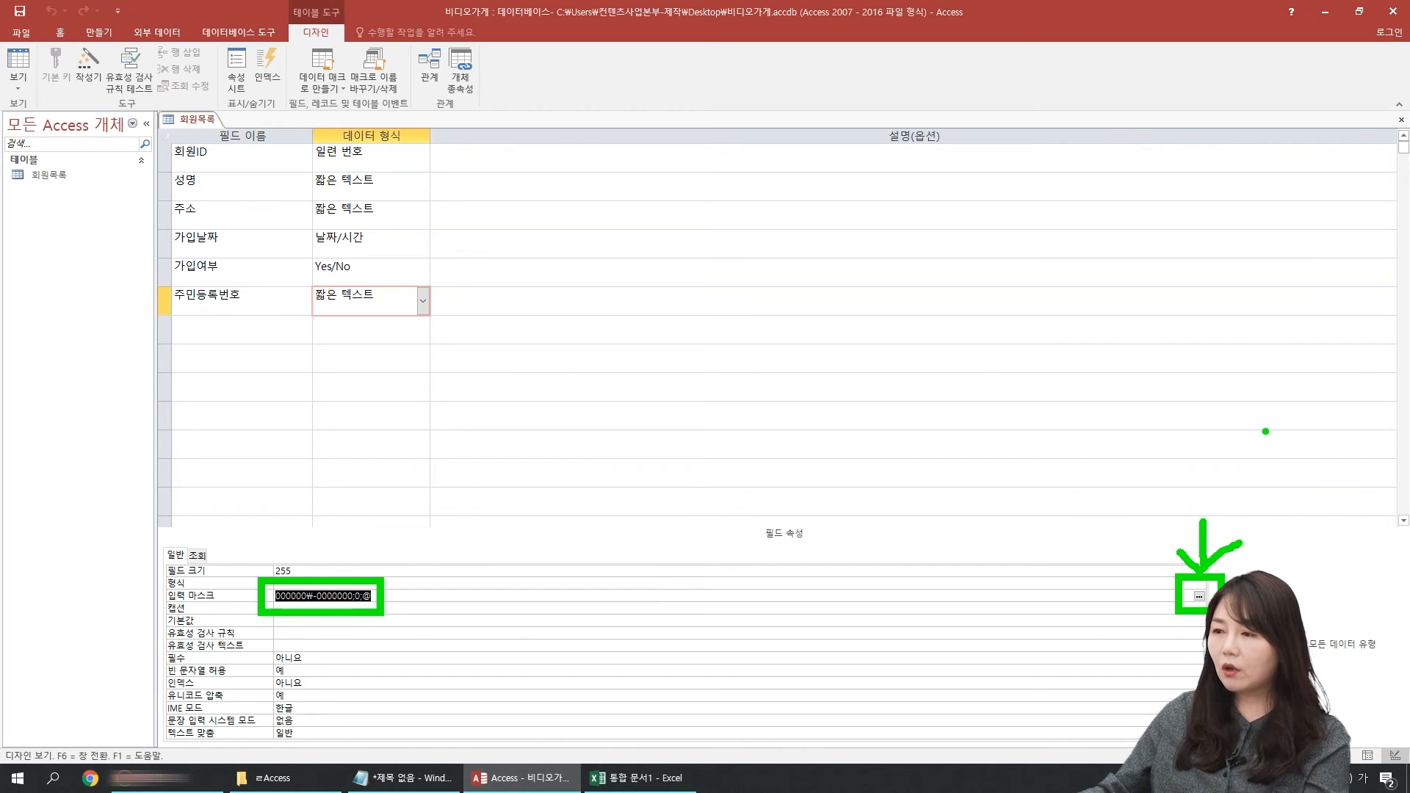
Step: Rerun the input mask wizard for the 주민등록번호 field and apply the 주민등록번호 mask with its default settings
click(1200, 596)
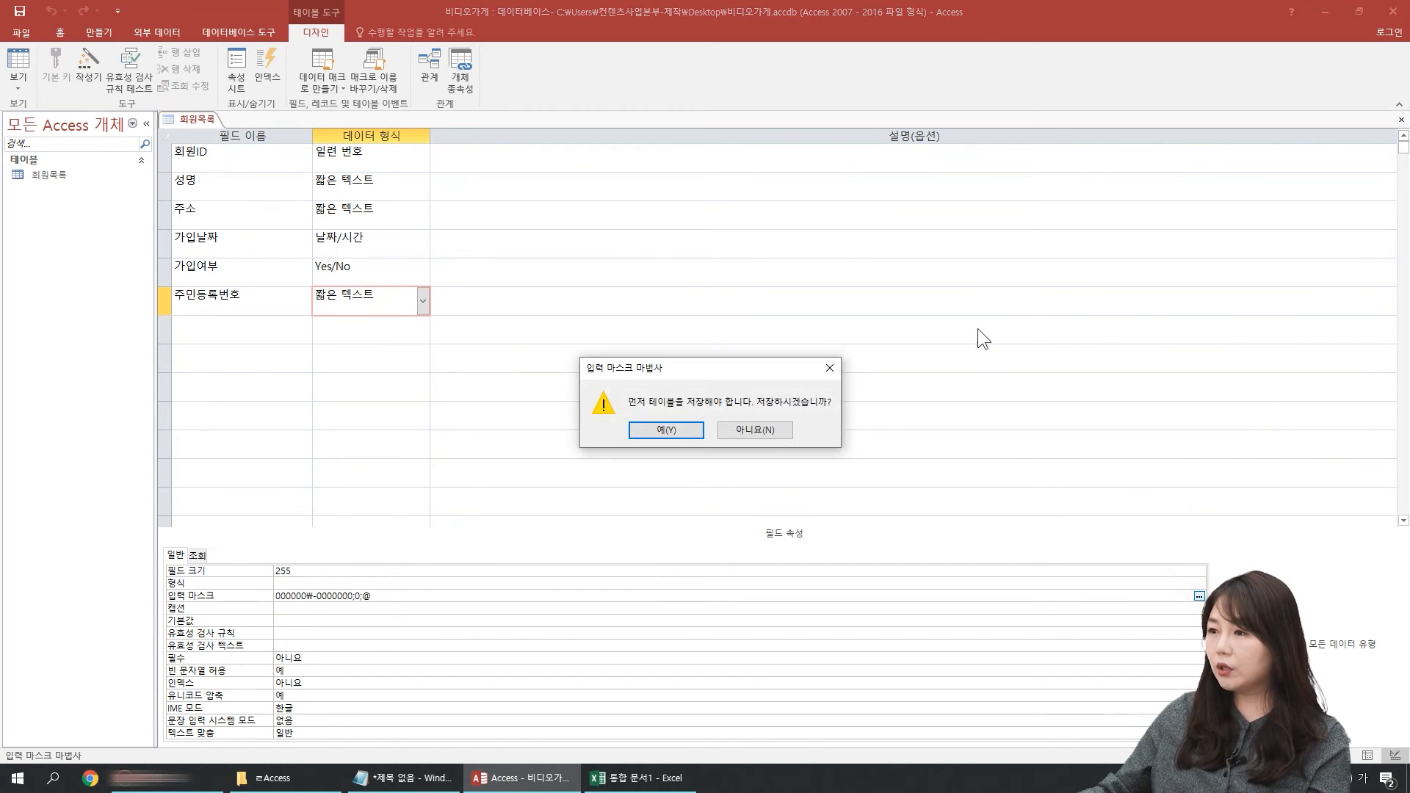
click(690, 436)
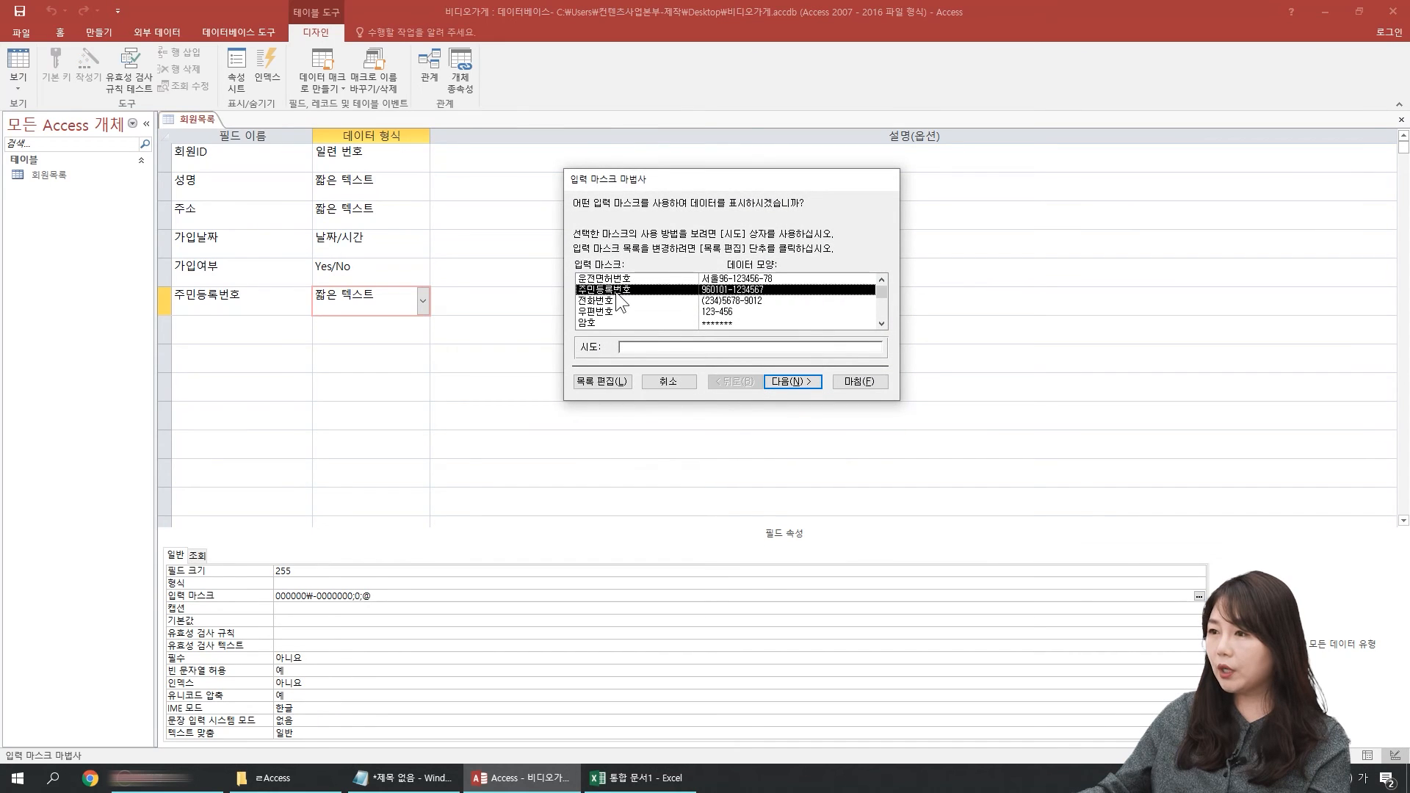
click(687, 348)
click(854, 381)
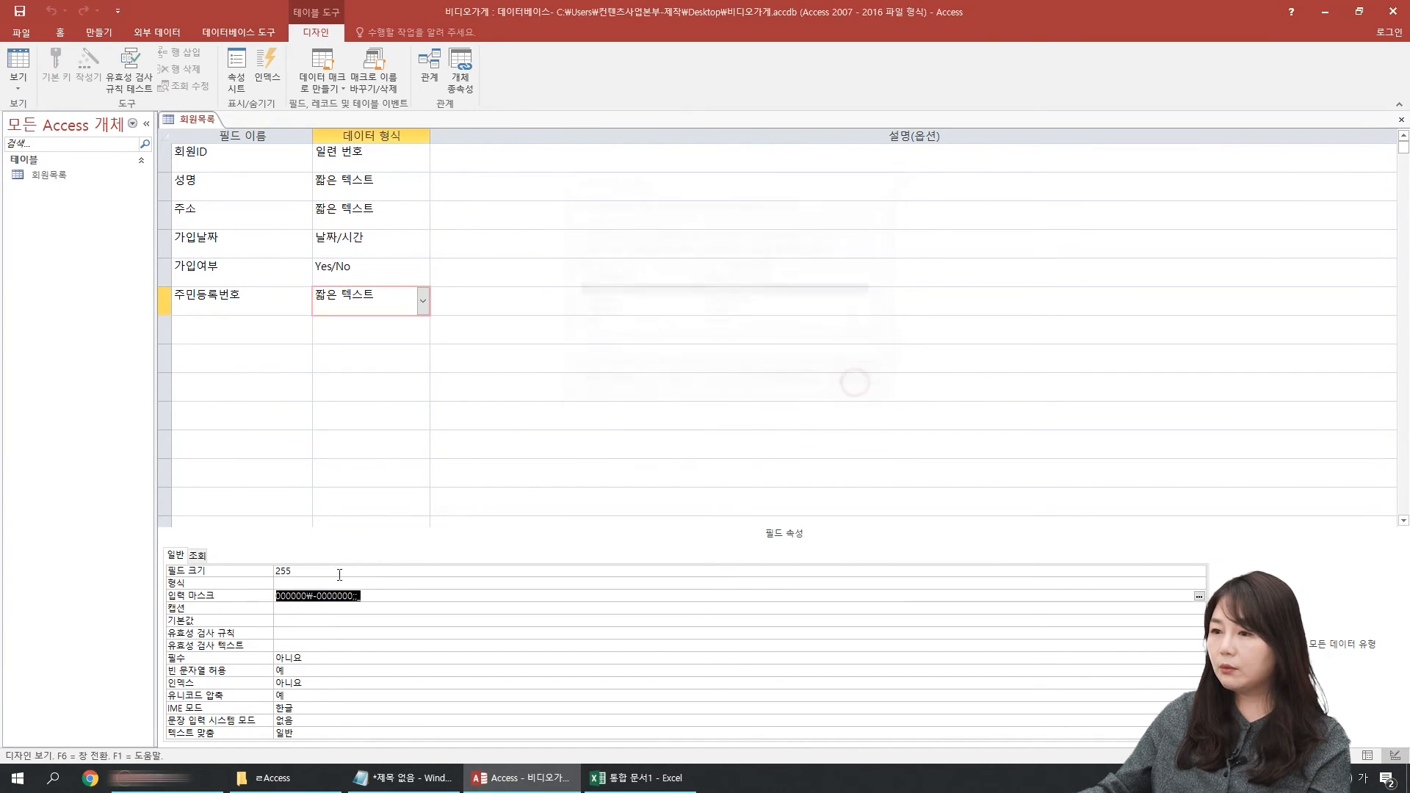
click(323, 610)
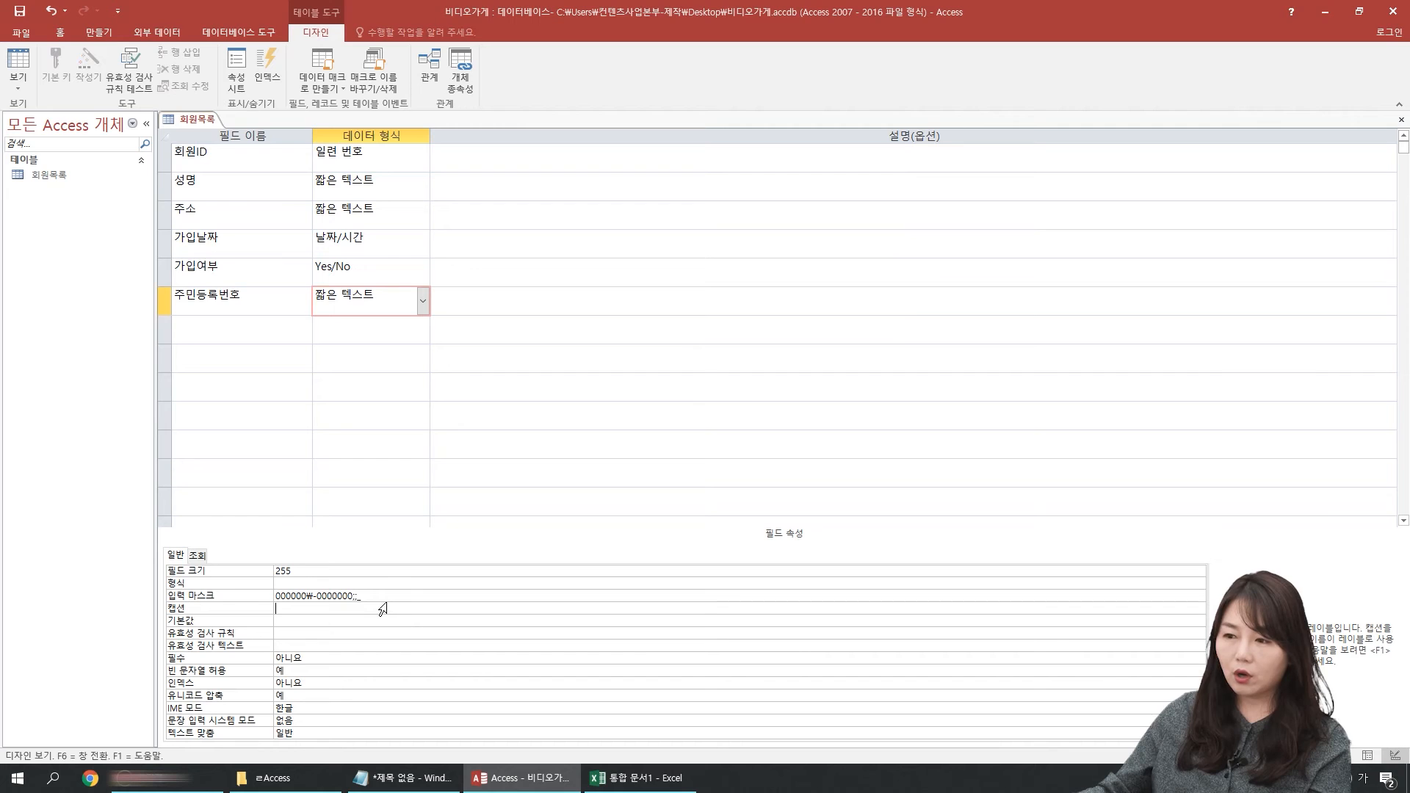
drag(388, 595, 127, 549)
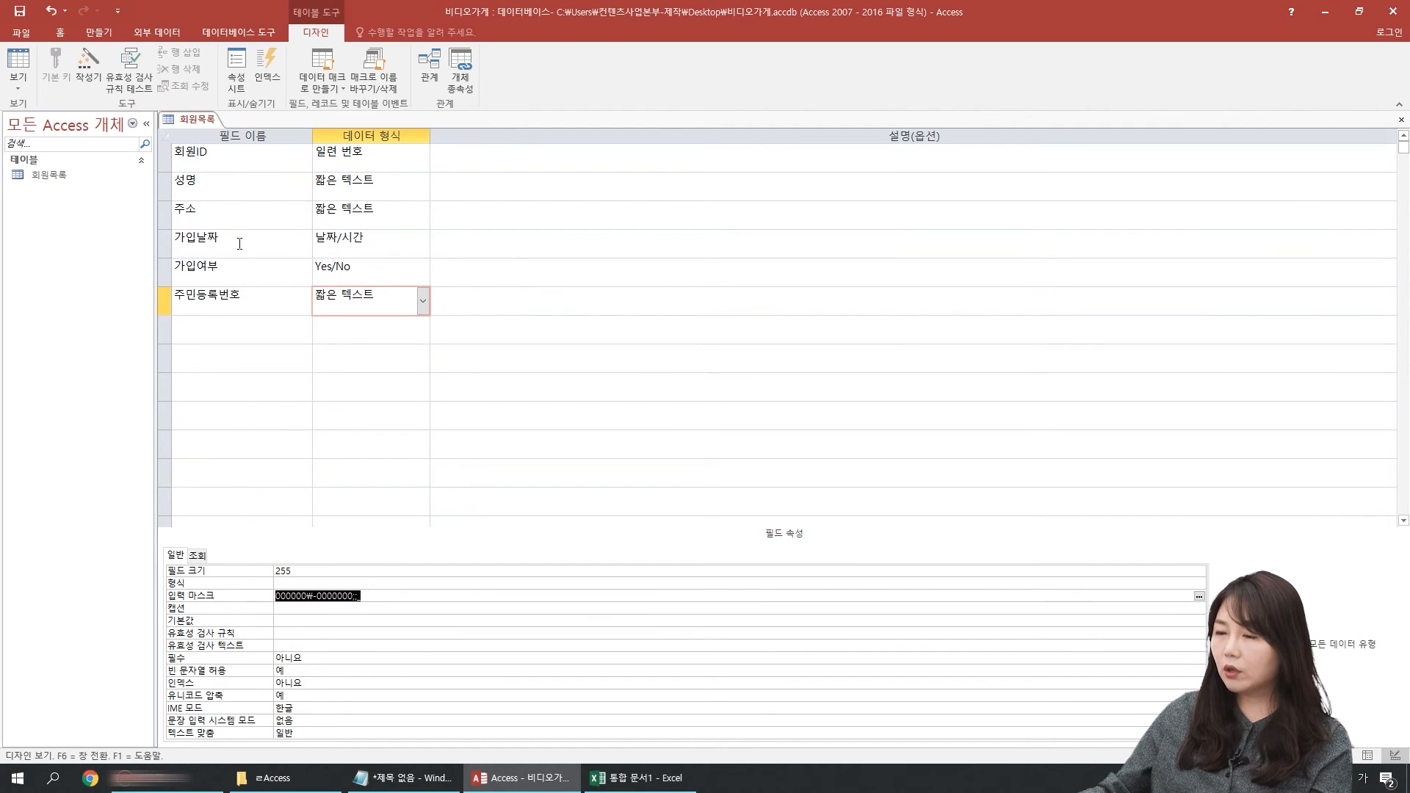
Step: Delete the 주민등록번호 field from the table design
click(162, 298)
key(Delete)
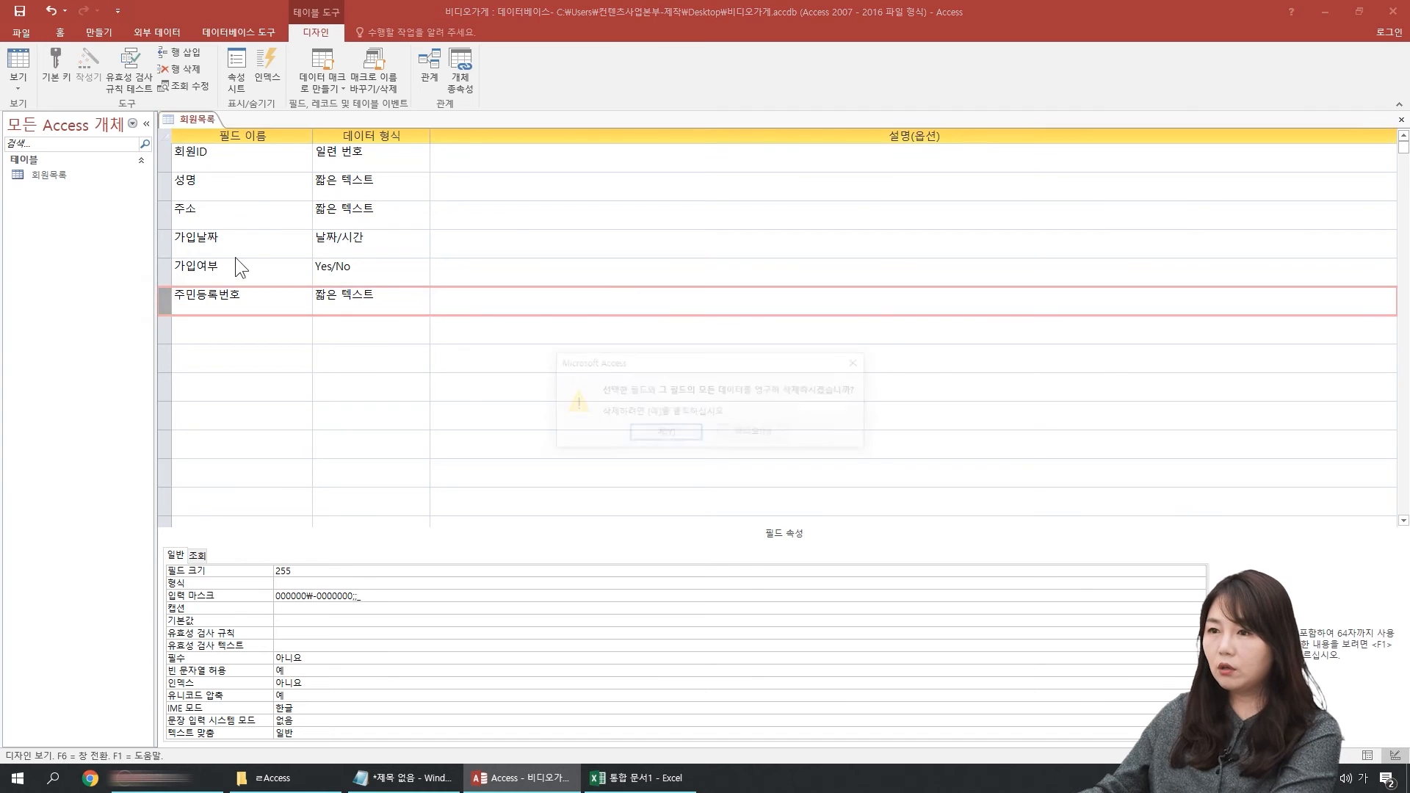
key(Return)
Step: Examine the general properties of the 성명 field and the description of its caption (캡션) property
click(246, 198)
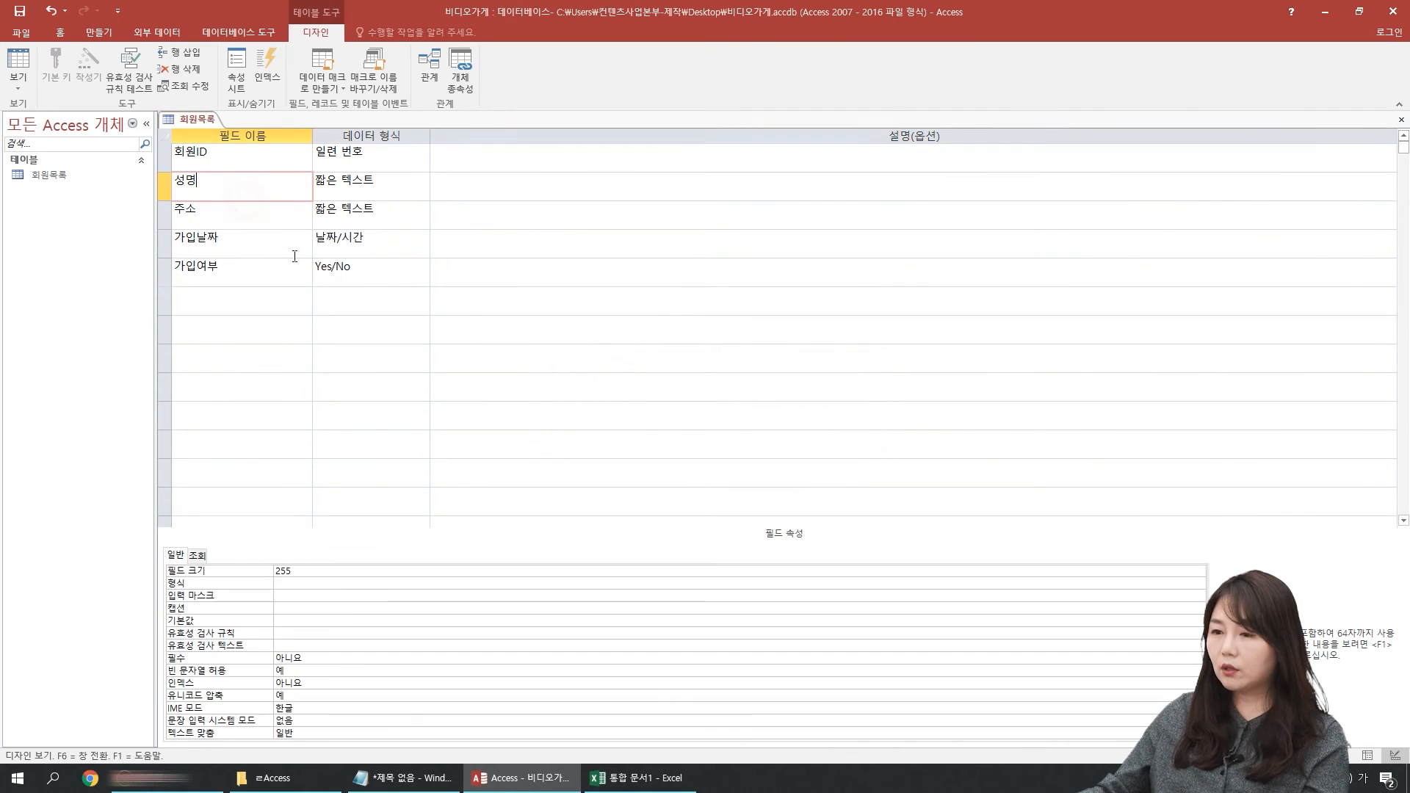
click(308, 608)
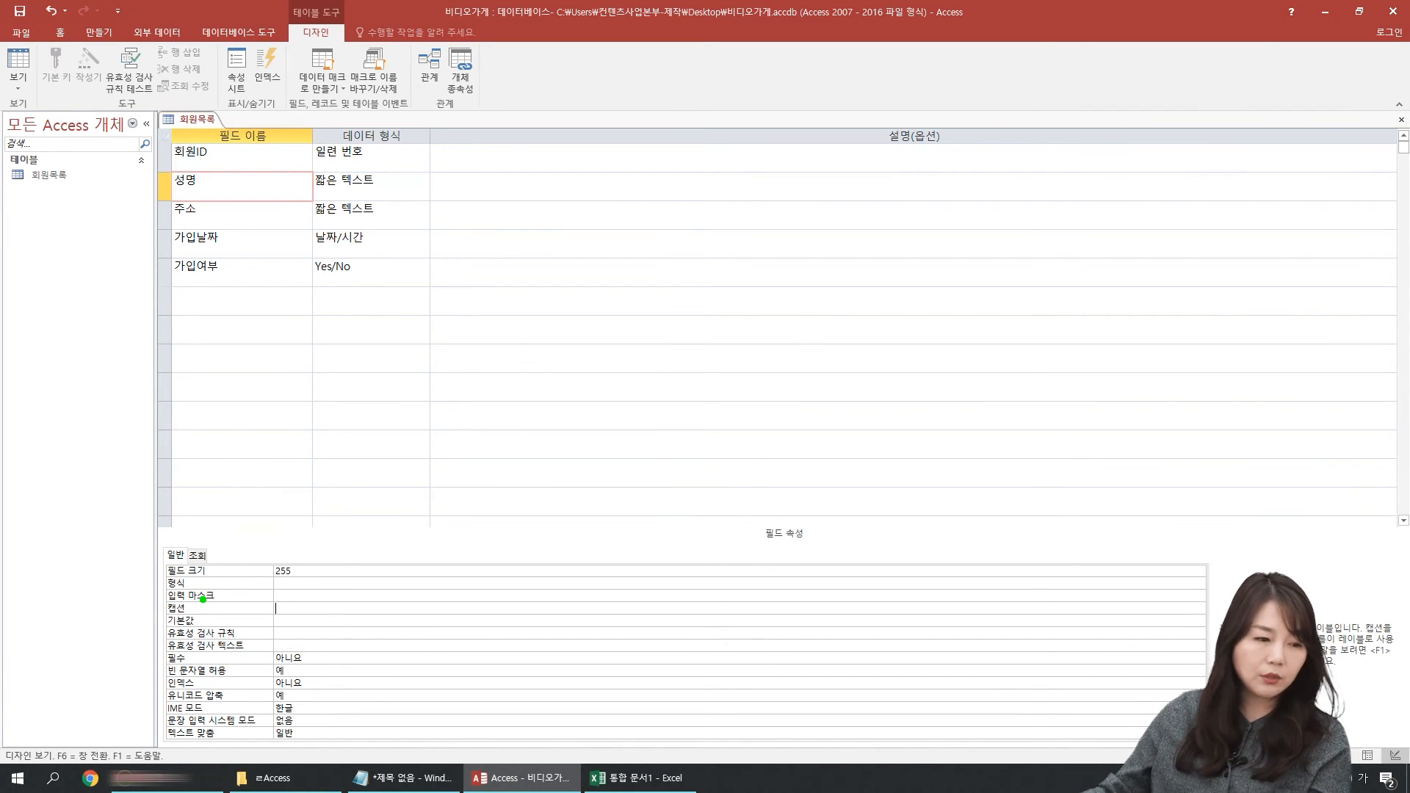
mouse_move(152, 566)
mouse_down()
mouse_move(137, 706)
mouse_move(149, 700)
mouse_up()
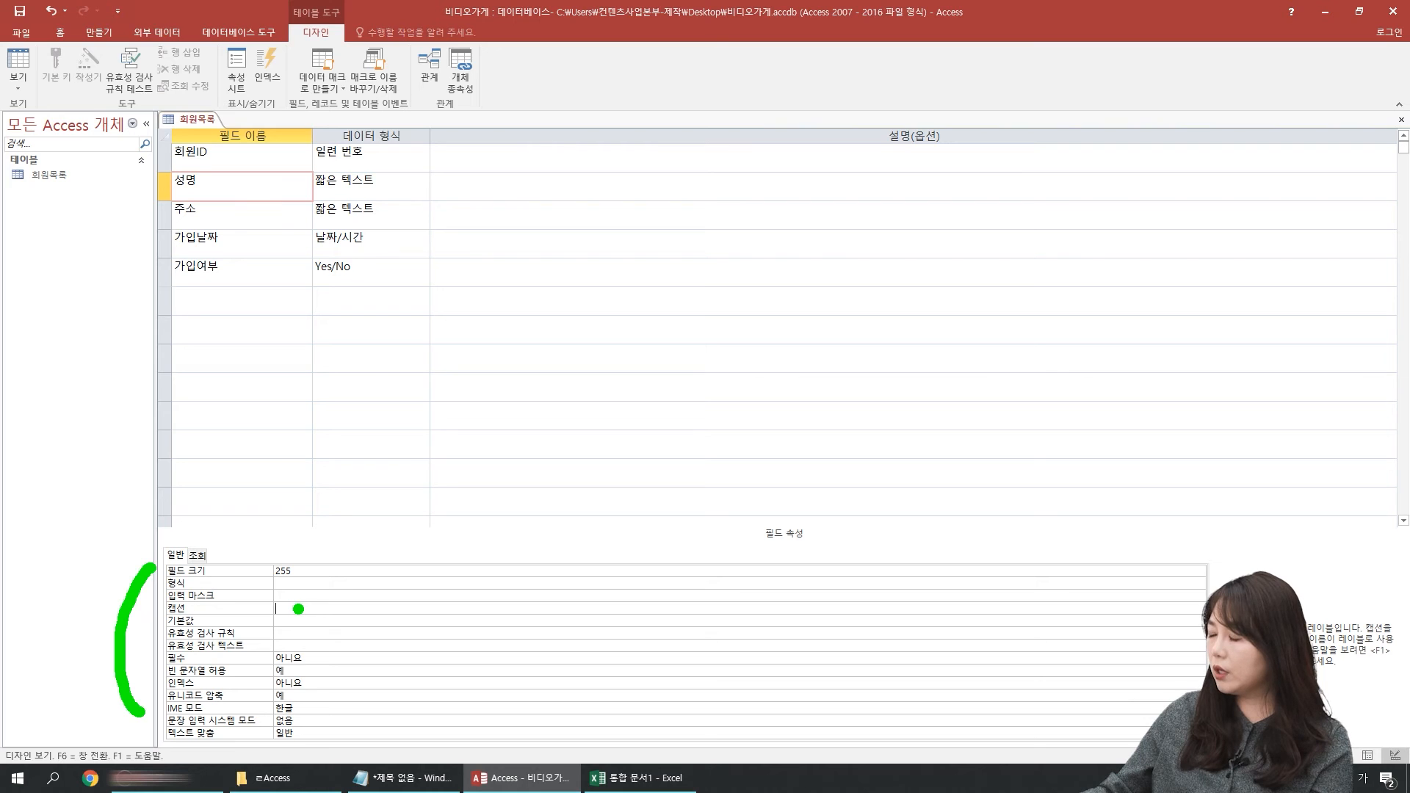
key(Escape)
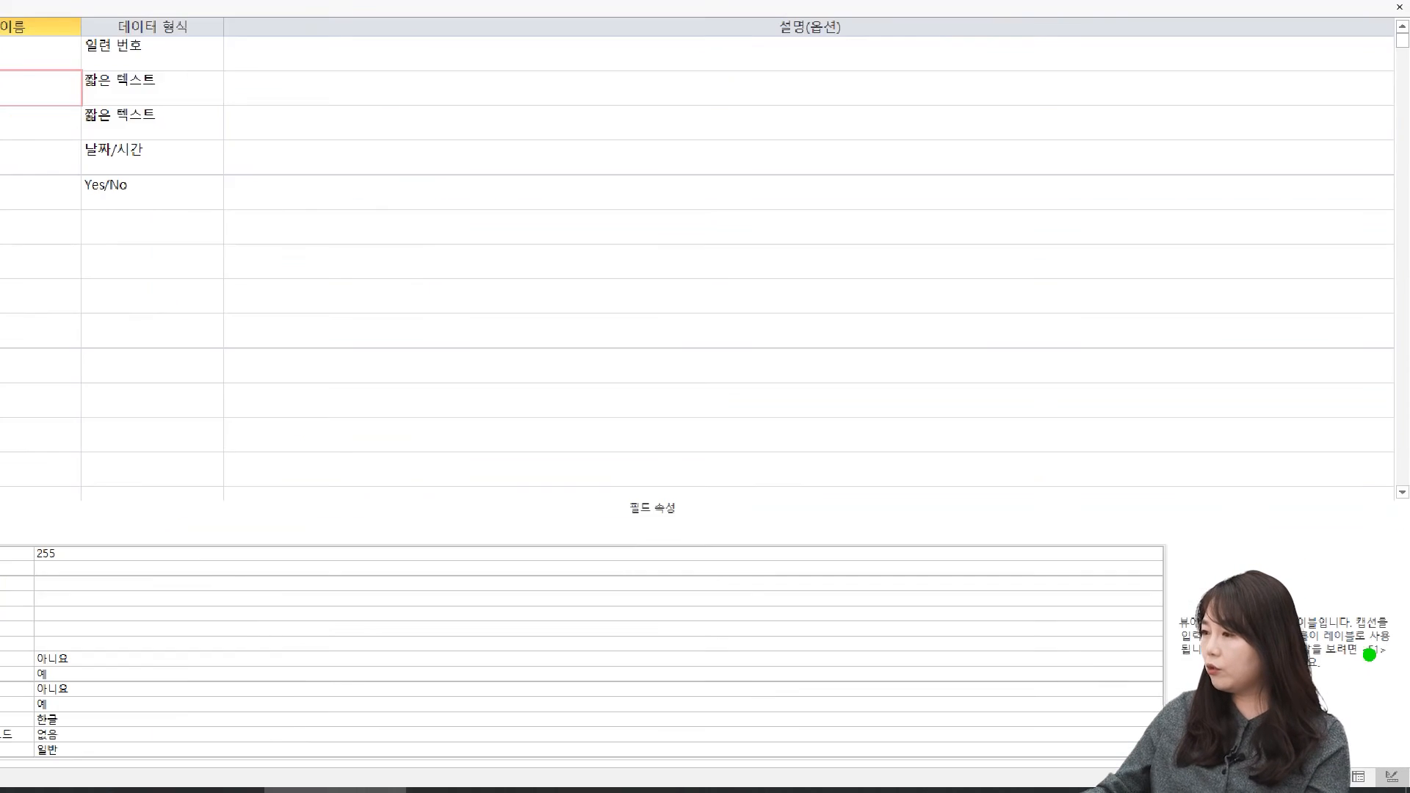
mouse_move(1155, 595)
mouse_down()
mouse_move(1272, 643)
mouse_move(1390, 641)
mouse_up()
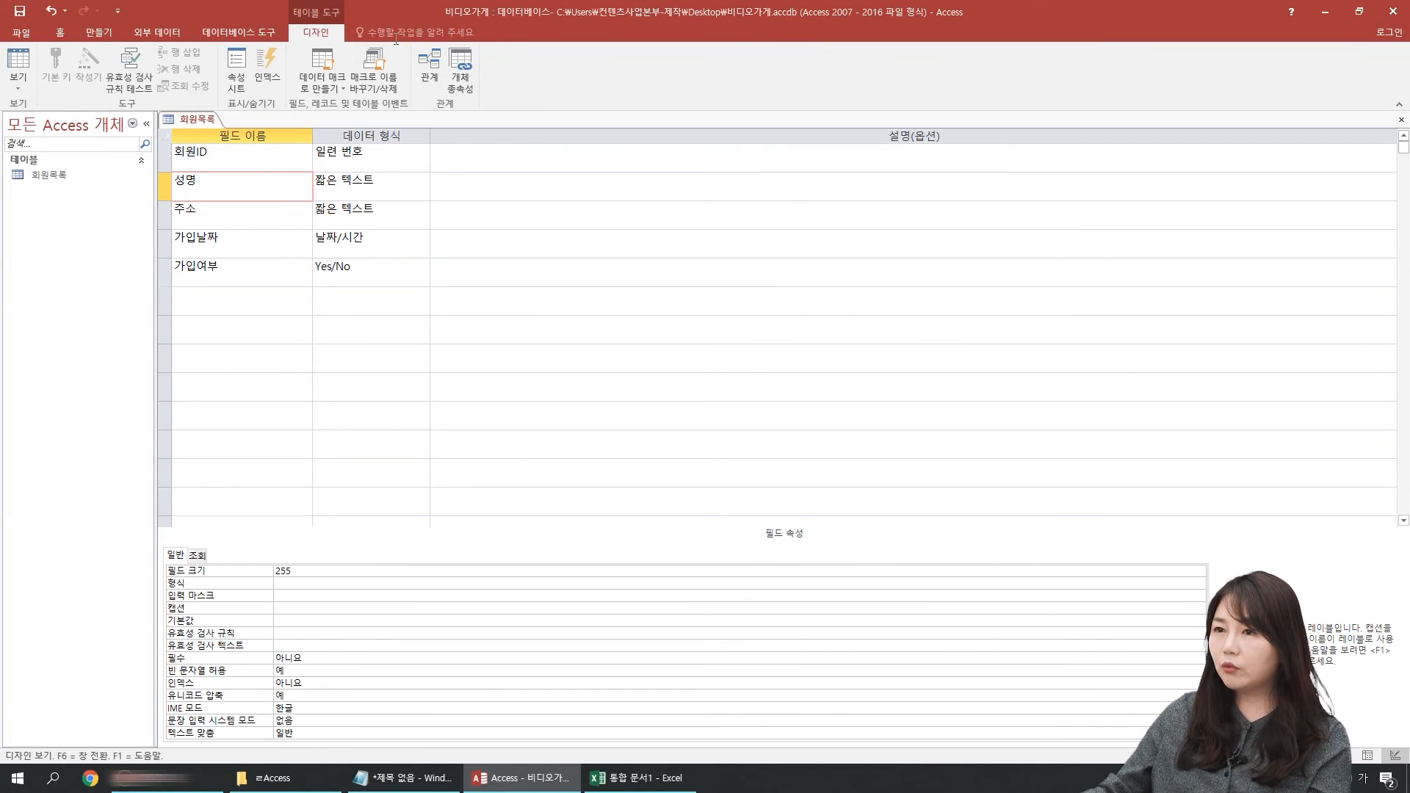
click(18, 67)
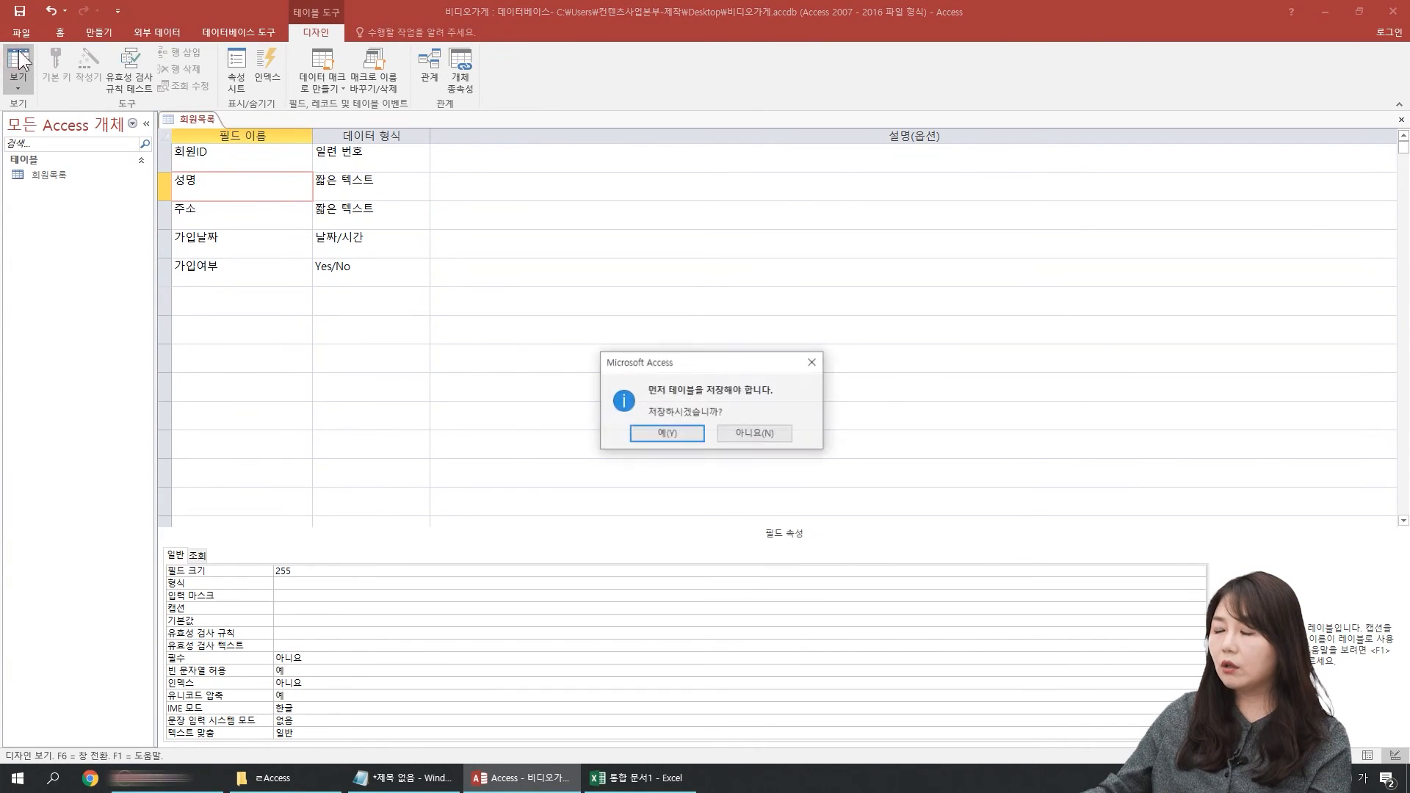
click(752, 433)
Step: Set the caption (캡션) of the 성명 field to 회원명
double_click(228, 185)
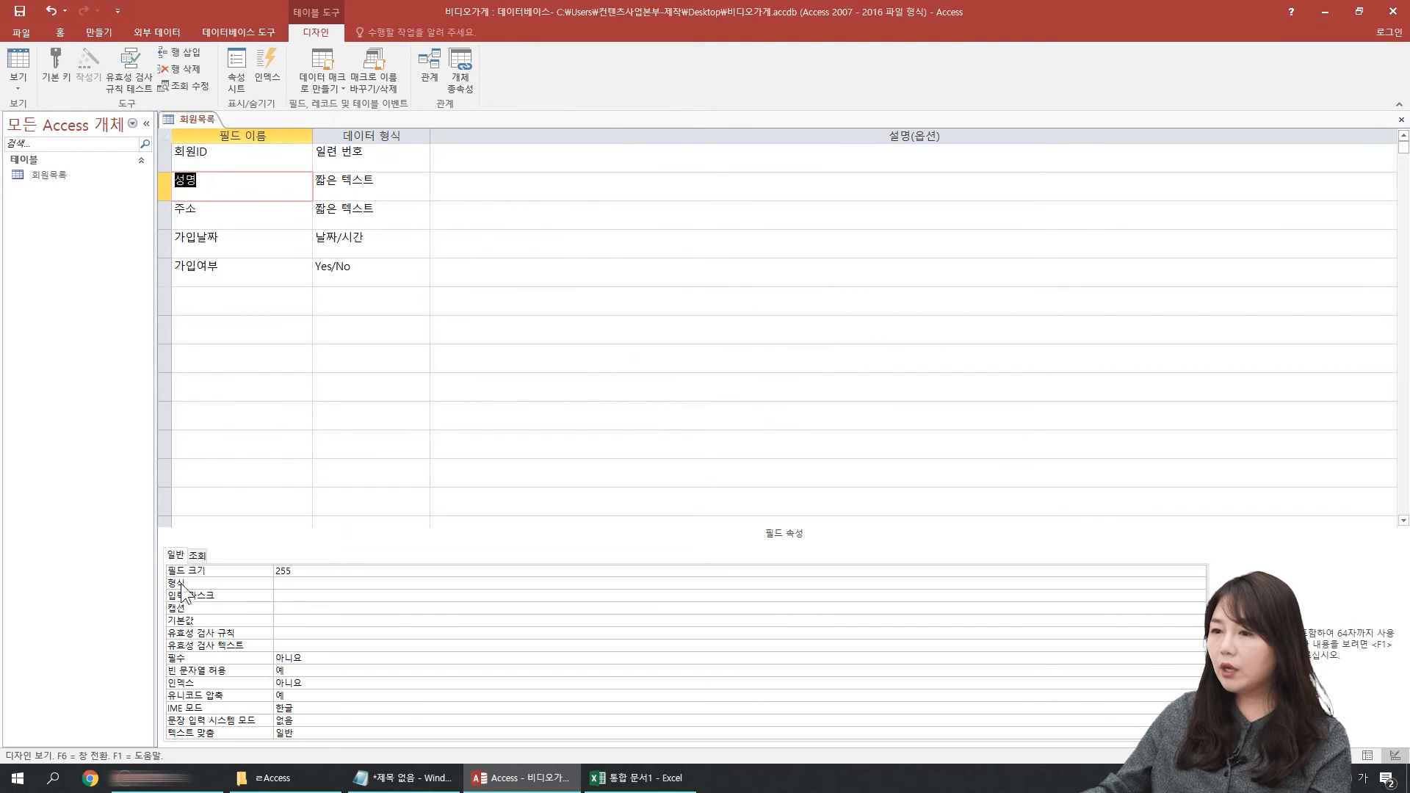
click(297, 609)
text(회원)
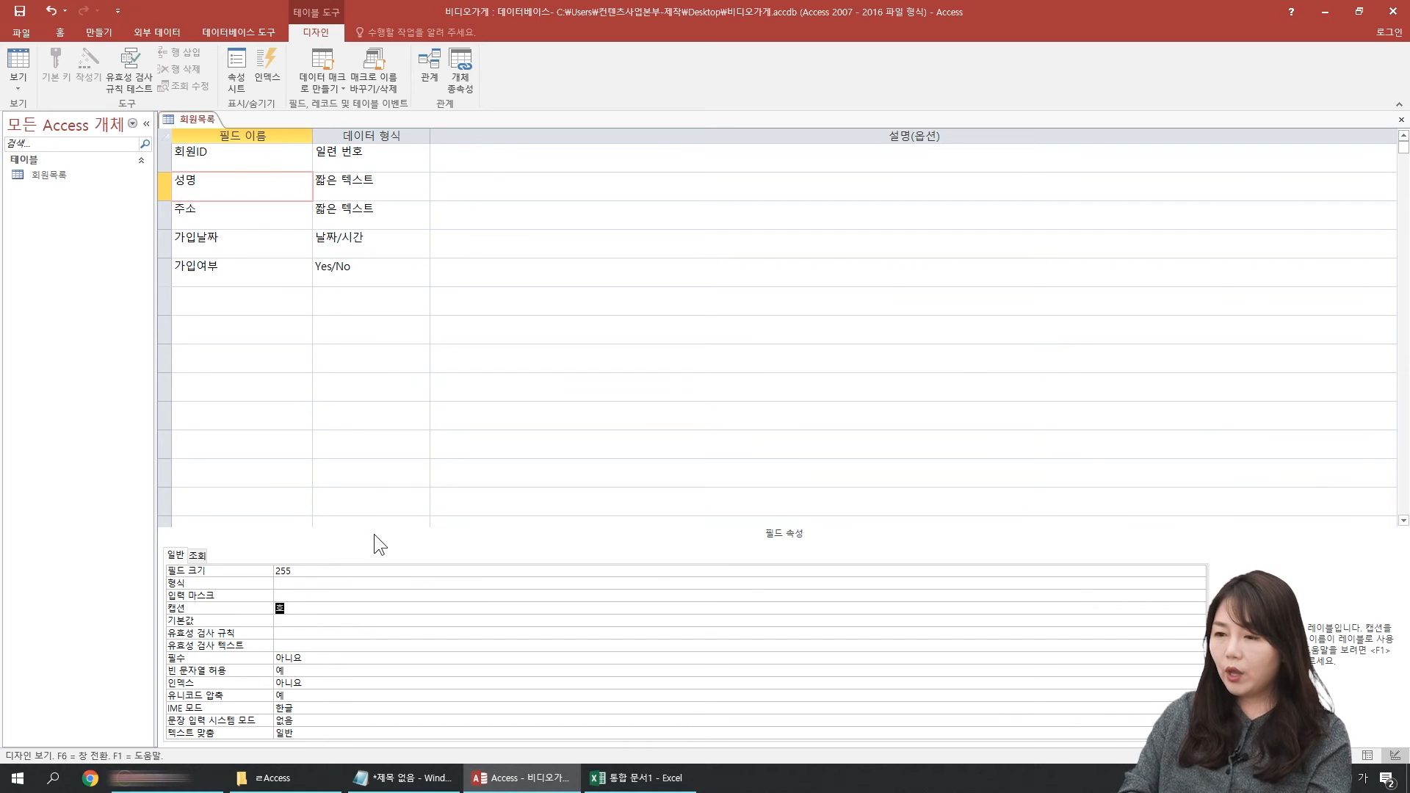
text(명)
key(Return)
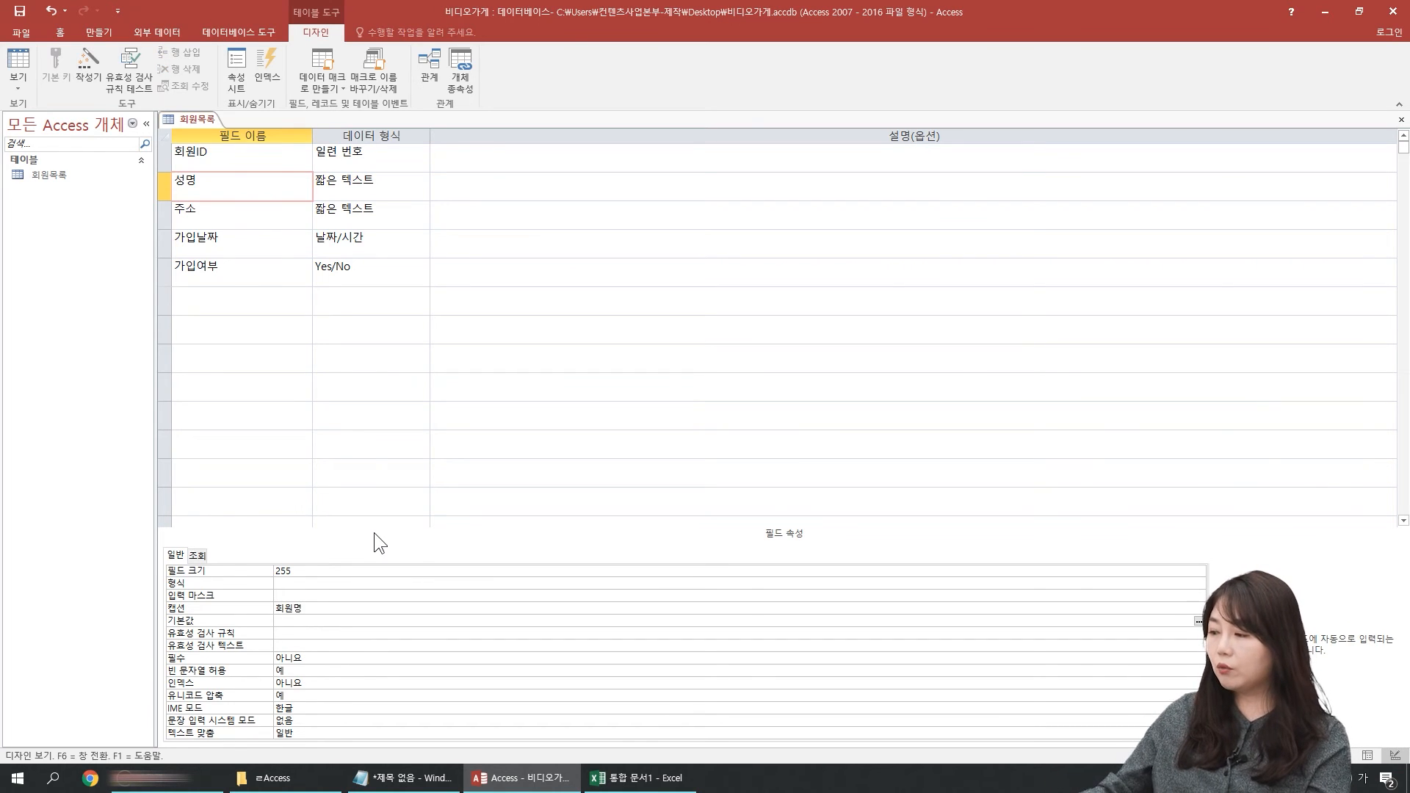
Step: Save the table in switching to Datasheet view and fit the 회원명 column to its contents
click(19, 65)
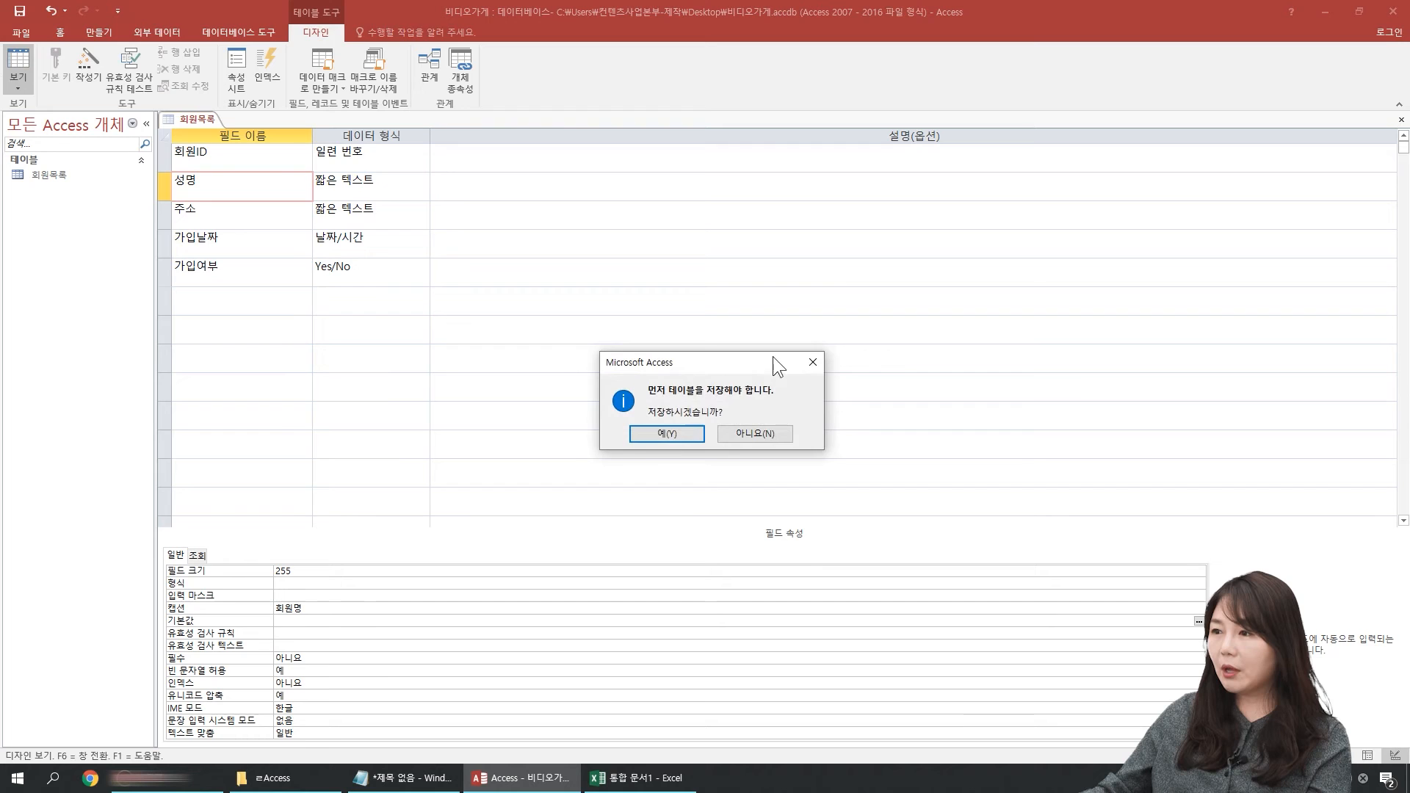
click(670, 434)
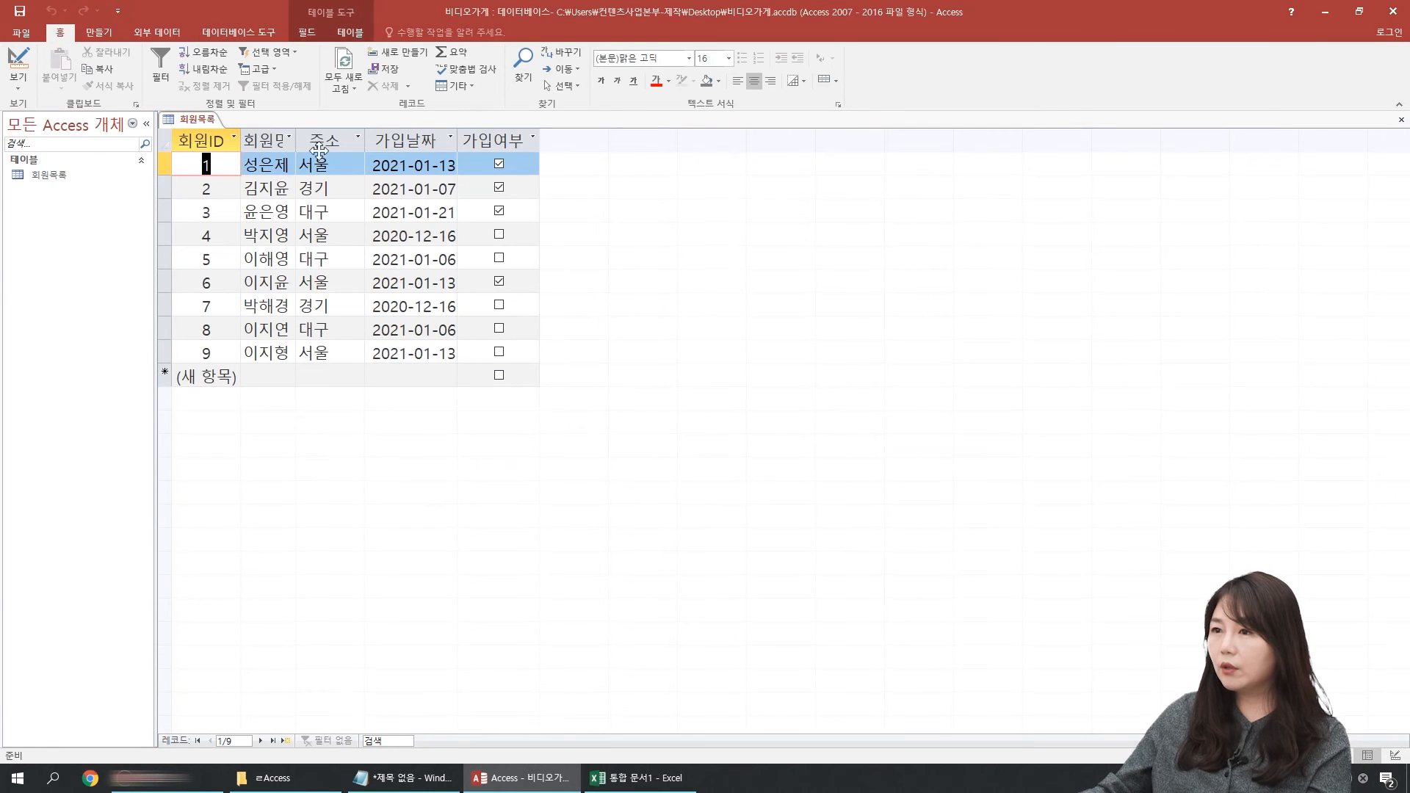
double_click(296, 139)
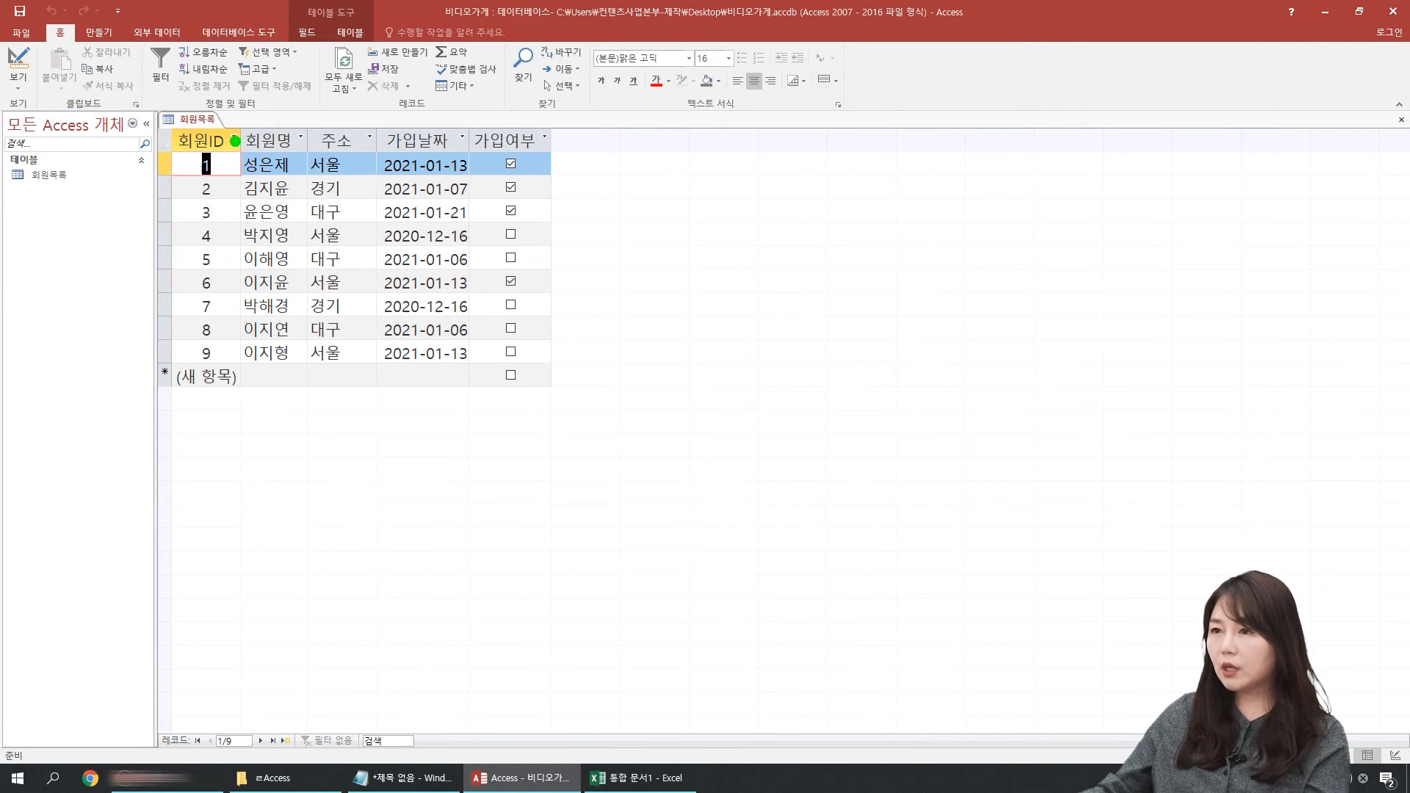
drag(229, 114, 311, 395)
mouse_move(279, 58)
mouse_down()
mouse_move(268, 110)
mouse_move(310, 86)
mouse_up()
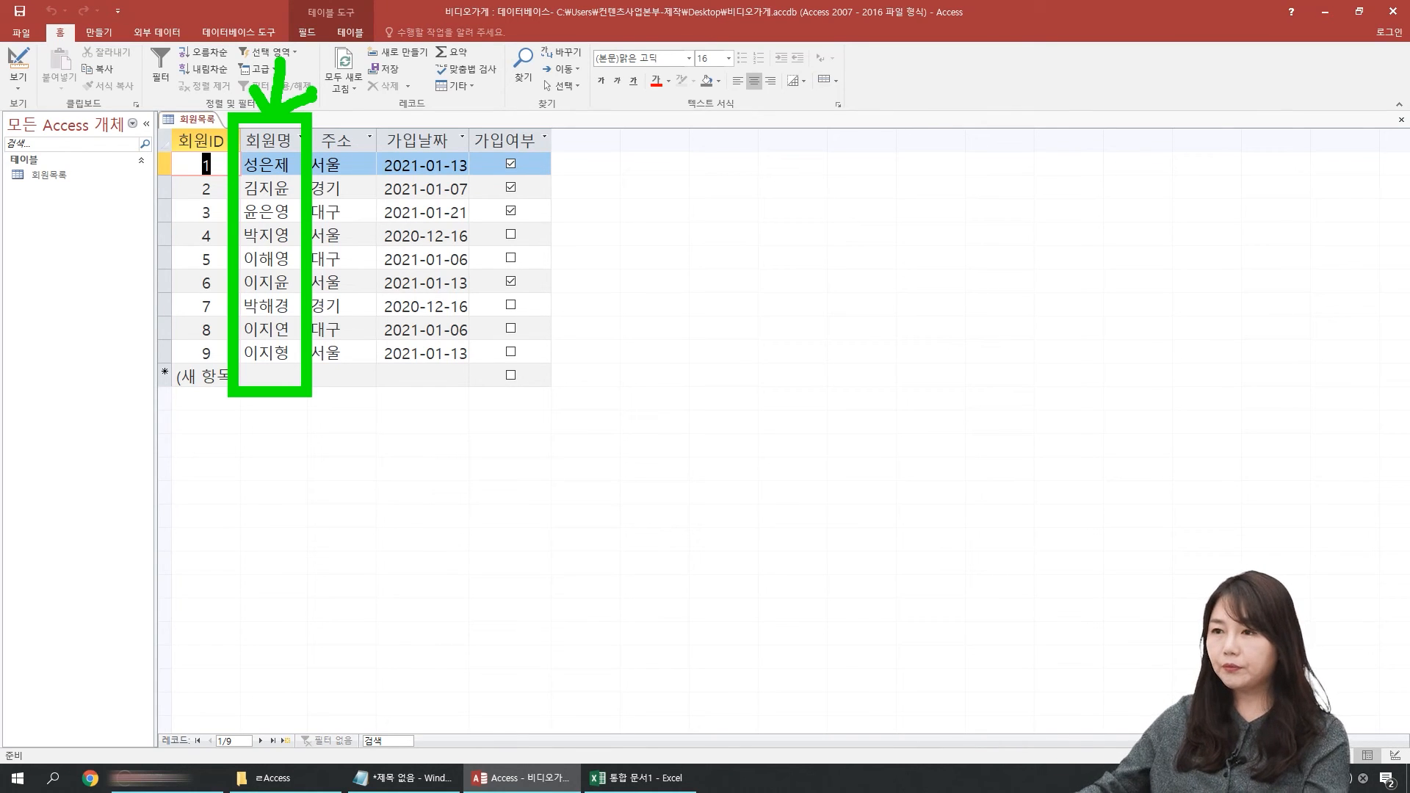
key(Escape)
Step: Return to Design view and clear the caption of the 성명 field
click(18, 60)
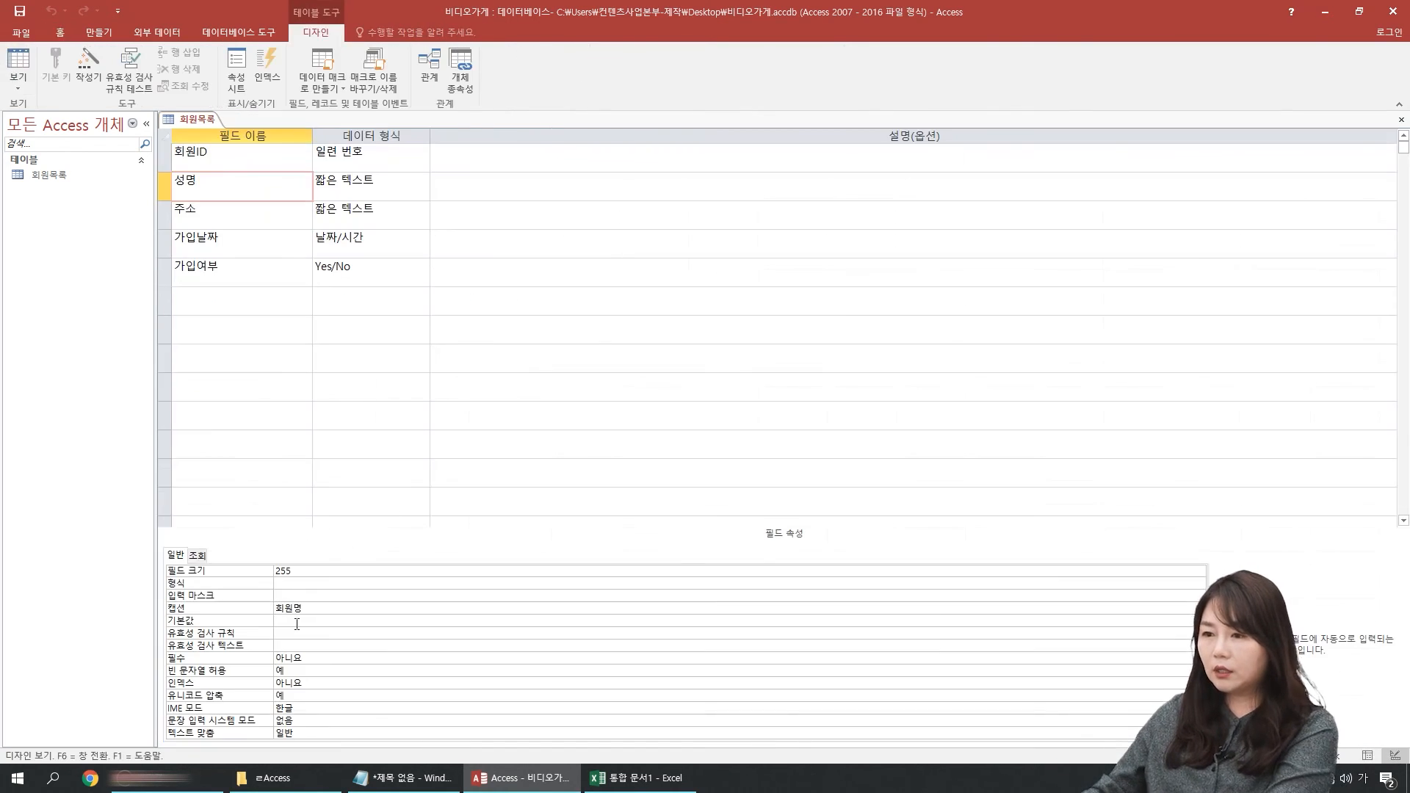
double_click(315, 608)
key(Delete)
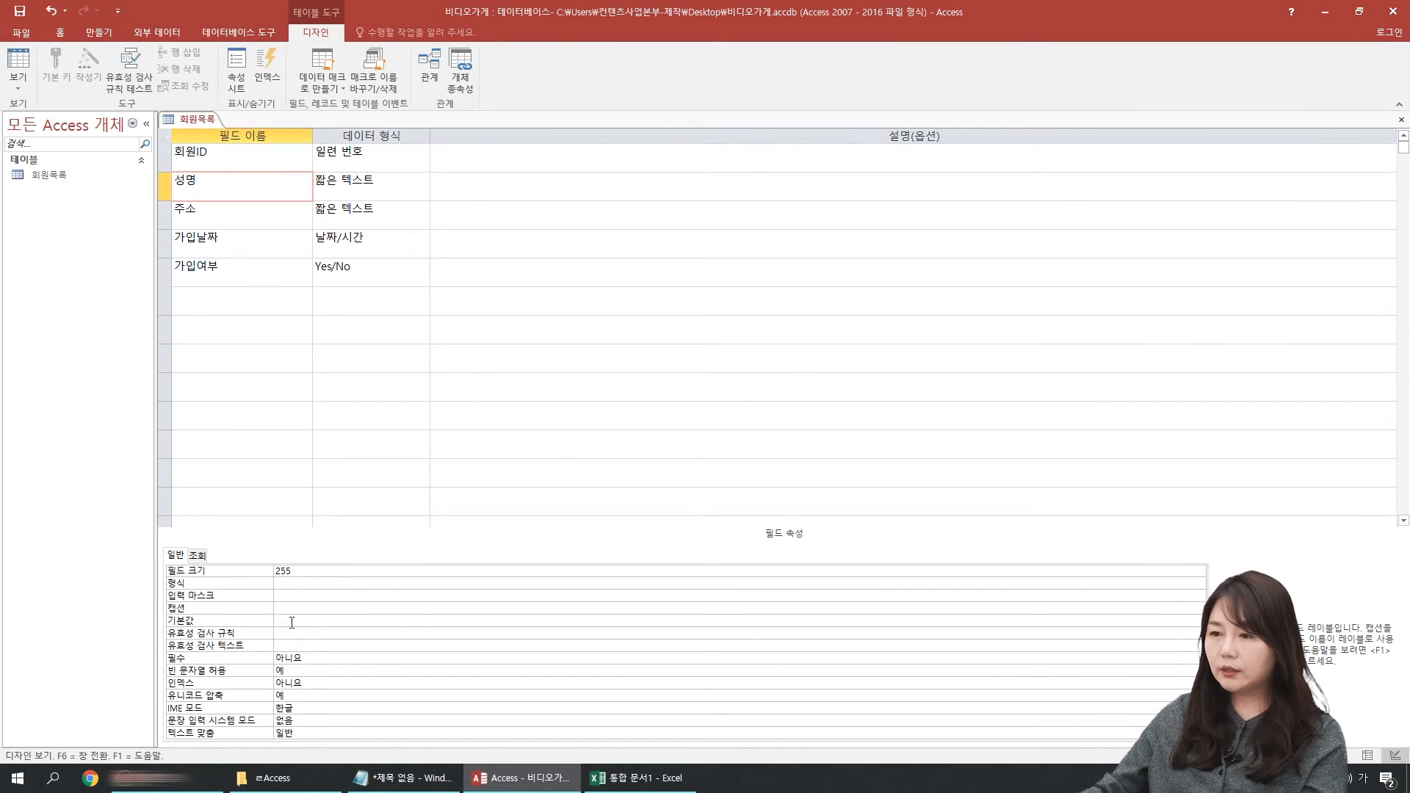
Step: Save the table in switching to Datasheet view and examine the new-record row, especially its 주소 cell
click(419, 624)
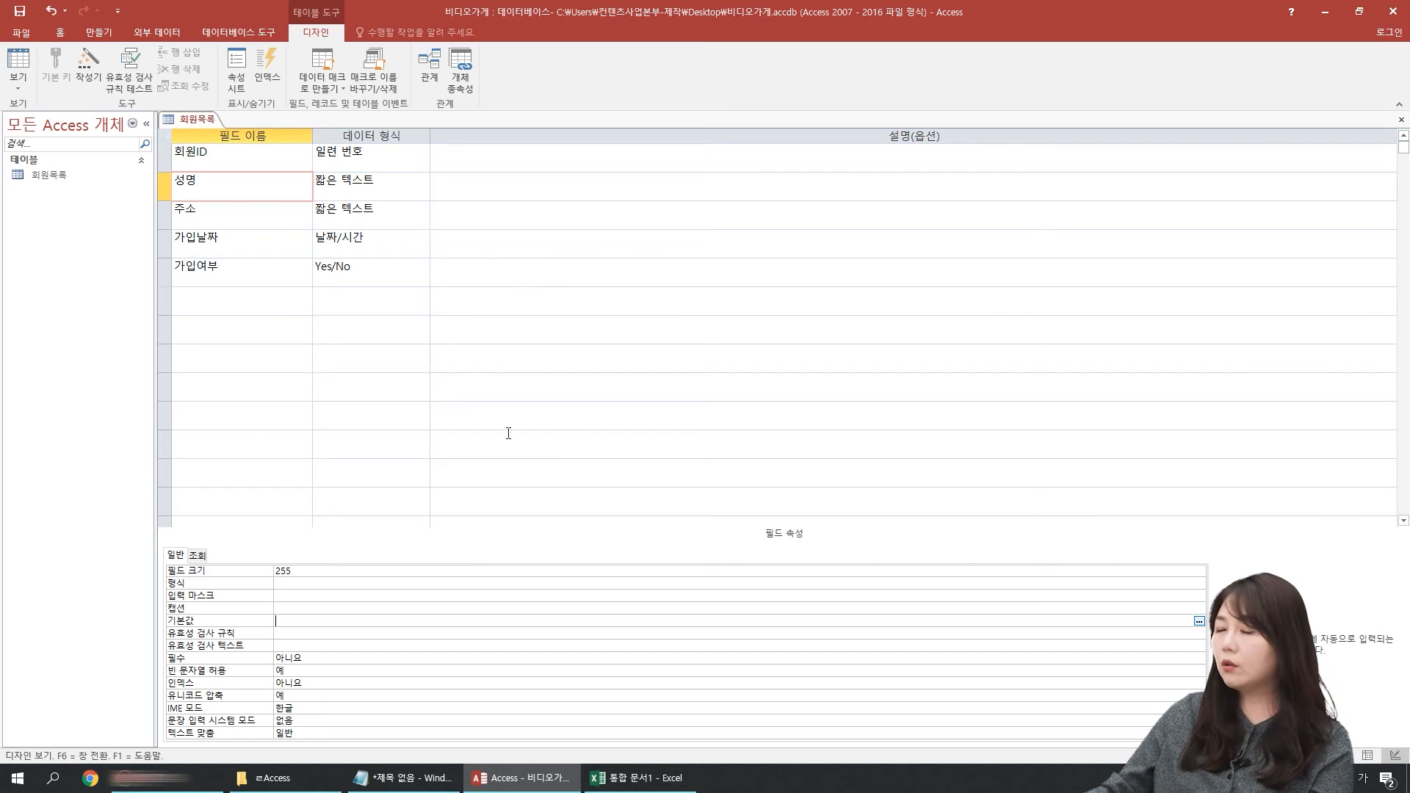
click(18, 66)
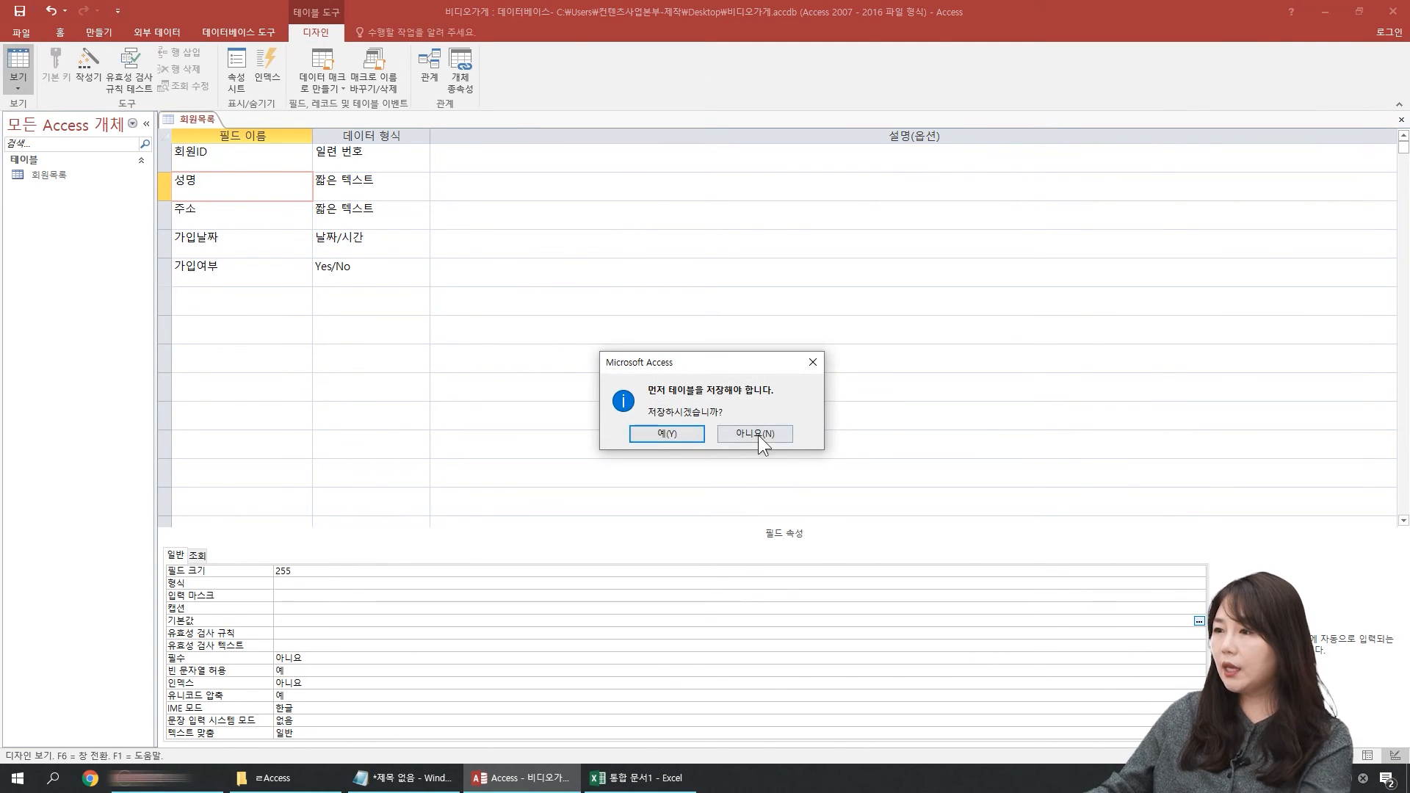
click(667, 433)
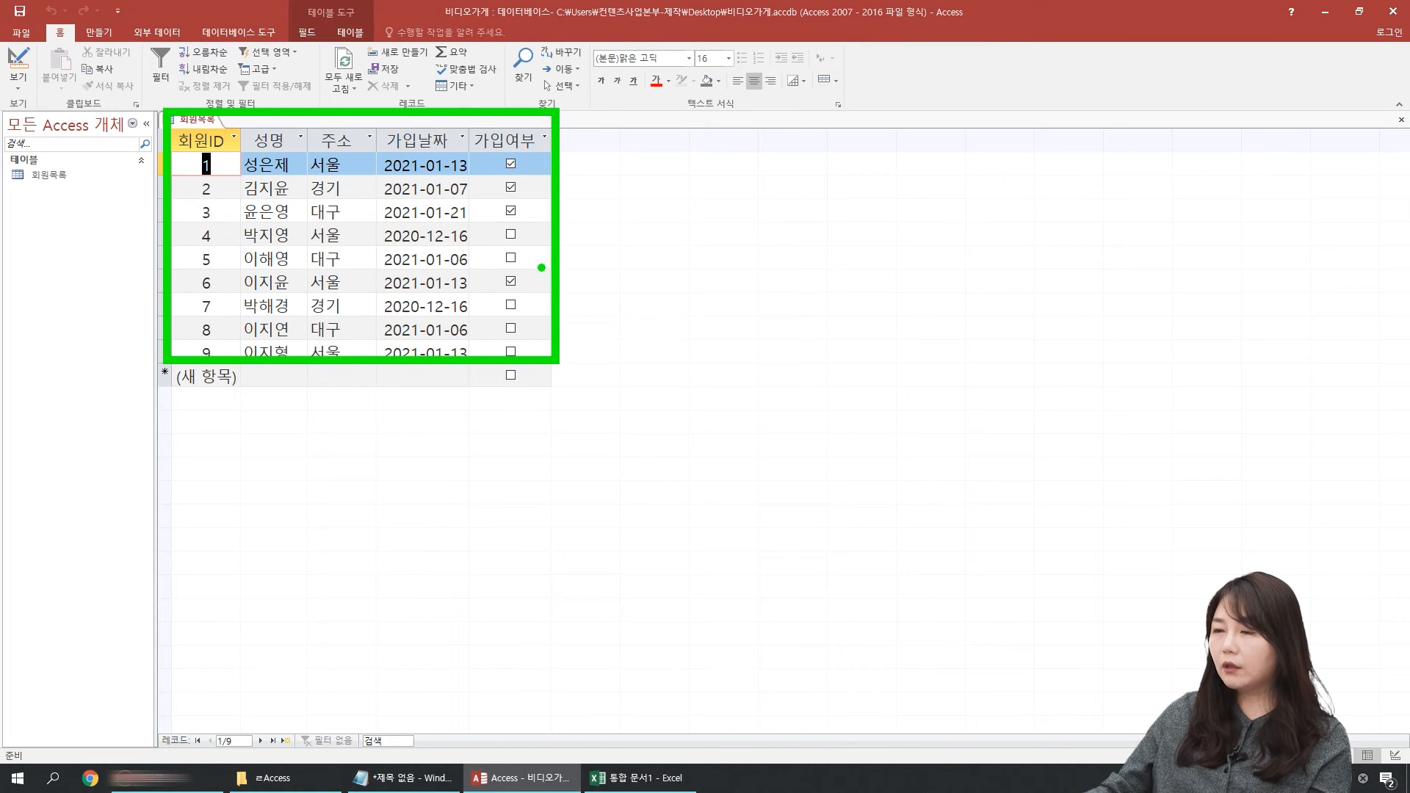
key(e)
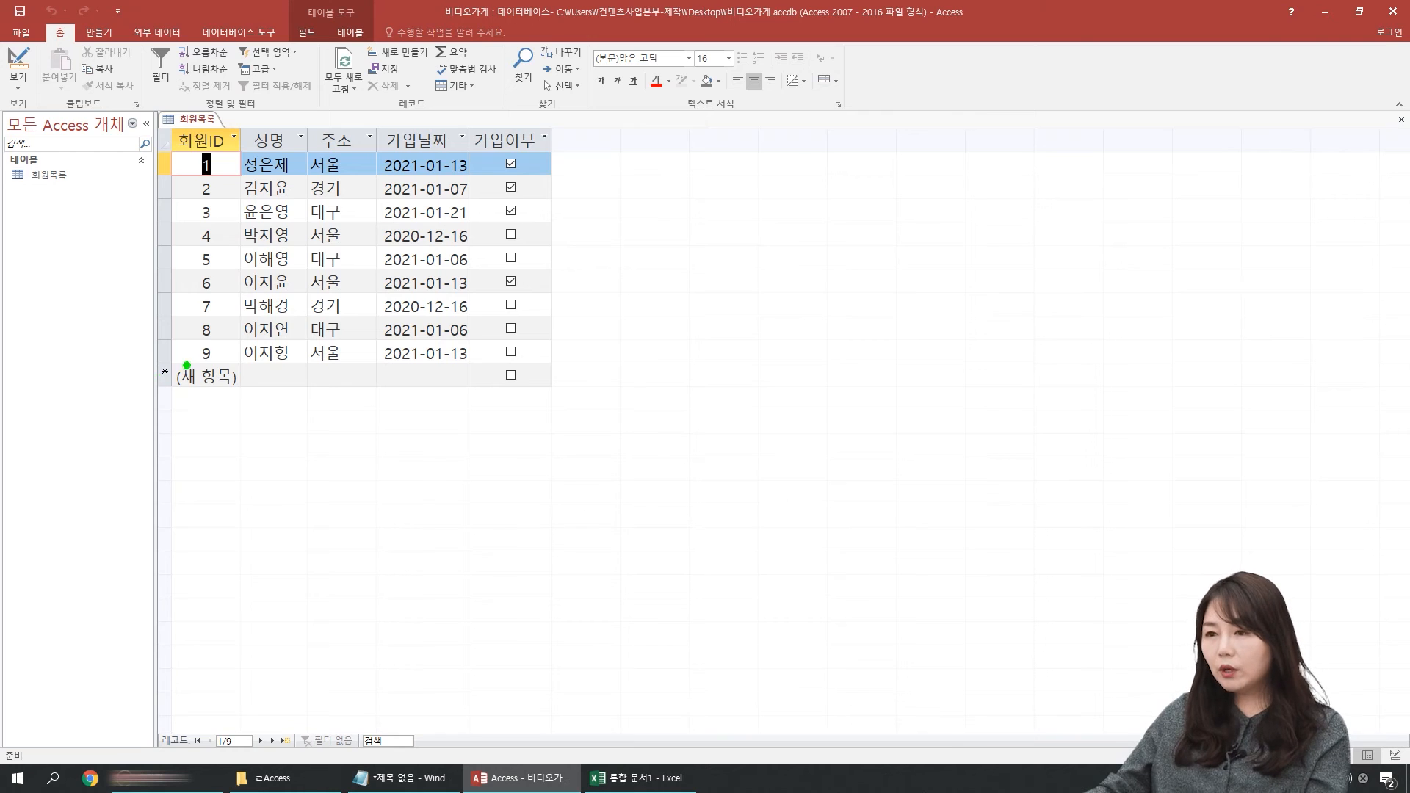
drag(139, 358, 569, 397)
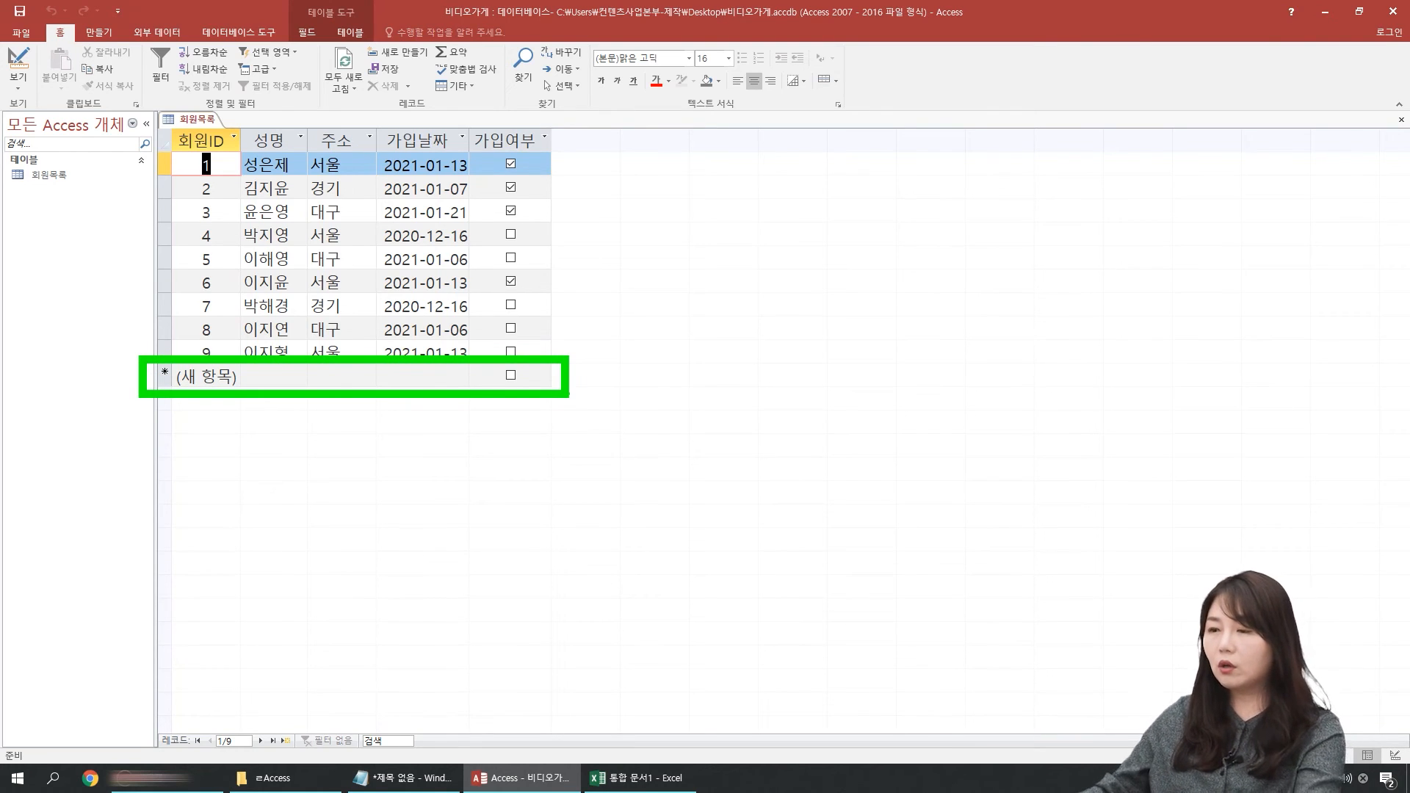
key(Escape)
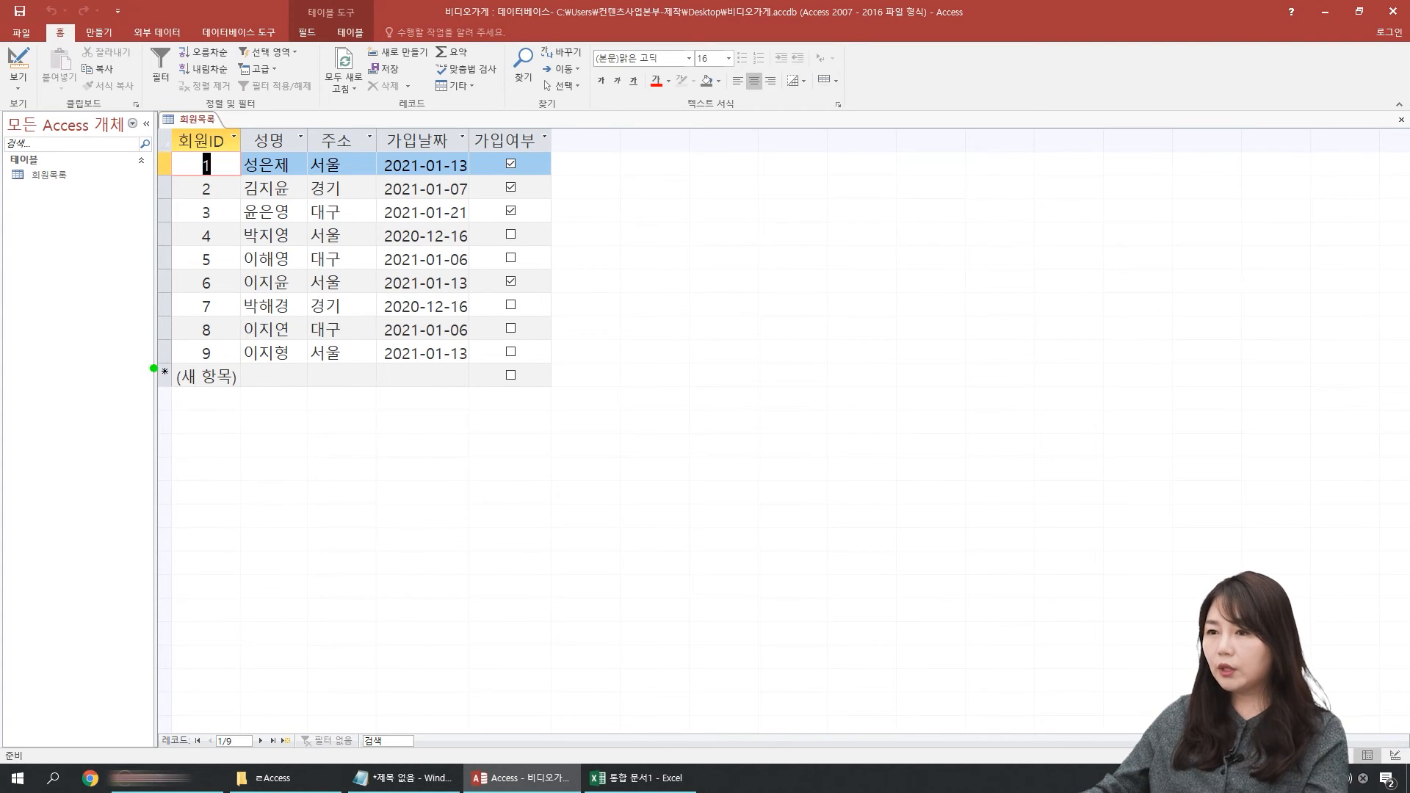
drag(143, 355, 553, 396)
mouse_move(330, 407)
mouse_down()
mouse_move(317, 411)
mouse_move(386, 363)
mouse_move(287, 389)
mouse_move(357, 414)
mouse_up()
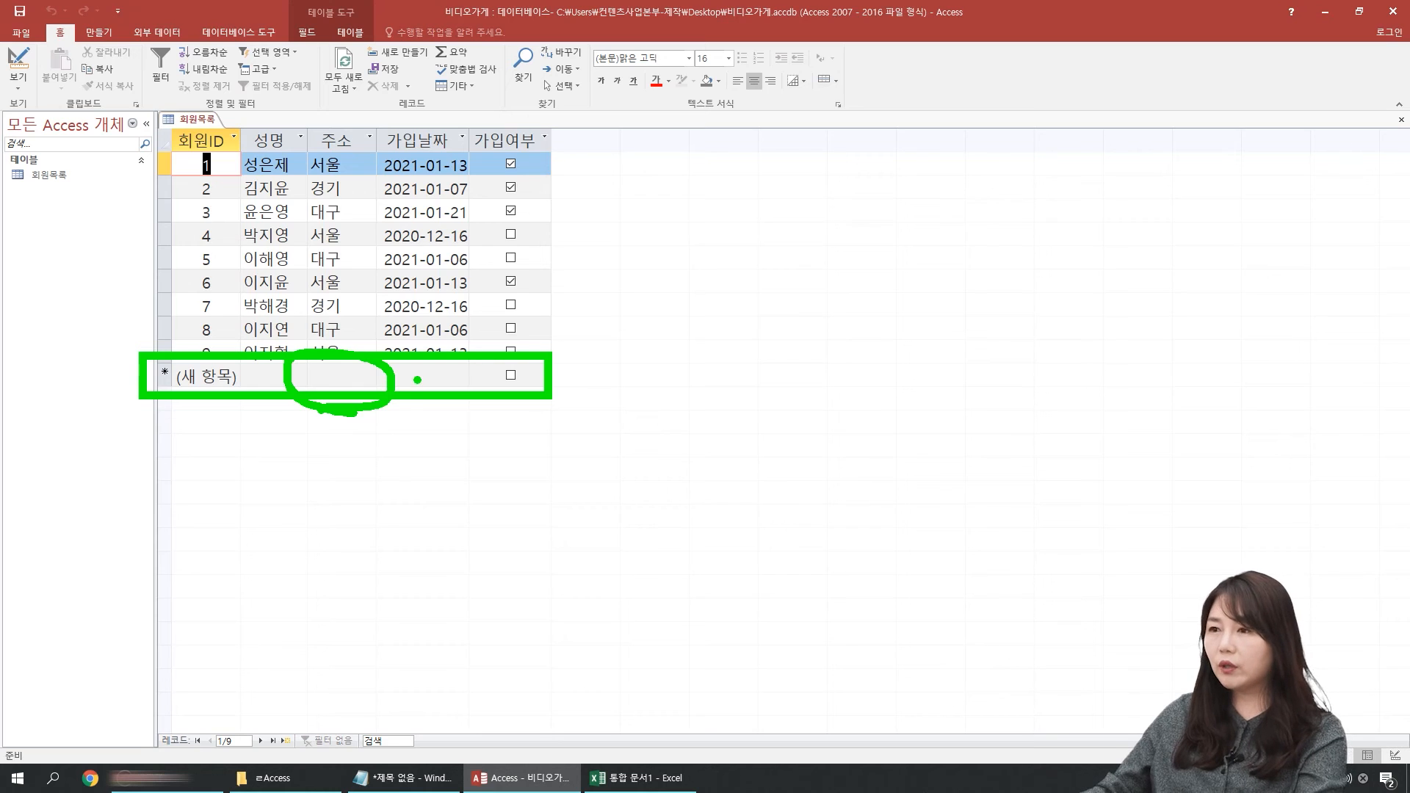
key(Escape)
Step: In Design view, set the default value (기본값) of the 주소 field to 서울특별시, then save the table and switch to Datasheet view
click(11, 63)
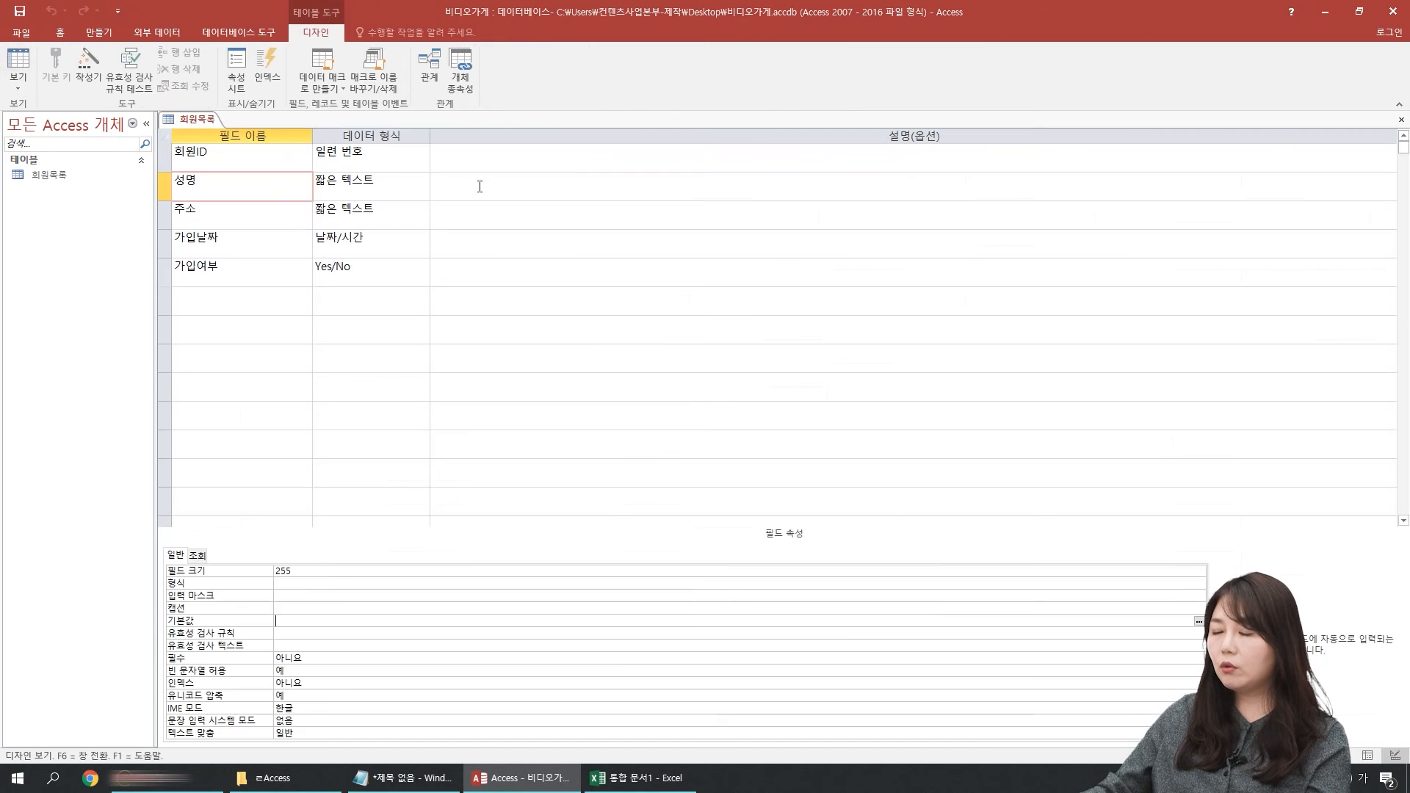
click(223, 222)
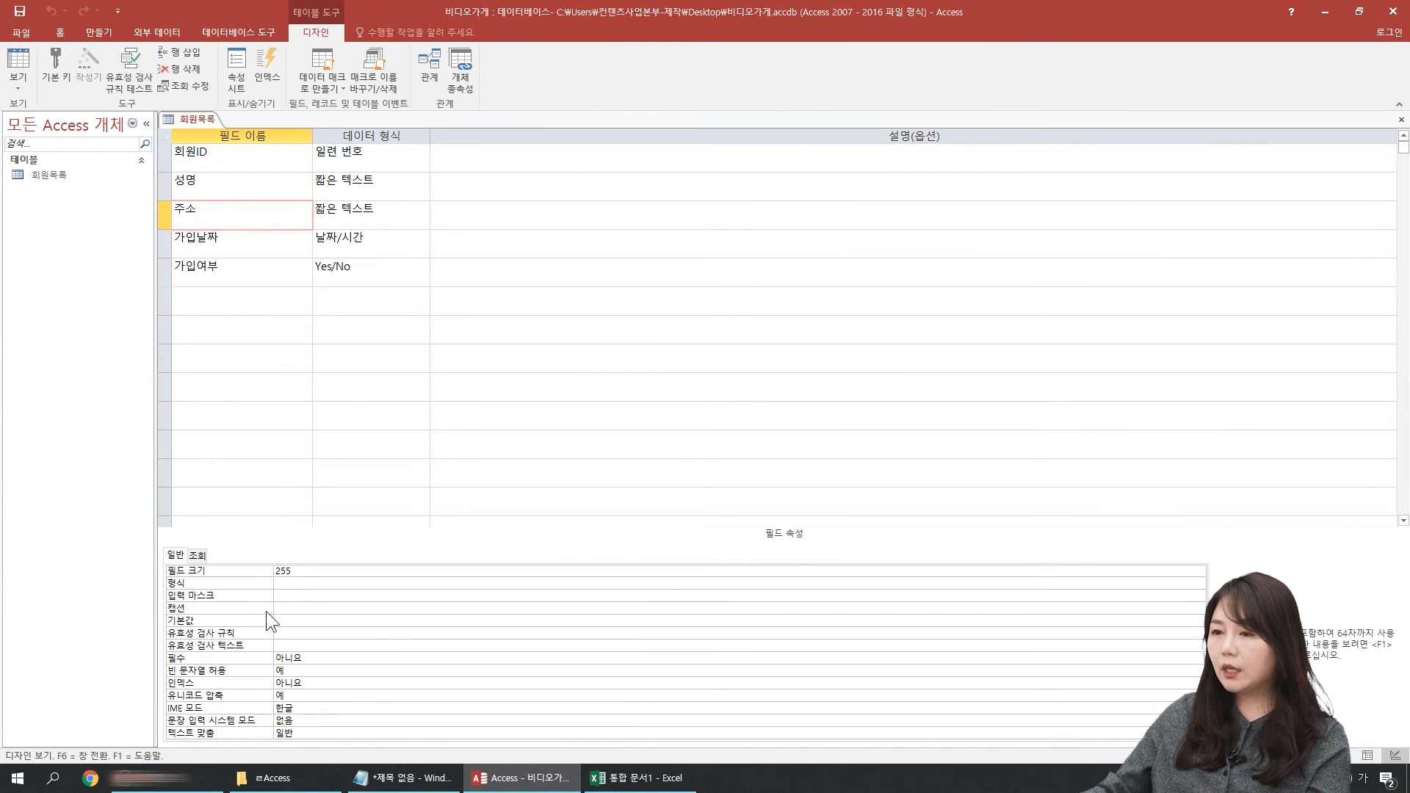
click(292, 618)
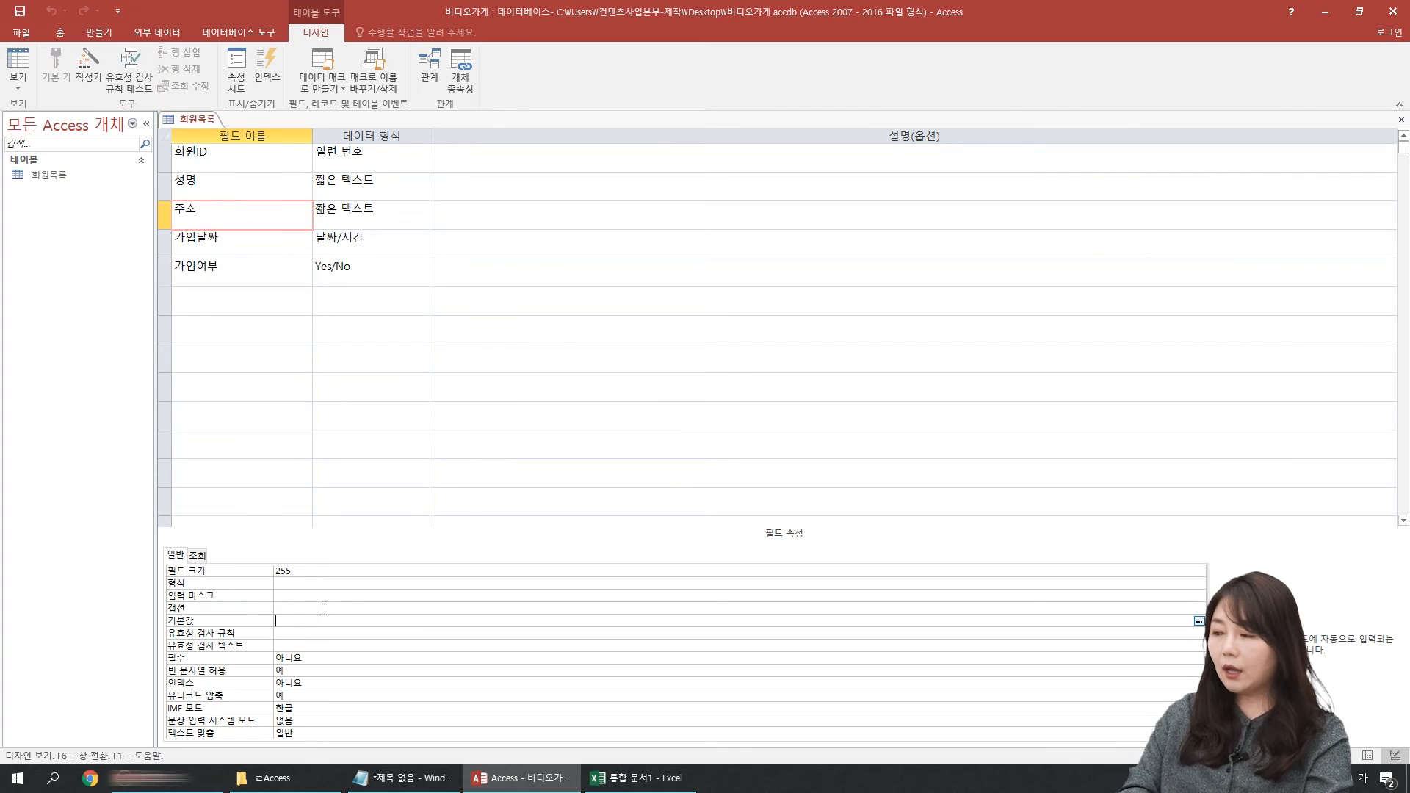
text(서울)
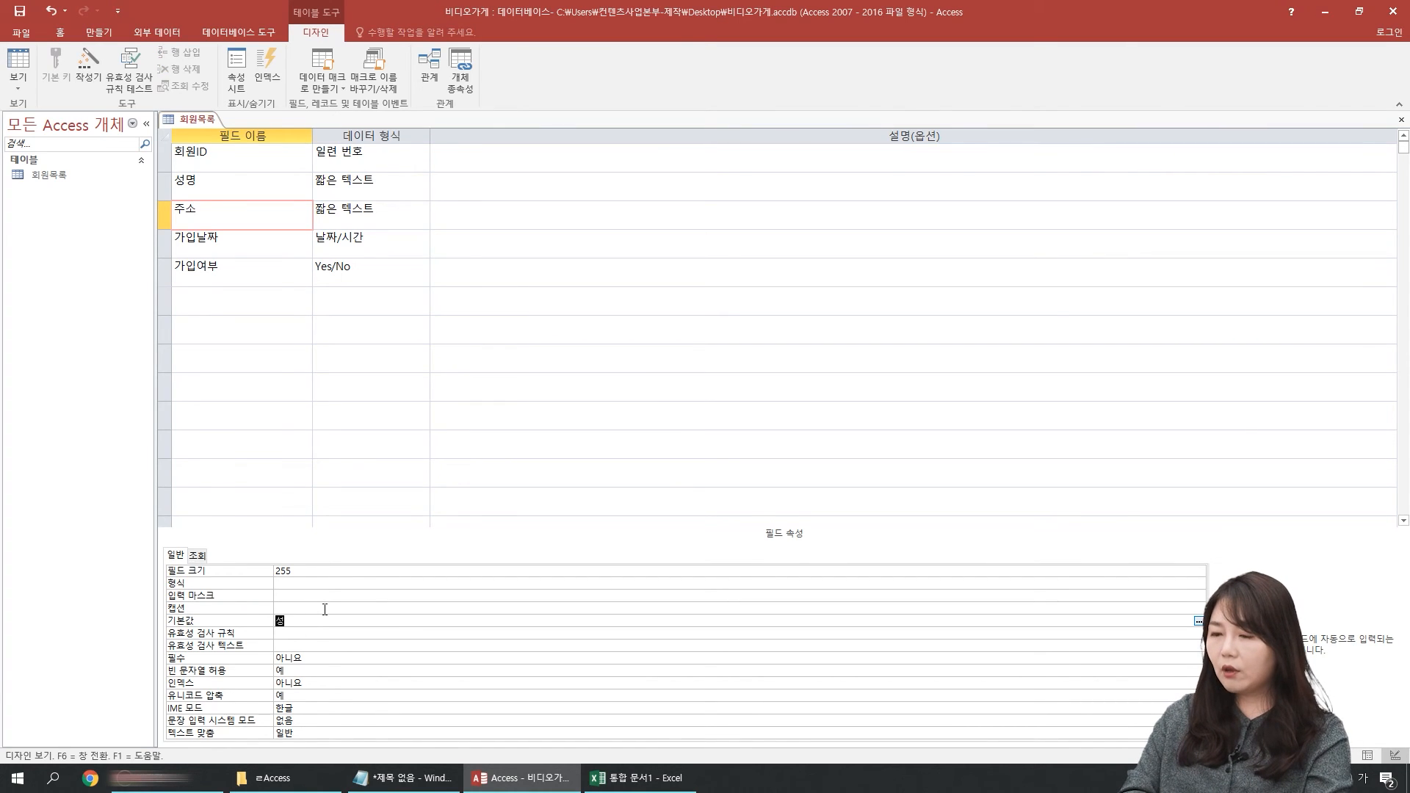
text(특별시)
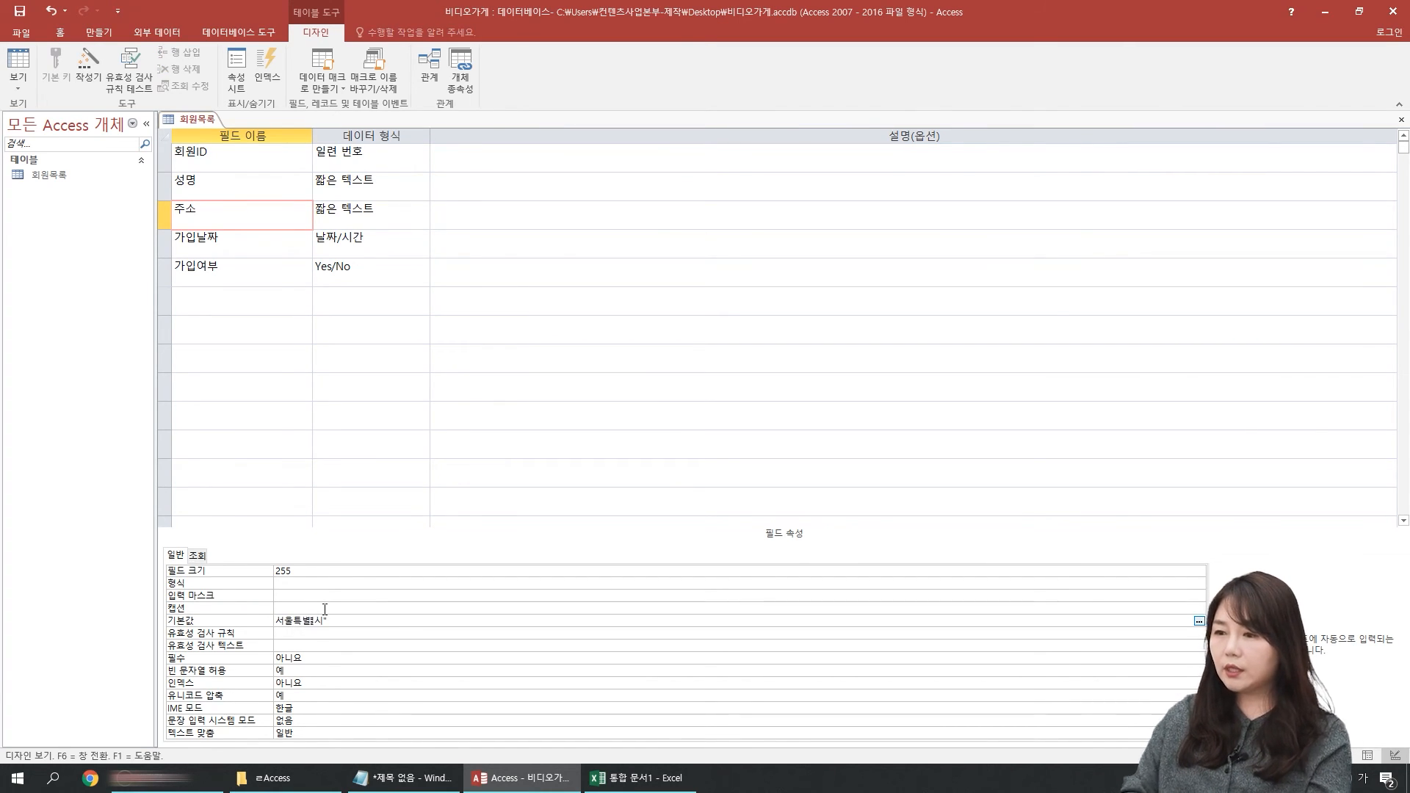
key(Return)
click(17, 62)
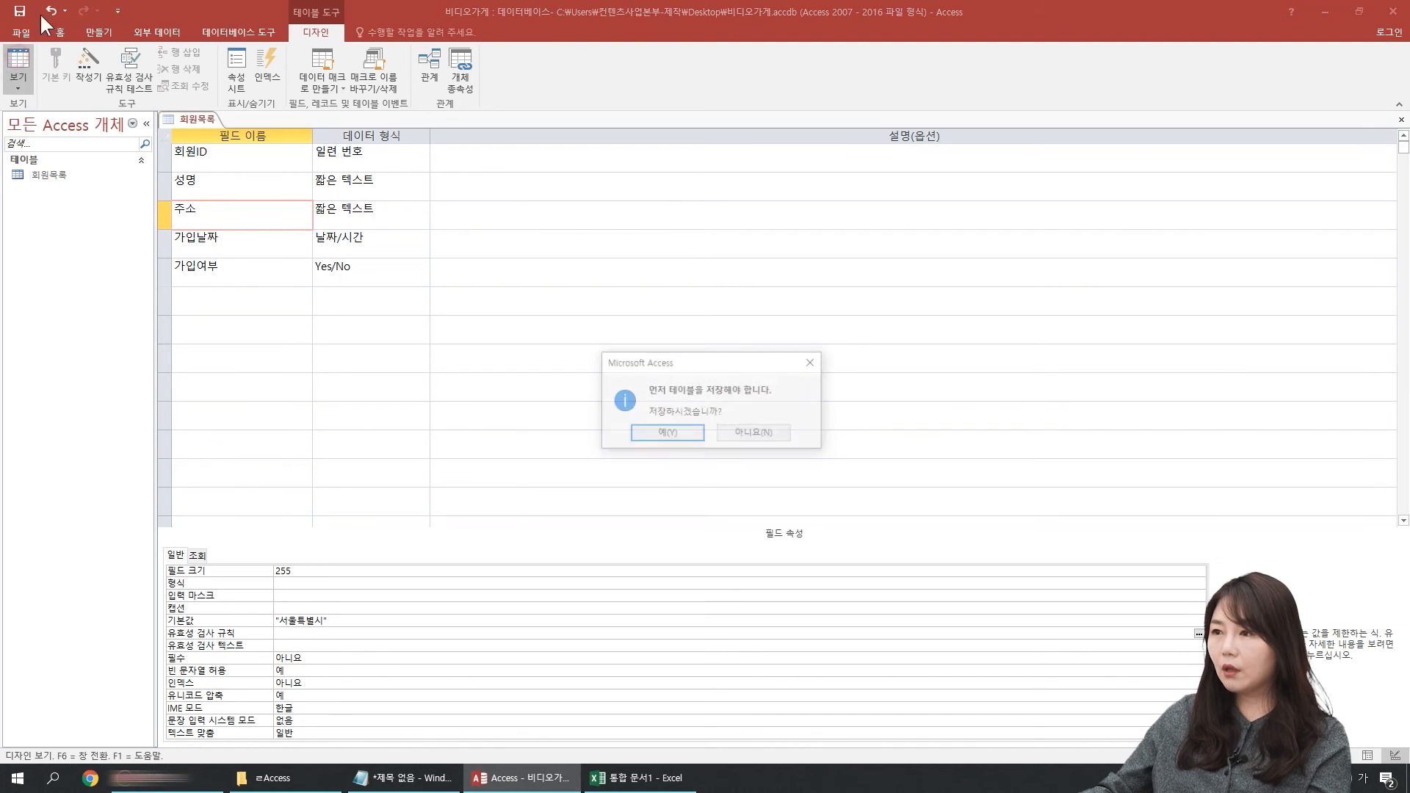
click(666, 434)
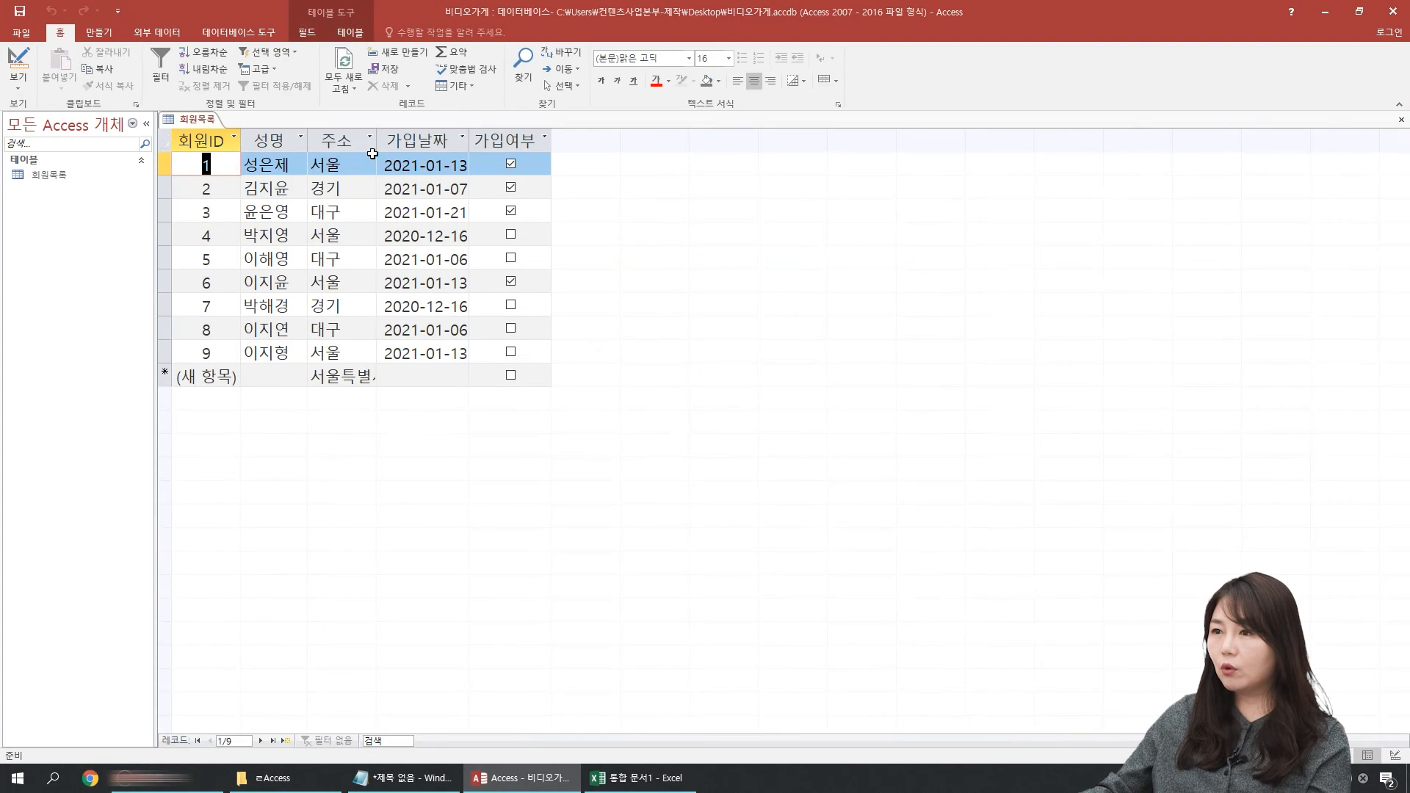
Step: Widen the 주소 column to fit 서울특별시 and select the new-record row
drag(379, 137, 396, 137)
click(156, 372)
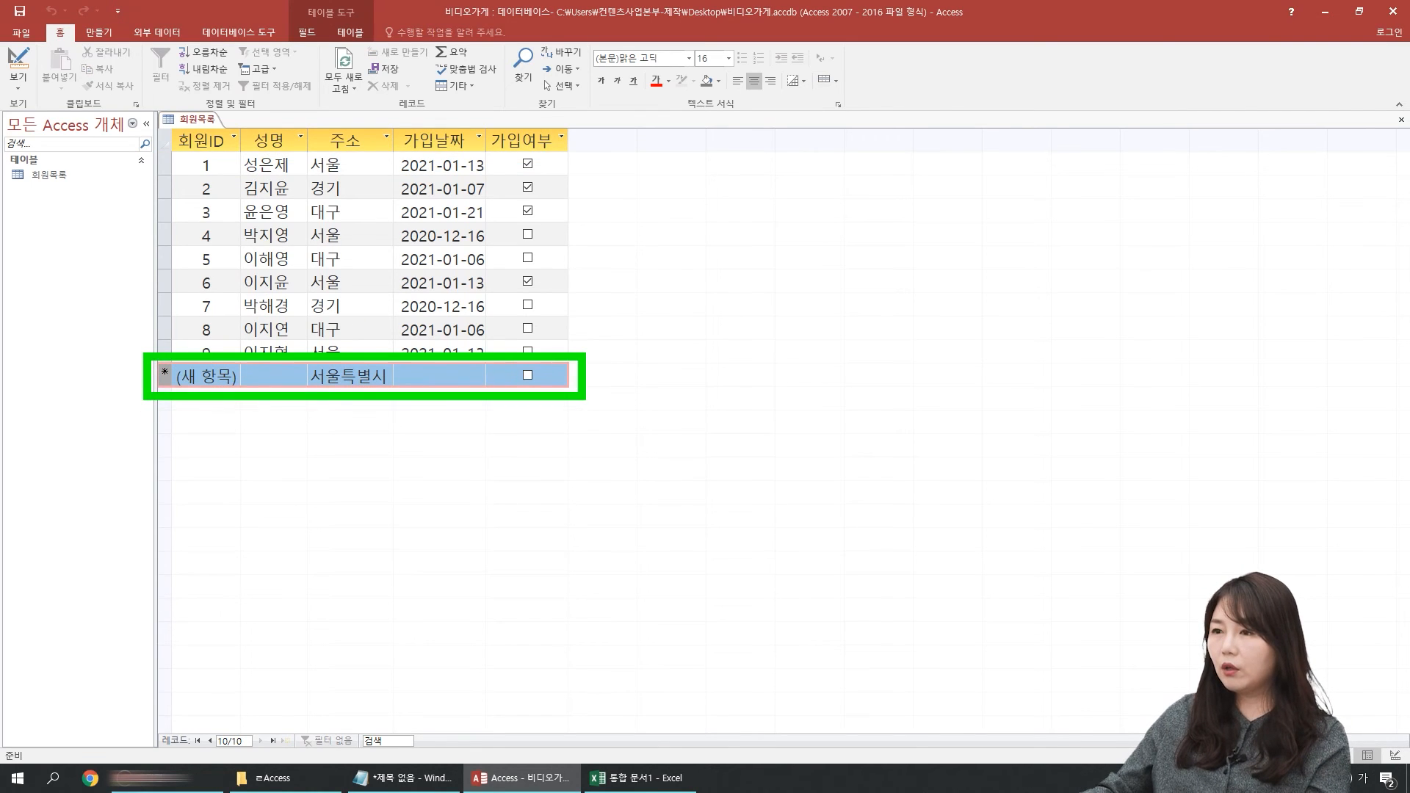
mouse_move(363, 307)
mouse_down()
mouse_move(355, 347)
mouse_move(401, 323)
mouse_up()
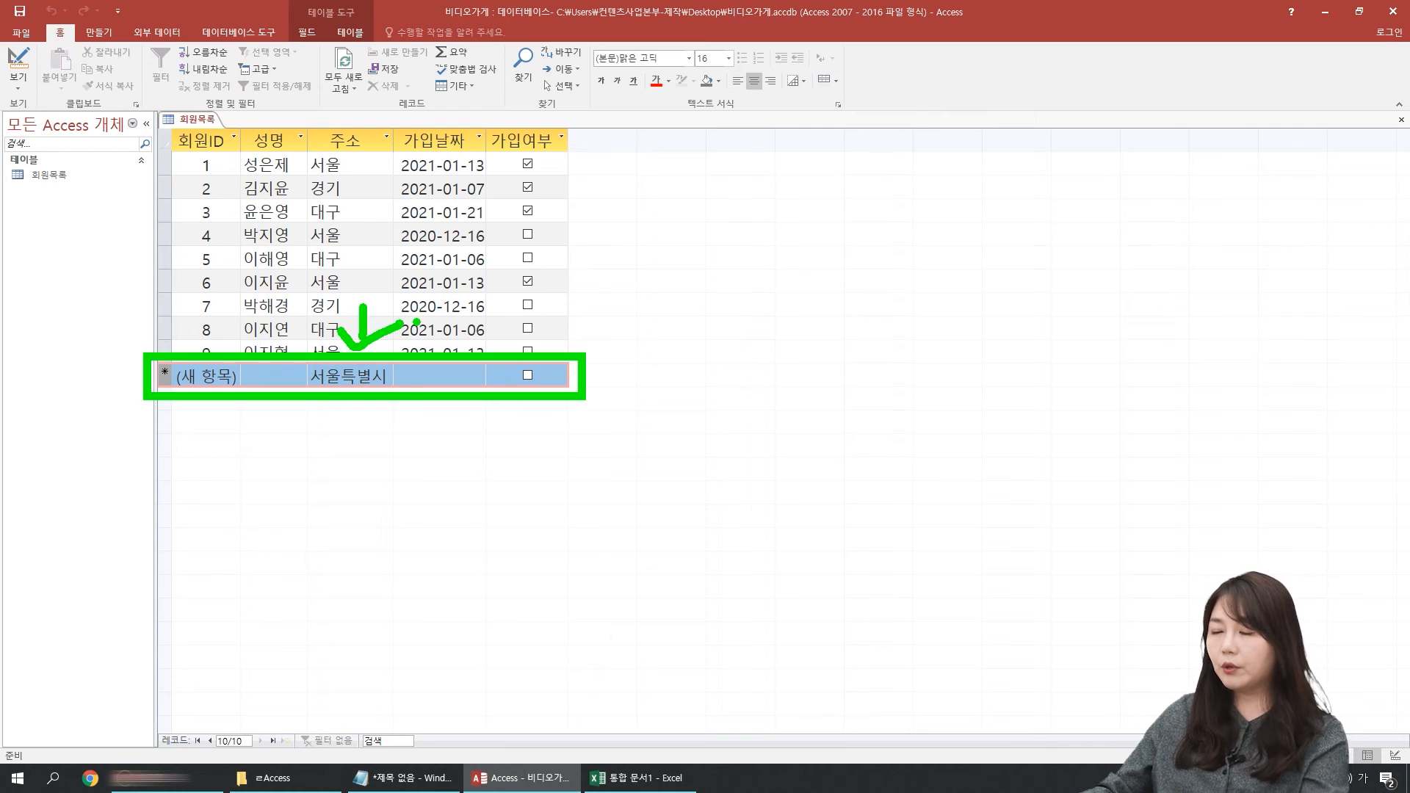
Step: Check the 주소 field's default value in Design view and compare its effect on existing records and the new-record row in Datasheet view
key(Escape)
click(19, 63)
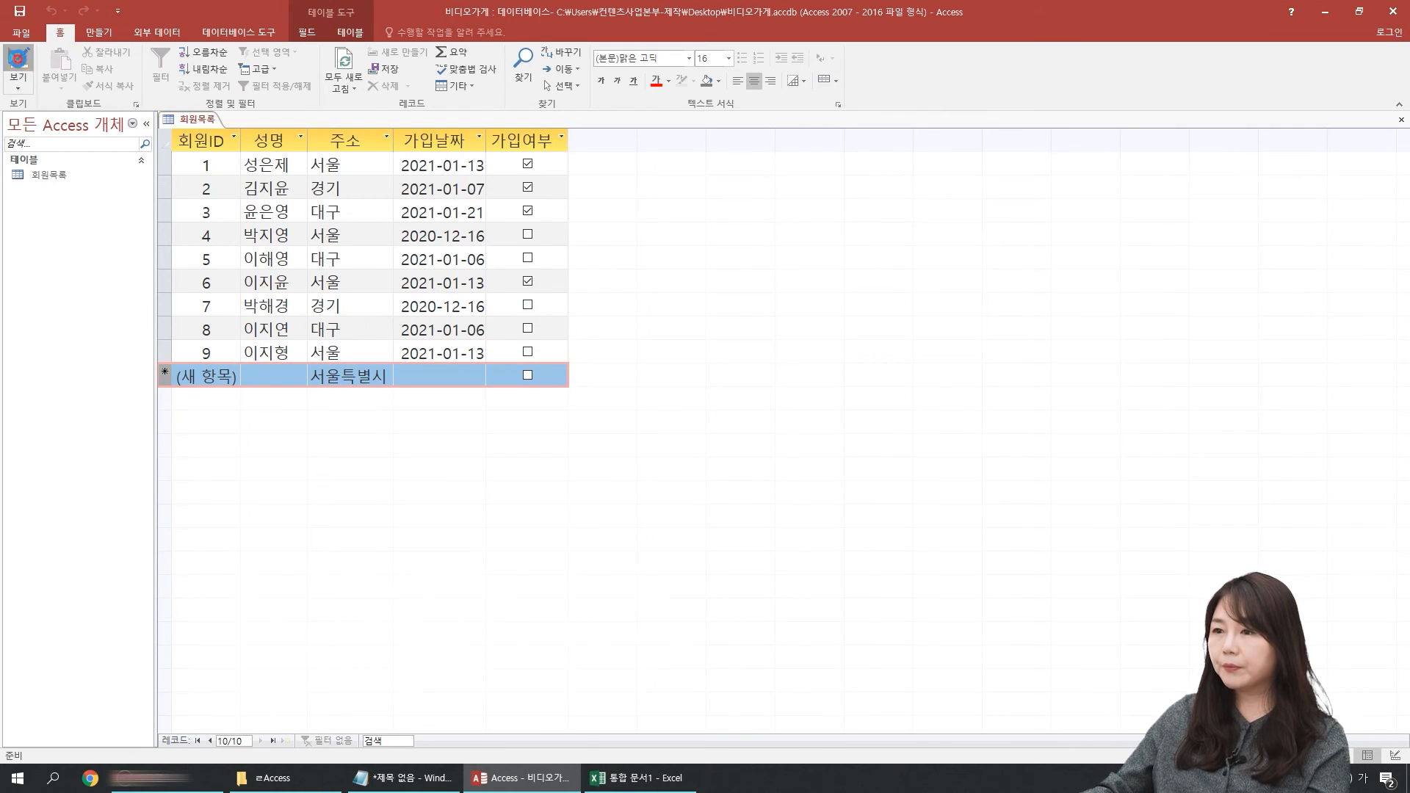
key(Up)
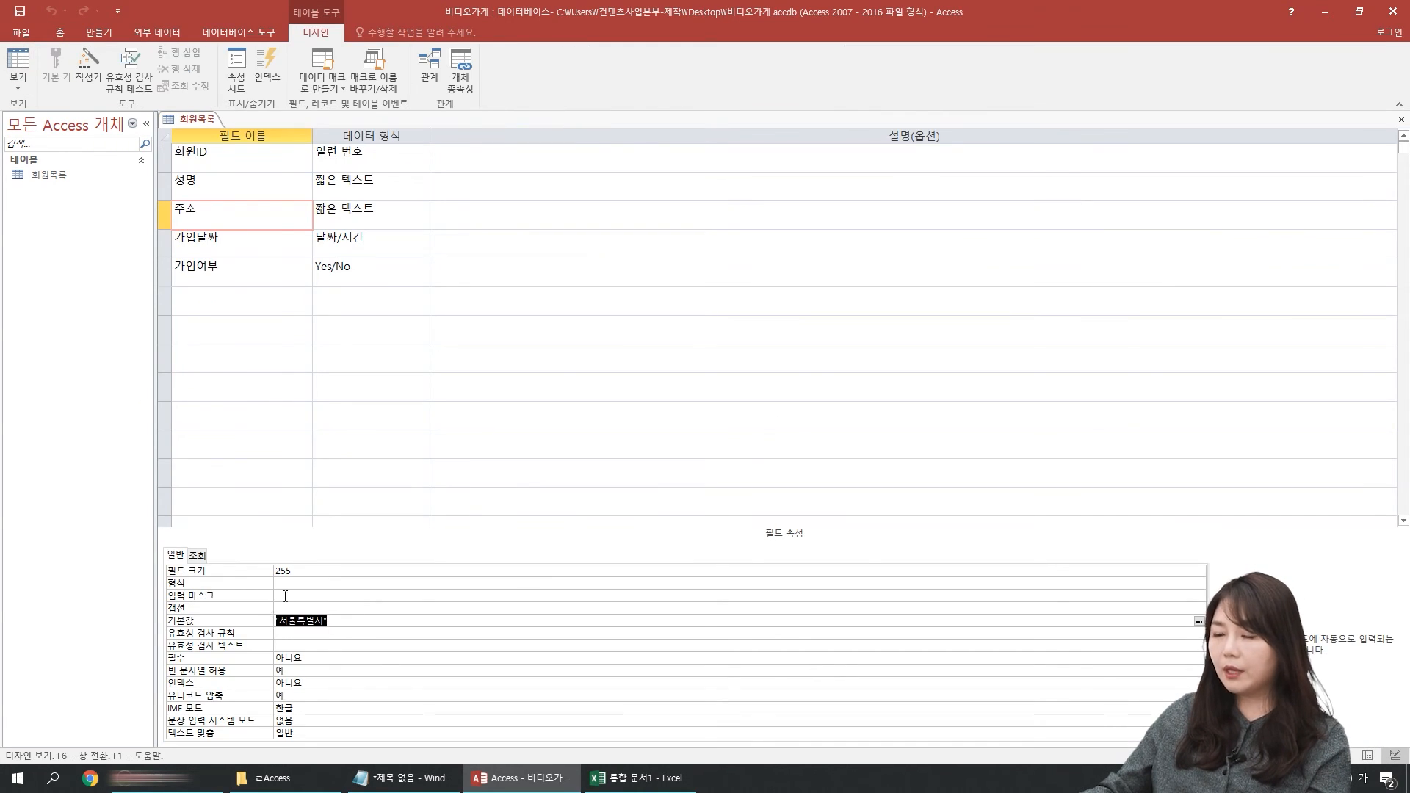
click(18, 63)
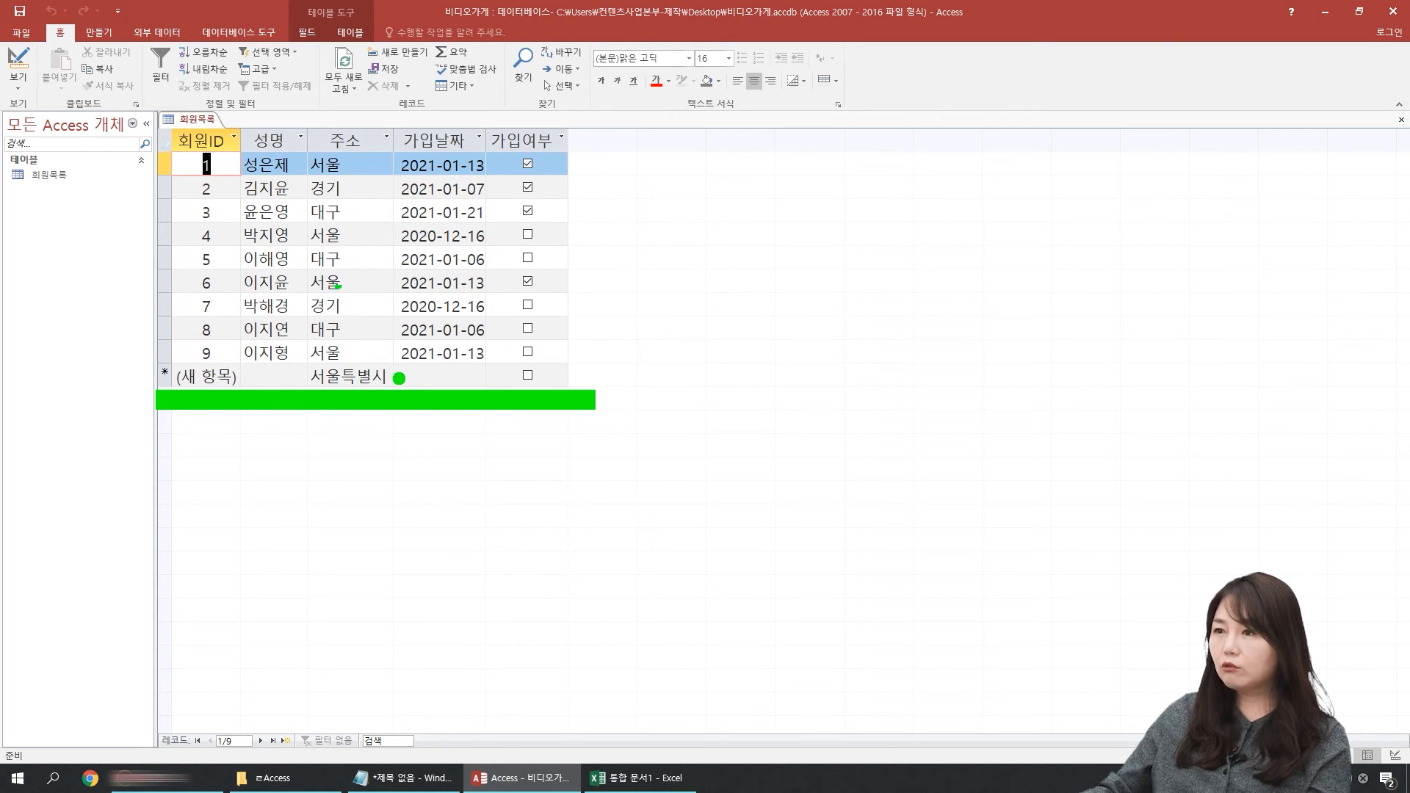
mouse_move(355, 157)
mouse_down()
mouse_move(376, 213)
mouse_move(379, 305)
mouse_move(354, 351)
mouse_up()
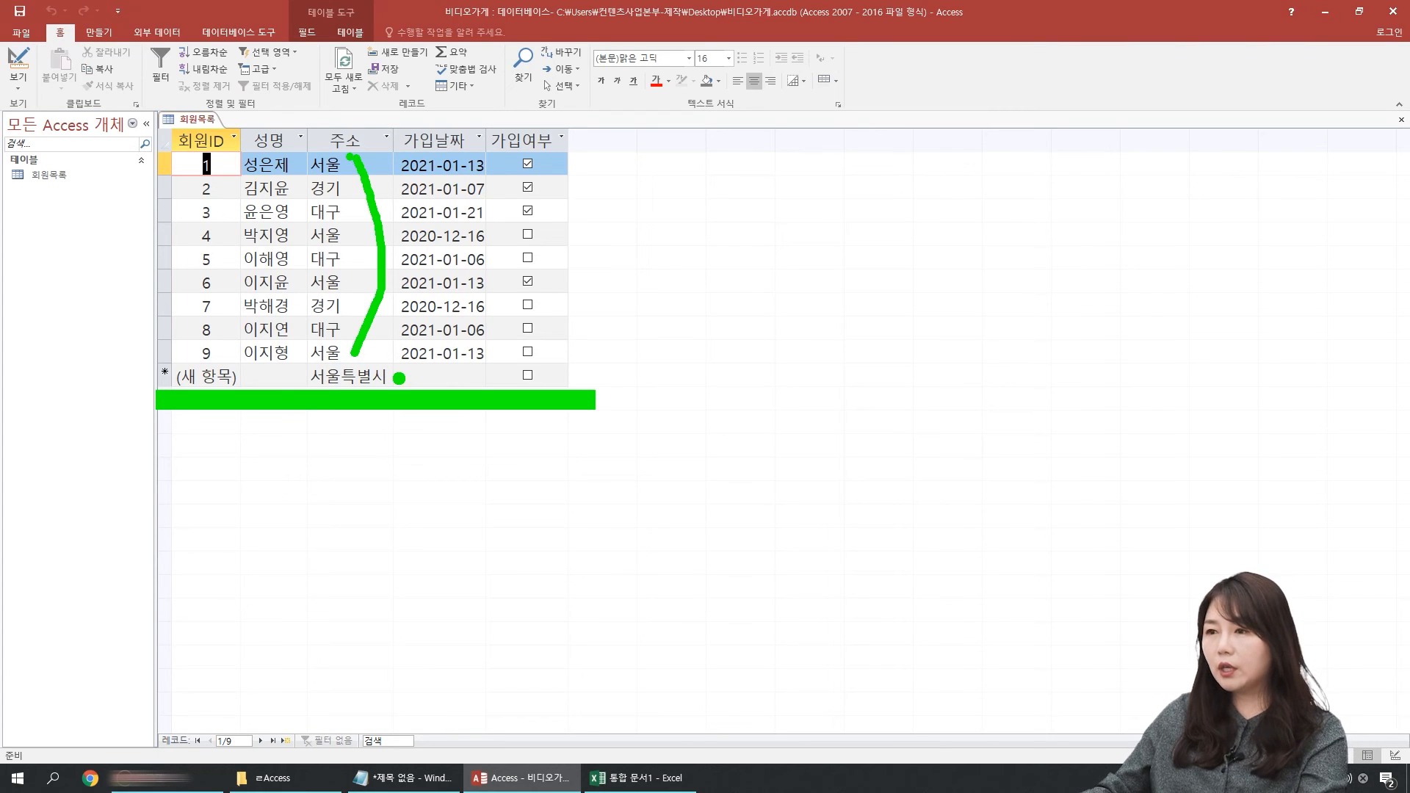
key(Escape)
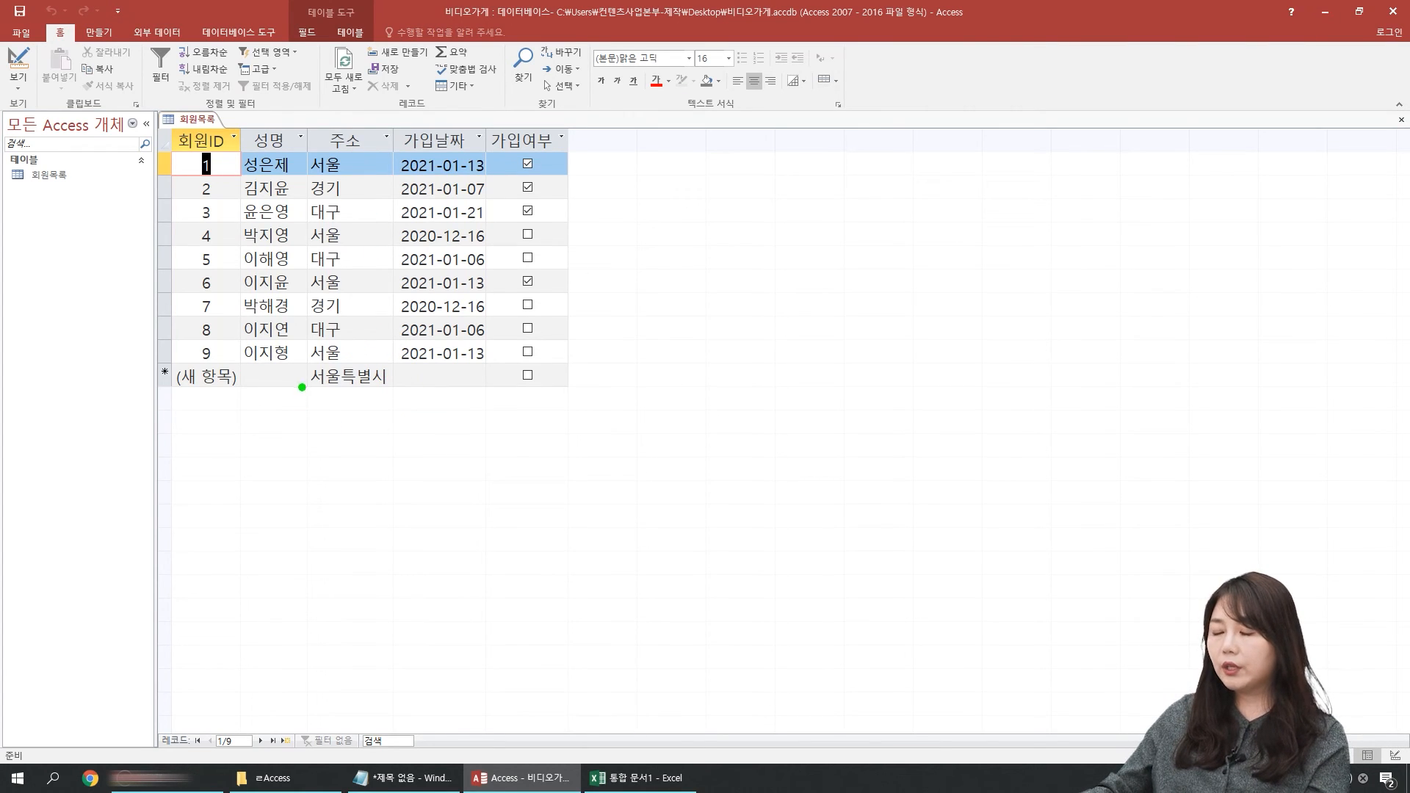
mouse_move(149, 359)
mouse_down()
mouse_move(359, 389)
mouse_move(581, 396)
mouse_up()
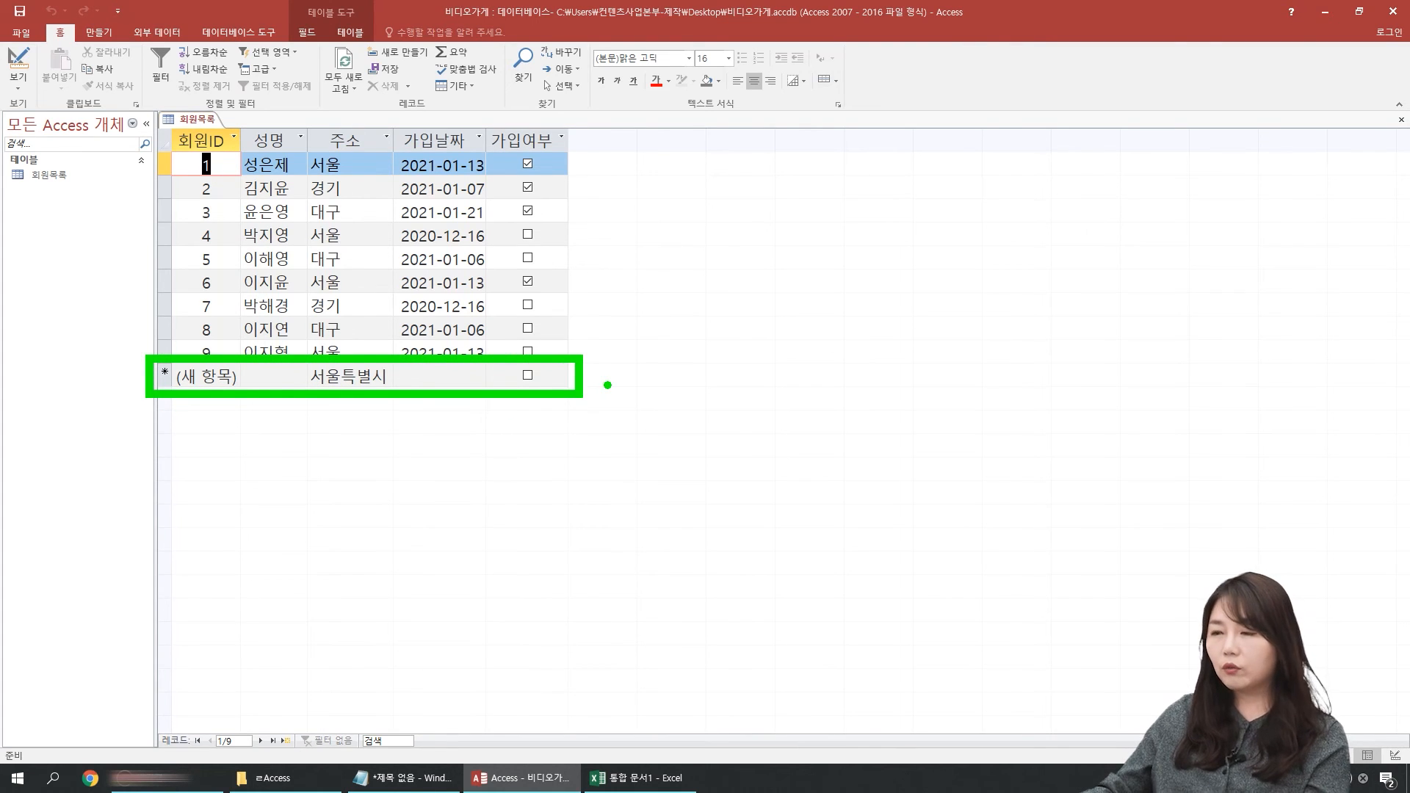
Step: Return to Design view and clear the default value (기본값) of the 주소 field
key(Escape)
click(19, 60)
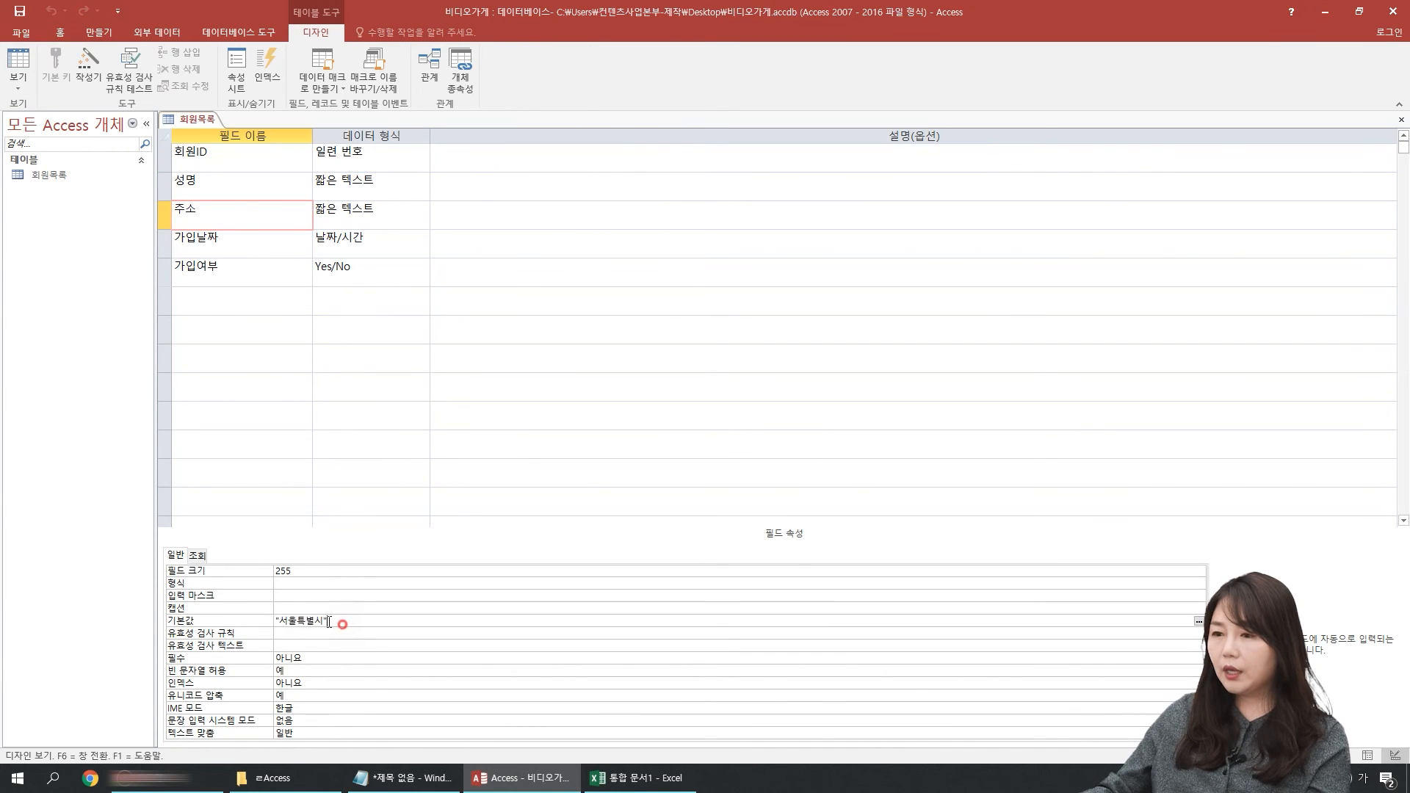
key(Delete)
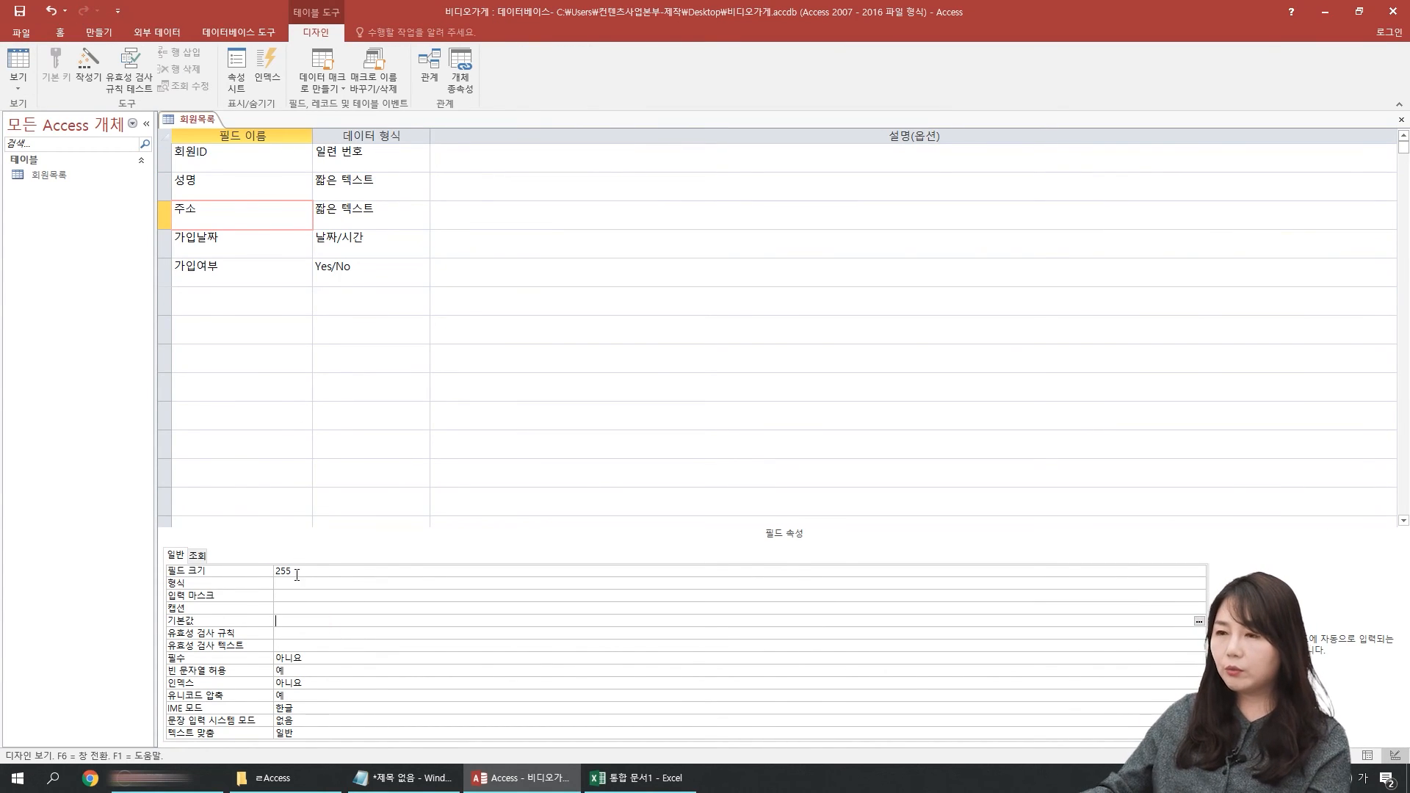
Step: Add a field named 성별 below 가입여부 with the data type 짧은 텍스트
click(289, 633)
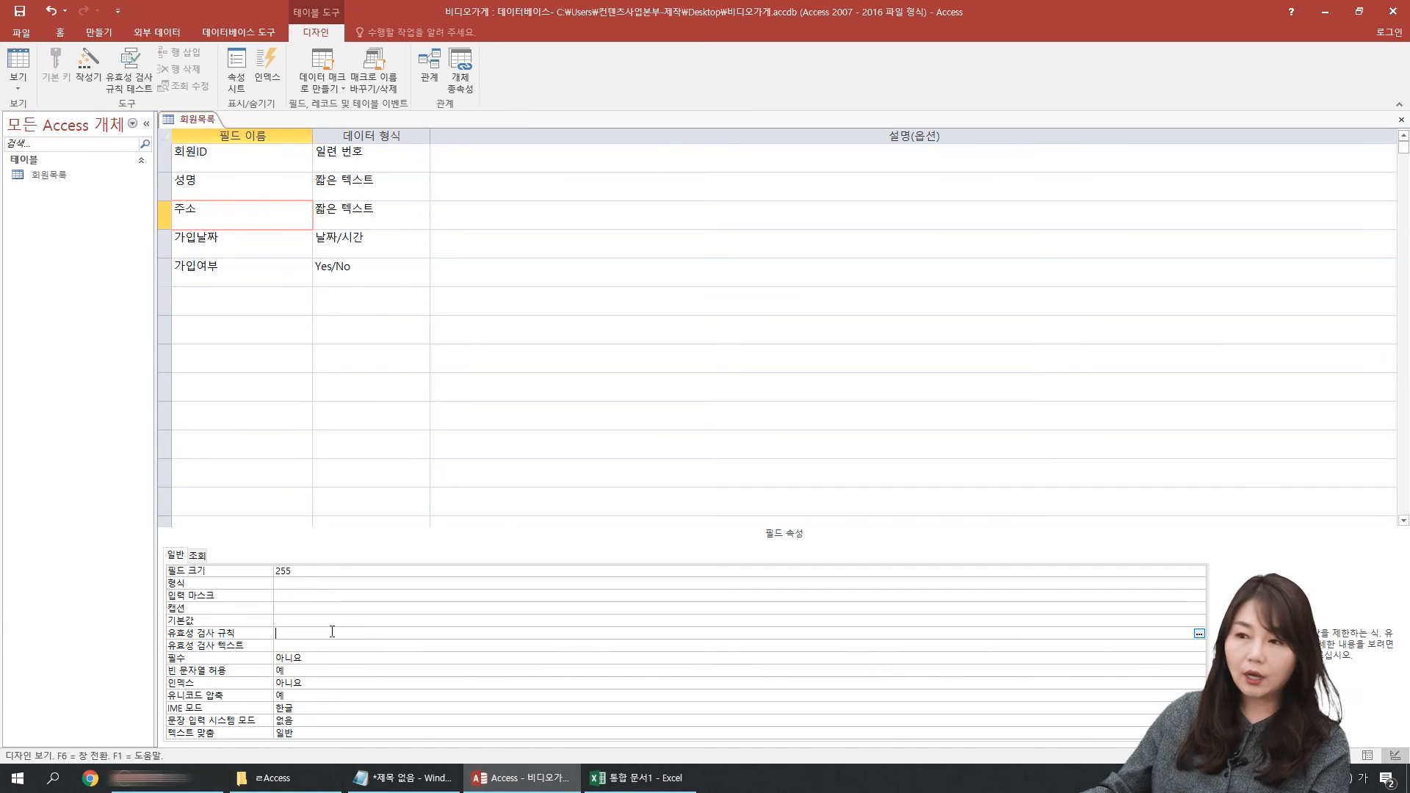
click(239, 271)
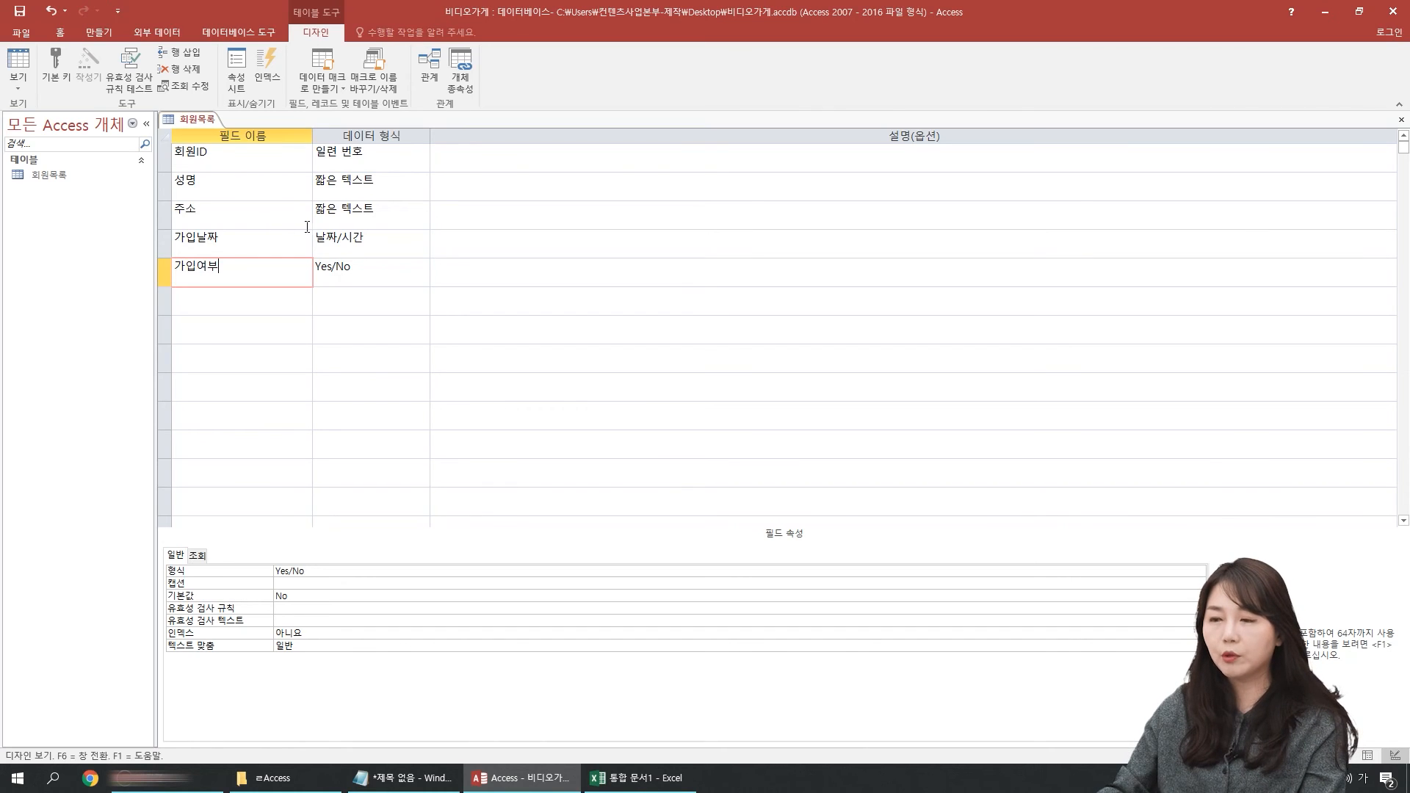
click(253, 219)
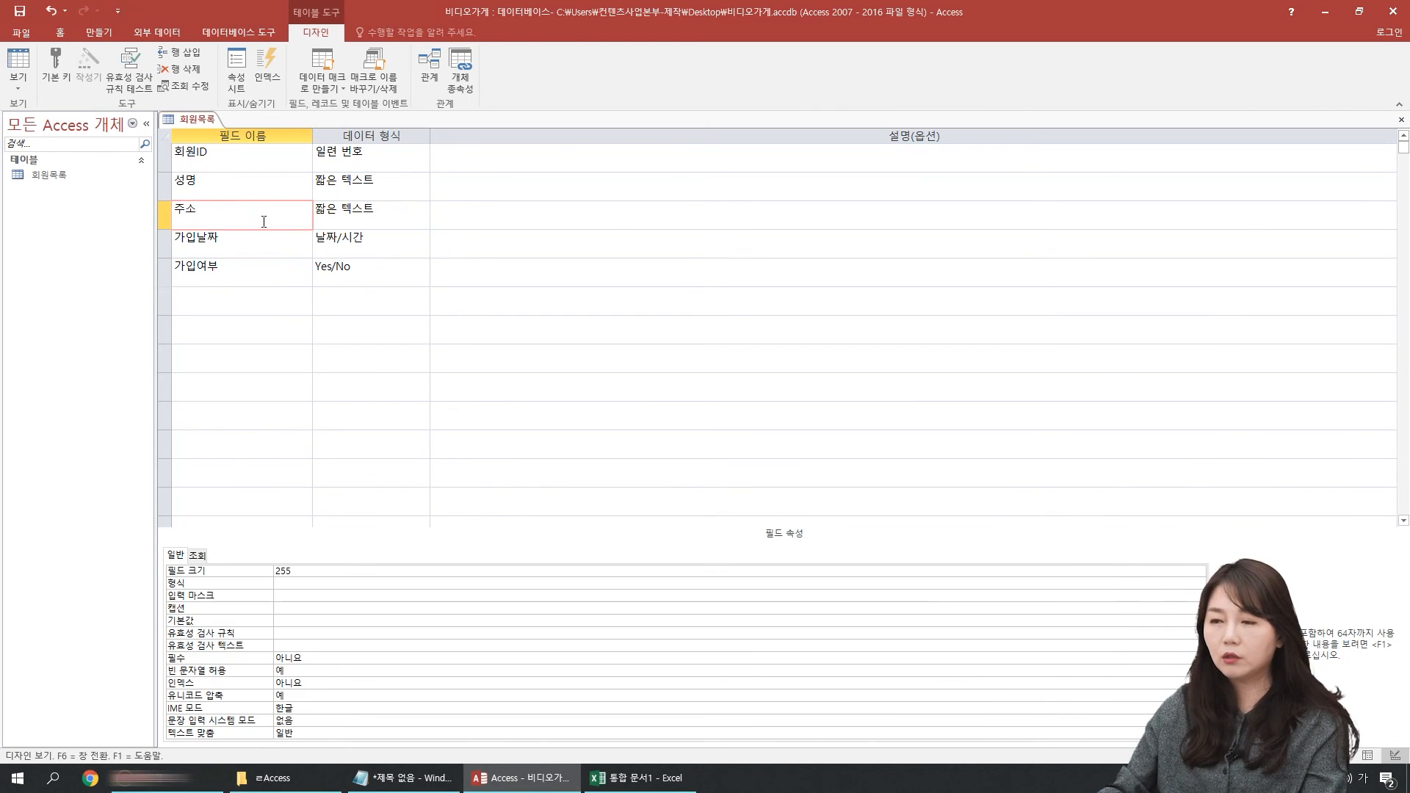
click(224, 300)
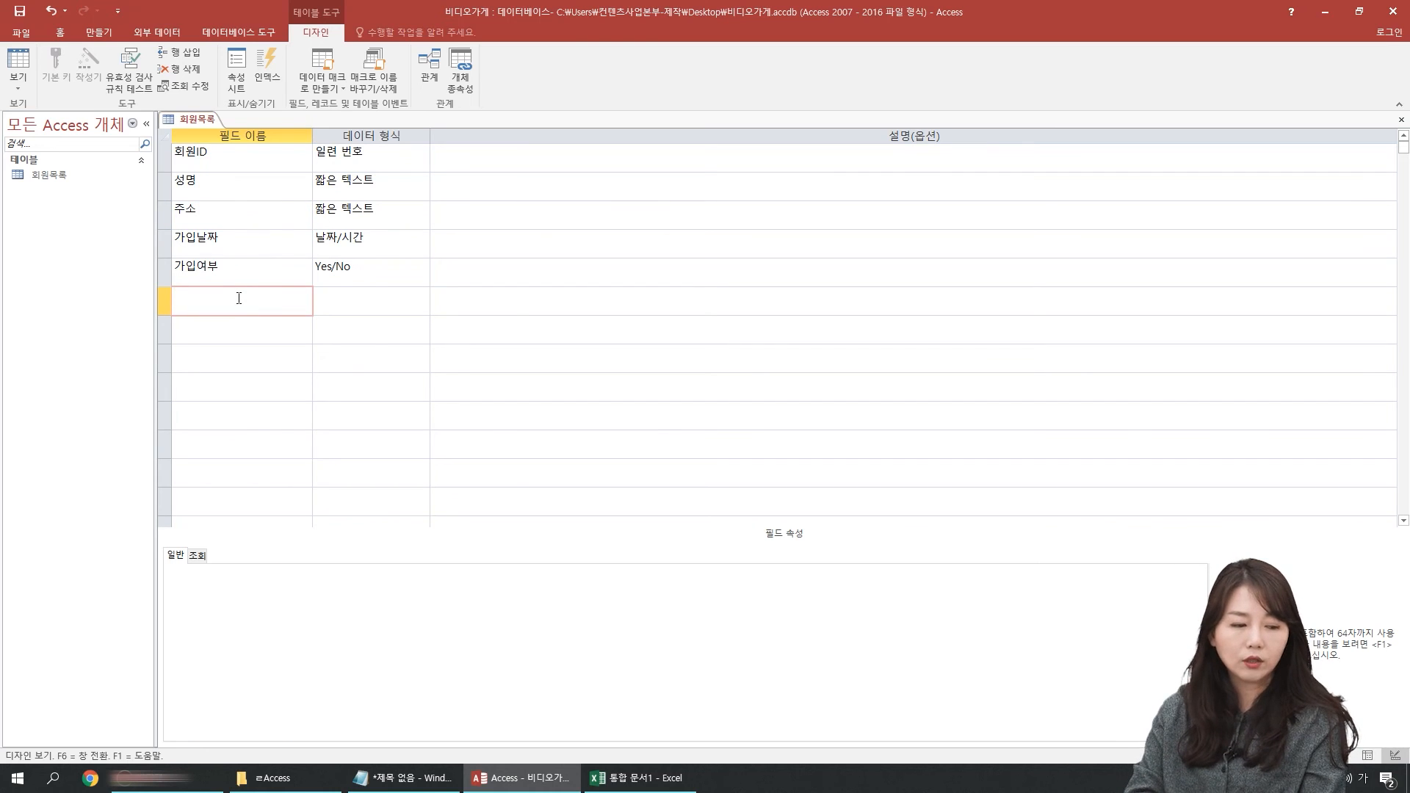
text(성별)
key(Tab)
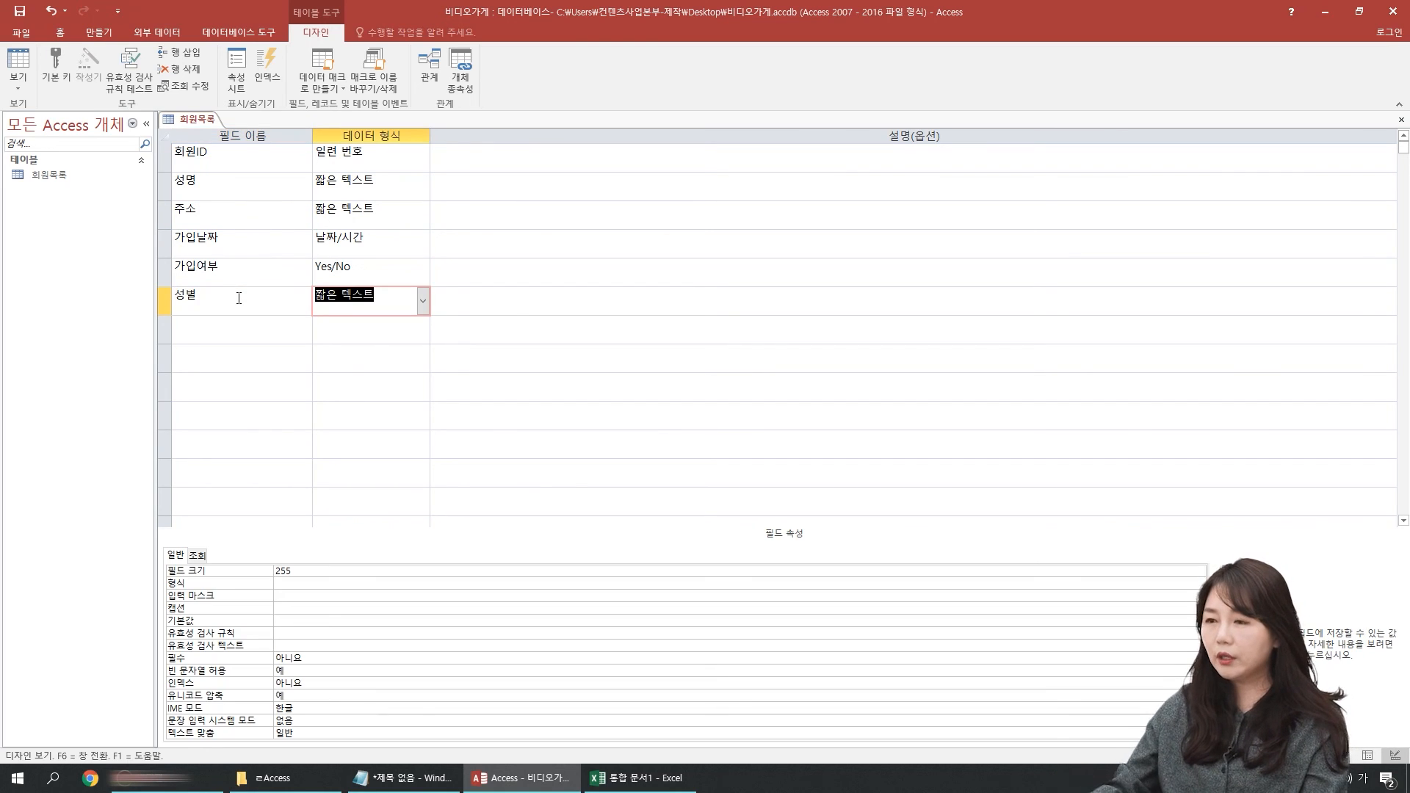
Step: Set the validation rule (유효성 검사 규칙) of the 성별 field to "여자" Or "남자"
click(288, 633)
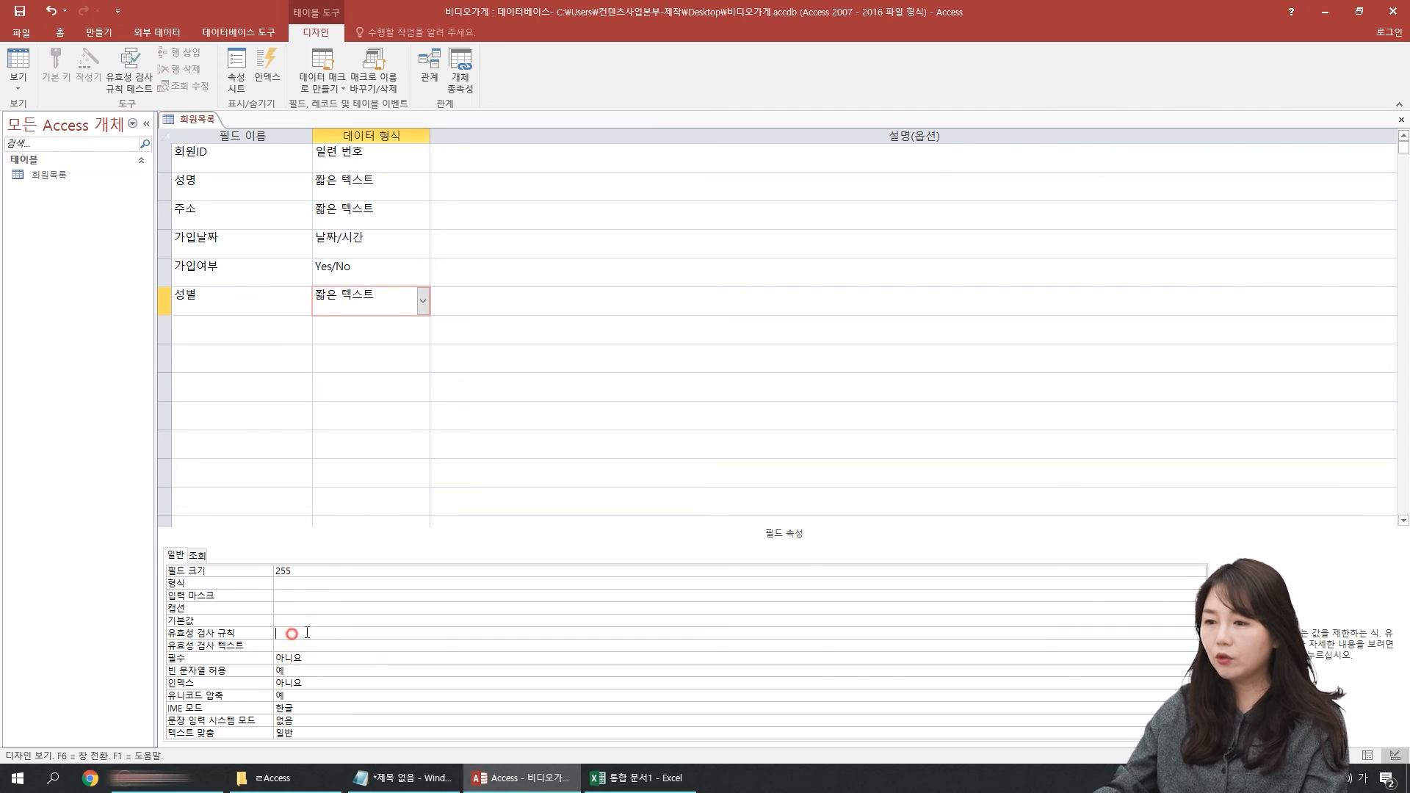
text(여자)
key(Hangul)
text(or 남자)
key(Return)
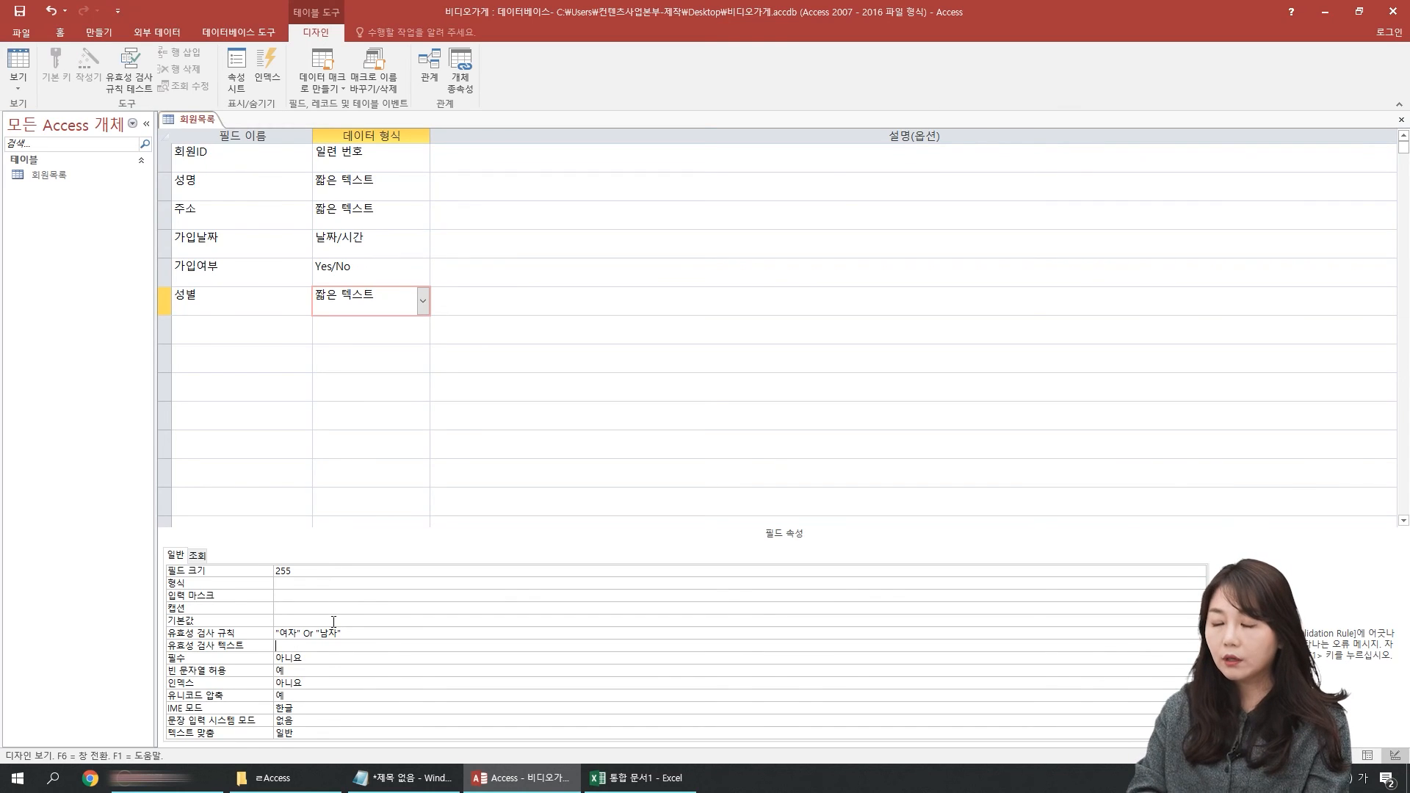
Step: Set the validation text (유효성 검사 텍스트) of the 성별 field to 성별을 확인하세요
text(ㅅ)
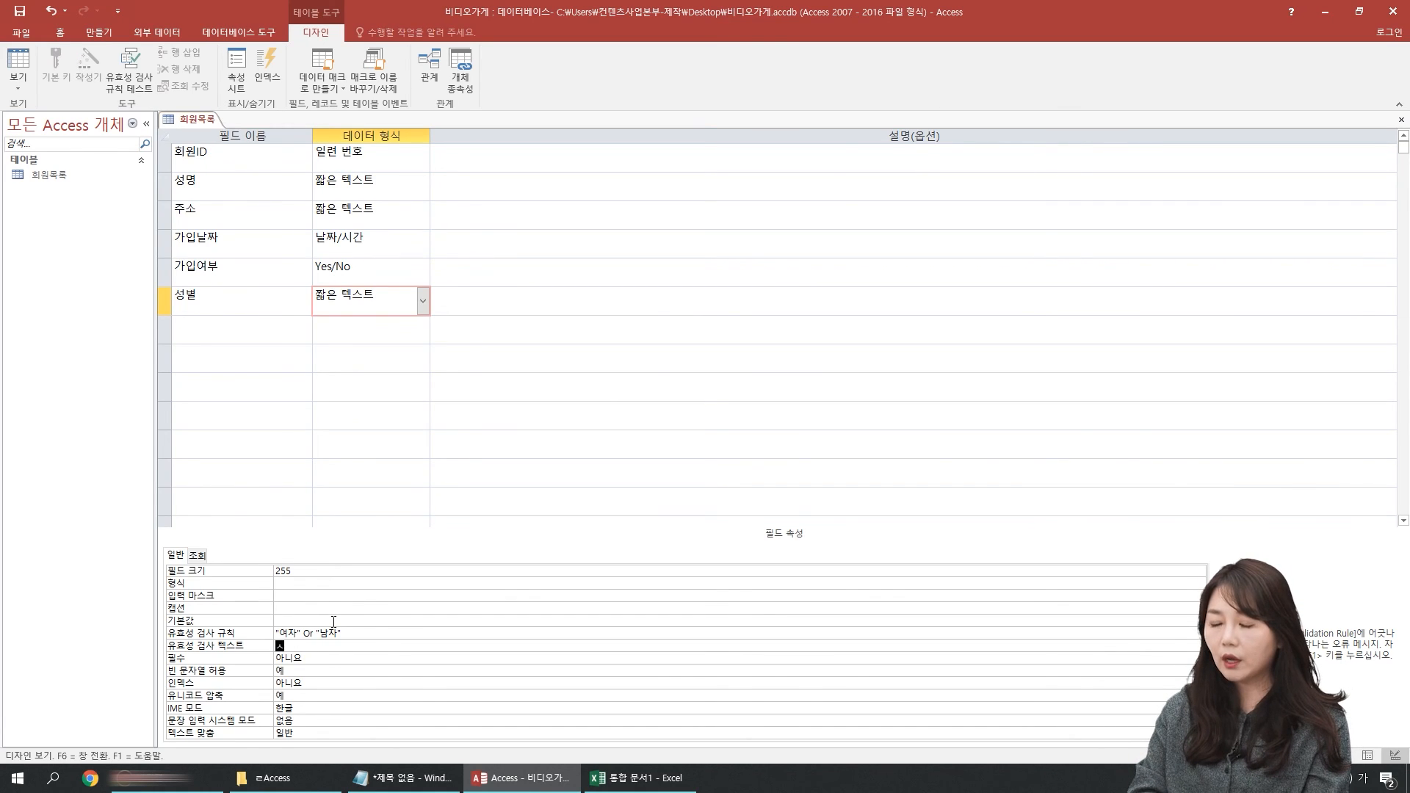
text(성별을 확인하세)
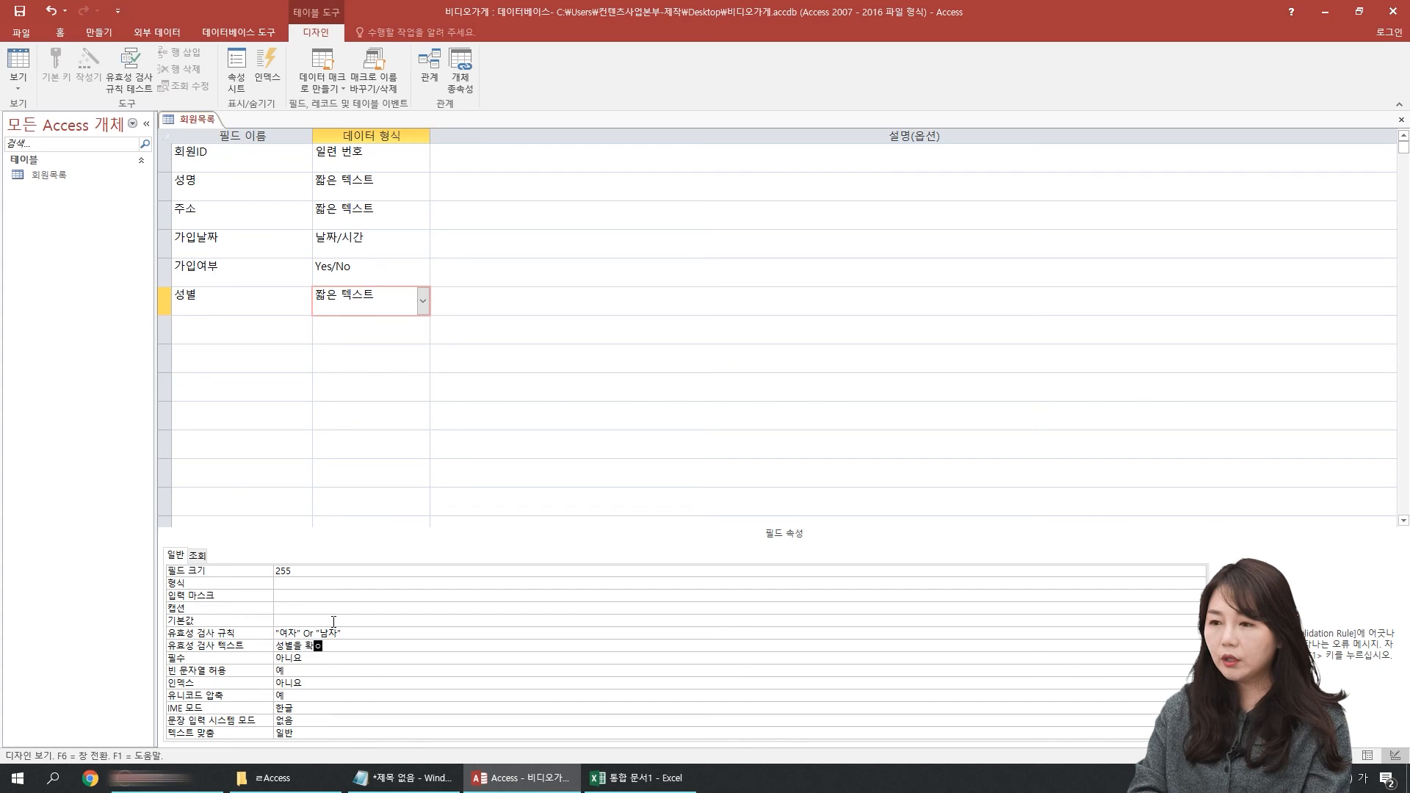
text(요)
key(Return)
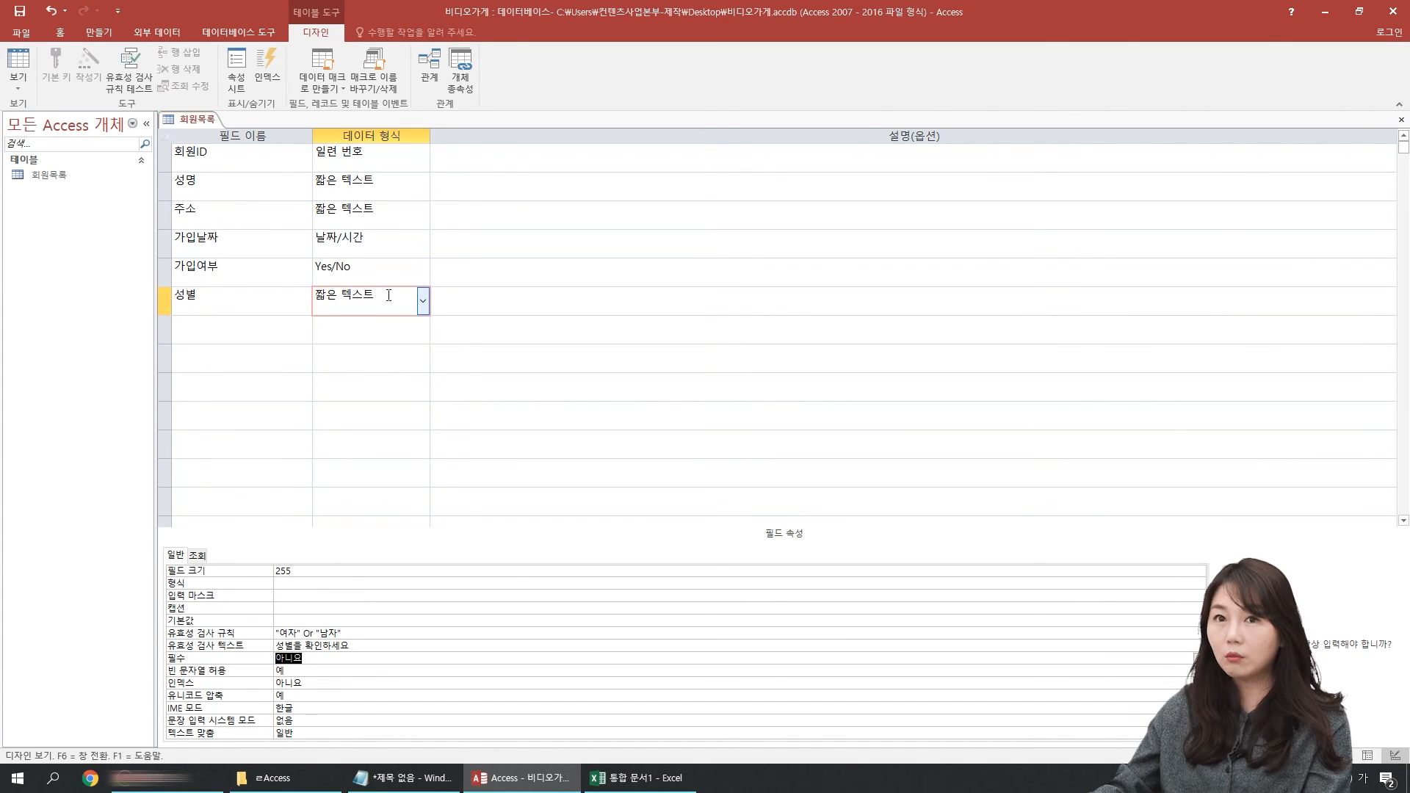
Step: Switch to Datasheet view, saving the table and agreeing to test the existing data against the new validation rule
click(18, 65)
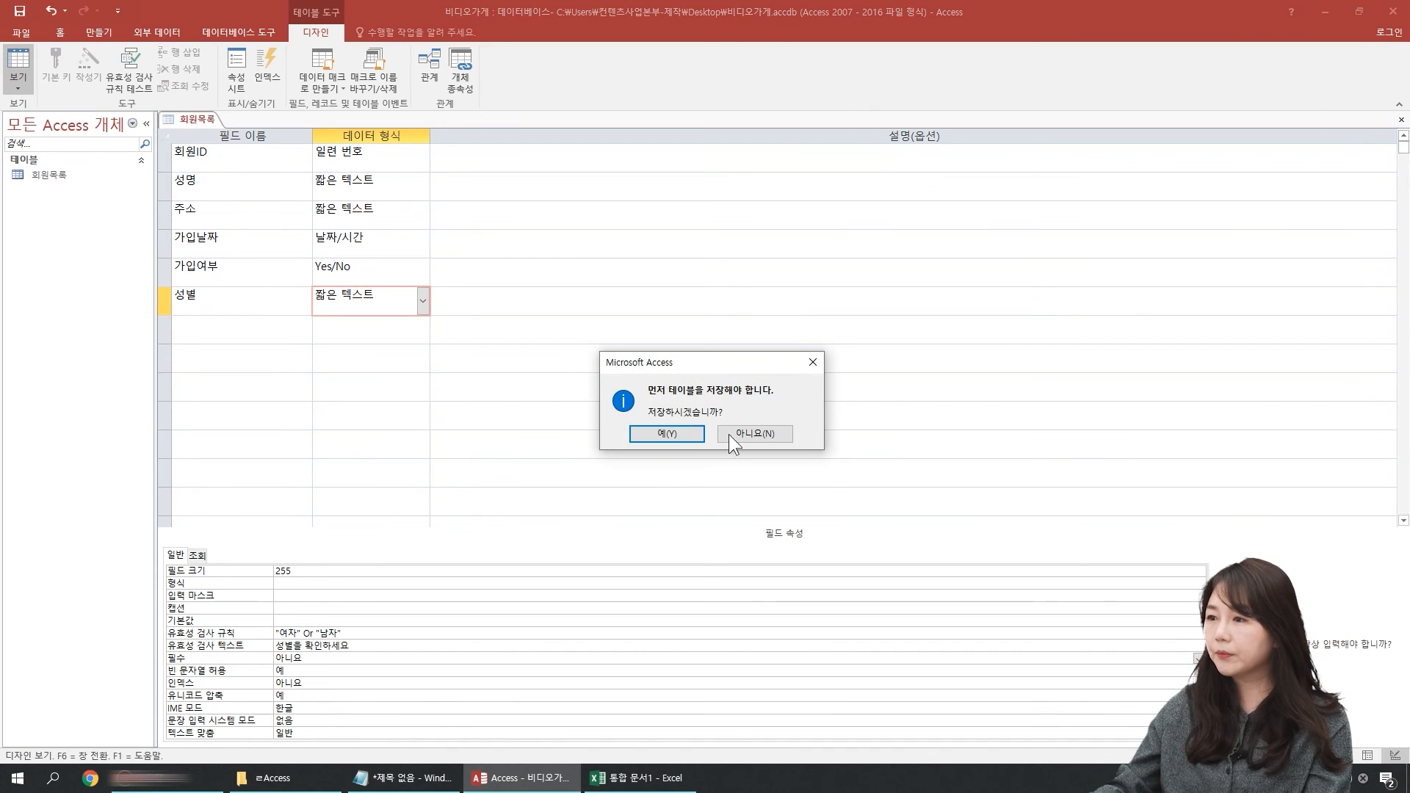
click(669, 434)
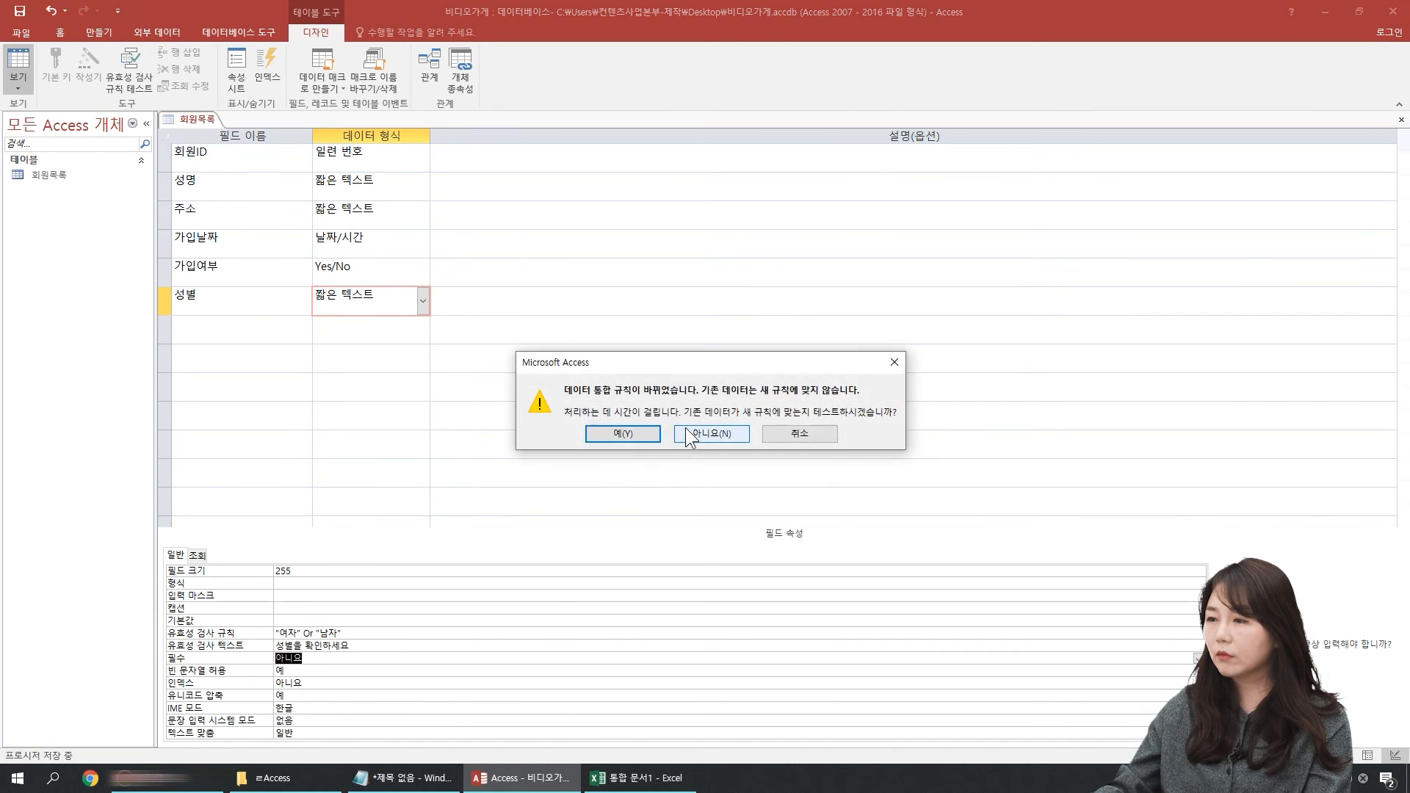
click(622, 440)
click(635, 449)
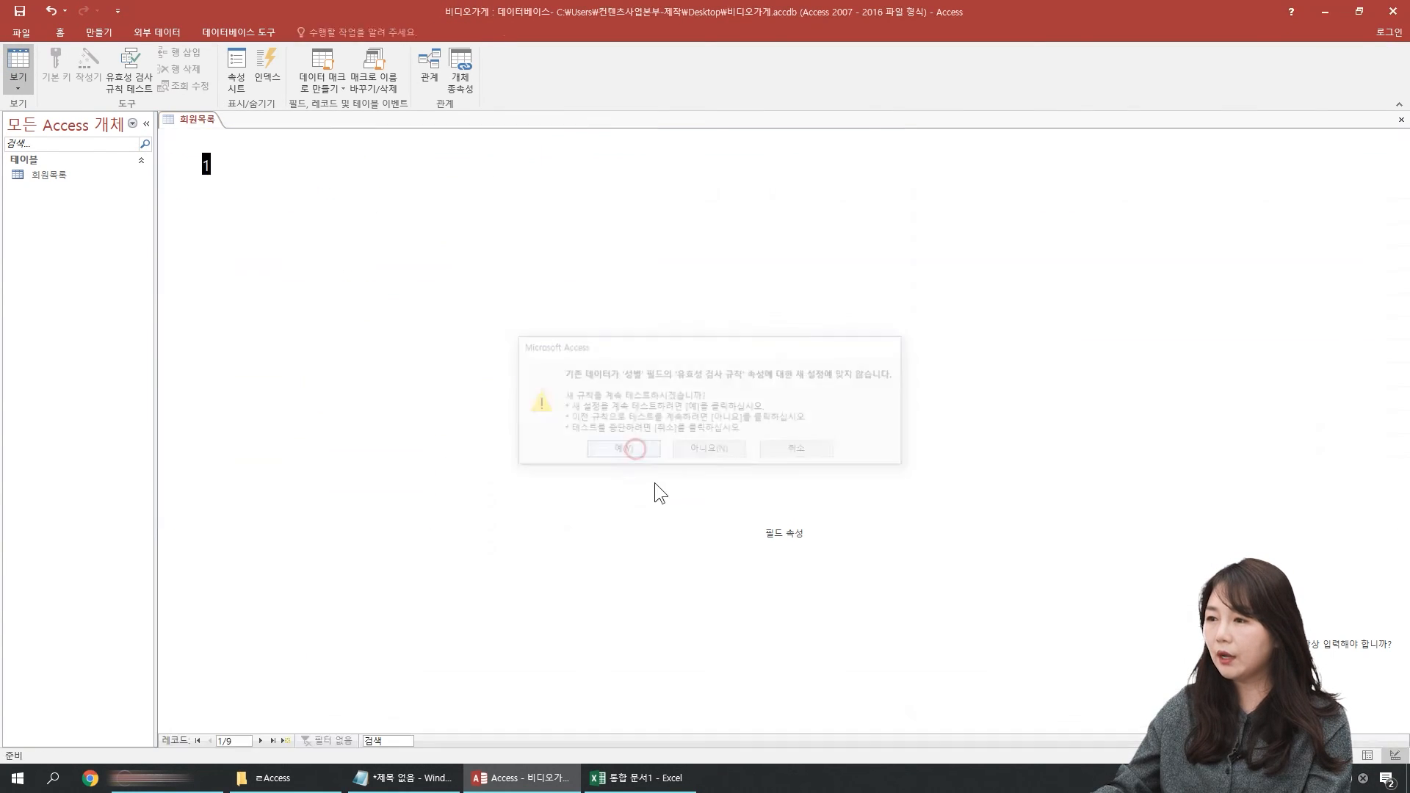
Step: Widen the 성별 column and enter 여자 for record 1 and 남자 for record 2
click(609, 164)
drag(637, 140, 739, 139)
text(ㅇㅕ자)
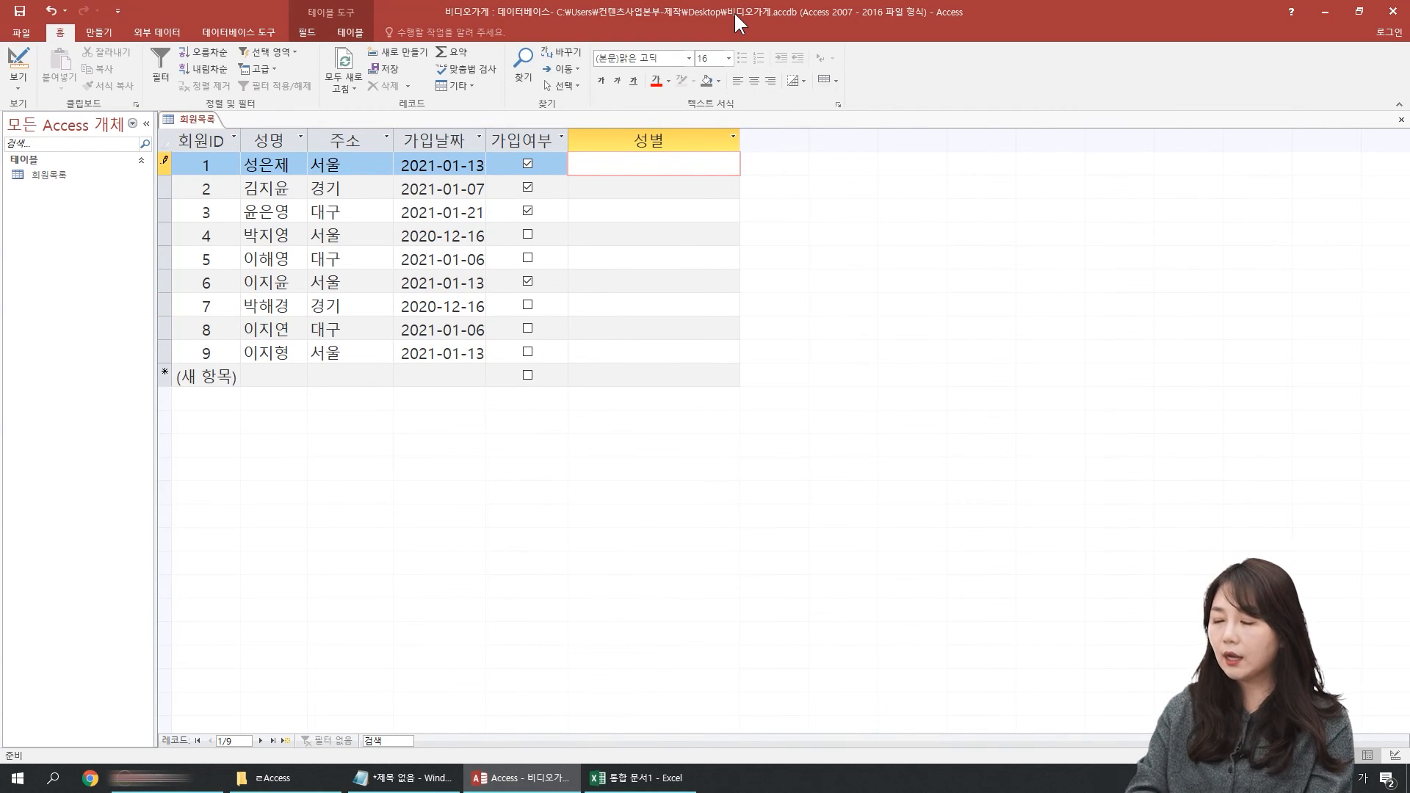
key(Down)
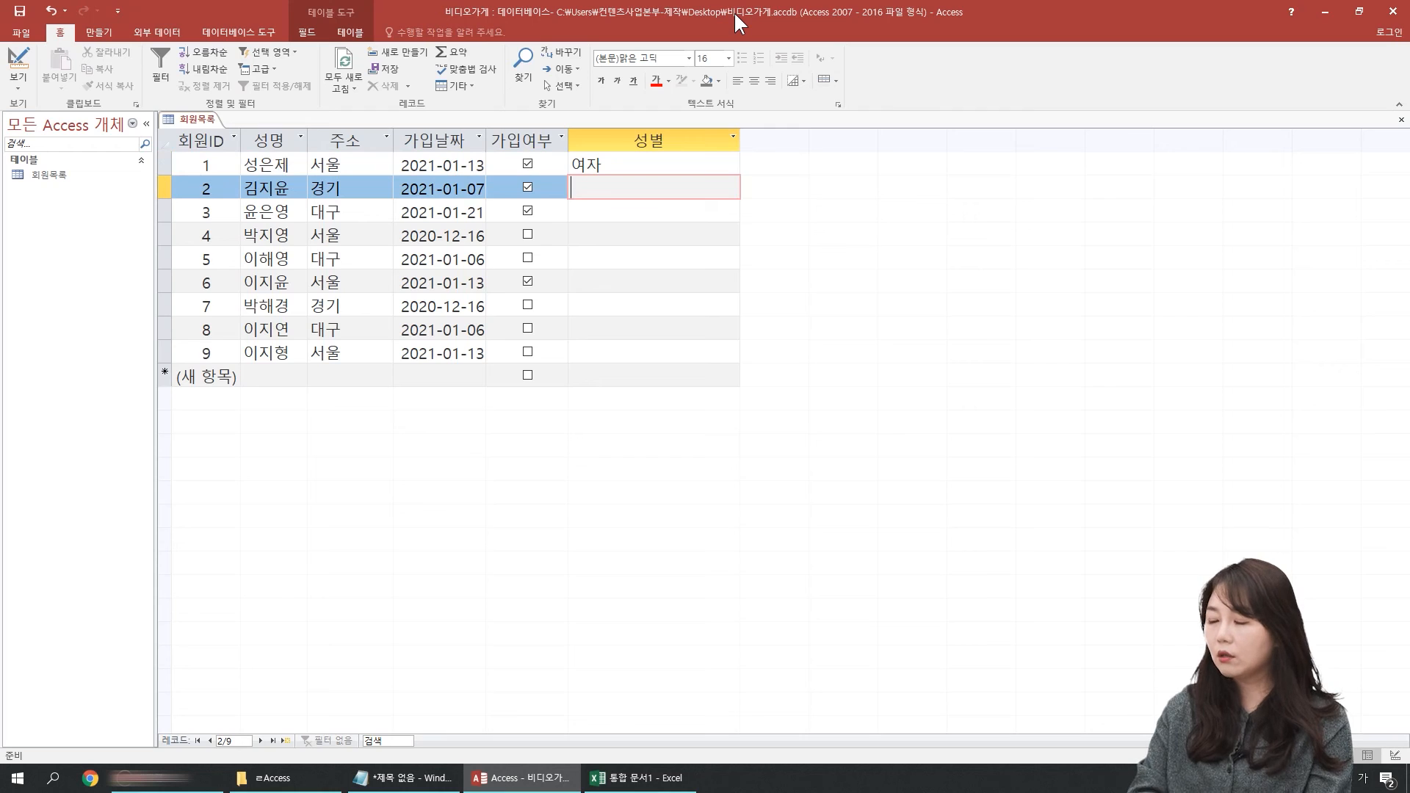
text(남자)
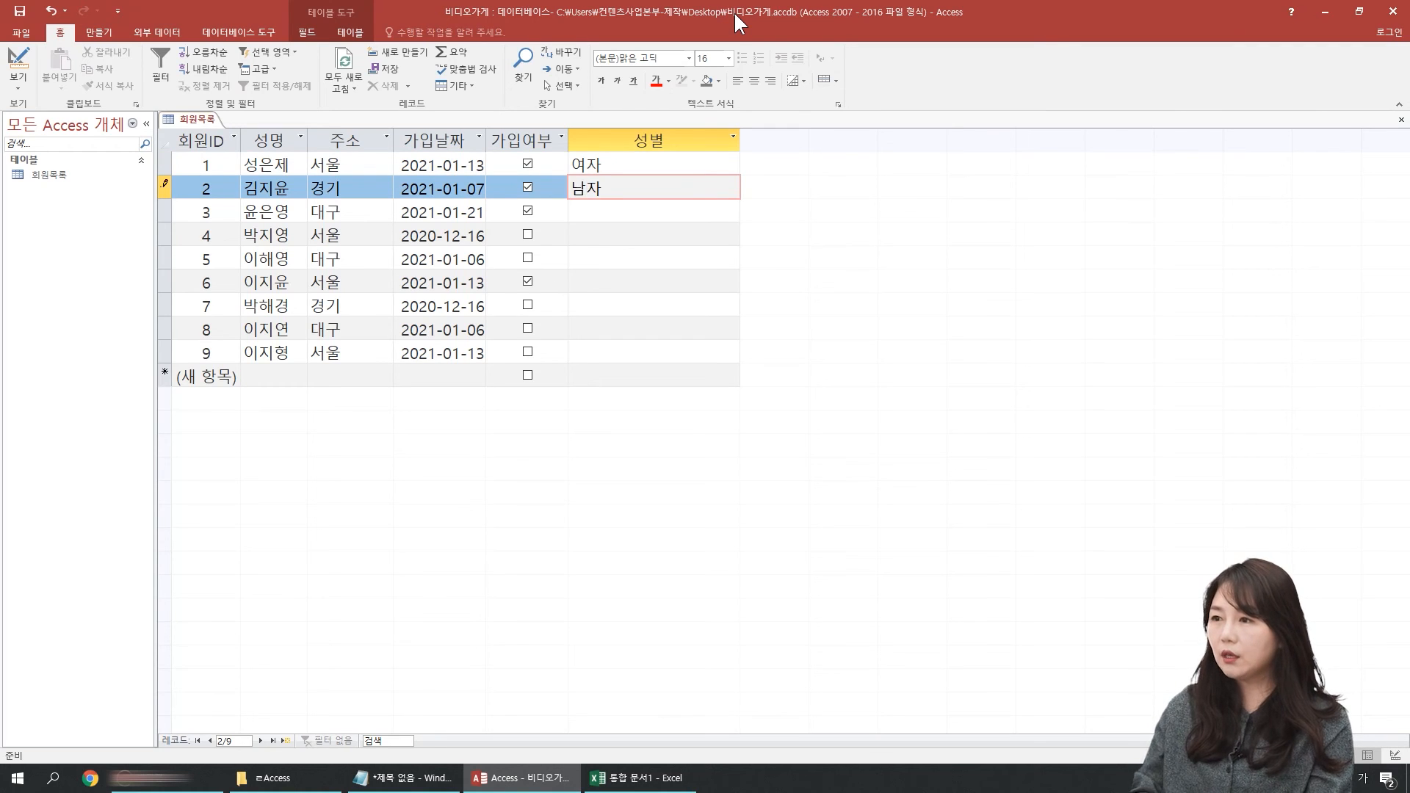
key(Down)
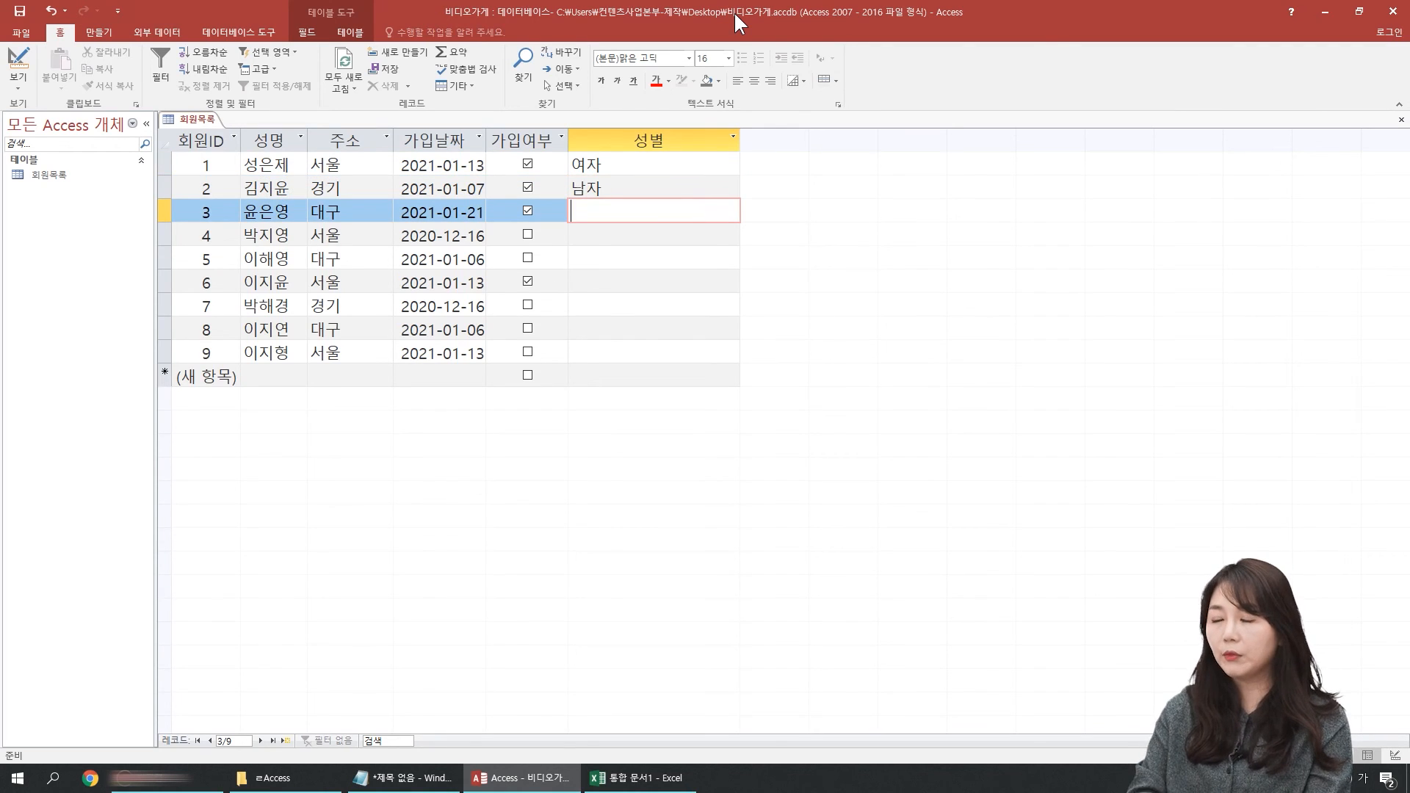
Step: Enter 여 as the 성별 of record 3, try to move to the next record and dismiss the validation message
text(여)
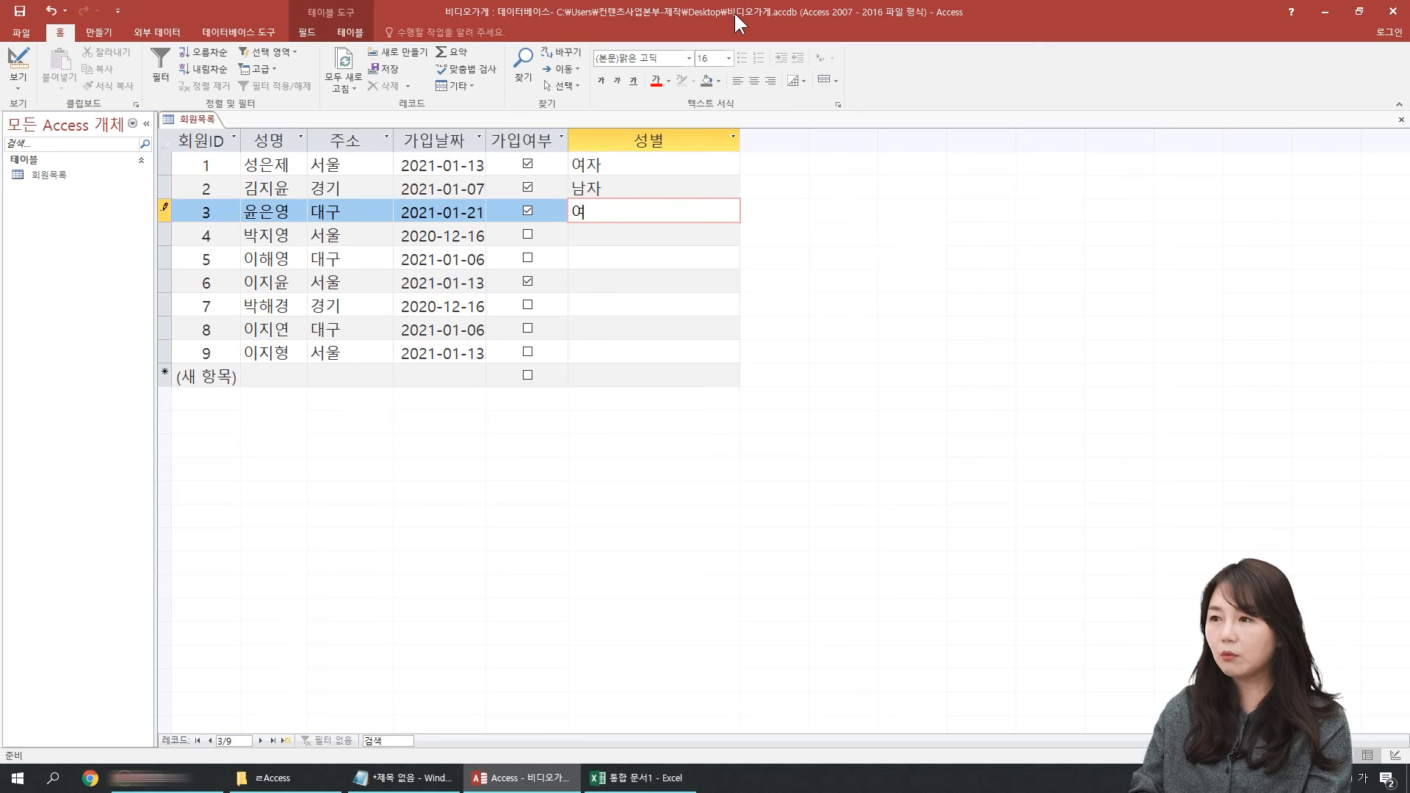
key(Down)
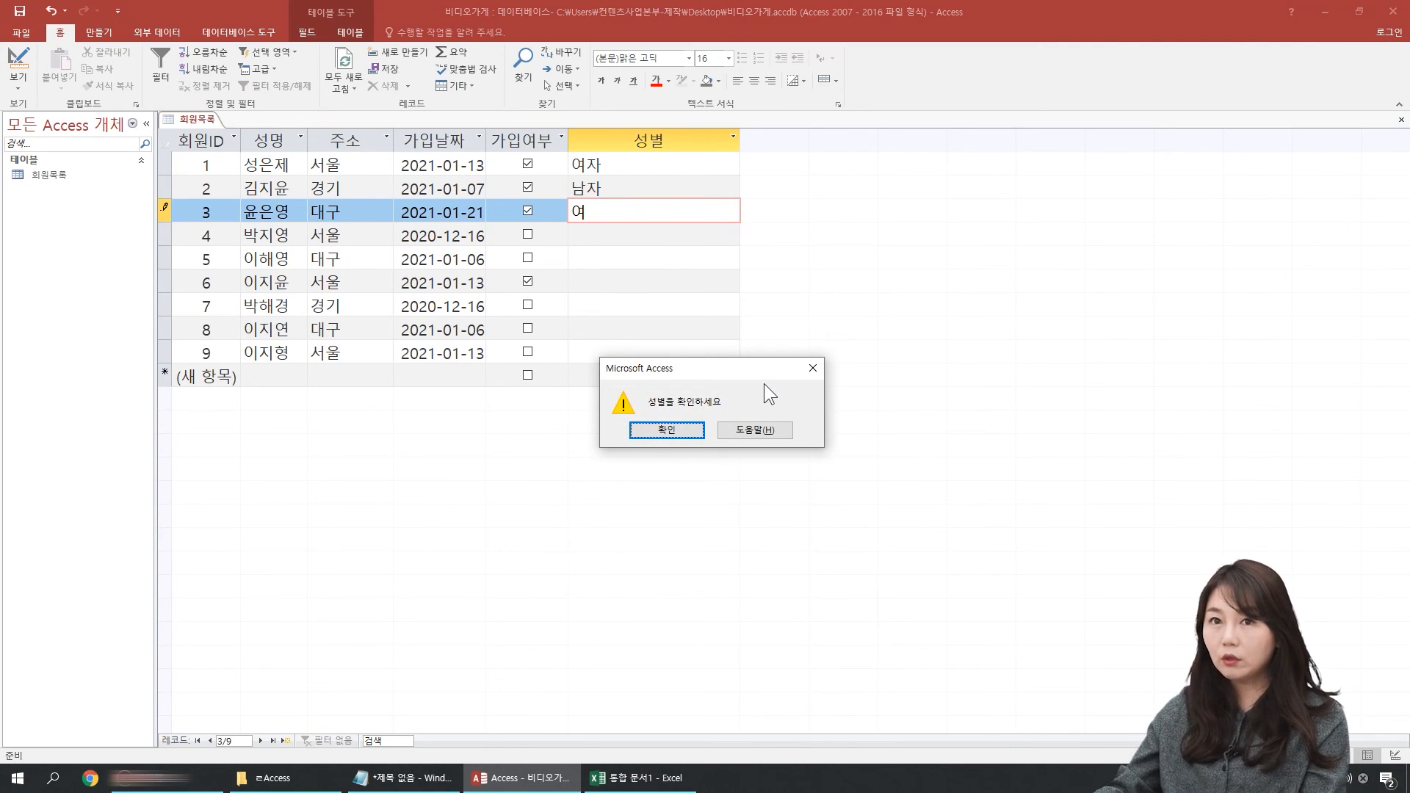
click(692, 431)
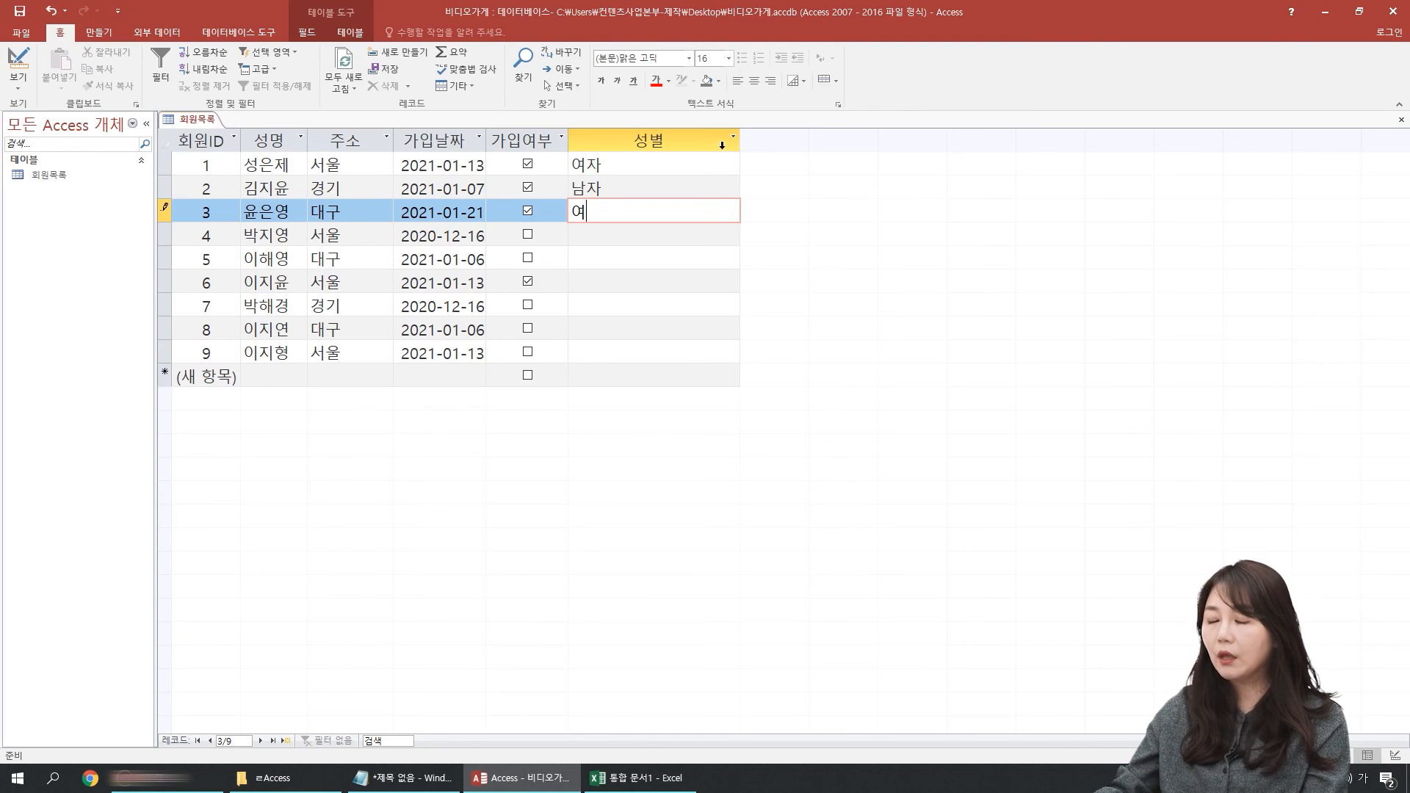
Step: Try to leave the invalid 성별 entry by selecting other cells, switching views and saving, dismissing the validation message each time
click(590, 302)
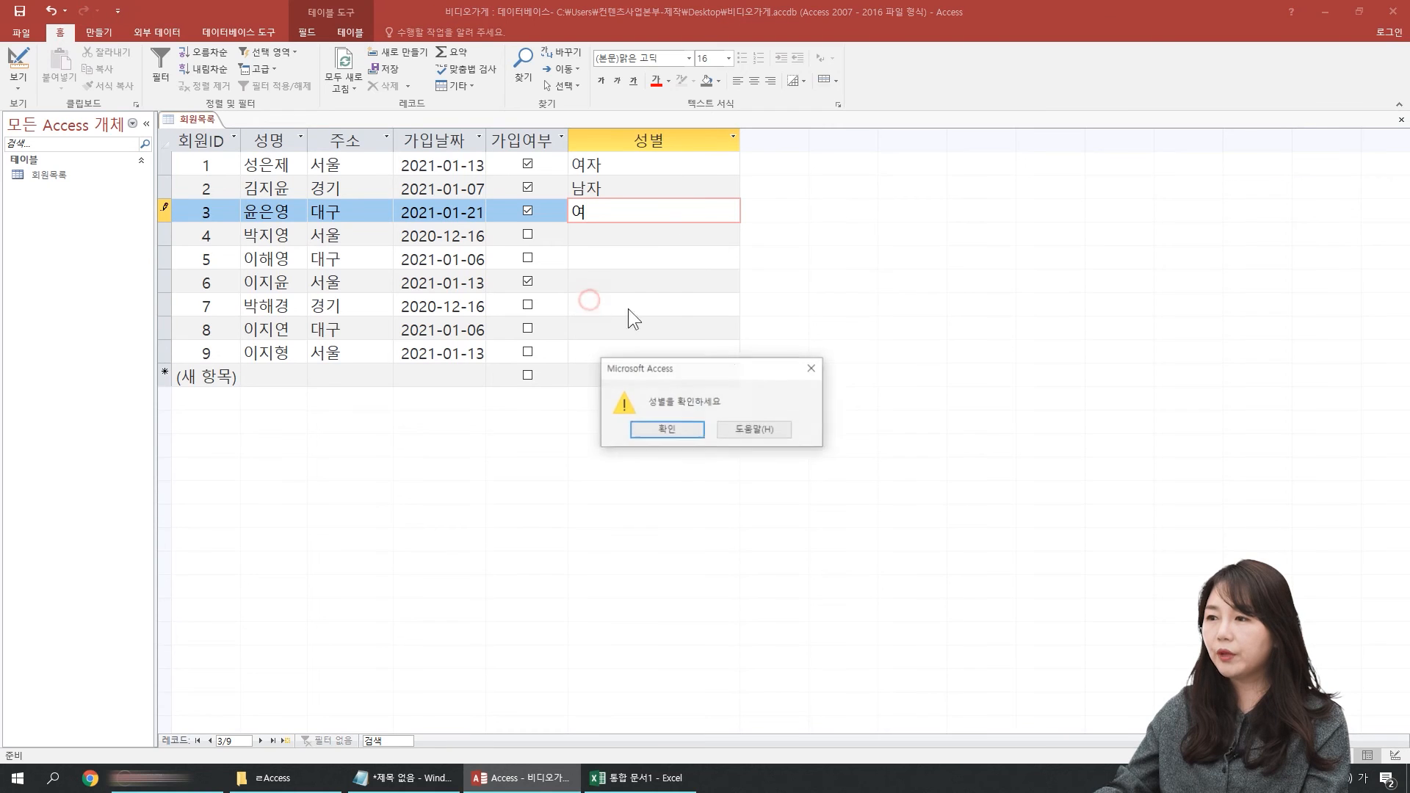
click(690, 429)
click(565, 280)
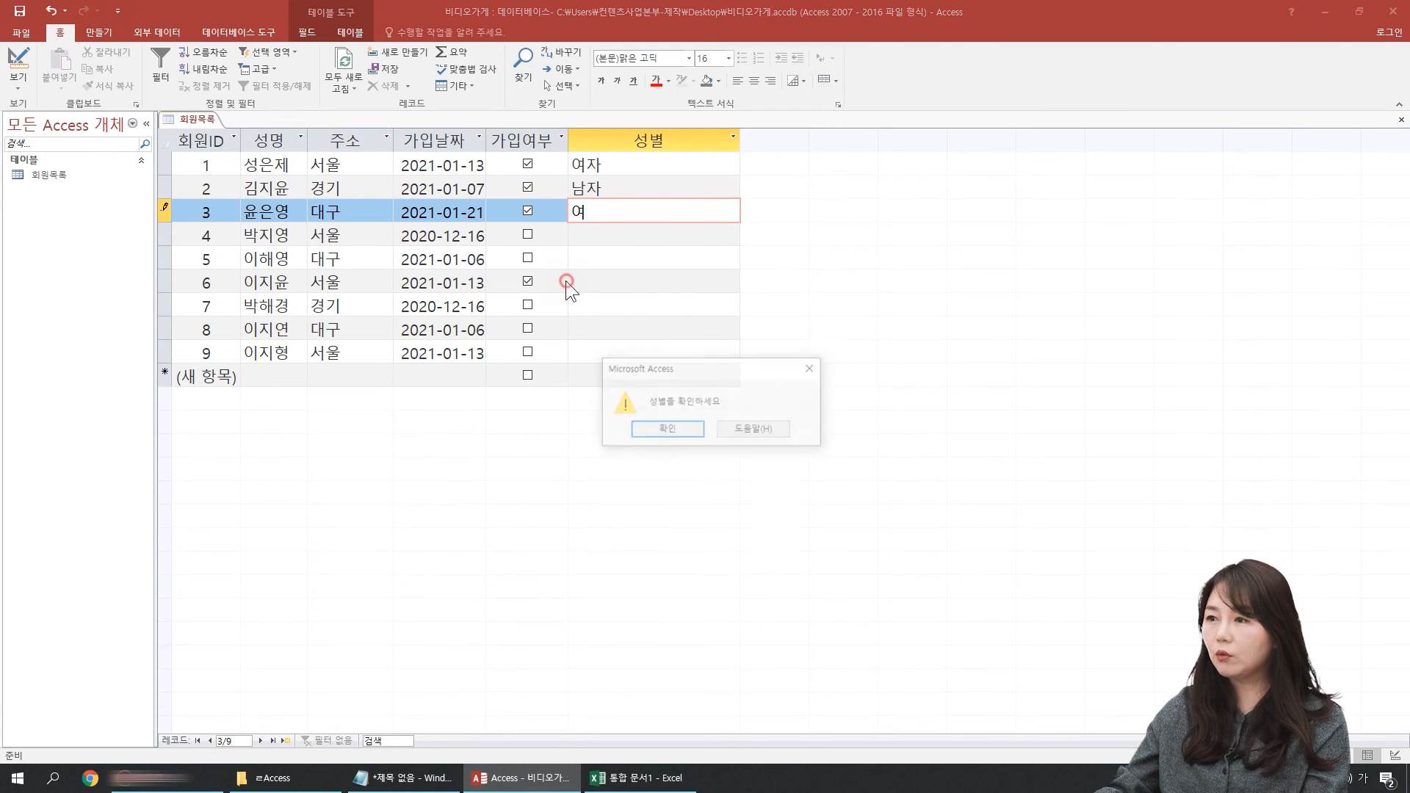
click(680, 431)
click(395, 274)
click(689, 432)
click(19, 70)
click(668, 433)
click(20, 10)
click(671, 429)
Step: Complete the 성별 entry of record 3 as 여자, and return to the 성별 field's validation properties in Design view
text(자)
key(Return)
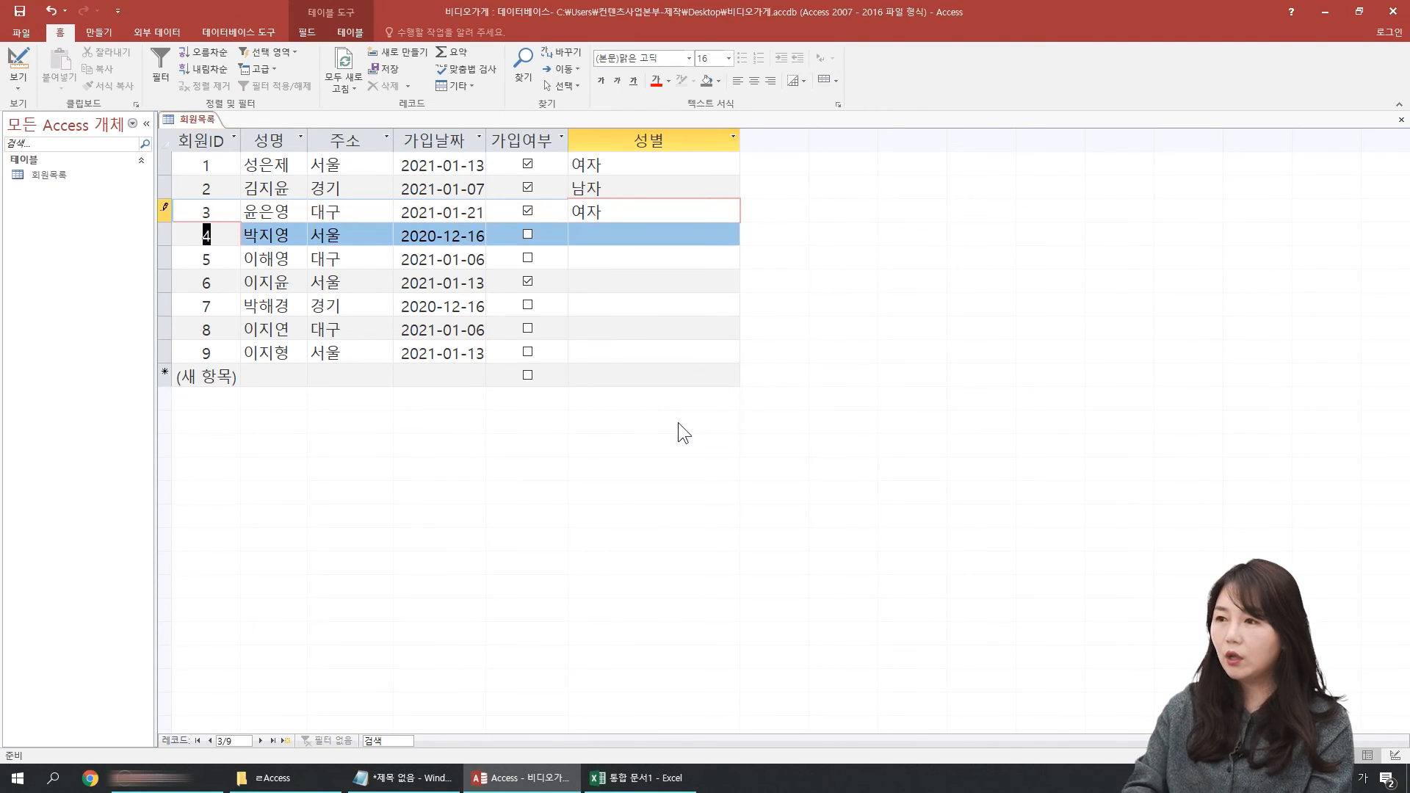
click(18, 57)
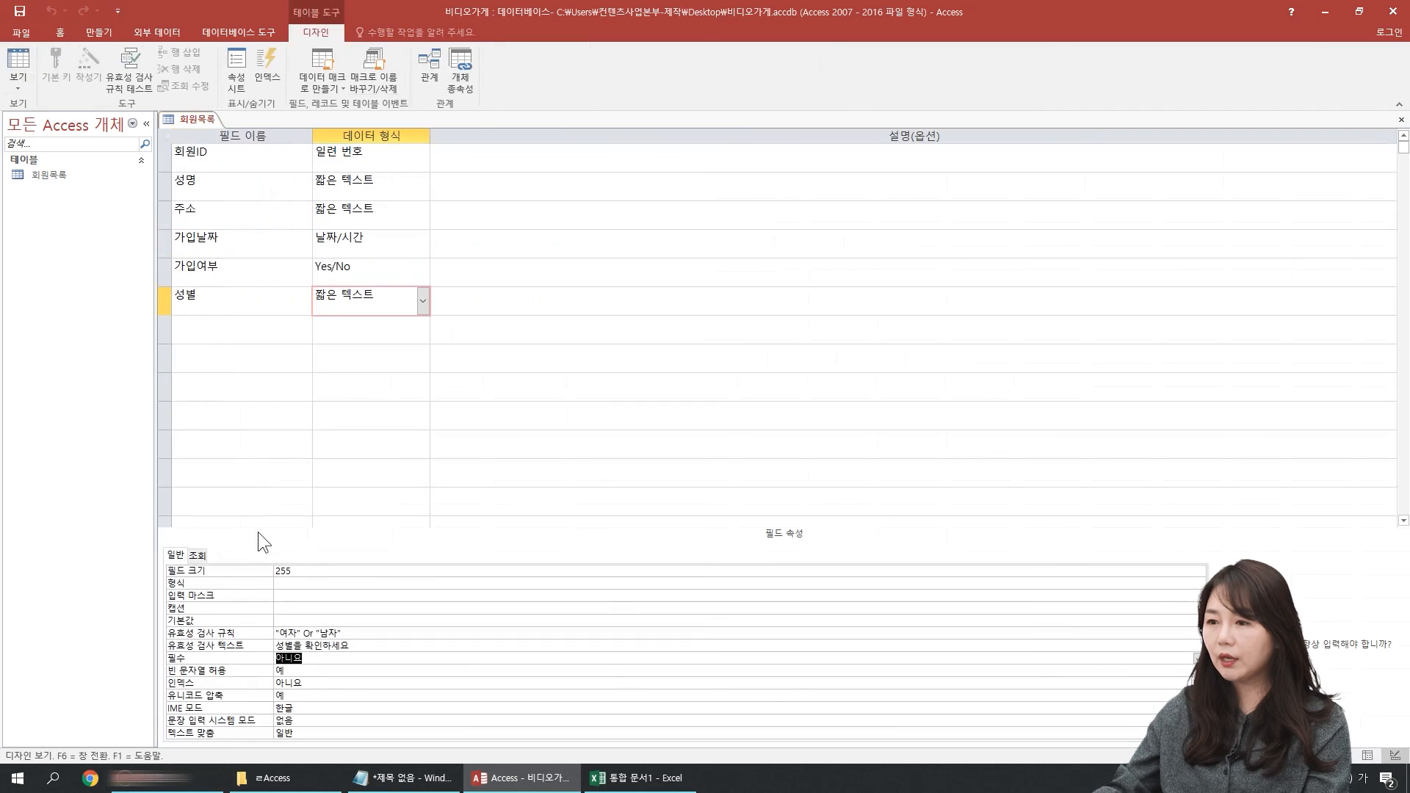
click(359, 643)
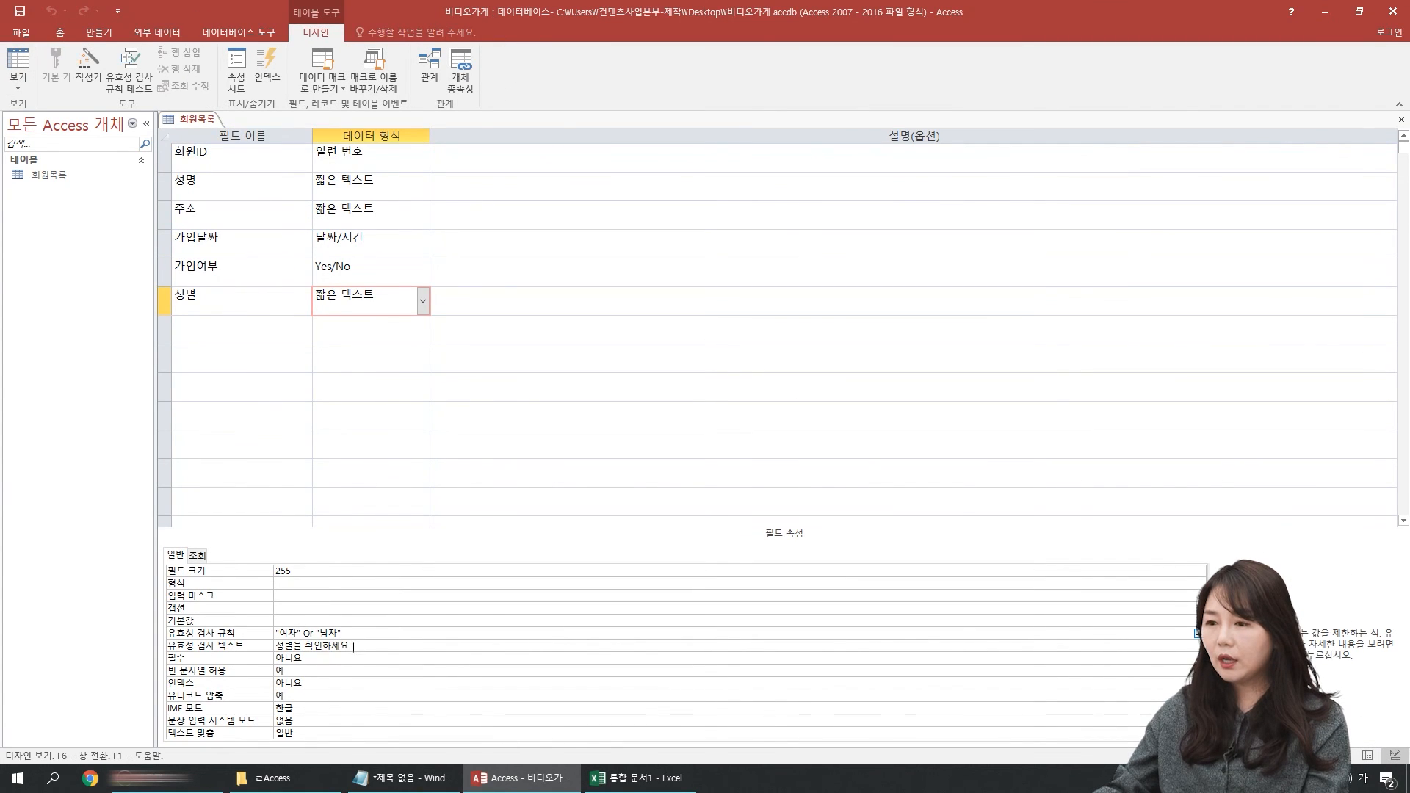
Step: Copy the 성별 field's validation rule "여자" Or "남자" and replace the open Notepad note's text with it, in a maximized window
key(Up)
key(ctrl+c)
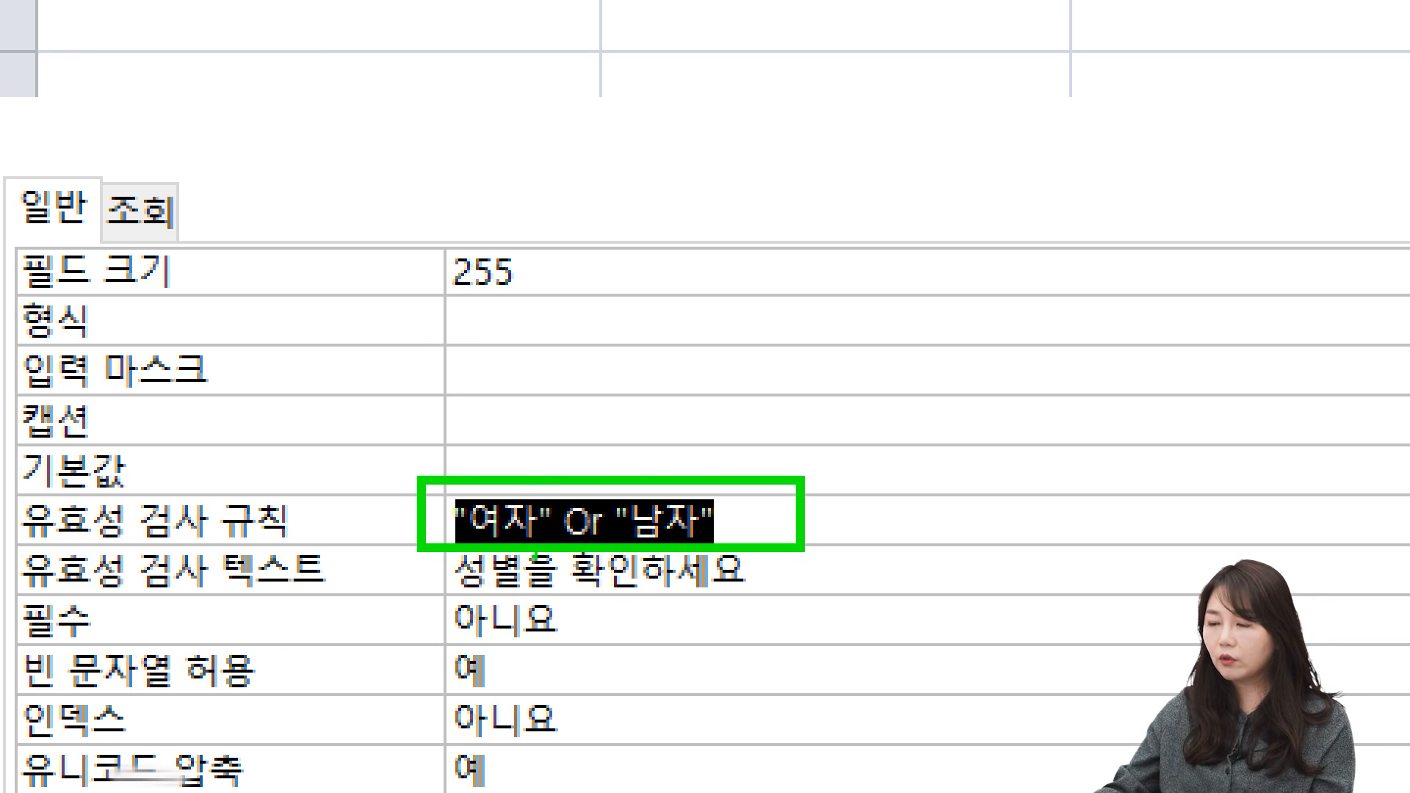
drag(433, 604, 803, 604)
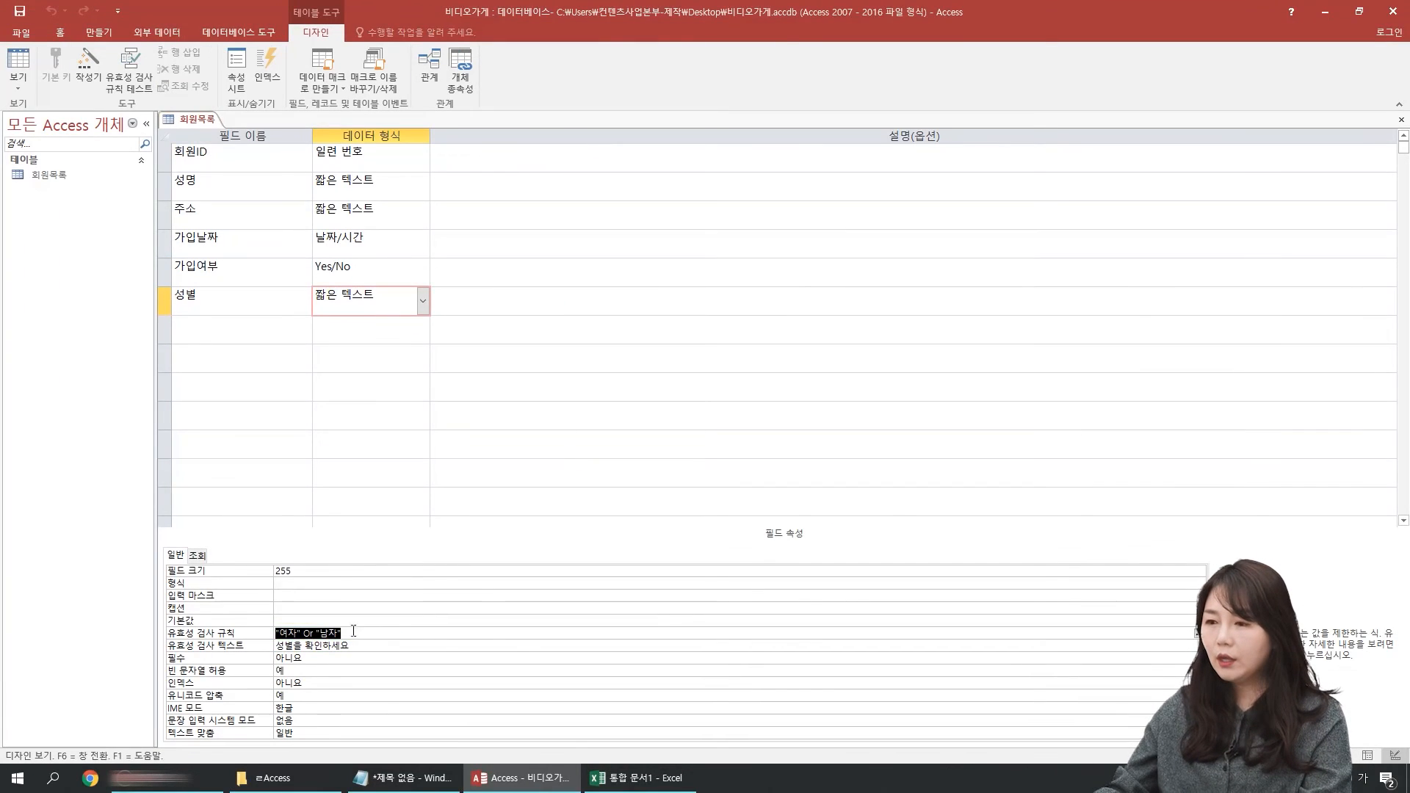
click(403, 777)
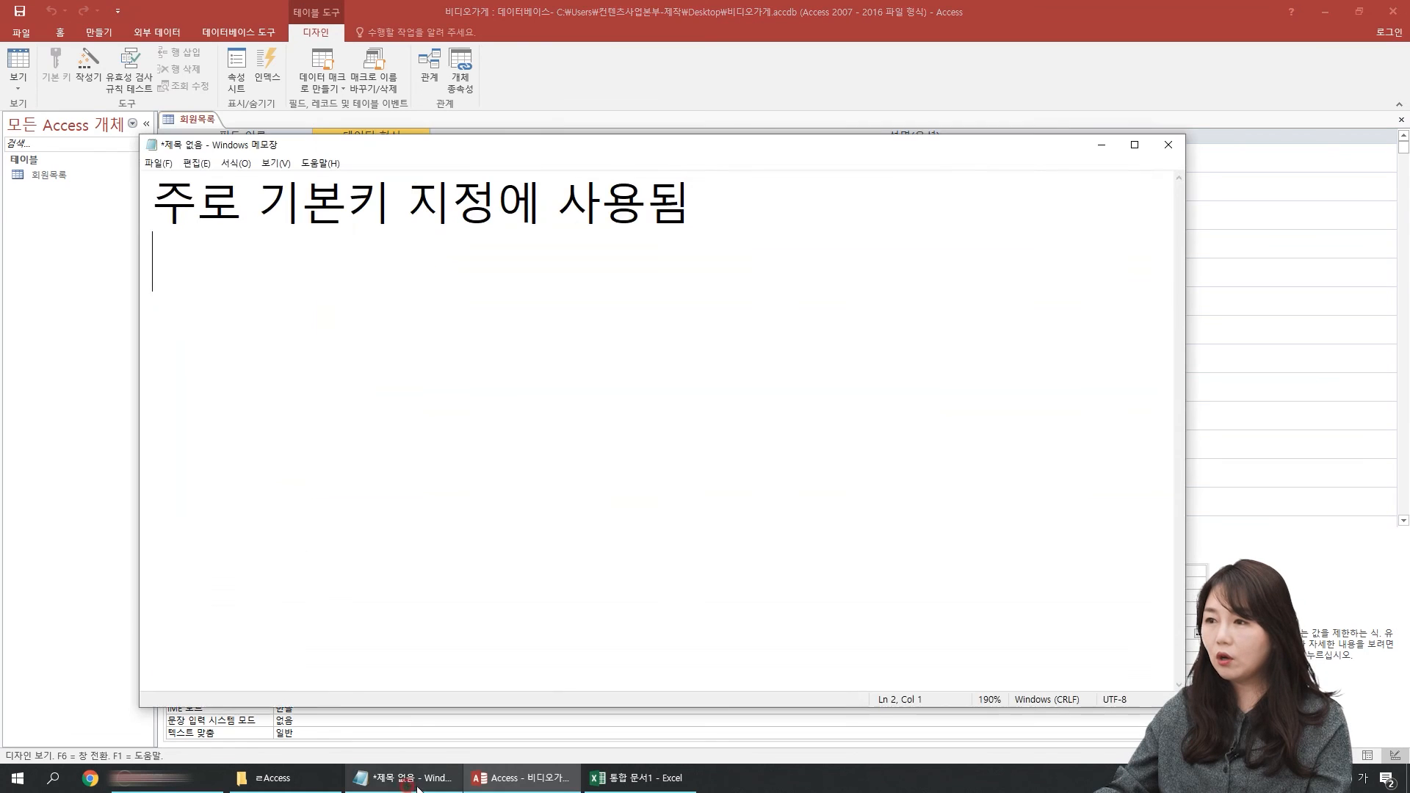
key(ctrl+a)
key(ctrl+v)
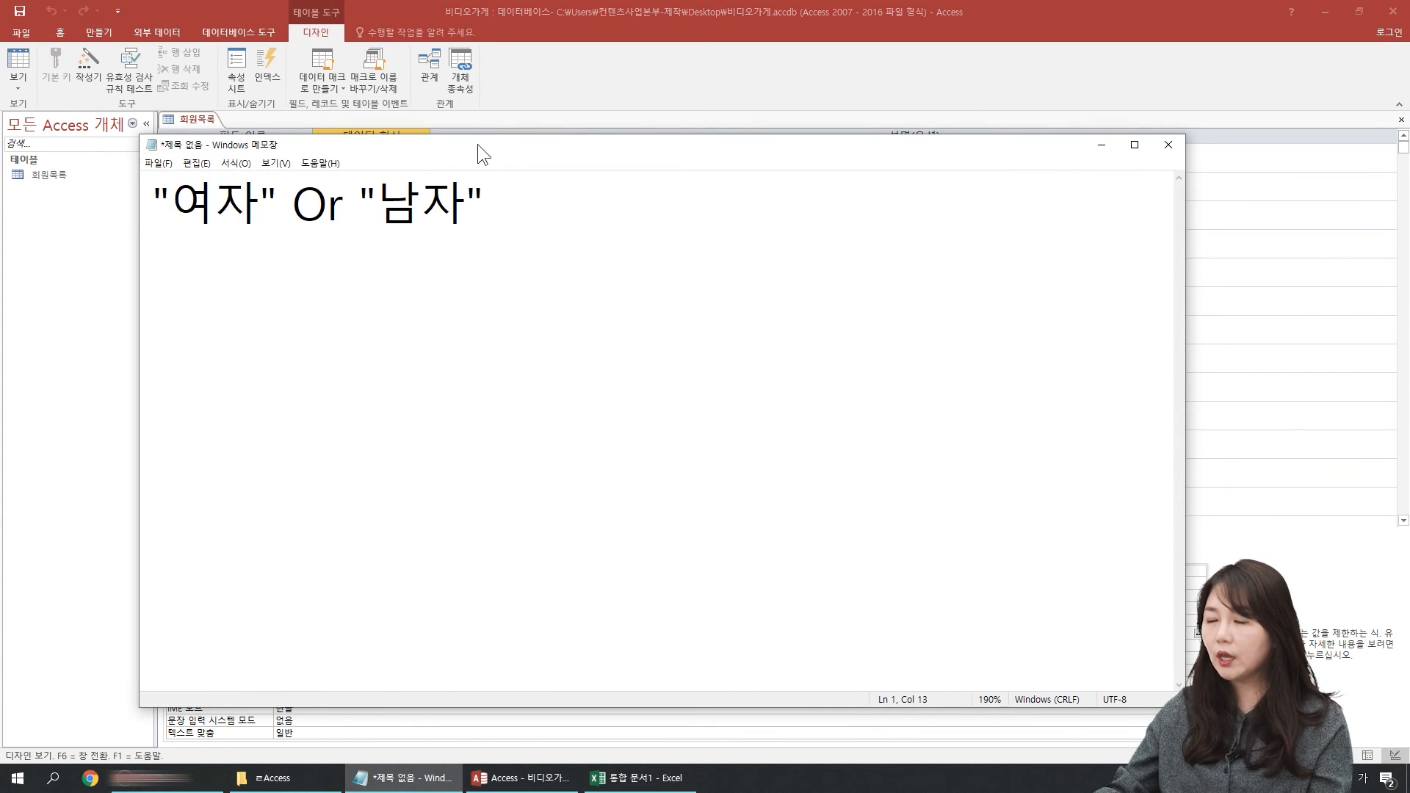
double_click(501, 143)
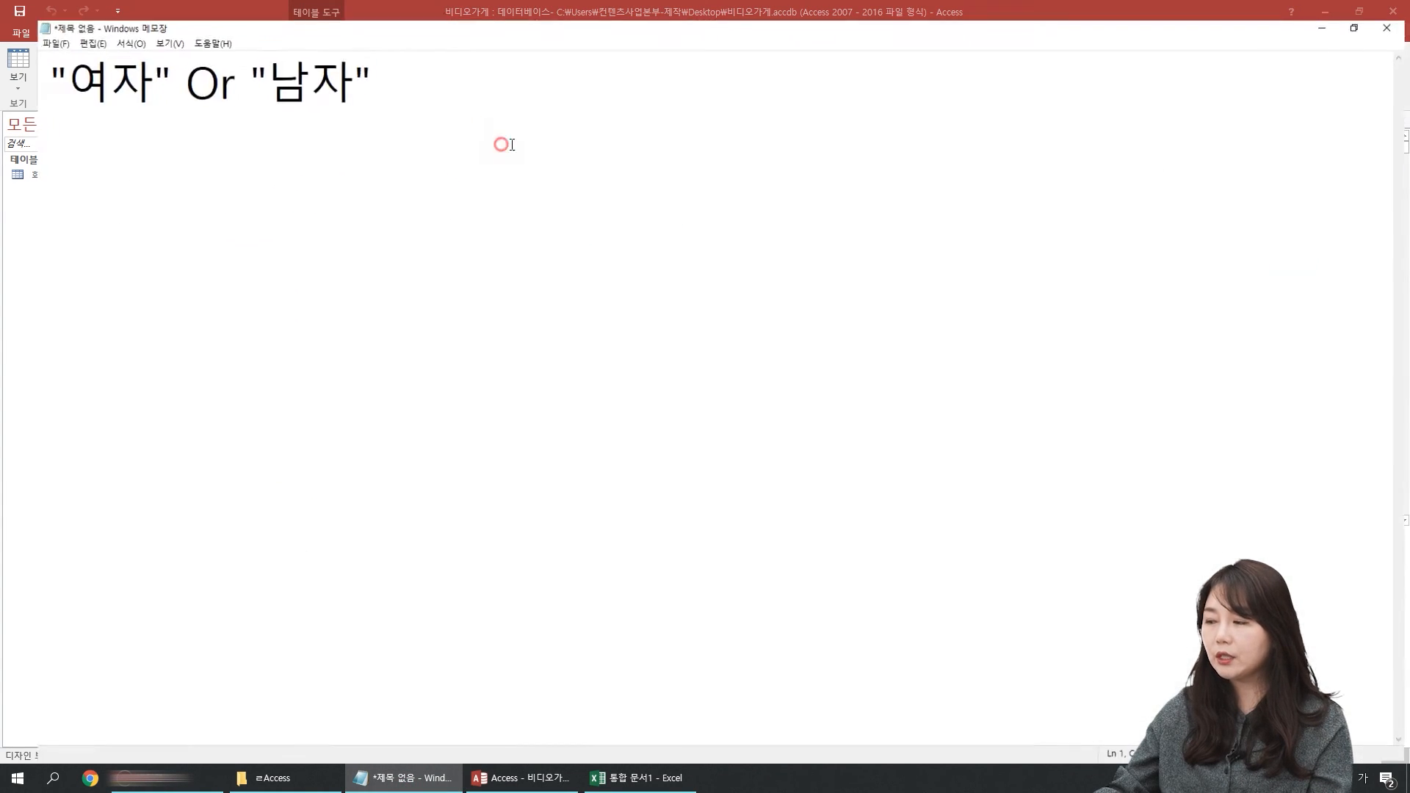
scroll(326, 316, down, 2)
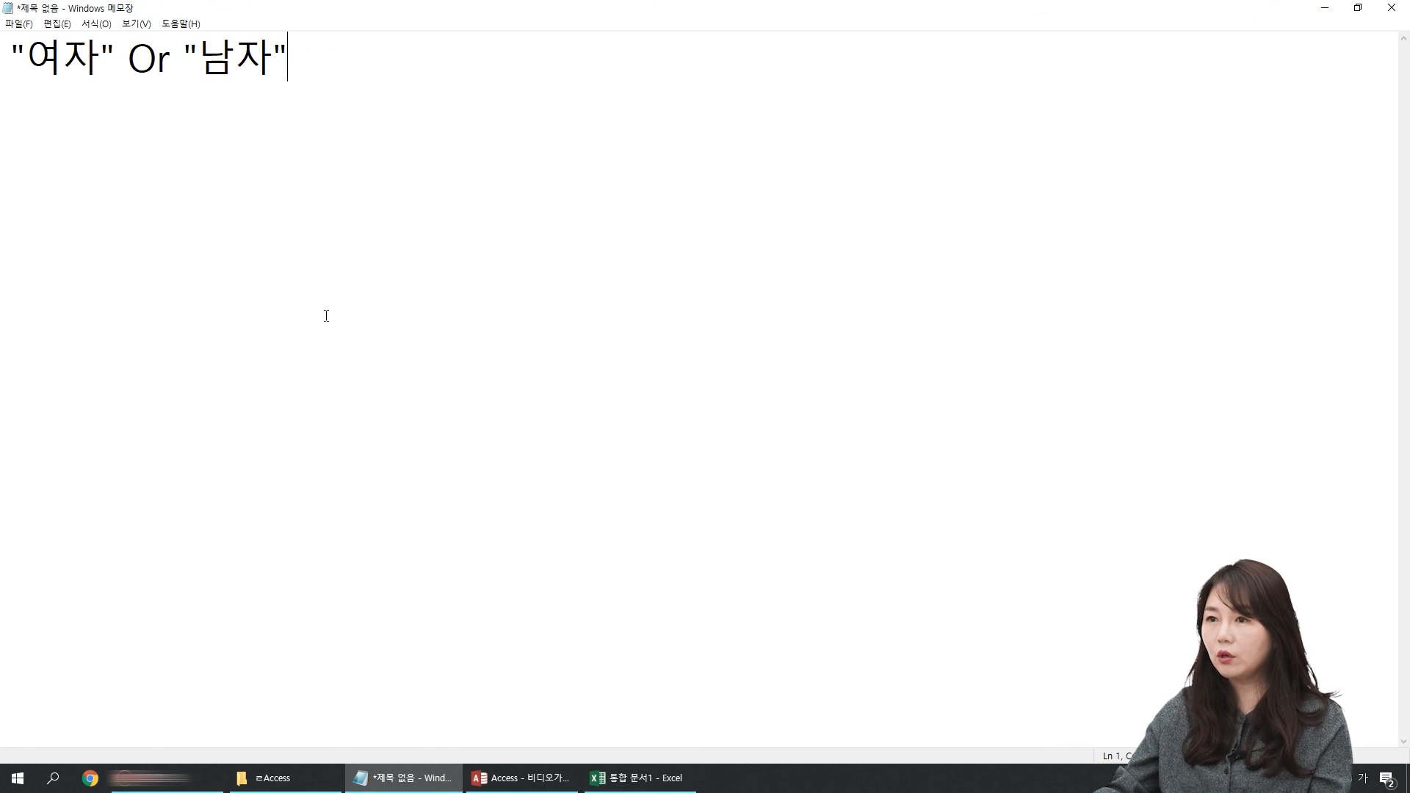
Step: Add the heading 1이상 10이하 to the note, leaving a blank line after the 성별 rule
key(Down)
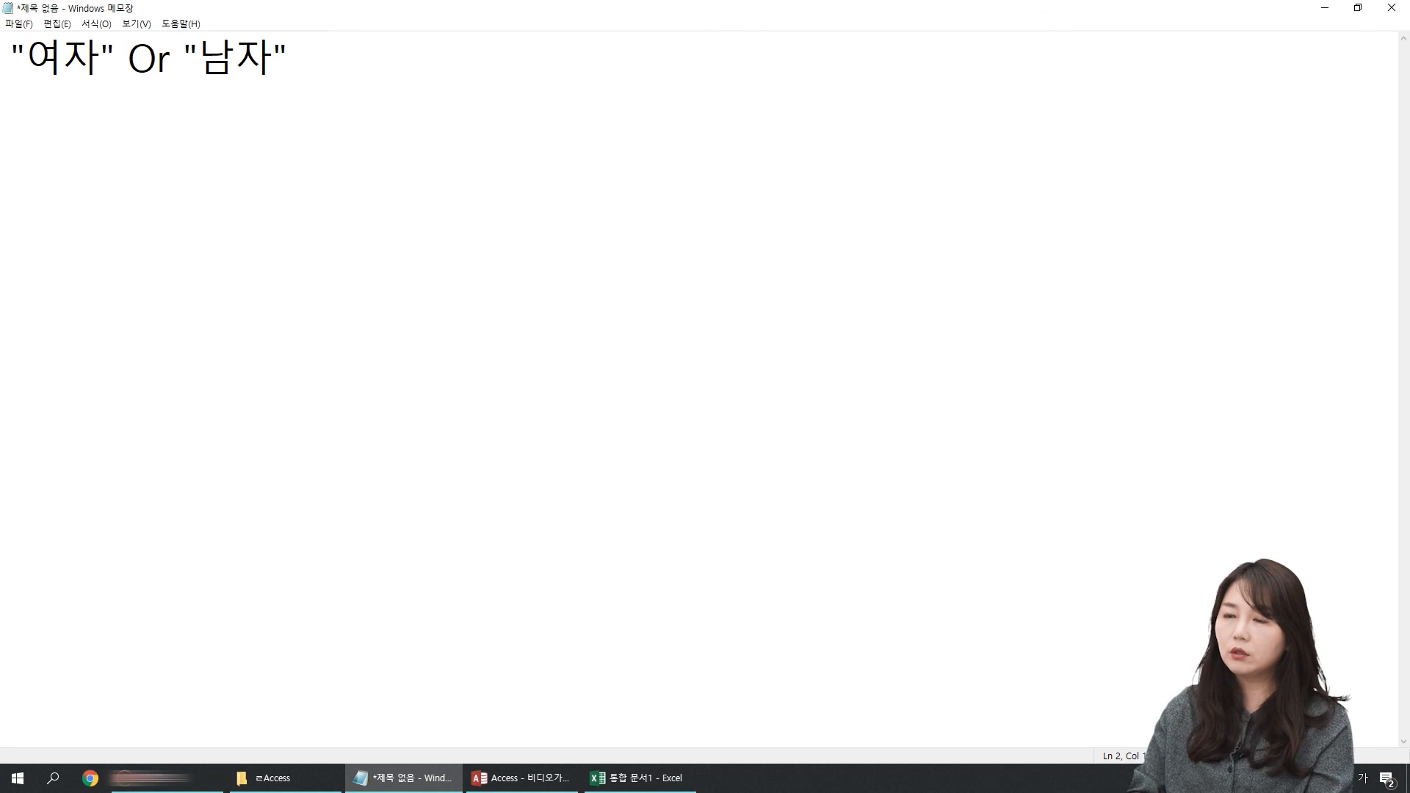
key(Down)
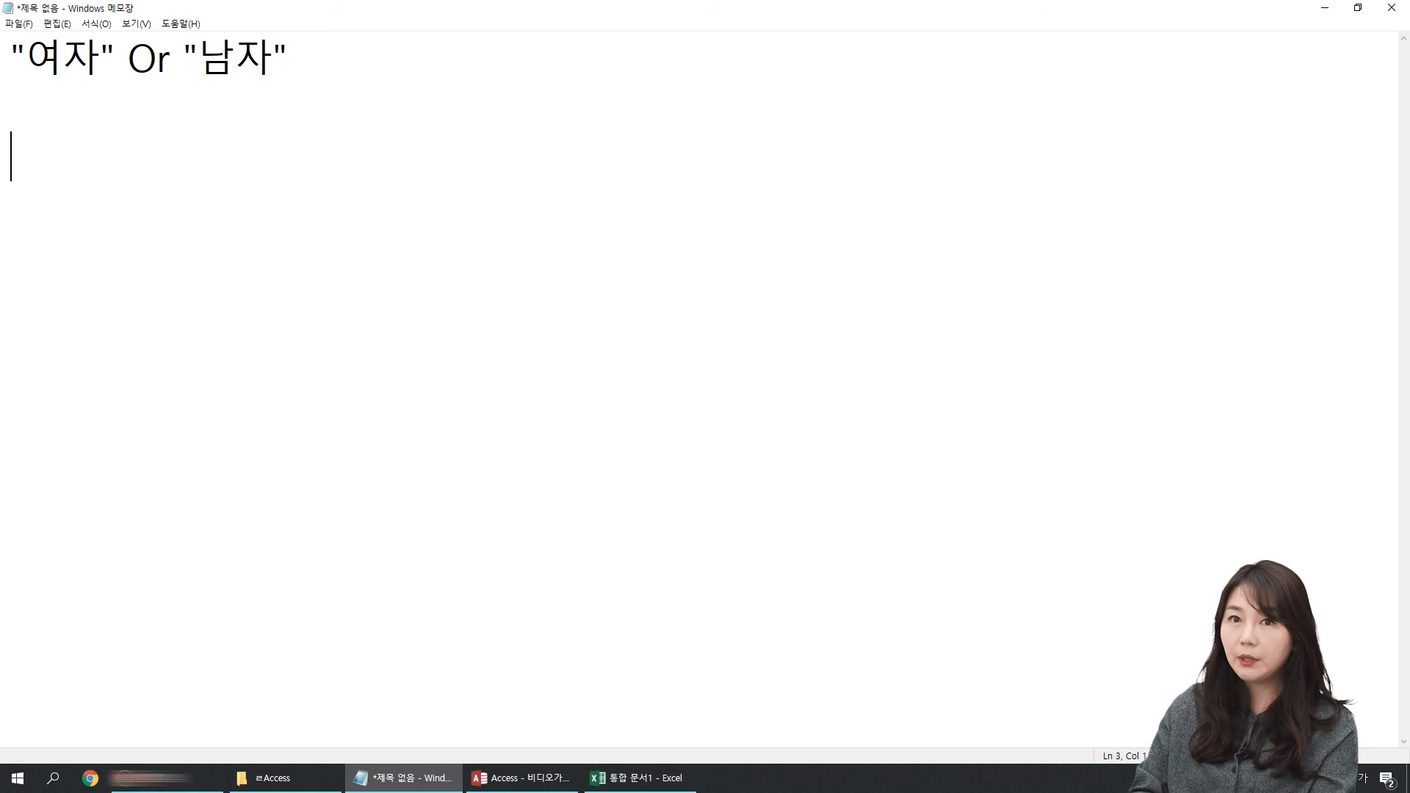
text(d)
key(BackSpace)
text(1이상 10ㅇ)
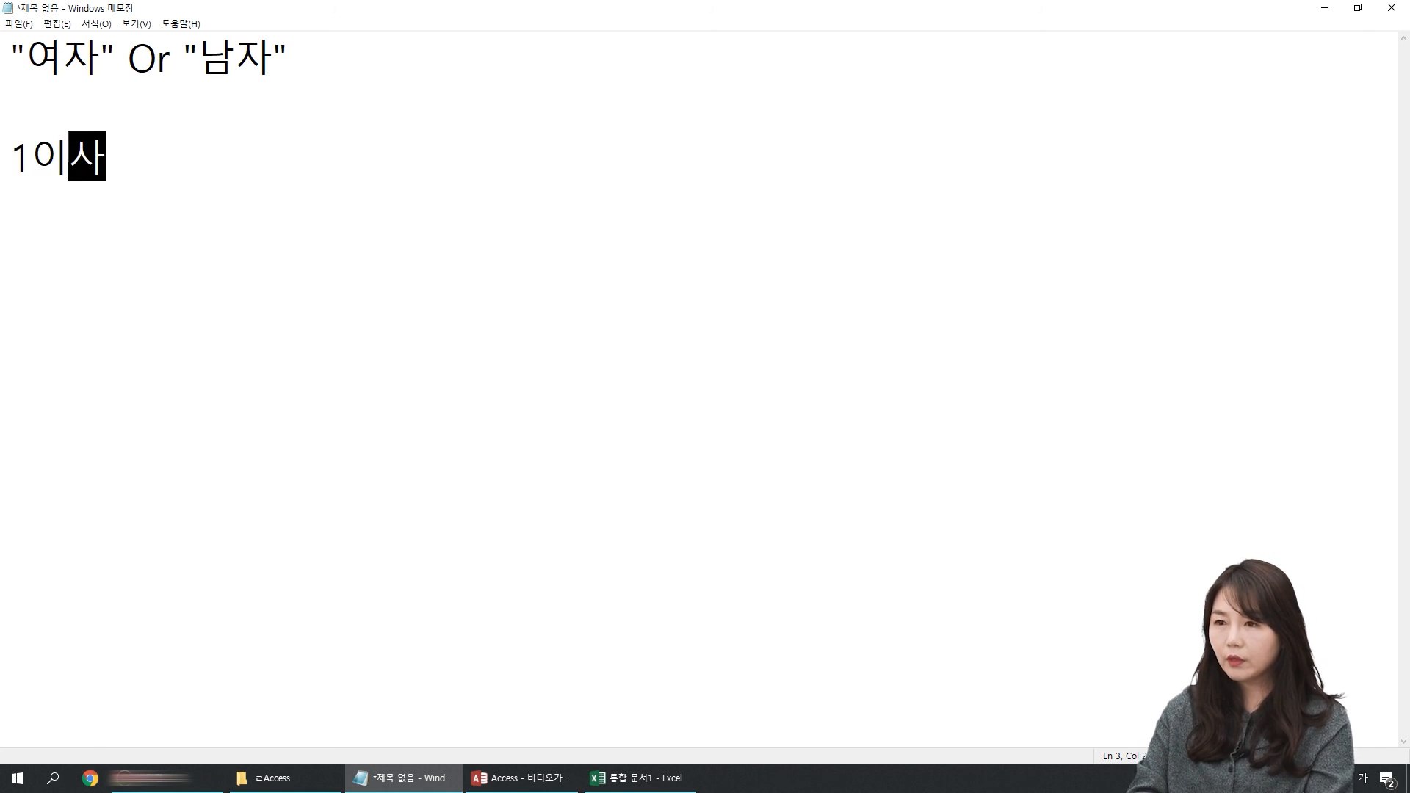
text(이하)
key(Return)
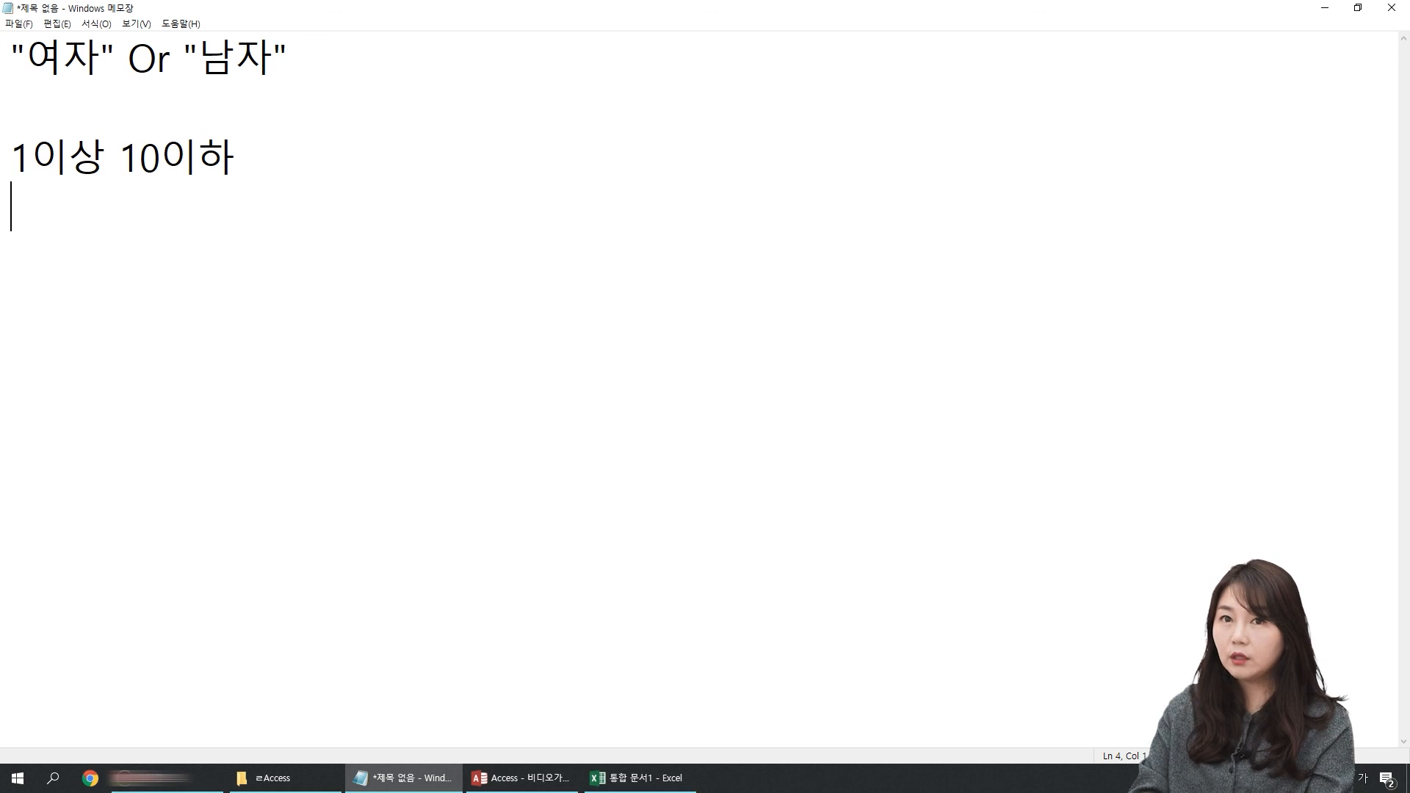
Step: Write the validation expression >=1 and <=10 under the 1이상 10이하 heading
text(>=1)
key(Hangul)
text(and)
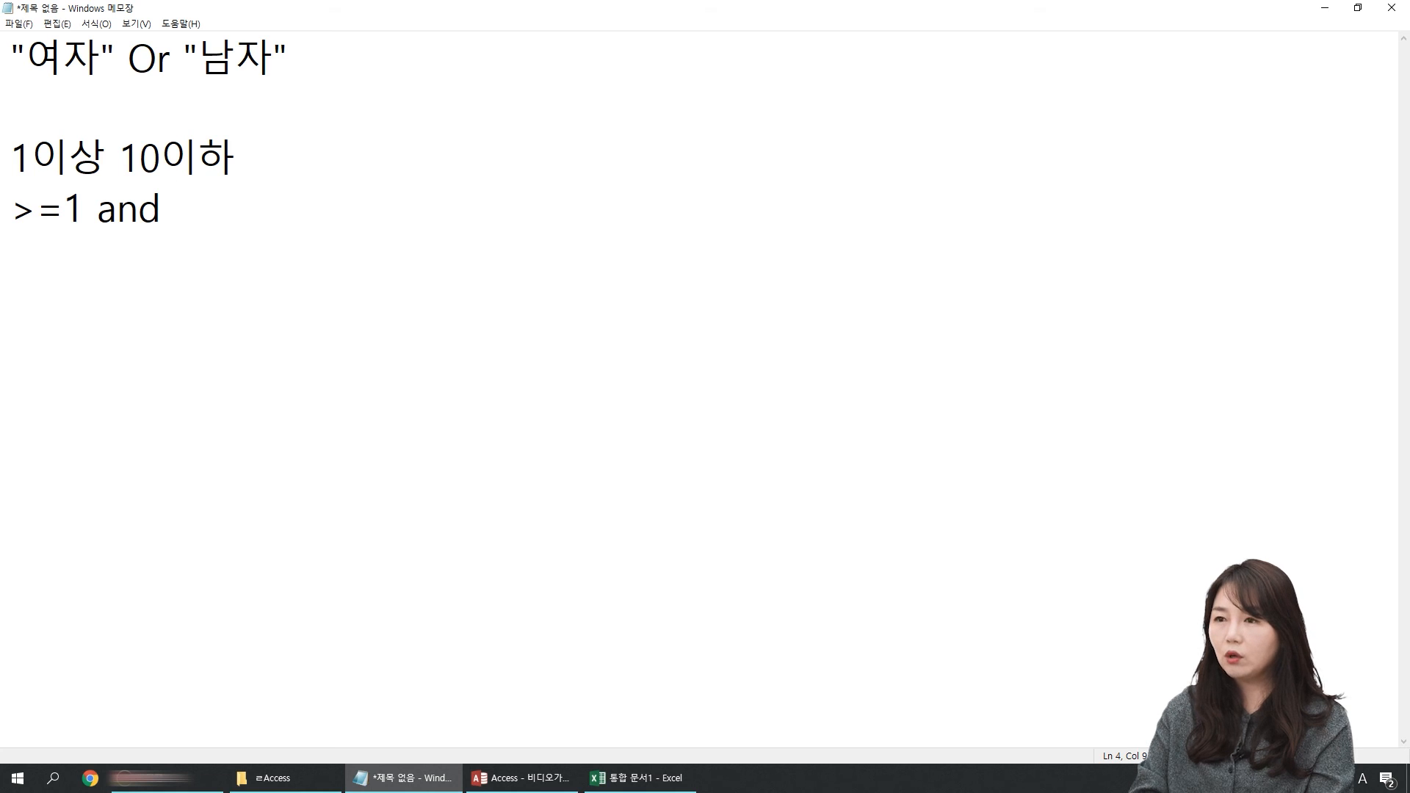
text( <=10)
key(Return)
key(Return)
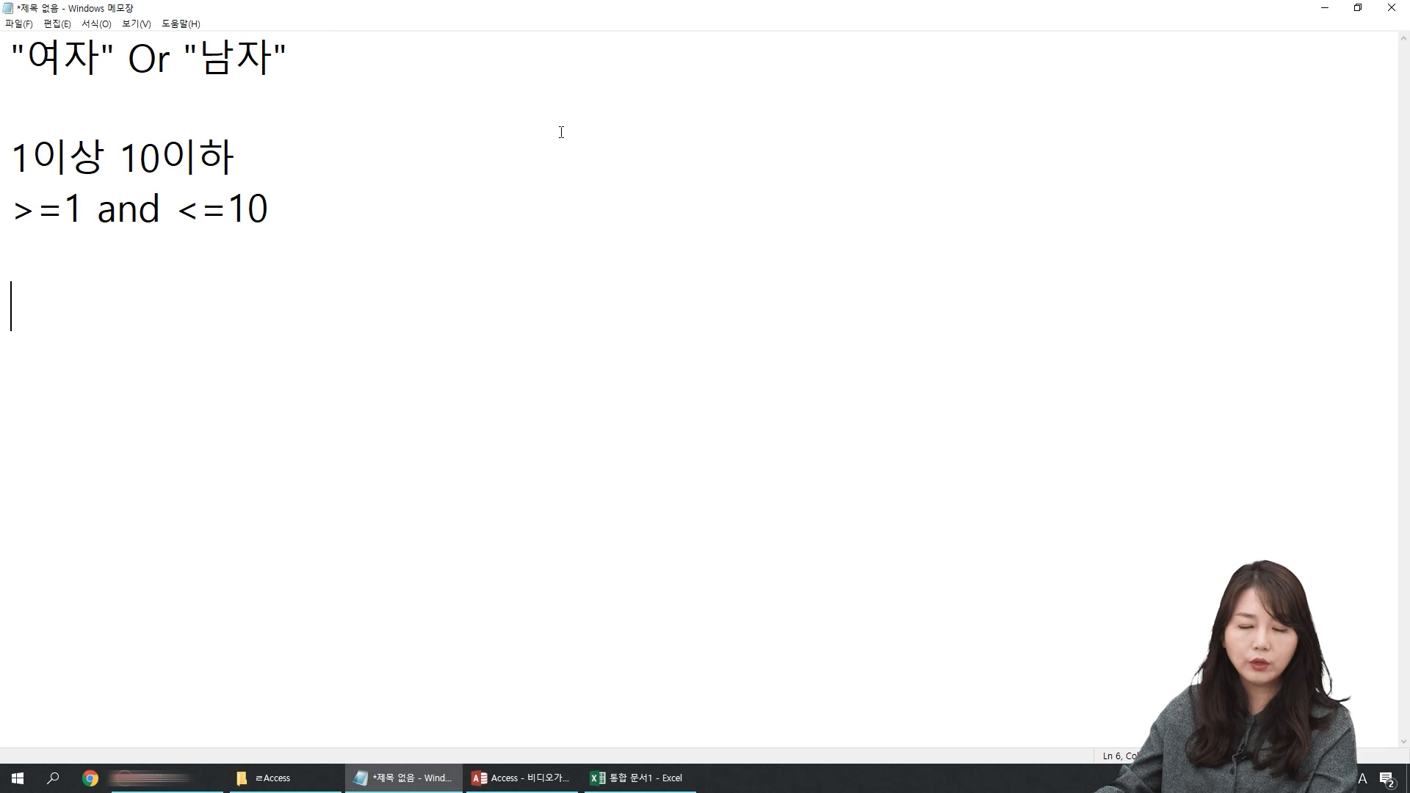
Step: Replace the whole note with the heading 현재날짜 이후만 넣어라, followed by blank lines
drag(511, 355, 10, 14)
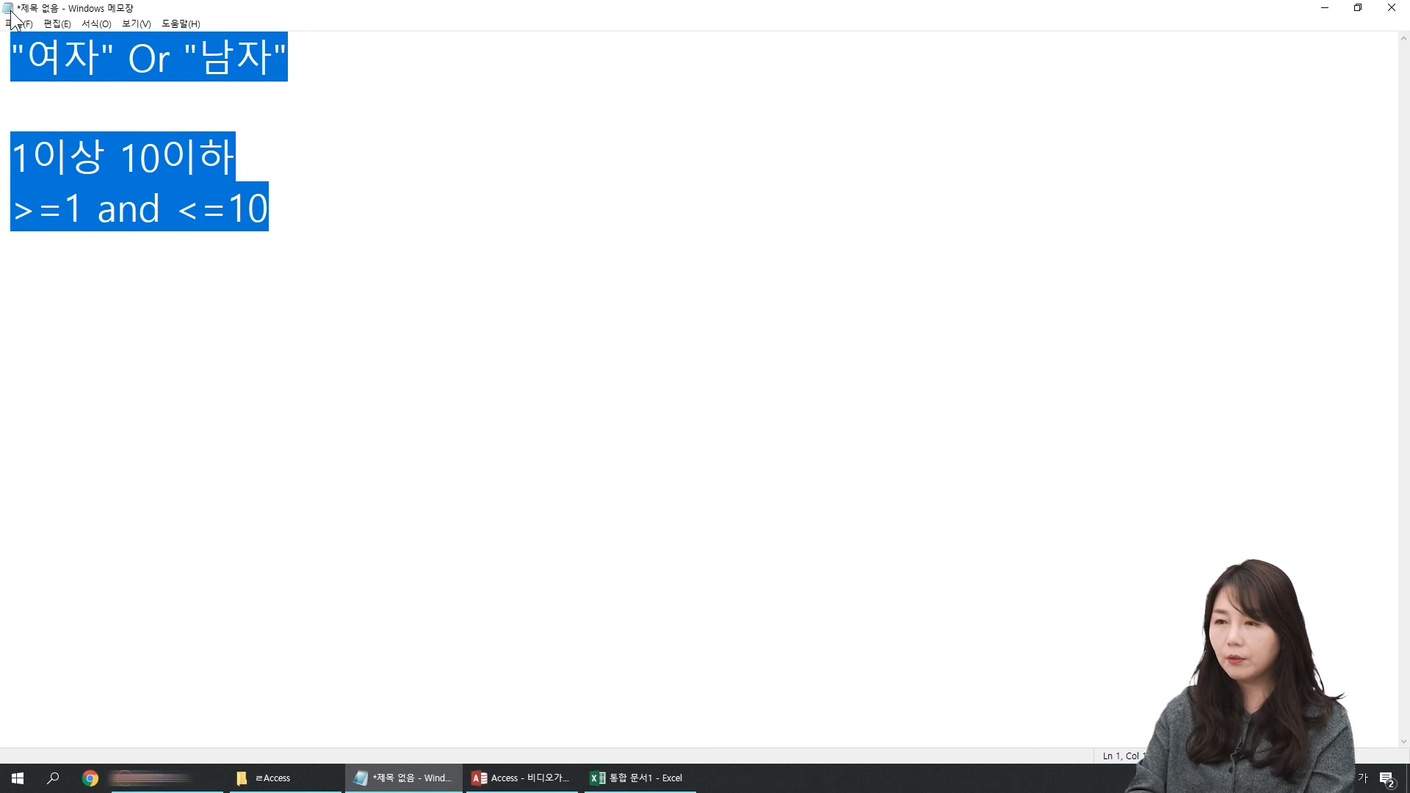
key(Hangul)
text(현재나ㄹ짜 )
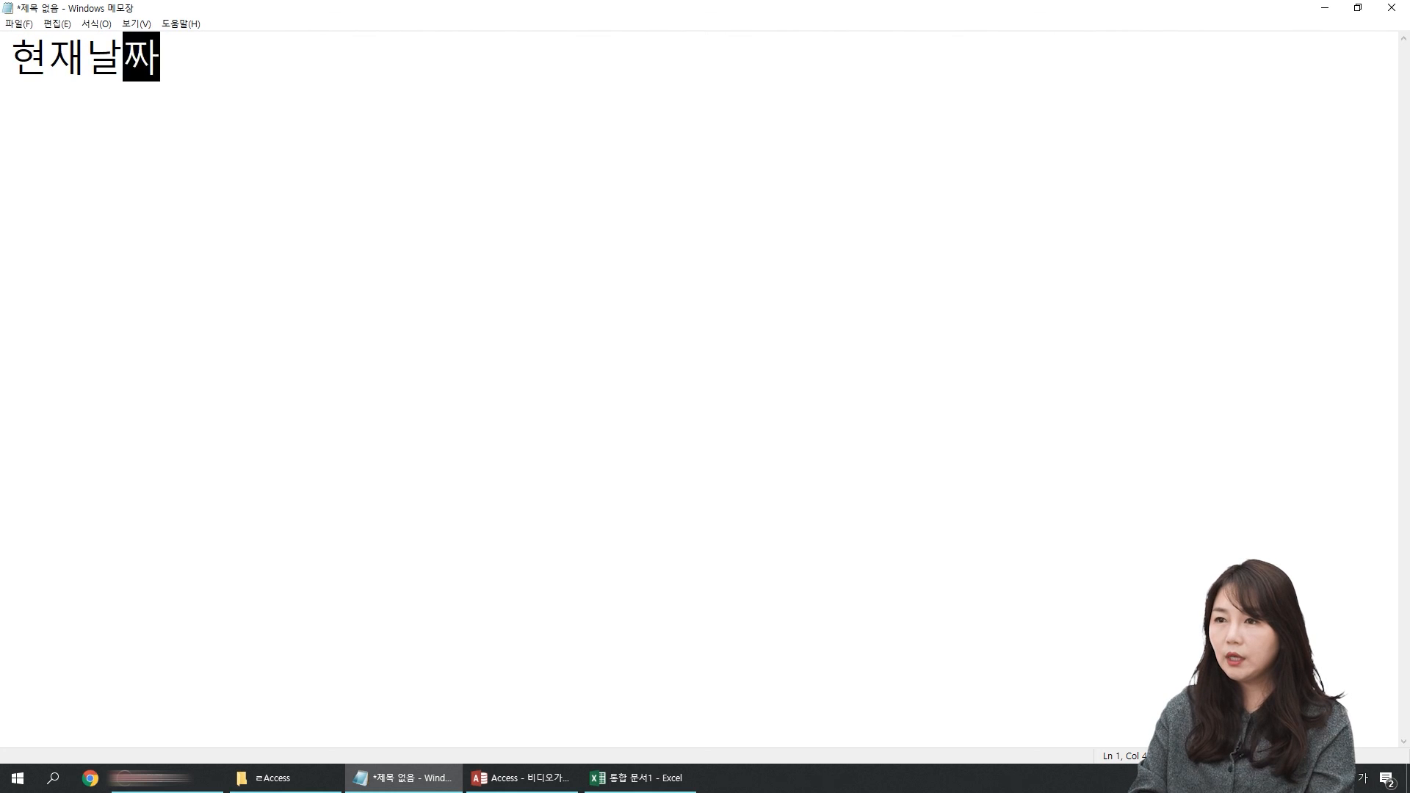
text(이)
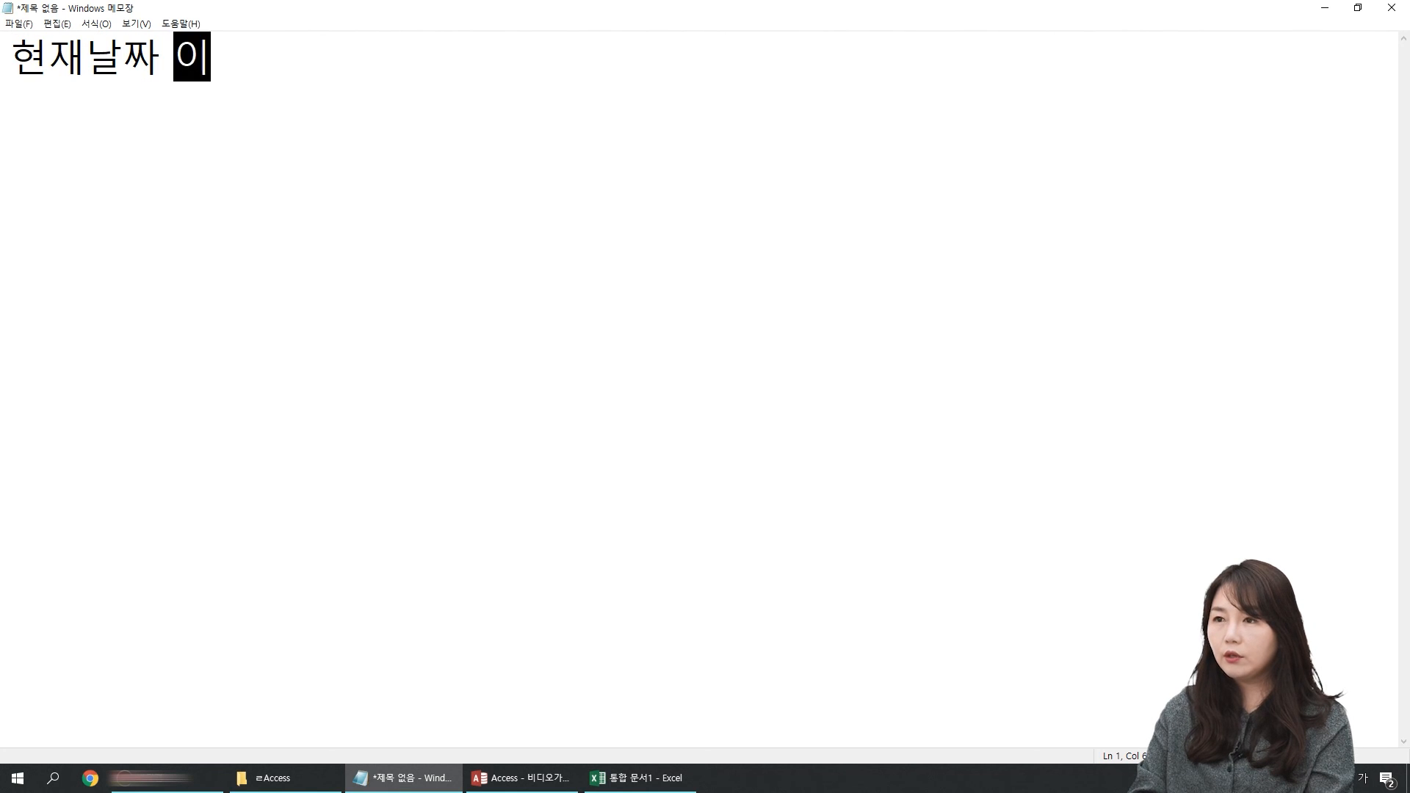
text(후만 넣어라)
key(Return)
key(Return)
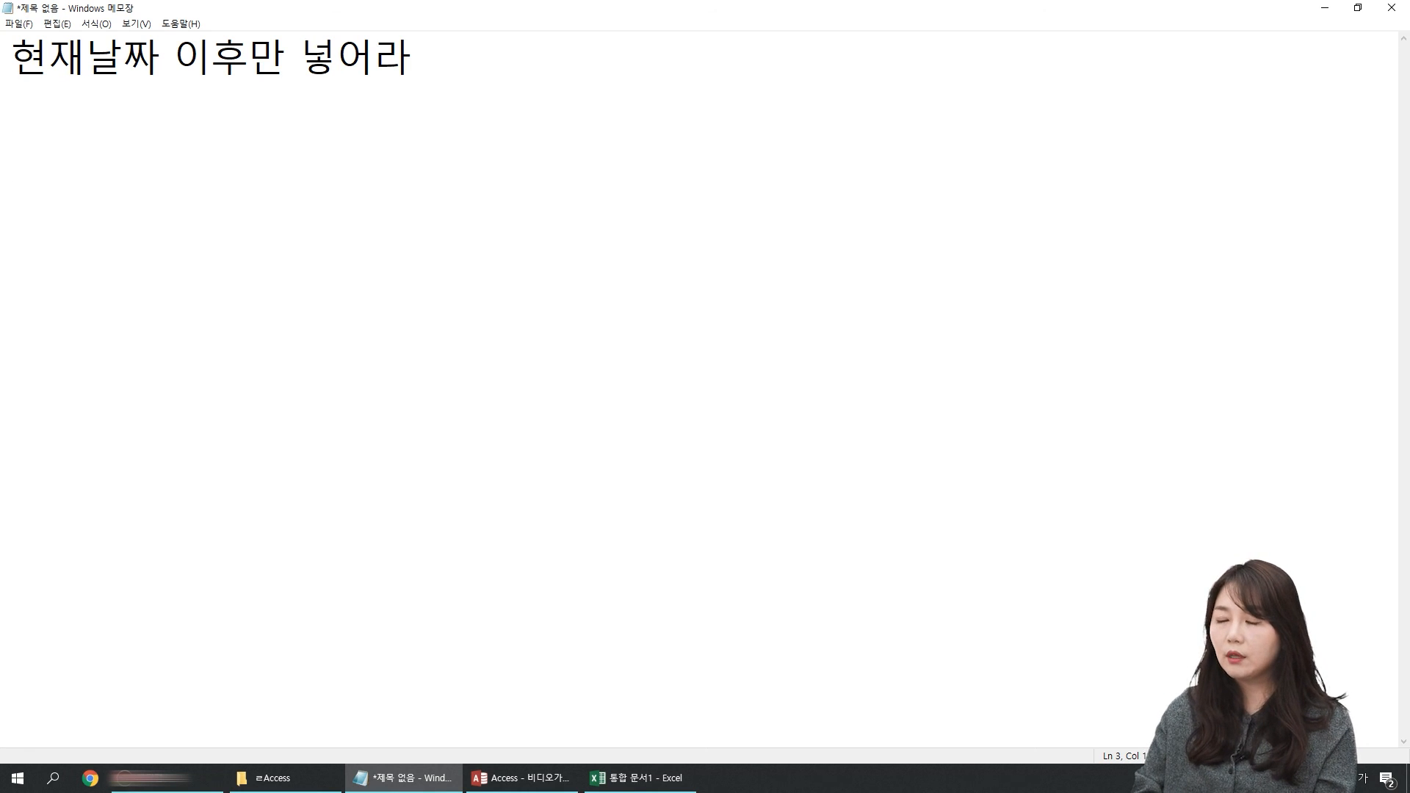
double_click(148, 65)
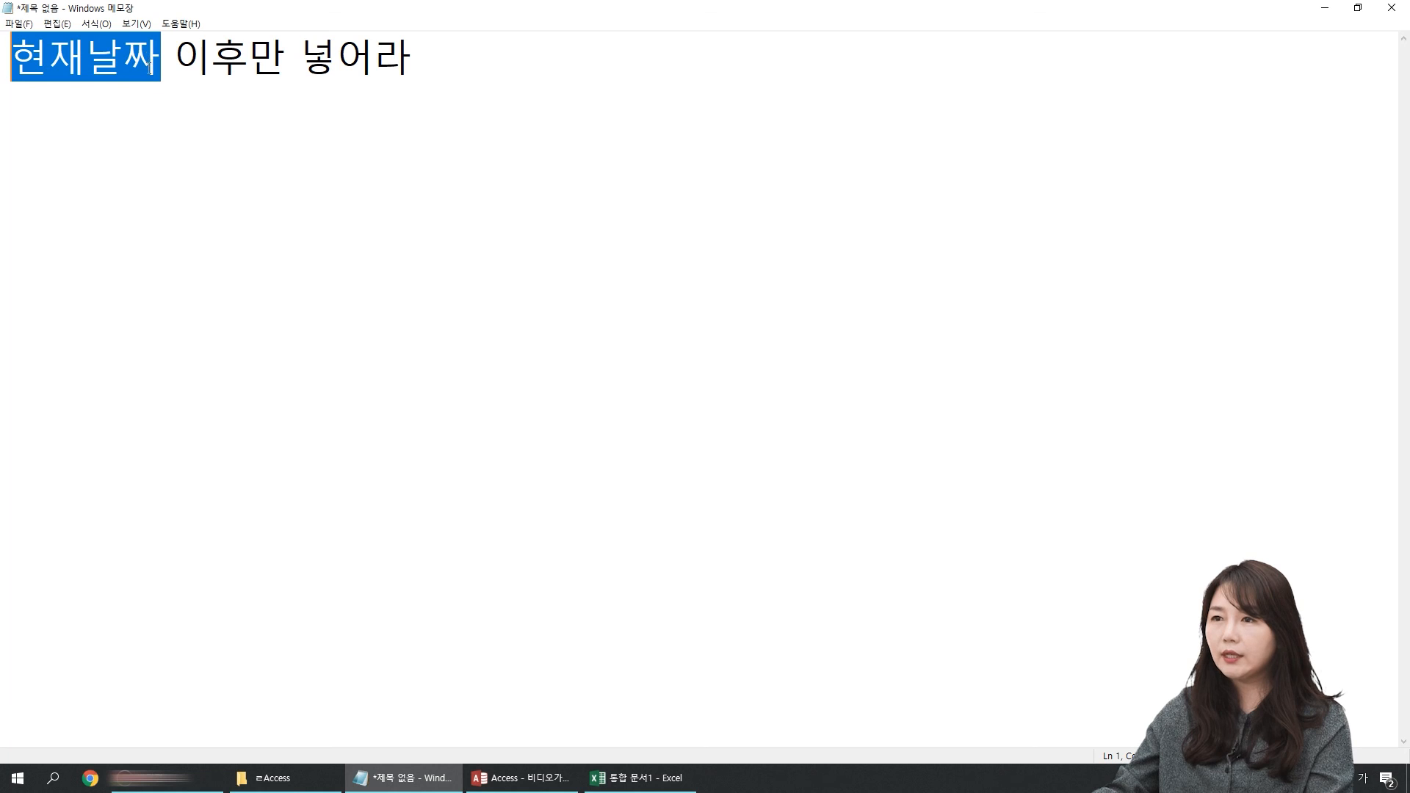
click(100, 147)
click(134, 125)
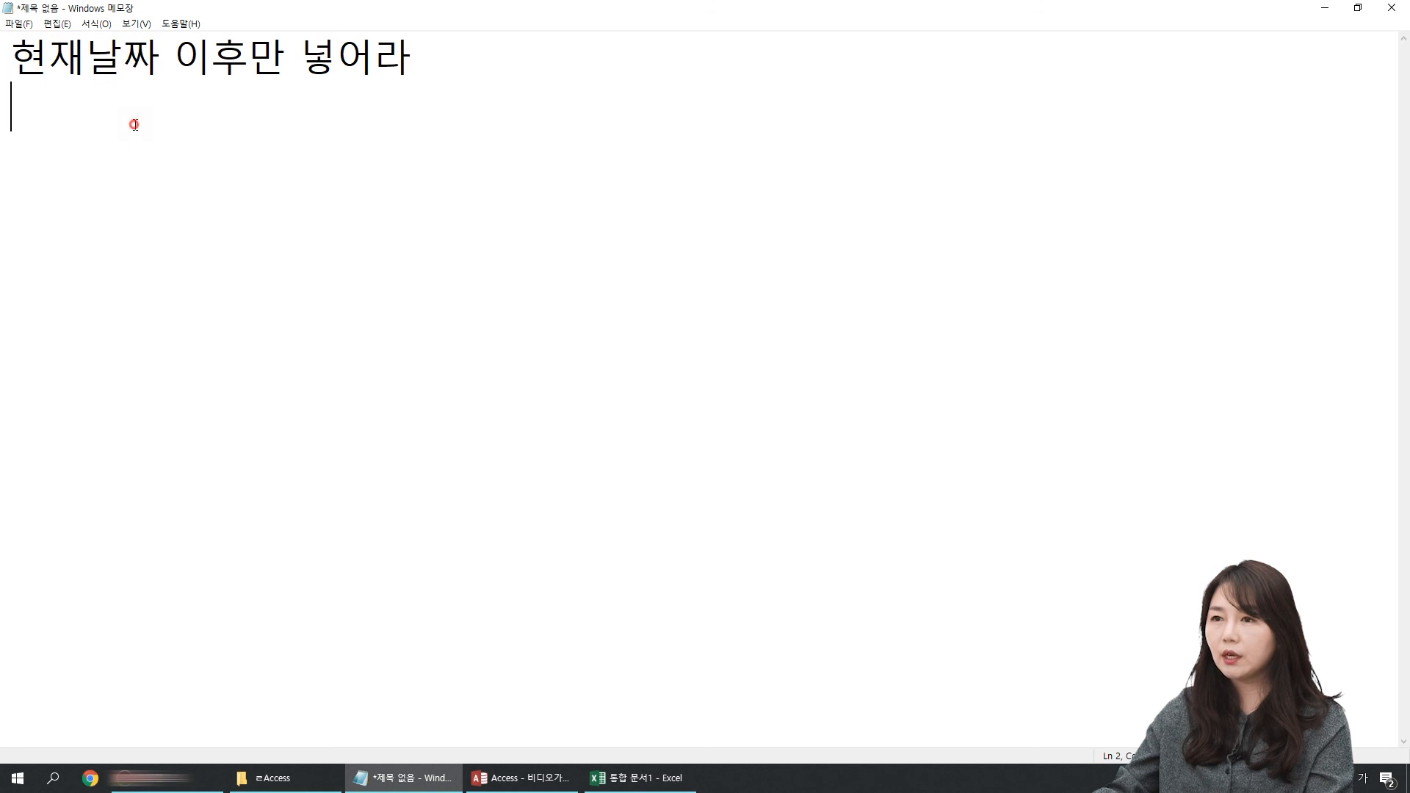
key(Hangul)
text(=)
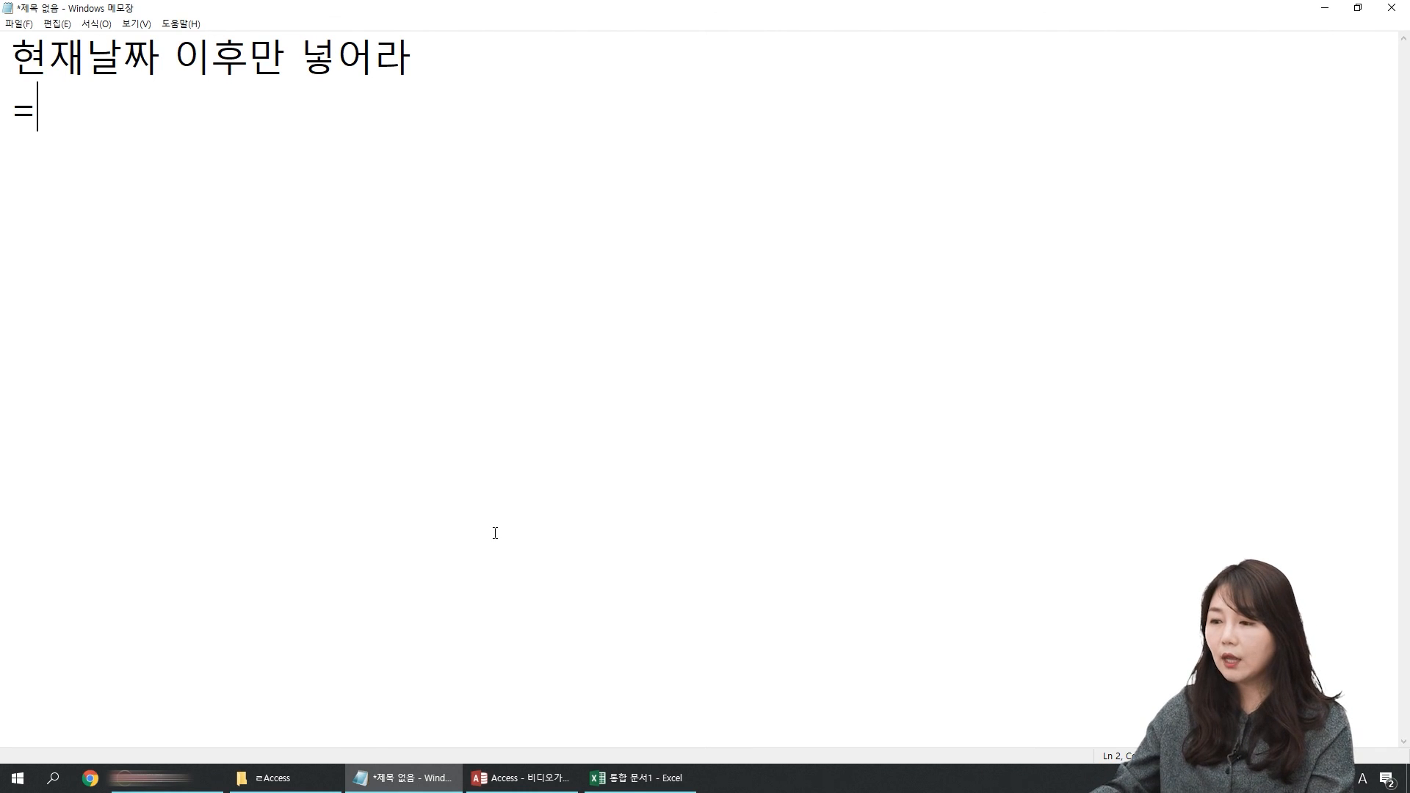
key(Return)
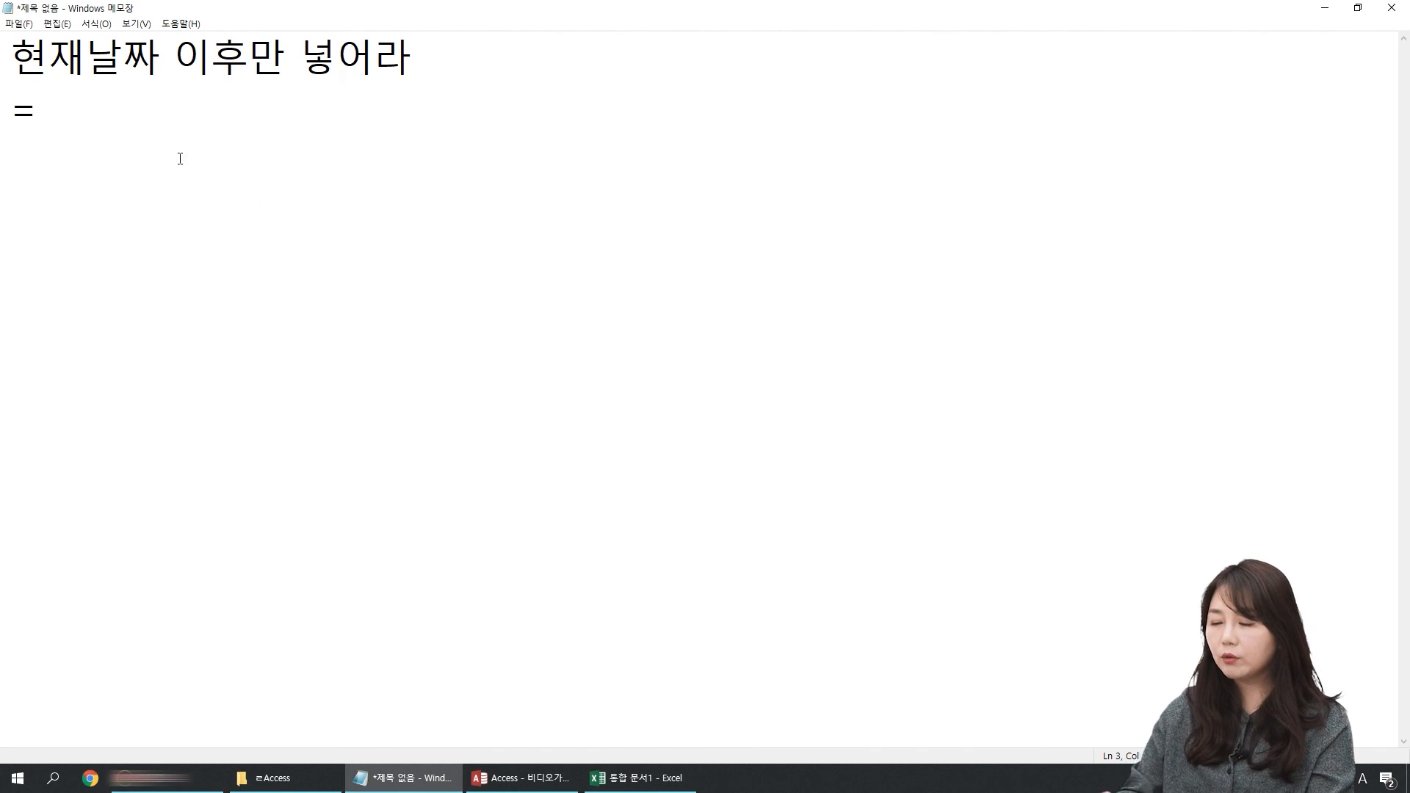
key(BackSpace)
key(BackSpace)
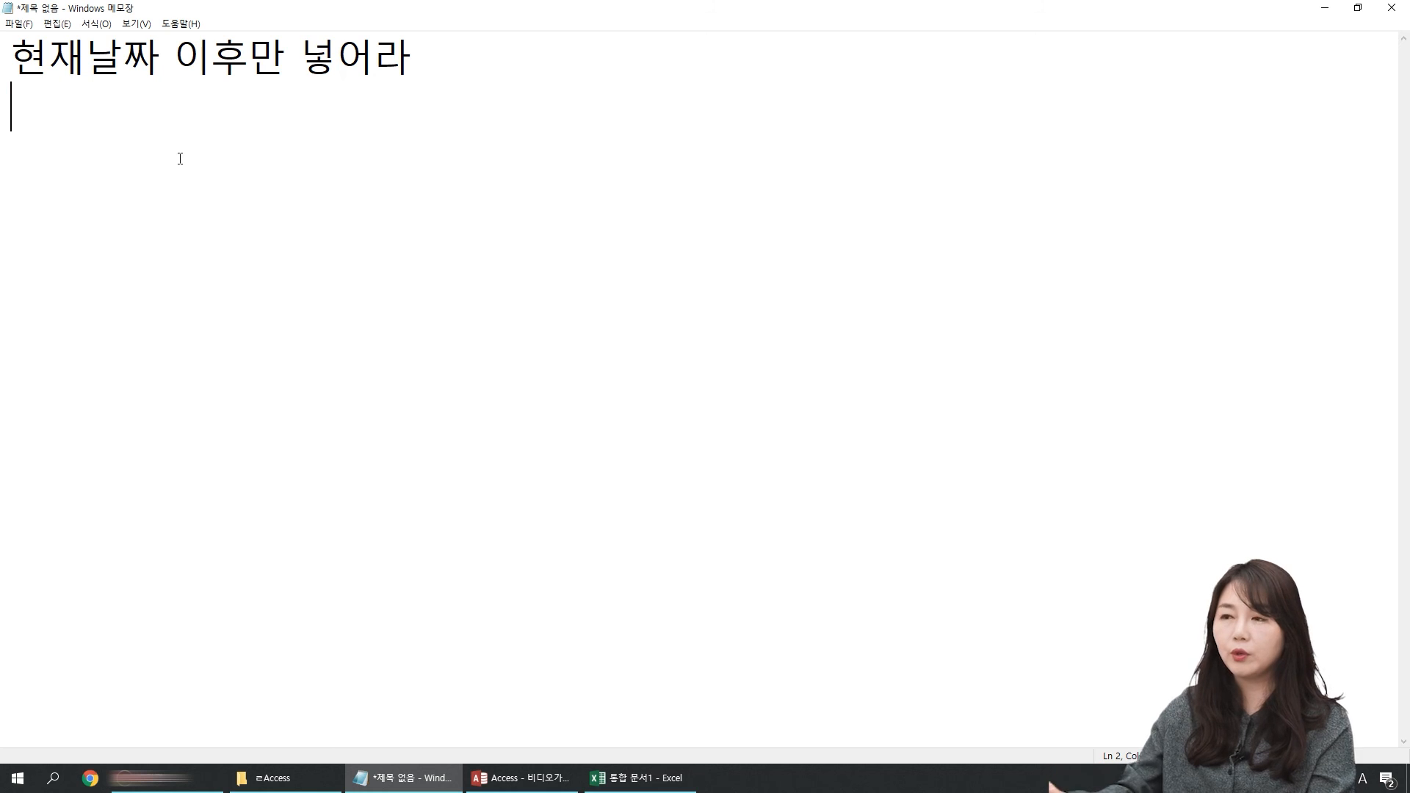
click(221, 192)
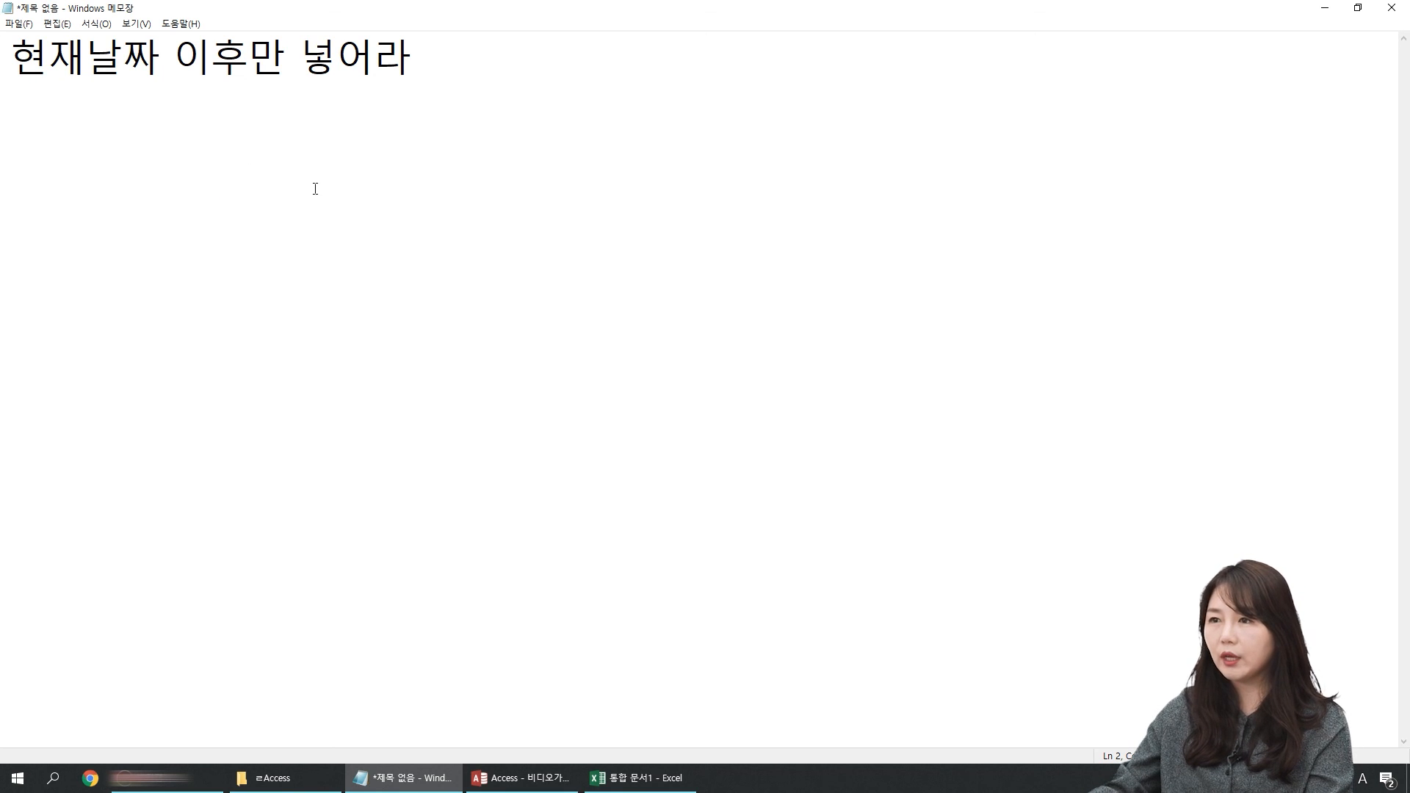
Step: Open a second, empty Notepad window, enlarge its text zoom and maximize it
right_click(415, 789)
click(376, 690)
text(d)
key(BackSpace)
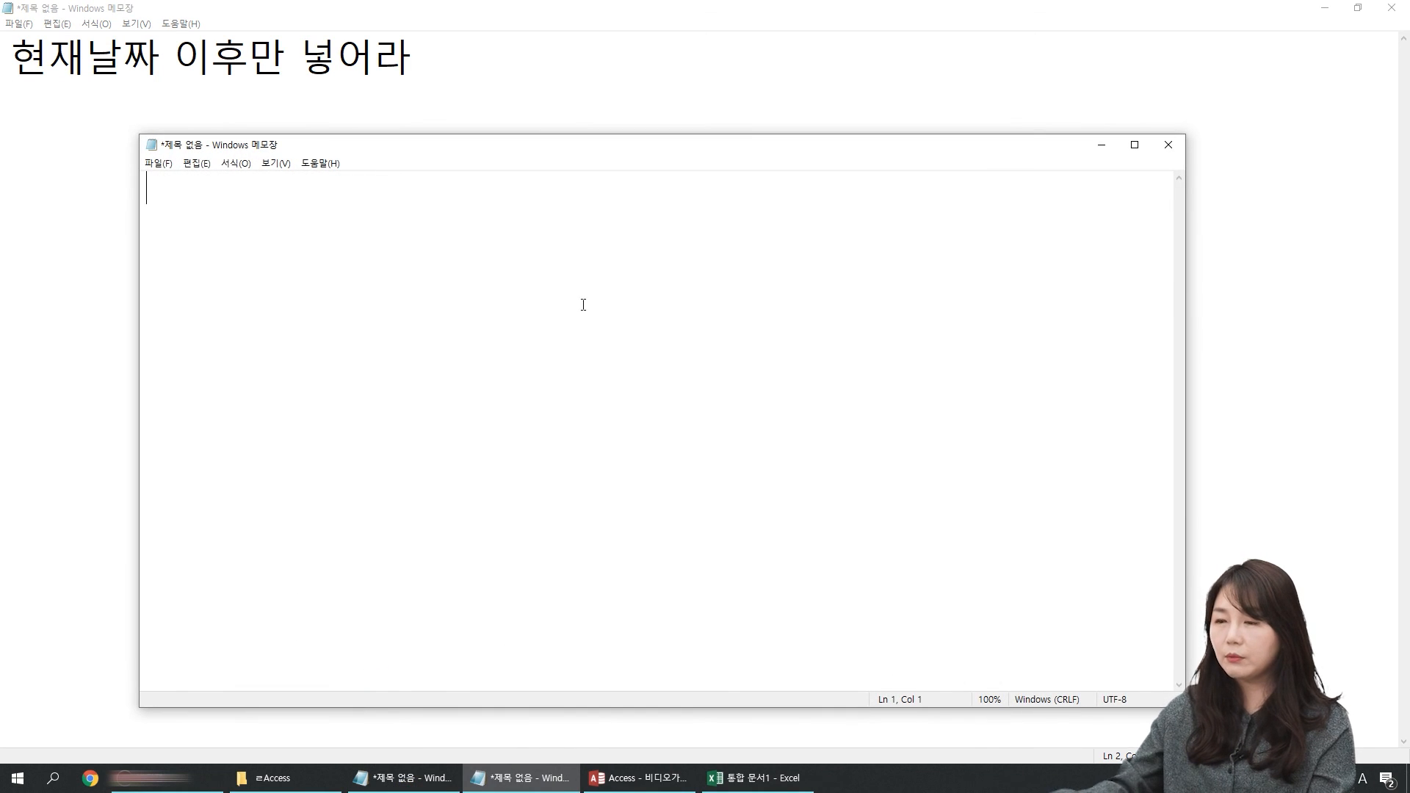
scroll(561, 338, up, 9)
double_click(579, 151)
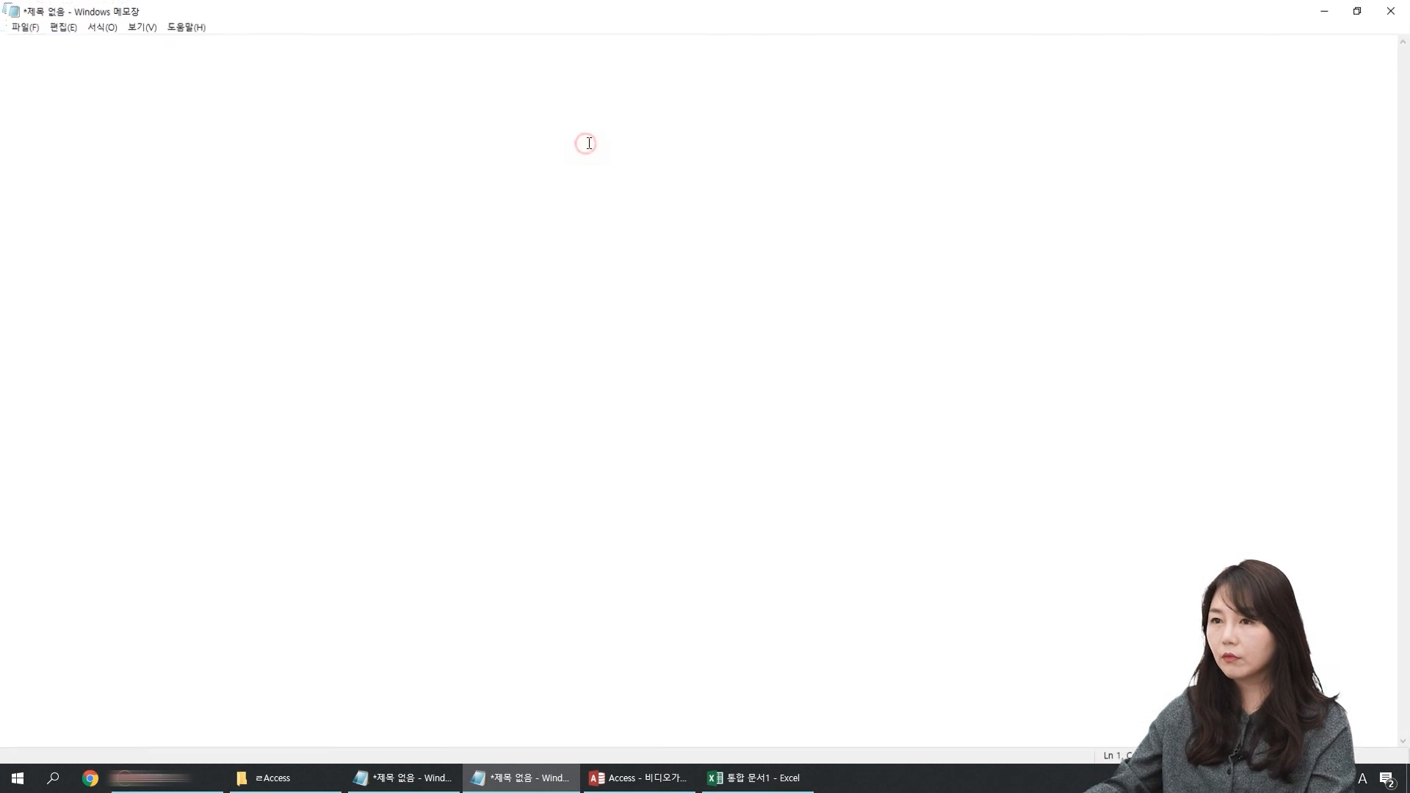
Step: Write =date() in the new note with the tab-separated description 현재날짜
text(d)
key(BackSpace)
text(=date())
key(Tab)
key(Tab)
key(Hangul)
text(현재날짜)
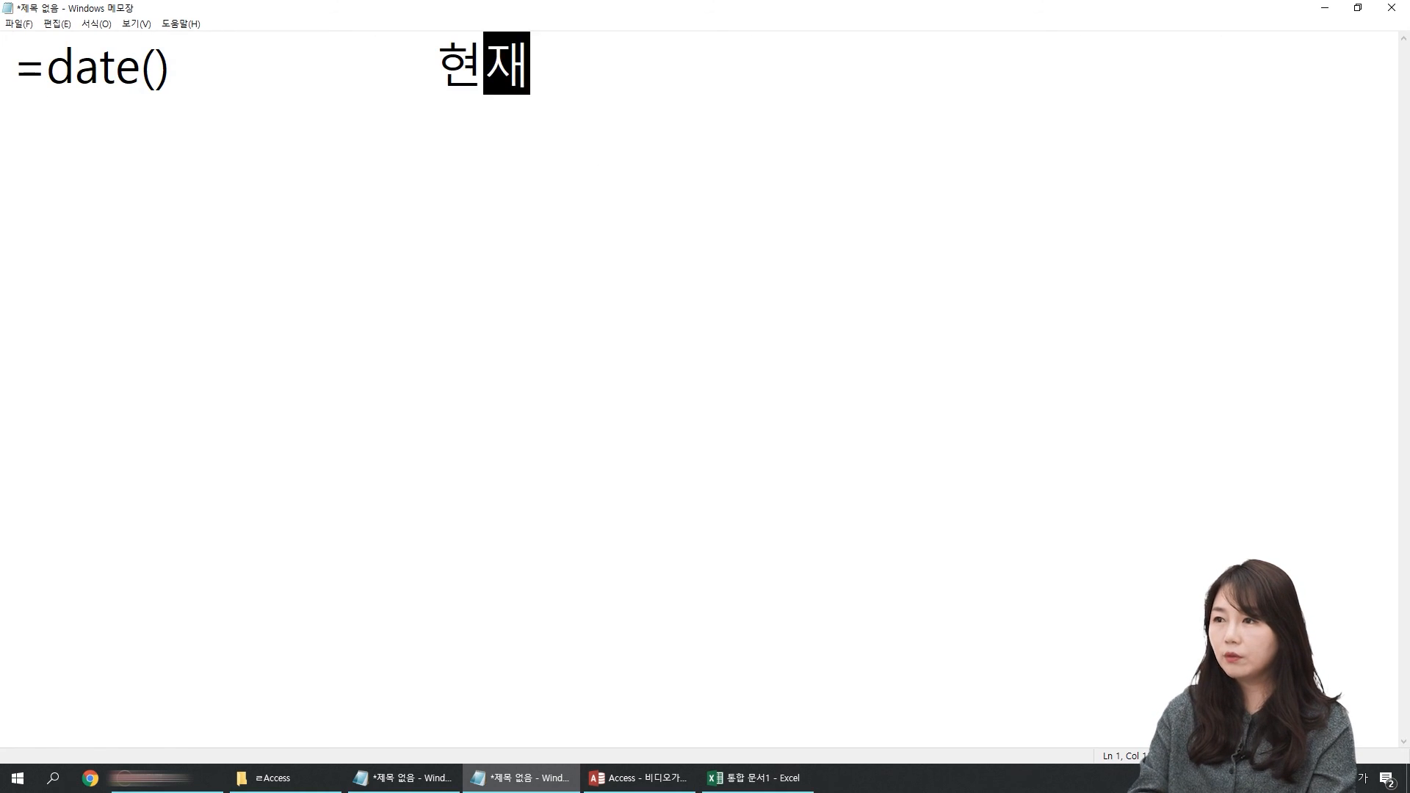
Step: Add =now() two lines below with the tab-separated description 현재날짜와 시간
key(Return)
key(Return)
key(Hangul)
text(=now())
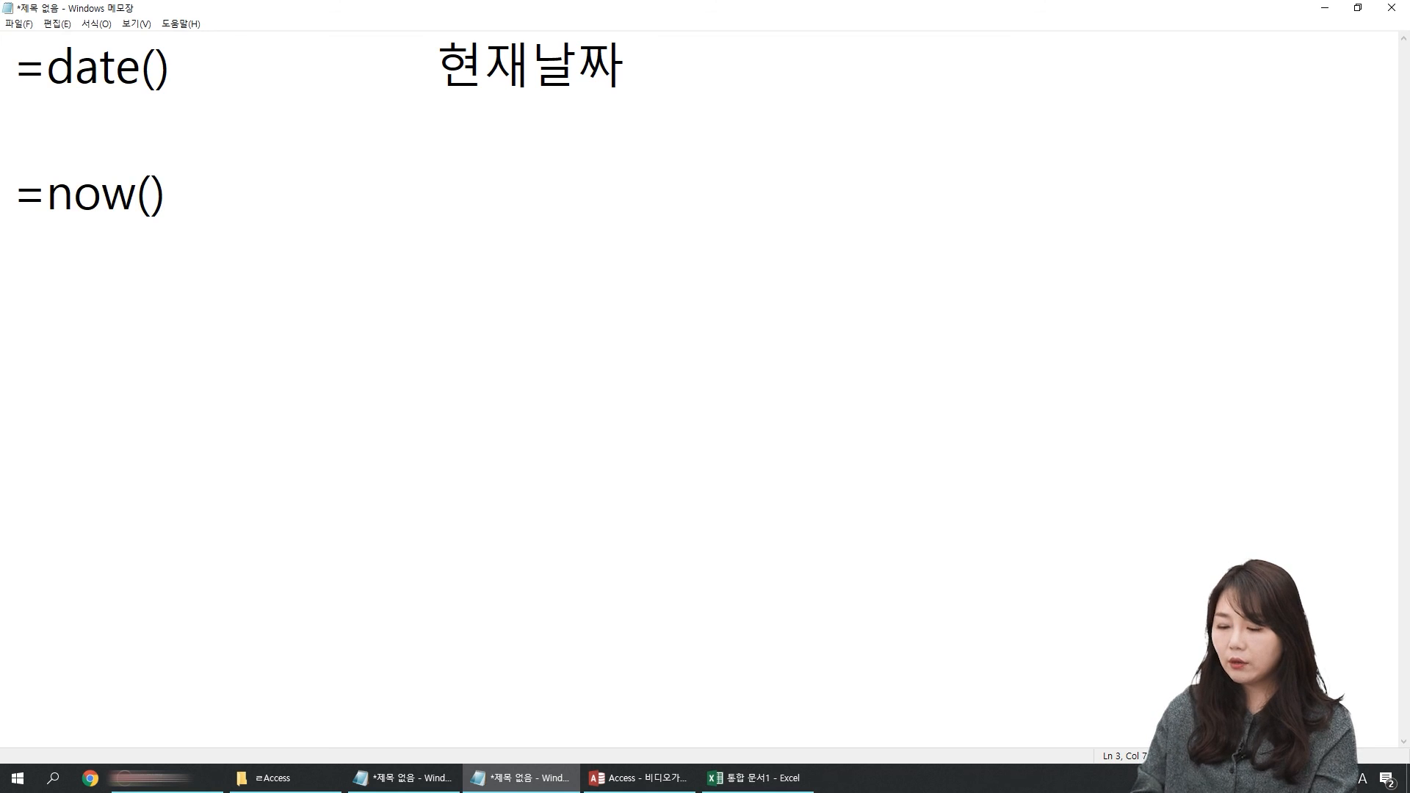
key(Tab)
key(Tab)
key(Hangul)
text(현재날짜)
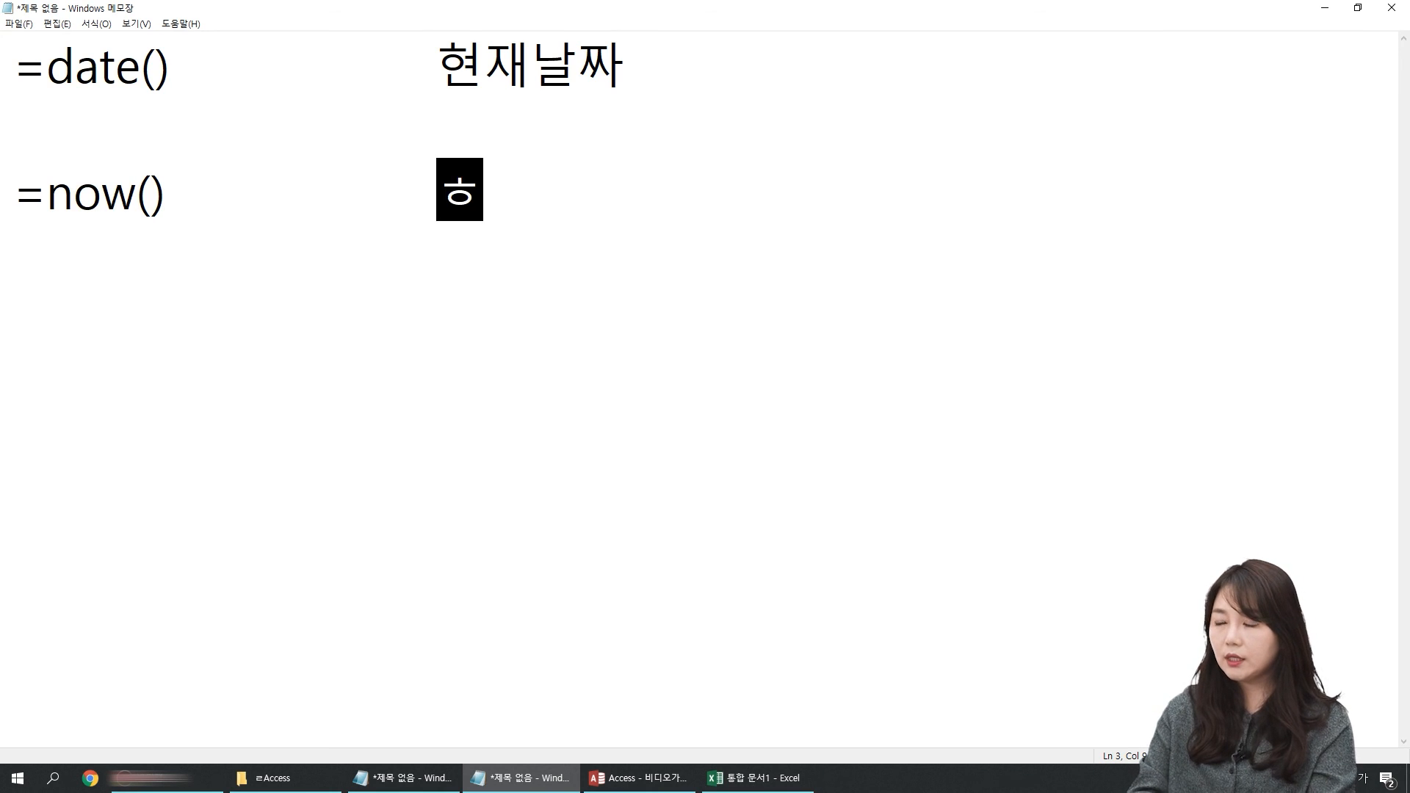
text(와 시간)
key(Return)
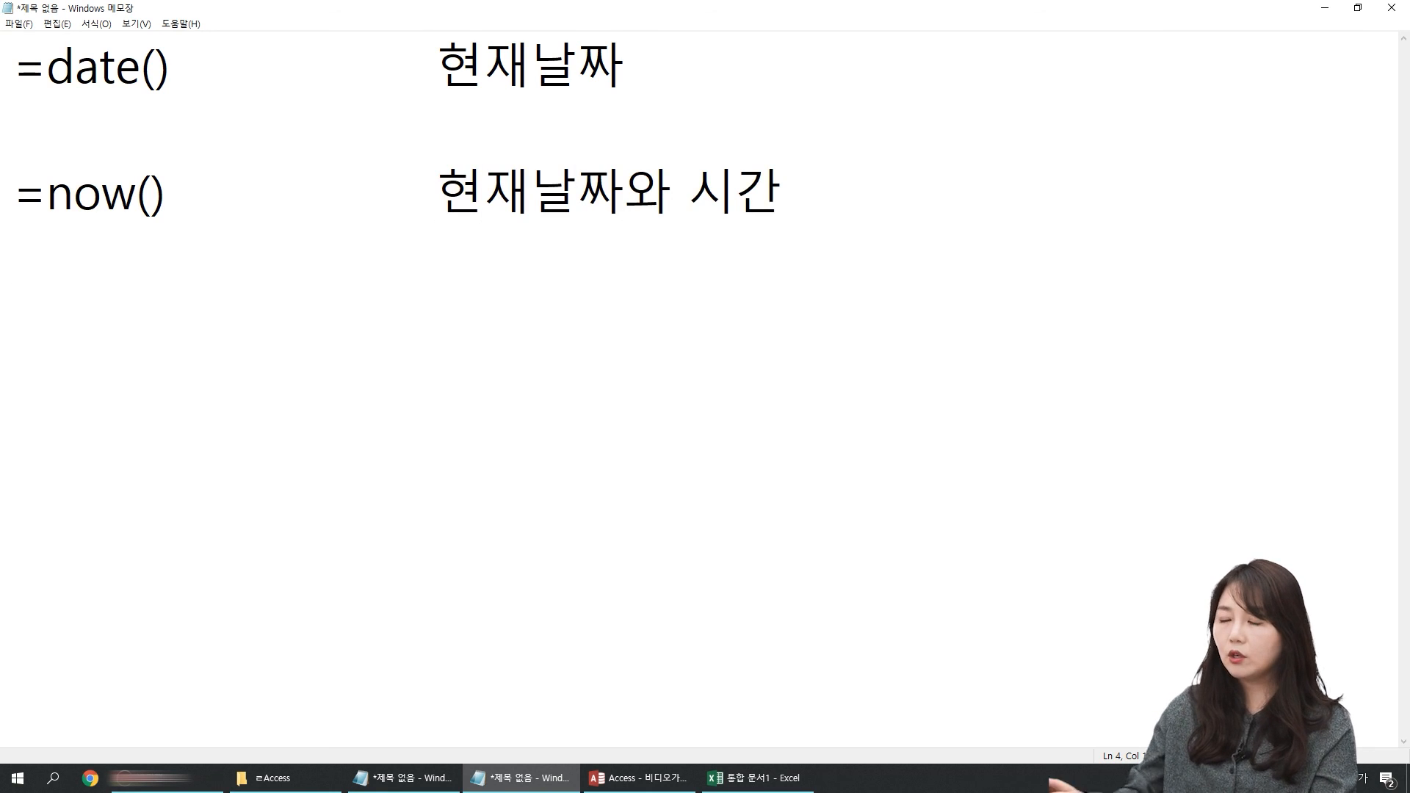
key(ctrl+a)
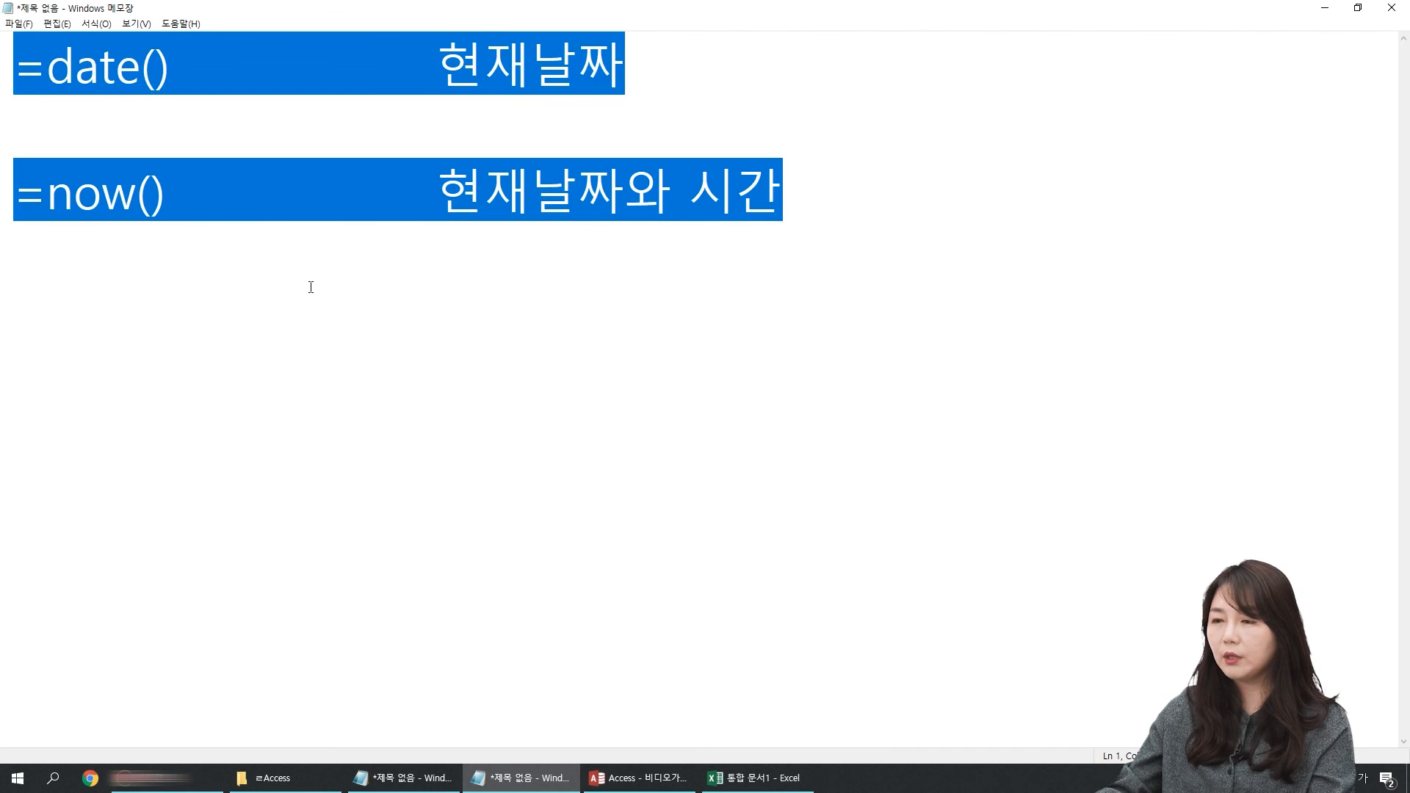
click(256, 313)
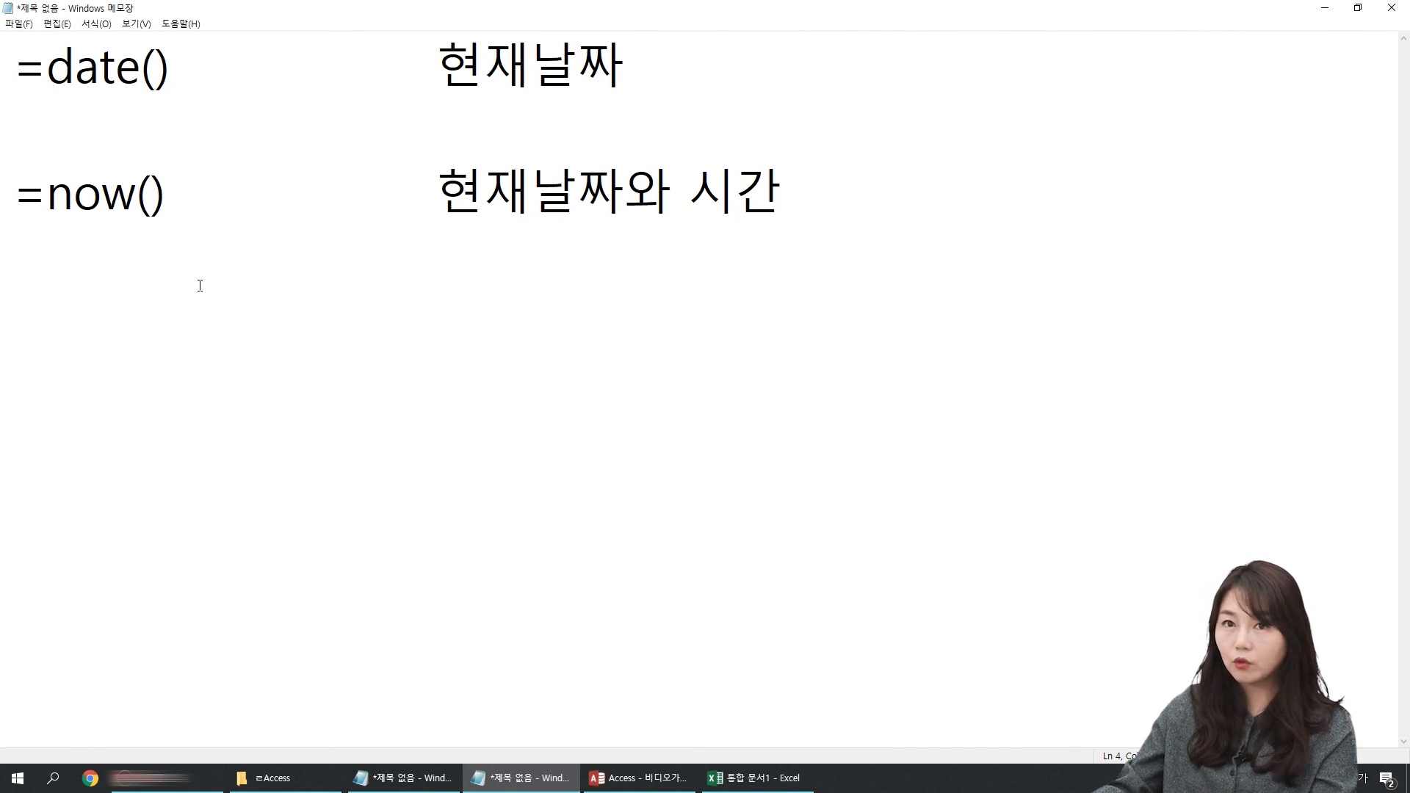
key(ctrl+a)
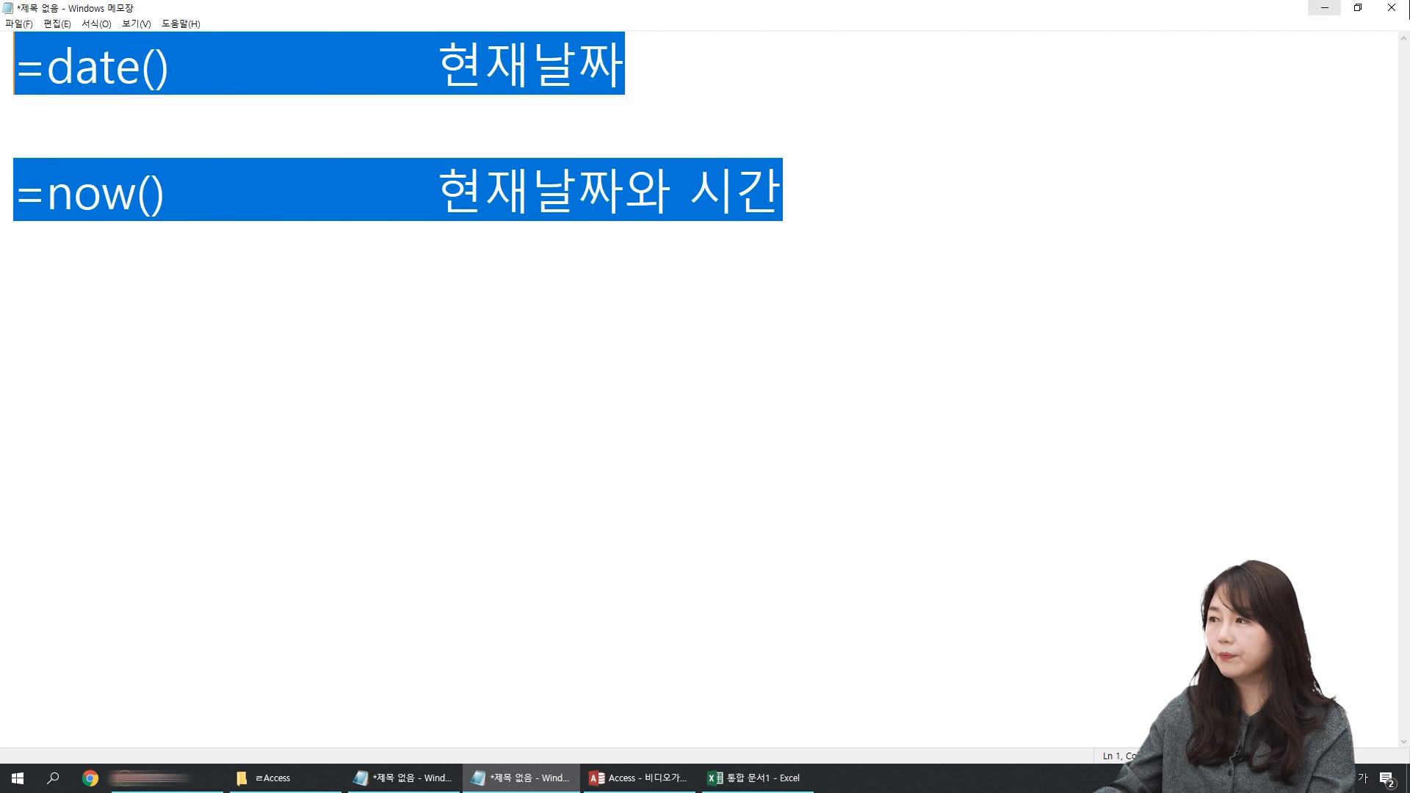
Step: Return to the first note and write the expression >=date() under the 현재날짜 이후만 넣어라 heading
click(637, 778)
click(448, 776)
click(140, 248)
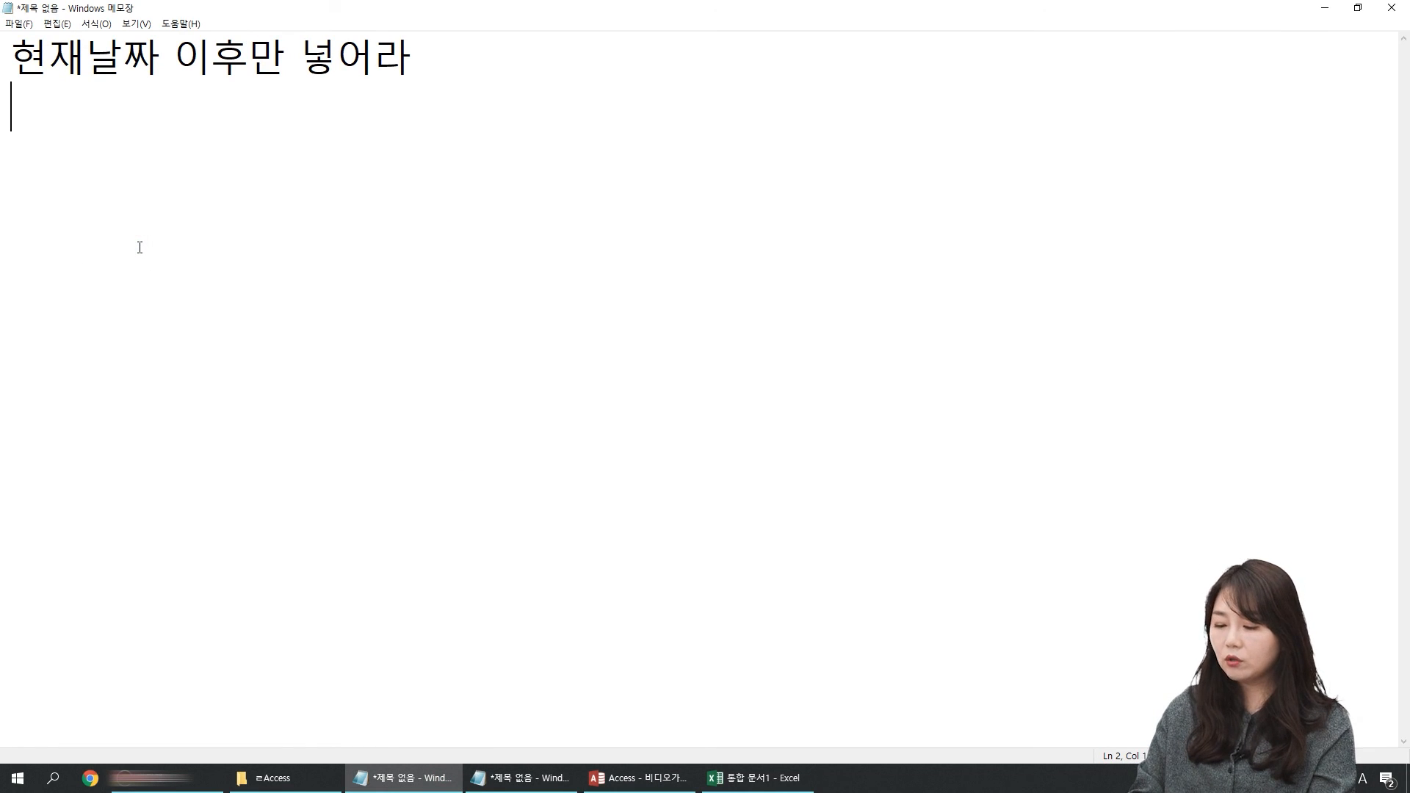
text(>=)
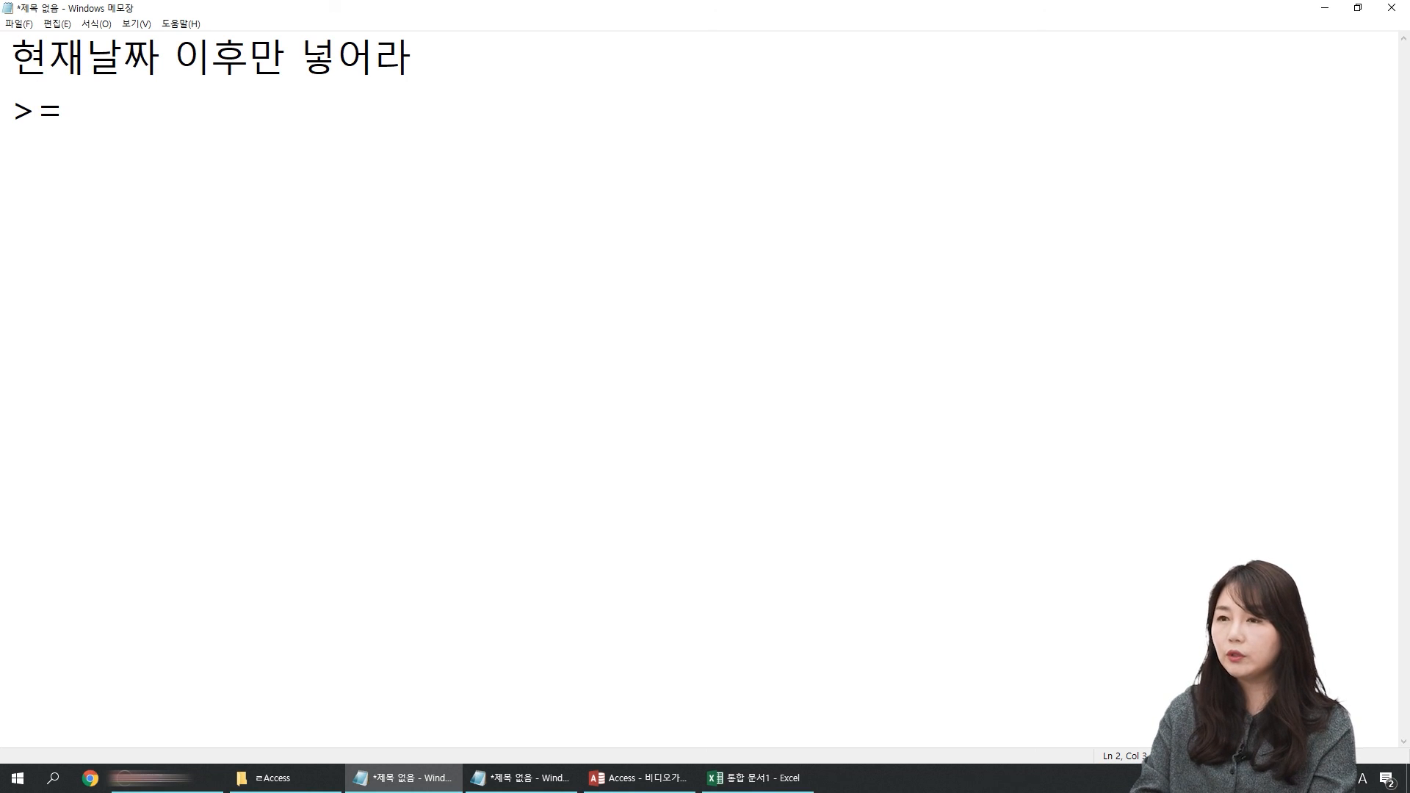
text(date())
key(Return)
key(Return)
Step: Add the heading 공백만 넣어라 two lines below the >=date() expression
key(Hangul)
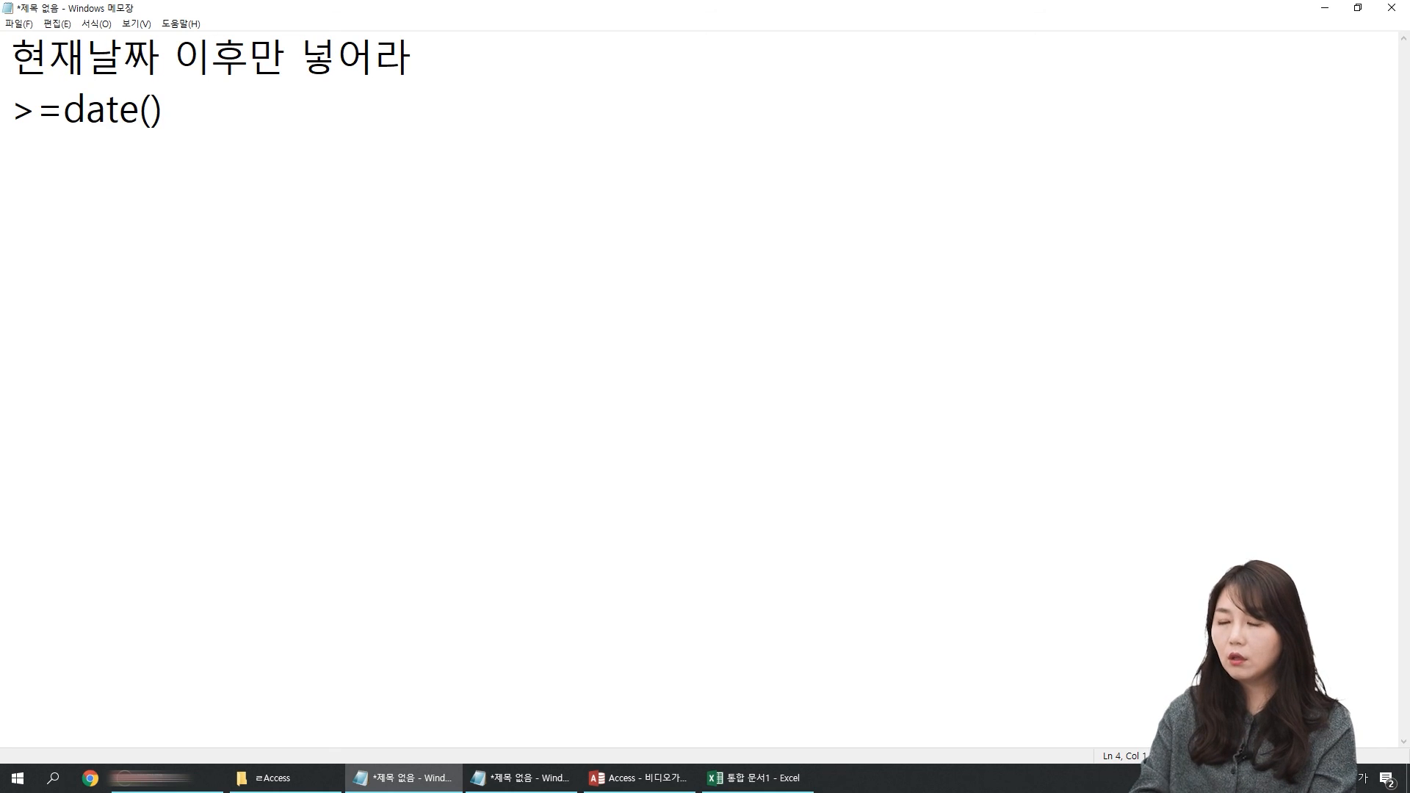
text(공백ㅁㅏㄴ 넣어라)
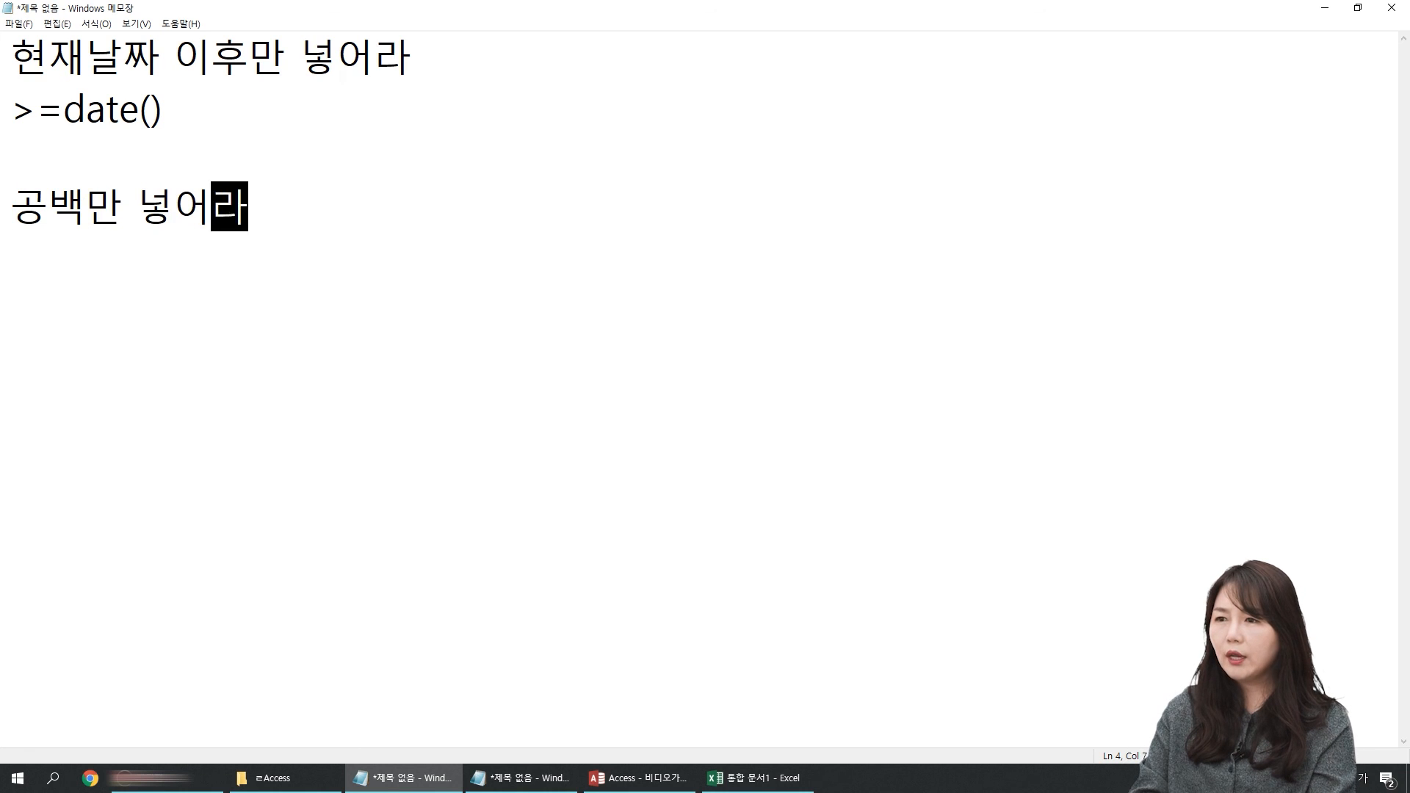
Step: Write the expression is null on the line under the 공백만 넣어라 heading
key(Return)
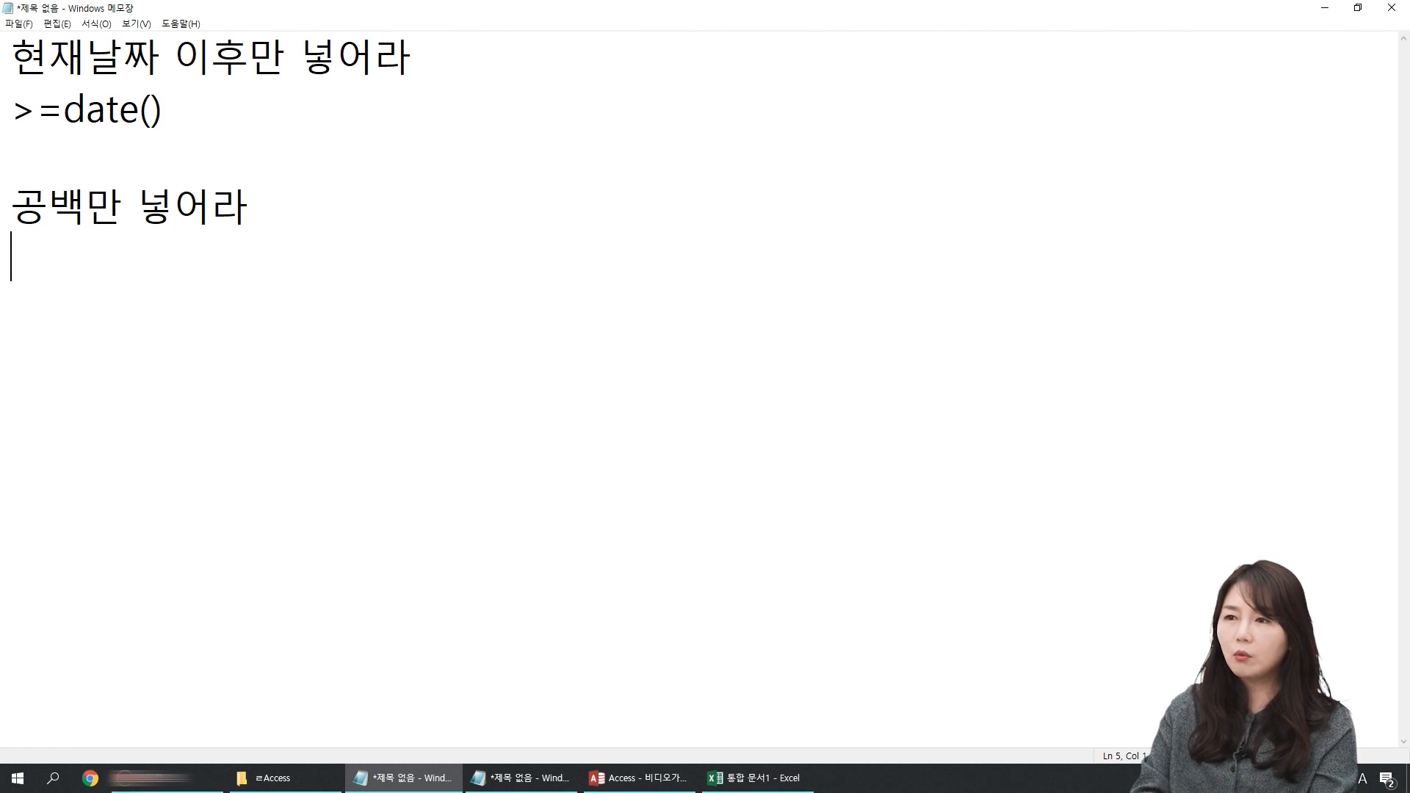
text(null)
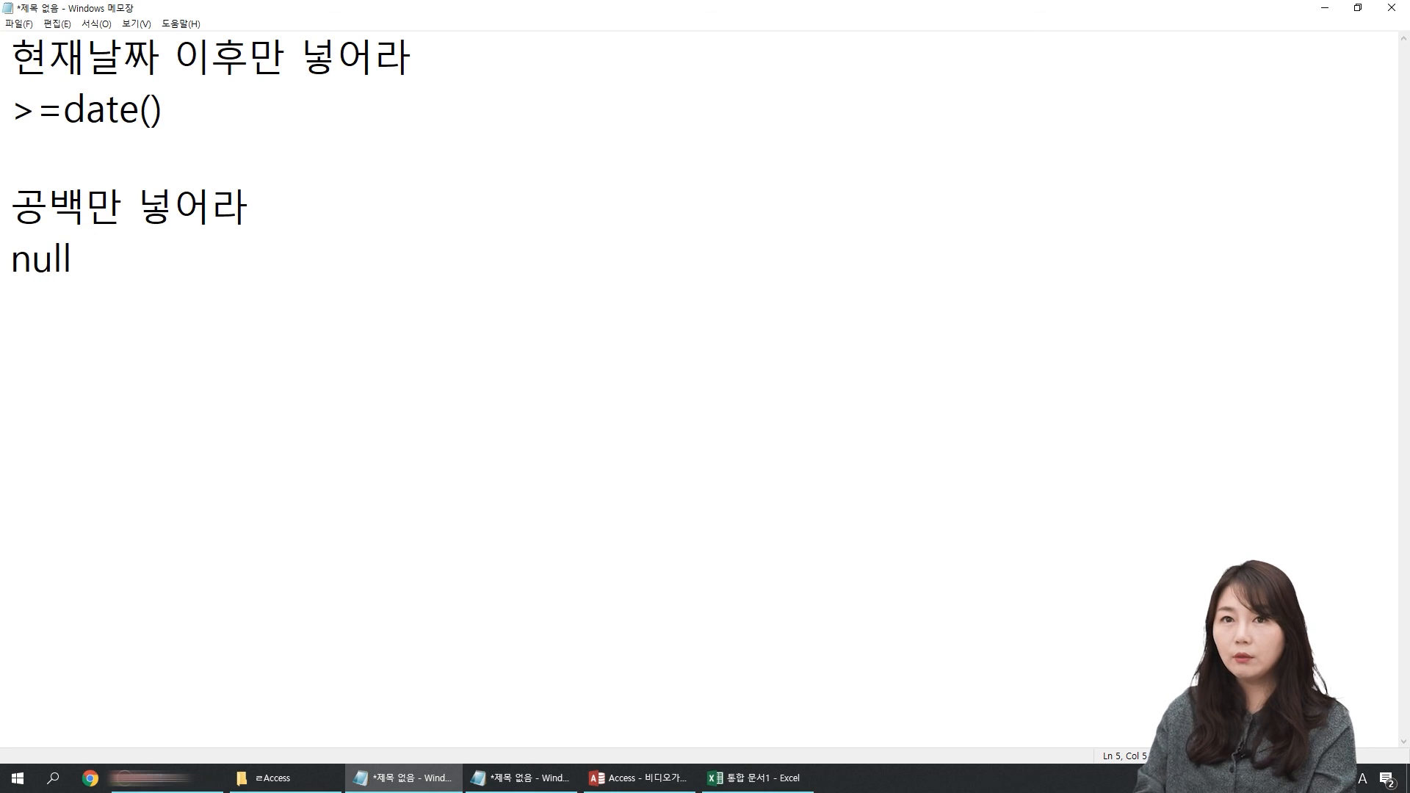
key(Left)
key(Left)
key(Left)
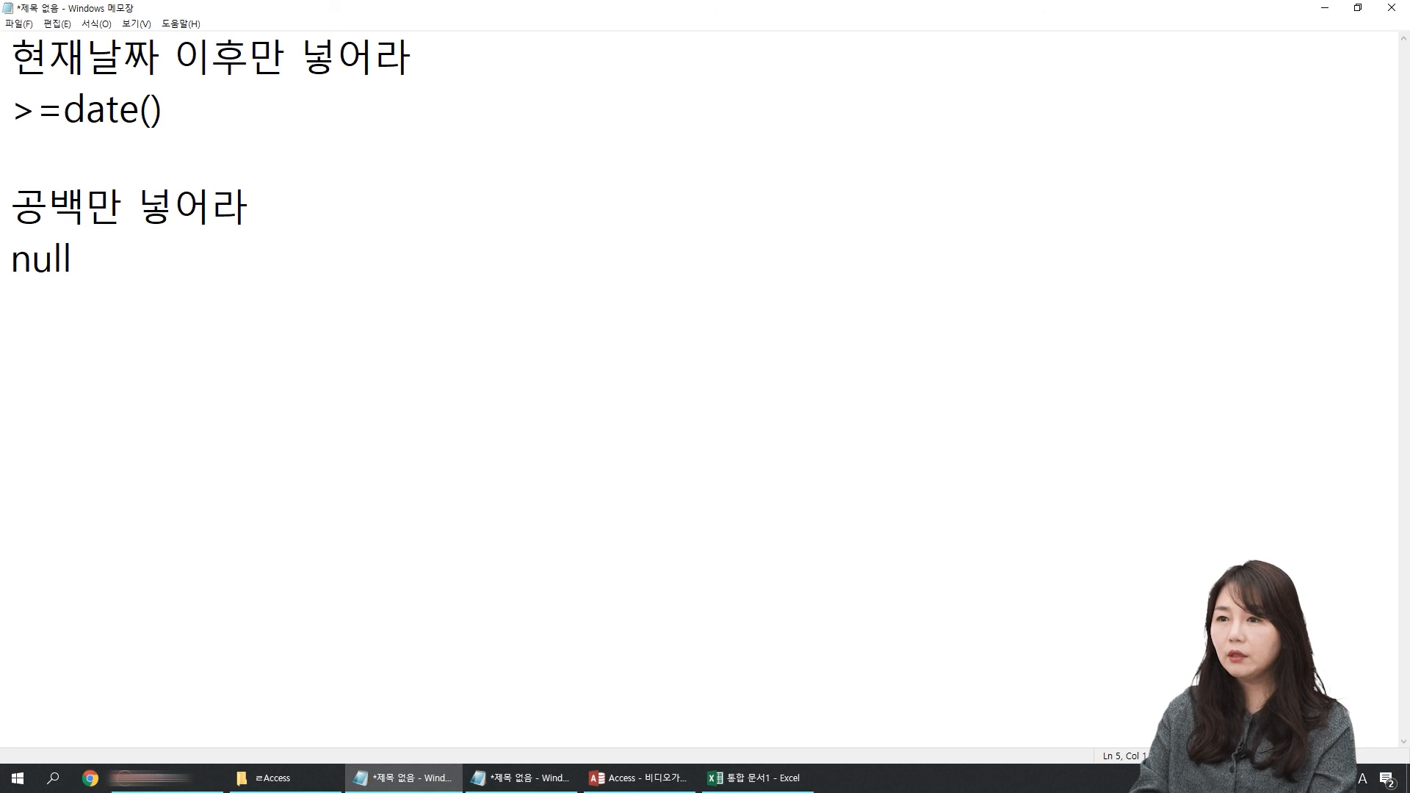
text(i)
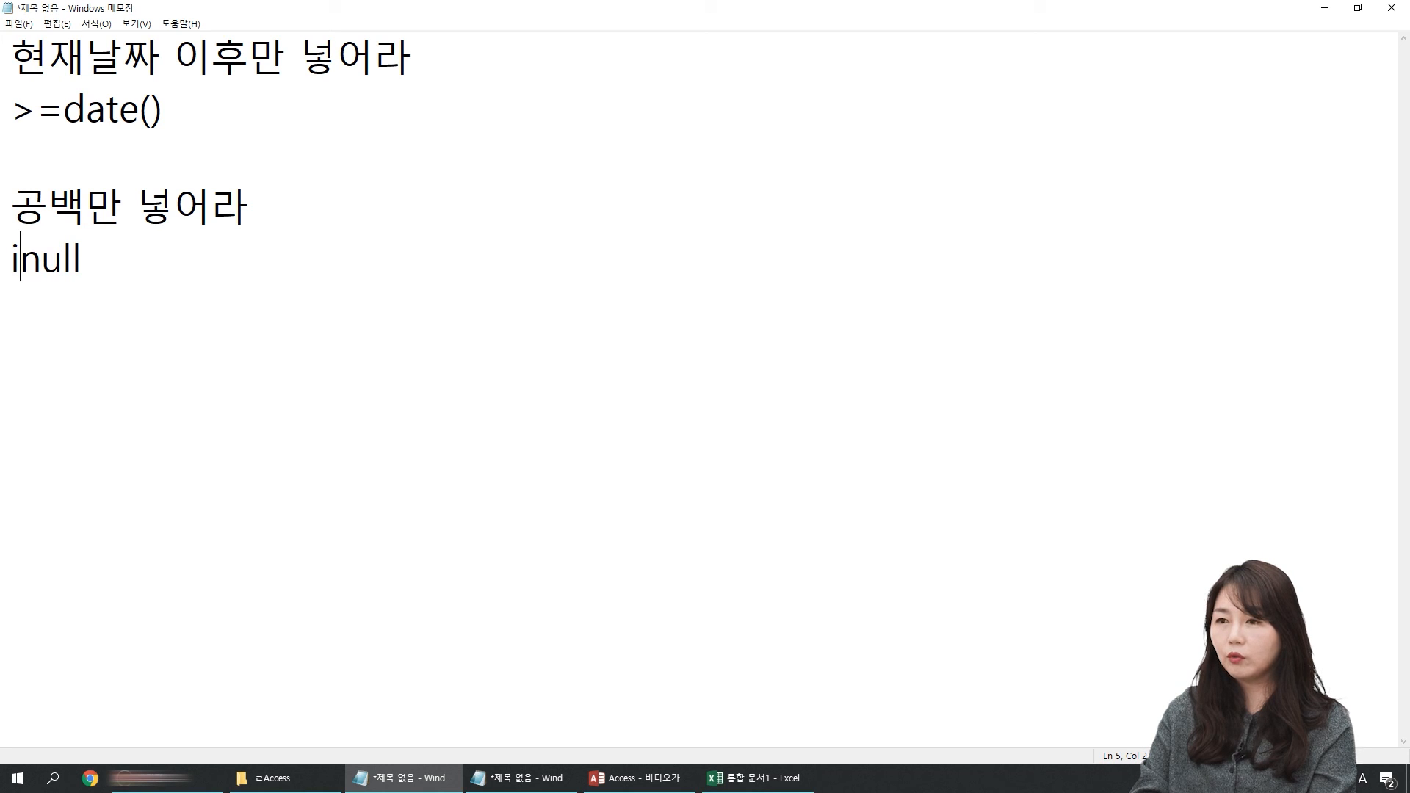
text(s)
key(Home)
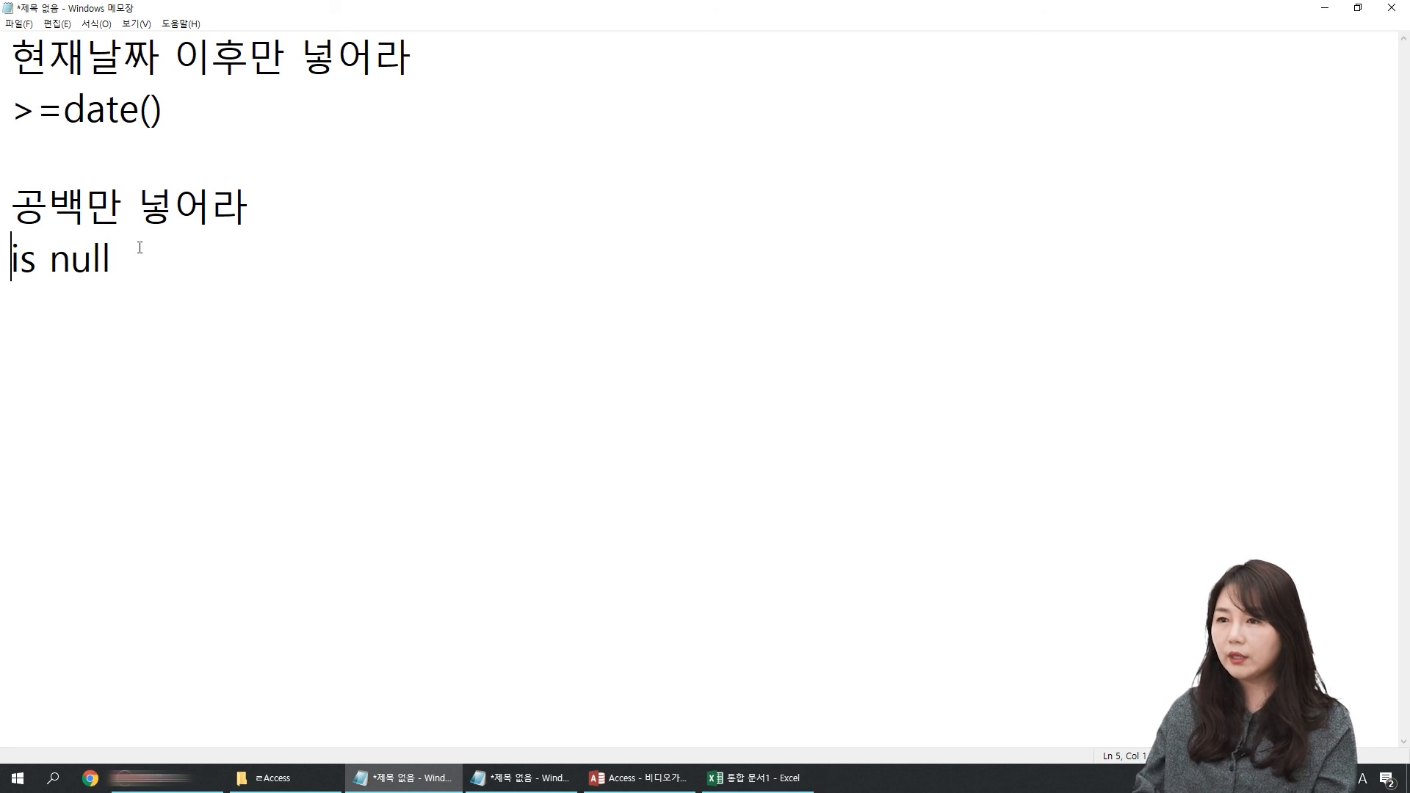
Step: Add the heading 현재날짜 이전 또는 공백이면 안된다 two lines below the is null expression
key(End)
key(Return)
key(Up)
key(shift+Down)
key(Right)
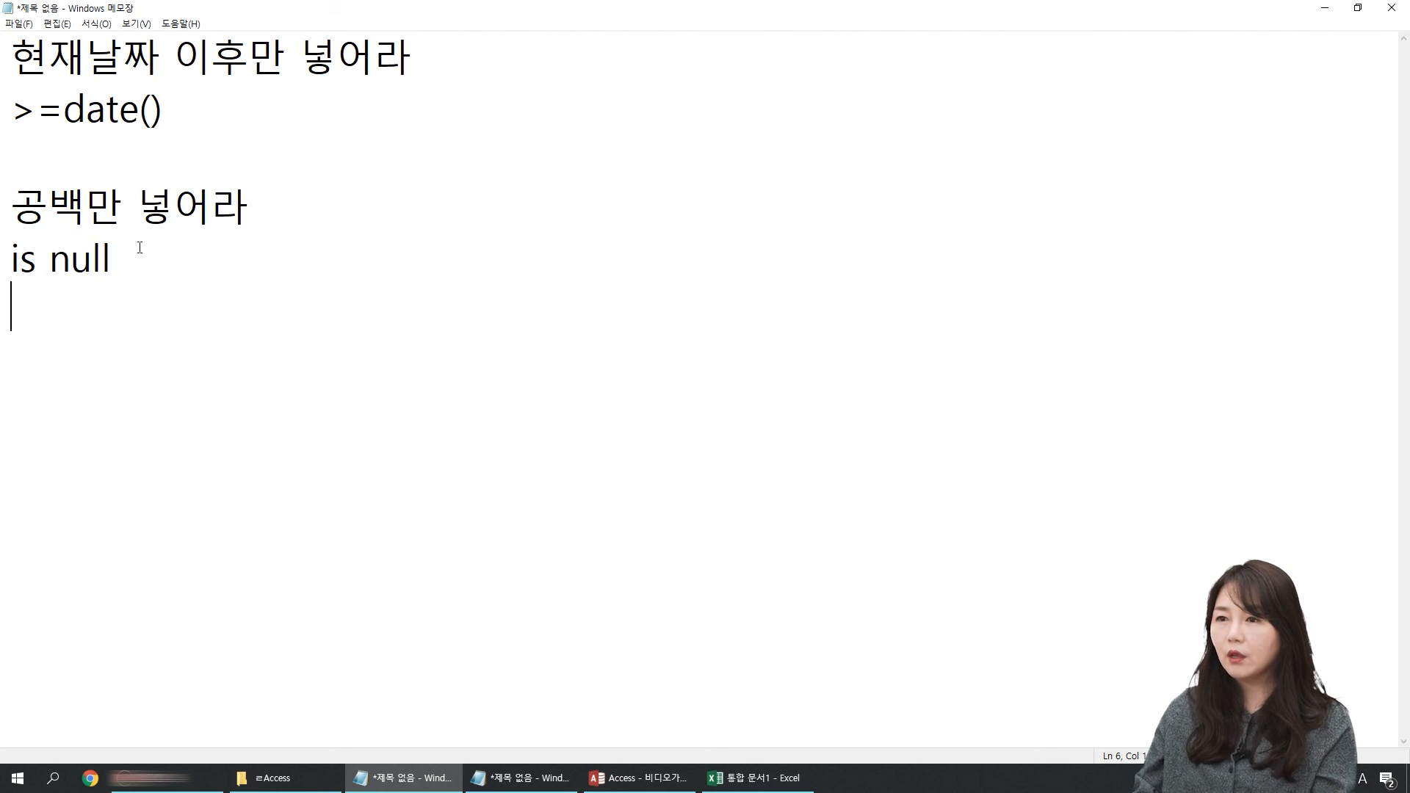
key(Return)
text(현잰)
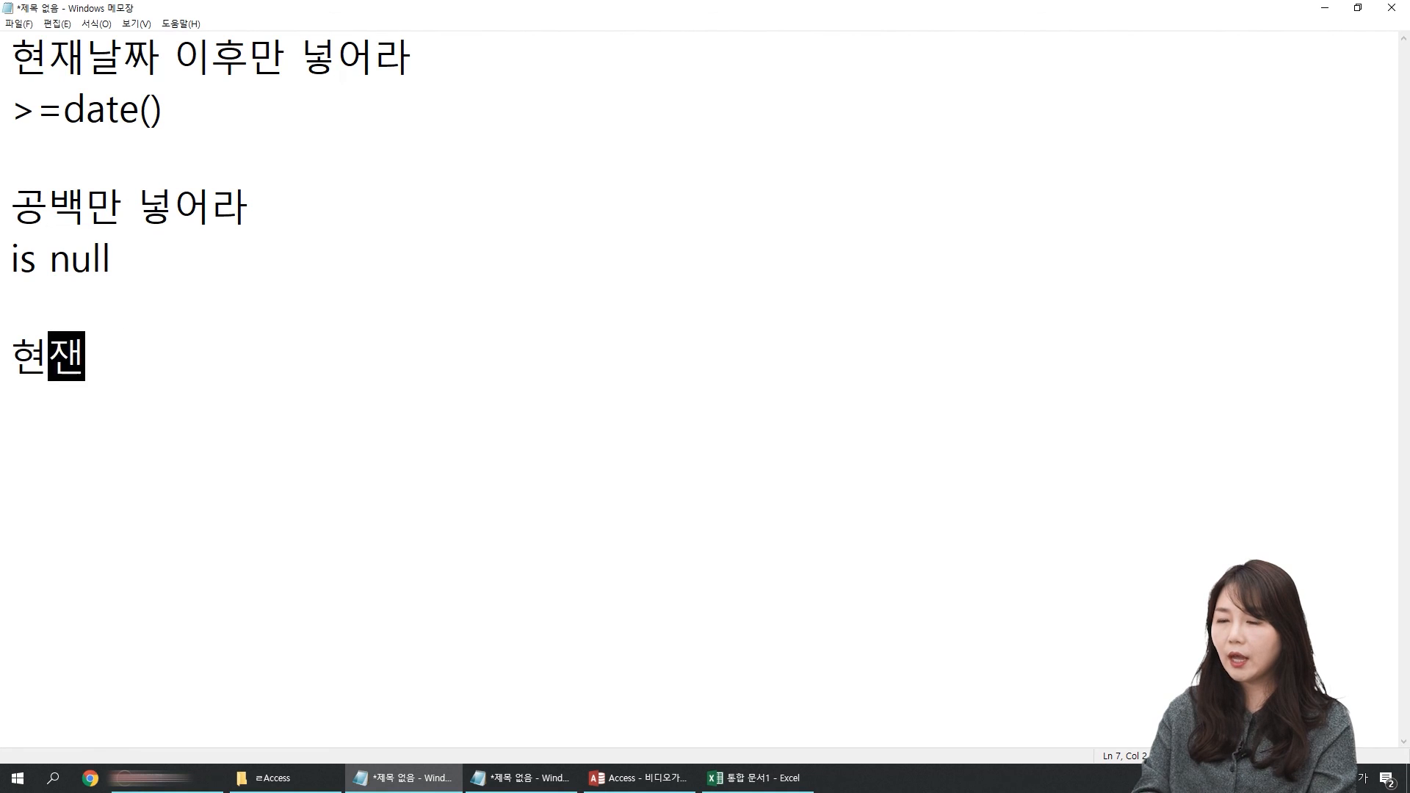
text(날짜 )
text(이전 또)
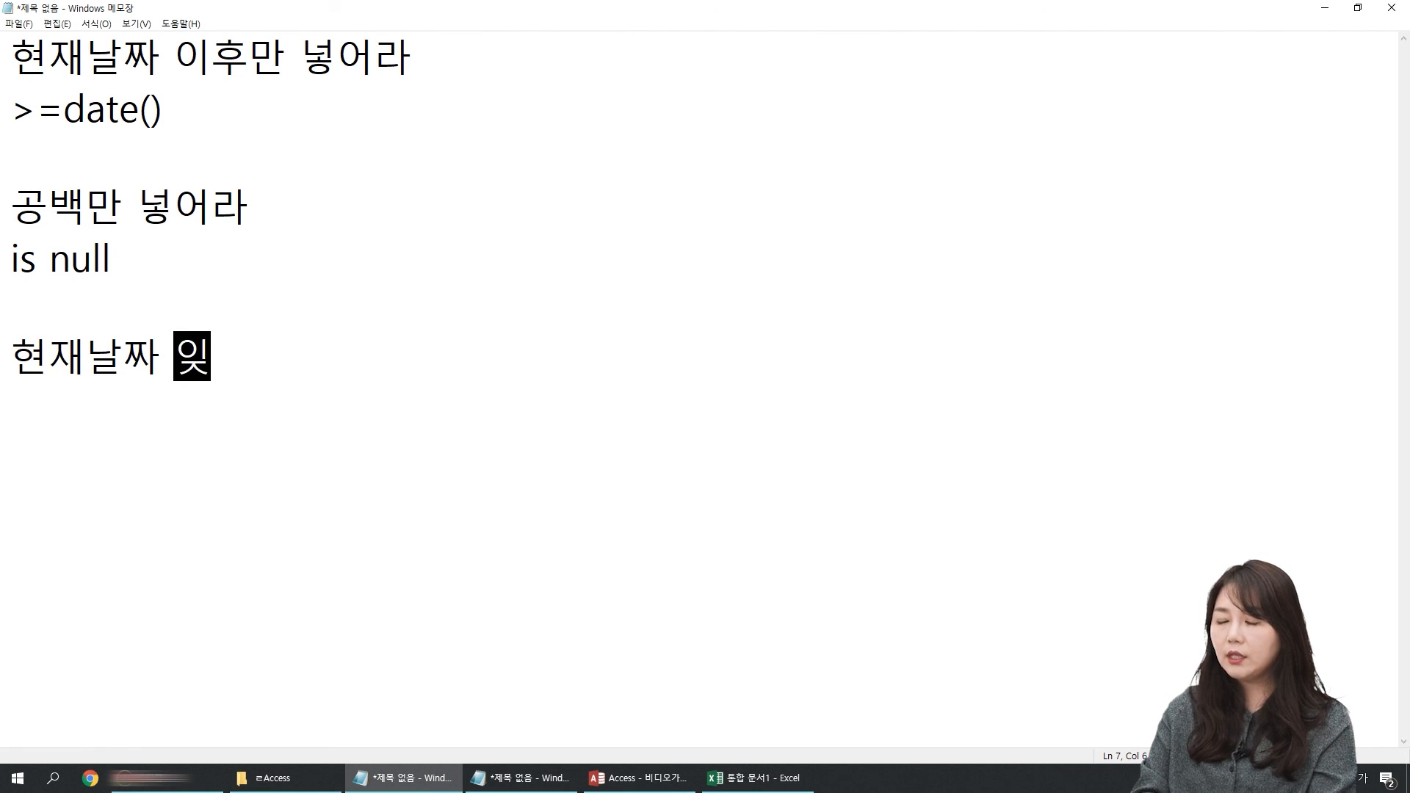
text(는 공백이)
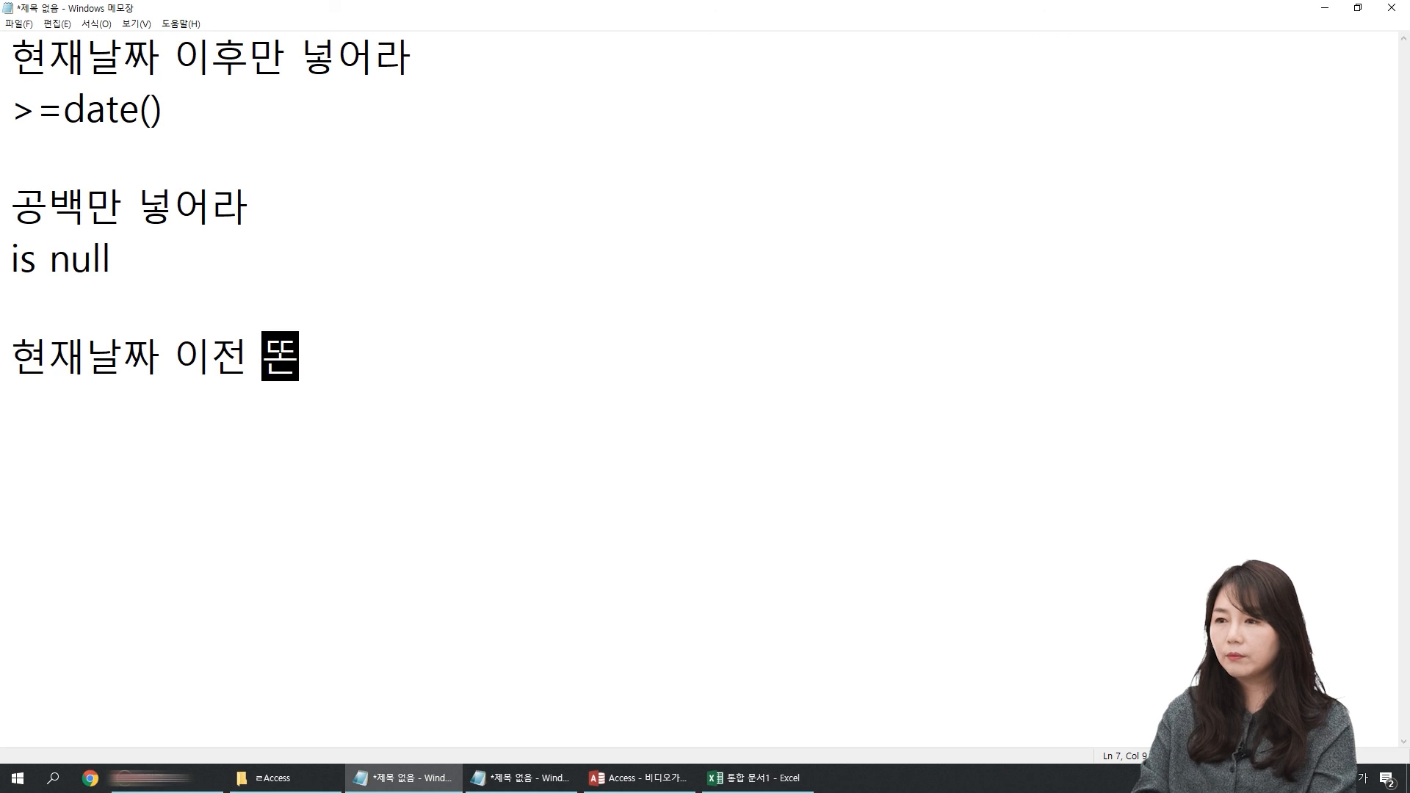
text(면 안된다)
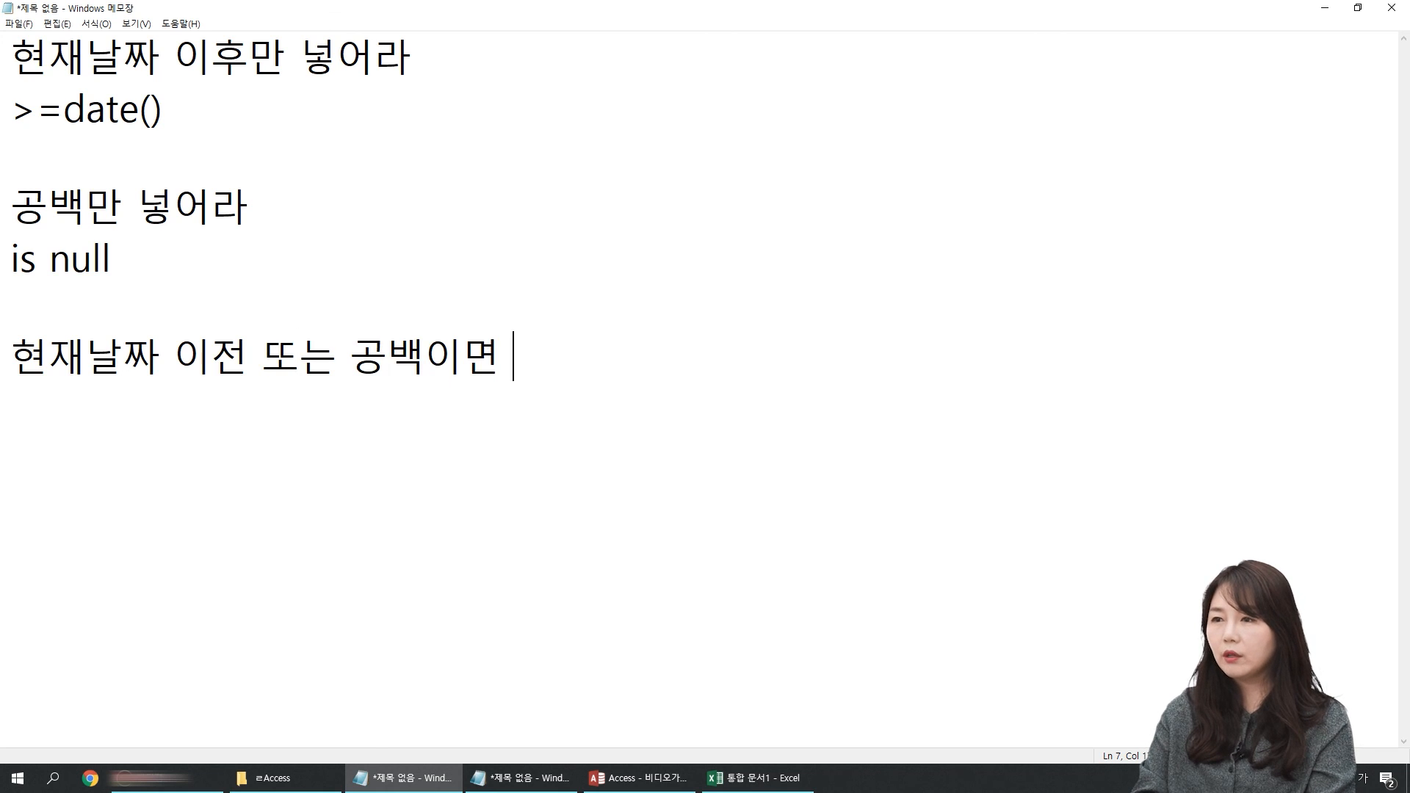
Step: Write the expression <=date() or is not null under the 현재날짜 이전 또는 공백이면 안된다 heading, followed by a line break
key(Return)
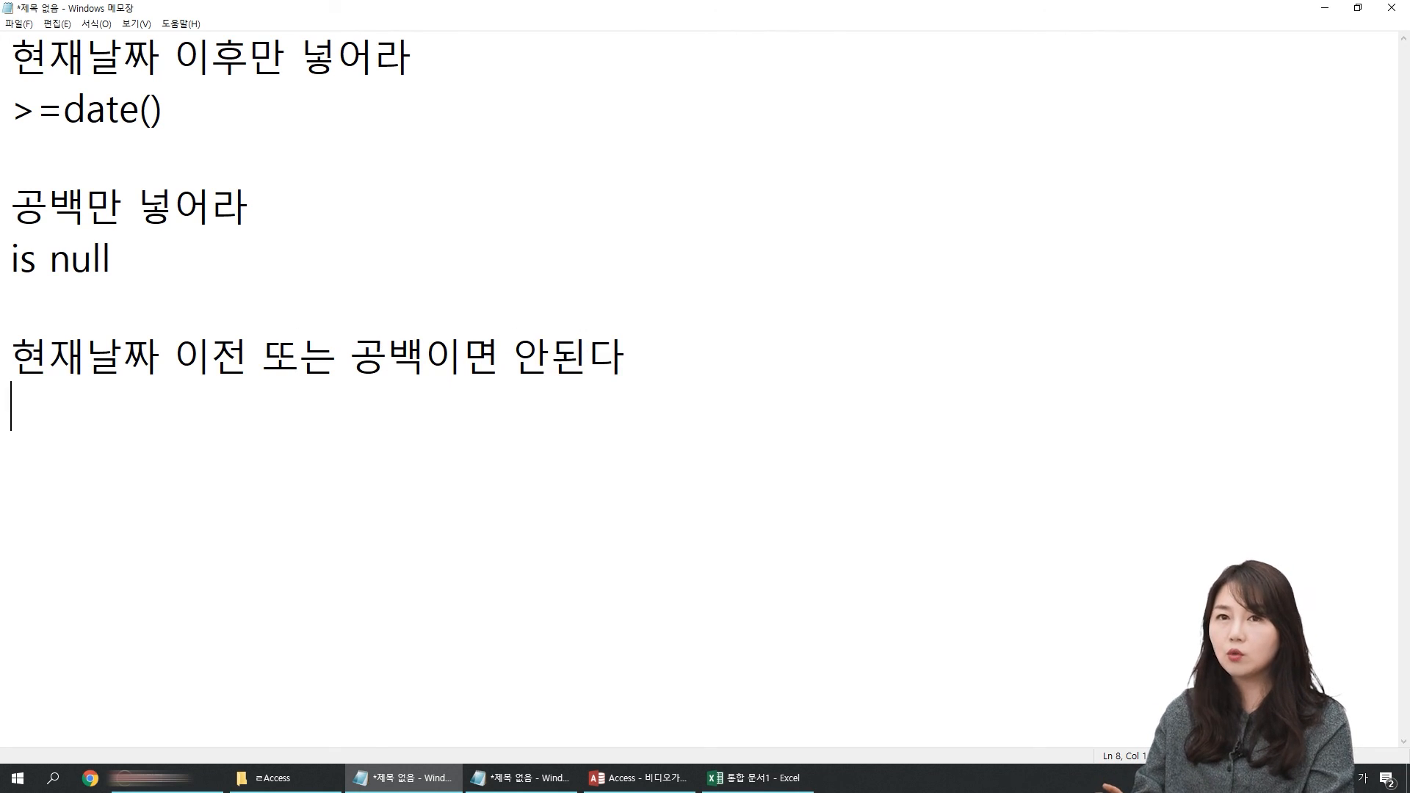
text(<=date() or)
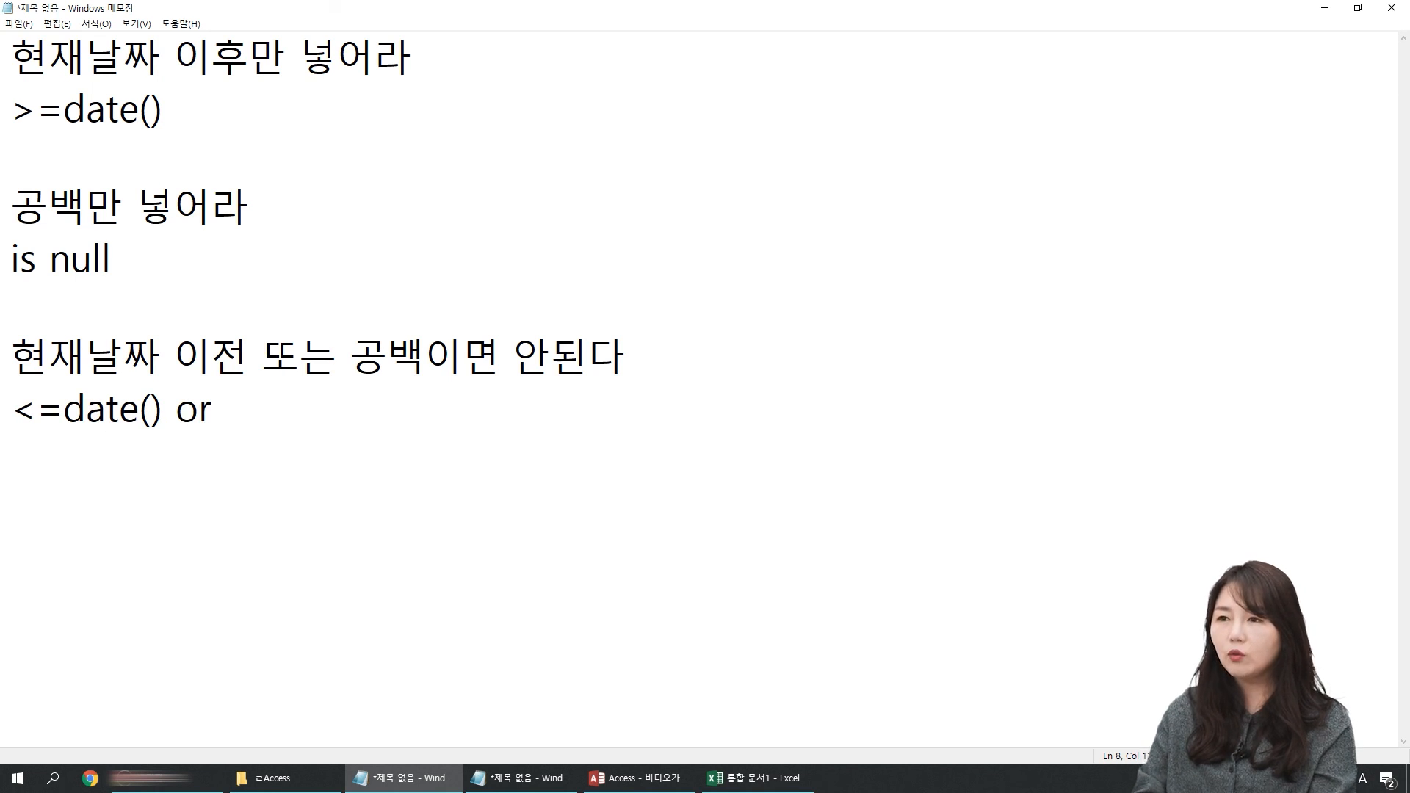
key(Up)
key(Up)
key(shift+Down)
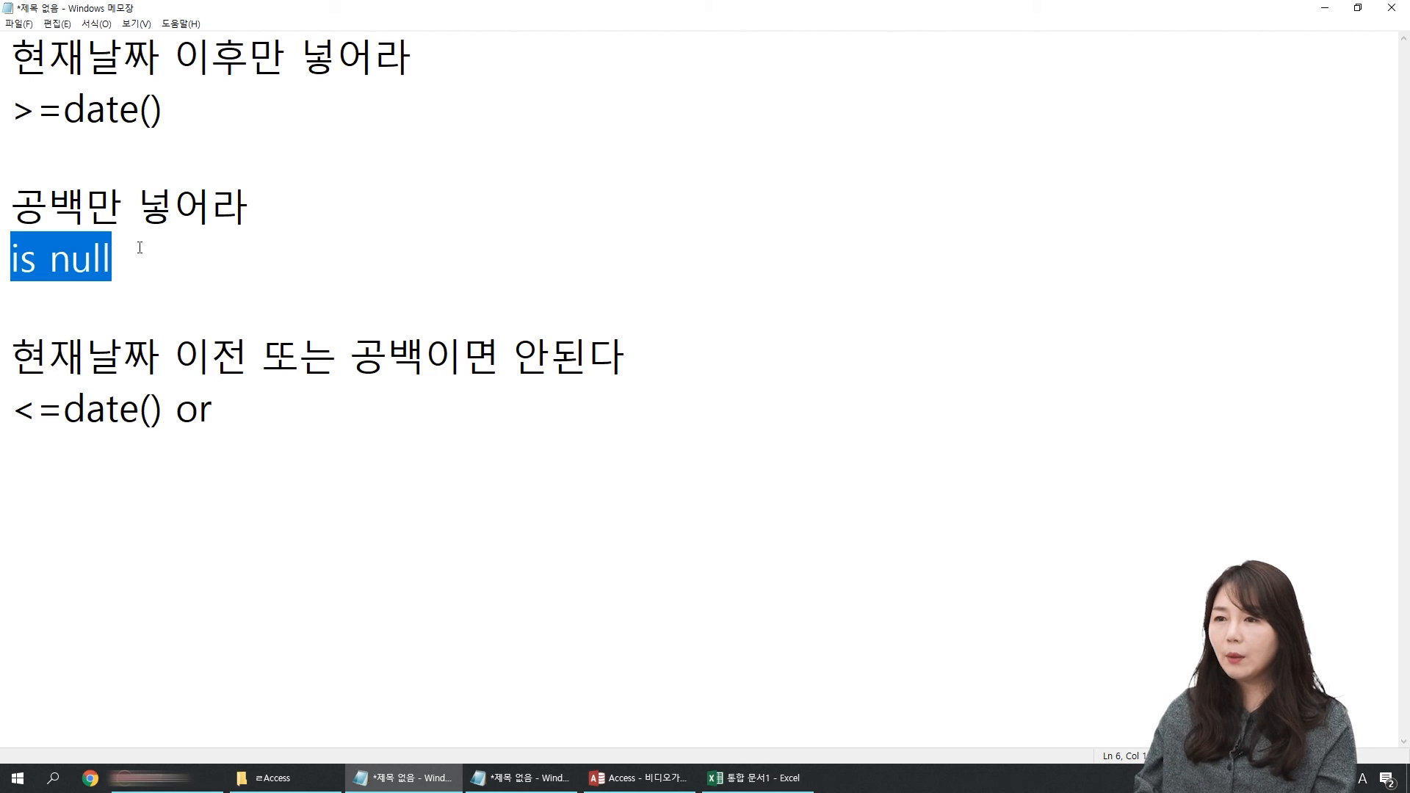
key(Down)
key(Down)
text(is not null)
key(Return)
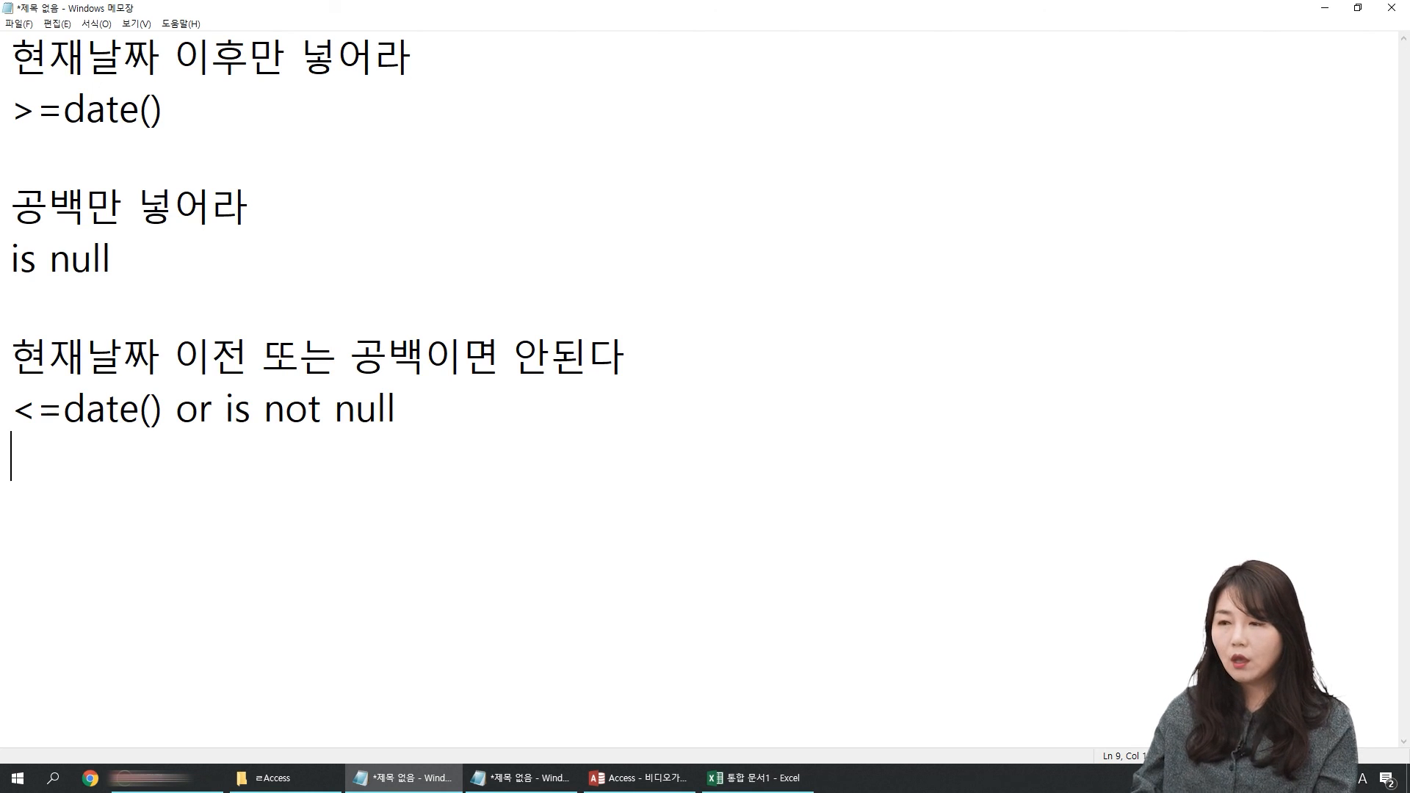
key(ctrl+a)
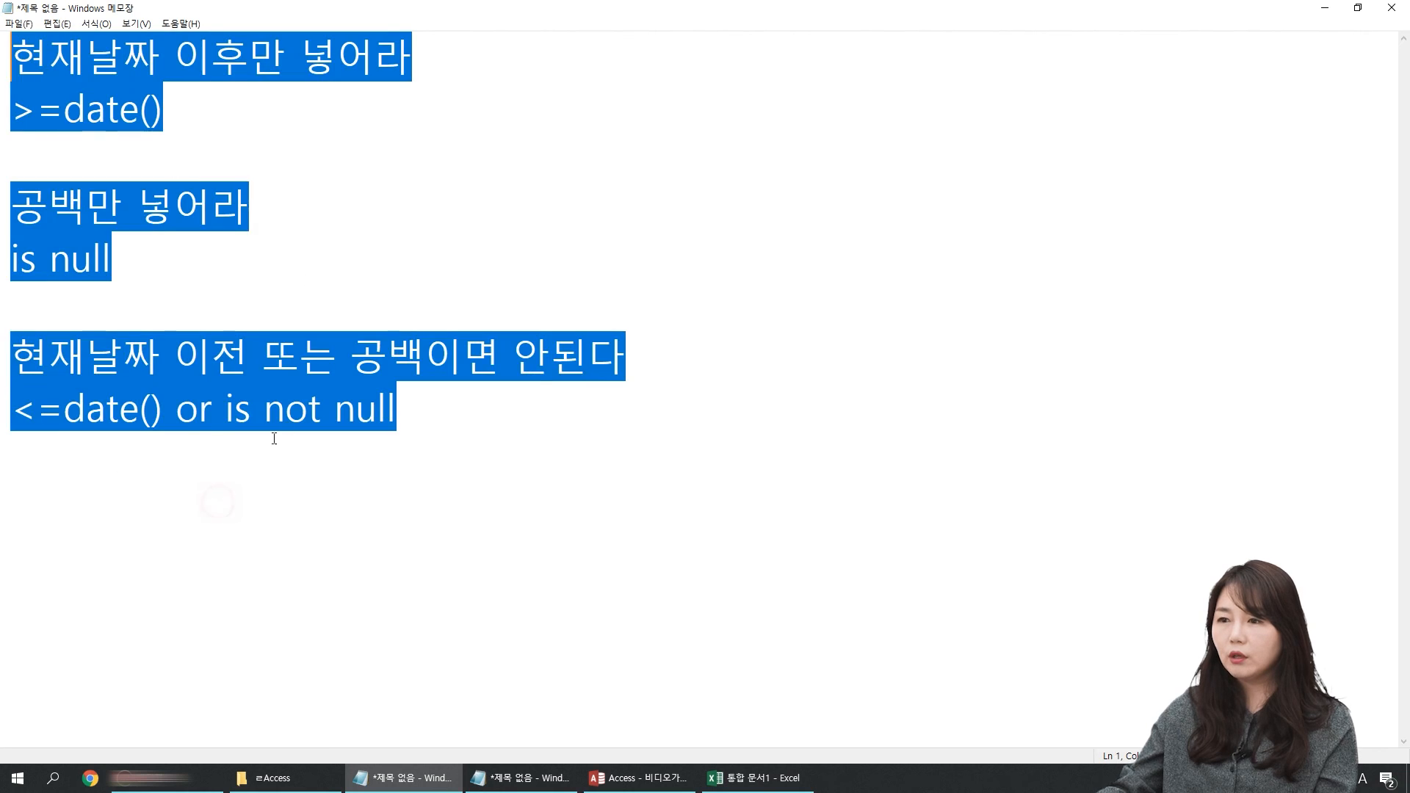
click(271, 488)
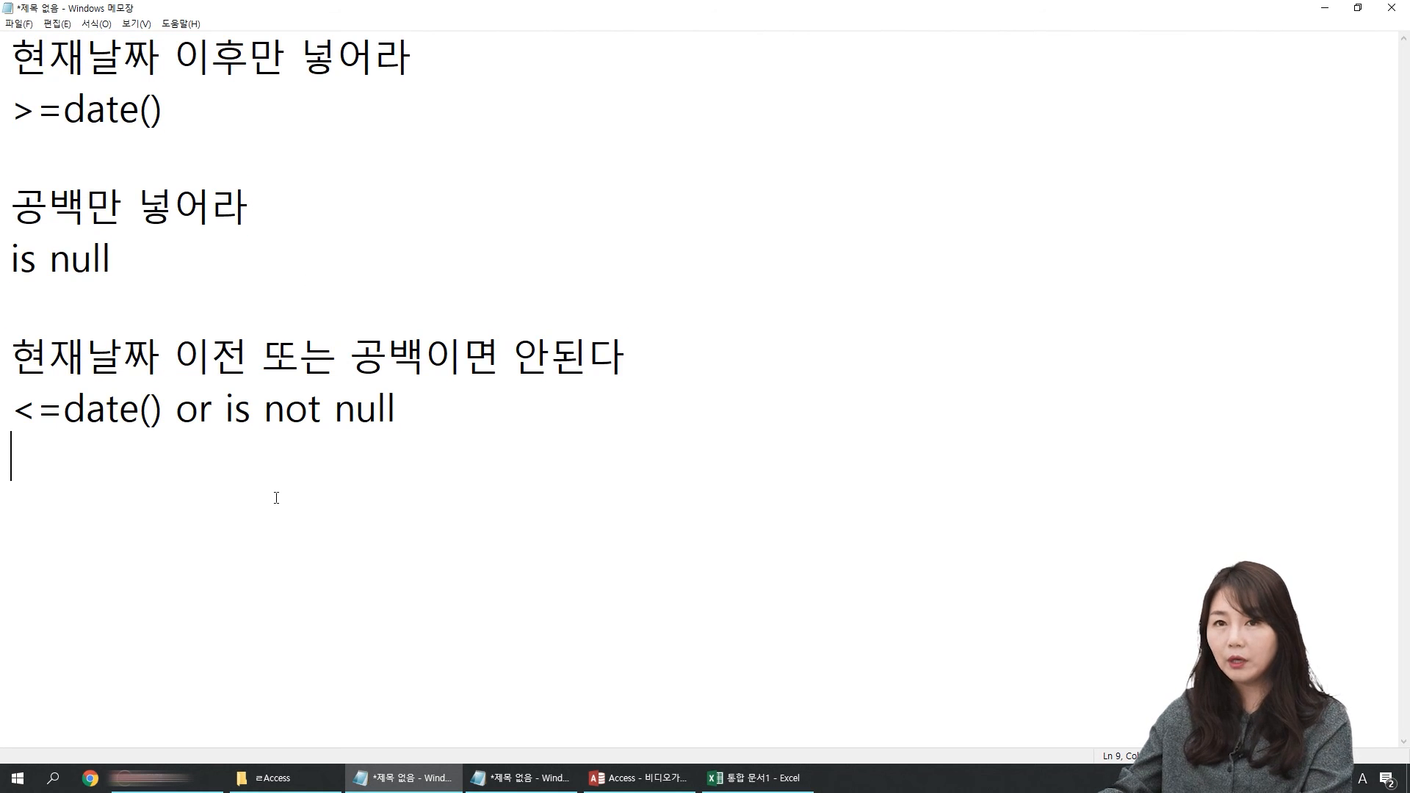
key(ctrl+a)
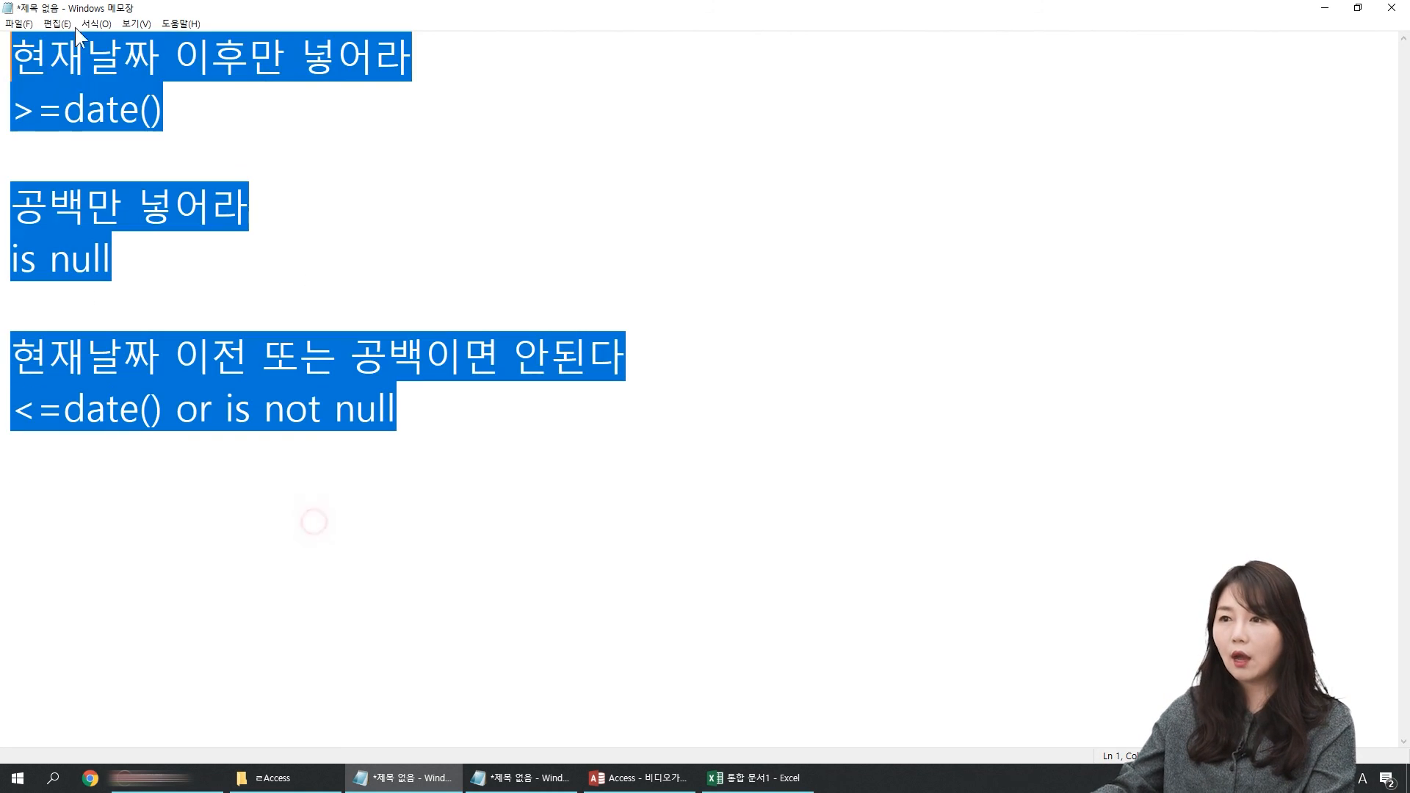
click(292, 480)
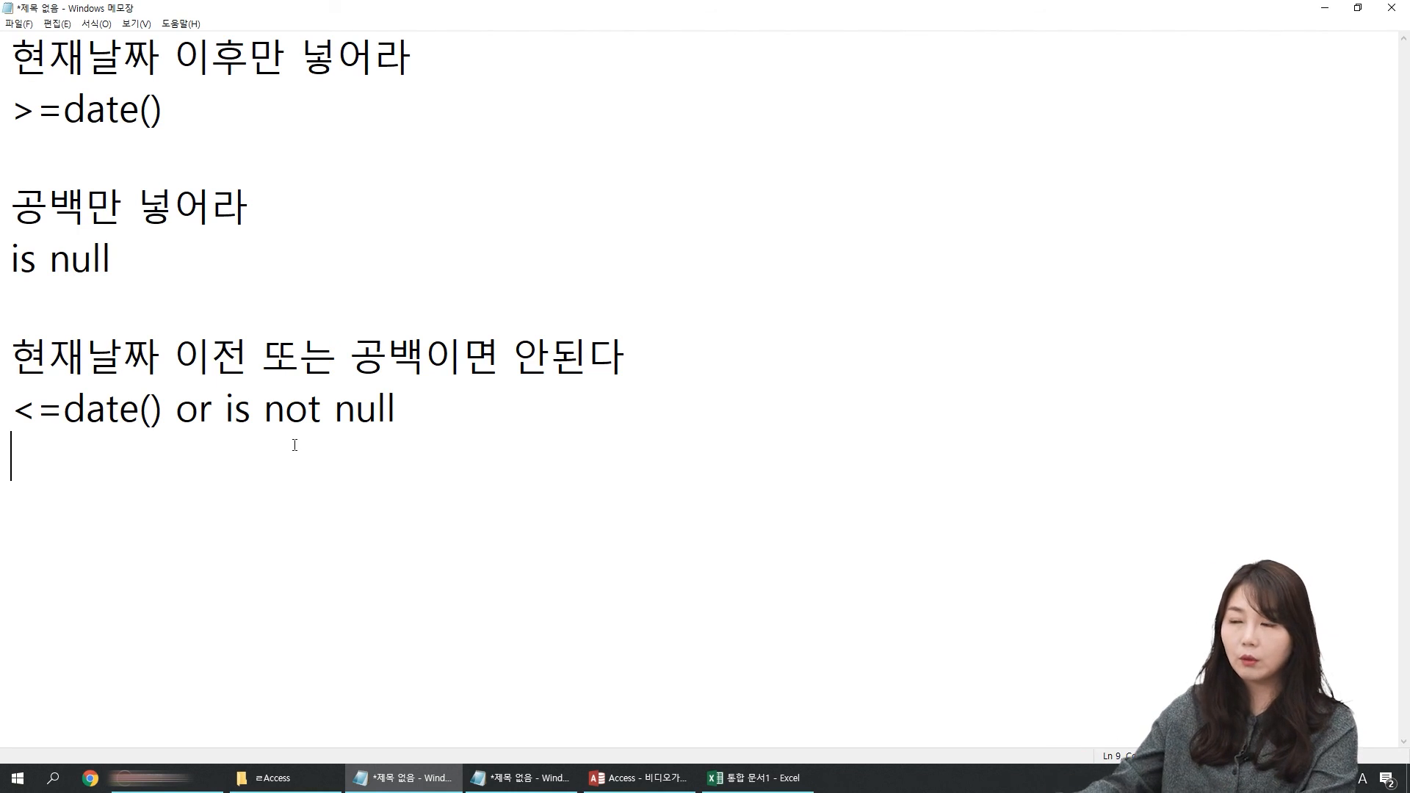
click(516, 419)
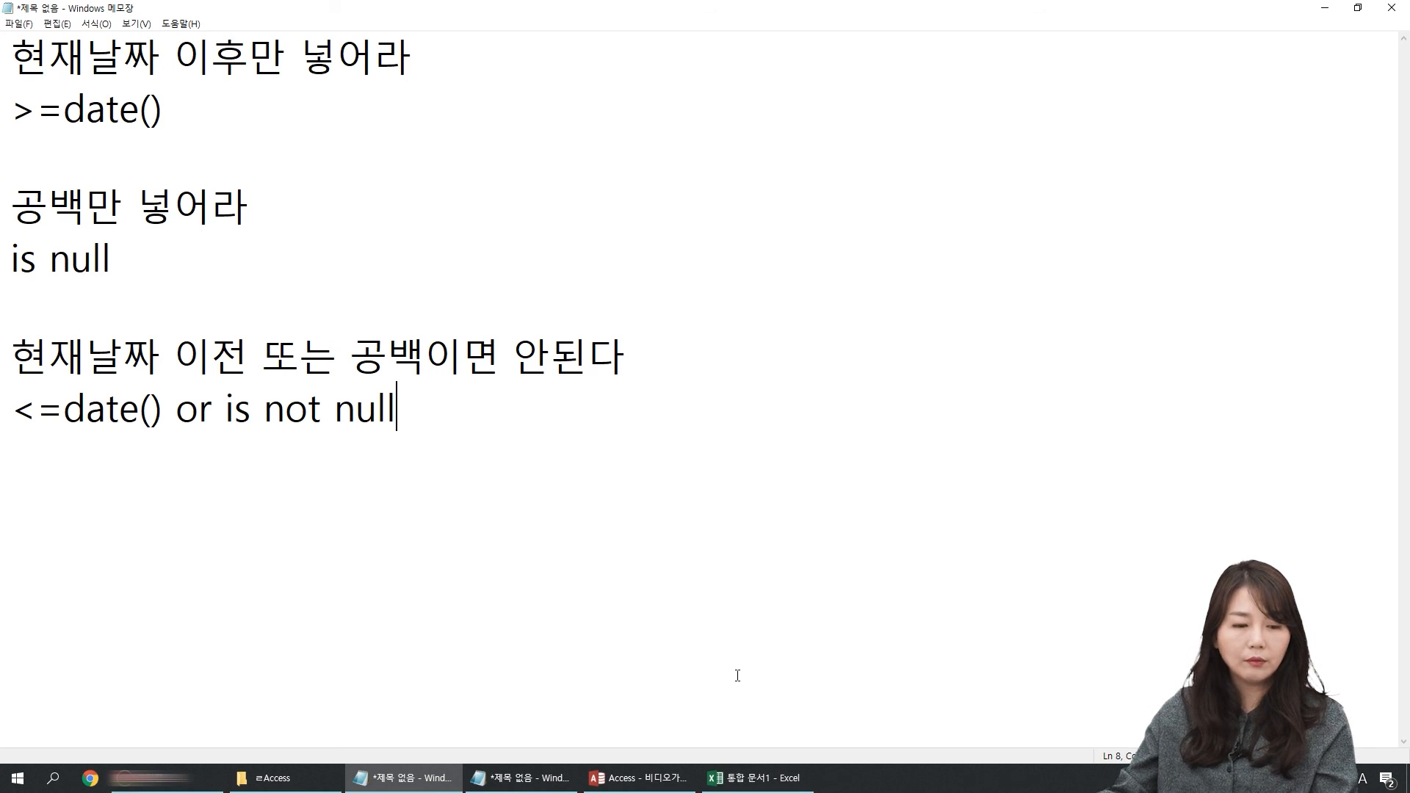
key(Return)
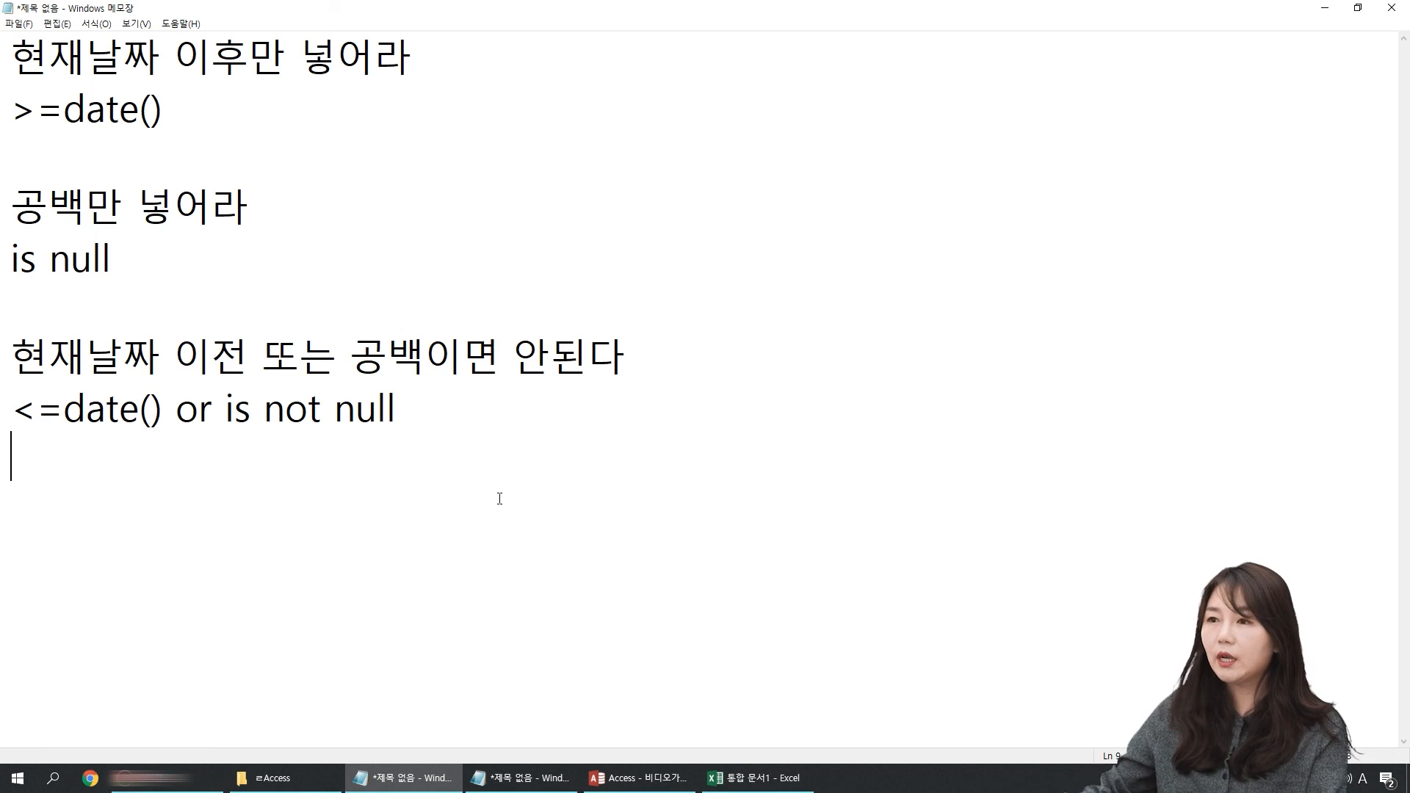
key(ctrl+a)
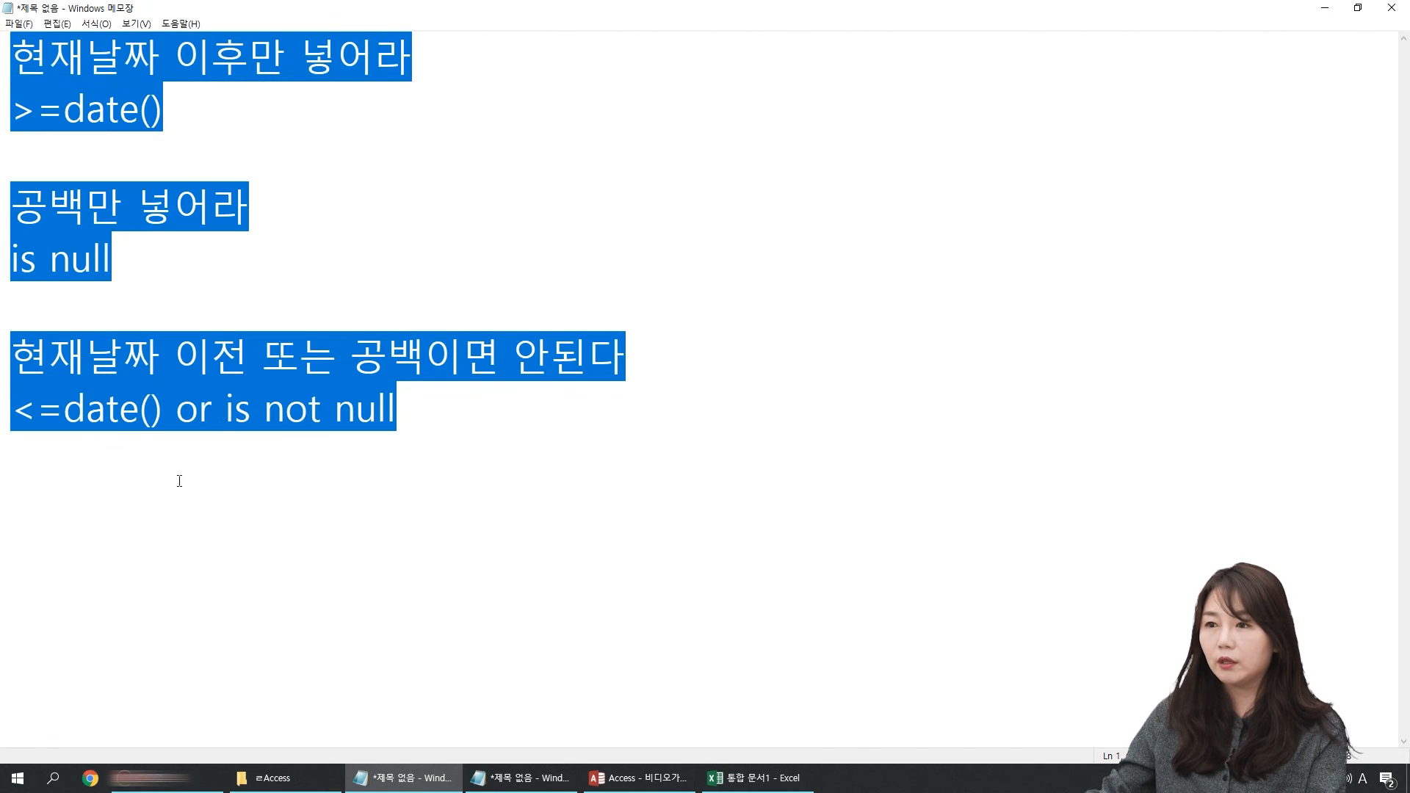
click(249, 478)
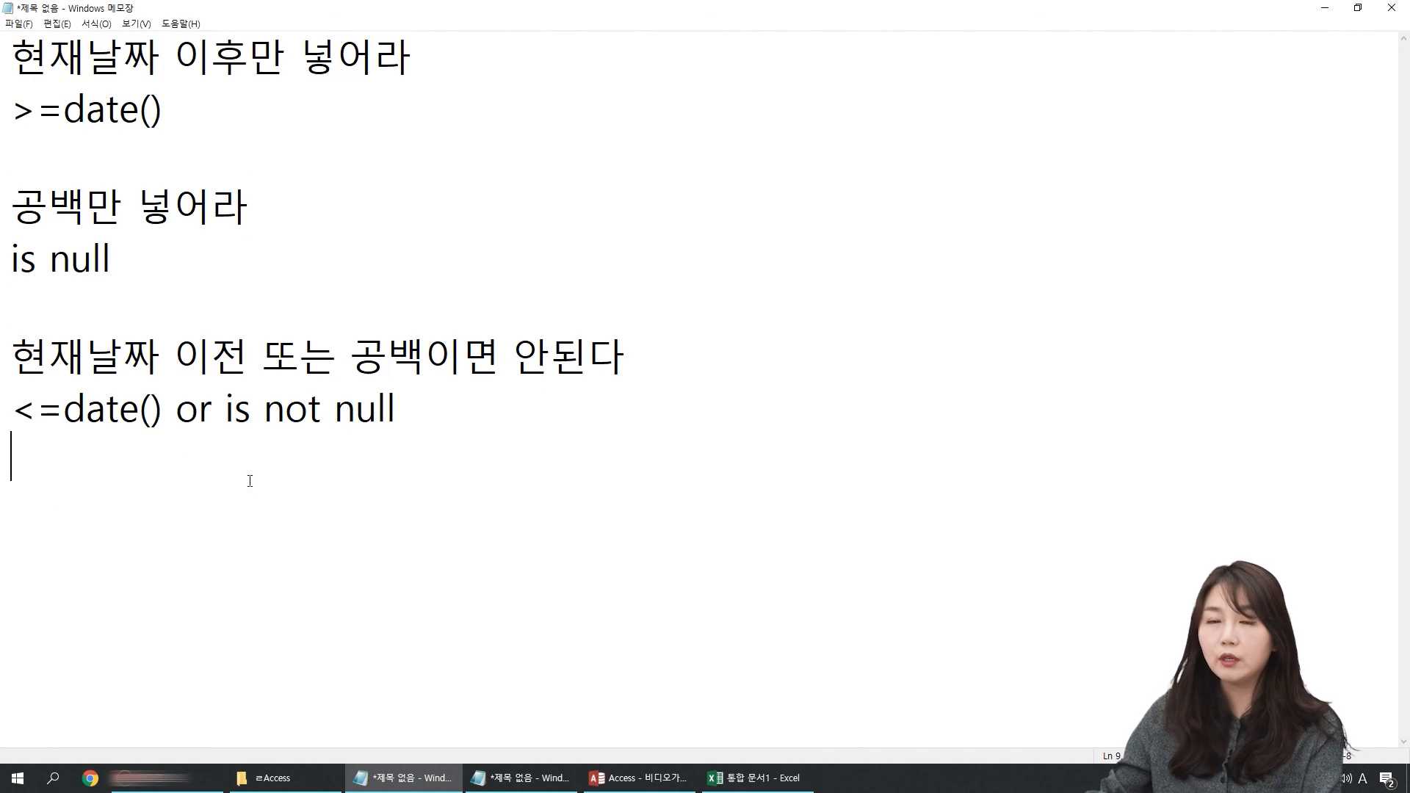